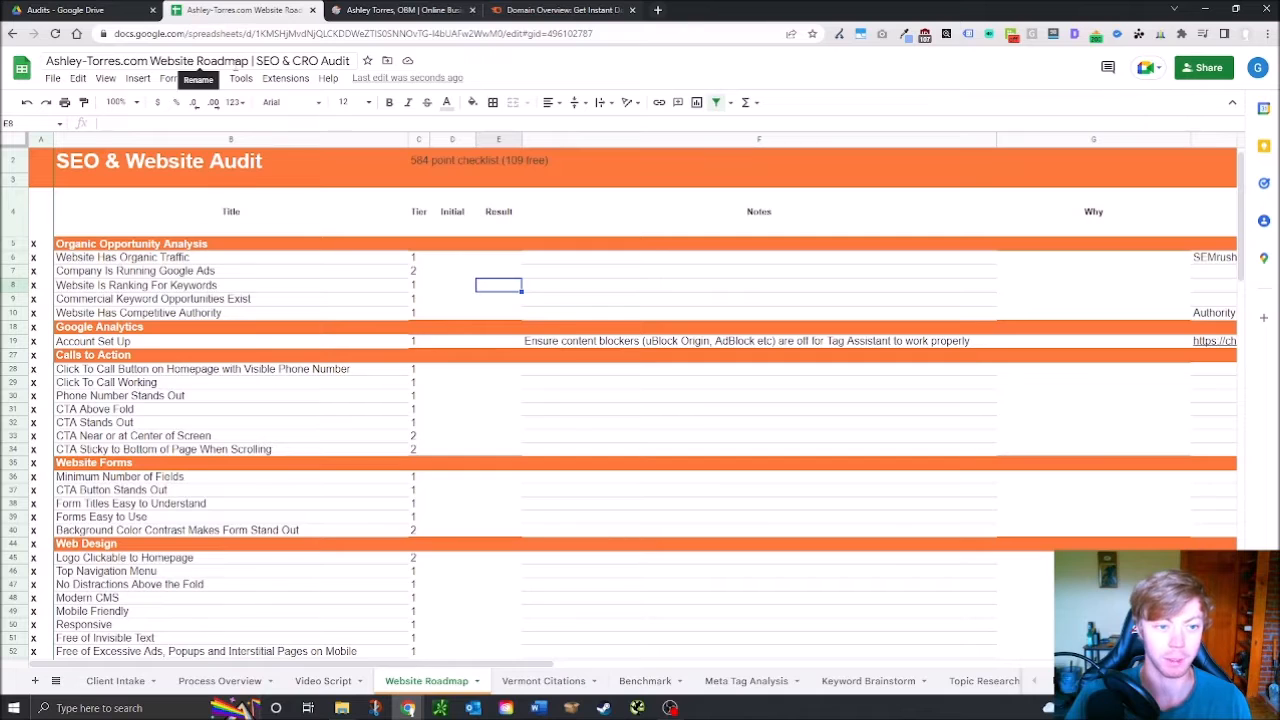
left_click(453, 8)
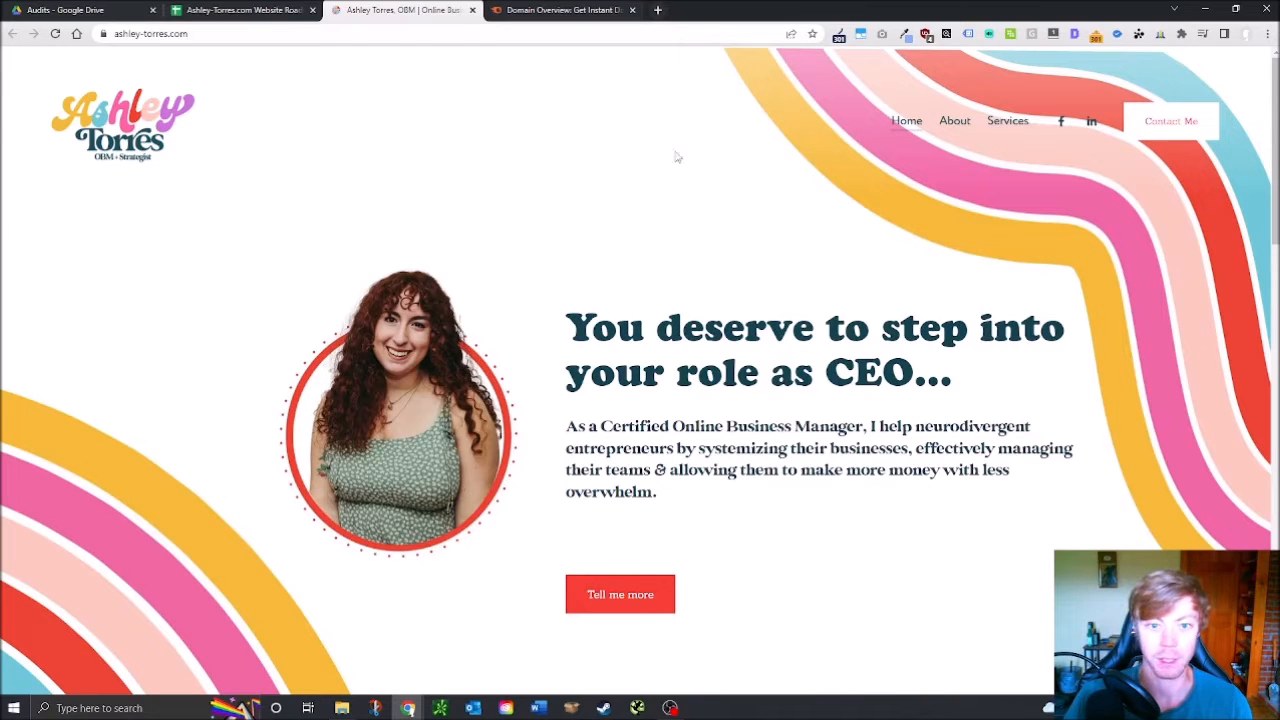
Copy the ashley-torres.com URL and run a Semrush Domain Overview on it
left_click(254, 8)
left_click(401, 12)
left_click(311, 36)
key("ctrl+c")
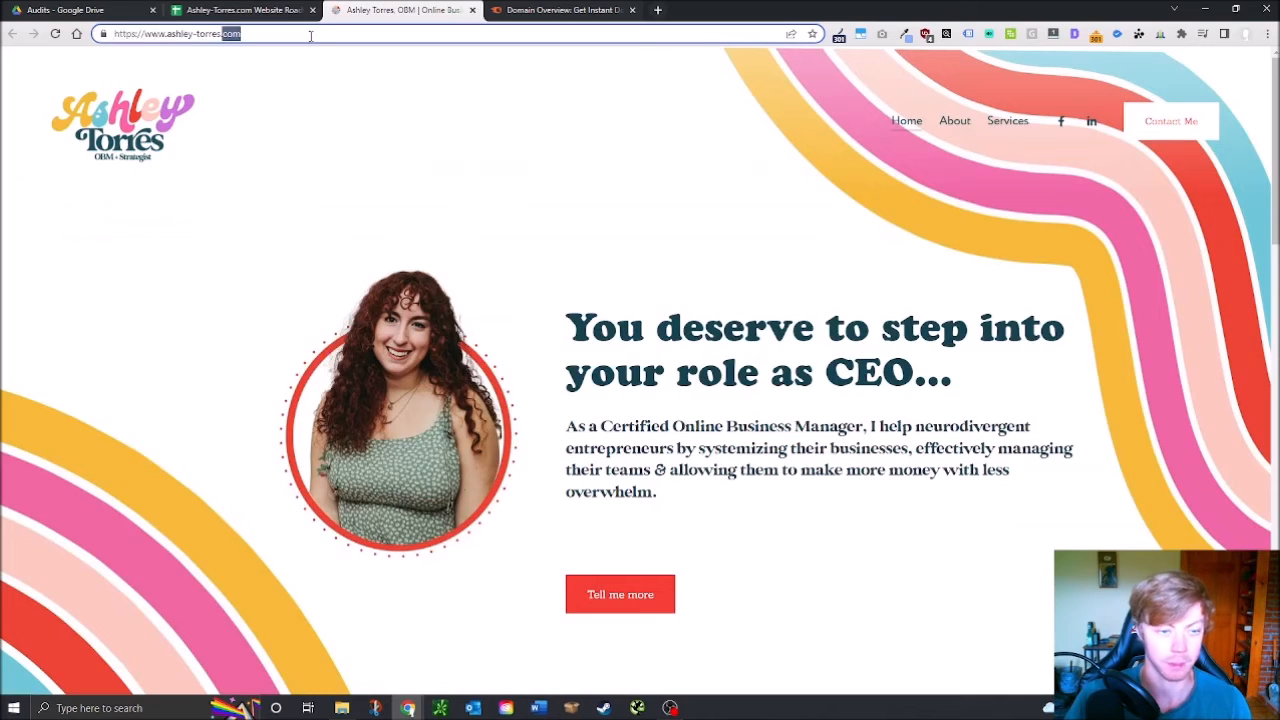
left_click(495, 9)
left_click(561, 198)
key("ctrl+v")
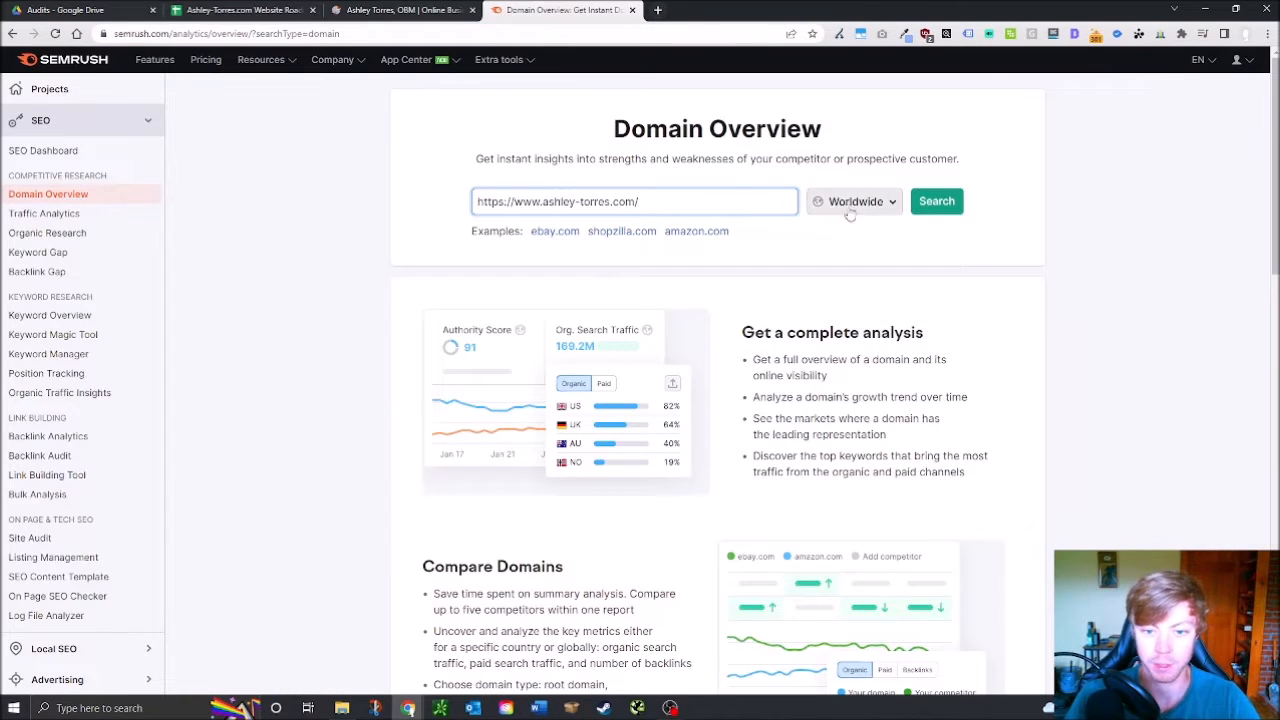
left_click(939, 209)
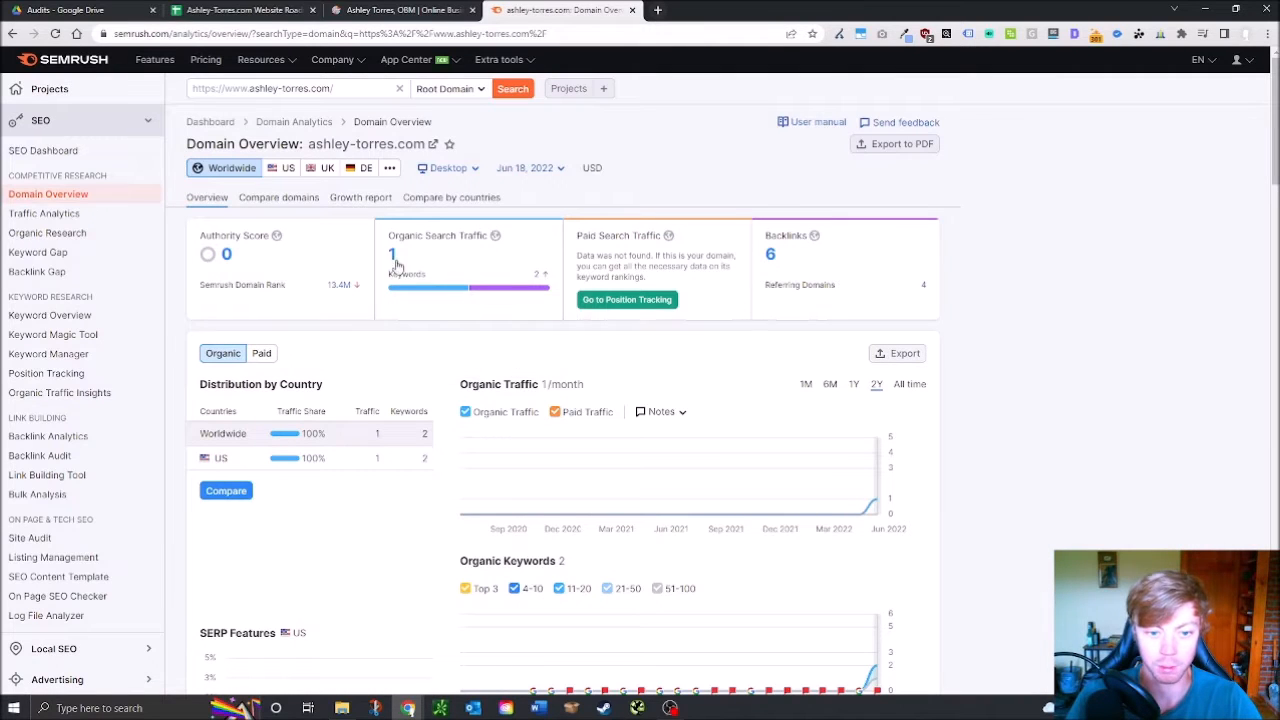
Review authority score 0, 1 visit and 6 backlinks, then open Organic Search Traffic details
mouse_move(407, 245)
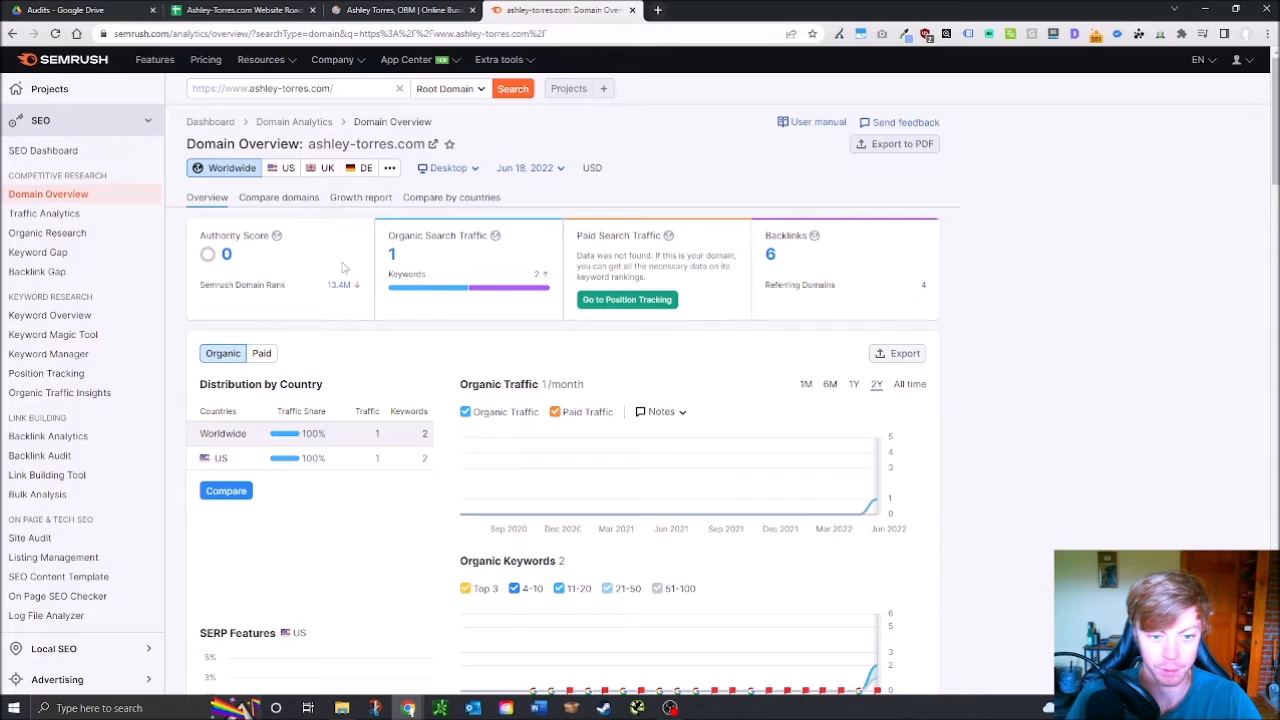
mouse_move(648, 240)
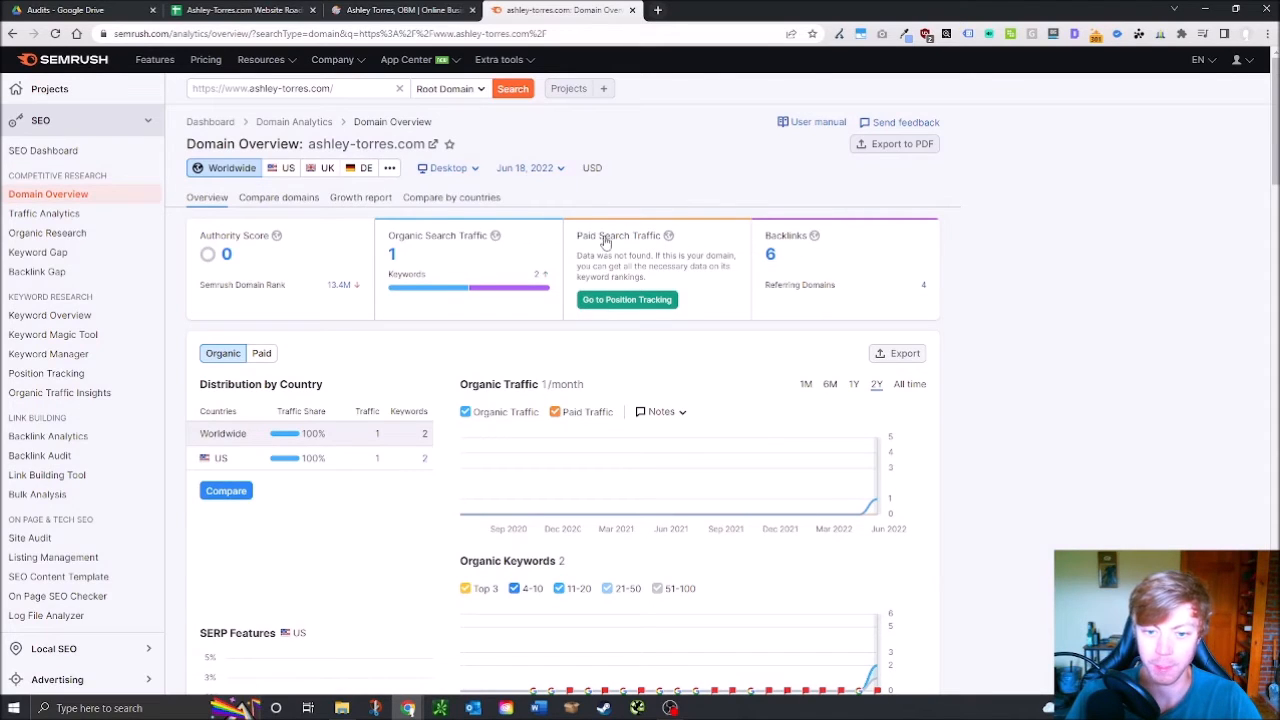
left_click(540, 277)
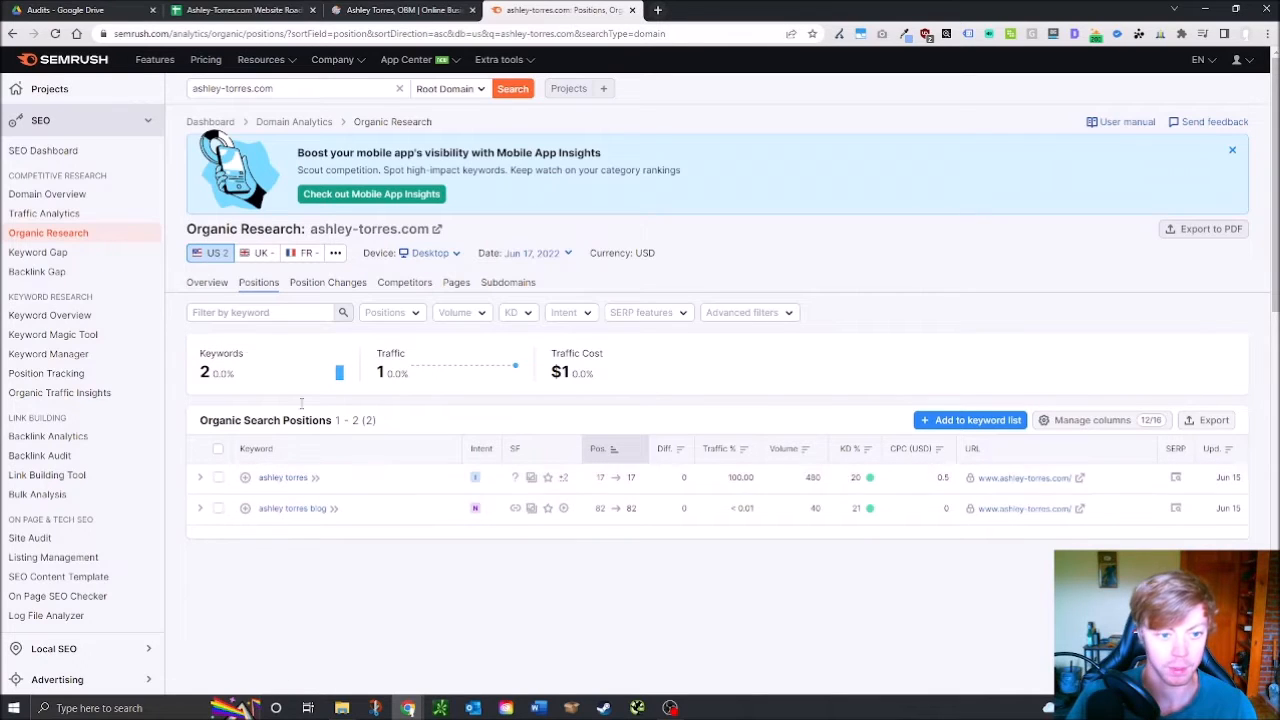
Check the Organic Research overview for ashley-torres.com, then return to the audit spreadsheet
left_click(212, 285)
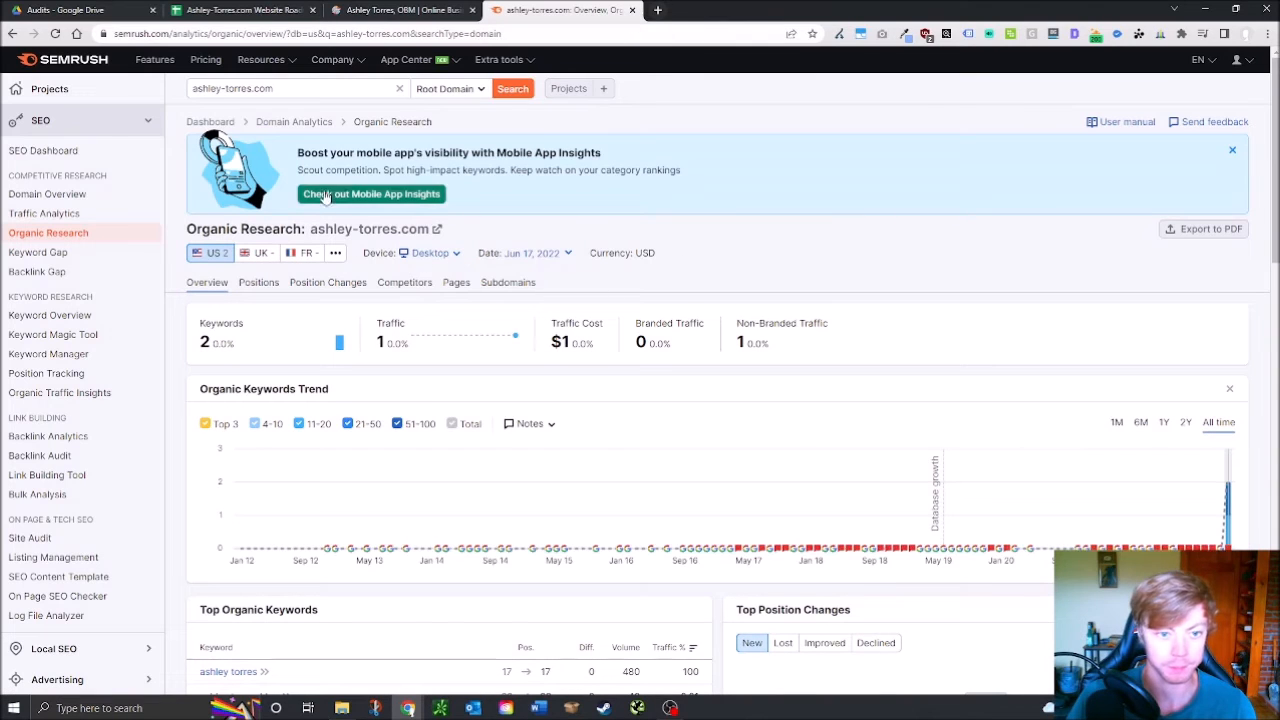
left_click(240, 10)
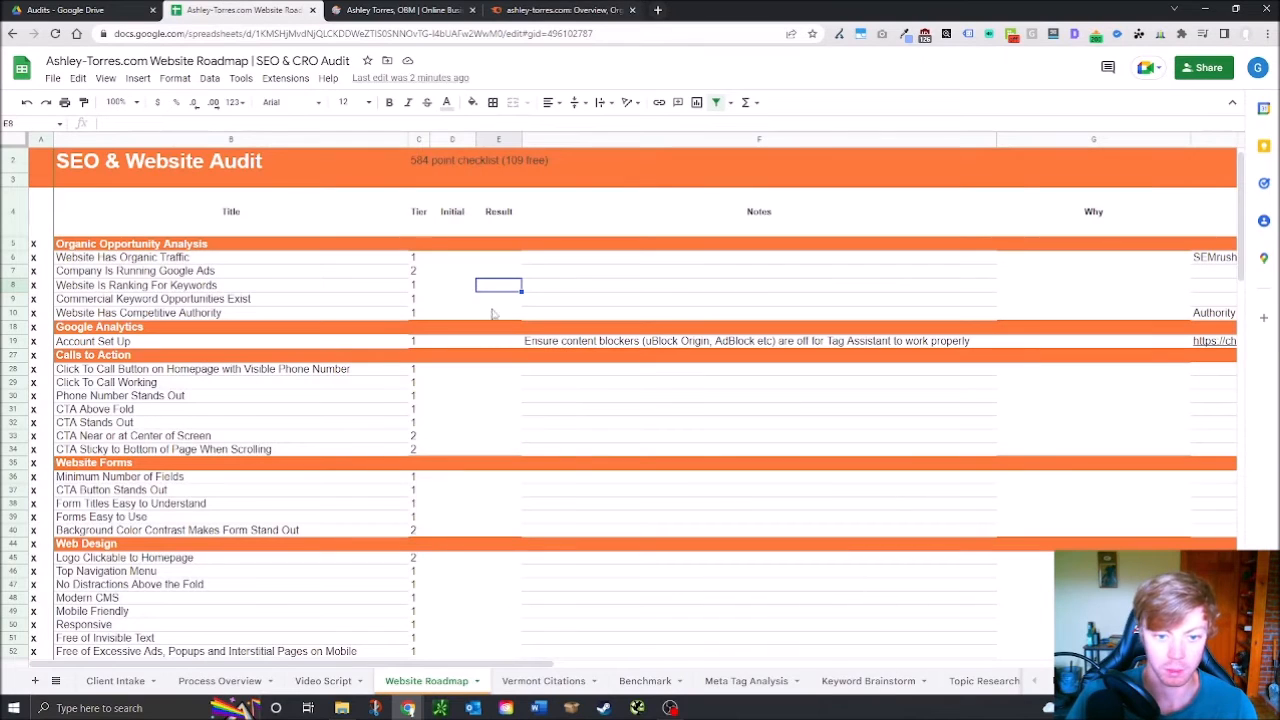
Enter 0 in Initial cells D6 through D10 for the Organic Opportunity Analysis checks
left_click(447, 260)
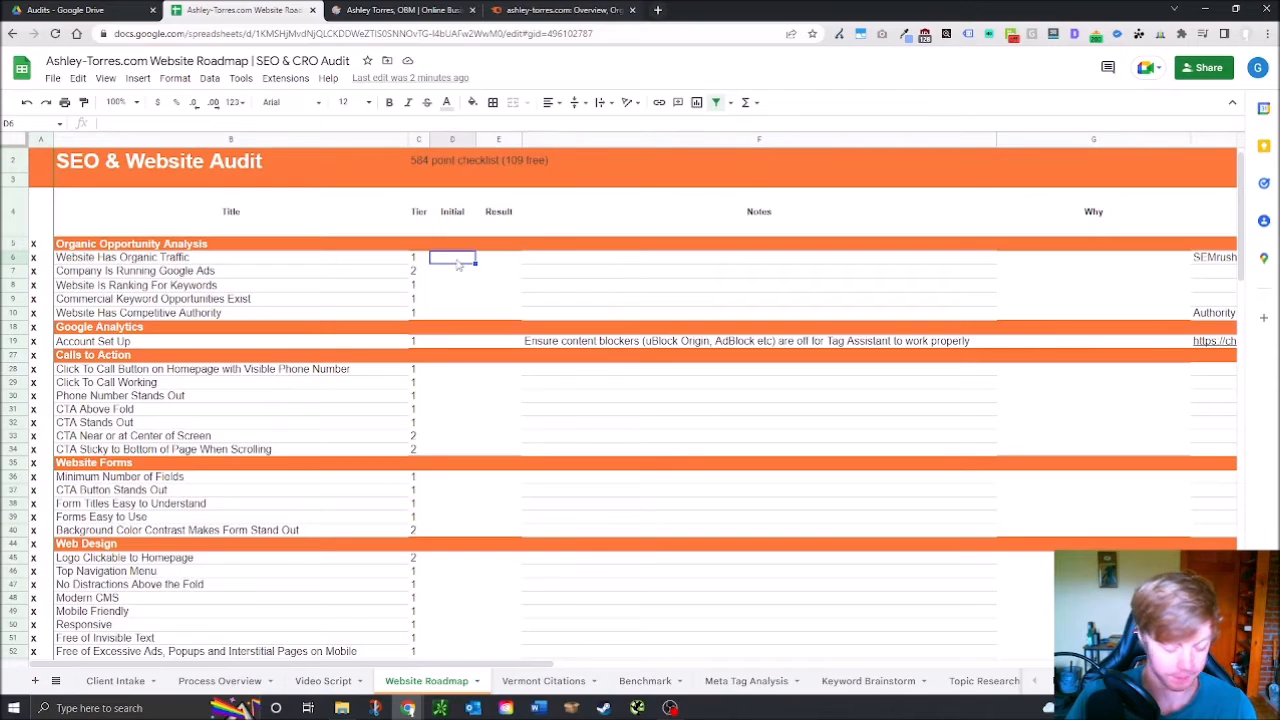
type("0")
key("Return")
type("0")
key("Return")
type("0")
key("Return")
type("0")
key("Return")
type("0")
left_click(455, 343)
Run Tag Assistant on the homepage and inspect the Global site tag's placeholder account ID
left_click(400, 10)
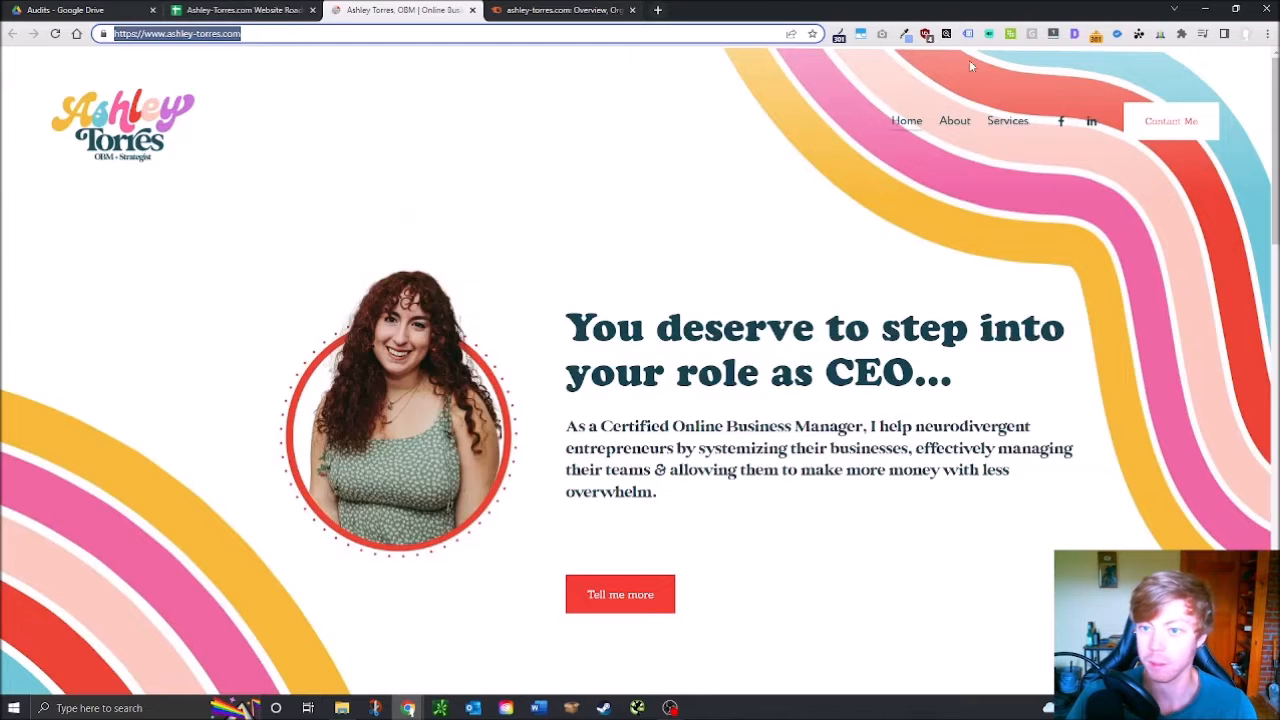
left_click(968, 34)
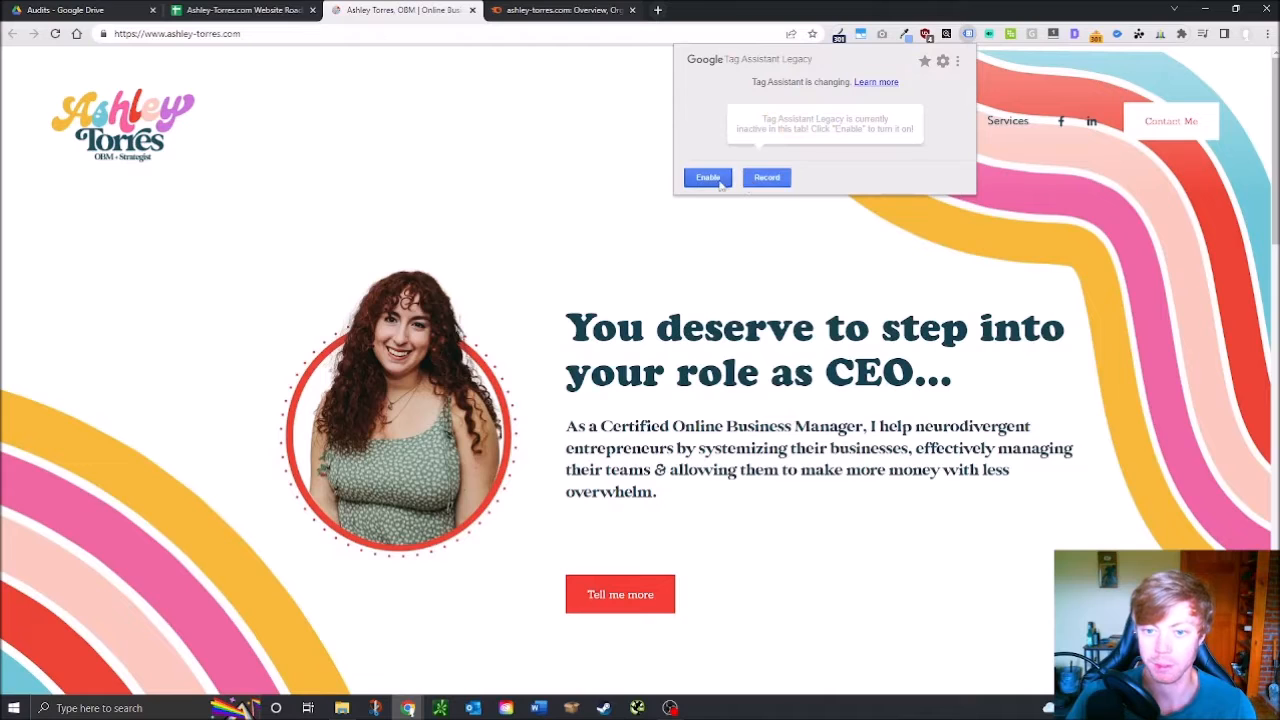
left_click(55, 33)
left_click(968, 34)
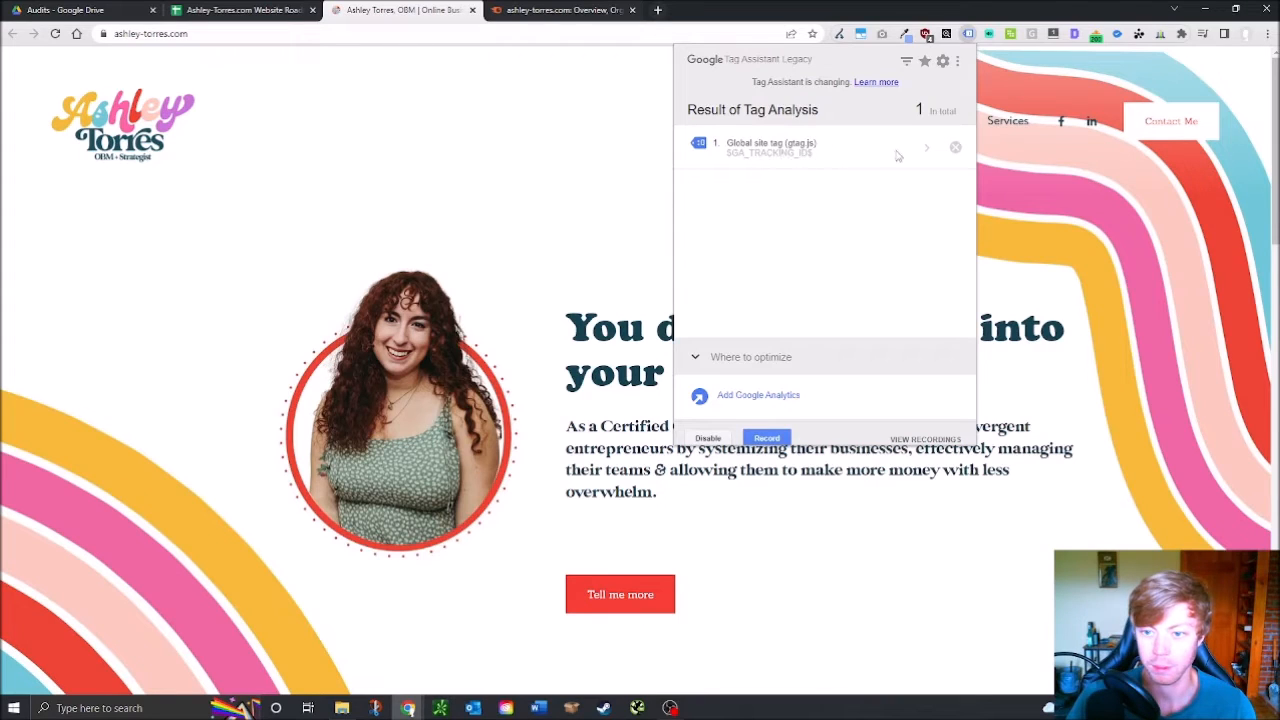
left_click(795, 148)
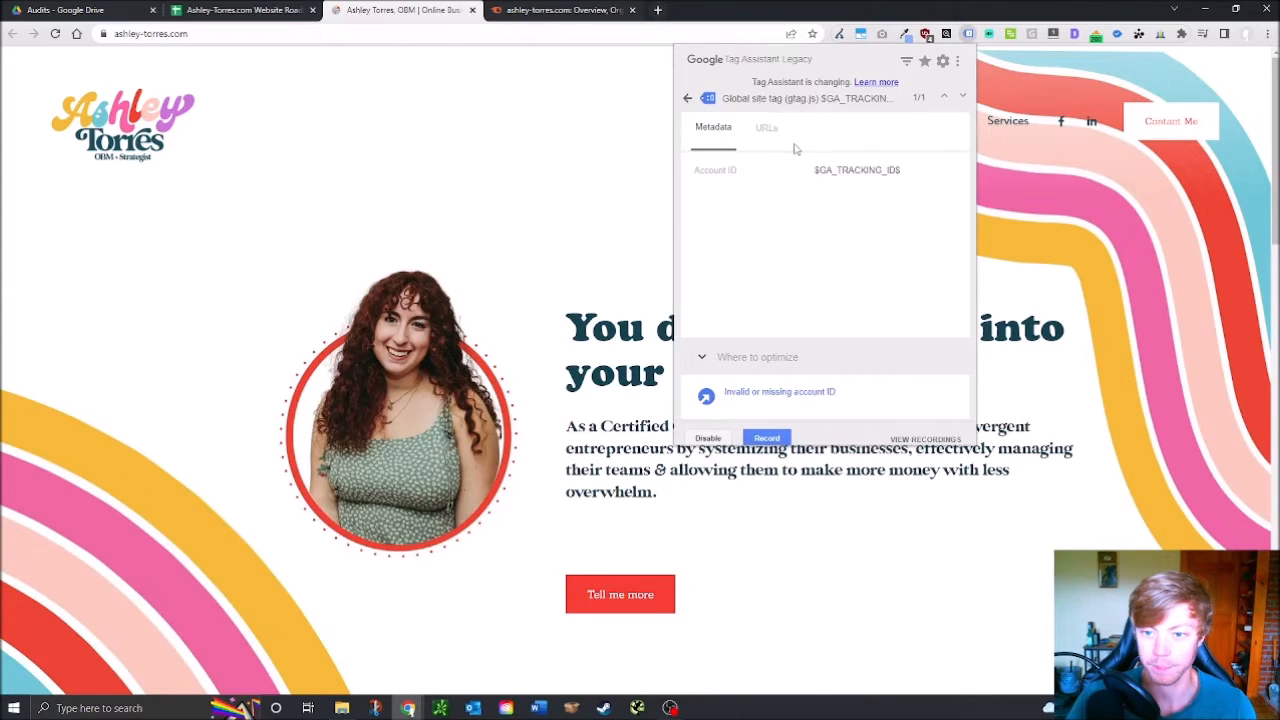
left_click_drag(816, 170, 906, 180)
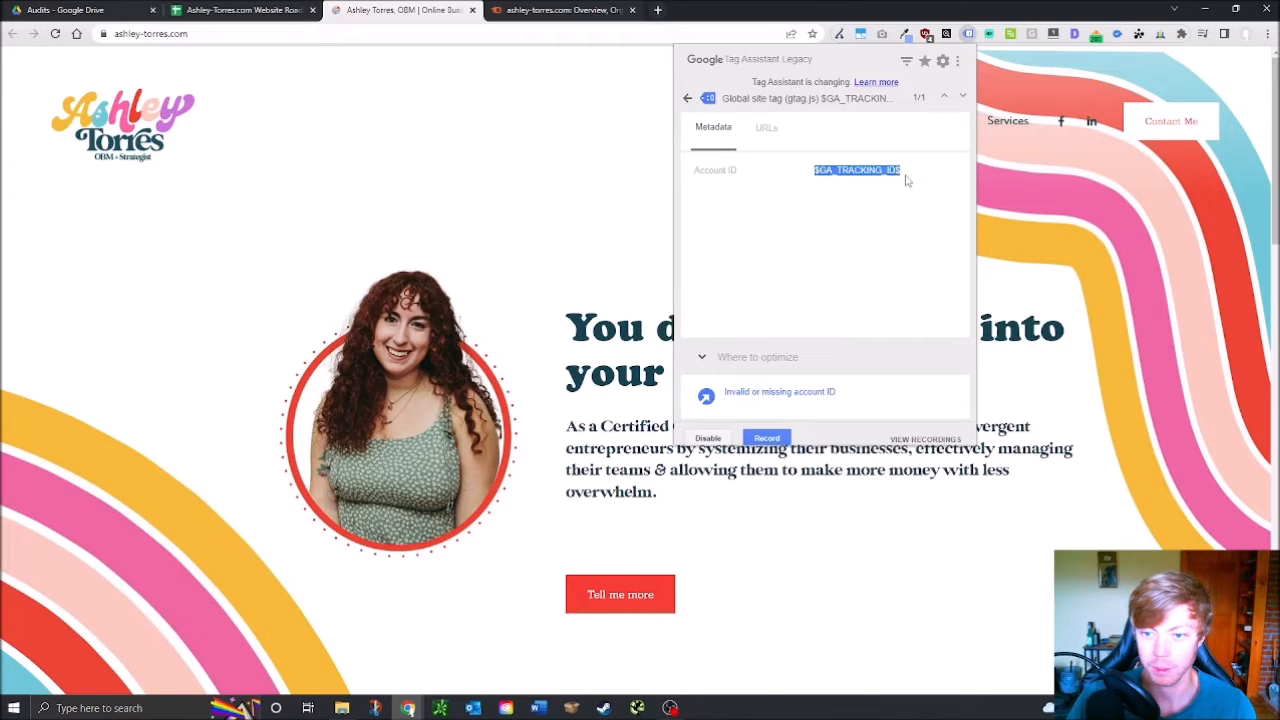
left_click(687, 98)
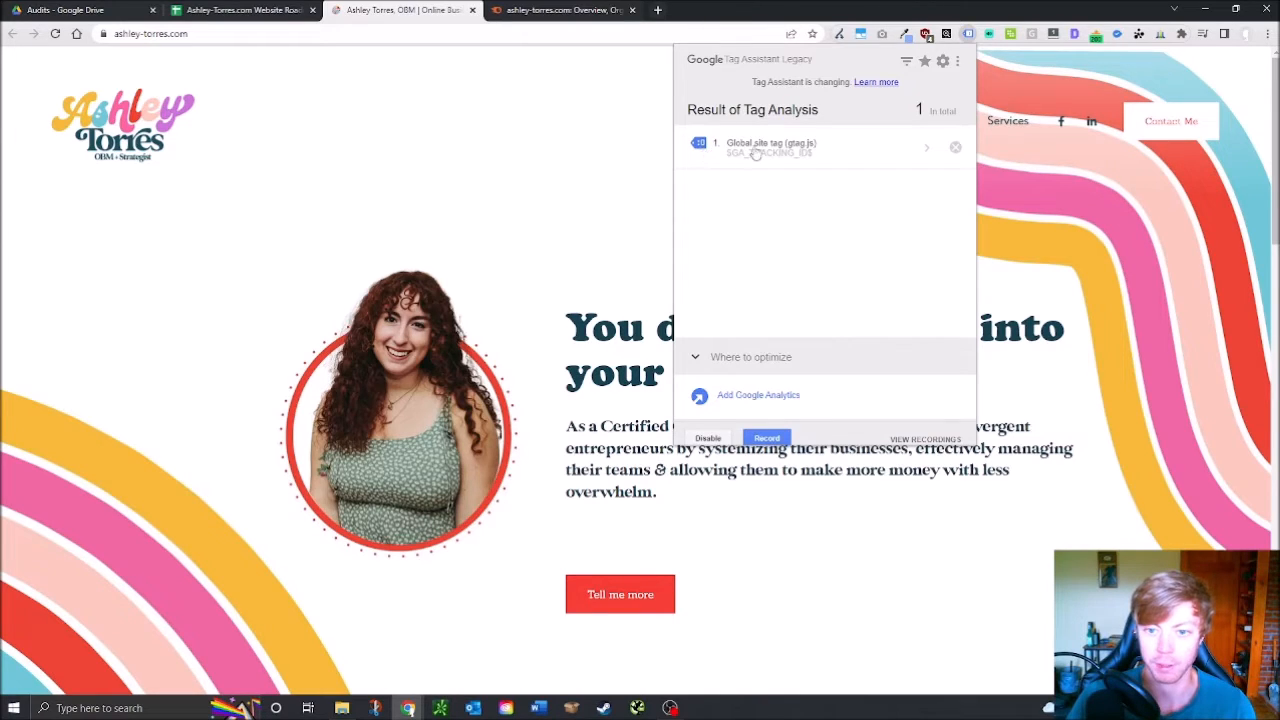
left_click(273, 9)
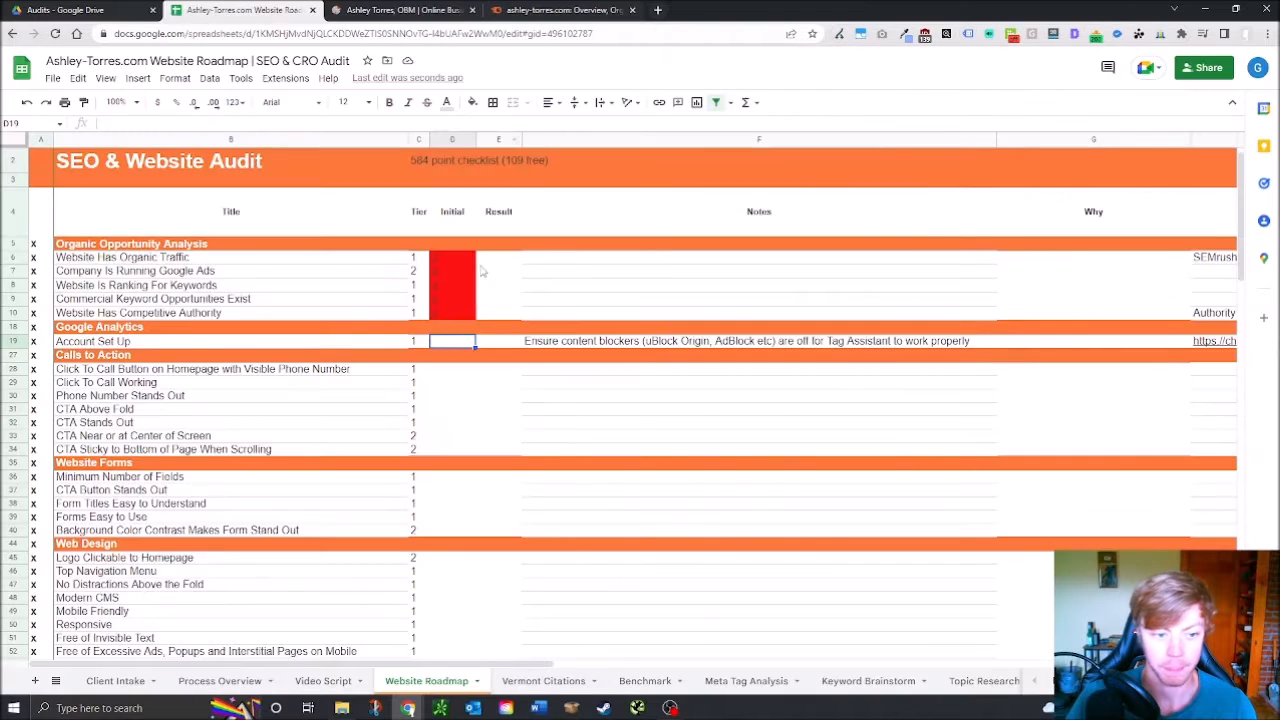
Mark Account Set Up (D19) with a green x
left_click(375, 12)
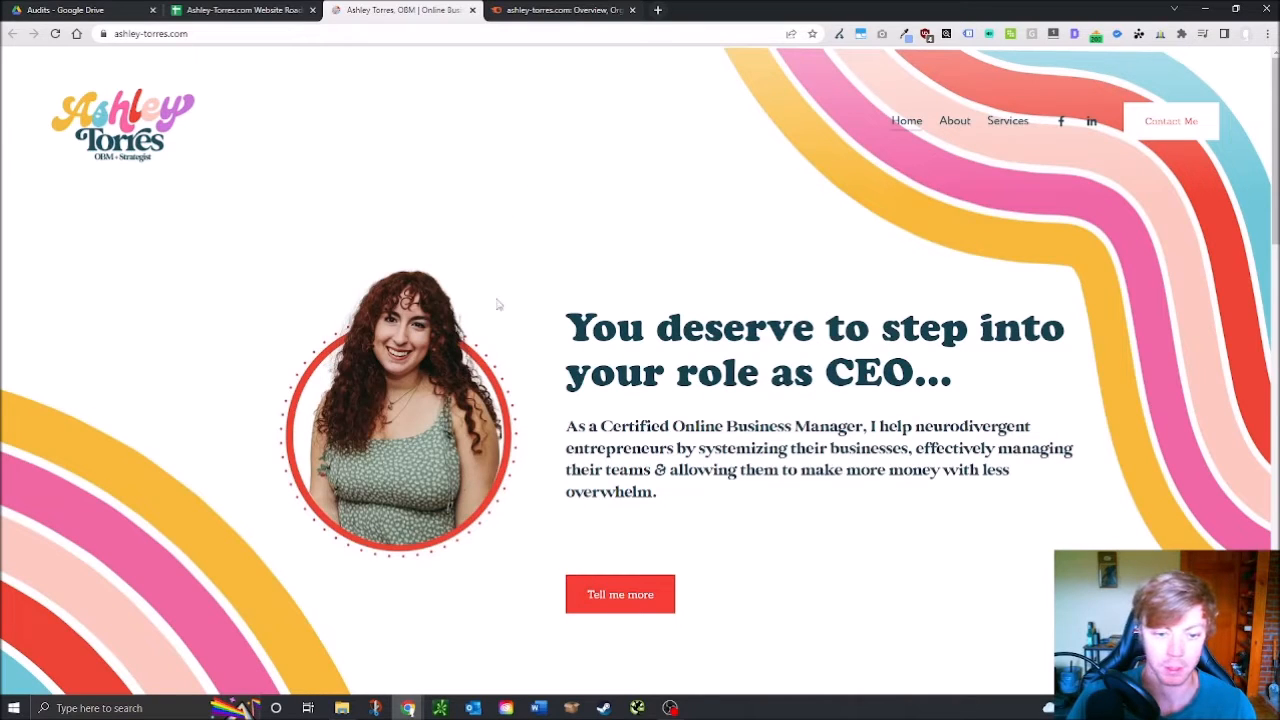
left_click(243, 10)
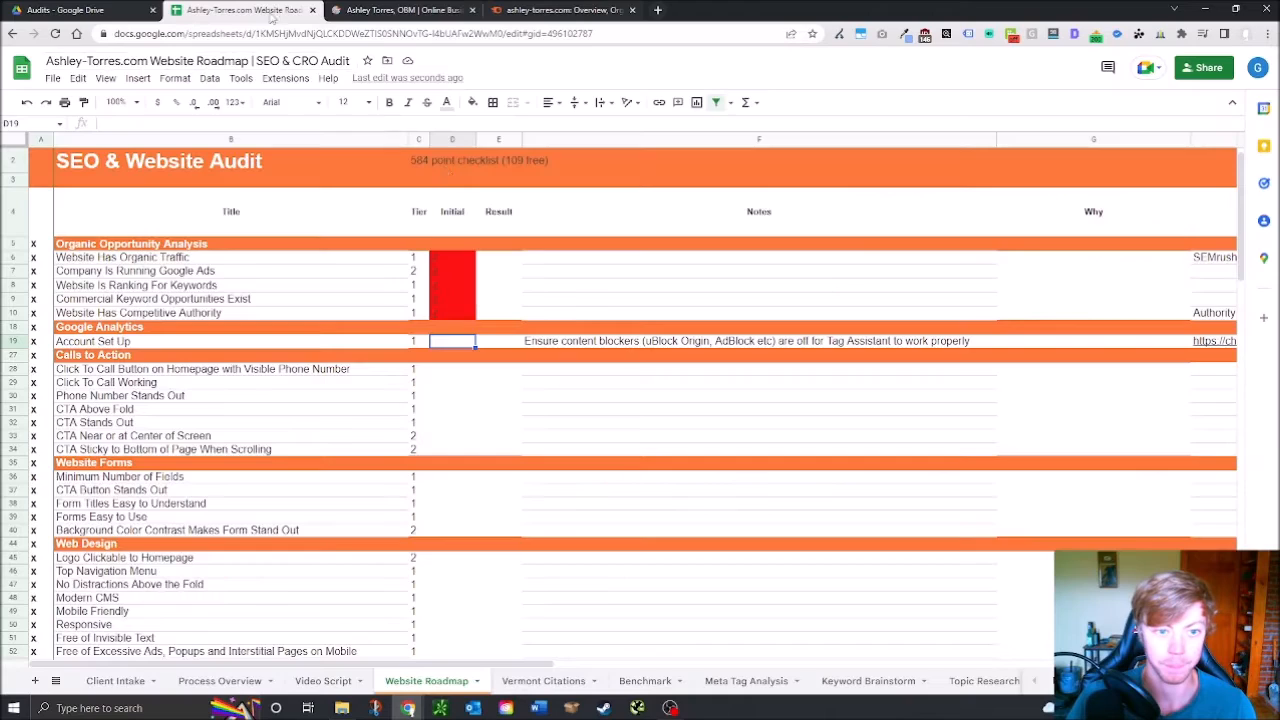
left_click(448, 369)
left_click(455, 344)
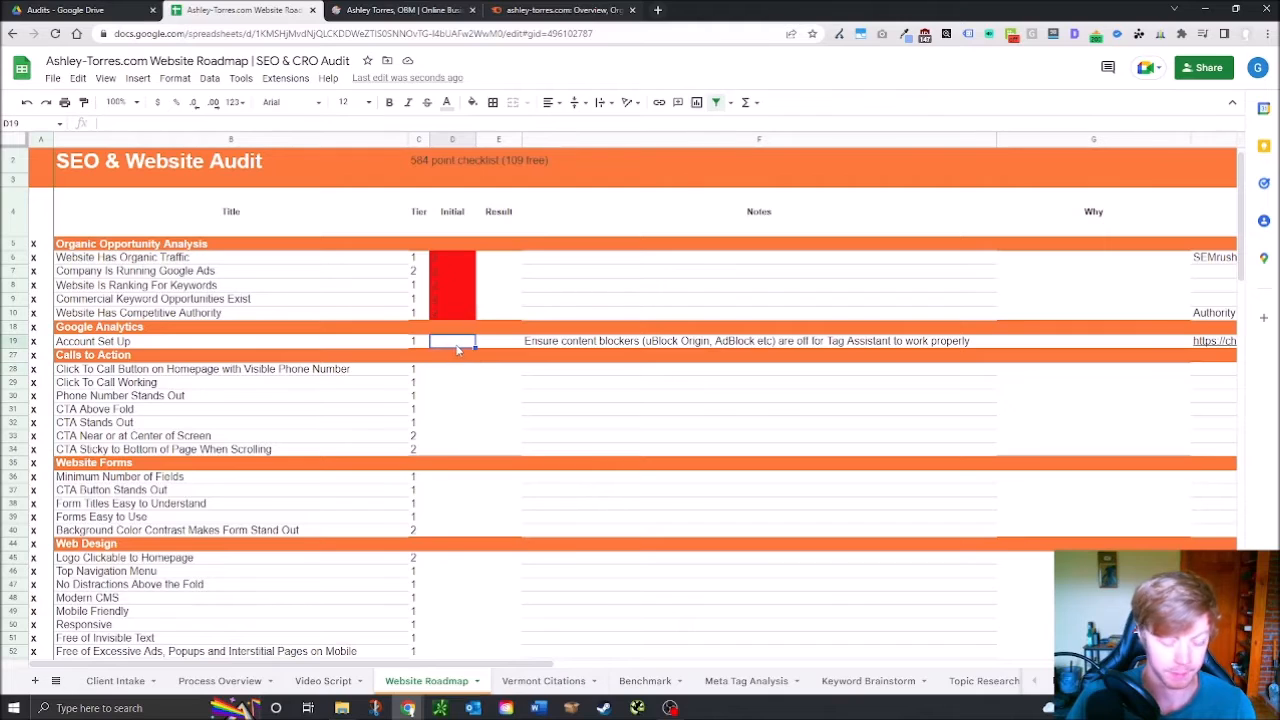
type("x")
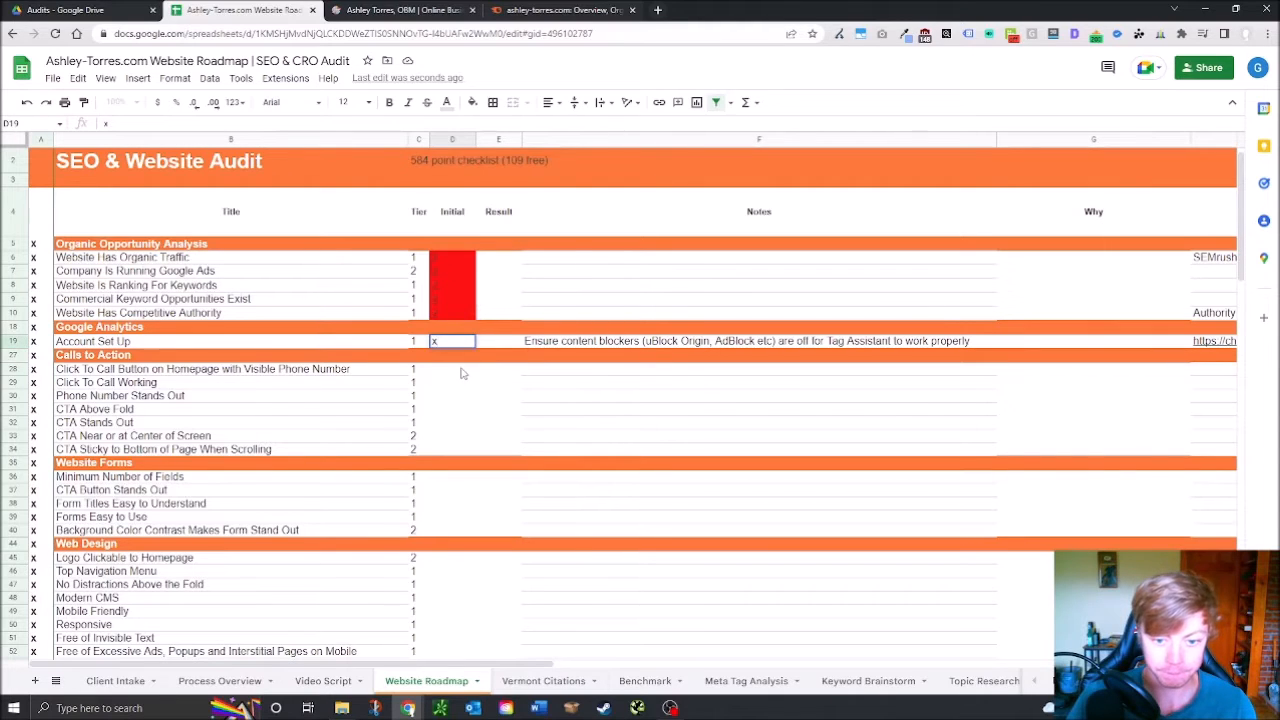
left_click(600, 343)
In F19, note to ensure GSC is set up and linked and the tag set up properly
type("Ensure")
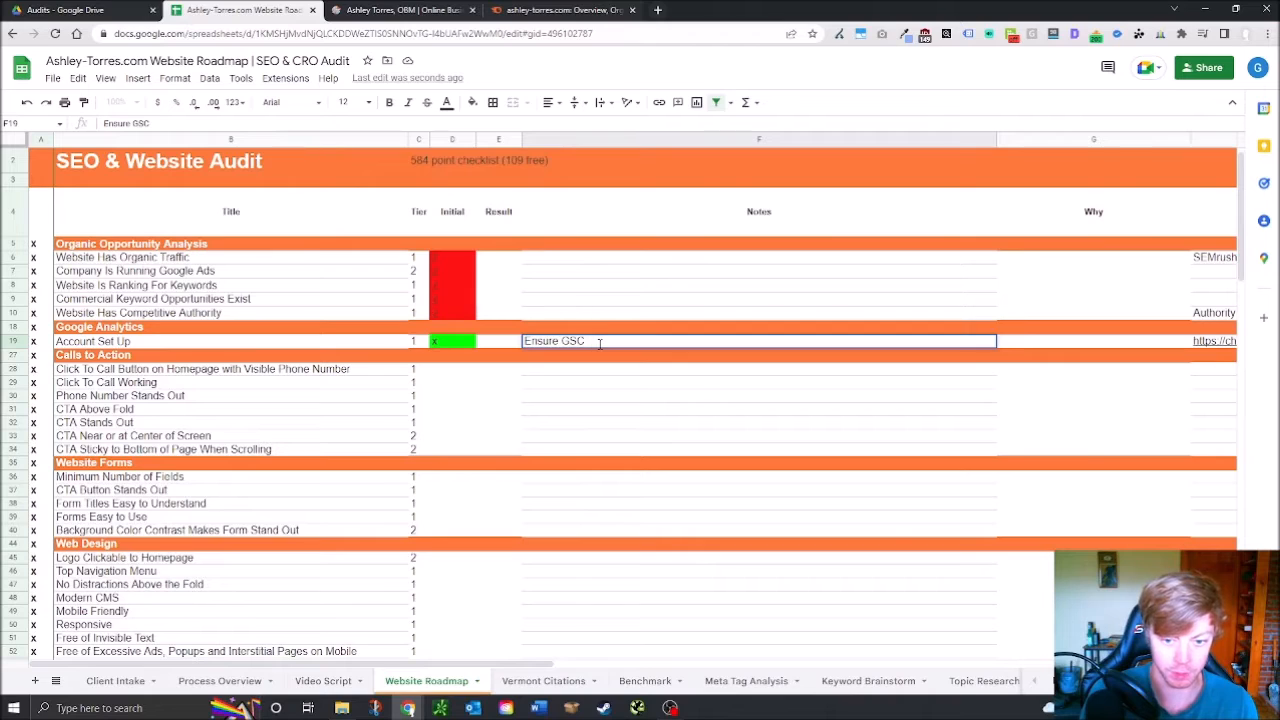
type("GSC is set up and linked, ensure tag is working pro")
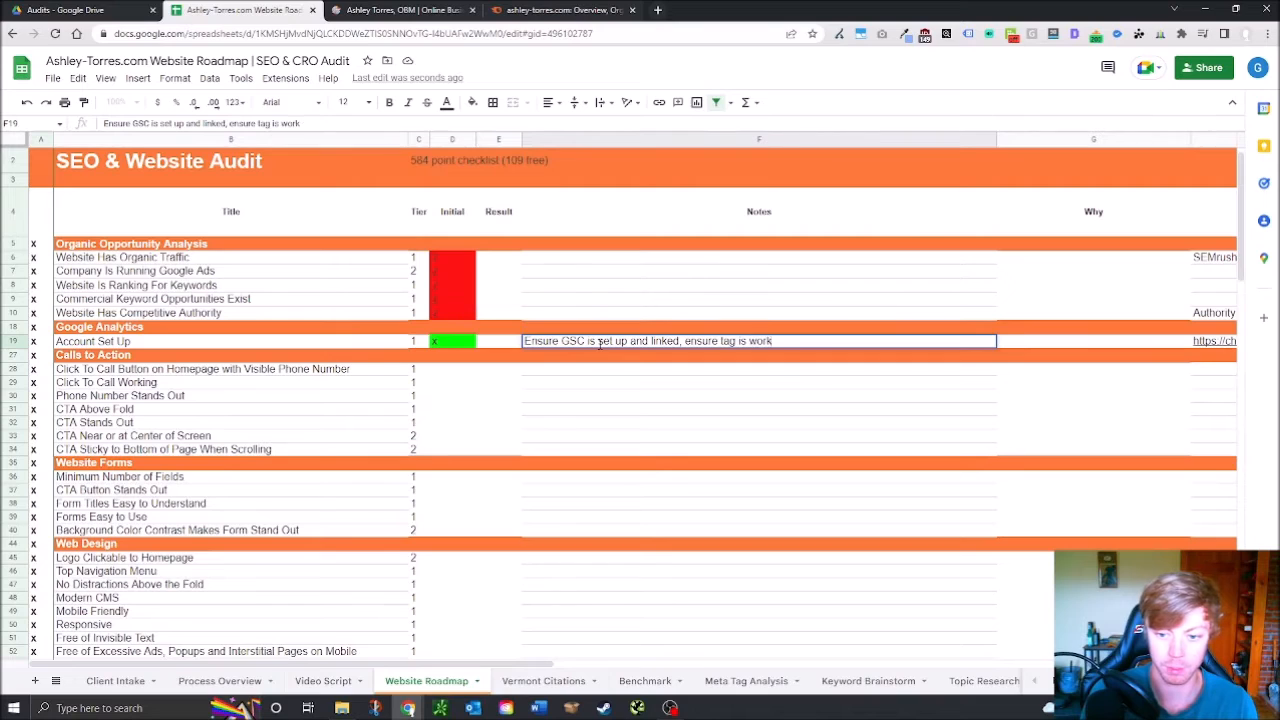
key("BackSpace")
key("BackSpace")
key("BackSpace")
key("BackSpace")
key("BackSpace")
key("BackSpace")
key("BackSpace")
key("BackSpace")
key("BackSpace")
key("BackSpace")
key("BackSpace")
type("set up properly")
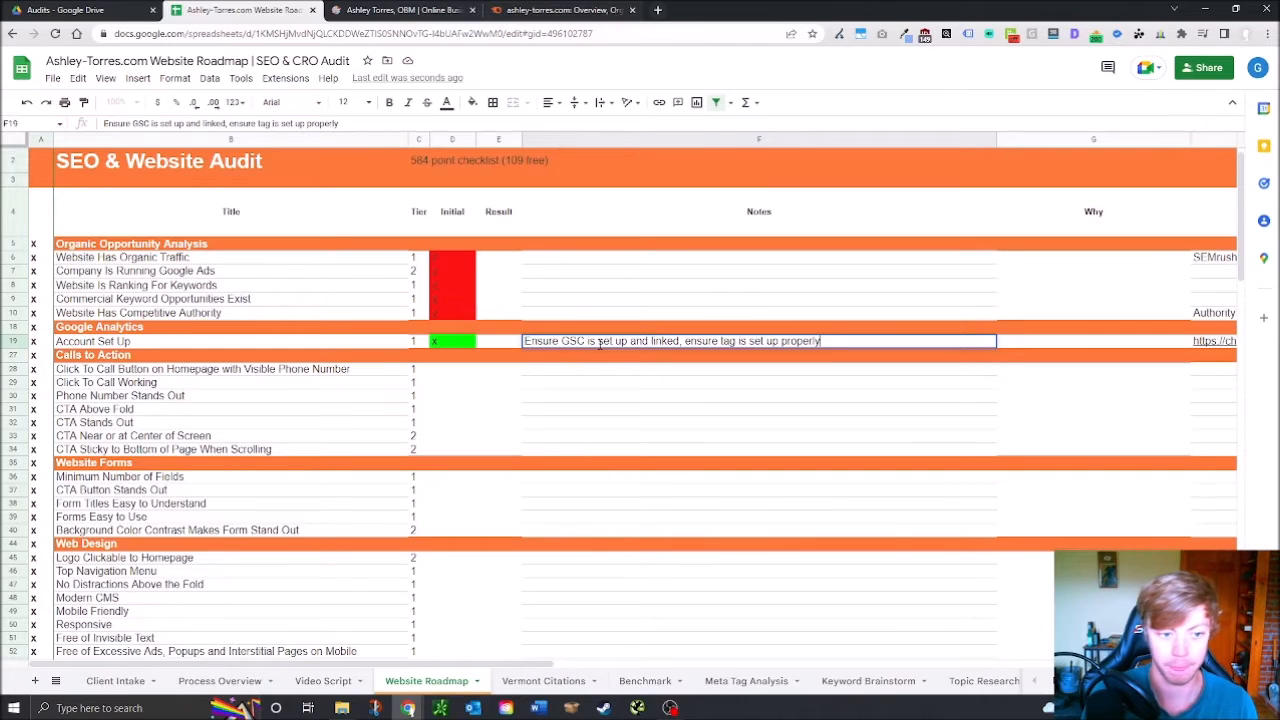
left_click(515, 367)
left_click(456, 376)
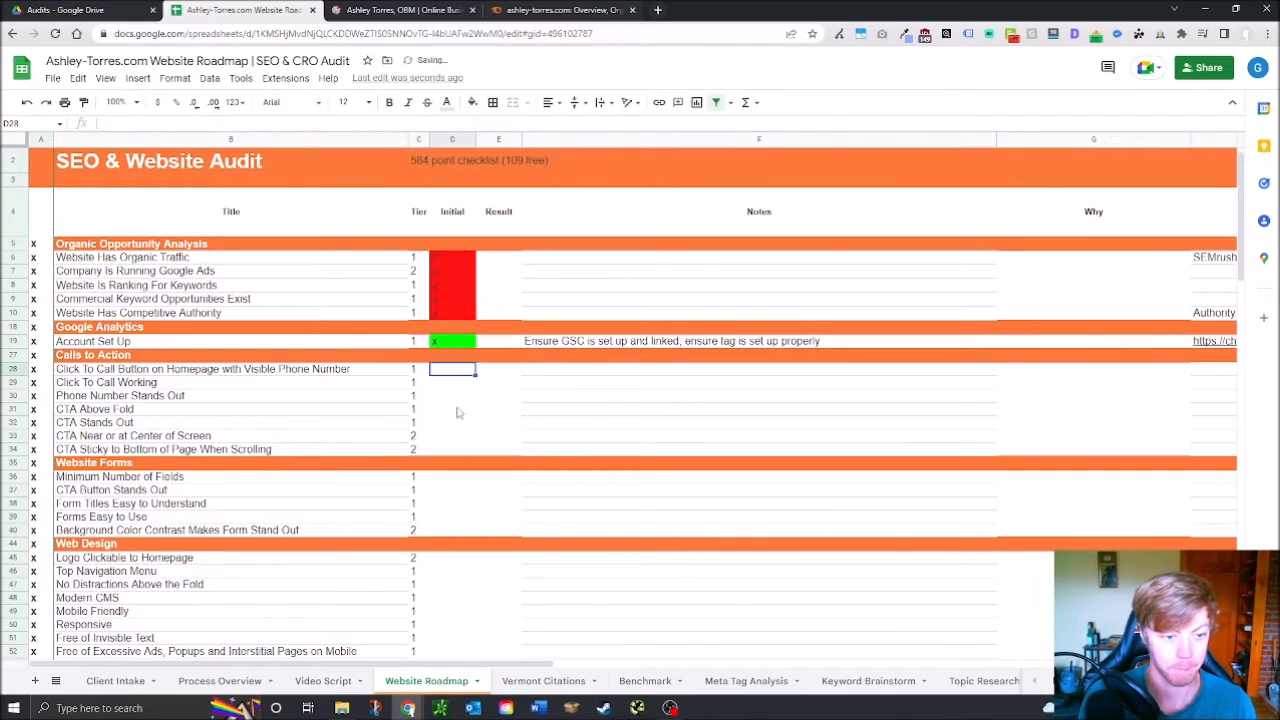
scroll(480, 420, "down", 1)
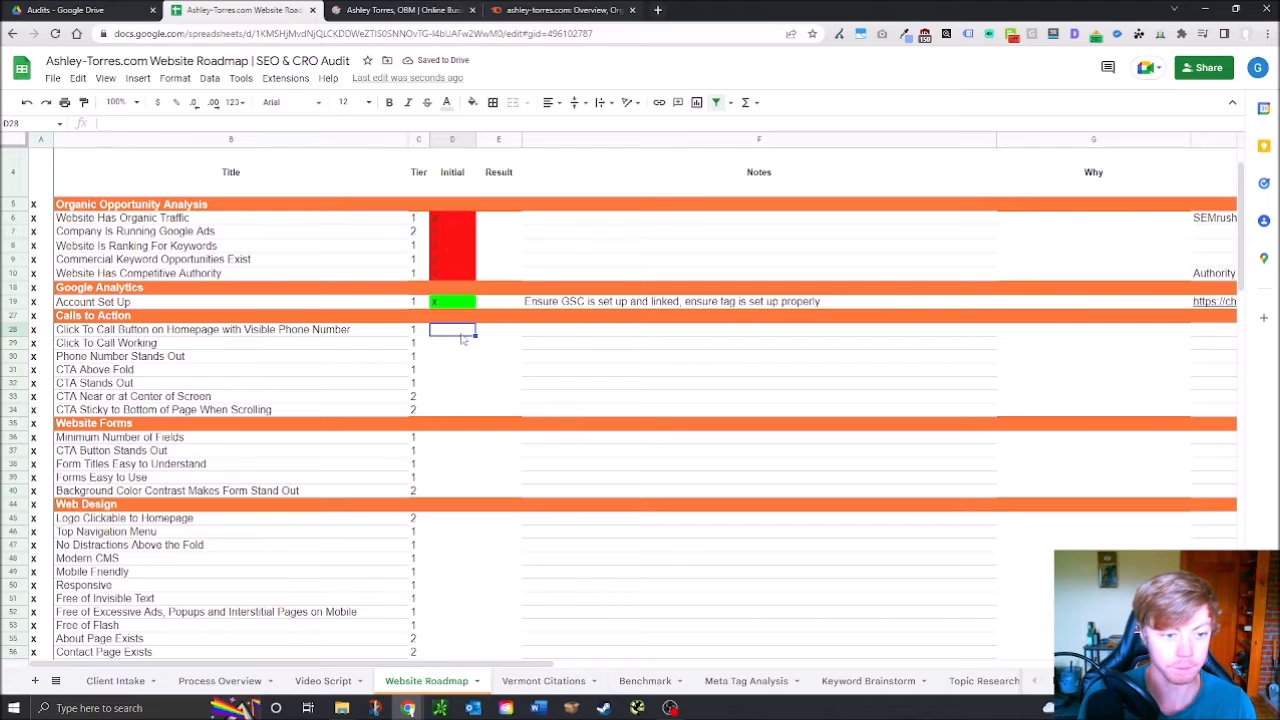
left_click(397, 10)
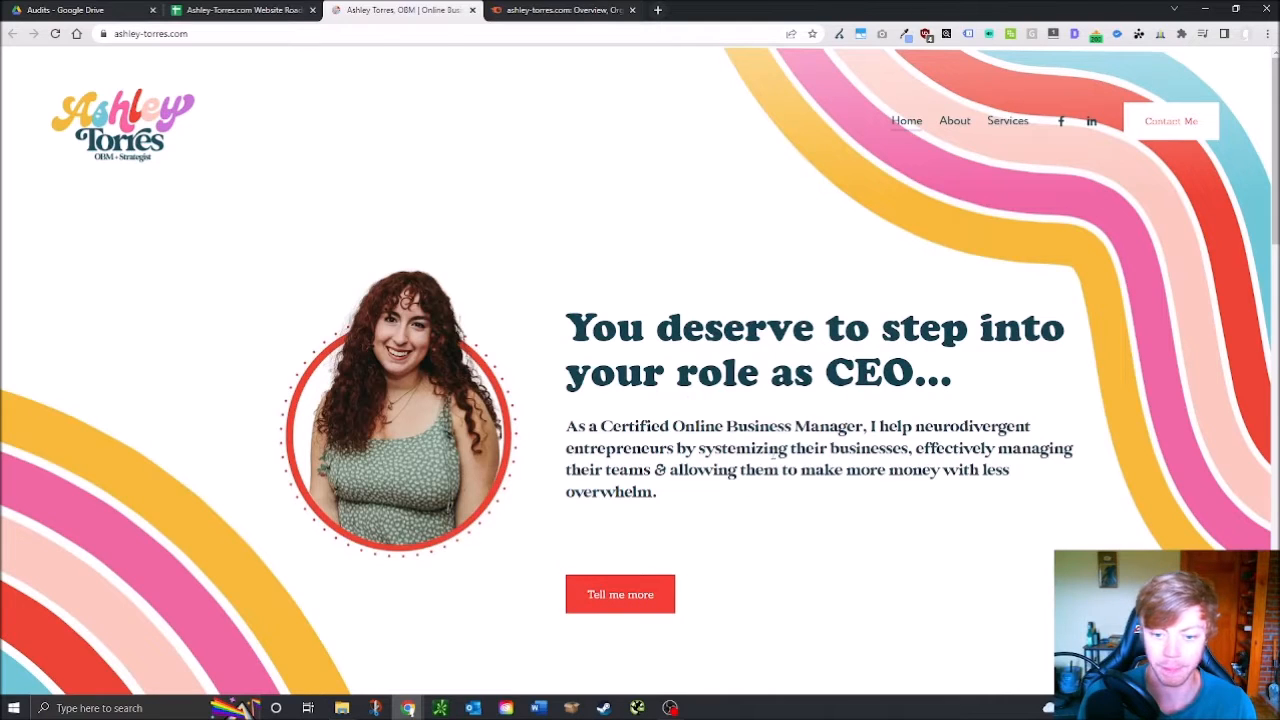
Scroll to the homepage footer and follow the Book a Call link
scroll(737, 486, "down", 1)
scroll(737, 482, "up", 1)
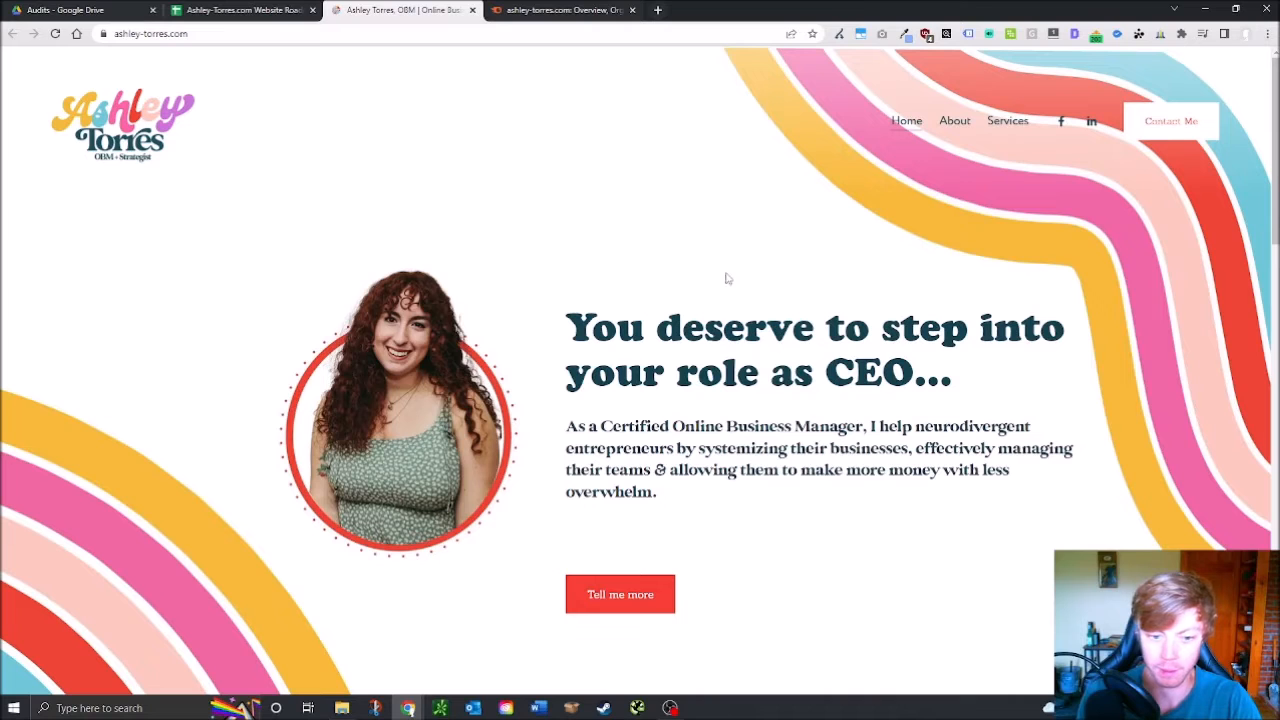
scroll(727, 276, "down", 15)
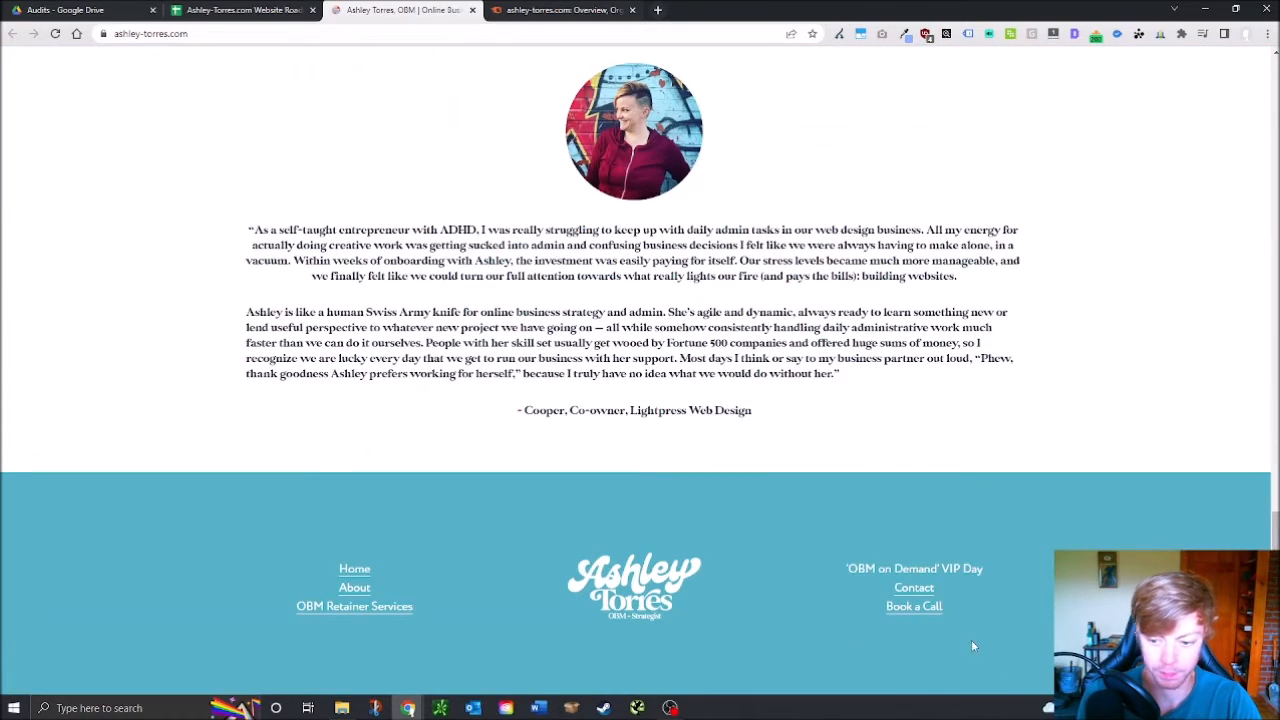
left_click(926, 605)
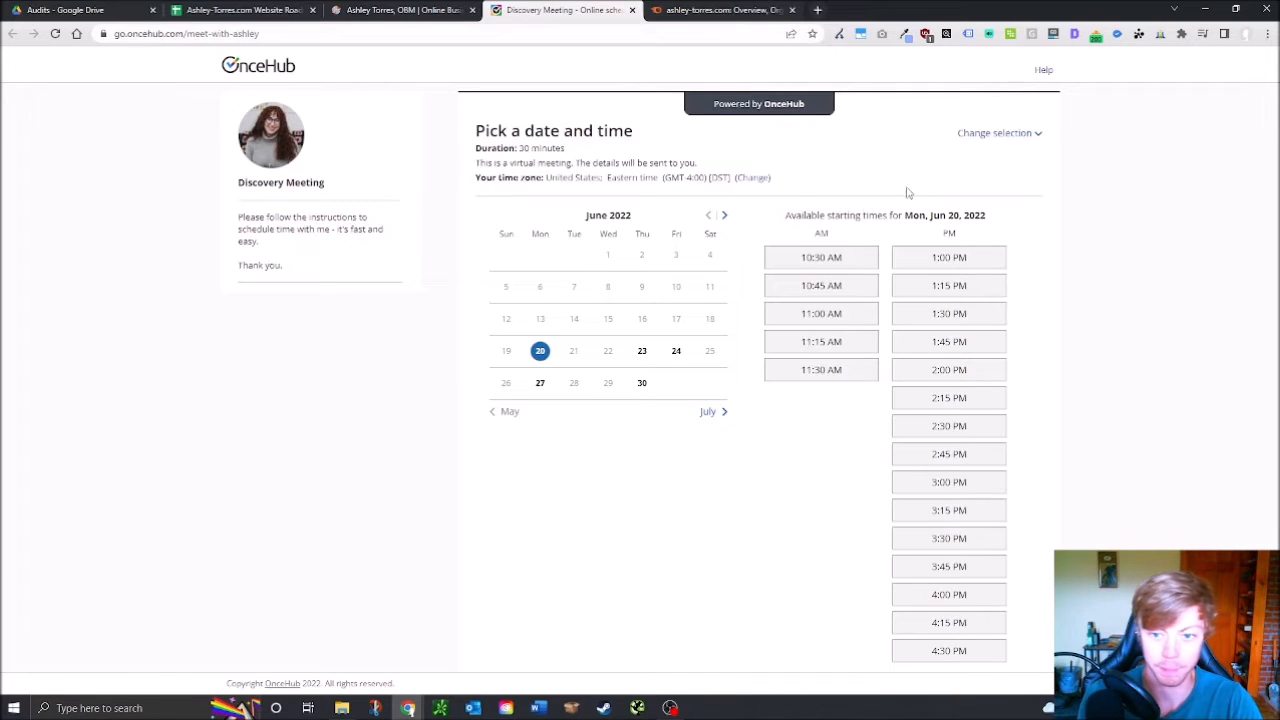
left_click(400, 10)
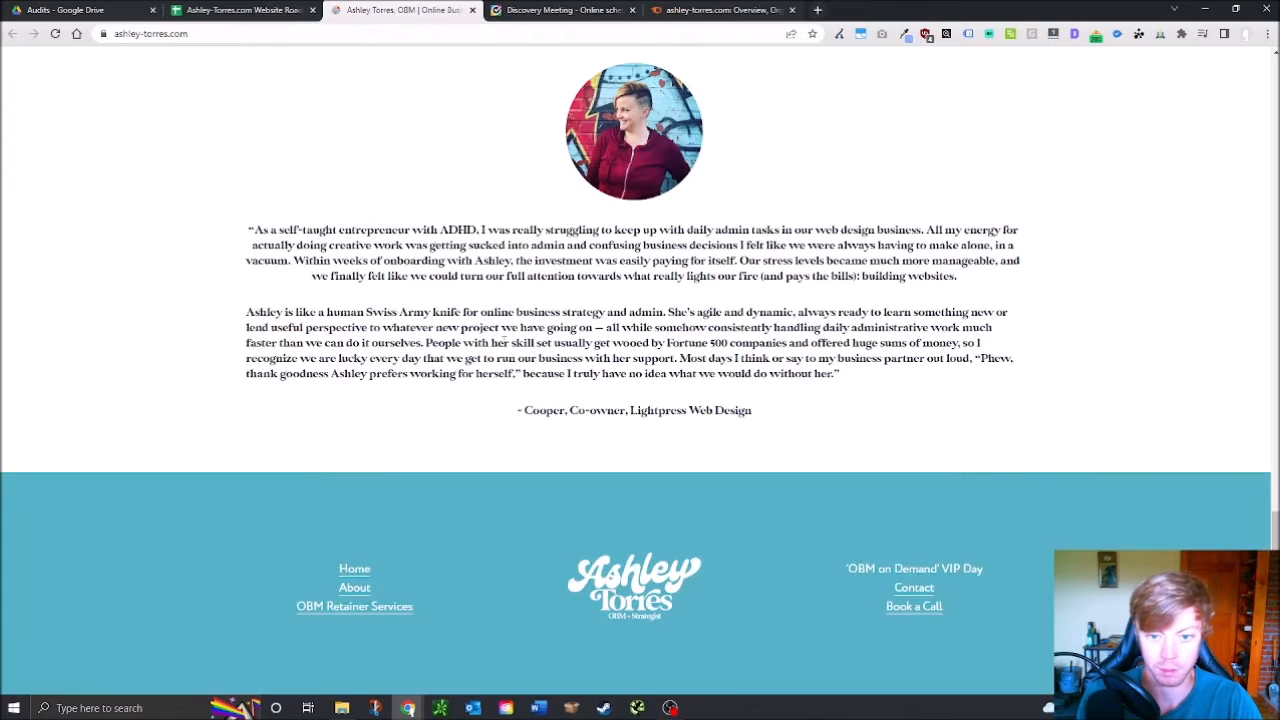
left_click_drag(1275, 558, 1250, 90)
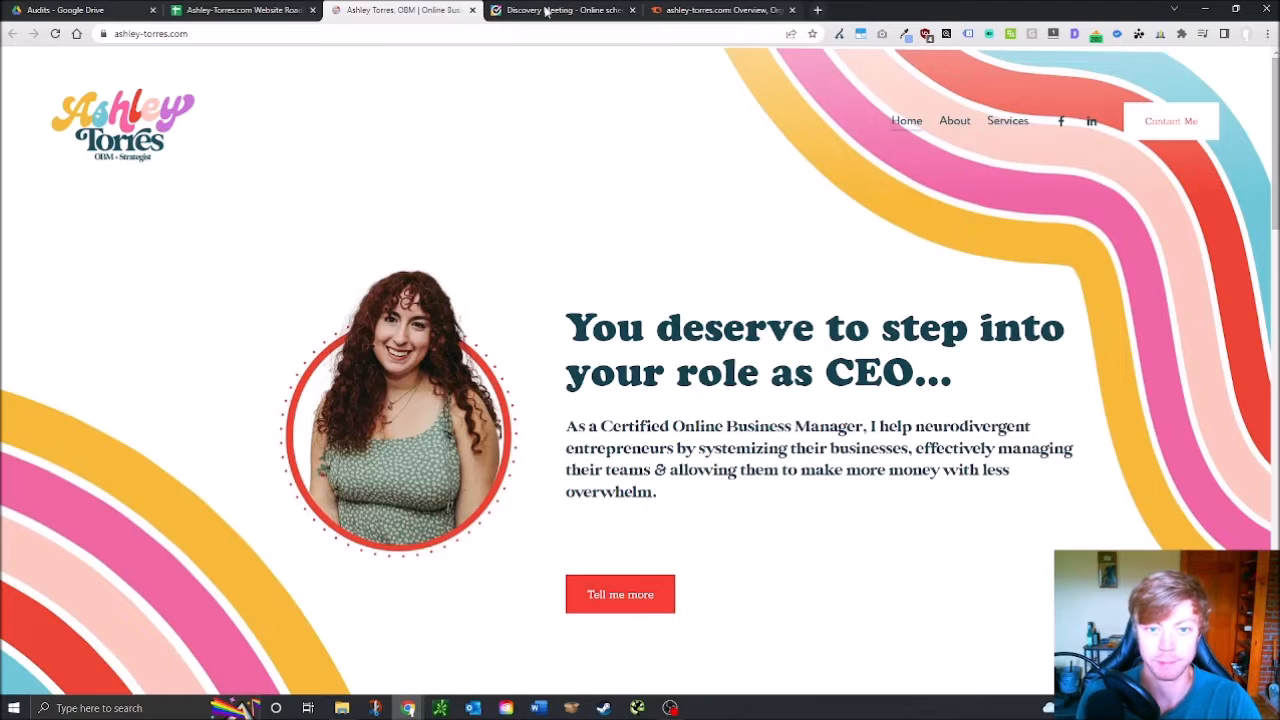
left_click(510, 10)
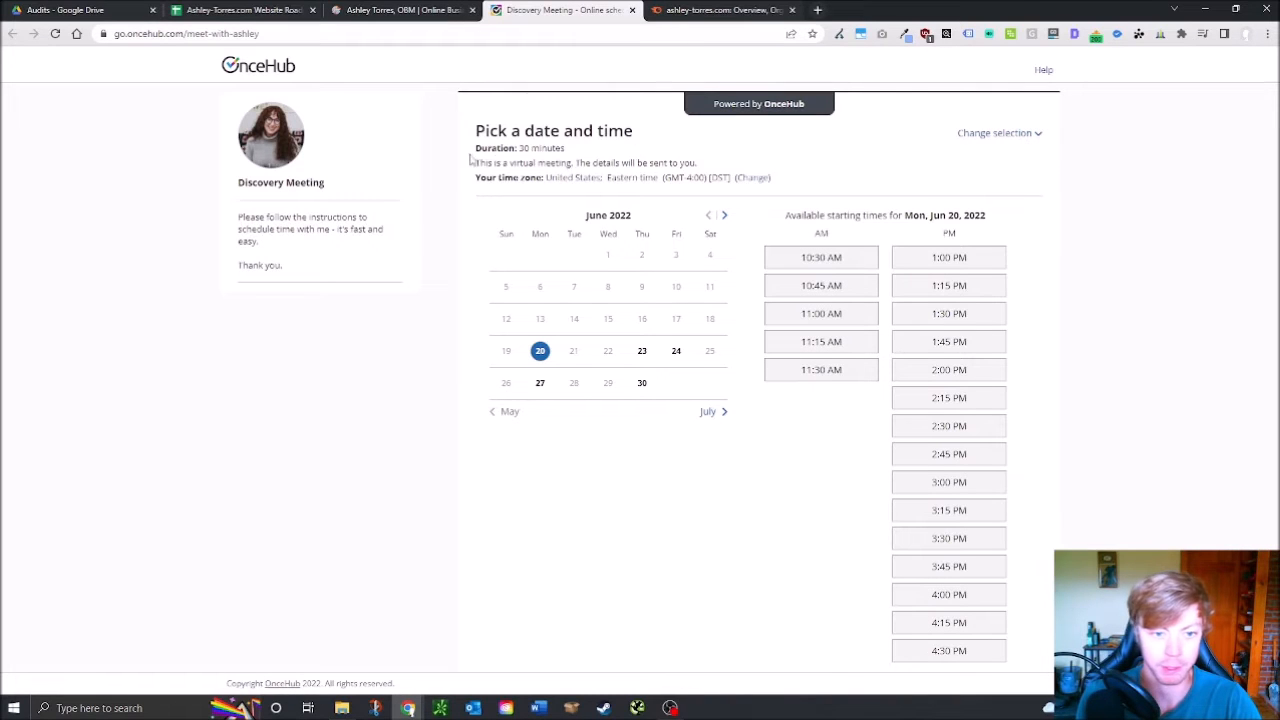
left_click(455, 8)
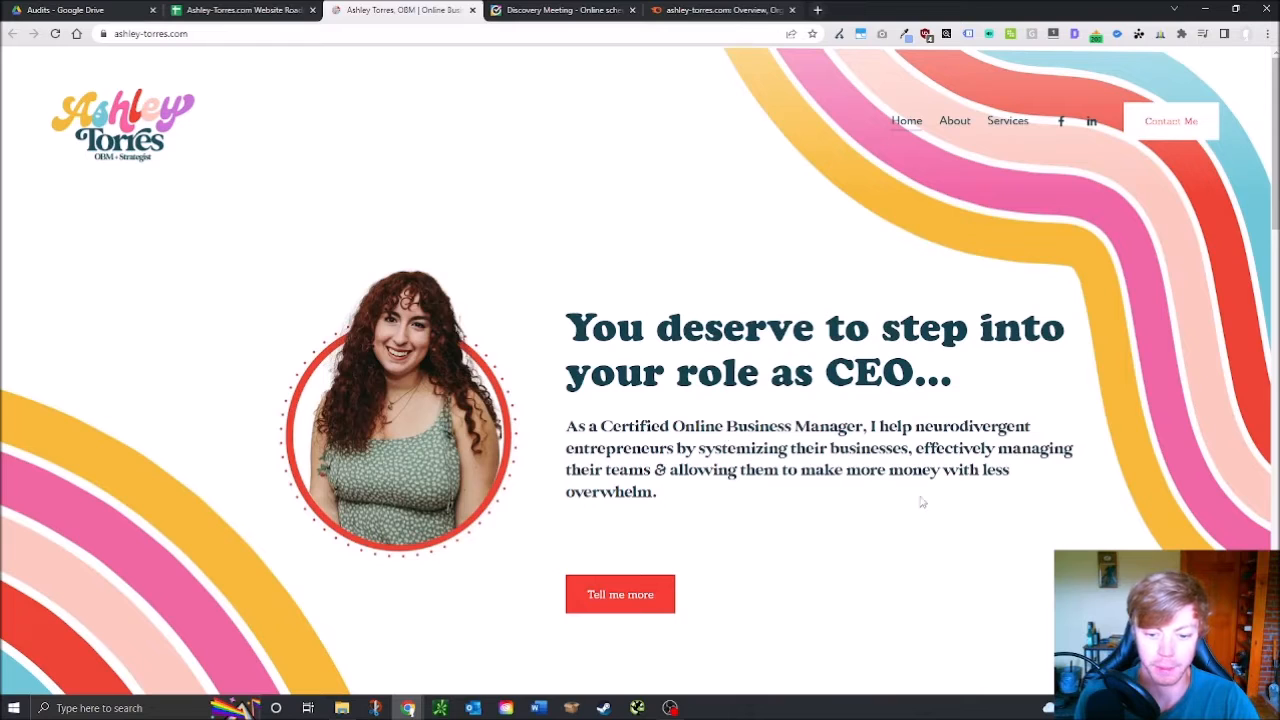
Follow the homepage Tell me more link to the OBM Retainer page and scroll through it
scroll(700, 530, "down", 2)
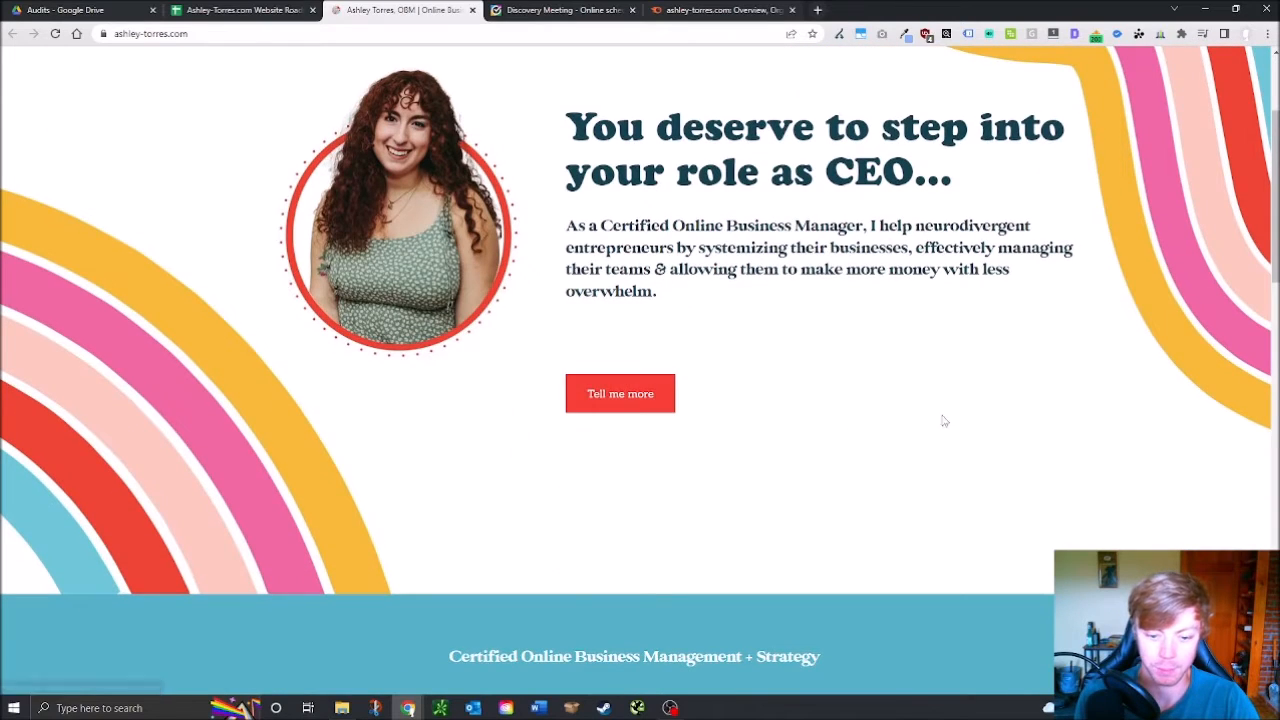
left_click(640, 400)
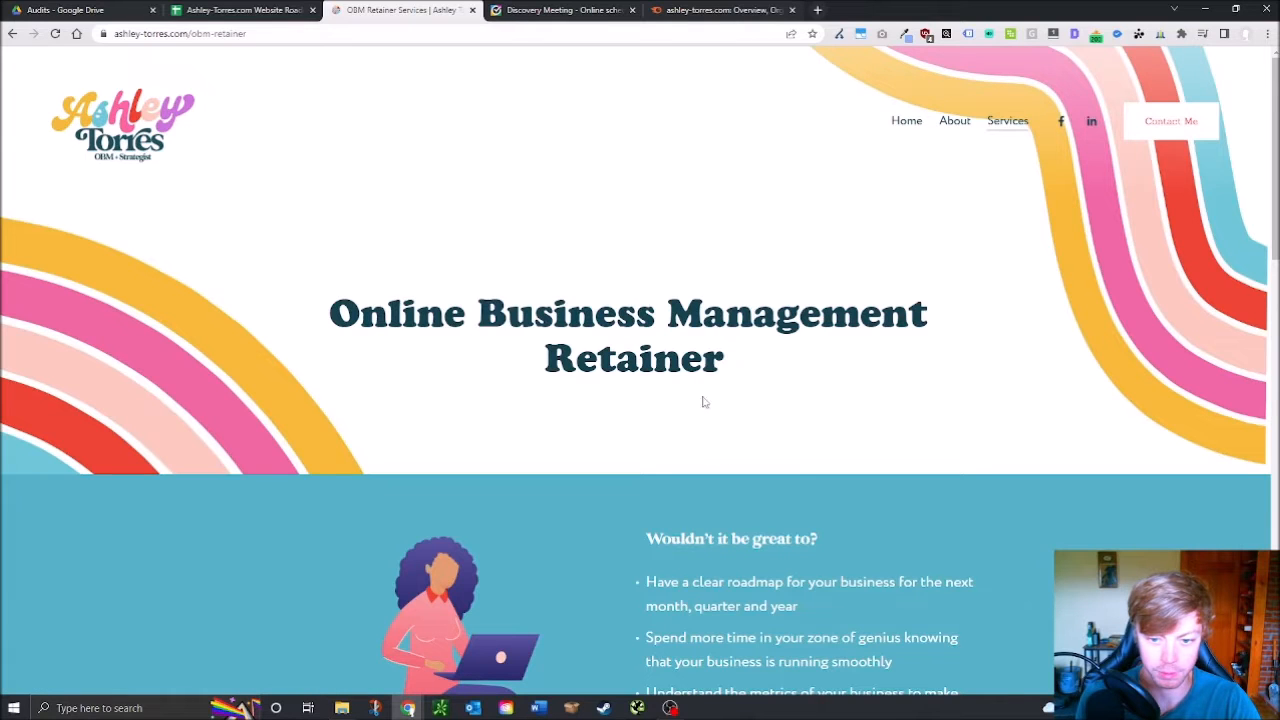
scroll(615, 438, "down", 4)
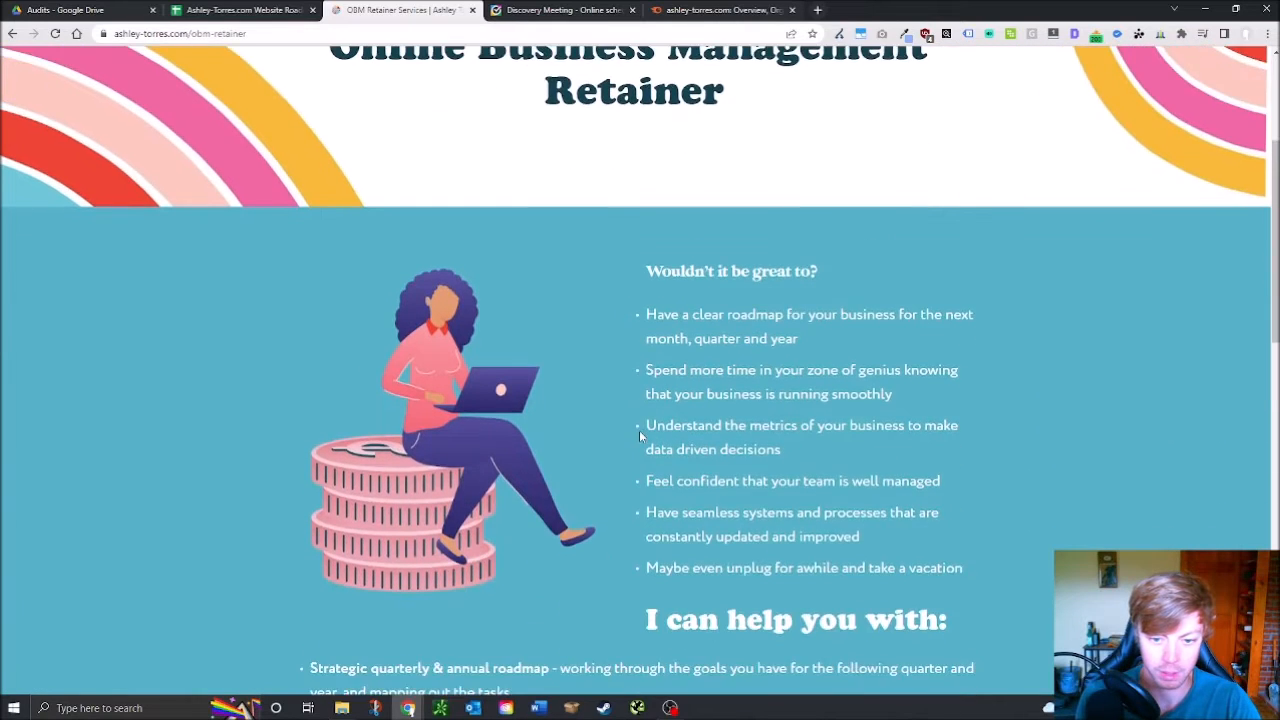
scroll(639, 430, "down", 5)
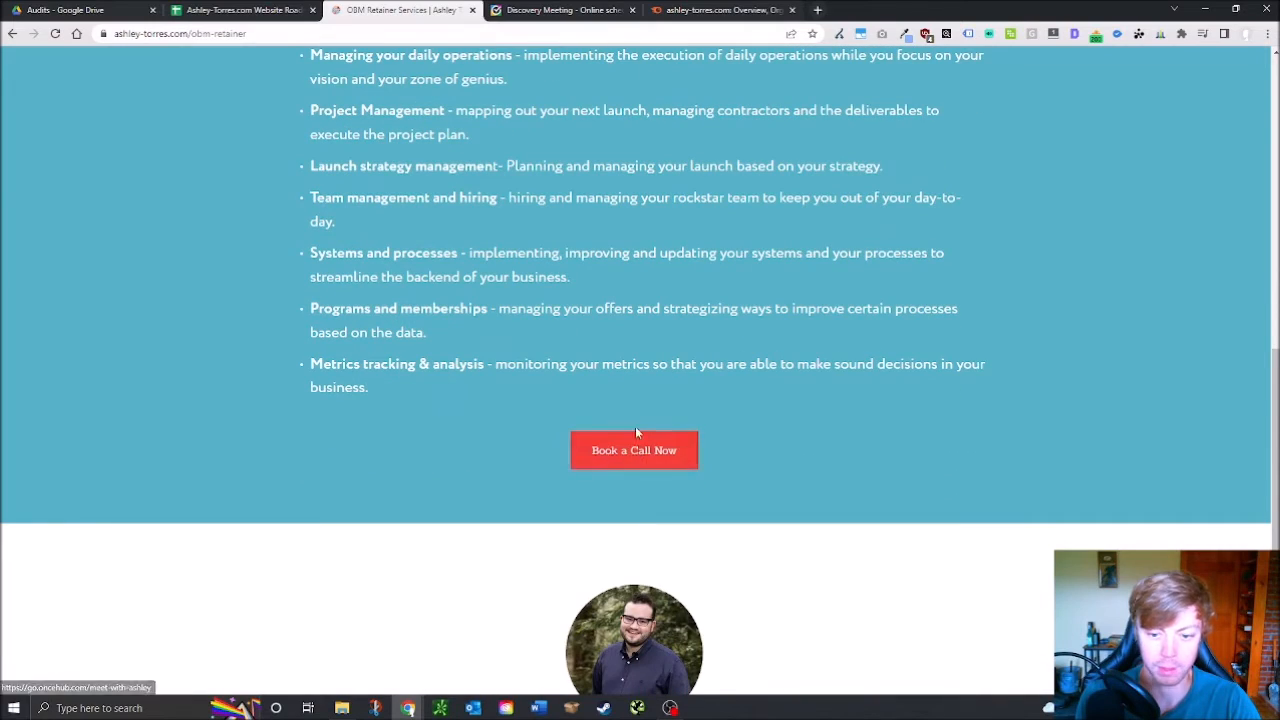
scroll(715, 448, "down", 3)
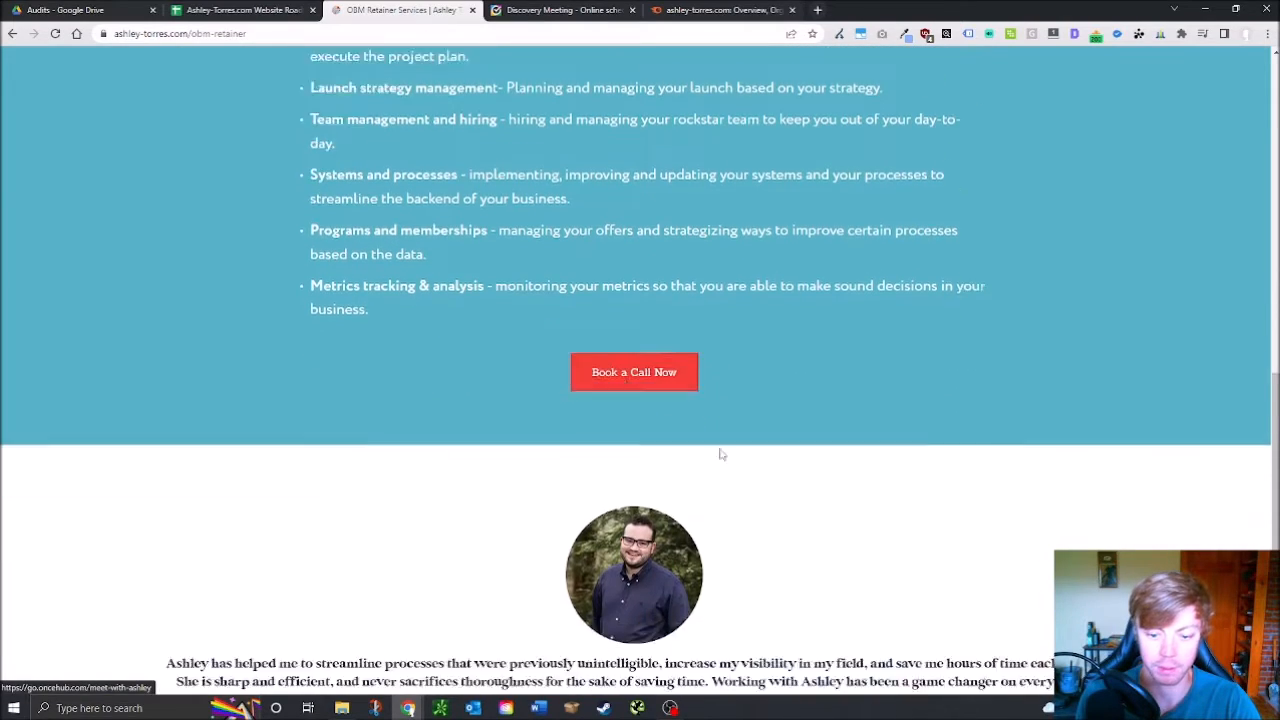
scroll(778, 468, "up", 10)
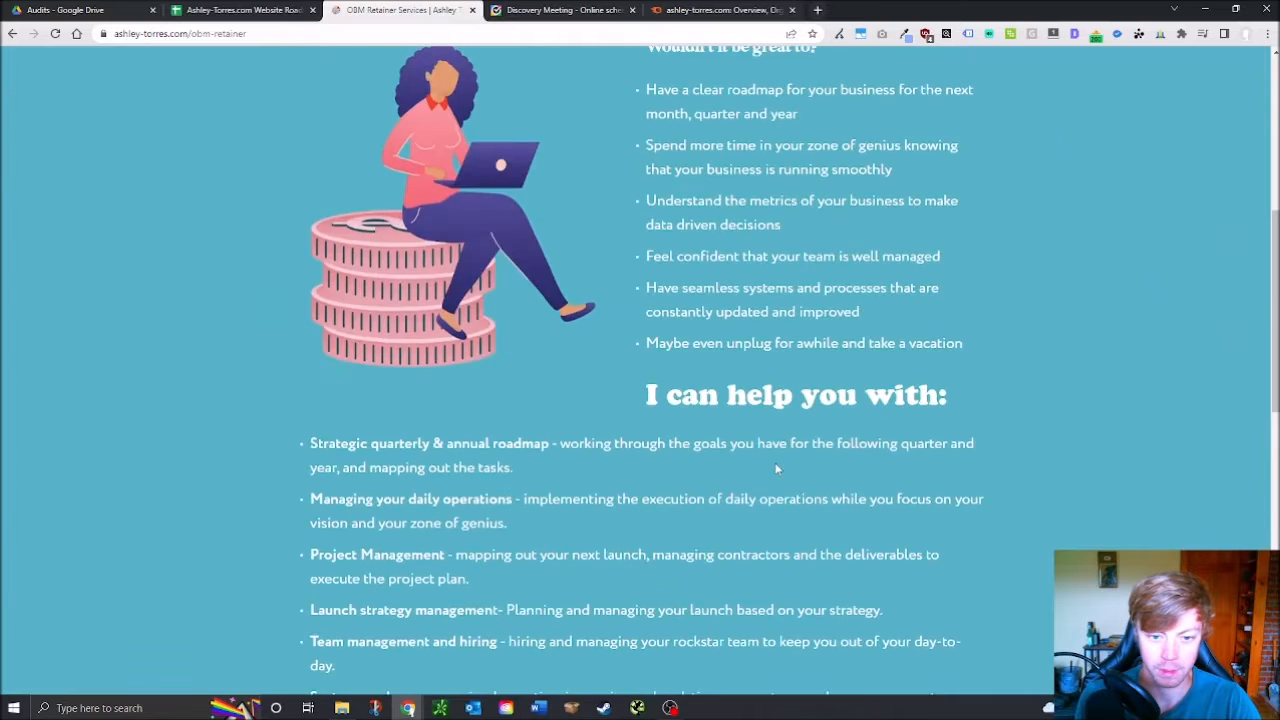
scroll(778, 468, "up", 3)
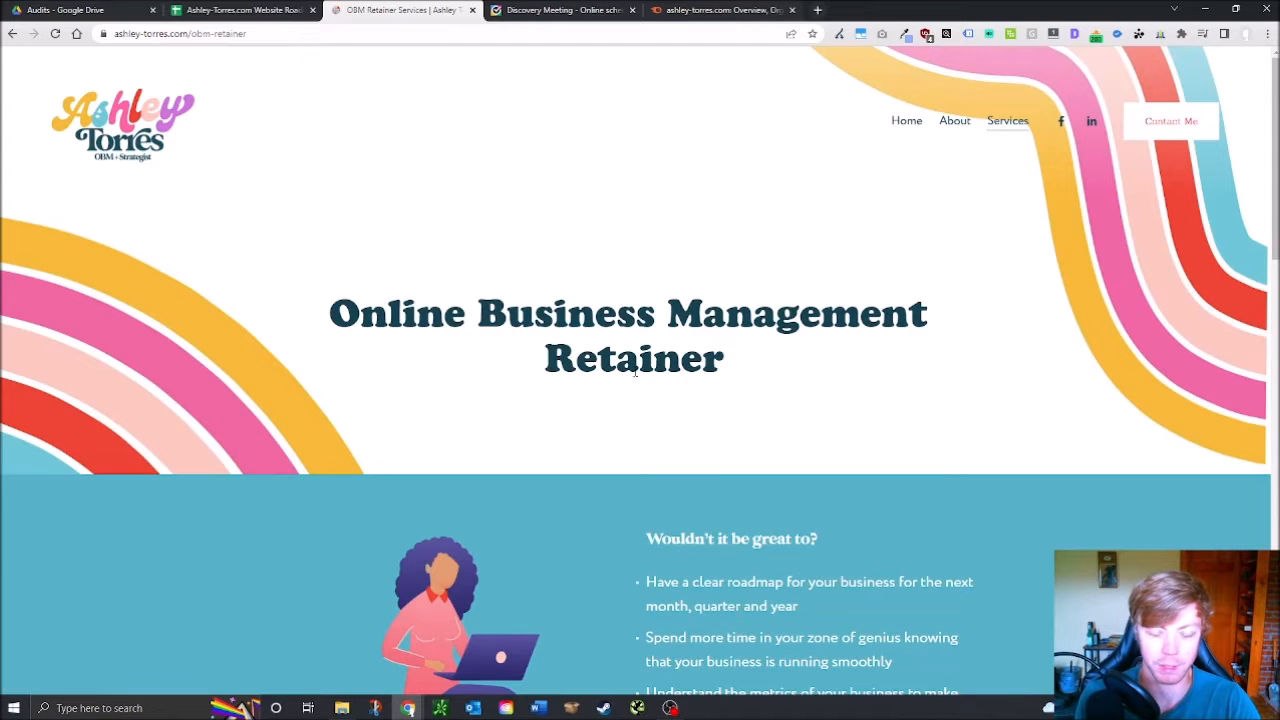
Read and highlight the retainer page's benefit and service bullet lists
scroll(810, 540, "down", 5)
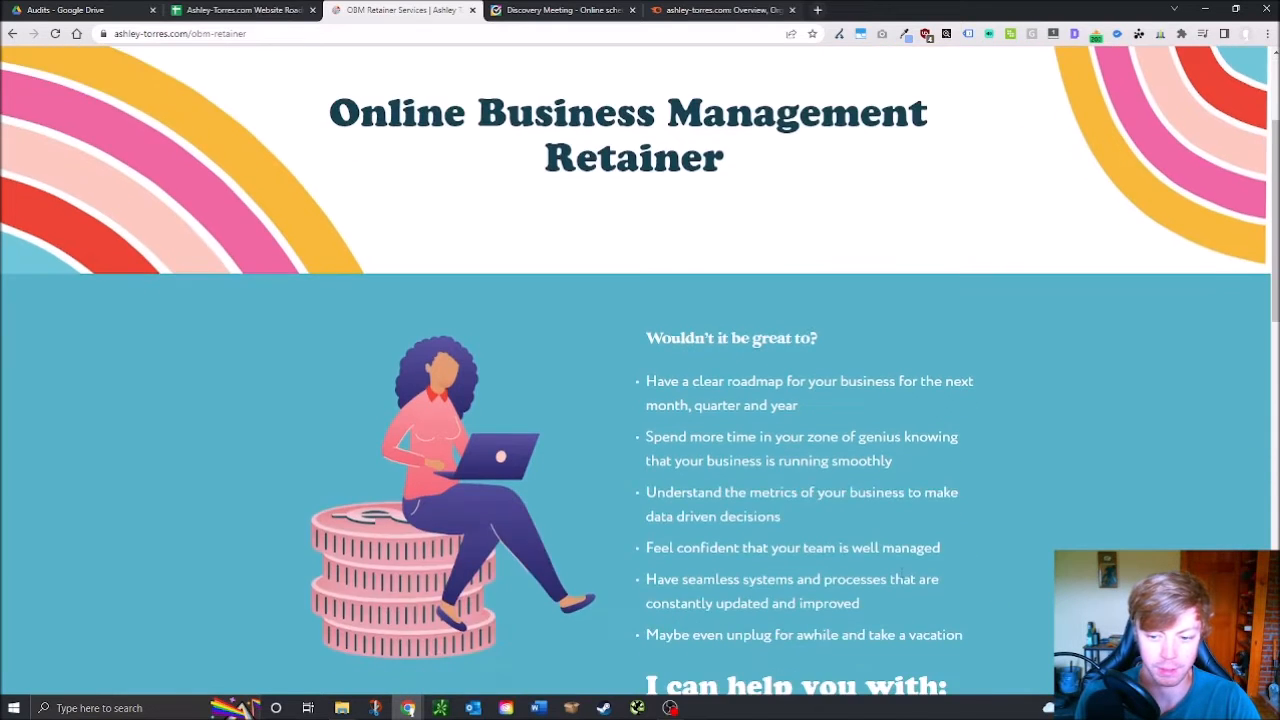
scroll(649, 478, "down", 3)
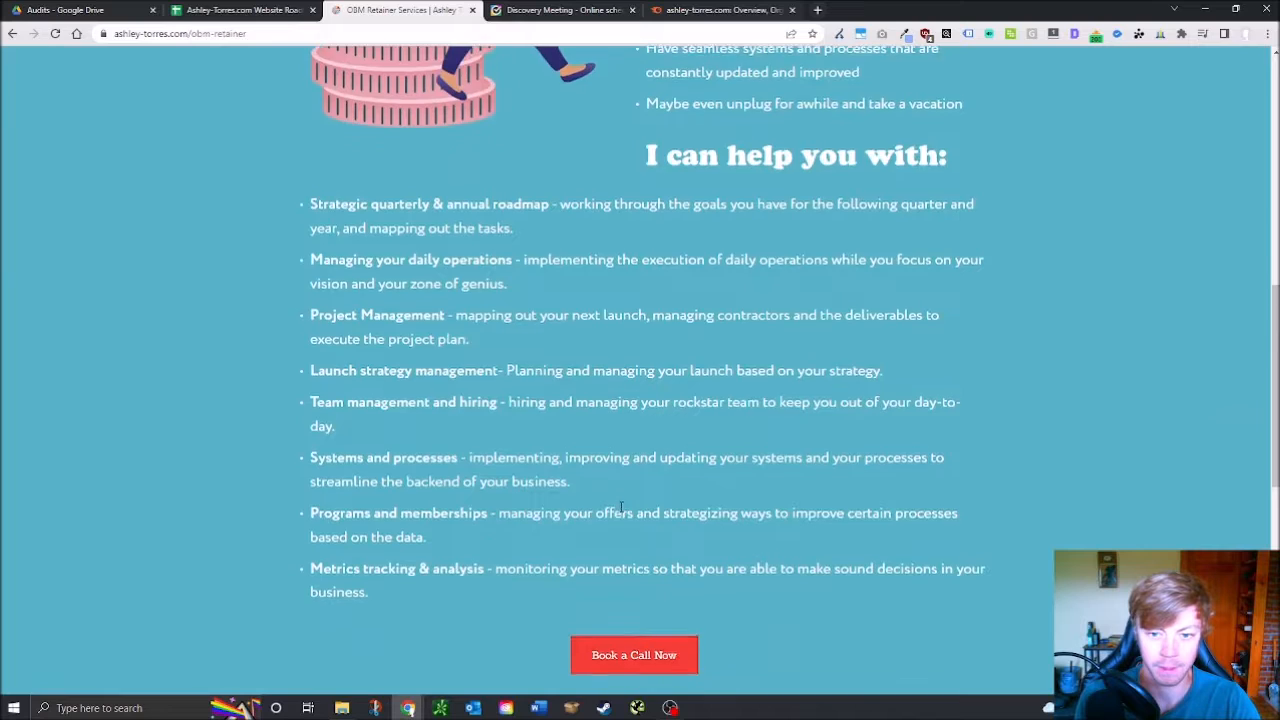
scroll(623, 513, "up", 8)
scroll(625, 510, "down", 3)
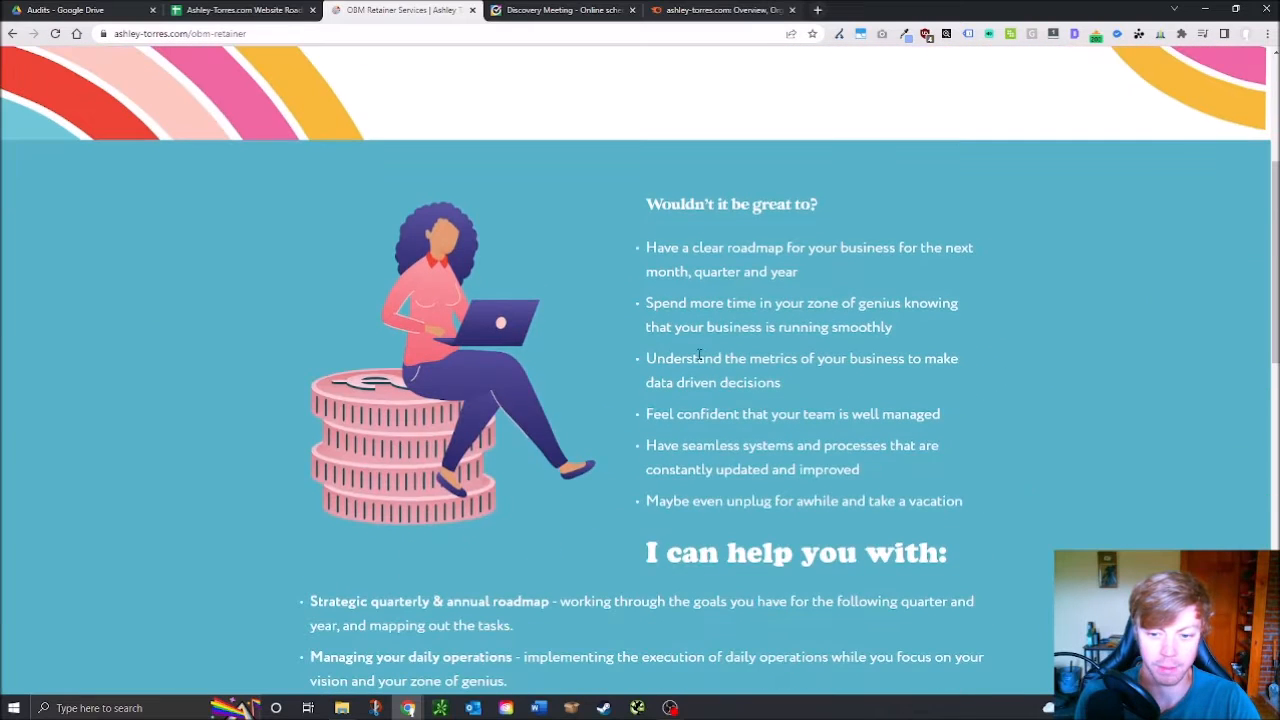
left_click_drag(646, 228, 930, 502)
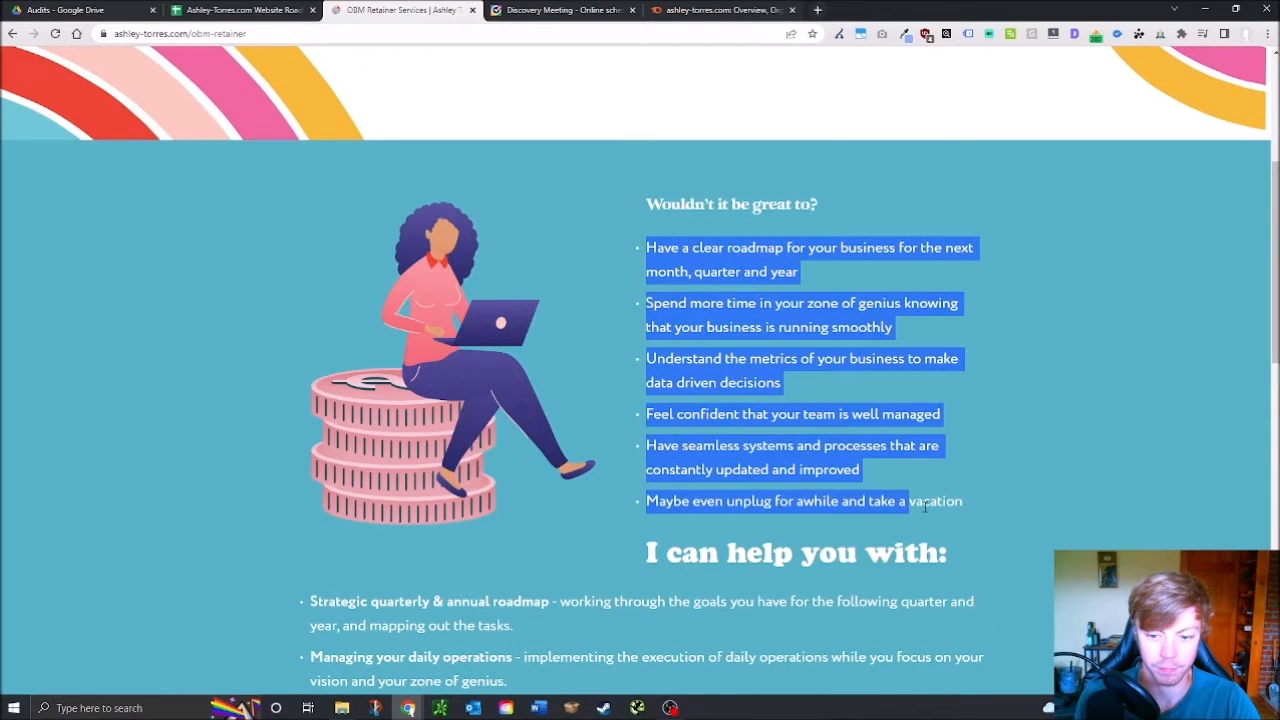
scroll(684, 505, "down", 1)
scroll(684, 505, "down", 1)
left_click_drag(372, 336, 714, 585)
scroll(572, 466, "down", 2)
left_click_drag(545, 526, 361, 300)
scroll(550, 404, "up", 8)
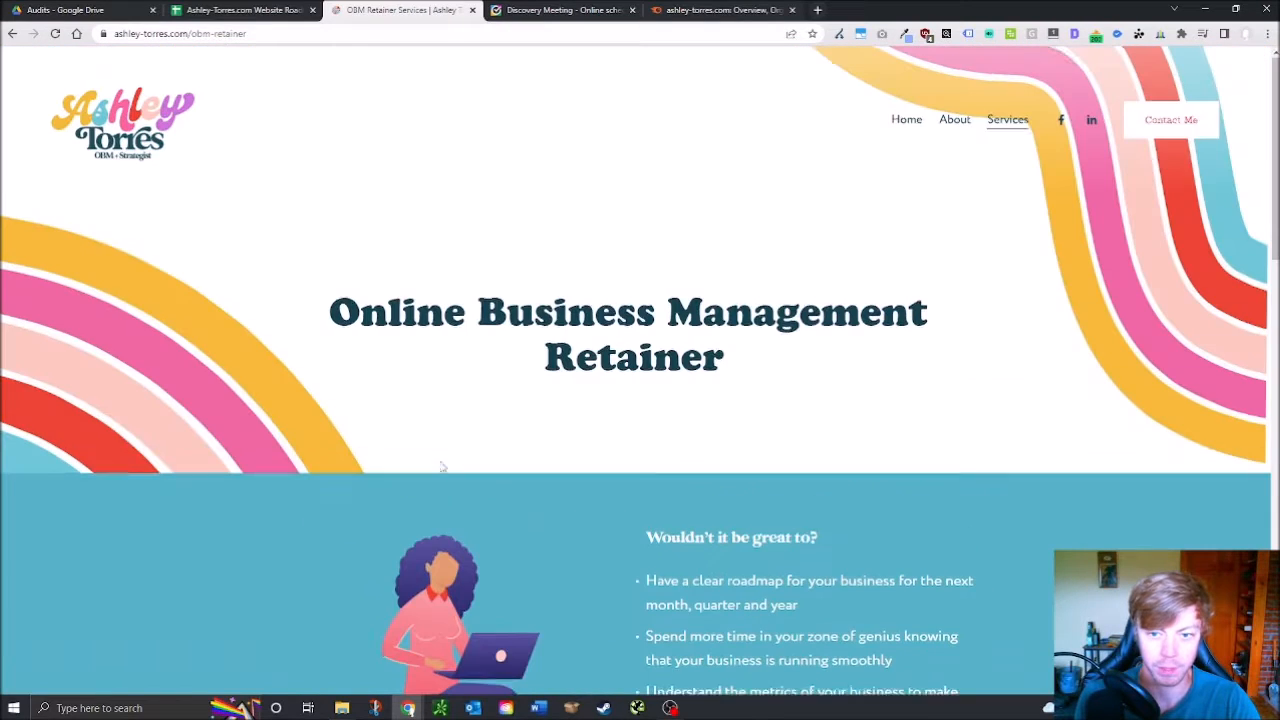
left_click(905, 121)
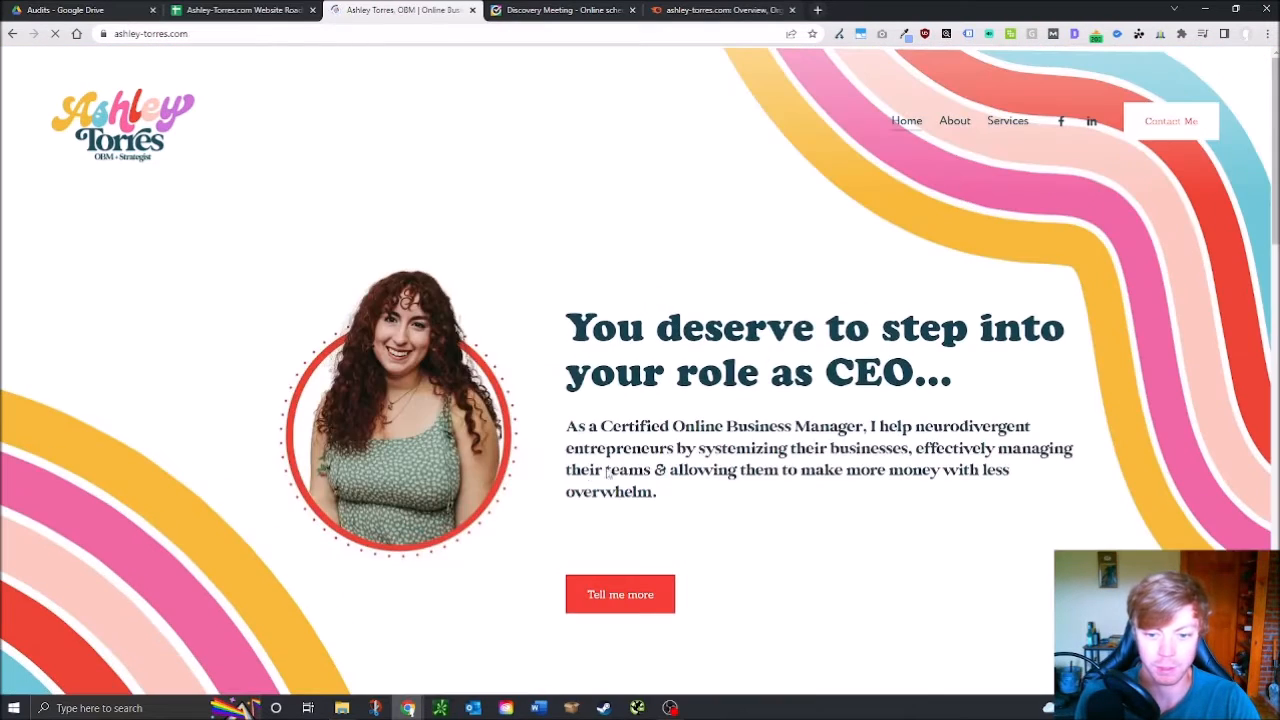
scroll(783, 418, "down", 3)
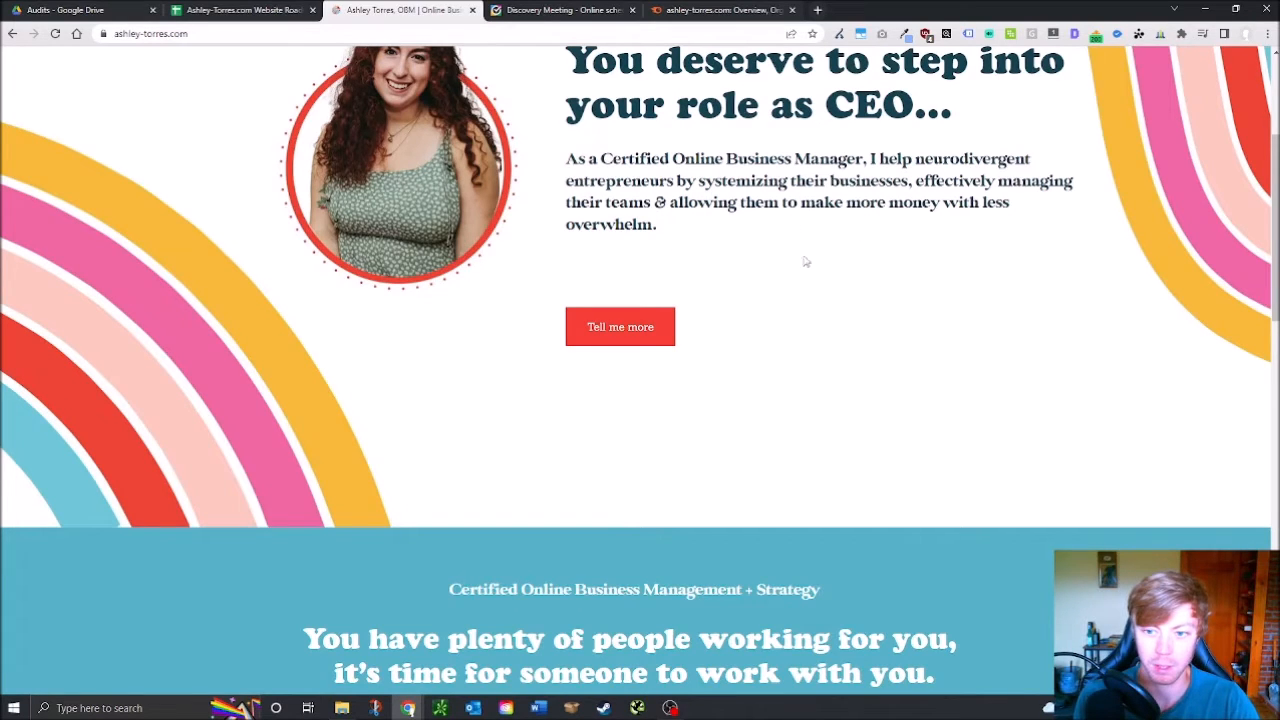
scroll(805, 261, "up", 3)
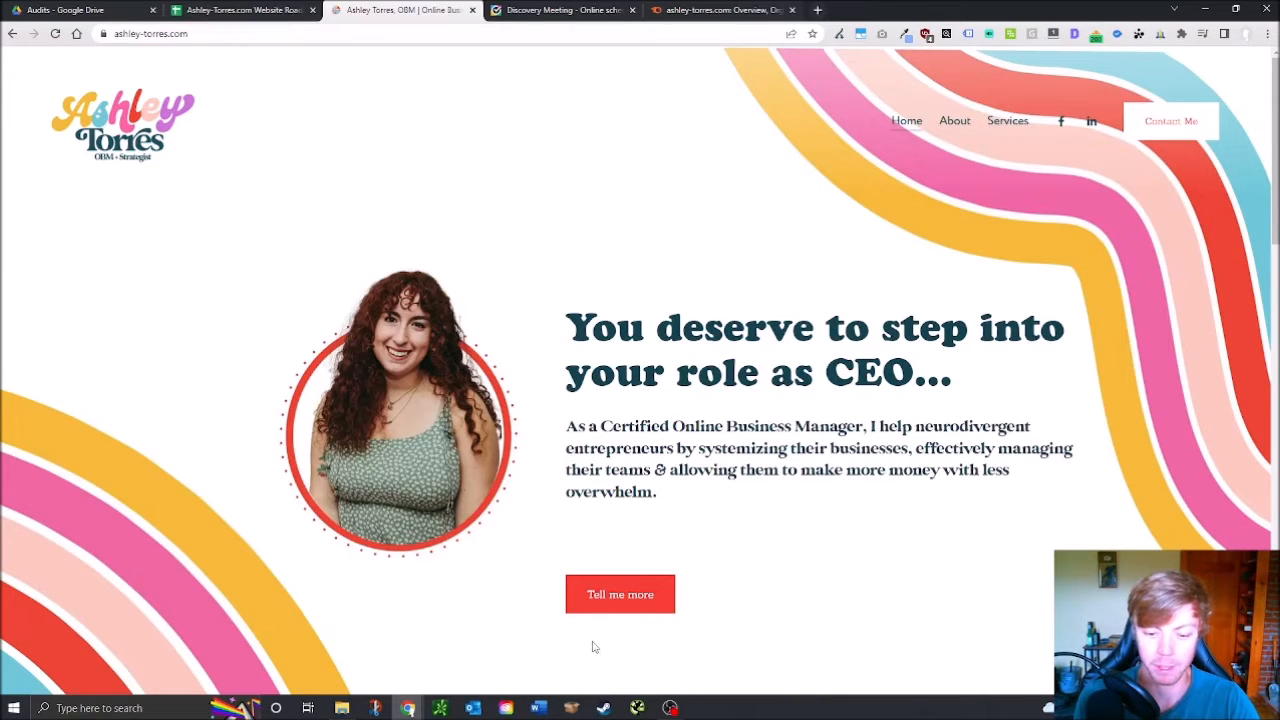
scroll(846, 628, "down", 3)
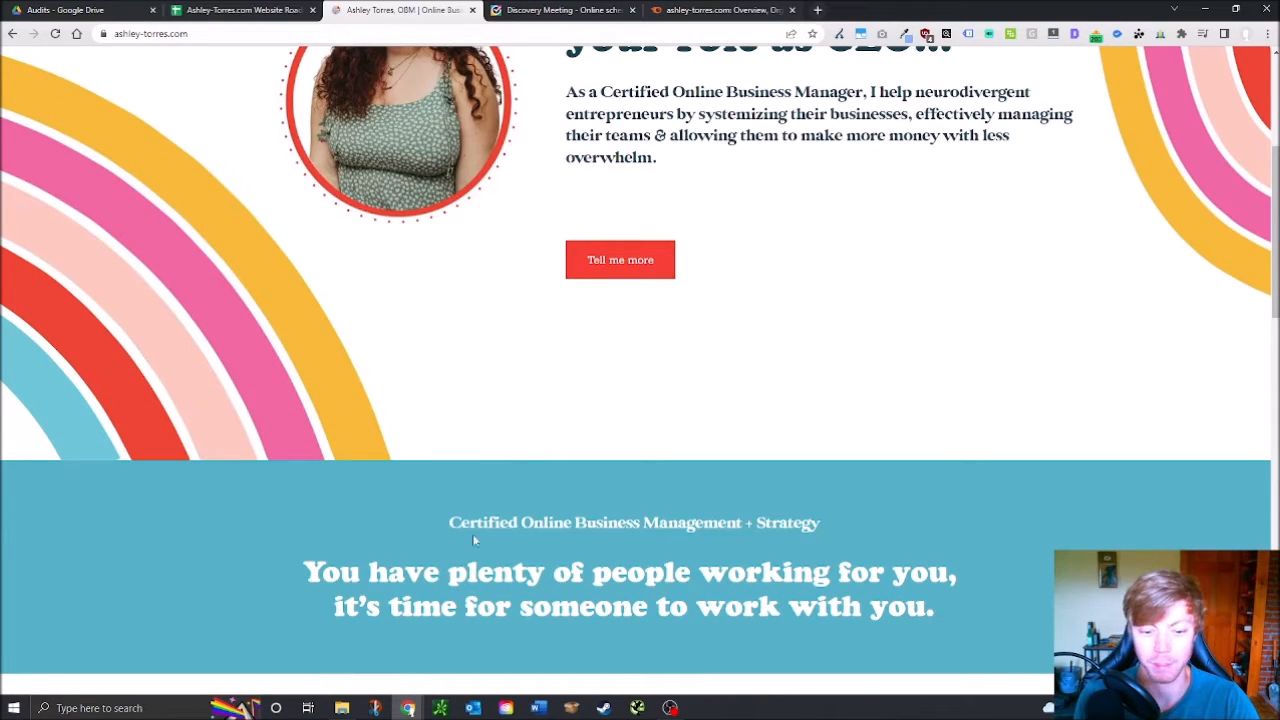
scroll(700, 480, "down", 2)
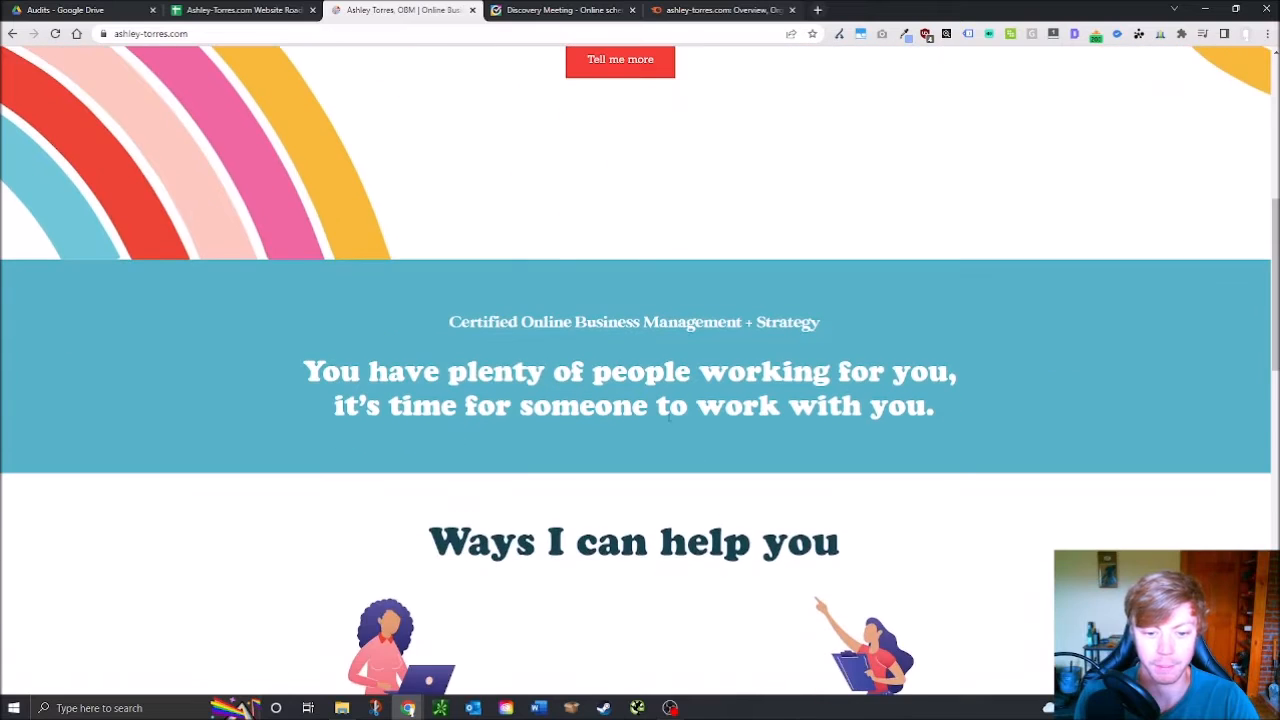
scroll(620, 440, "down", 3)
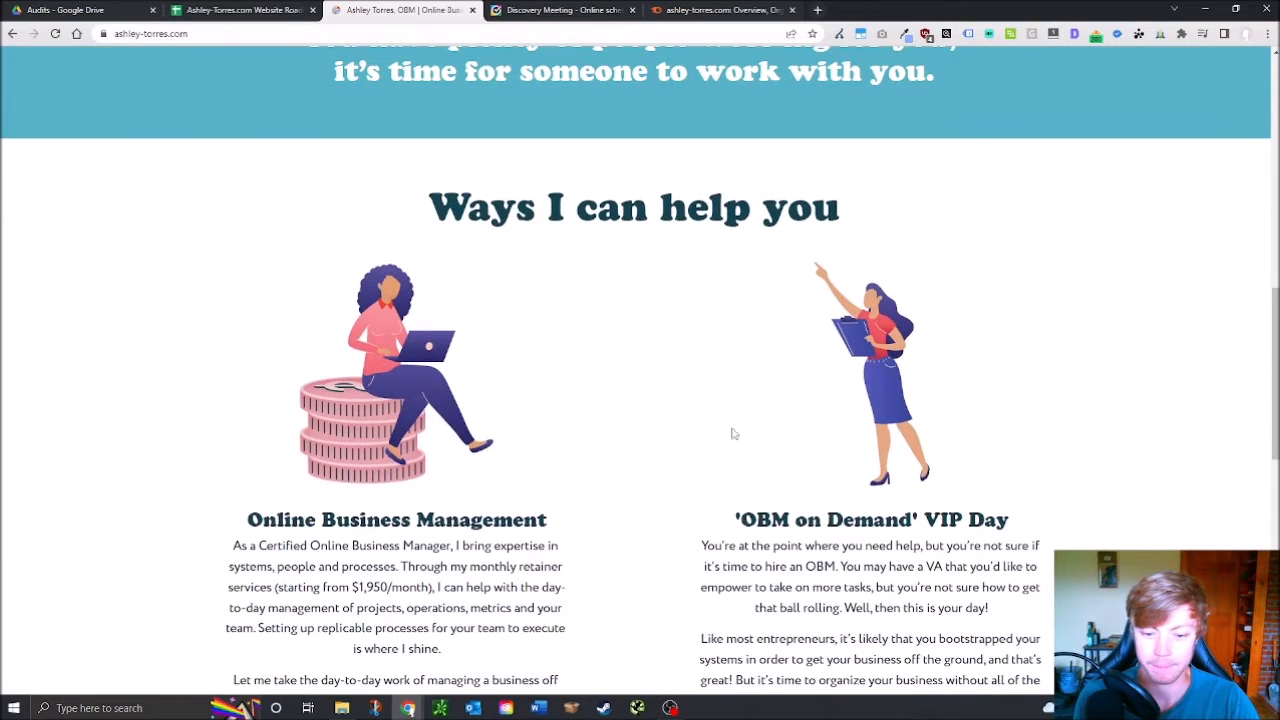
scroll(640, 460, "down", 2)
scroll(616, 467, "up", 10)
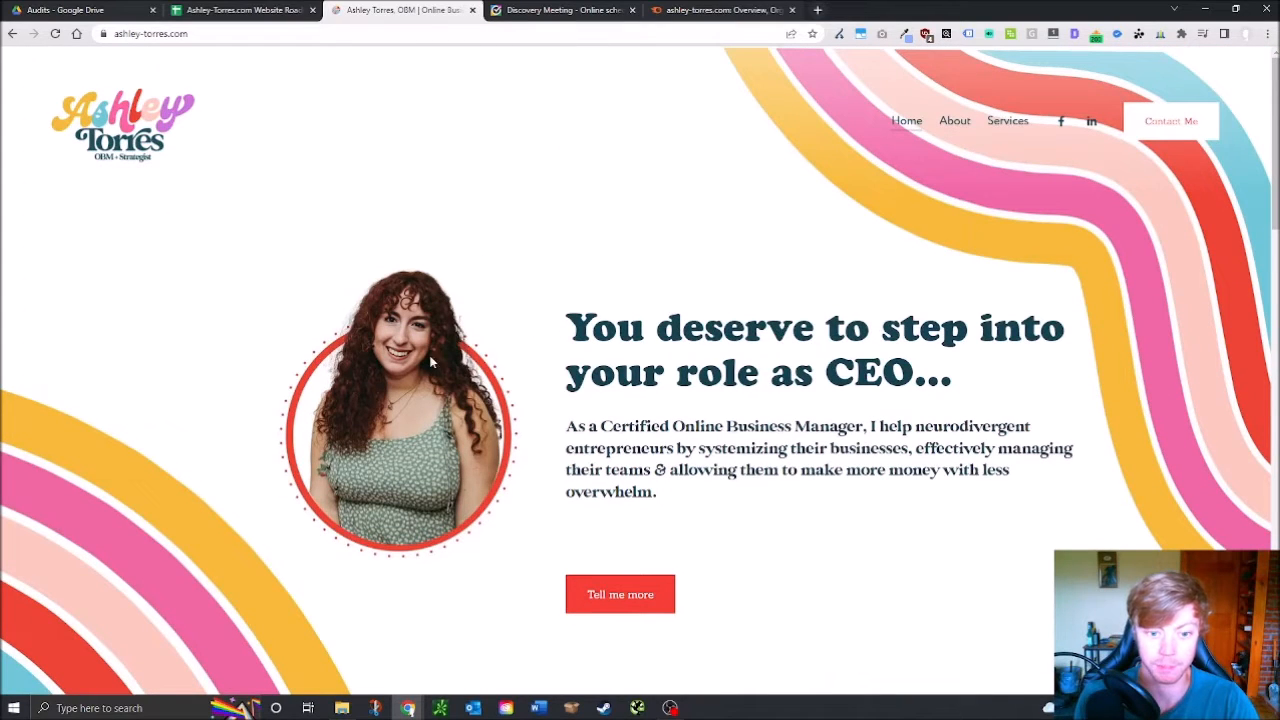
left_click(618, 586)
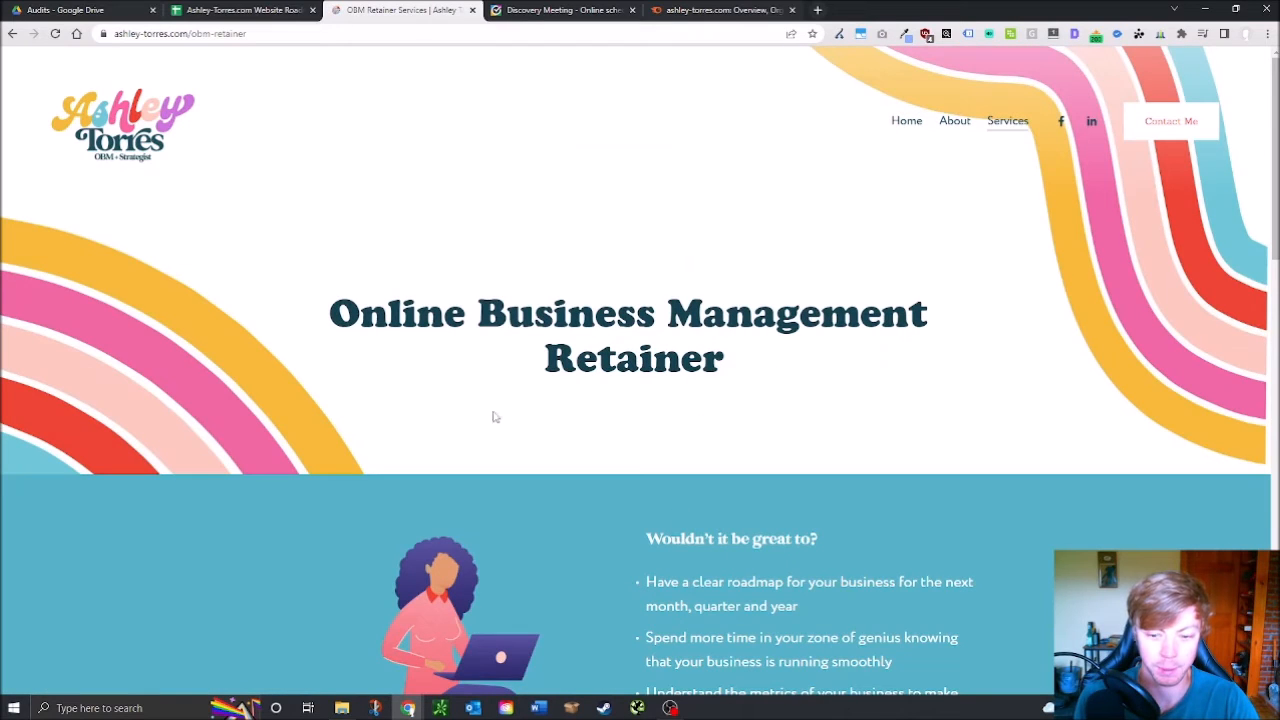
scroll(677, 397, "down", 2)
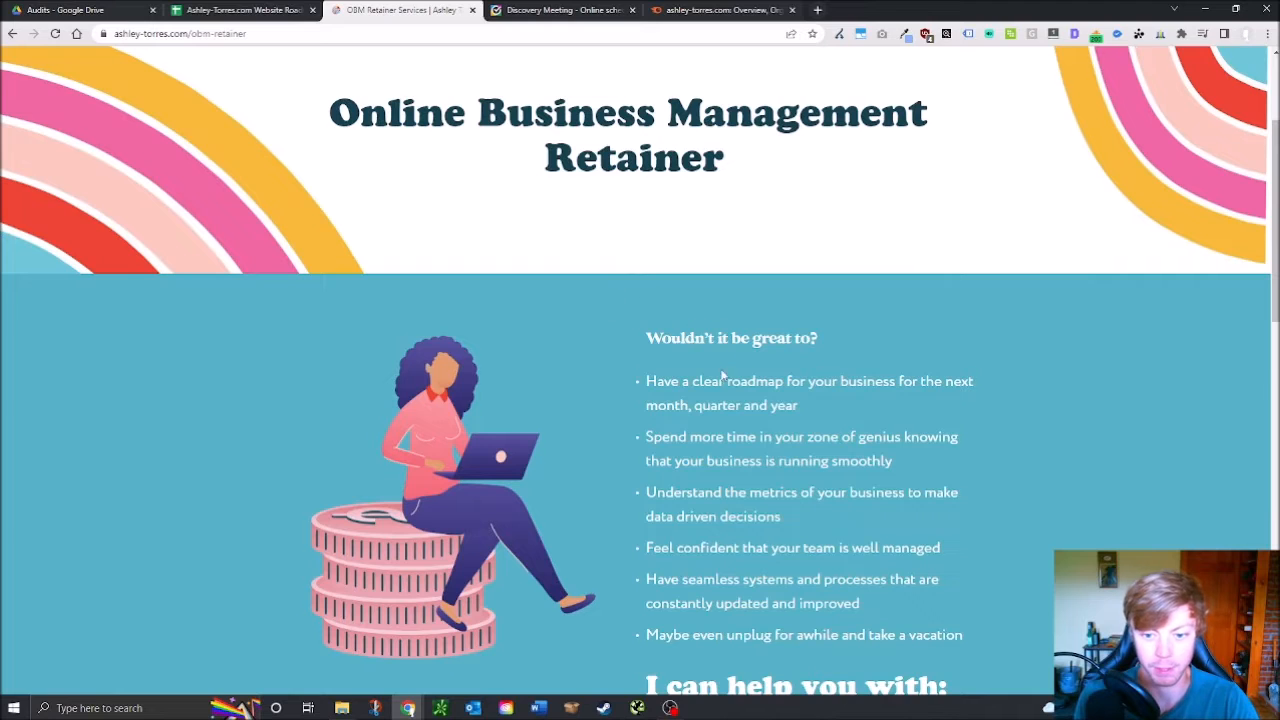
scroll(722, 374, "down", 9)
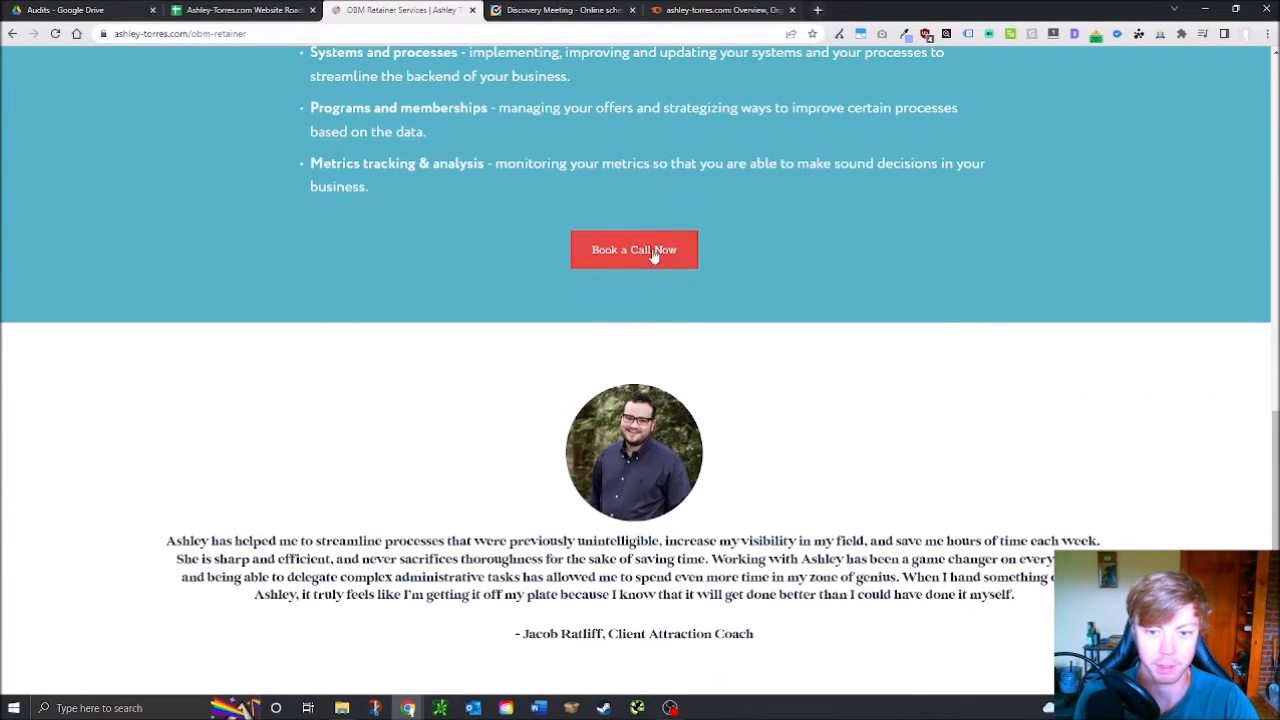
Enter x in D28 for Click To Call Button on Homepage and in D29
left_click(277, 10)
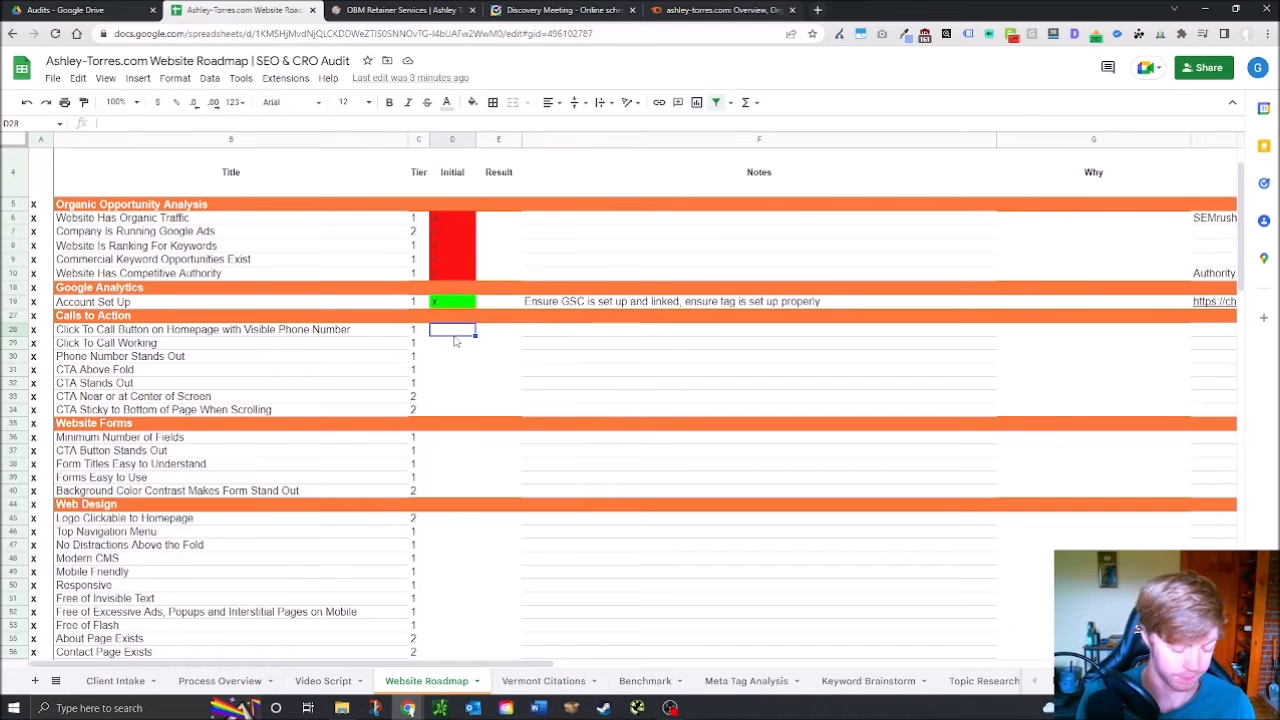
type("x")
key("Return")
type("x")
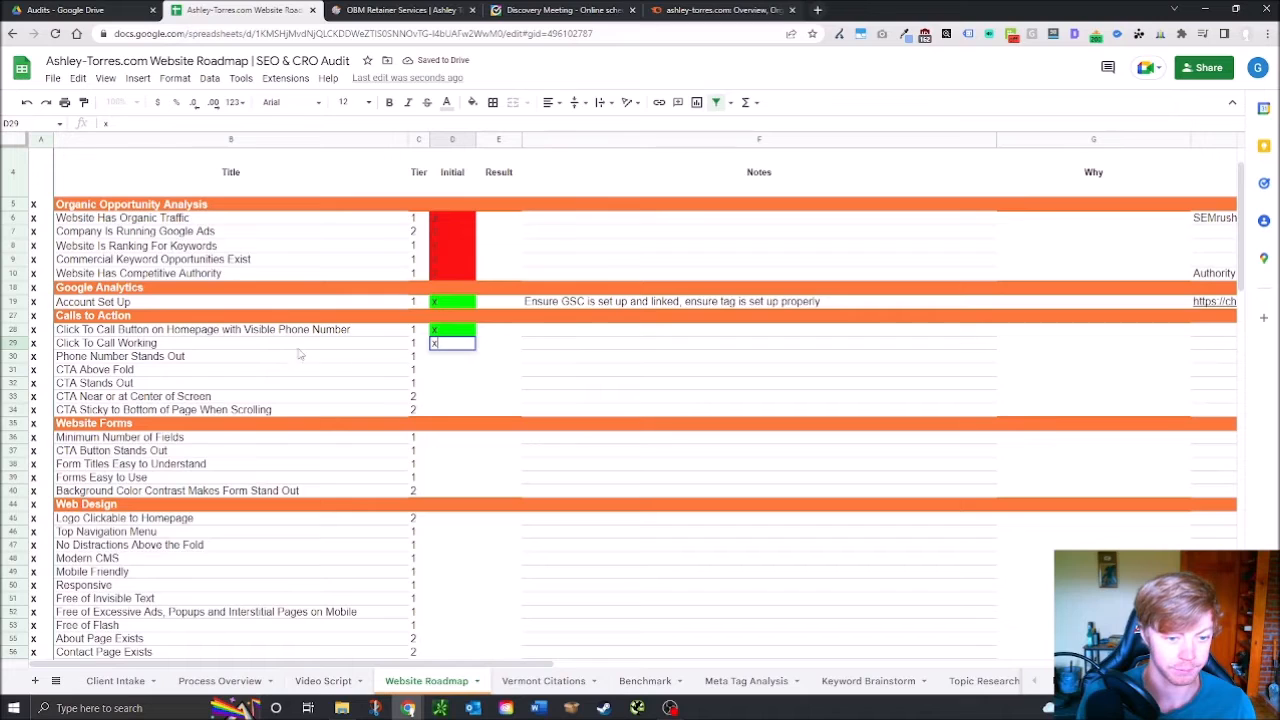
key("Return")
Change D29 and D30 to o, then clear both cells
left_click(453, 344)
type("o")
key("Return")
type("o")
key("Return")
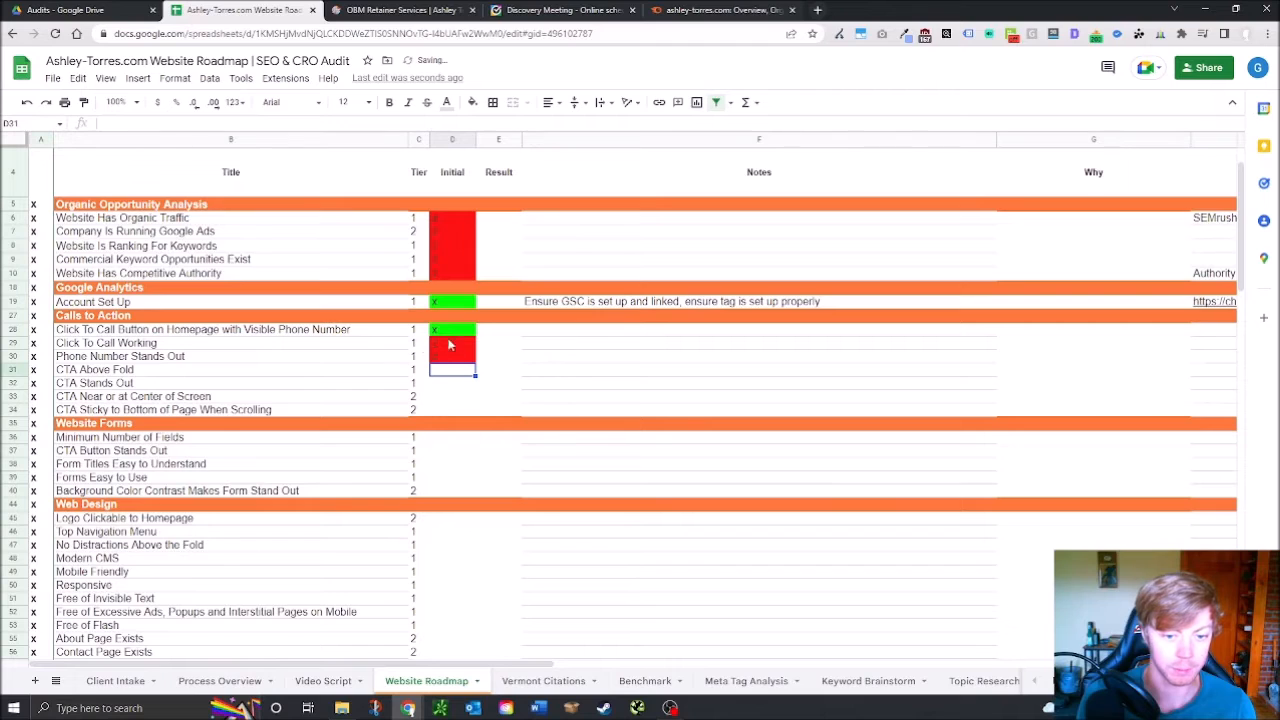
left_click(502, 343)
left_click(461, 336)
left_click(458, 346)
key("Delete")
left_click(455, 357)
key("Delete")
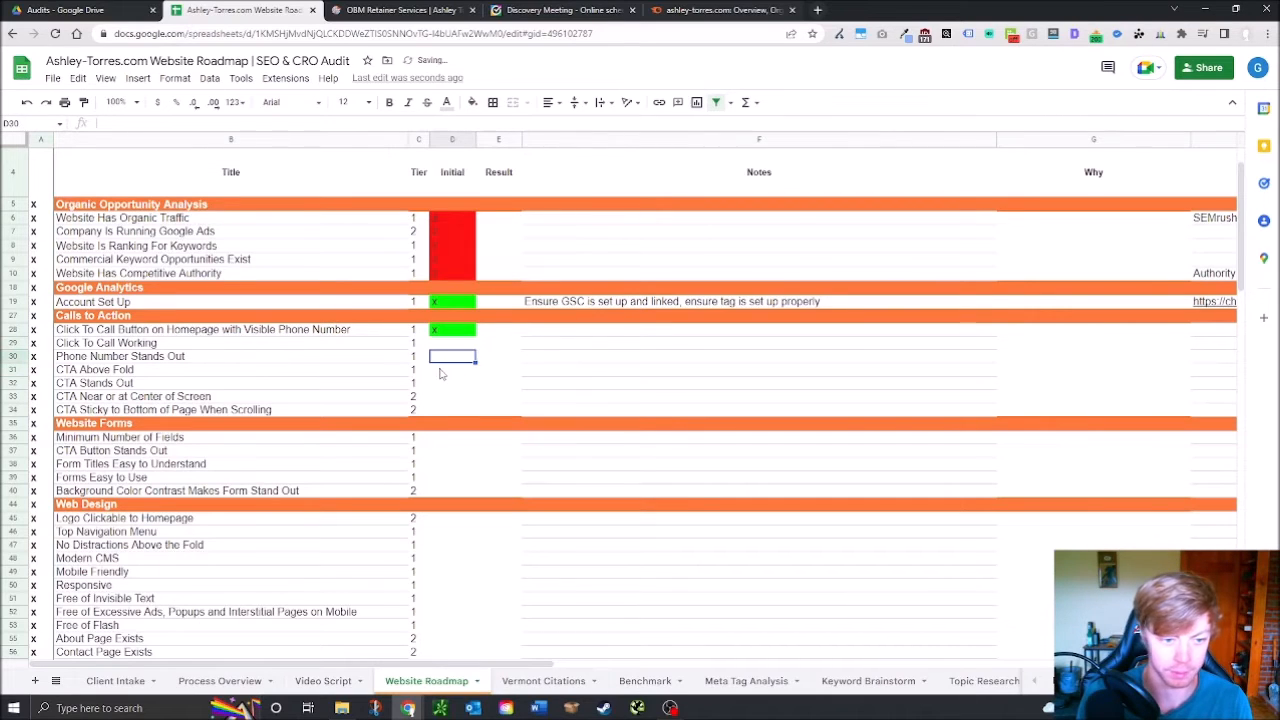
Mark CTA Above Fold, CTA Stands Out and CTA Near Center (D31–D33) with x
left_click(445, 374)
type("x")
key("Return")
type("x")
key("Return")
type("x")
key("Return")
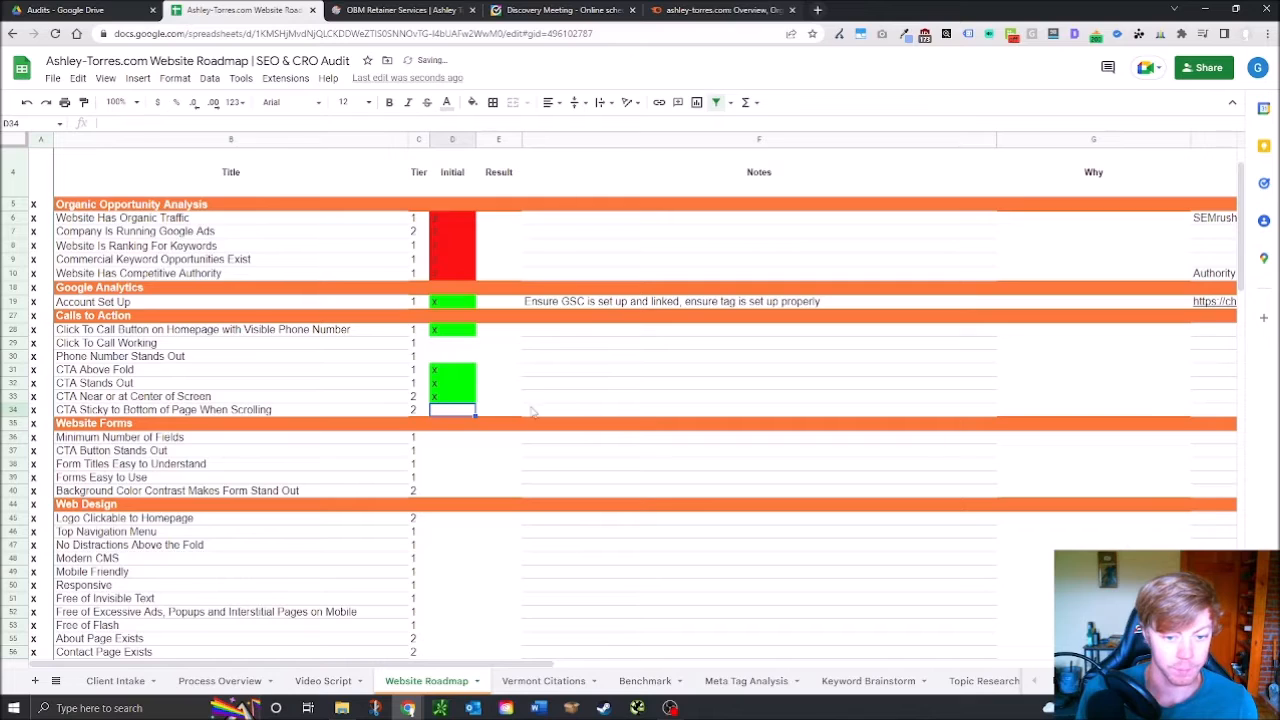
left_click(537, 383)
left_click(568, 372)
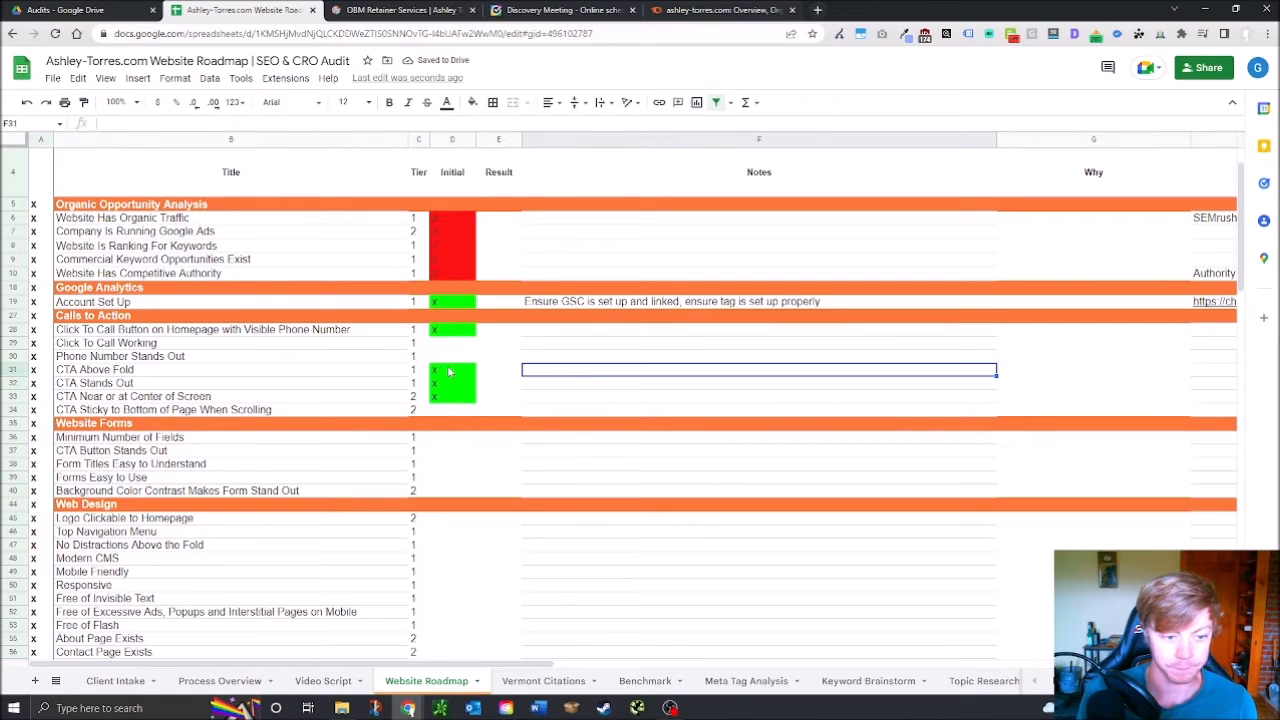
Note in F28: move Book a call button front and center on homepage, summarize benefits, add learn-more link
left_click(558, 338)
type("Morve")
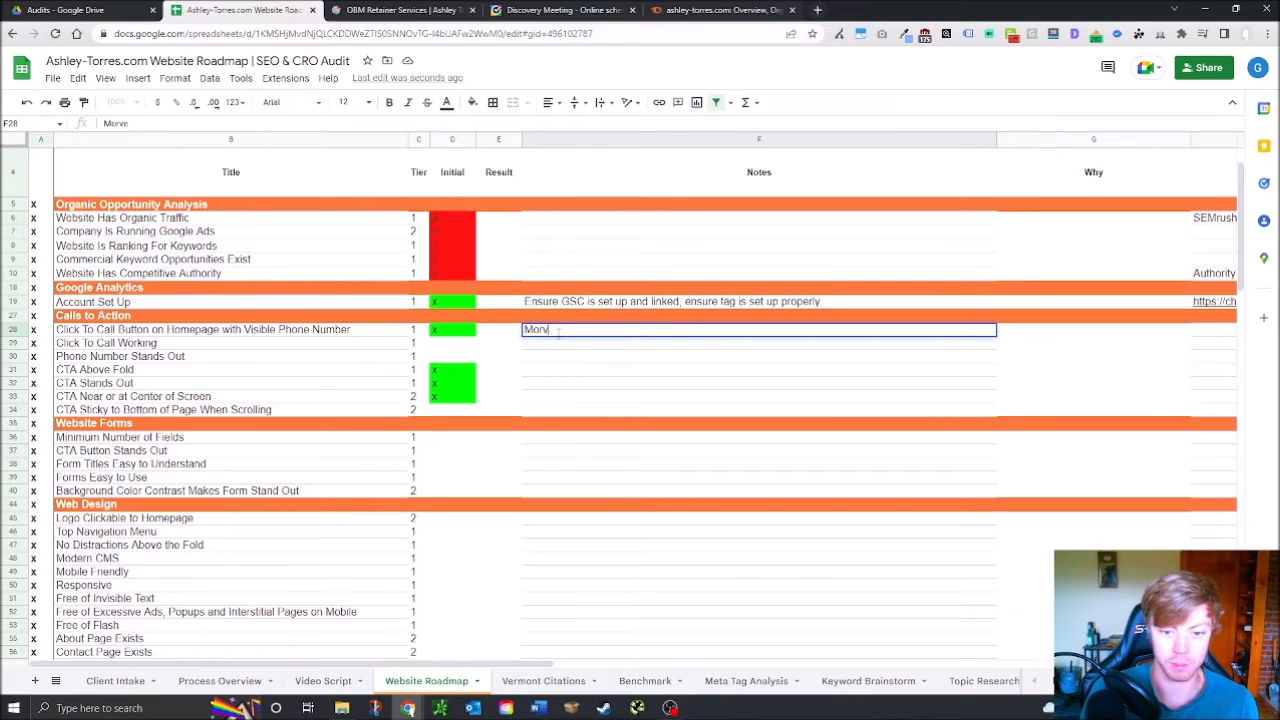
type(" the Book")
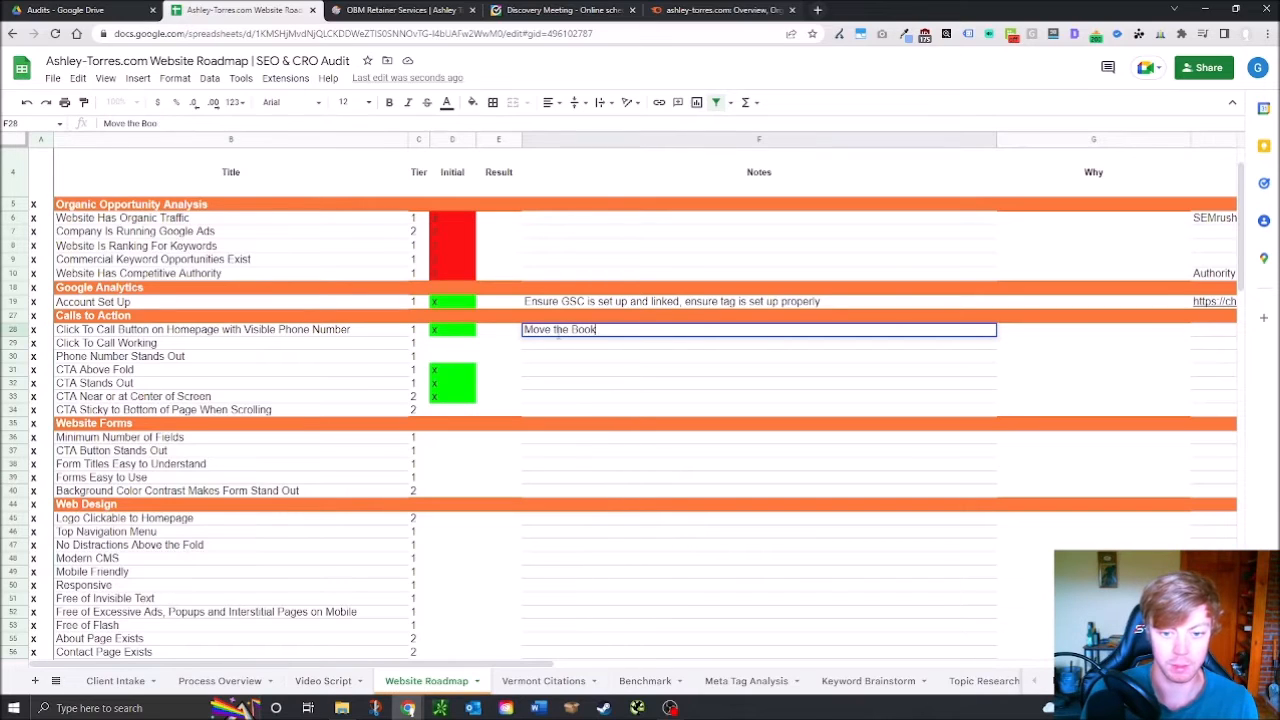
type(" a call button to hom")
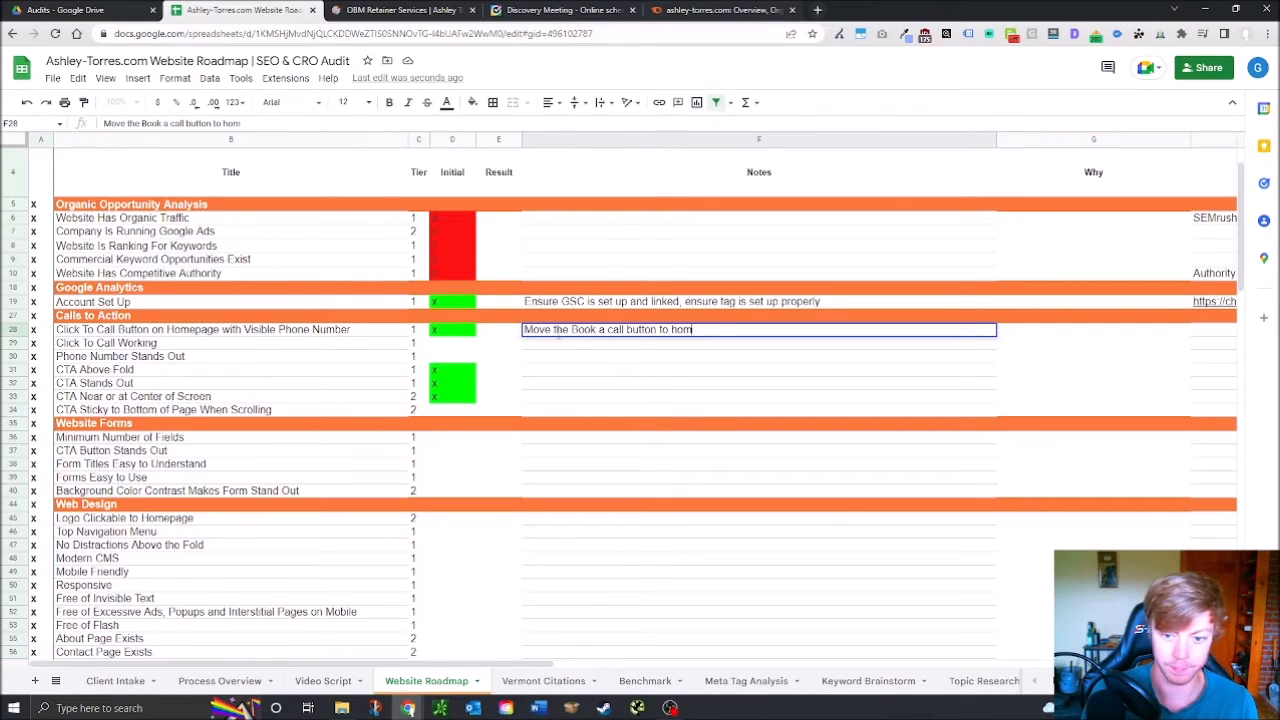
type("epage")
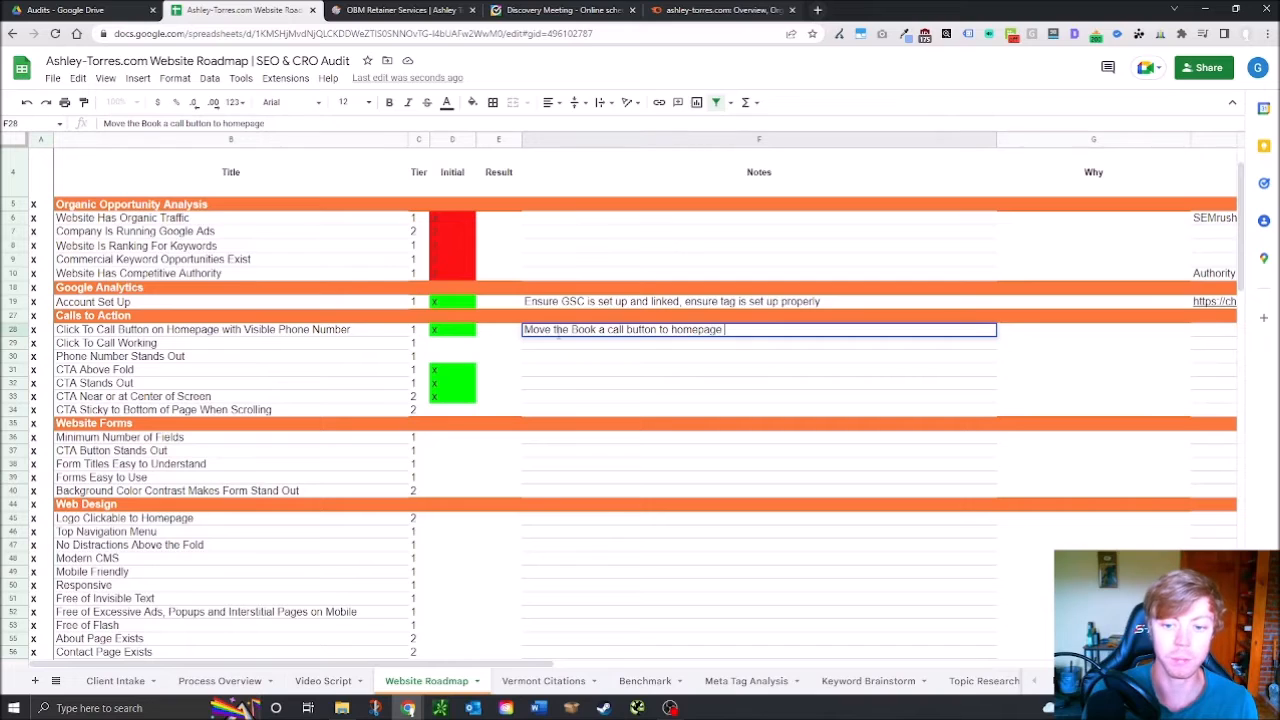
type(" front and center,")
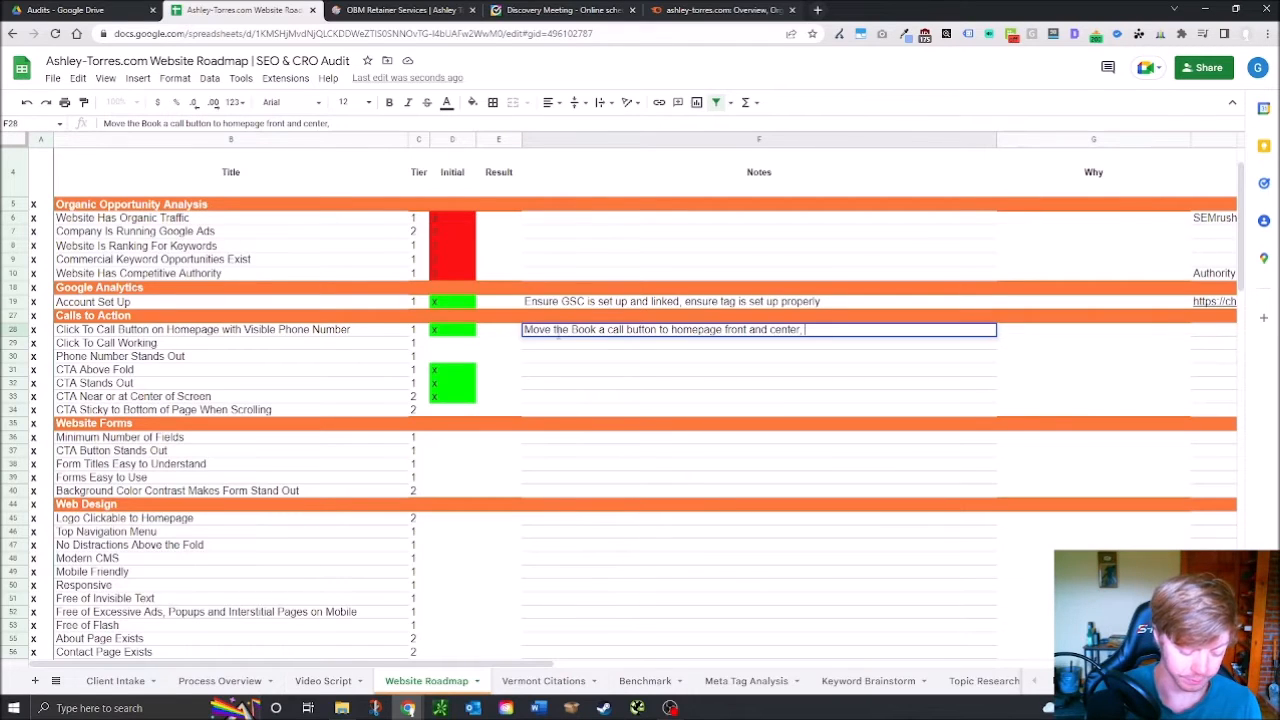
type("add")
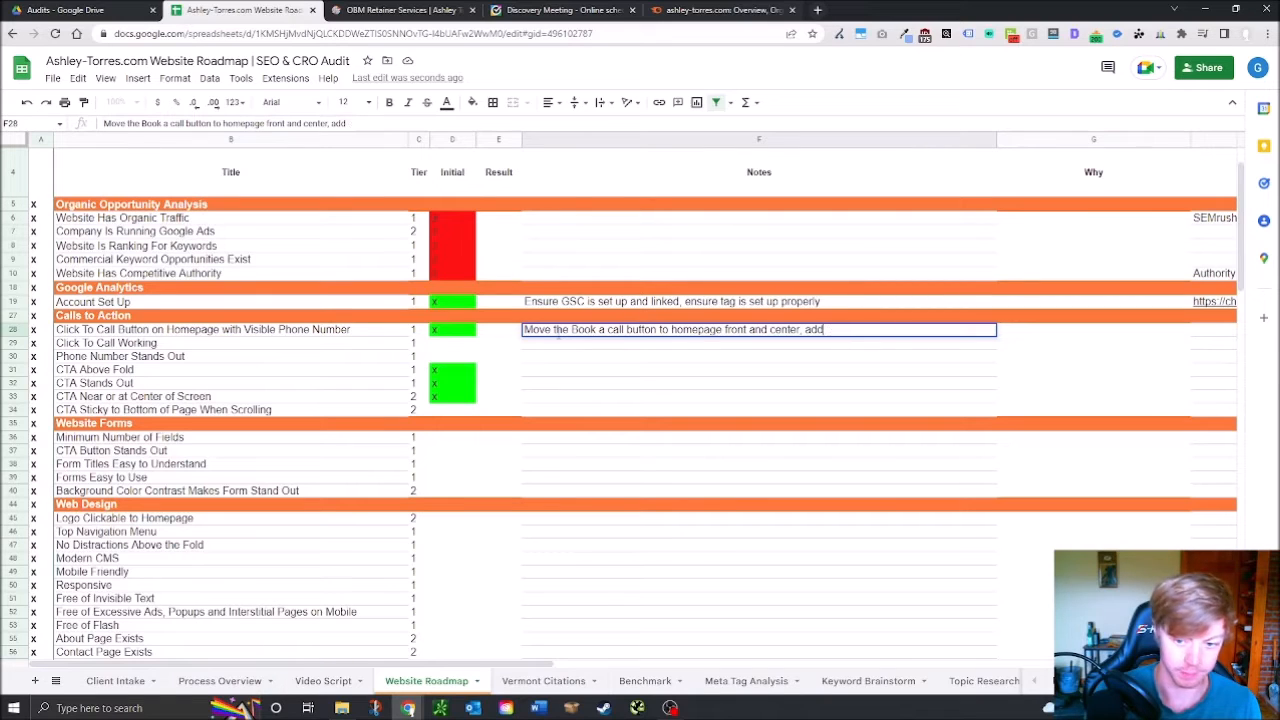
type(" beneummarize beneif")
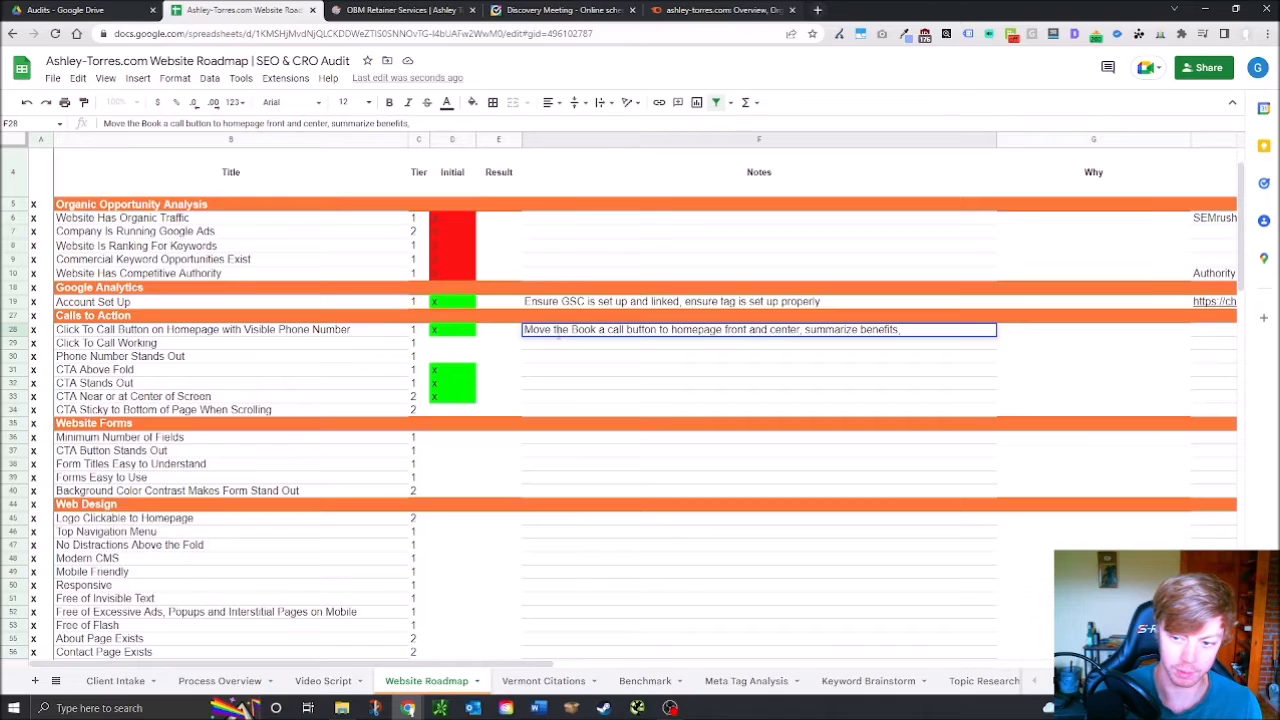
type("below that add l")
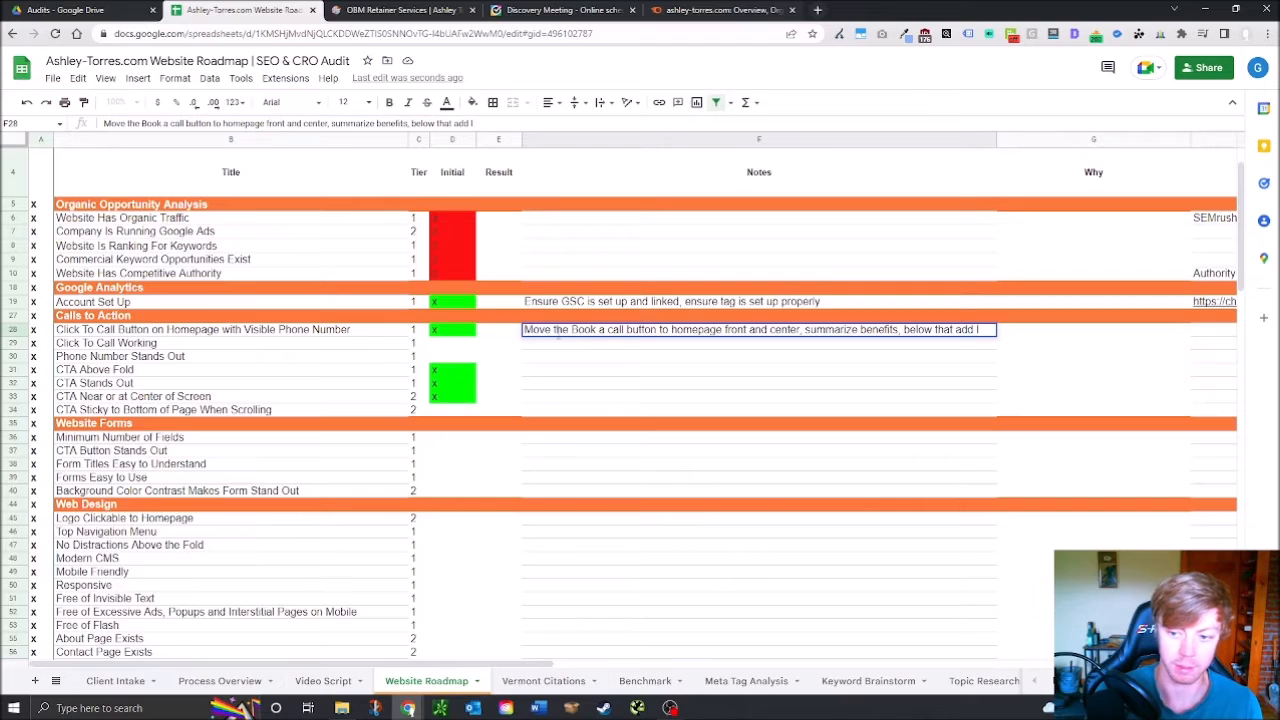
type("ink t")
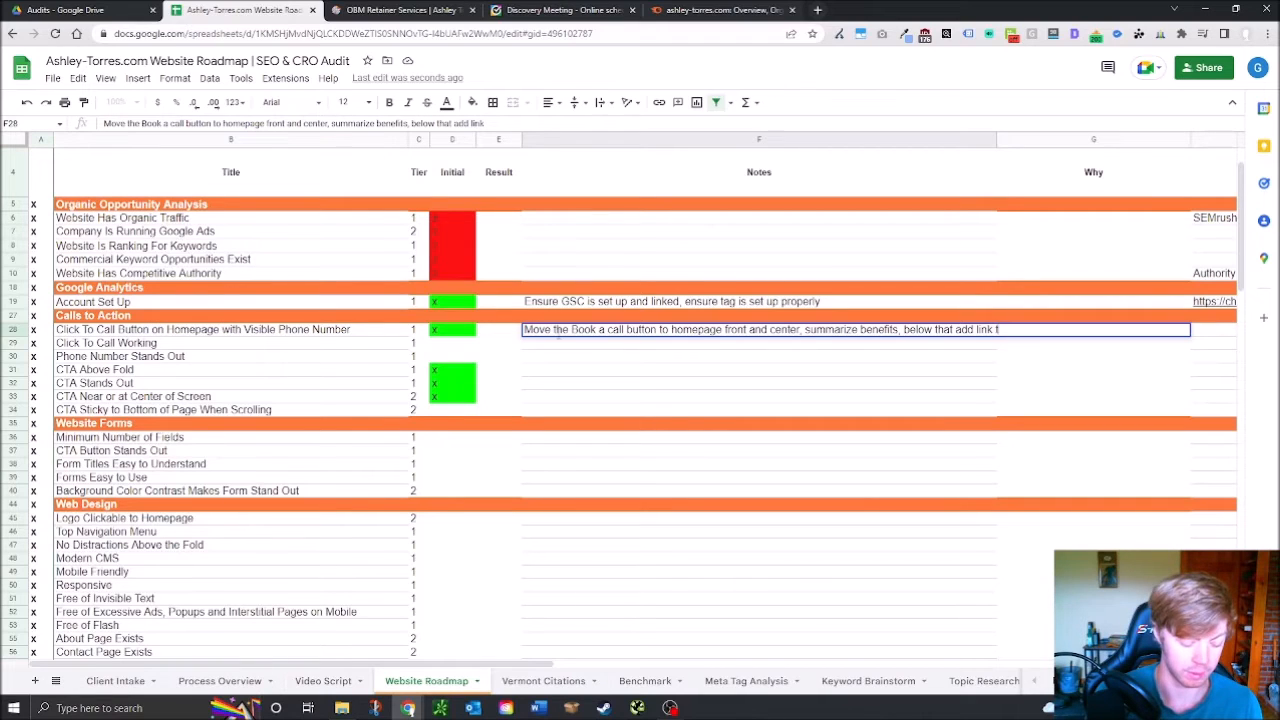
type("o learn more")
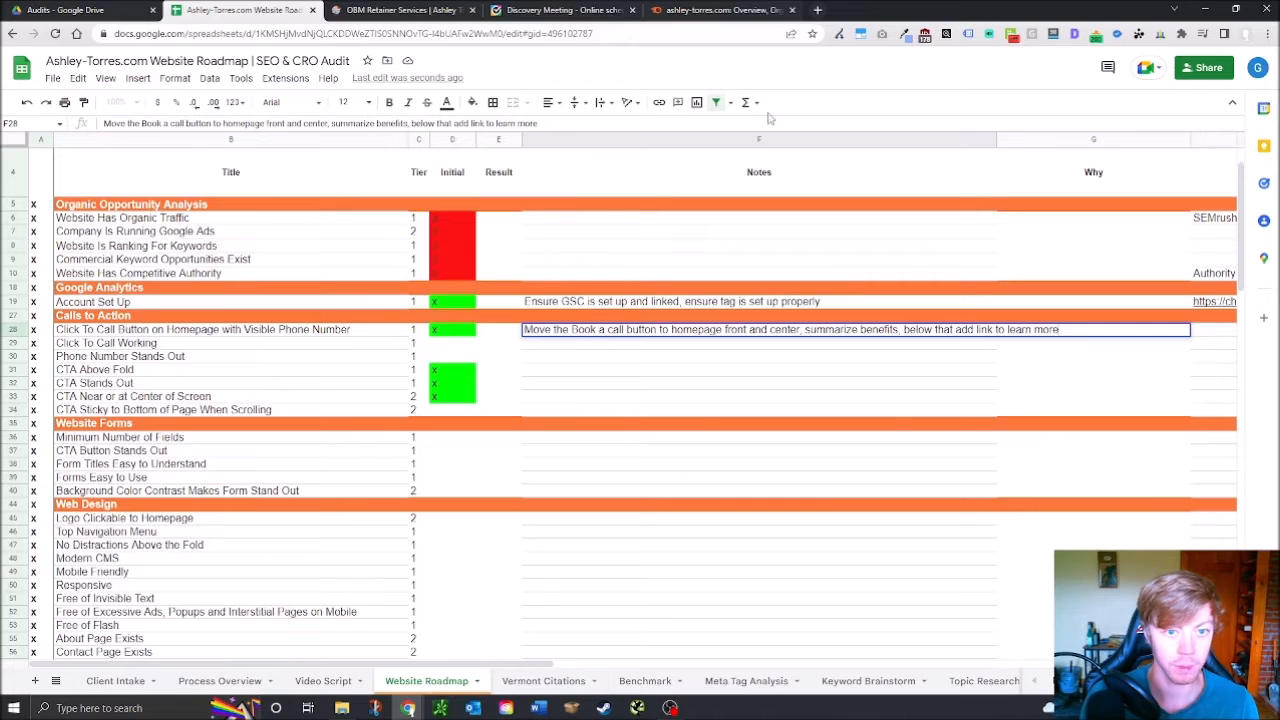
left_click(482, 10)
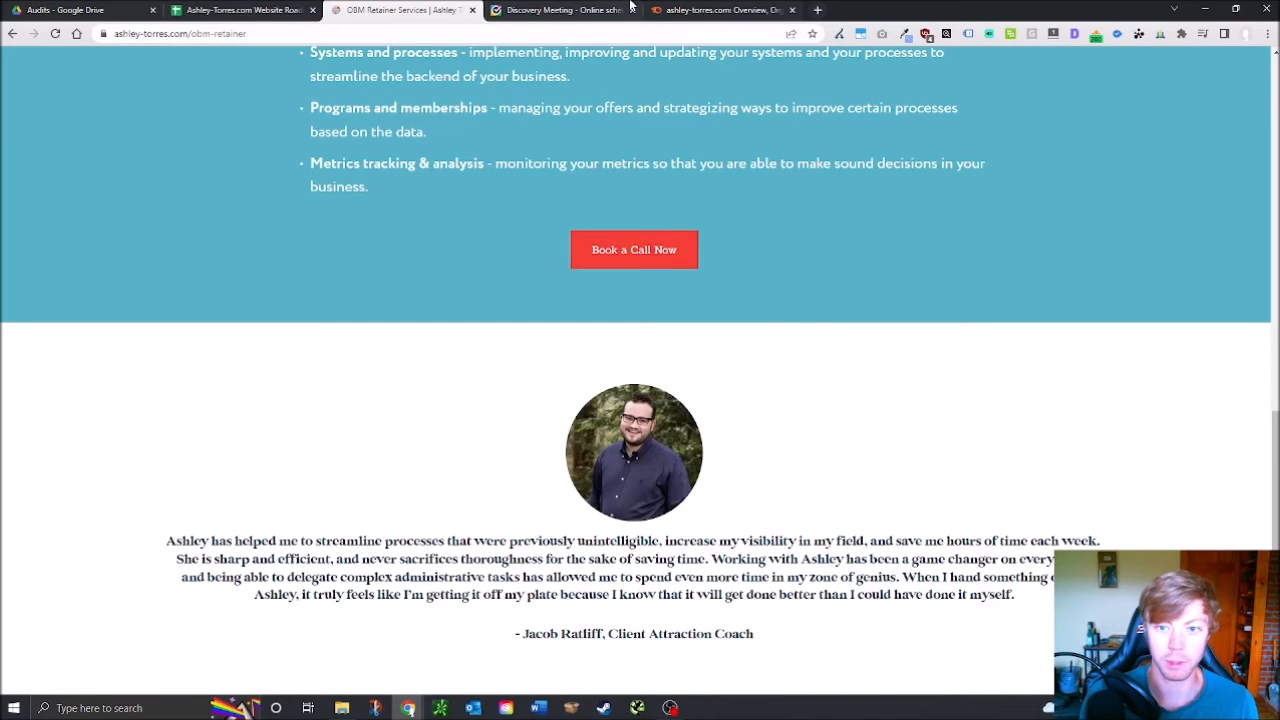
Scroll the ashley-torres.com home page down to the footer and back, then return to the roadmap sheet
scroll(655, 234, "up", 15)
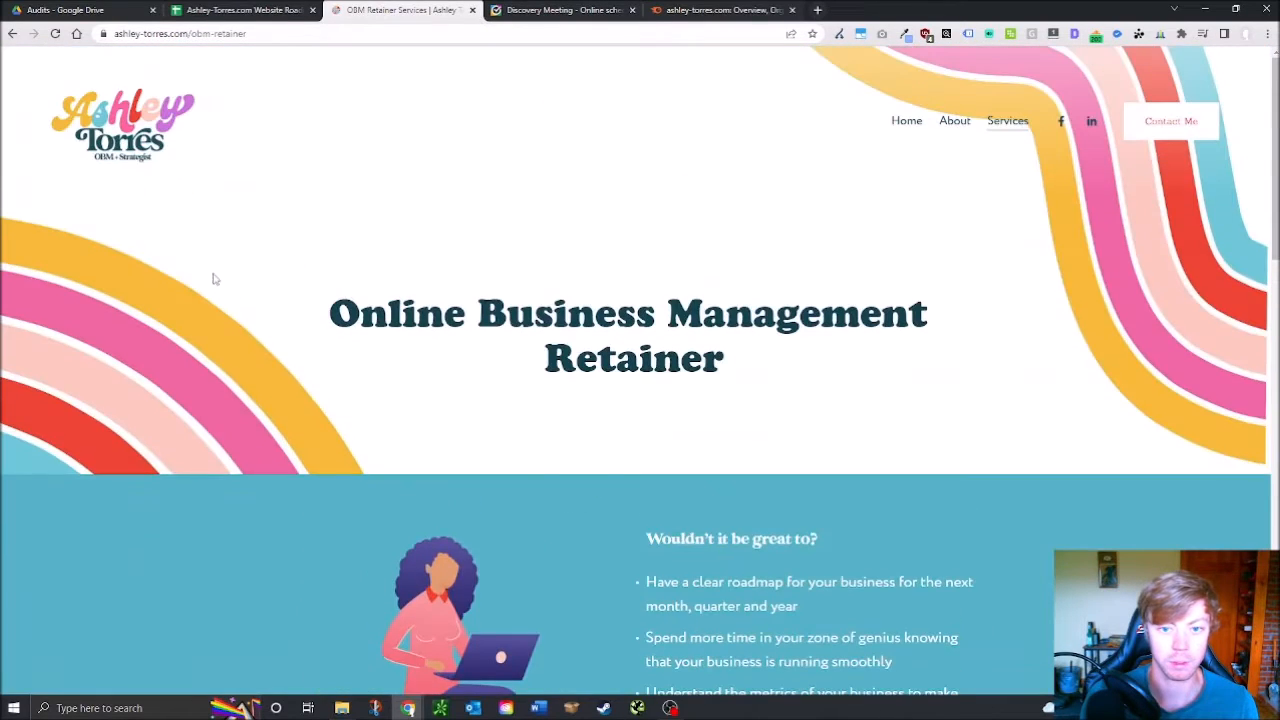
left_click(12, 33)
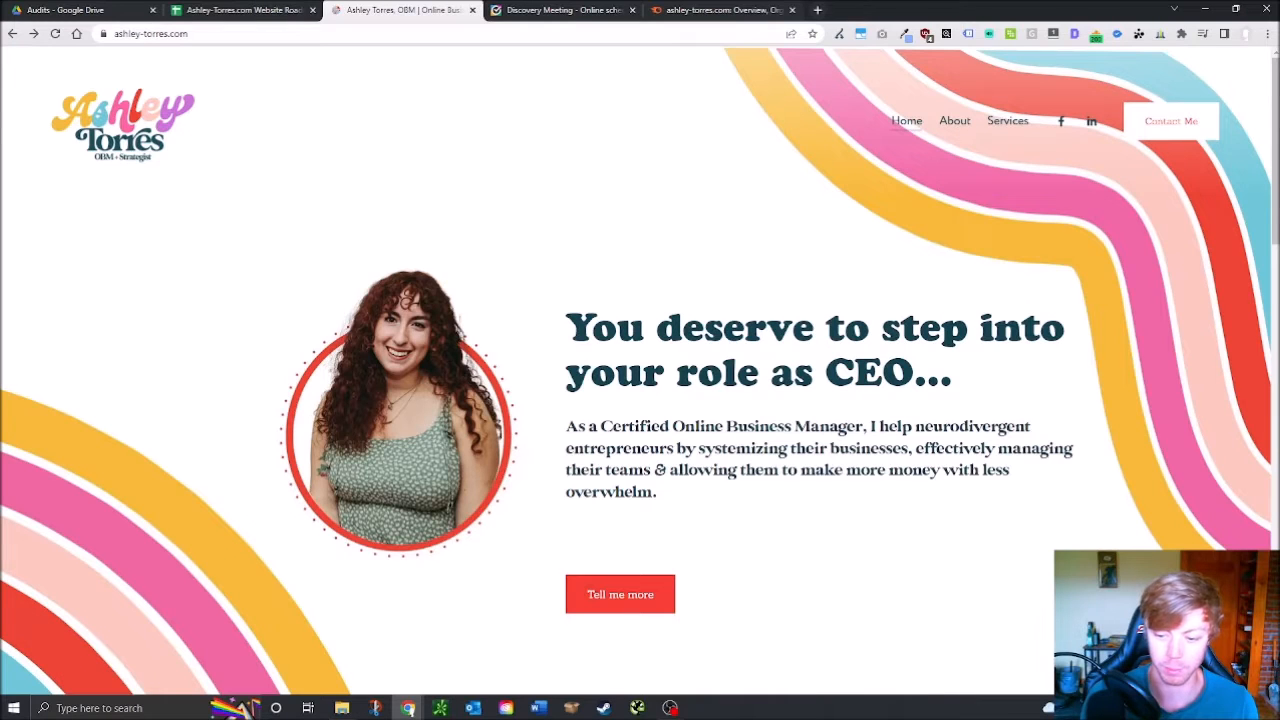
scroll(640, 370, "down", 5)
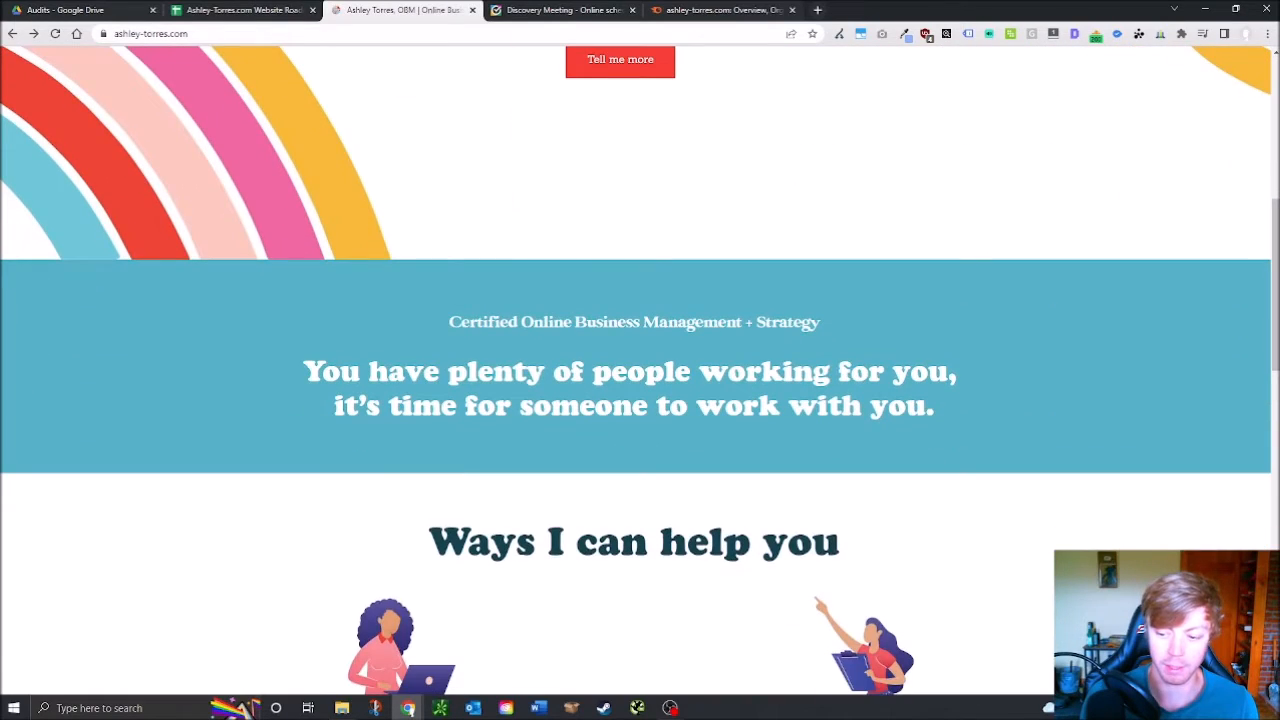
scroll(1038, 526, "down", 3)
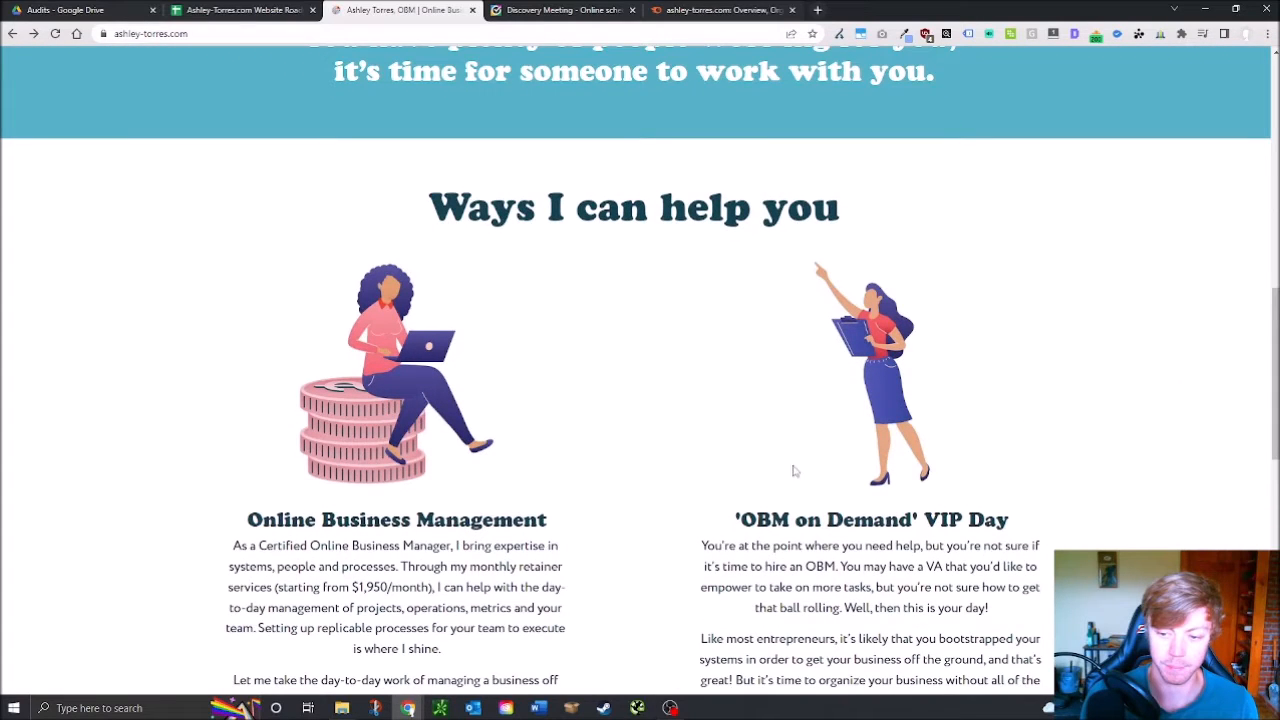
scroll(859, 491, "down", 1)
scroll(640, 370, "down", 2)
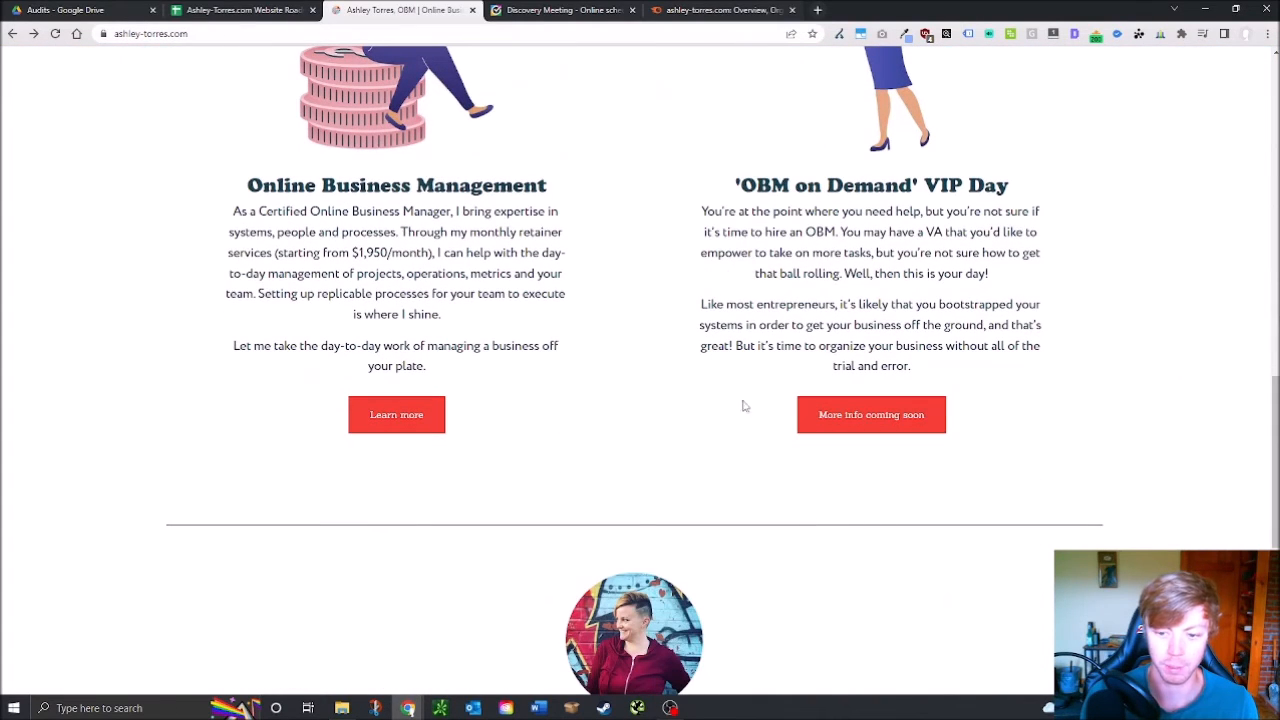
scroll(673, 552, "down", 2)
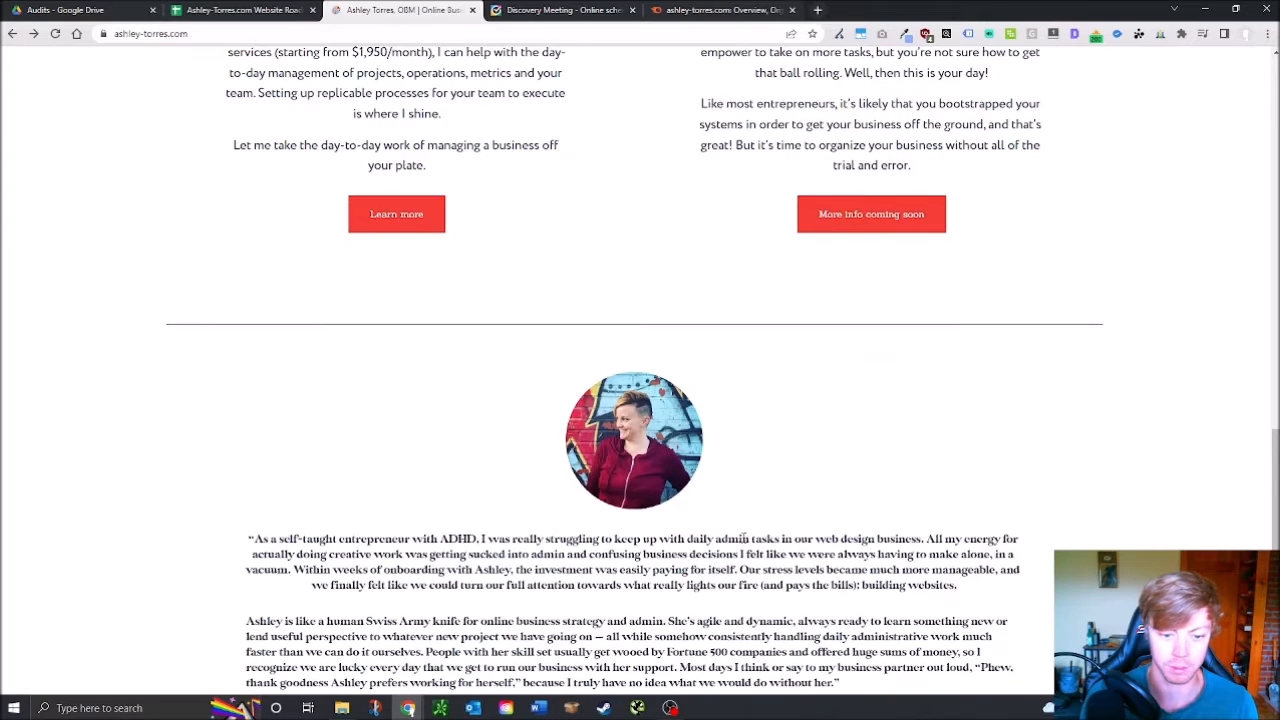
scroll(614, 592, "down", 2)
scroll(1037, 627, "down", 1)
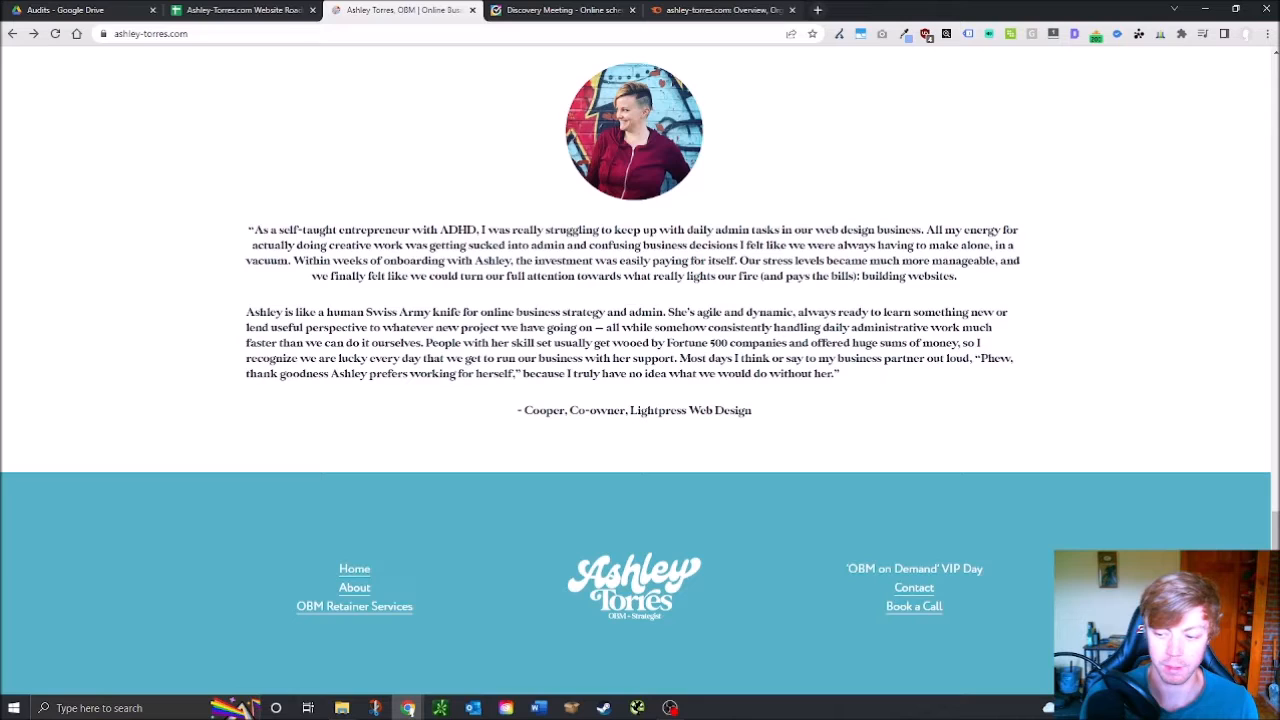
scroll(674, 560, "up", 20)
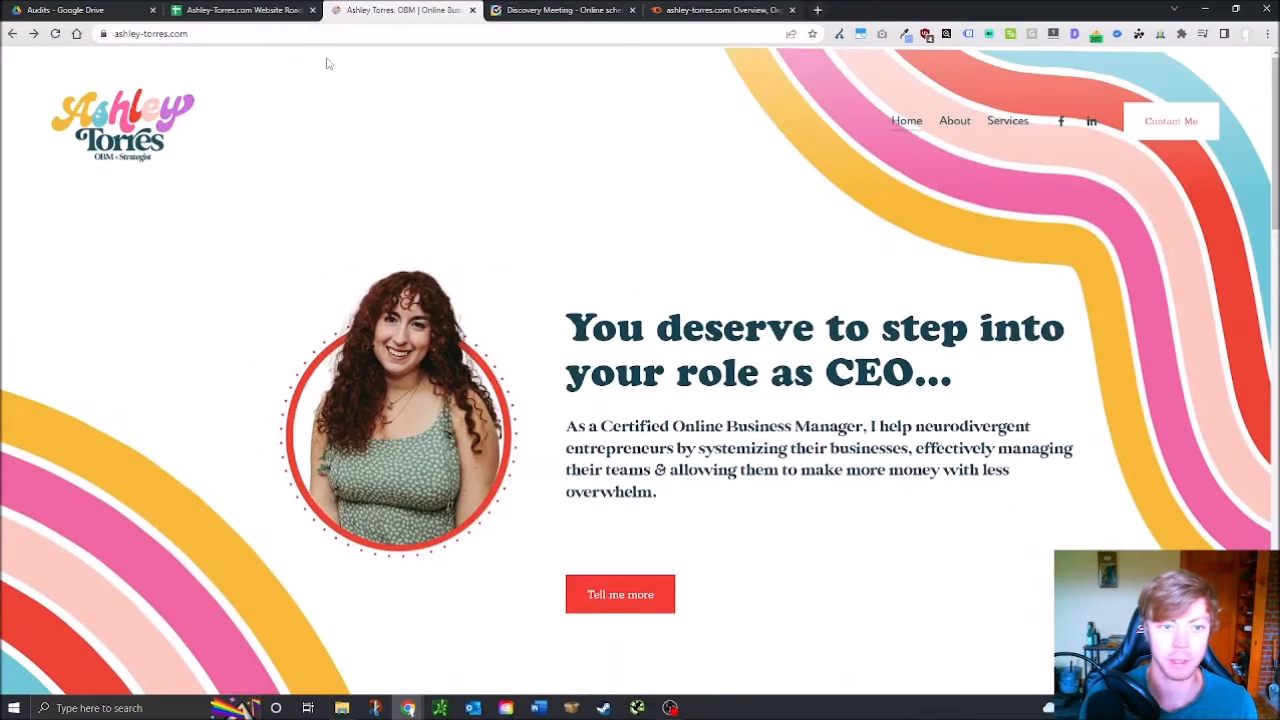
left_click(245, 10)
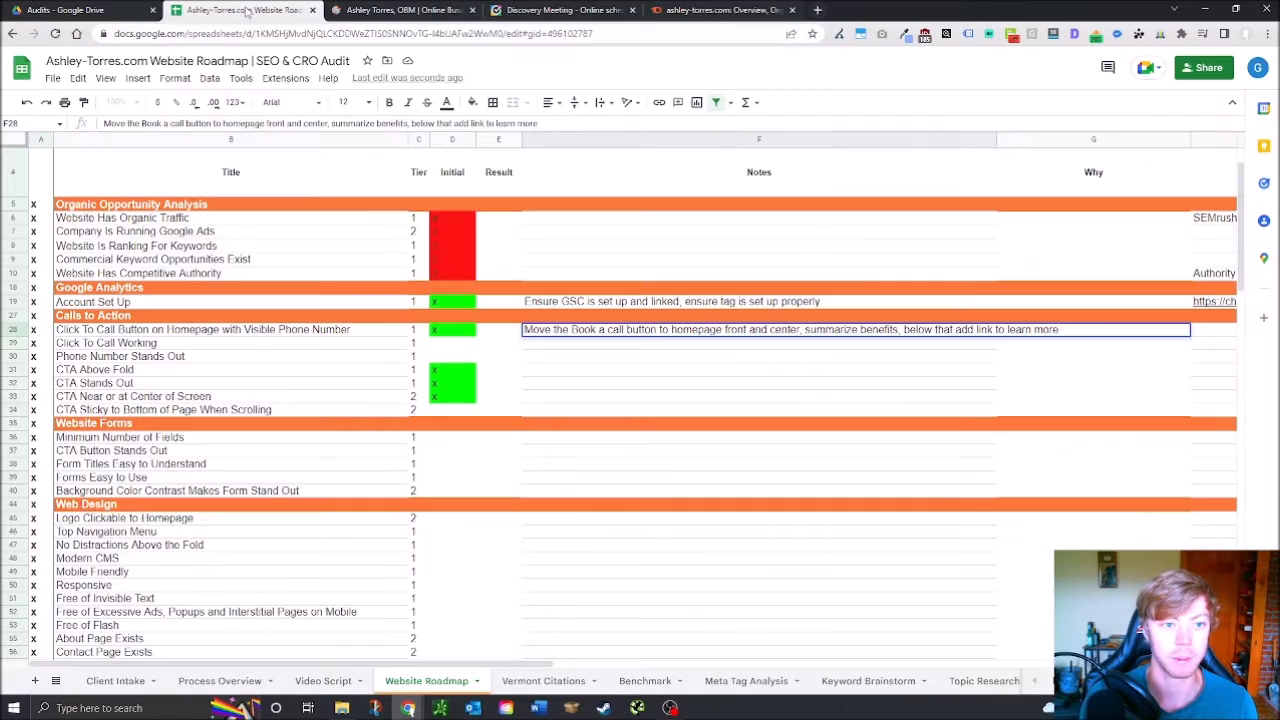
Fail the sticky CTA check with a red 'o' in D34 and note 'Add sticky CTA' in F34
left_click(441, 412)
type("o")
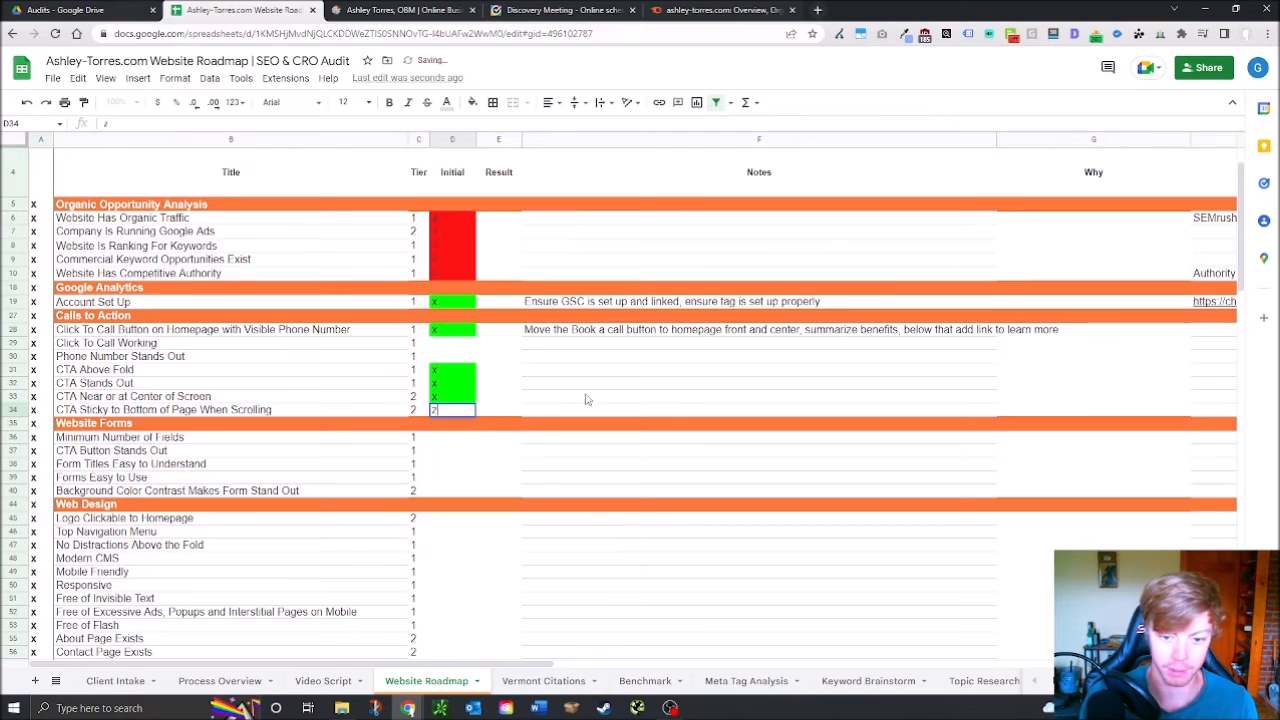
left_click(587, 411)
type("Add sticky CTA")
left_click(537, 455)
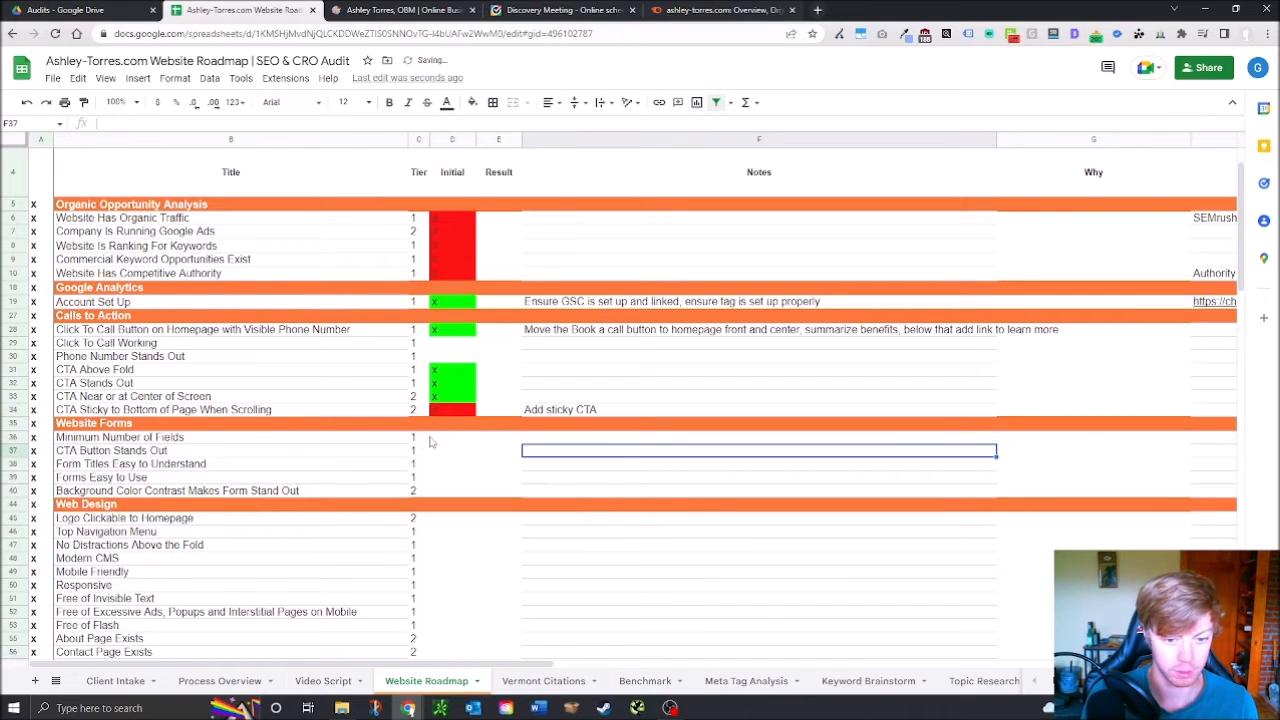
key("ctrl+Tab")
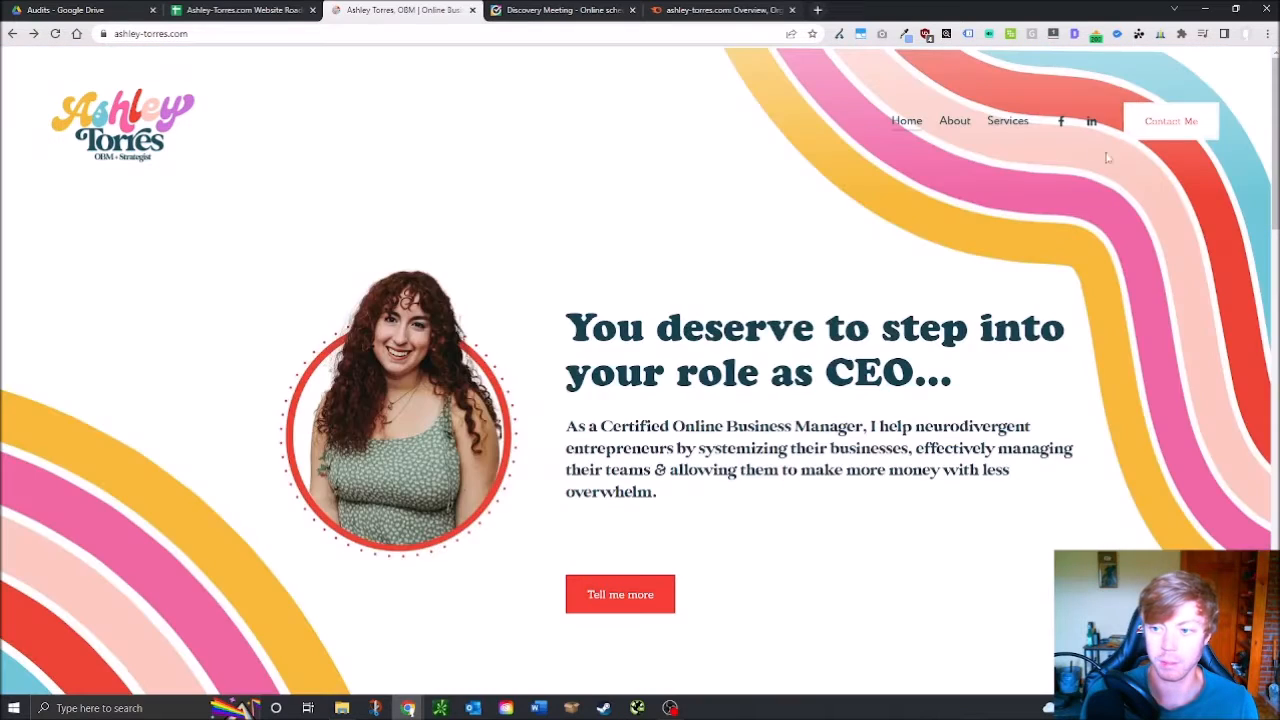
Open the site's Contact Me page from the footer and try the form's First Name field
scroll(760, 630, "down", 20)
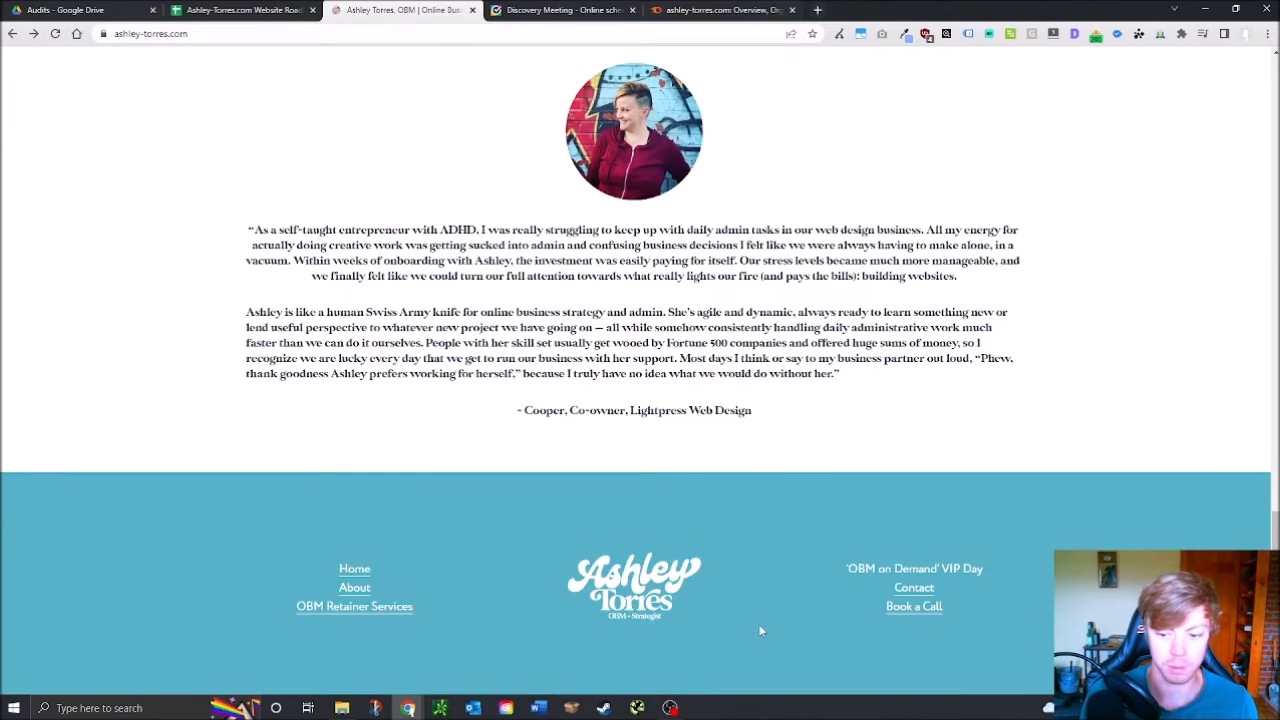
left_click(916, 590)
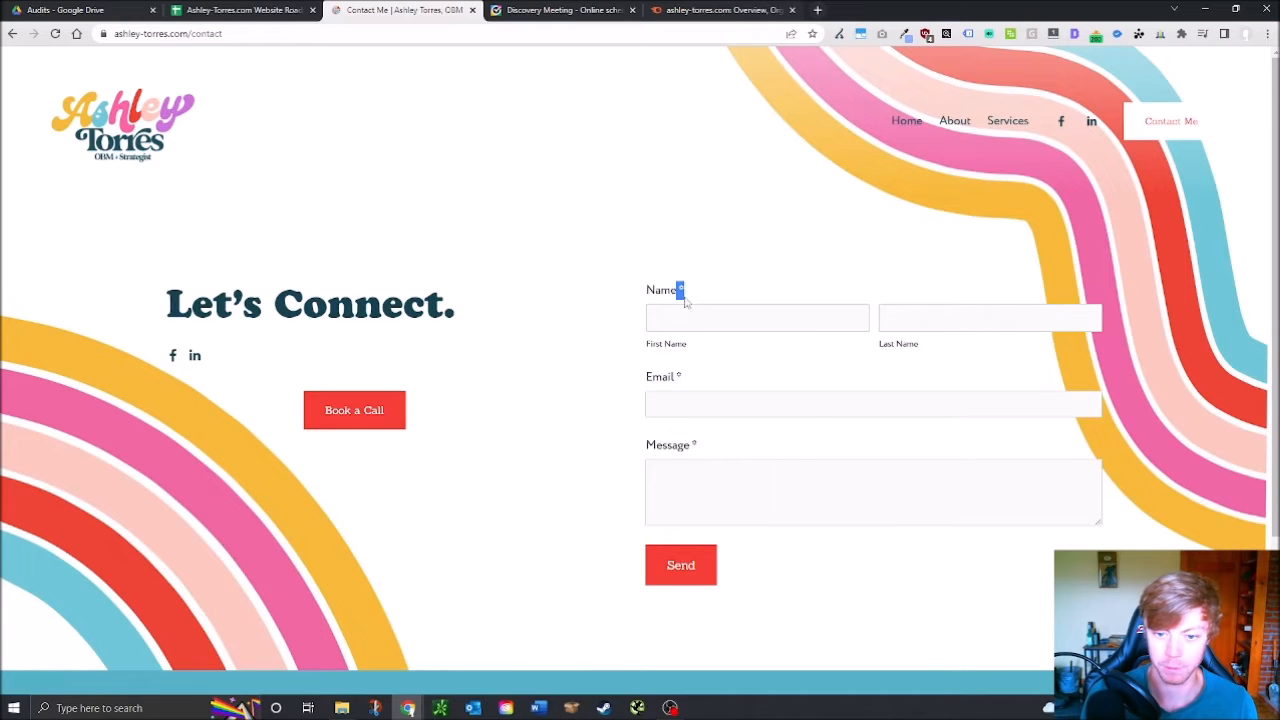
left_click(737, 306)
left_click(297, 352)
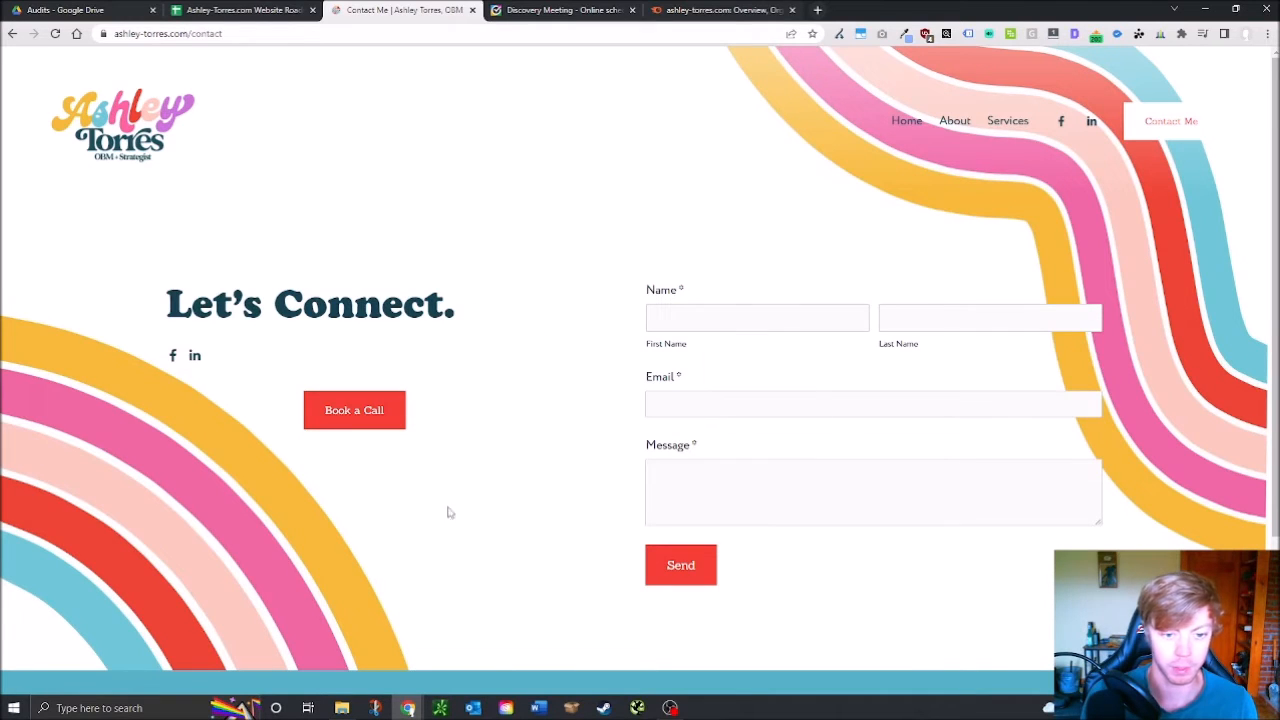
Pass Minimum Number of Fields with a green x and fill it down through D37–D40
left_click(240, 10)
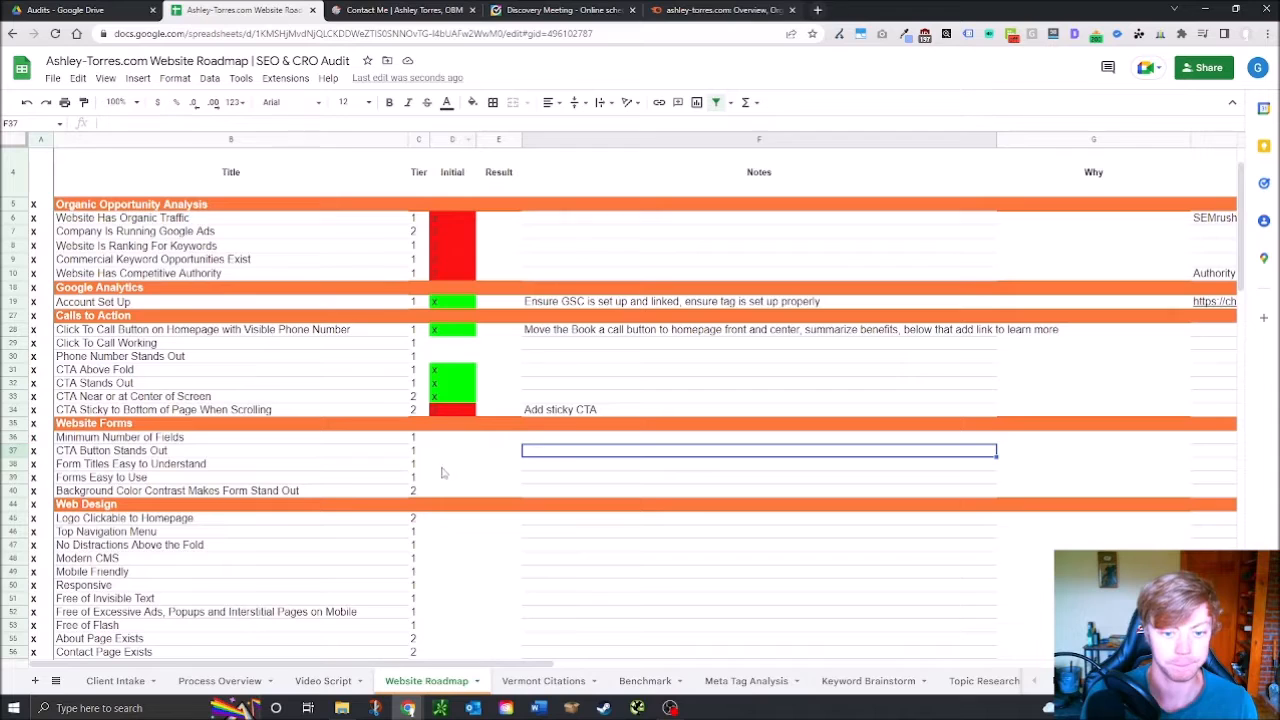
type("x")
key("Return")
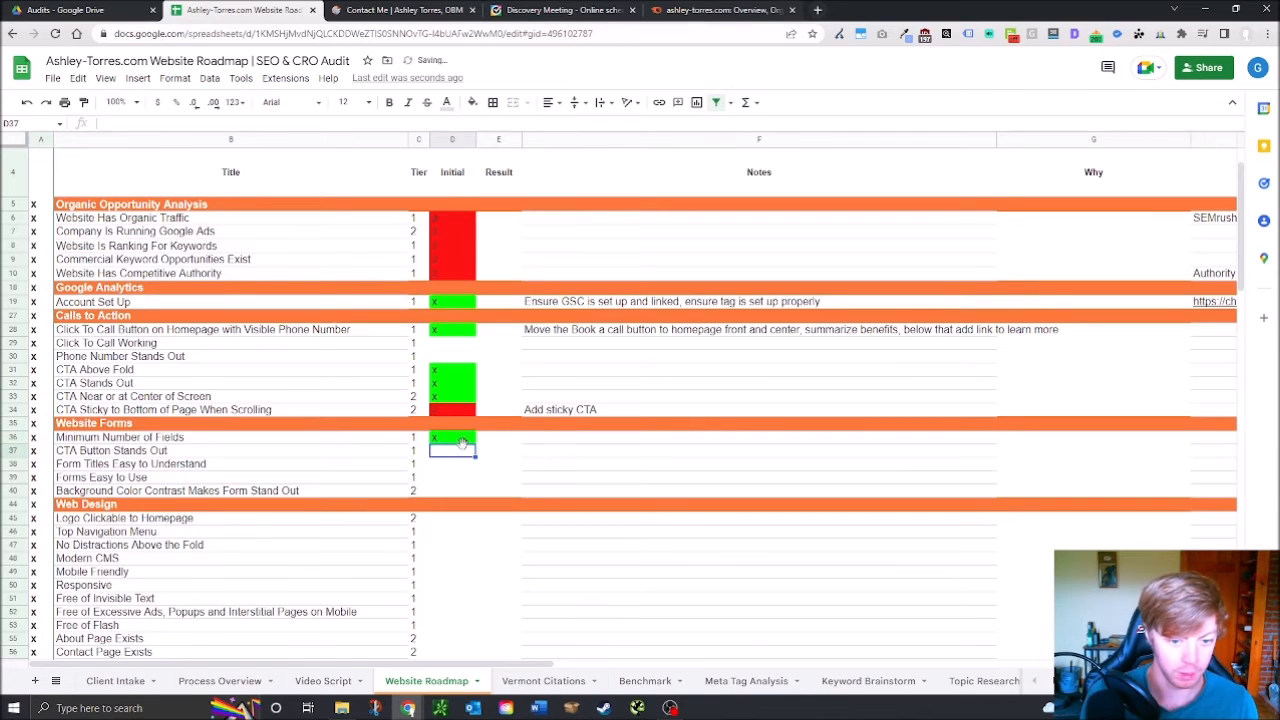
key("Up")
left_click_drag(477, 443, 466, 492)
left_click(452, 518)
Retest the contact form's first name field, dismissing suggestions, then return to the Website Roadmap sheet
left_click(347, 9)
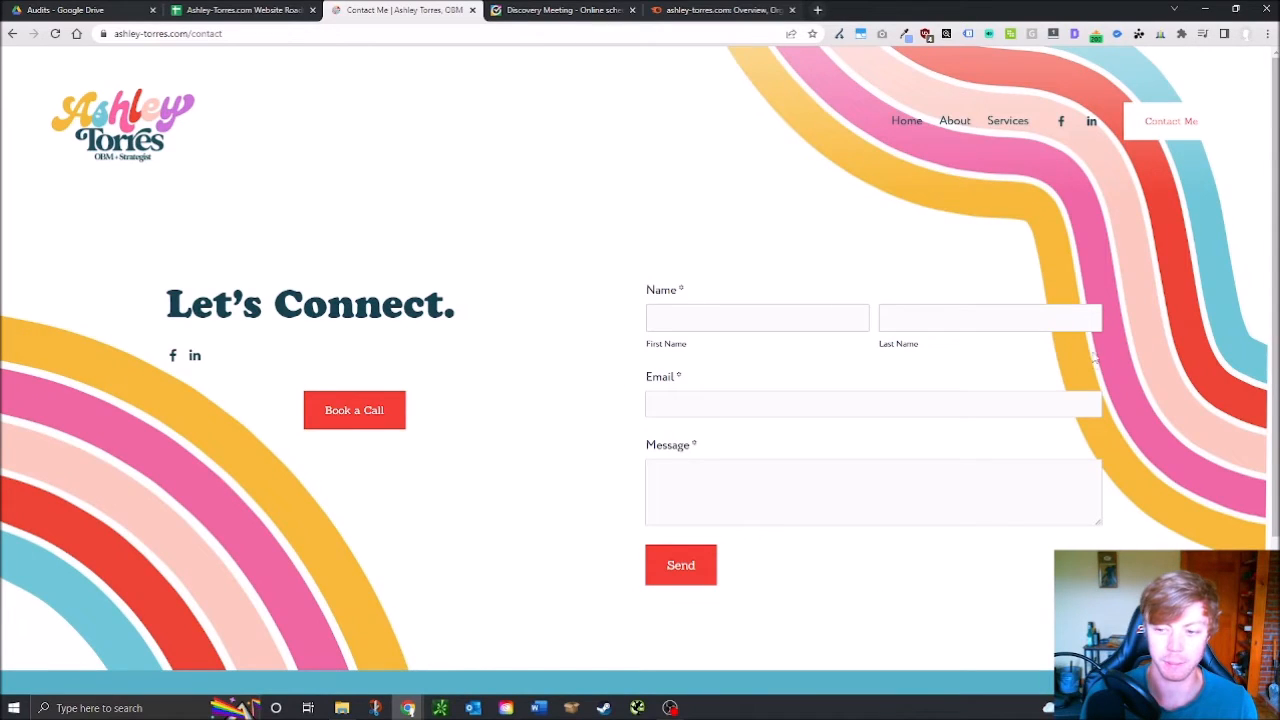
scroll(1118, 250, "down", 2)
scroll(806, 294, "up", 2)
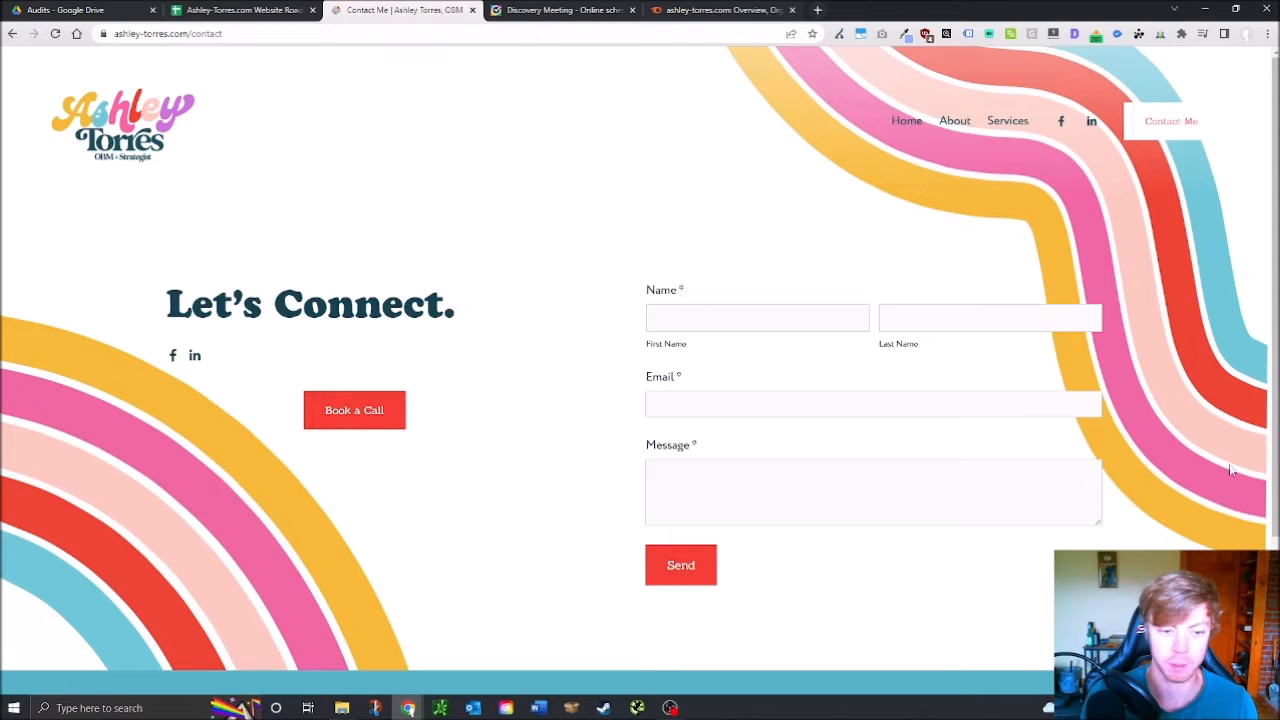
left_click(745, 312)
left_click(567, 273)
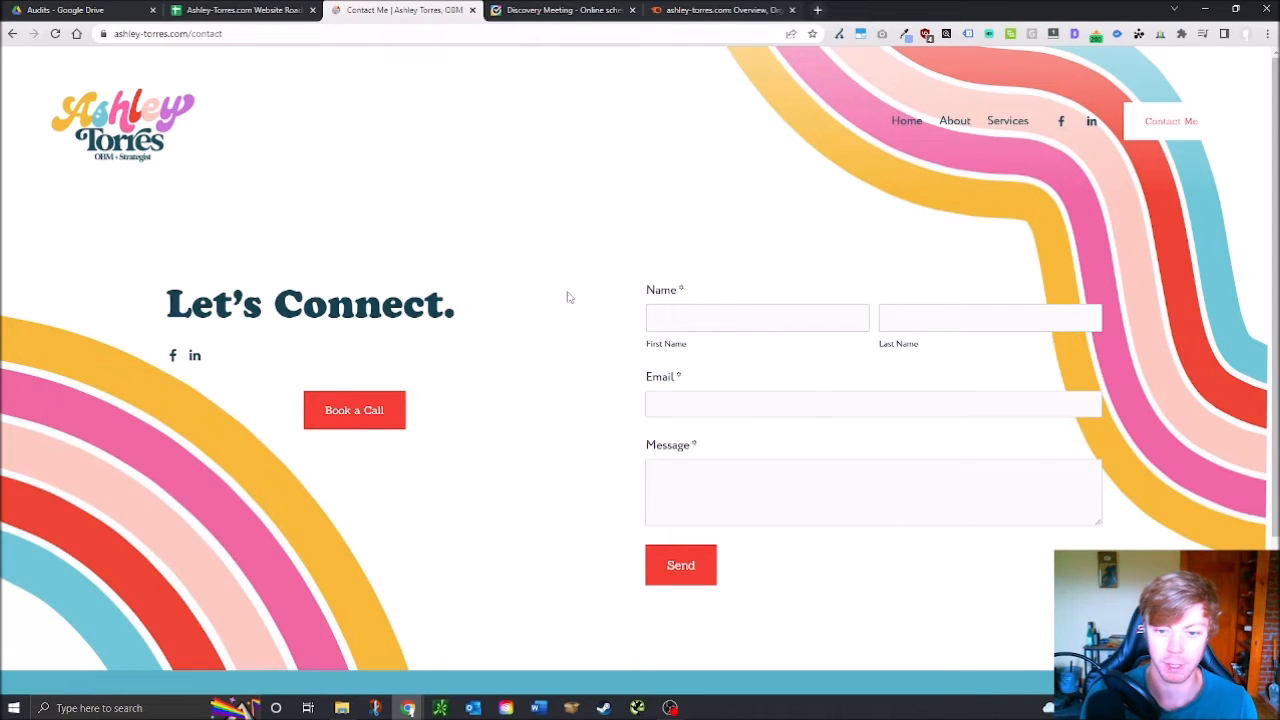
left_click(745, 320)
left_click(731, 250)
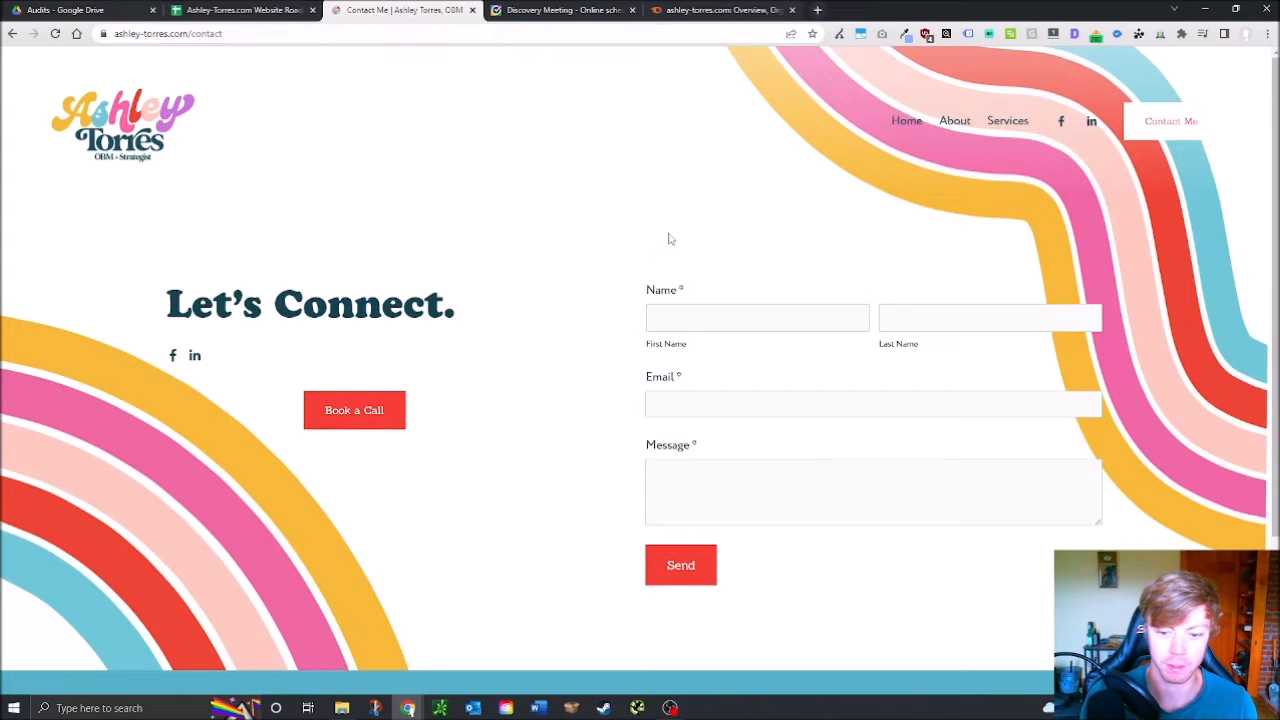
scroll(623, 446, "down", 2)
scroll(851, 400, "up", 2)
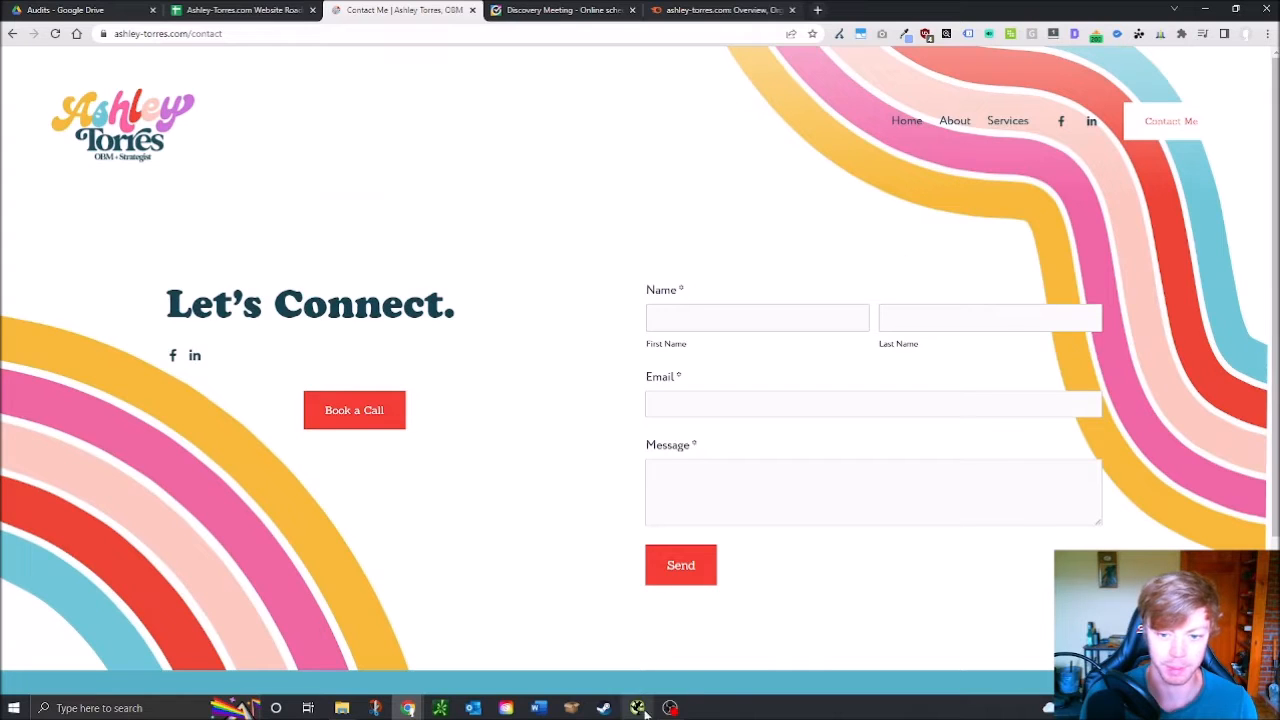
left_click(216, 8)
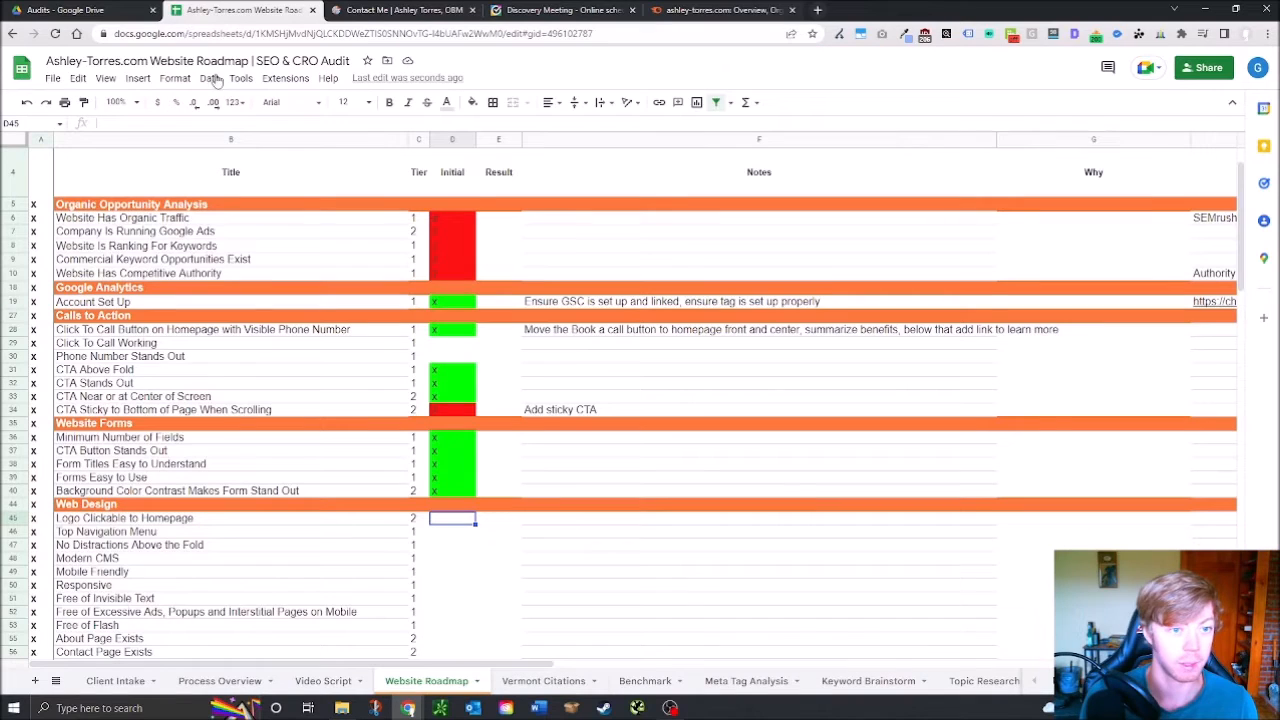
Mark D40 red with 'o' and note 'Make a box around the form' in F40
left_click(546, 491)
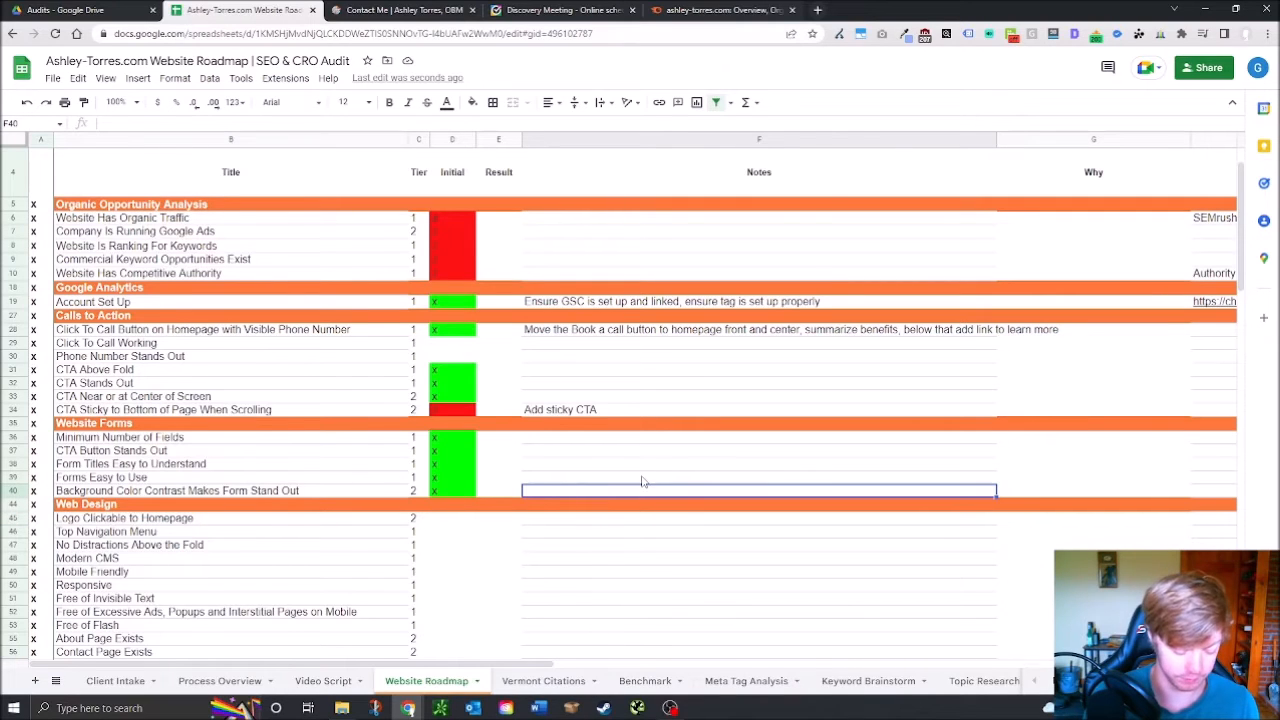
left_click(451, 479)
left_click(462, 495)
type("o")
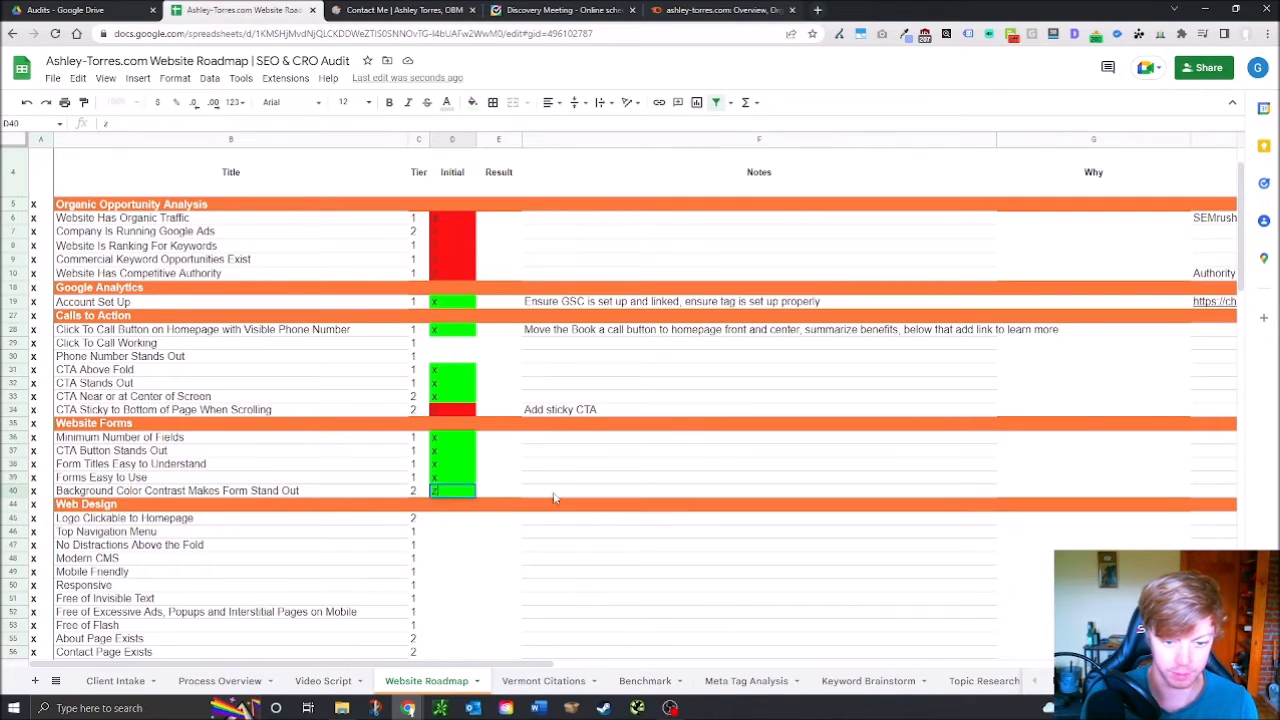
left_click(562, 495)
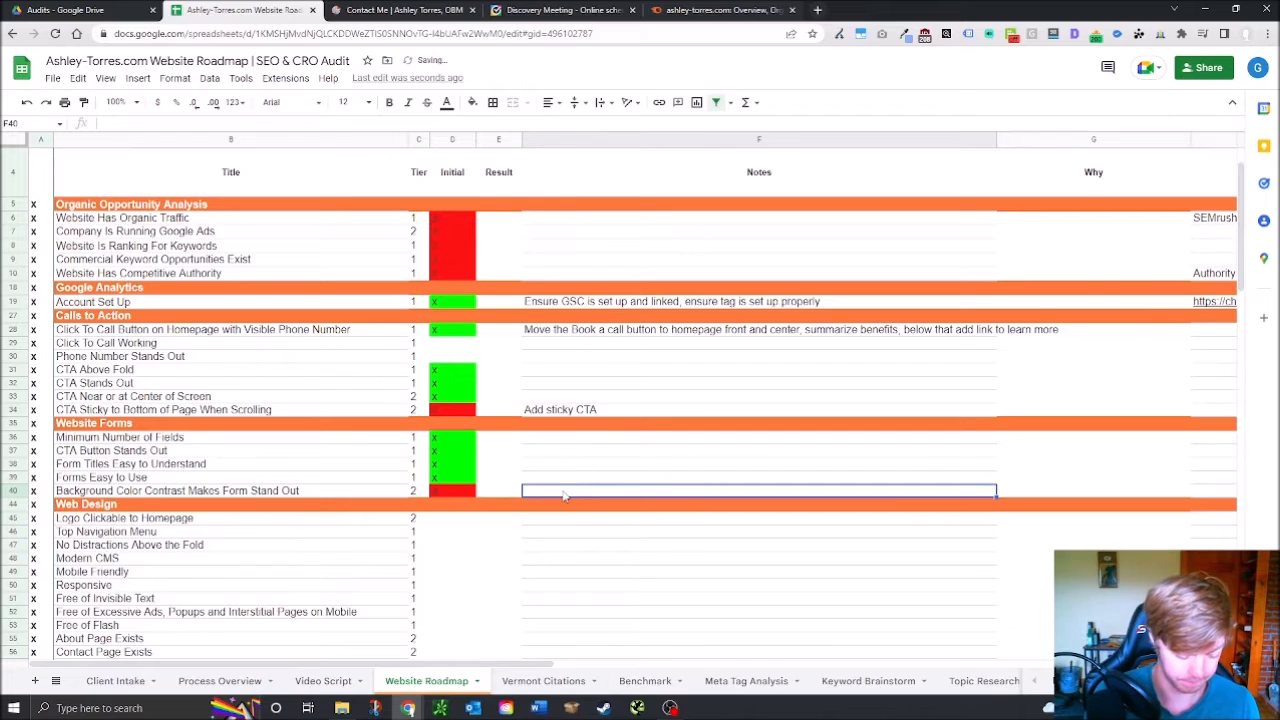
type("MAke")
key("BackSpace")
type("ake a box")
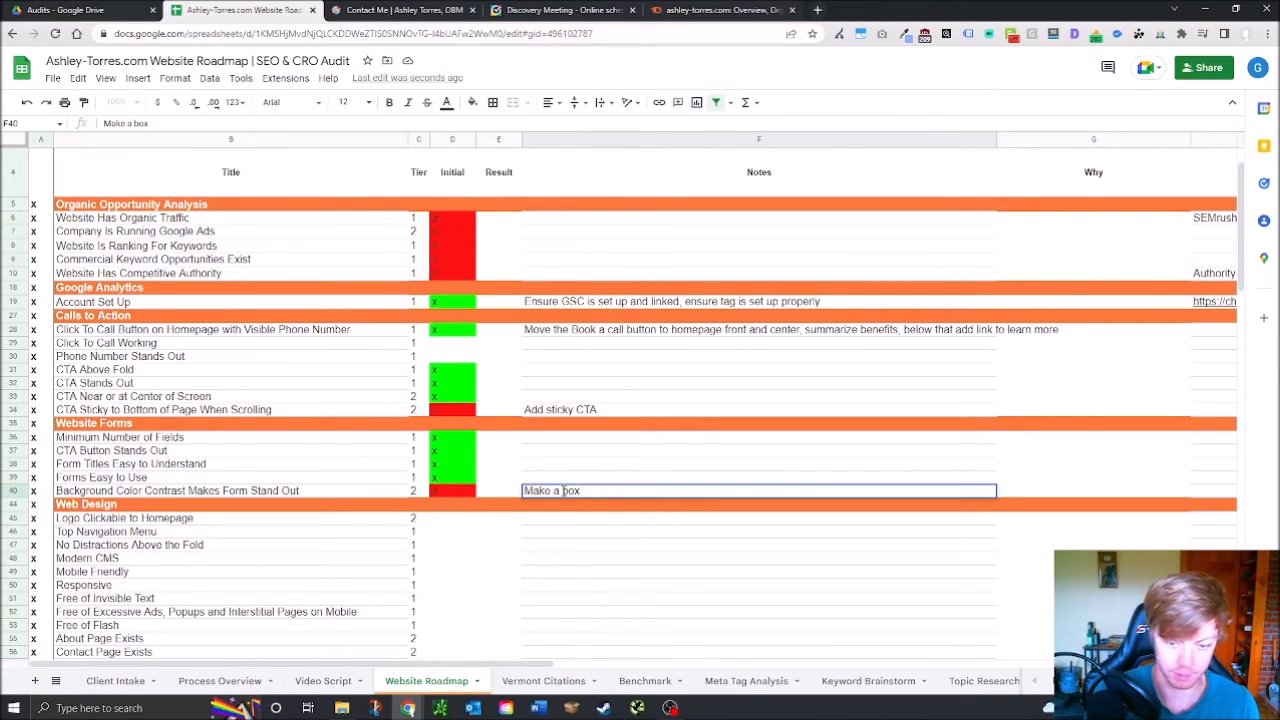
type(" around the form")
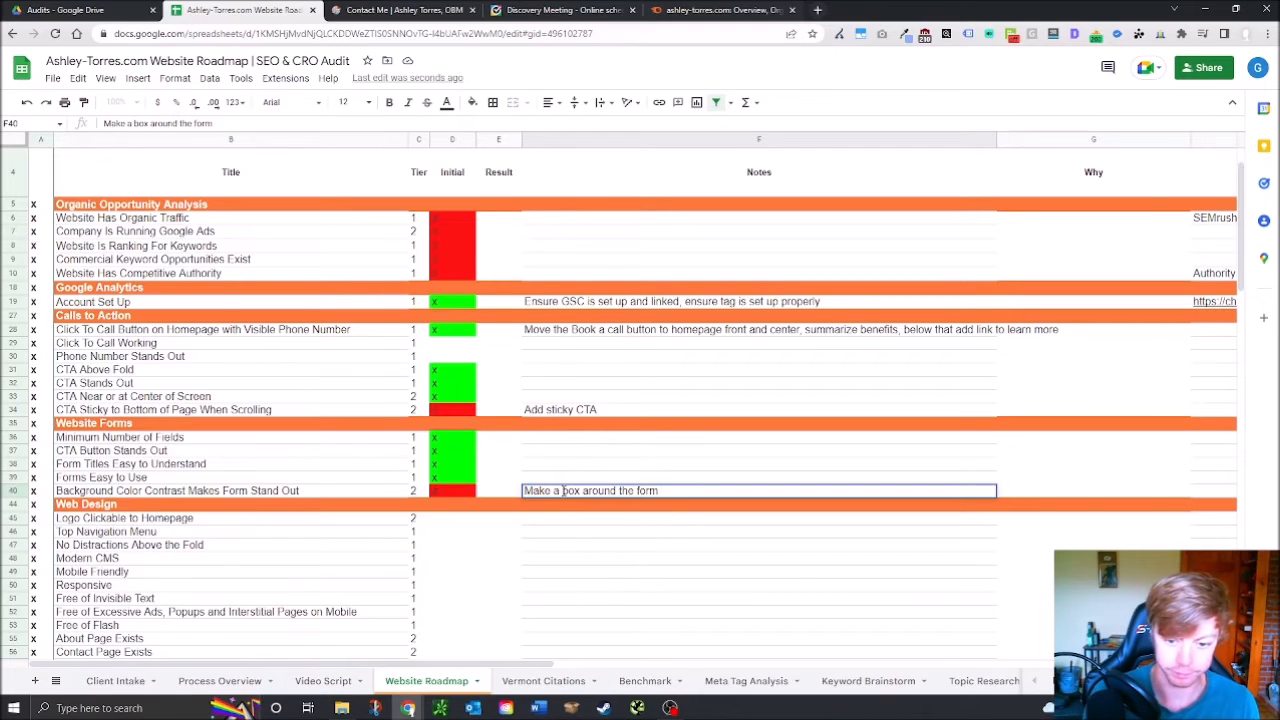
left_click(700, 535)
Open the ashley-torres.com home page in the site tab
scroll(380, 545, "down", 3)
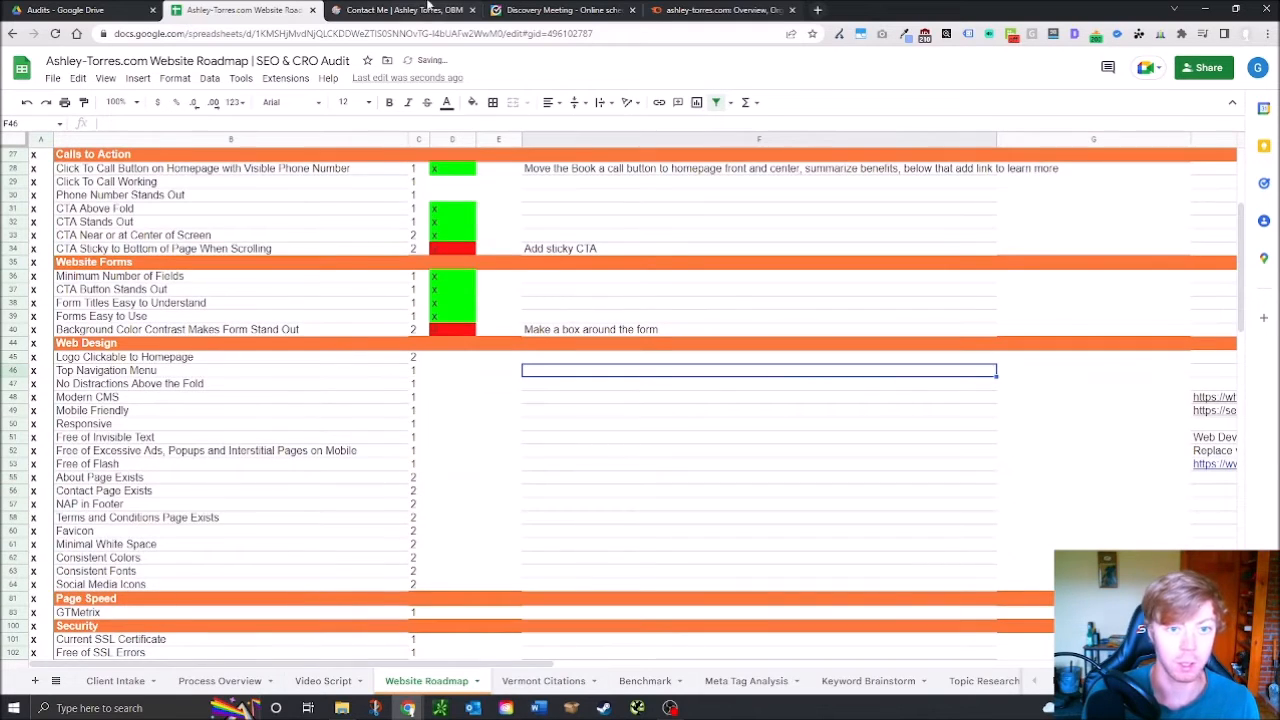
left_click(405, 10)
left_click(147, 163)
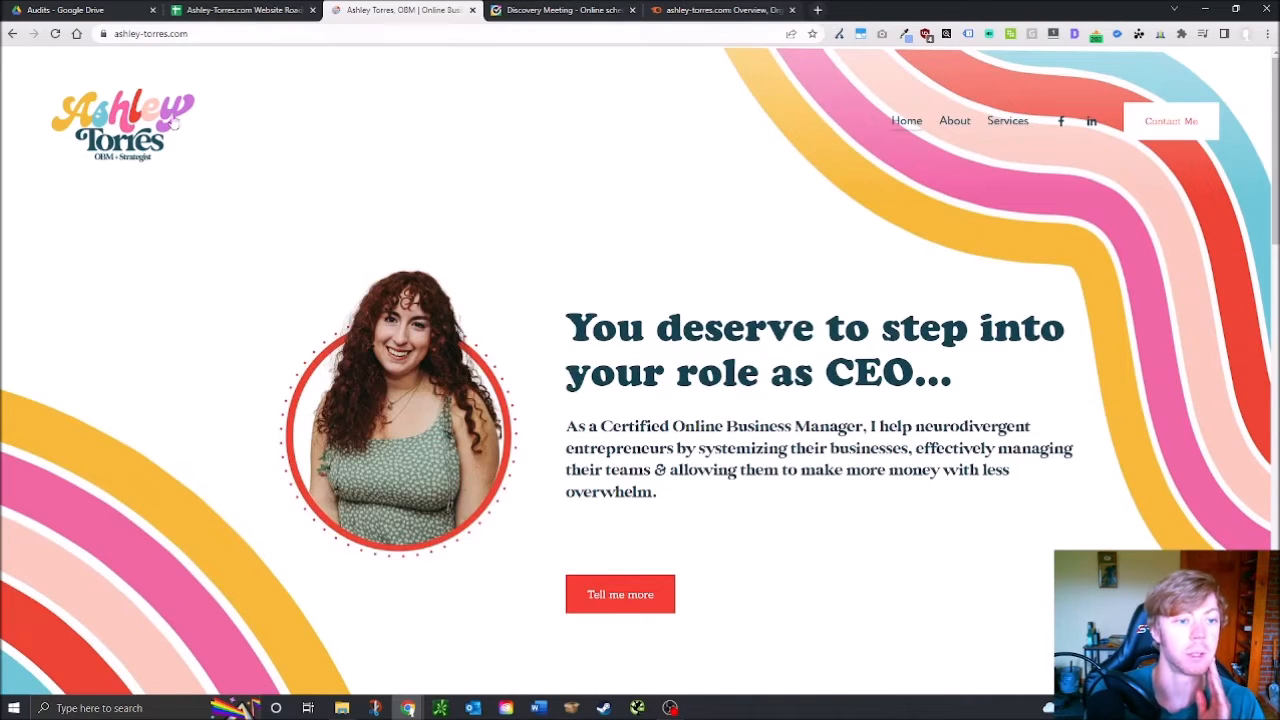
Open the homepage's Facebook and LinkedIn icon links in new tabs and view both profiles
left_click(226, 10)
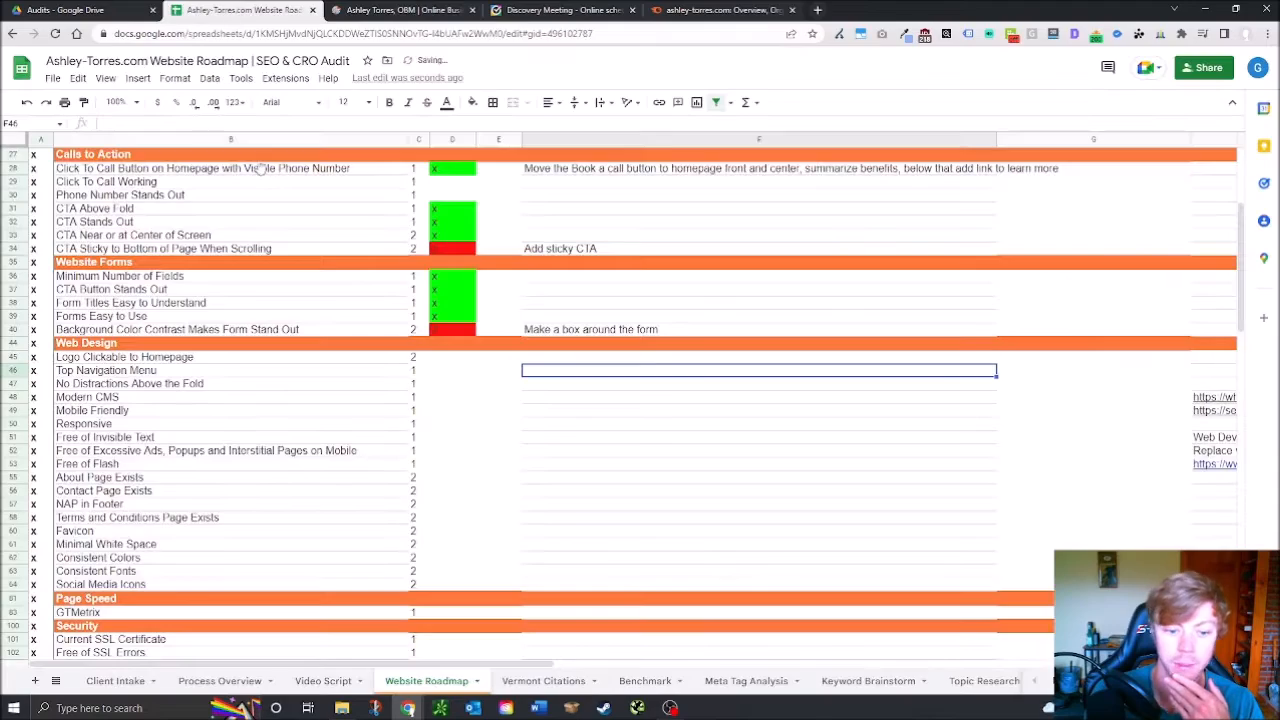
left_click(361, 10)
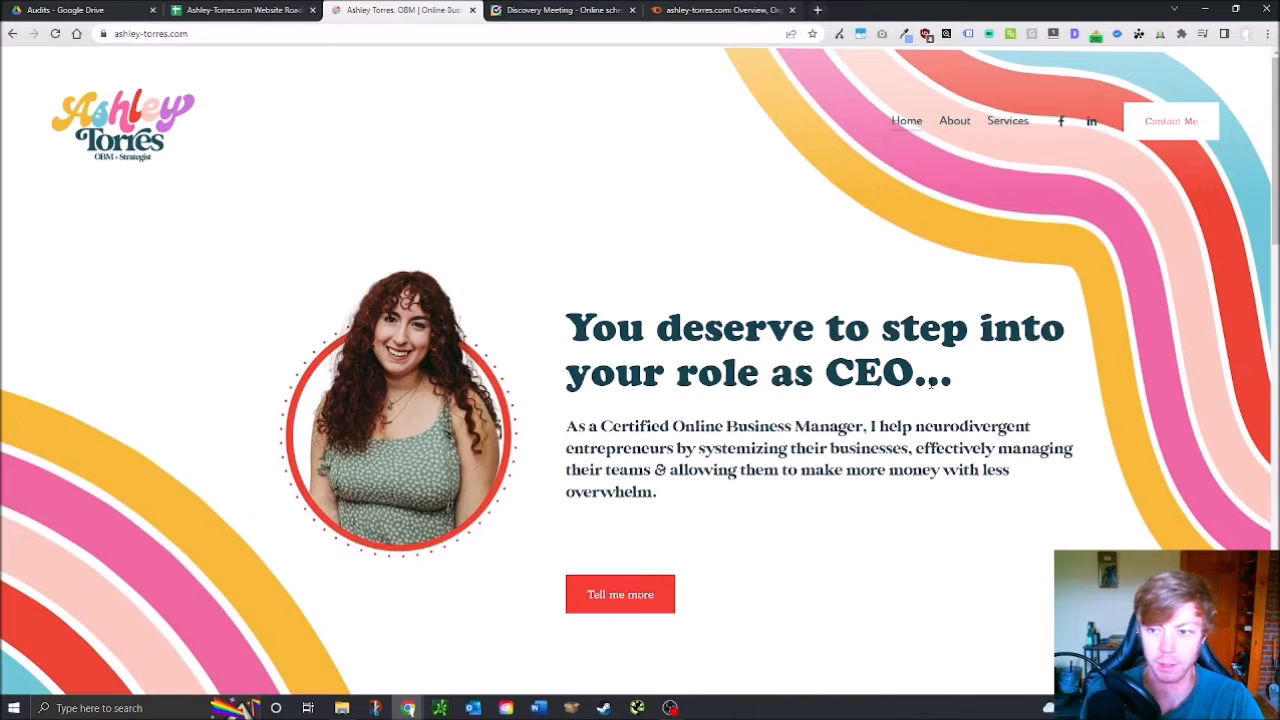
right_click(1057, 120)
left_click(1095, 132)
right_click(1090, 120)
left_click(1099, 132)
left_click(620, 10)
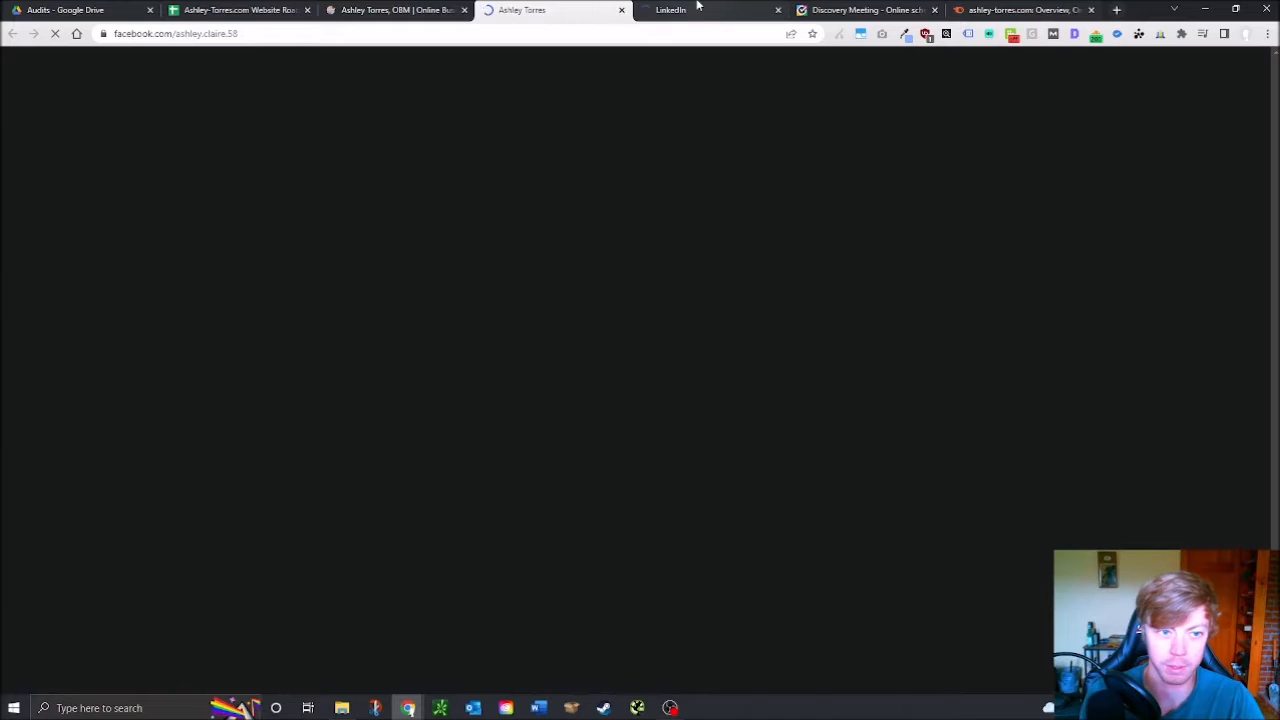
left_click(697, 6)
left_click(541, 10)
Scroll the Facebook profile, then review the ashley-torres.com homepage top to bottom
scroll(430, 8, "down", 3)
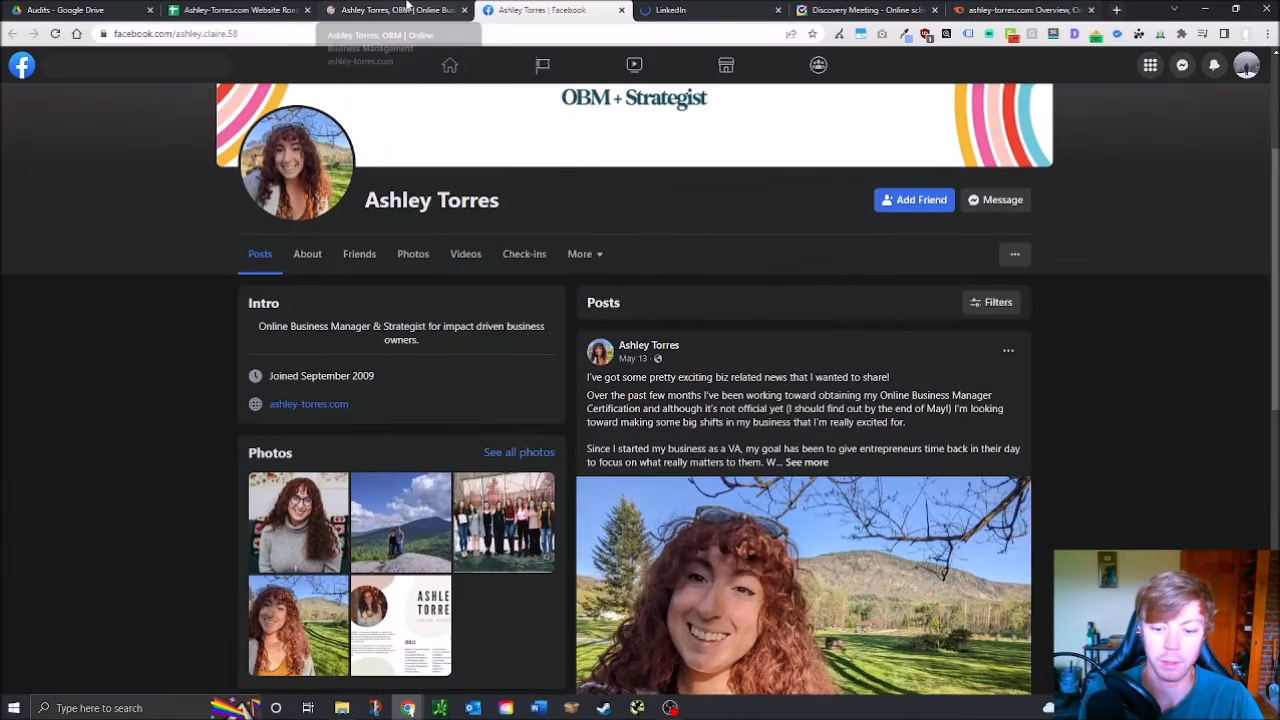
scroll(677, 512, "down", 1)
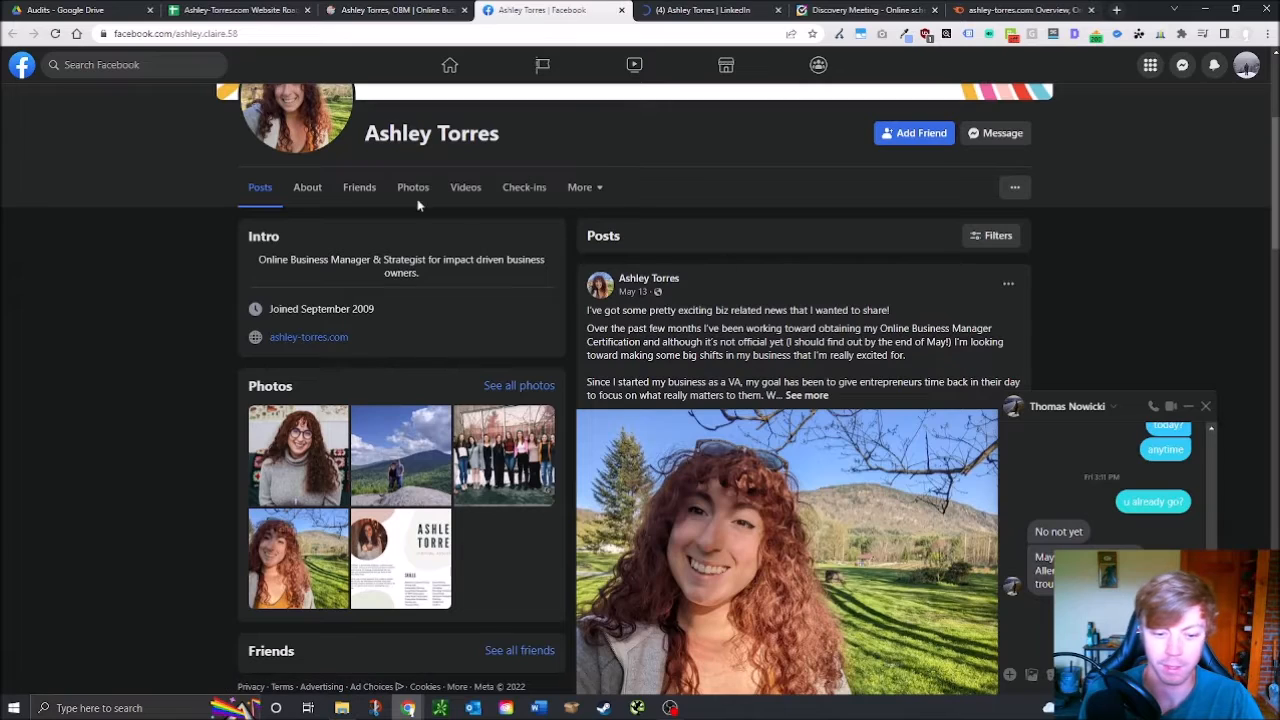
left_click(400, 10)
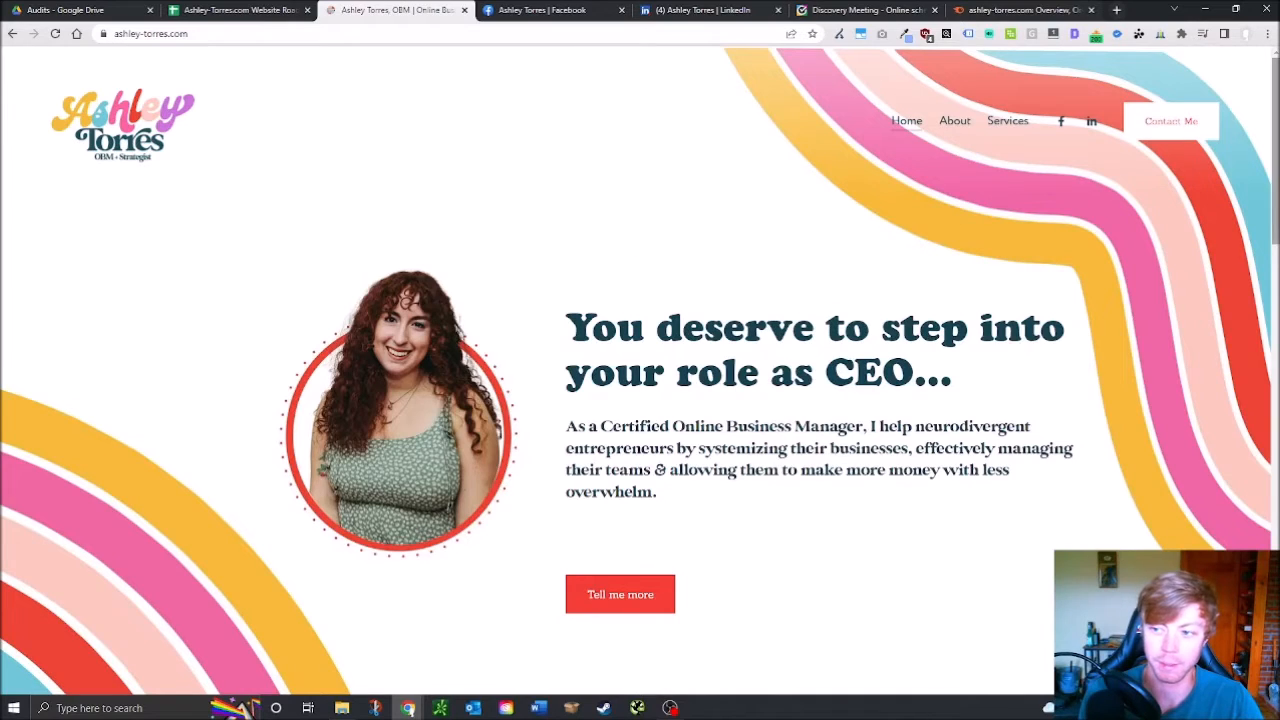
scroll(1075, 193, "down", 6)
scroll(1258, 292, "up", 6)
scroll(1166, 380, "down", 10)
scroll(1189, 371, "up", 10)
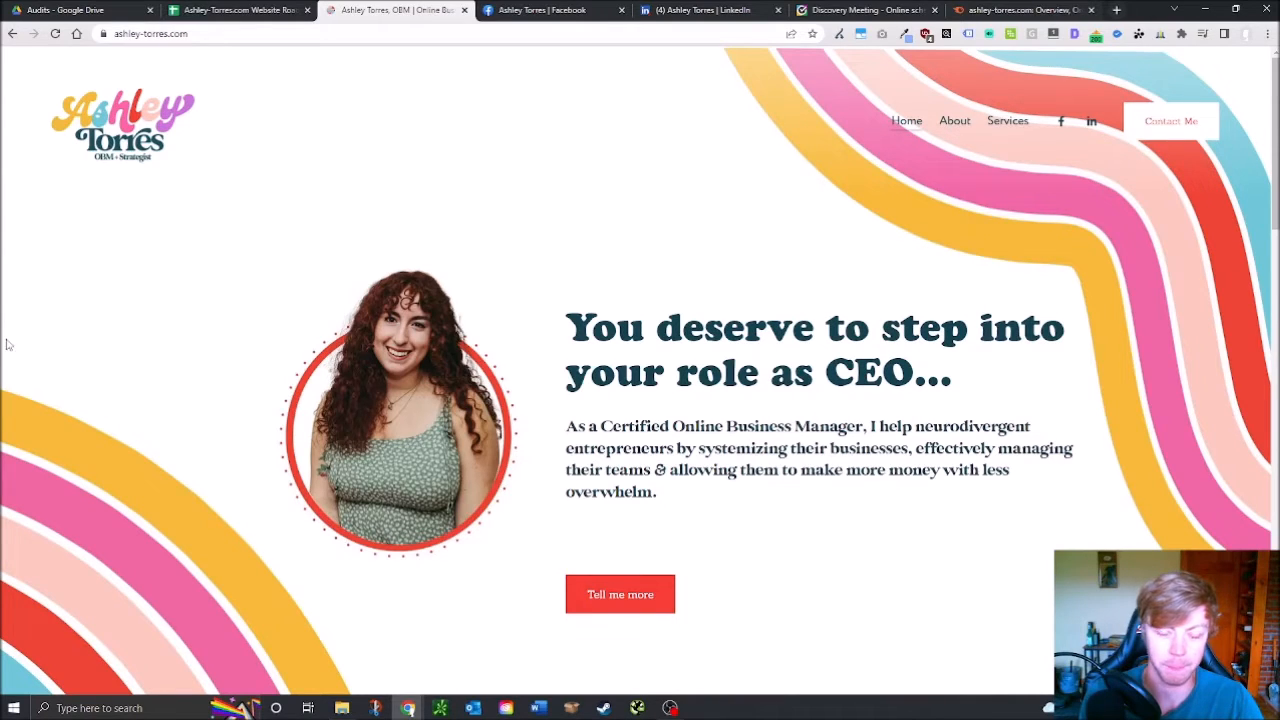
scroll(1058, 330, "down", 6)
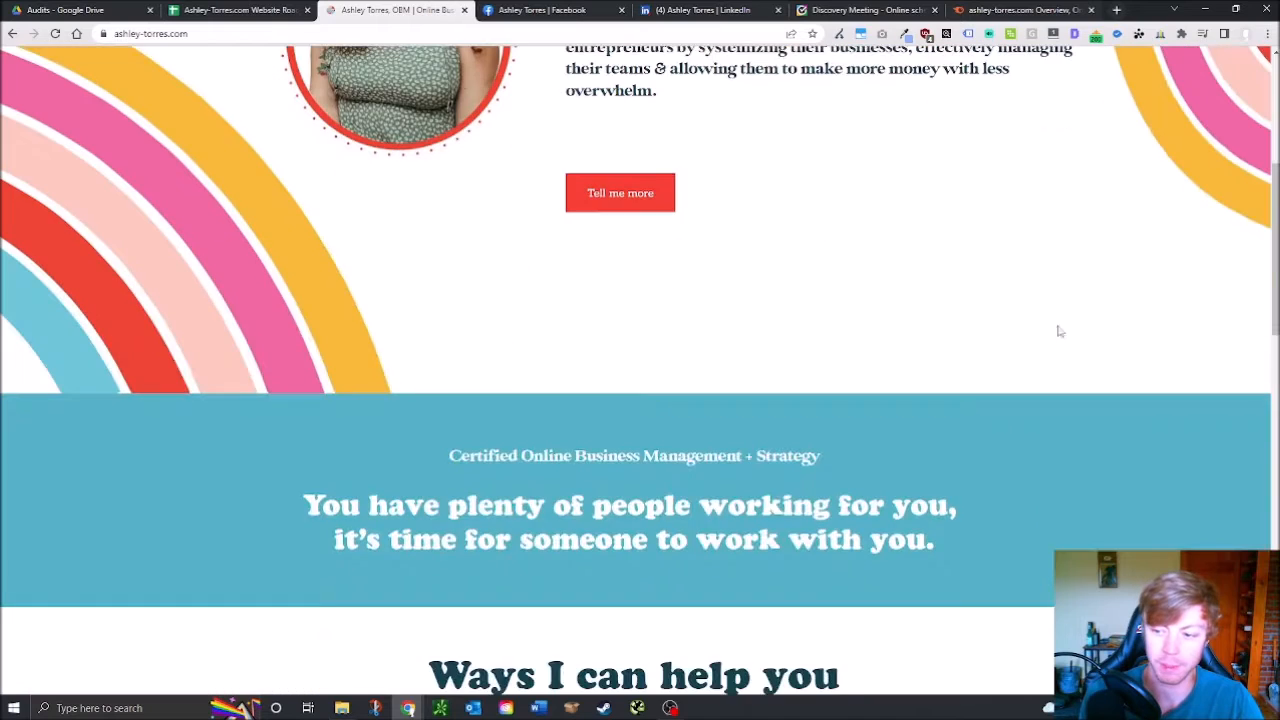
left_click_drag(1274, 204, 1260, 556)
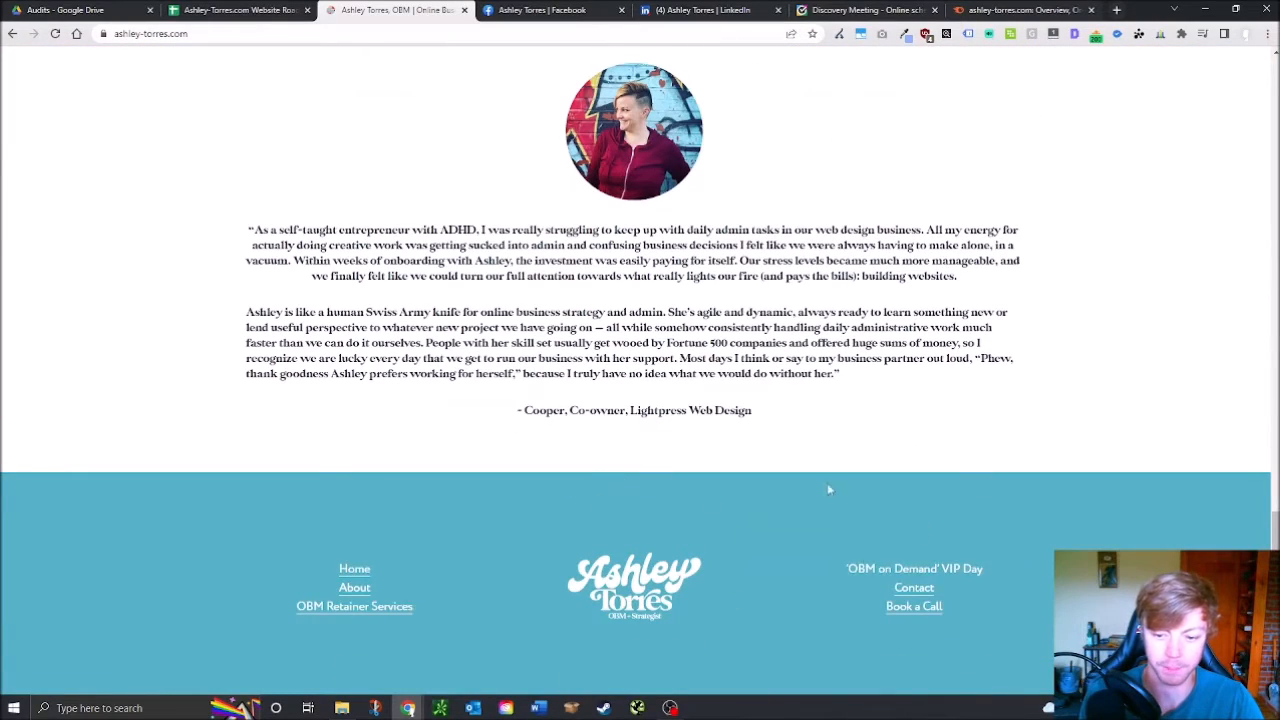
left_click_drag(1275, 528, 1275, 60)
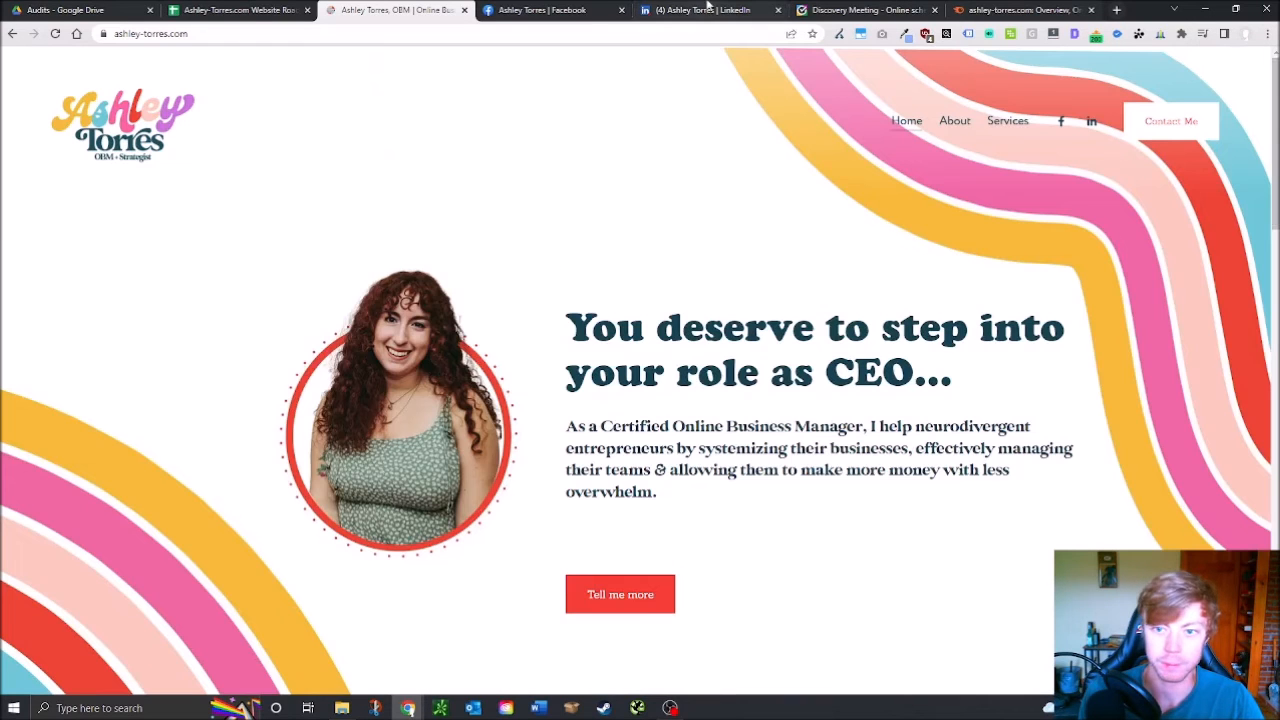
Load whatcms.org from the Modern CMS row link, close the LinkedIn tab, and focus its URL field
left_click(285, 7)
left_click(455, 358)
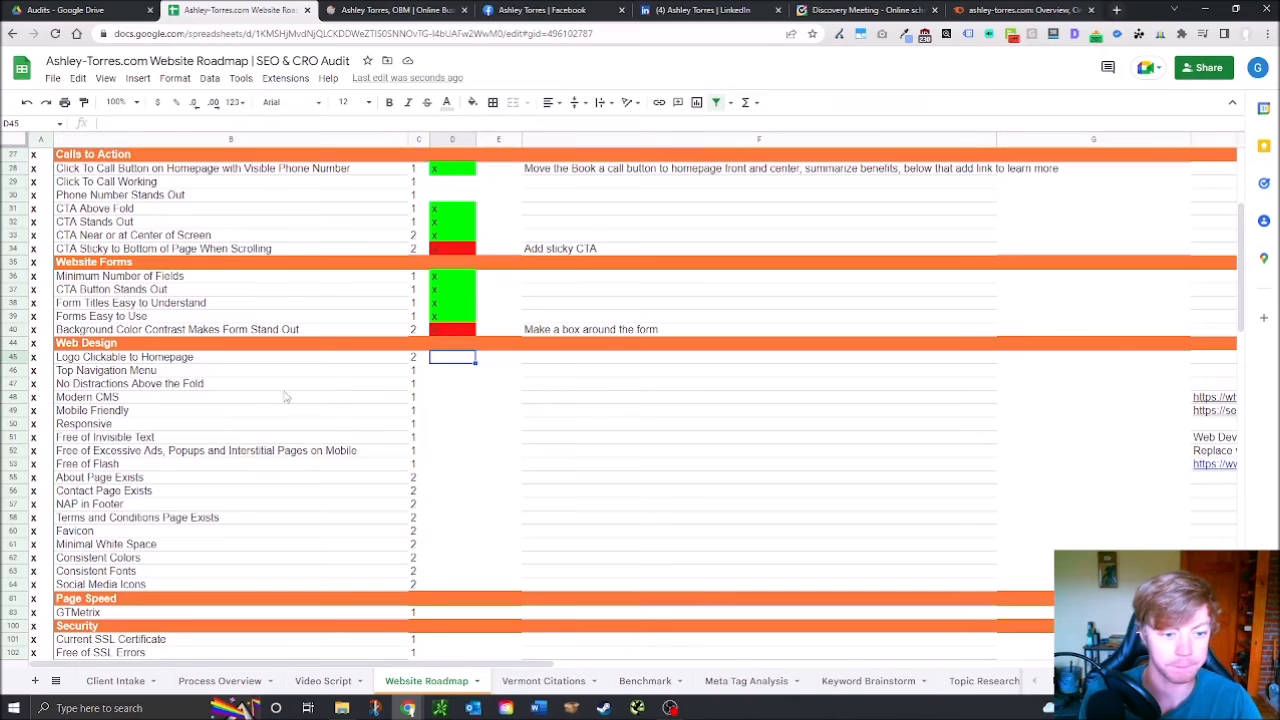
left_click(1210, 398)
left_click(593, 7)
key("ctrl+l")
type("https://whatcms.org/")
key("Return")
left_click(655, 9)
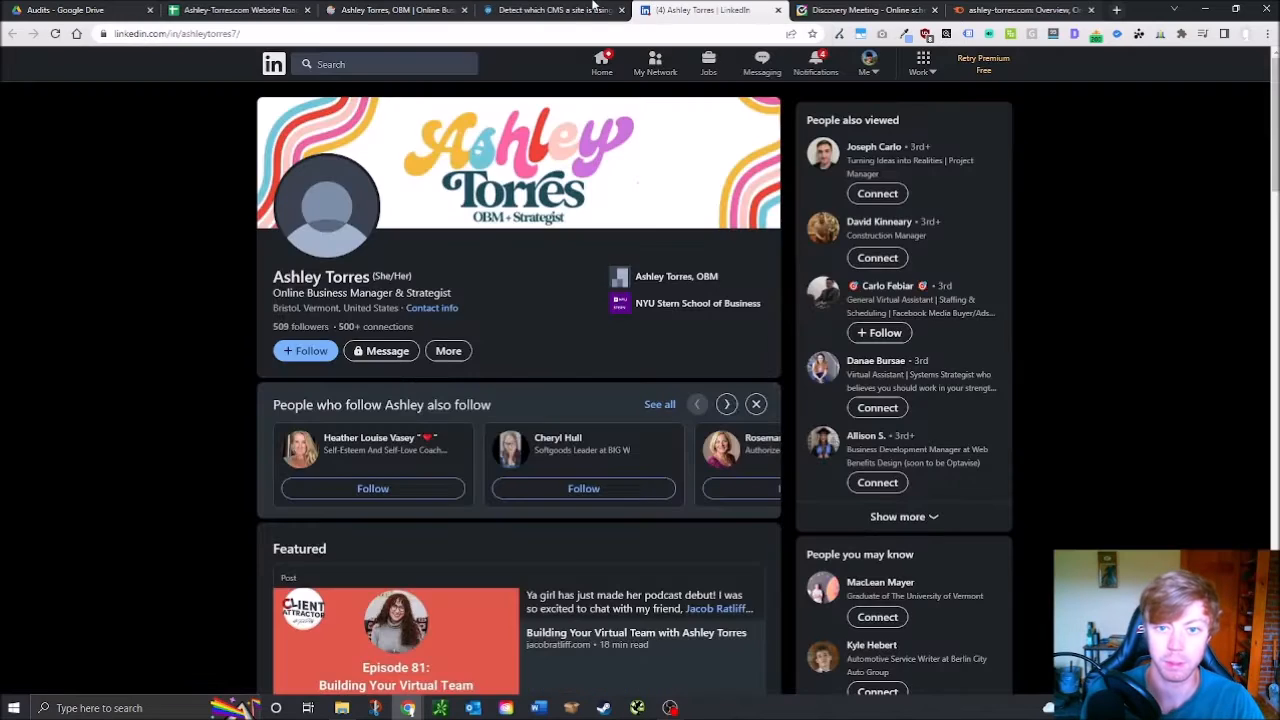
left_click(608, 7)
left_click(778, 11)
left_click(503, 281)
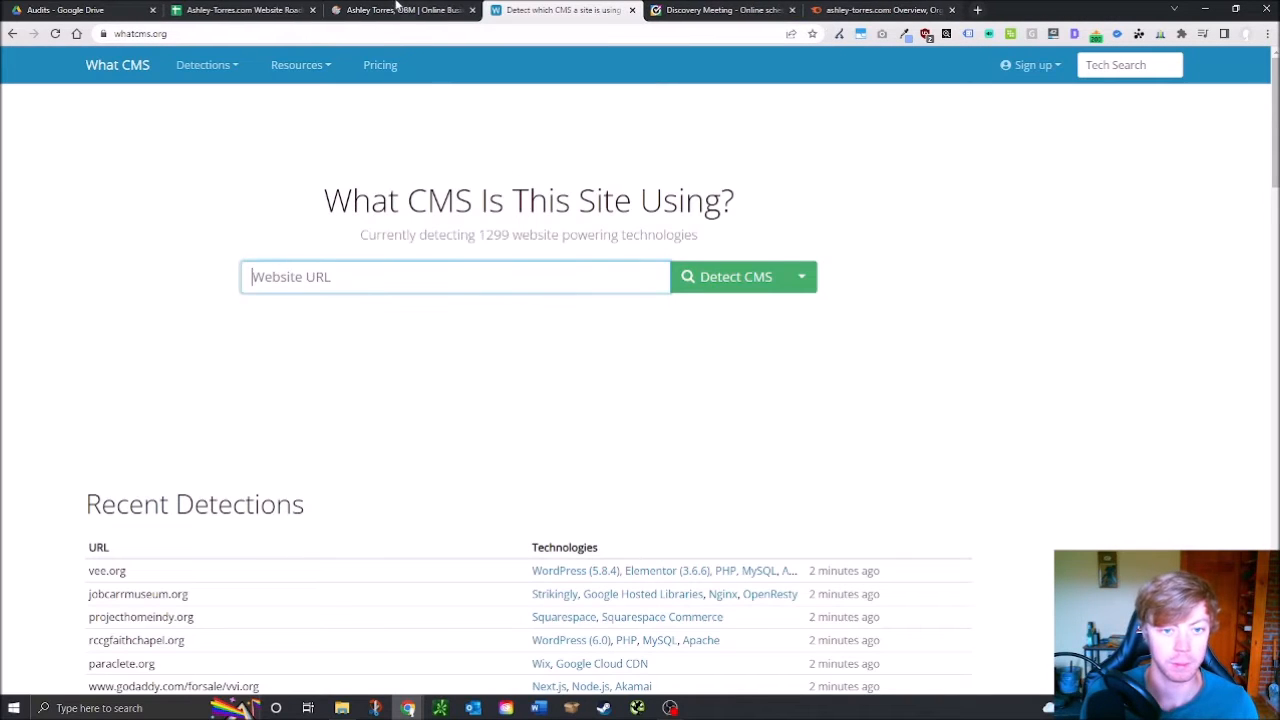
Reopen the closed LinkedIn profile tab, glance at it, and close it again
key("ctrl+shift+t")
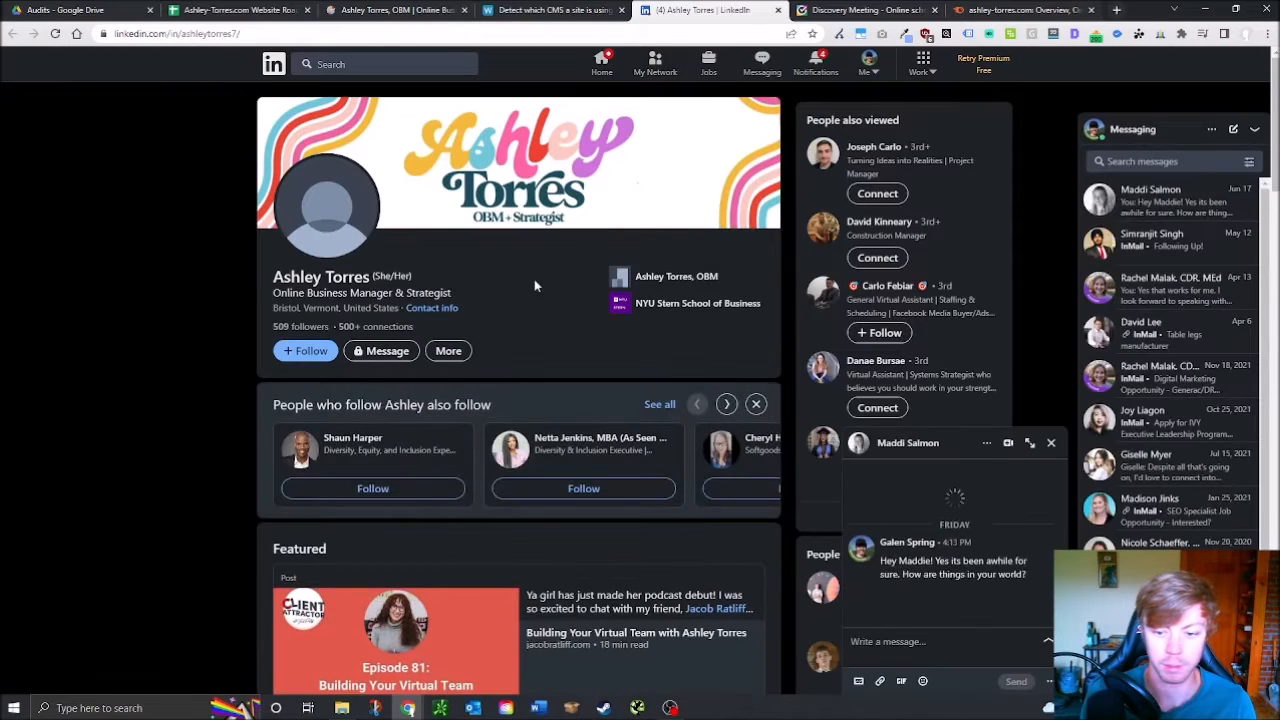
scroll(552, 349, "down", 3)
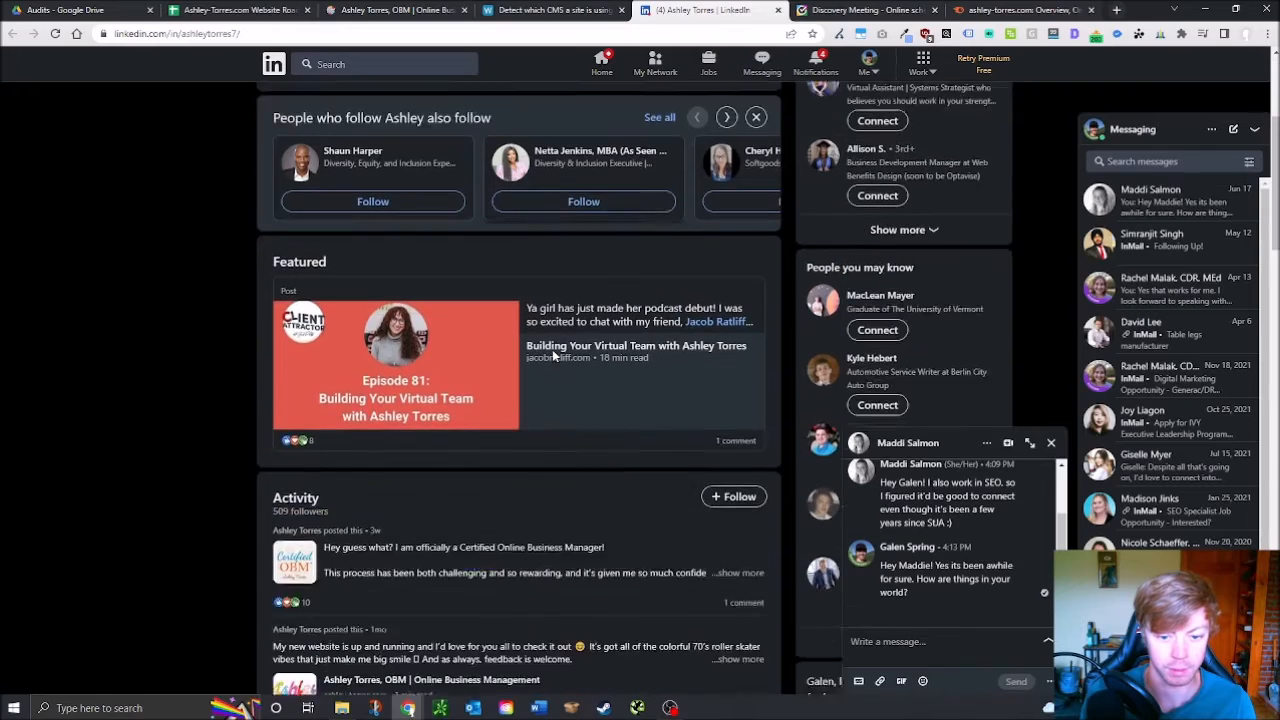
scroll(547, 372, "up", 4)
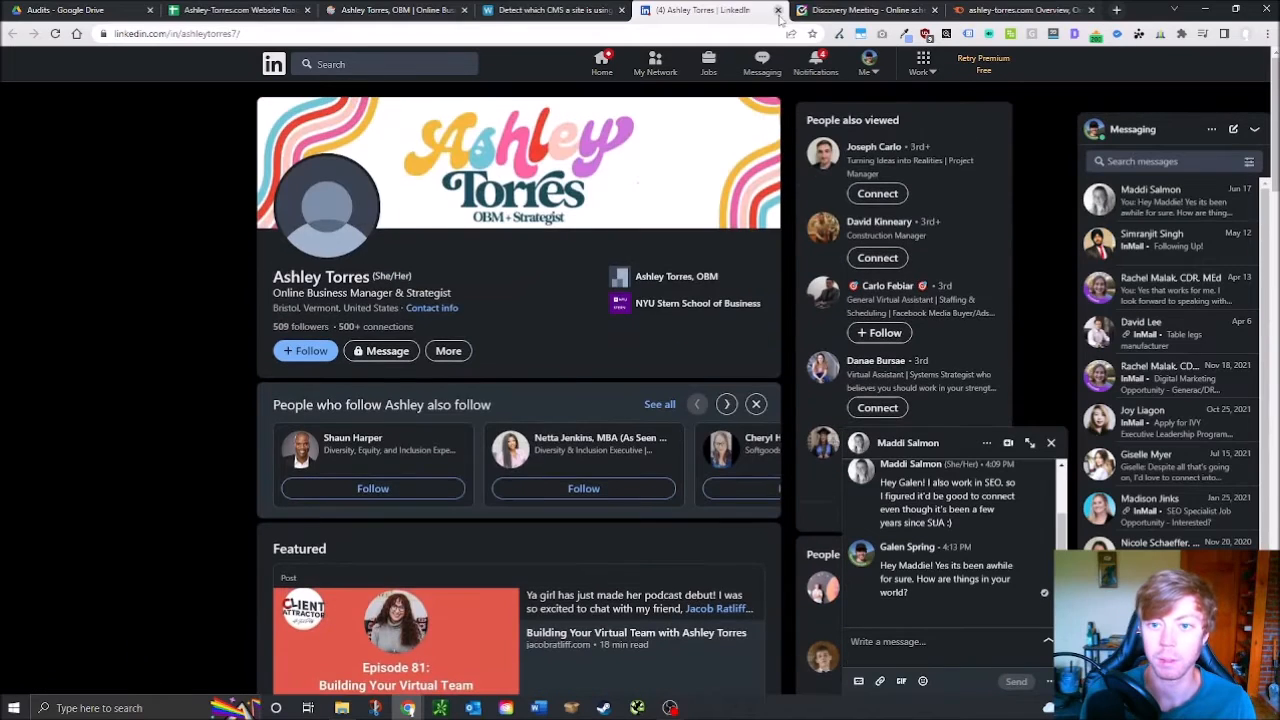
key("ctrl+w")
Run WhatCMS detection on ashley-torres.com, revealing Squarespace 7.1 with Squarespace Commerce
left_click(420, 10)
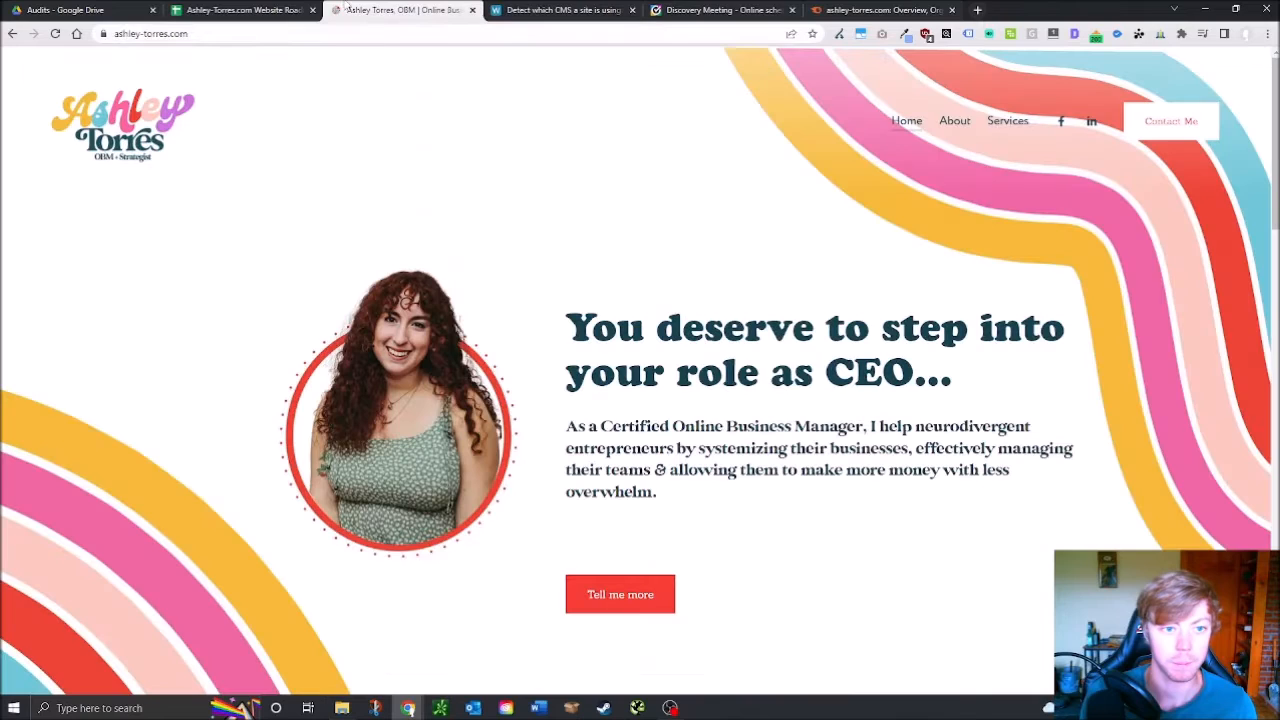
left_click(532, 10)
type("https://www.ashley-torres.com/")
left_click(790, 286)
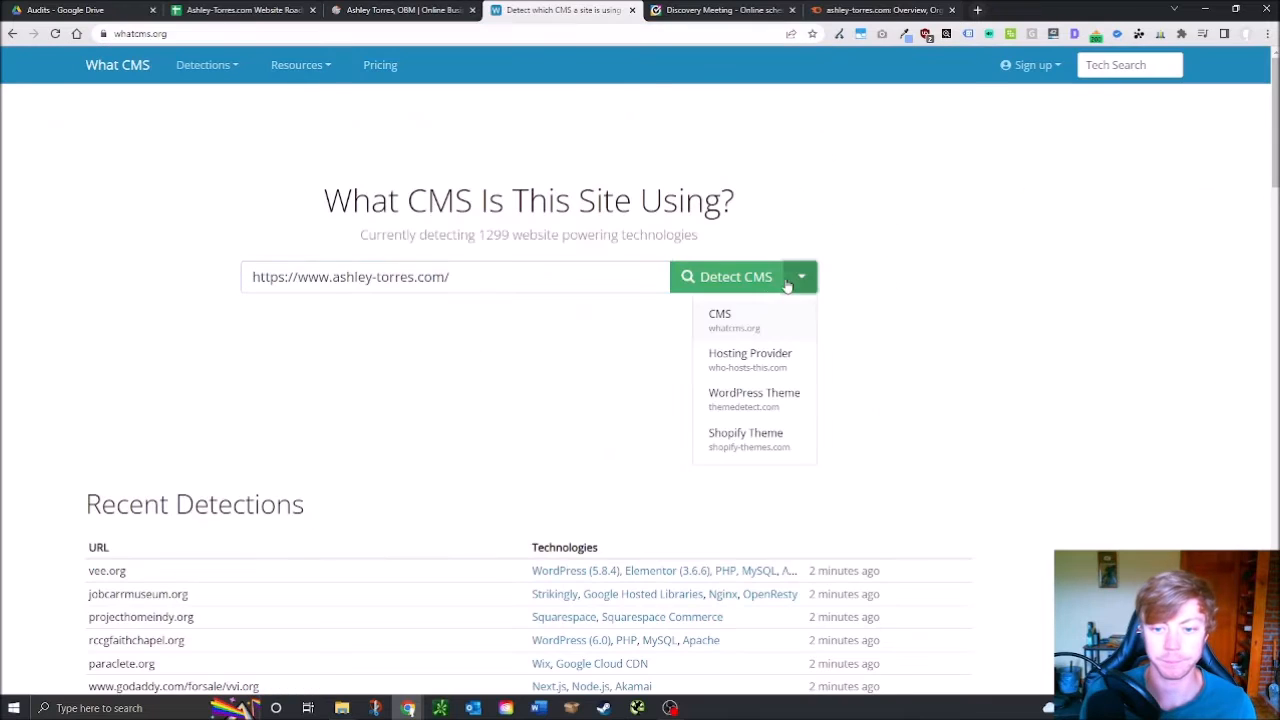
left_click(749, 277)
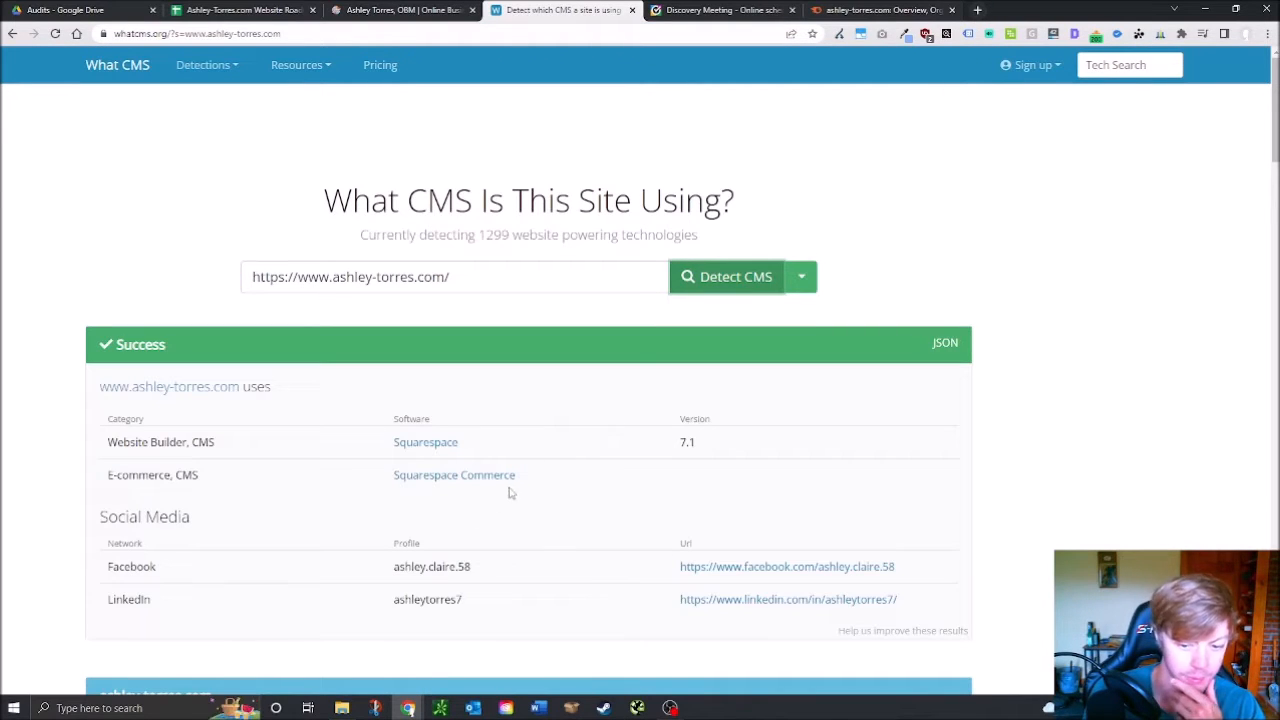
left_click(135, 8)
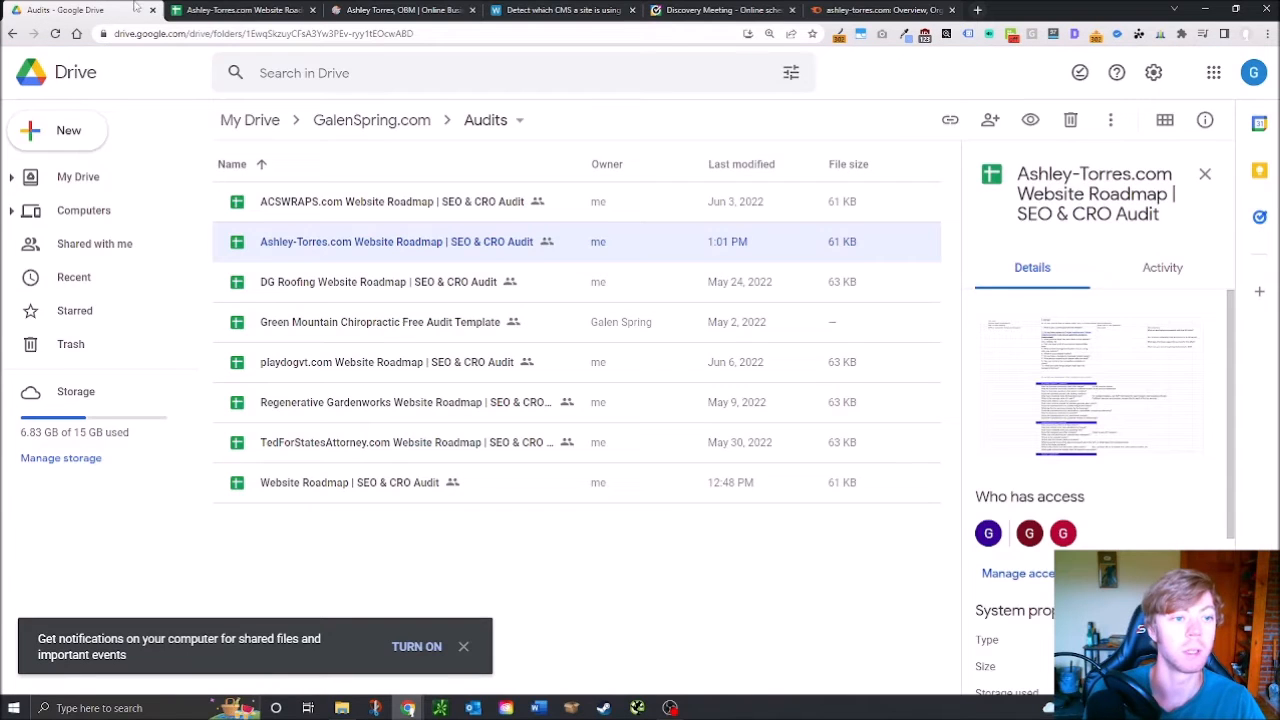
Enter green x's in D45–D51, Logo Clickable to Homepage through Free of Invisible Text, including Top Navigation Menu
left_click(235, 10)
left_click(442, 372)
left_click(453, 360)
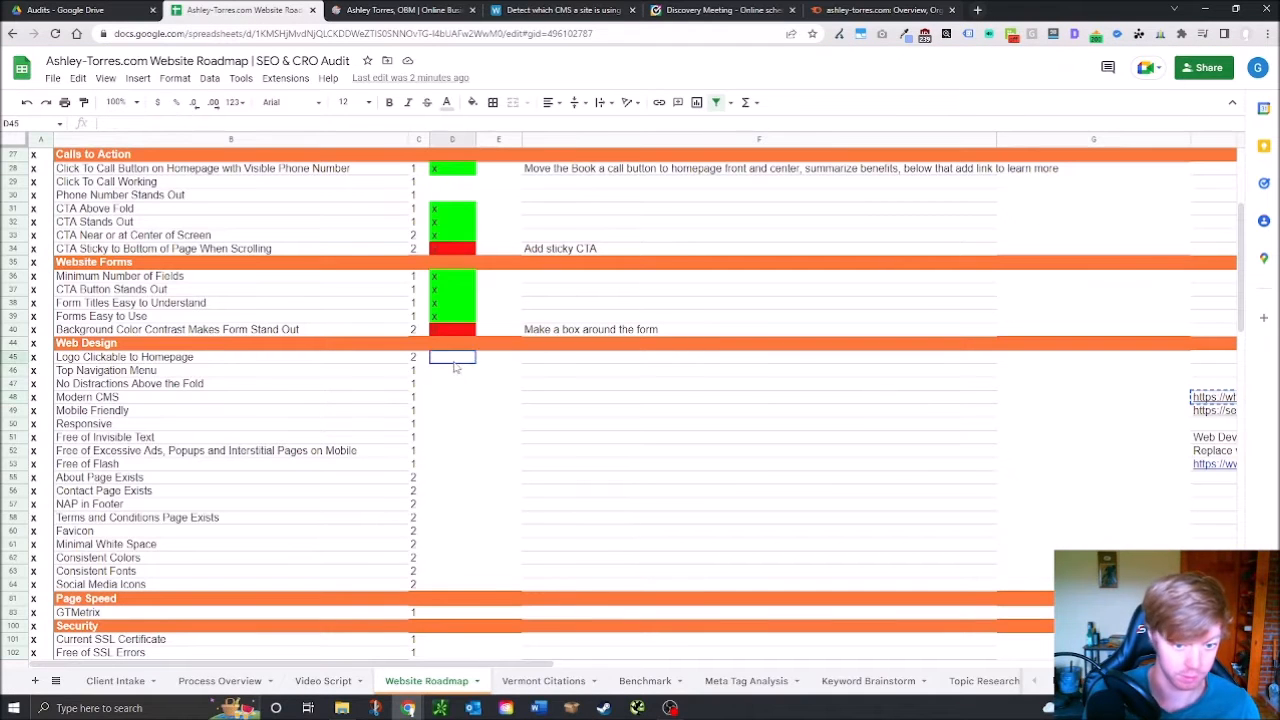
type("x")
left_click(452, 372)
left_click(452, 384)
type("x")
left_click(452, 398)
type("x")
left_click(454, 412)
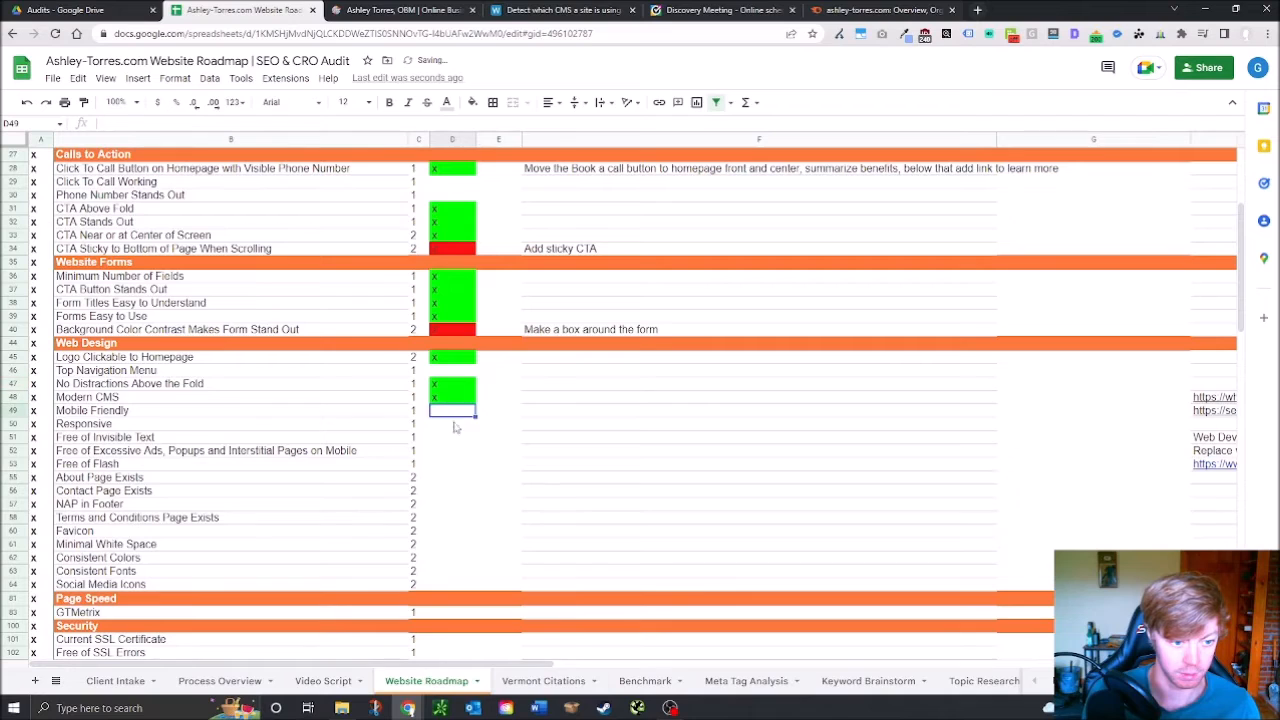
type("x")
left_click(451, 371)
type("x")
left_click(449, 427)
type("x")
left_click(447, 440)
type("x")
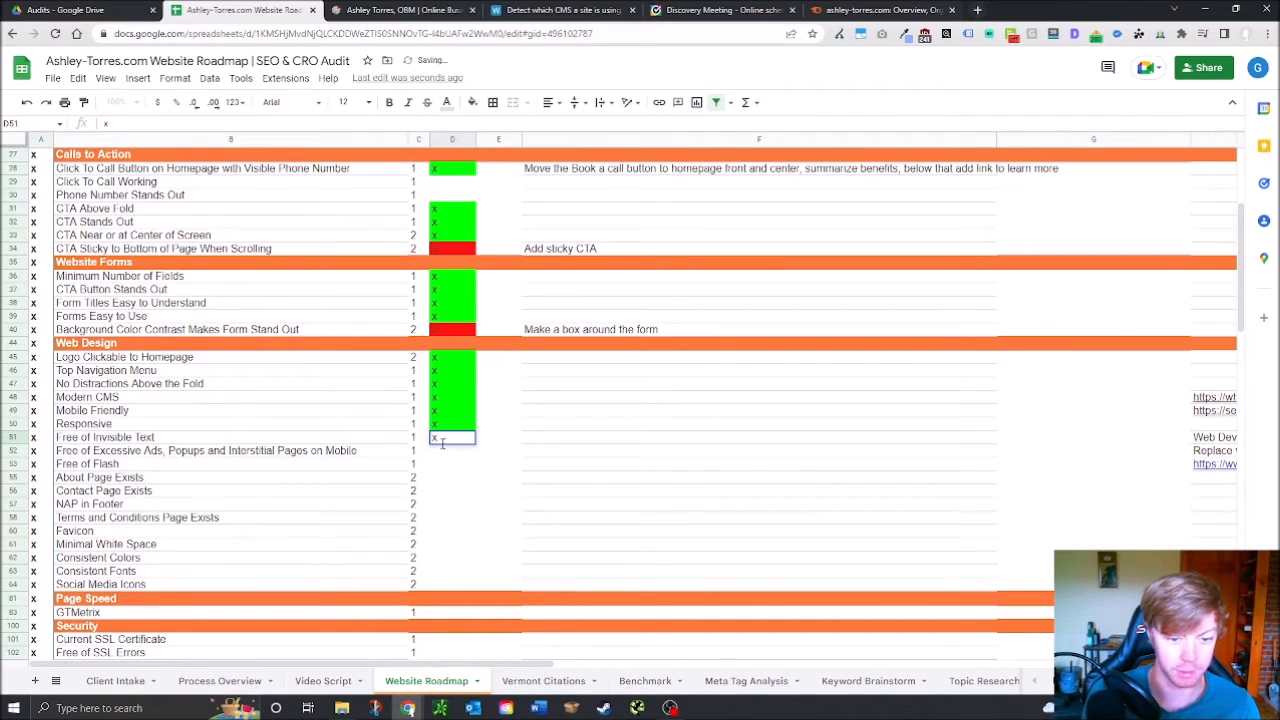
left_click(450, 460)
left_click(376, 9)
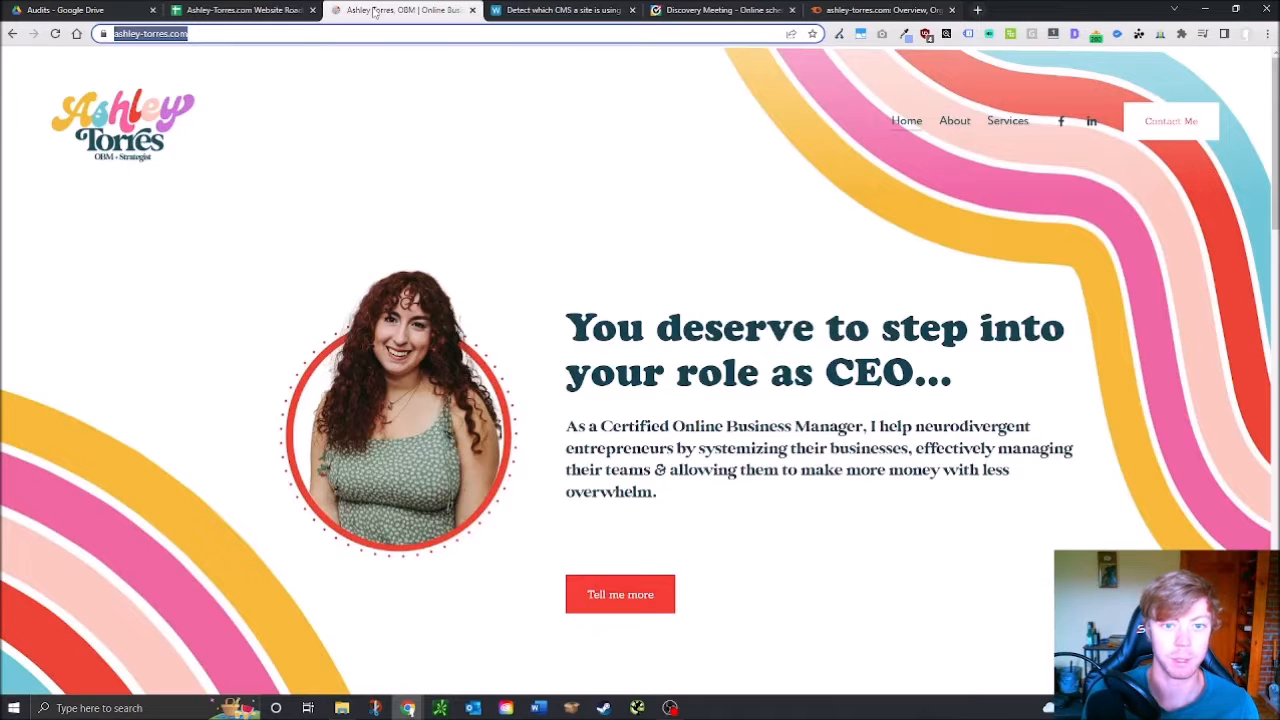
Pass Free of Invisible Text and enter an x for Free of Excessive Ads in D52
mouse_move(470, 247)
left_mouse_down()
mouse_move(771, 537)
mouse_move(735, 560)
mouse_move(840, 540)
mouse_move(967, 613)
left_mouse_up()
scroll(735, 560, "down", 3)
scroll(735, 560, "down", 12)
scroll(840, 540, "down", 2)
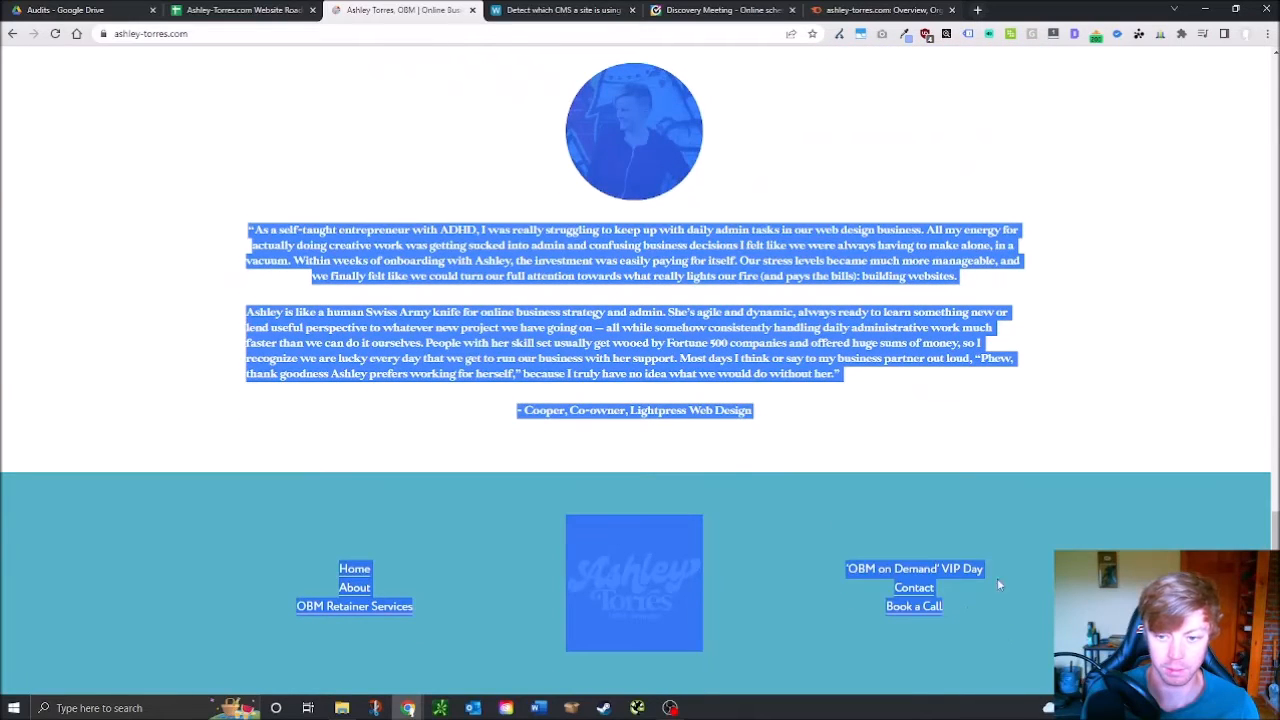
left_click(283, 9)
key("Return")
type("x")
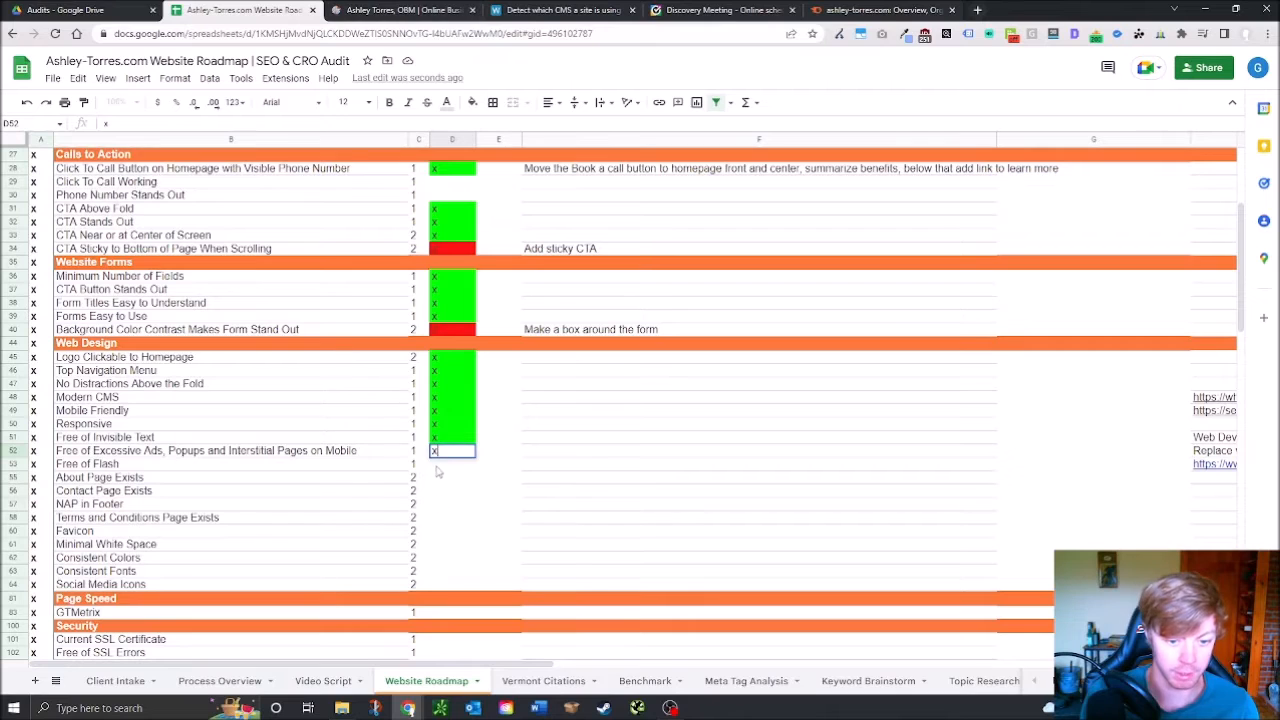
Duplicate the website tab and reload it in iPhone 12 Pro device emulation
left_click(416, 10)
left_click(1180, 173)
right_click(1121, 162)
left_click(404, 19)
right_click(404, 19)
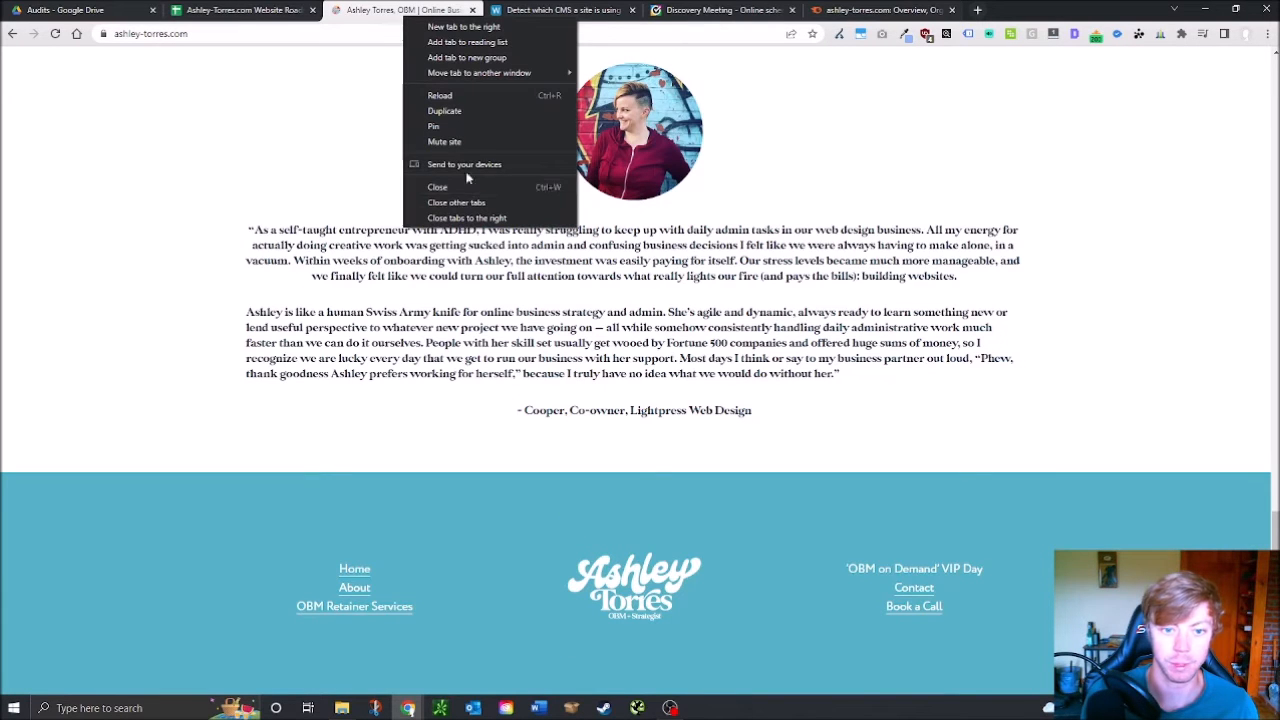
left_click(463, 105)
right_click(899, 217)
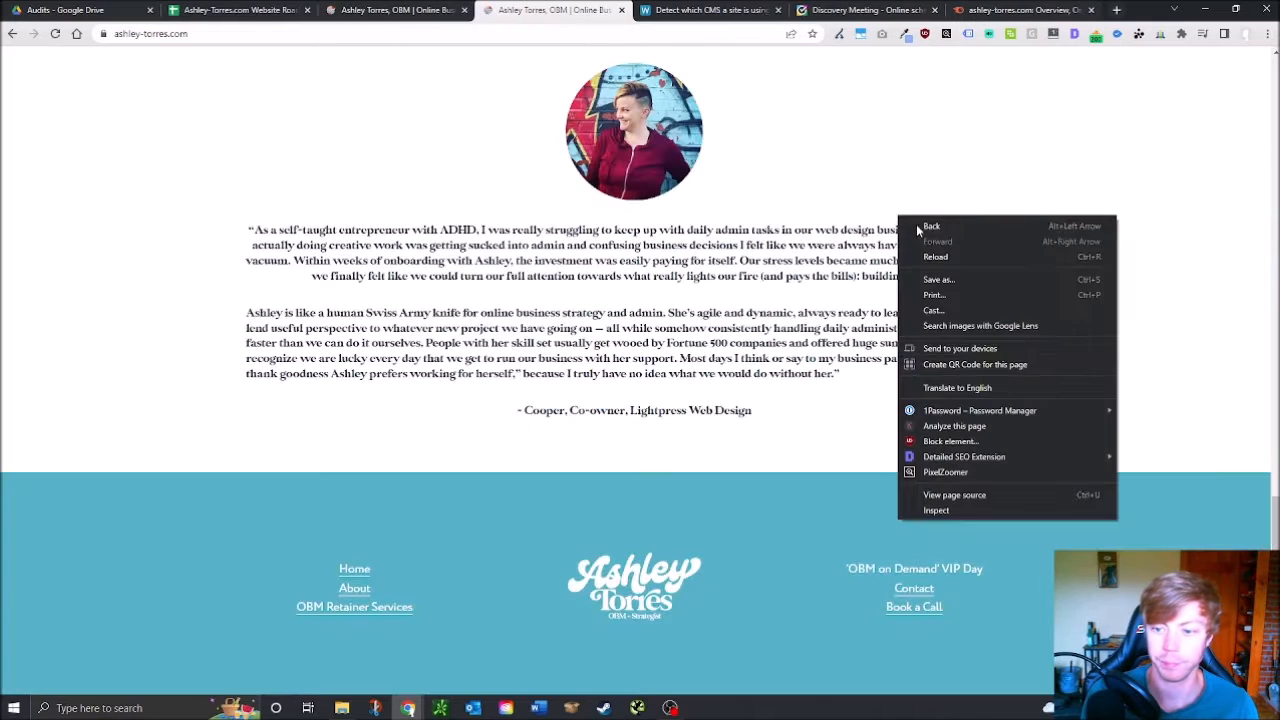
left_click(936, 511)
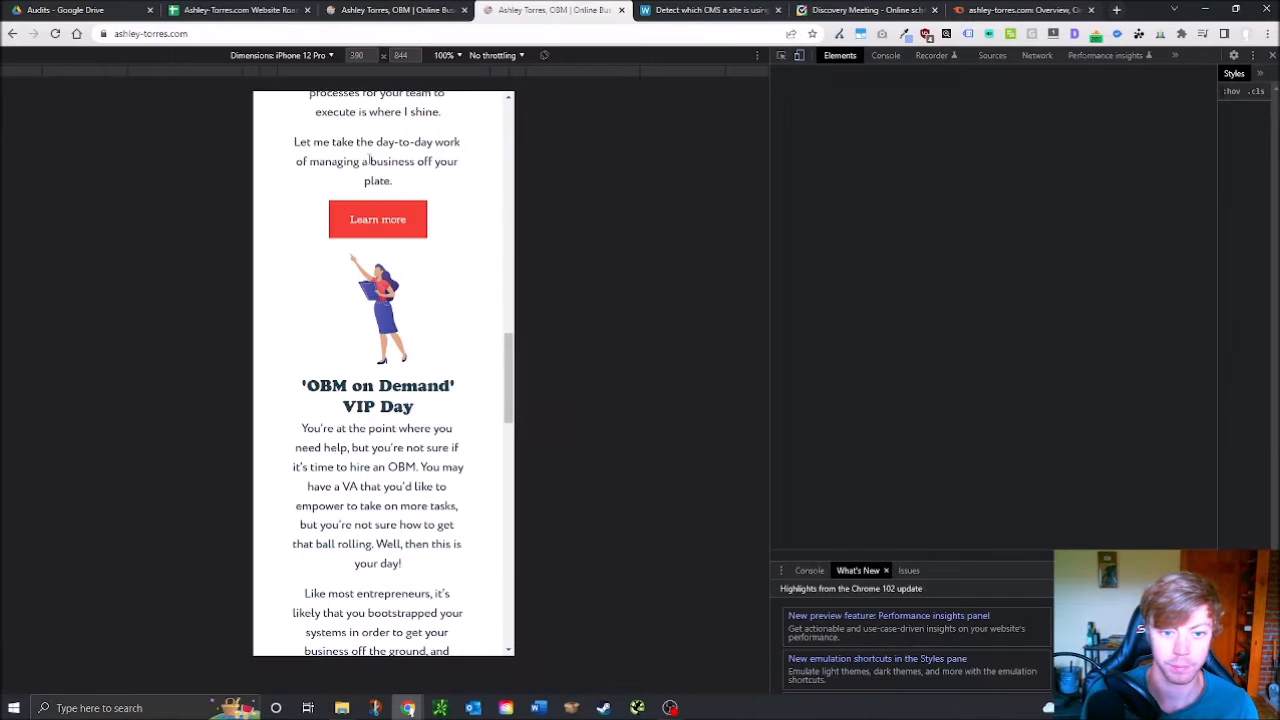
left_click(55, 34)
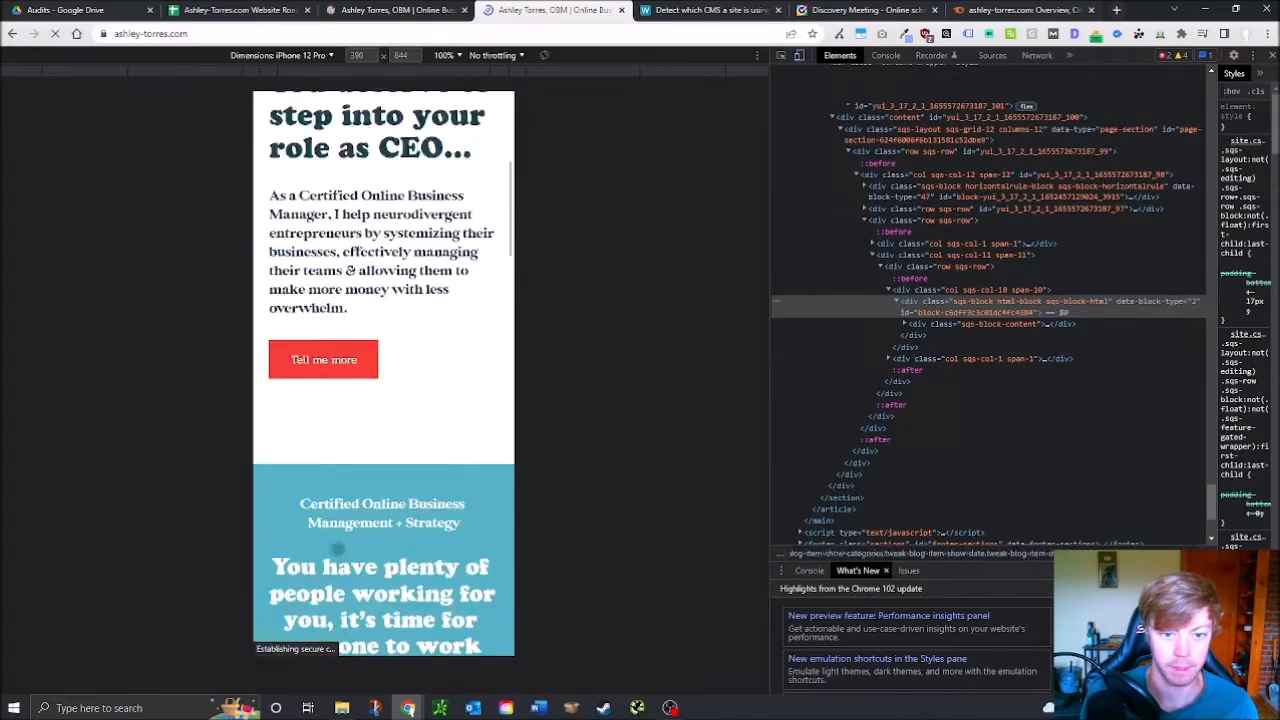
Review the mobile view and commit the Free of Excessive Ads pass mark
scroll(380, 500, "down", 10)
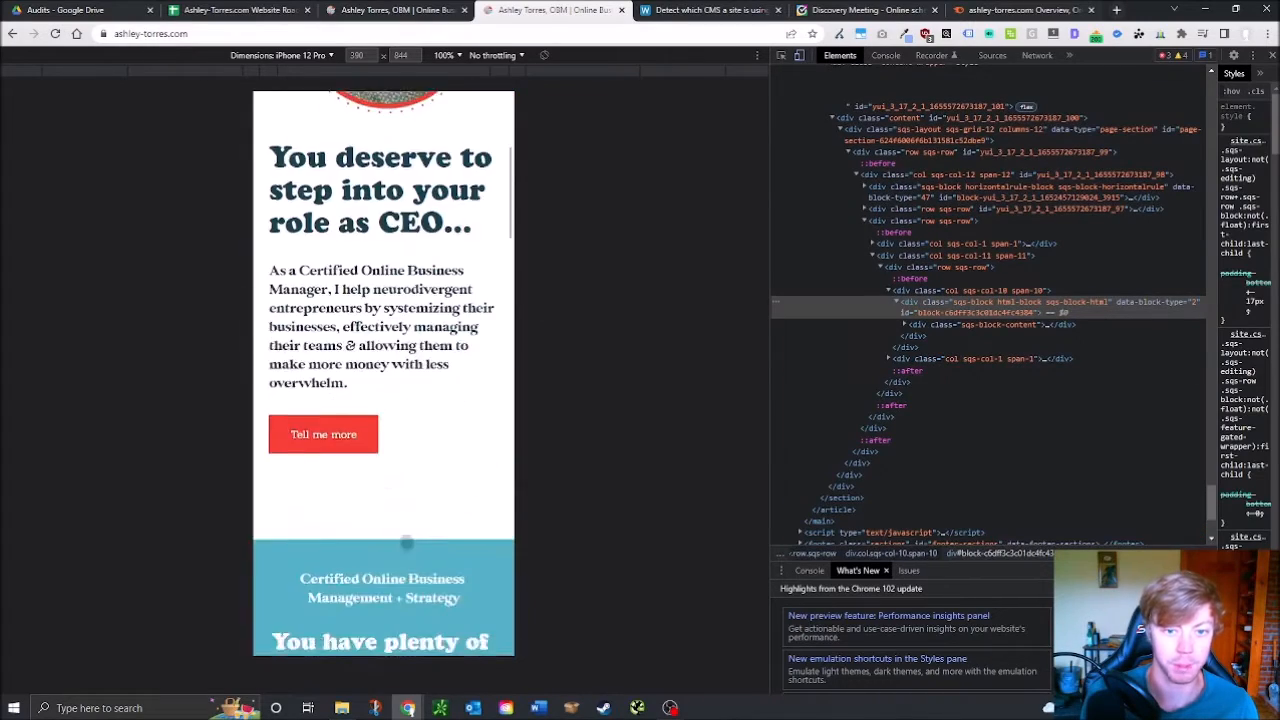
scroll(383, 400, "down", 3)
scroll(383, 400, "up", 15)
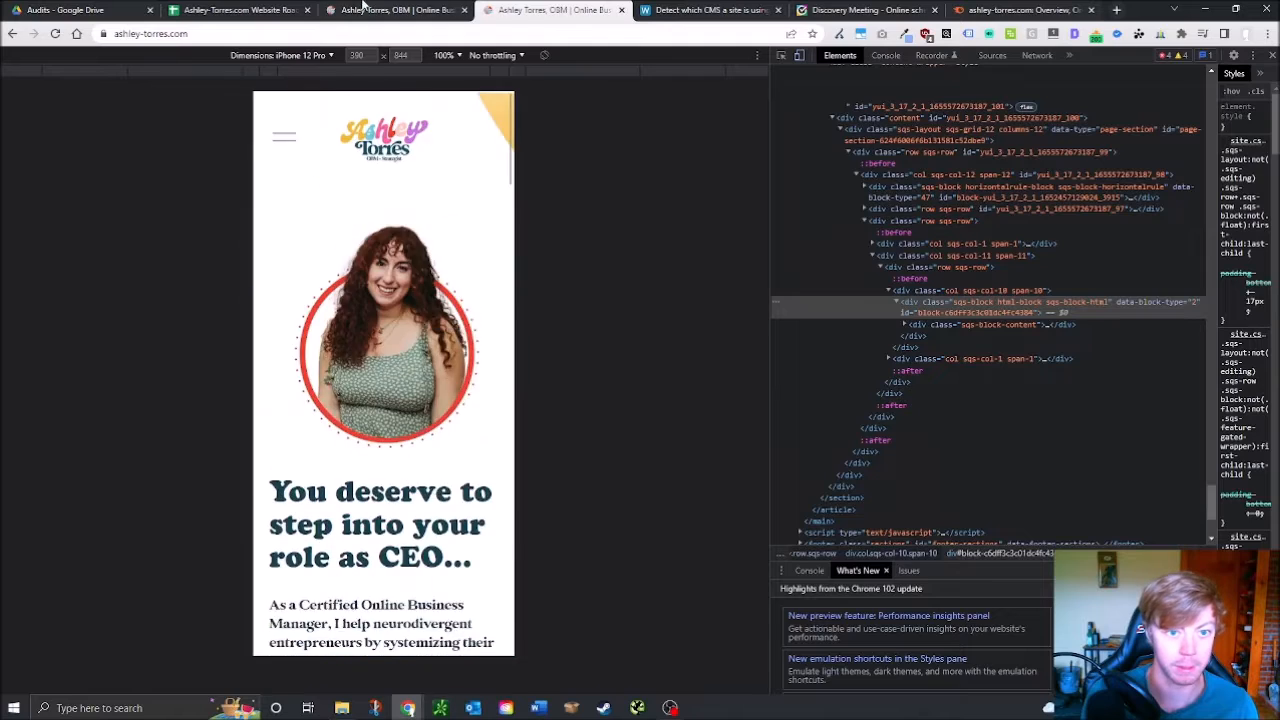
left_click(235, 10)
key("Return")
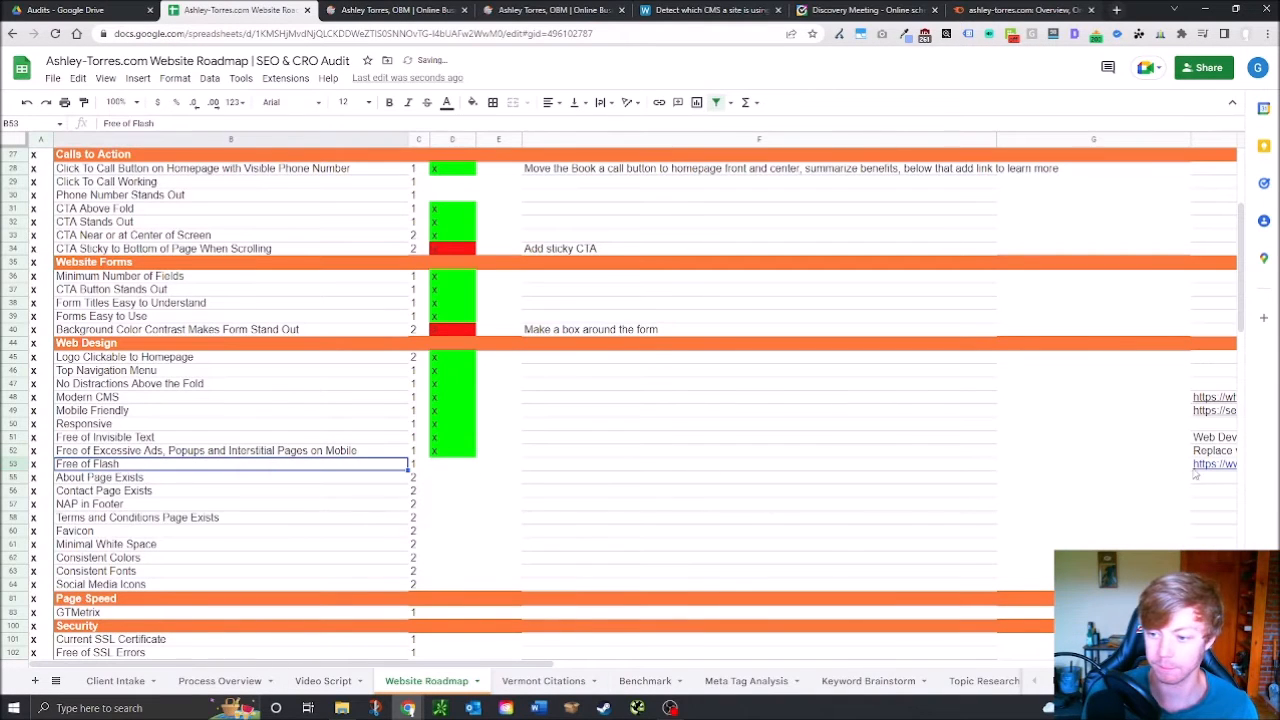
Load the SEOptimer flash test page using the link saved in H53
left_click(1192, 466)
left_click(710, 10)
left_click(600, 33)
type("https://www.seoptimer.com/flash-test")
key("Return")
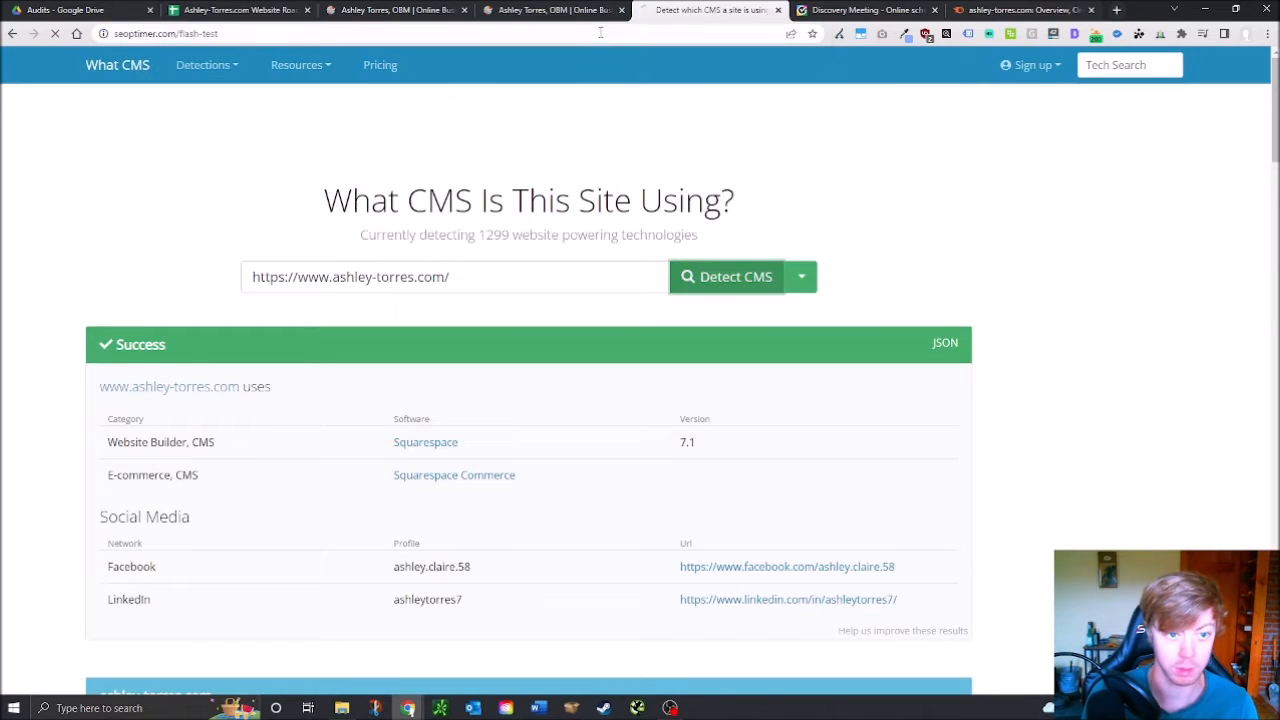
Run the SEOptimer flash test on the ashley-torres.com address
left_click(388, 12)
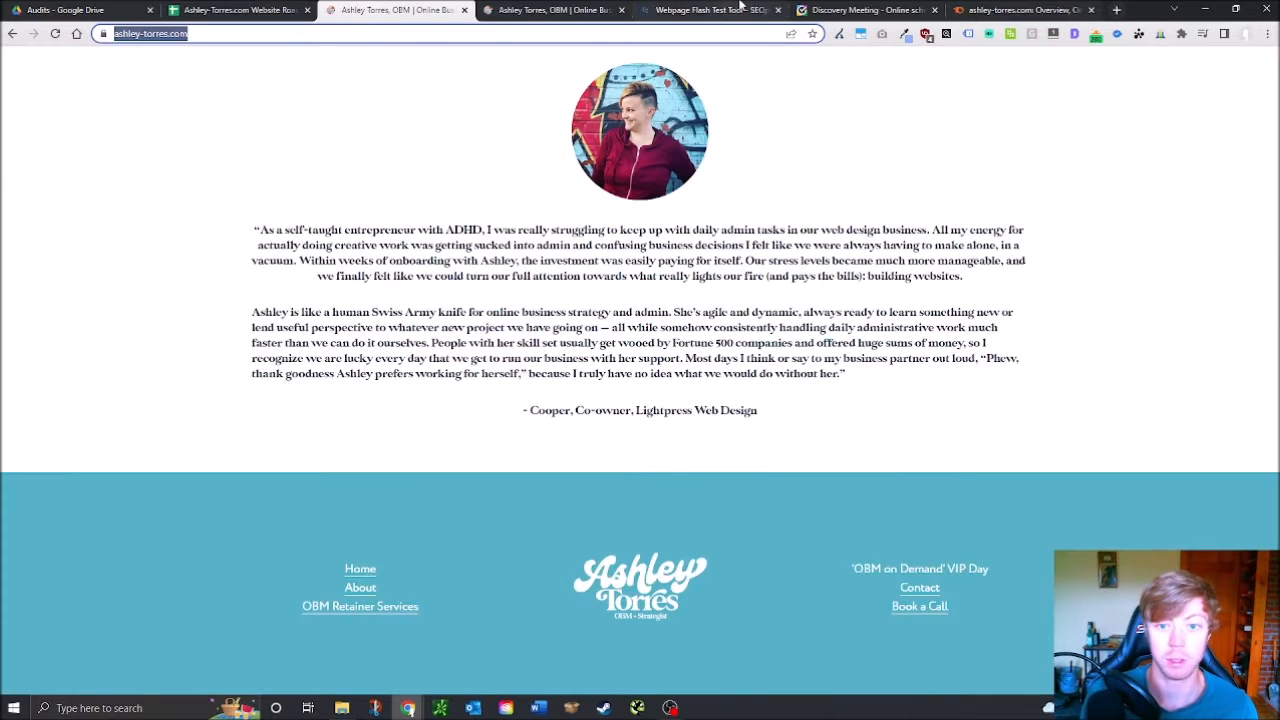
left_click(710, 10)
left_click(378, 207)
type("https://www.ashley-torres.com")
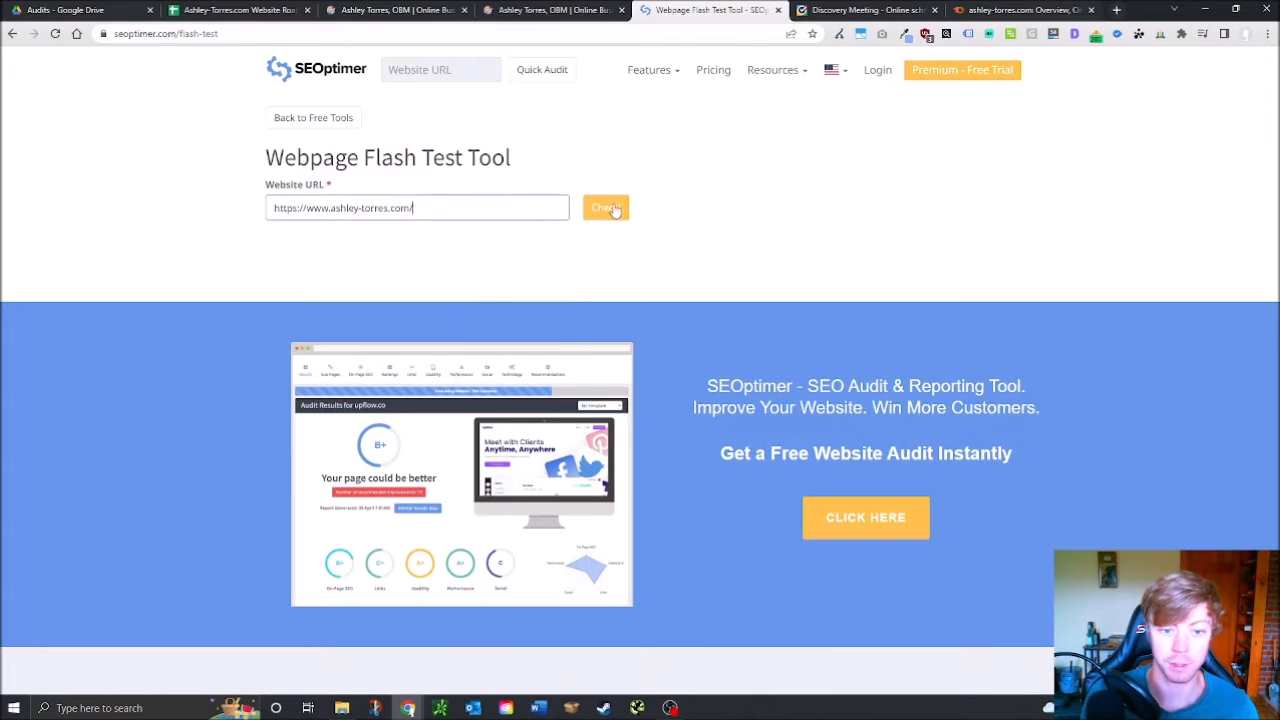
left_click(605, 207)
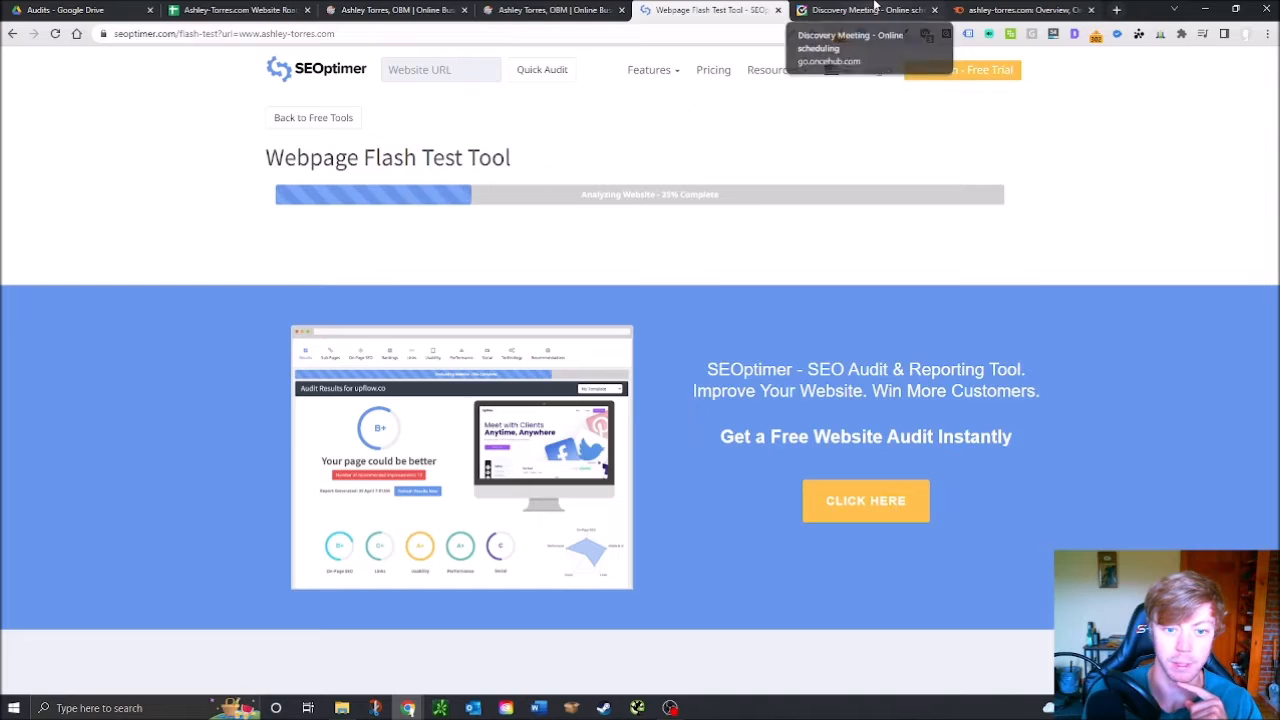
Close the Discovery Meeting tab and mark Free of Flash passed with an x in D53
left_click(874, 9)
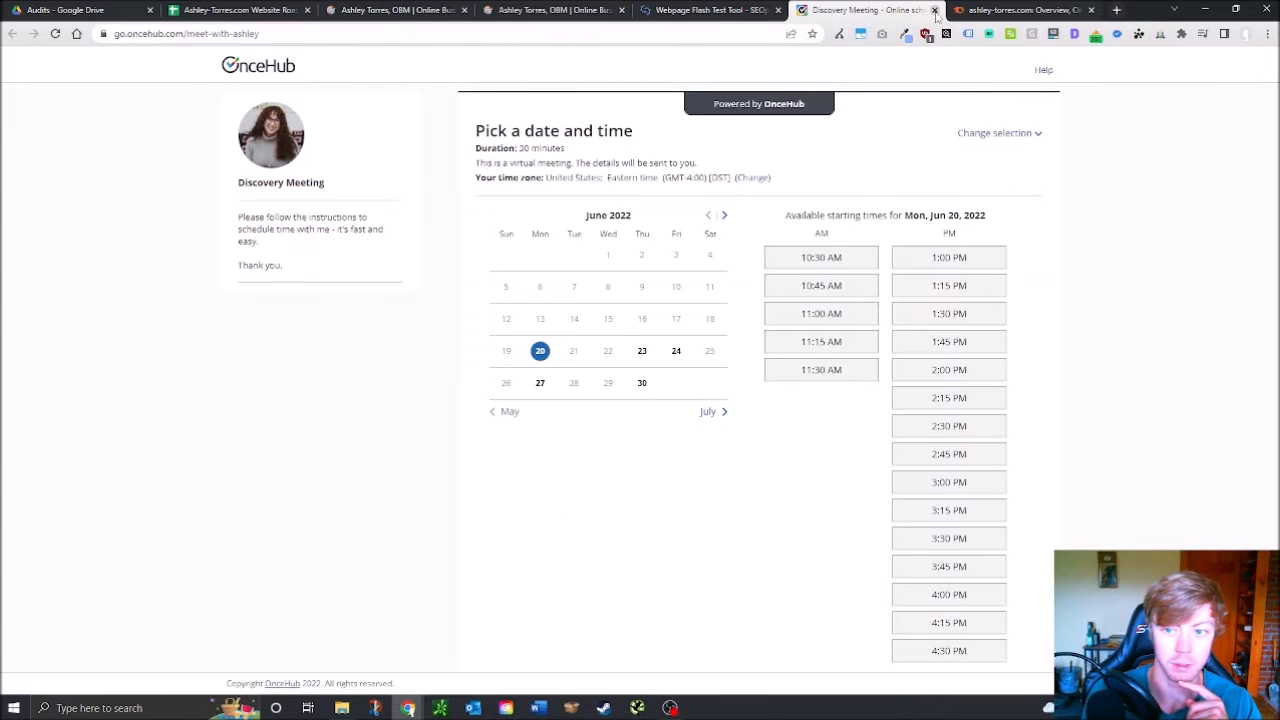
left_click(934, 9)
left_click(690, 9)
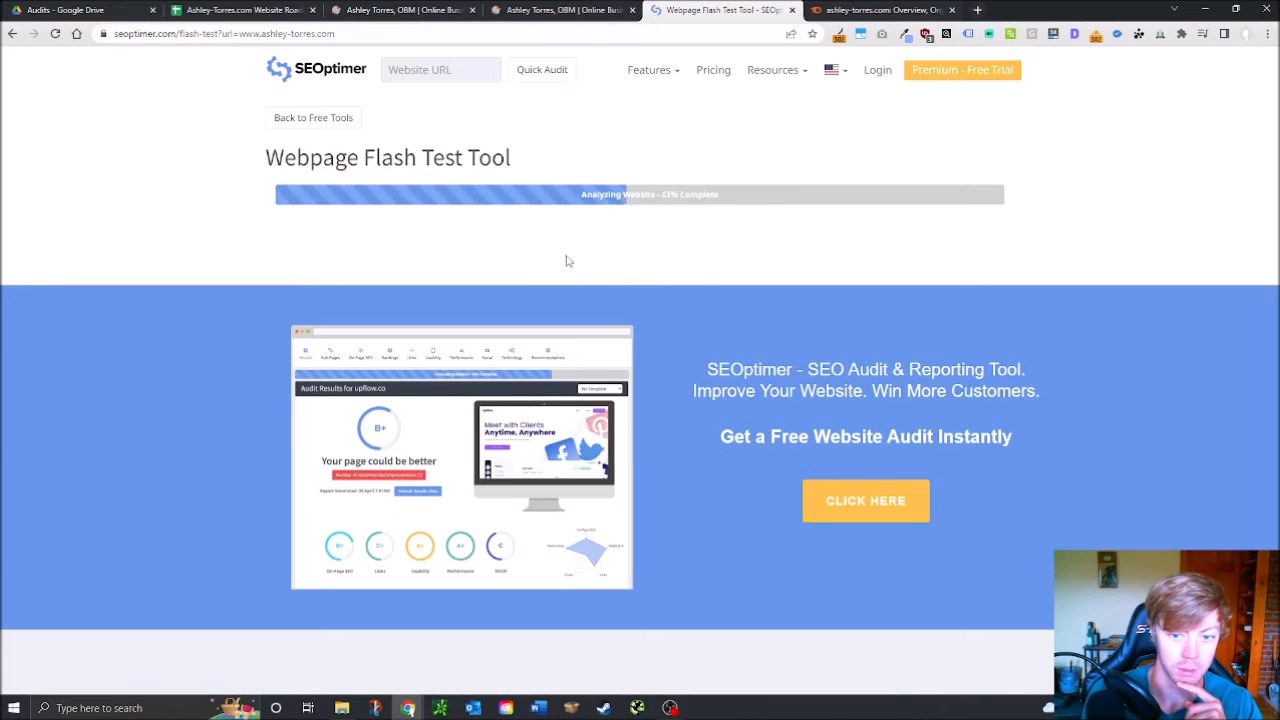
left_click(240, 9)
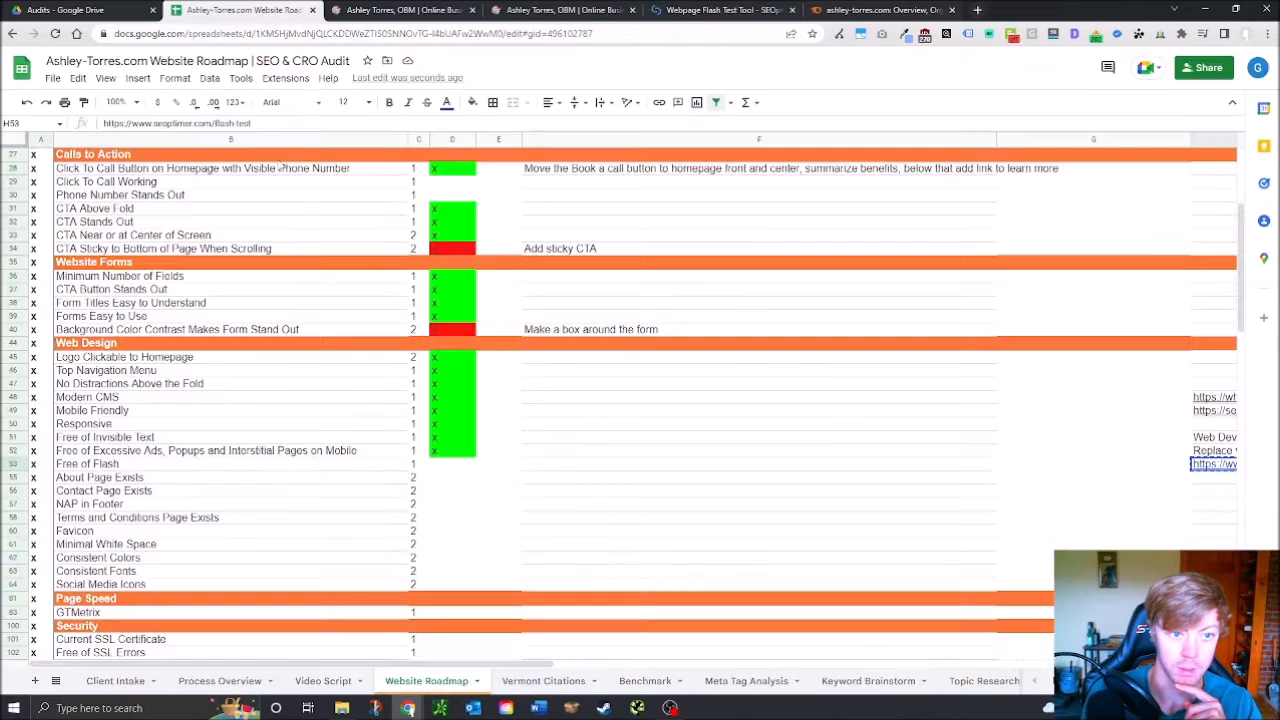
type("x")
key("Return")
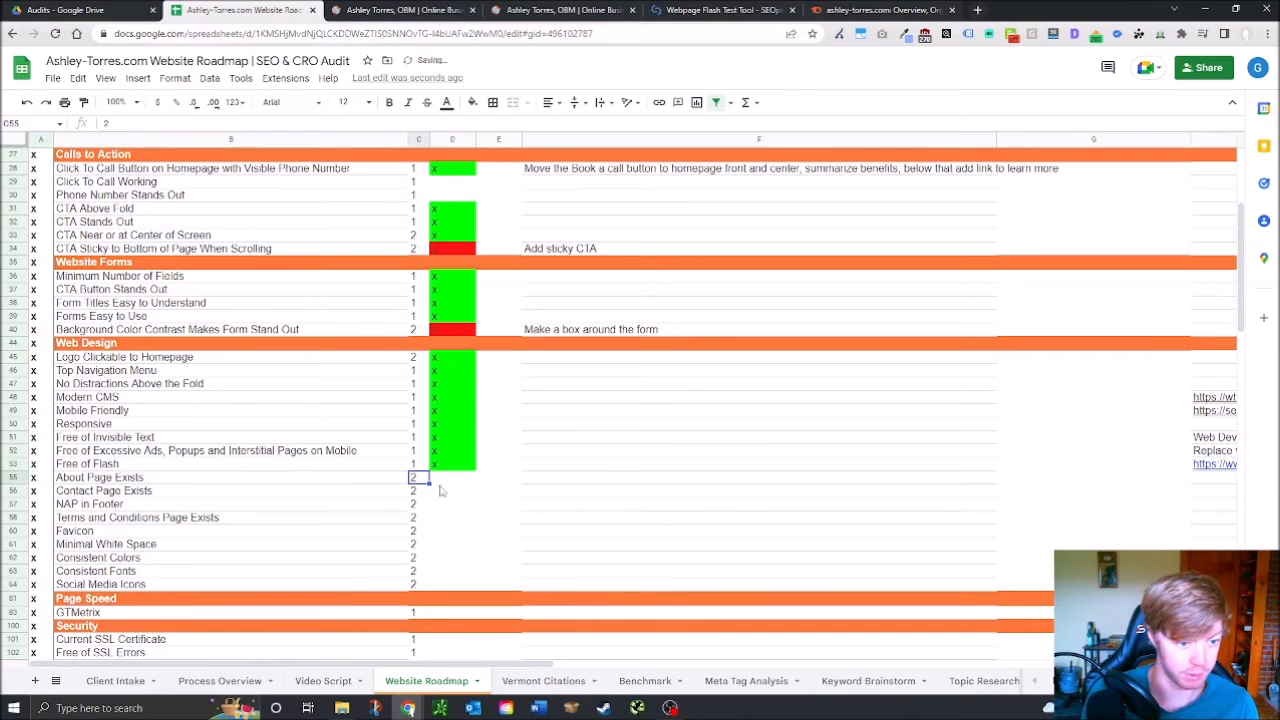
left_click(420, 9)
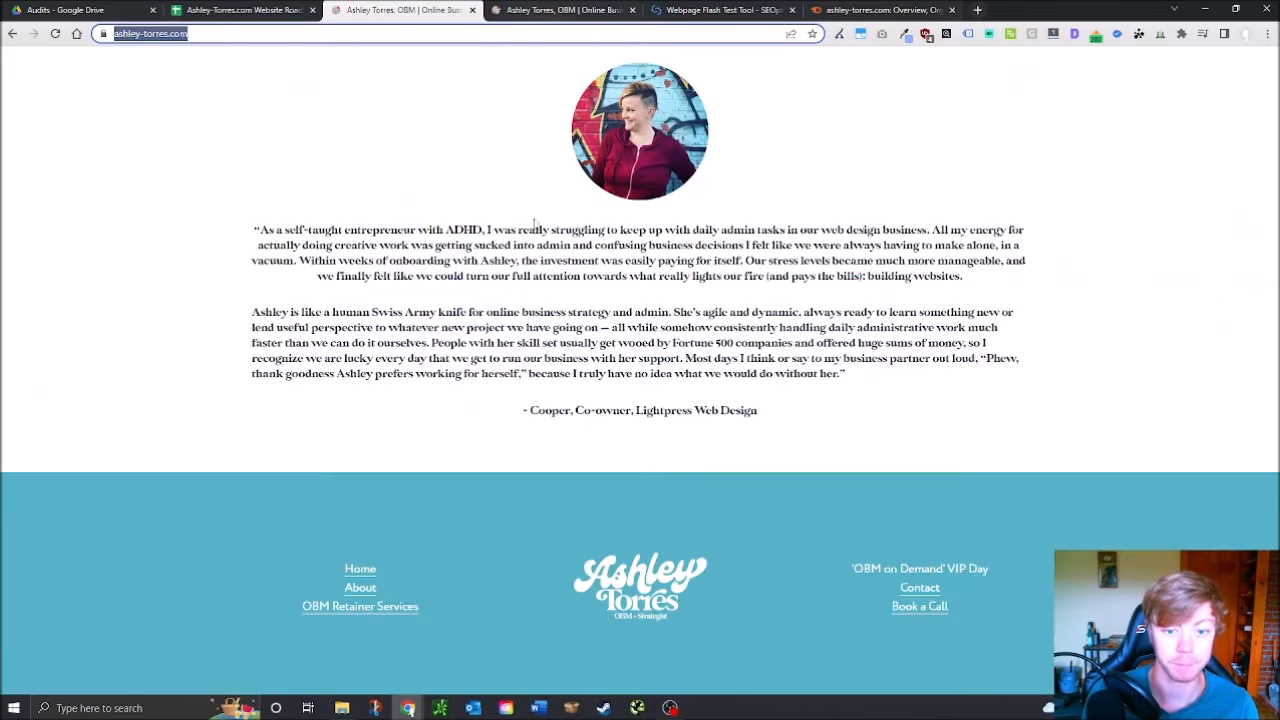
Open the site's About page from the footer and scroll through it
left_click(357, 589)
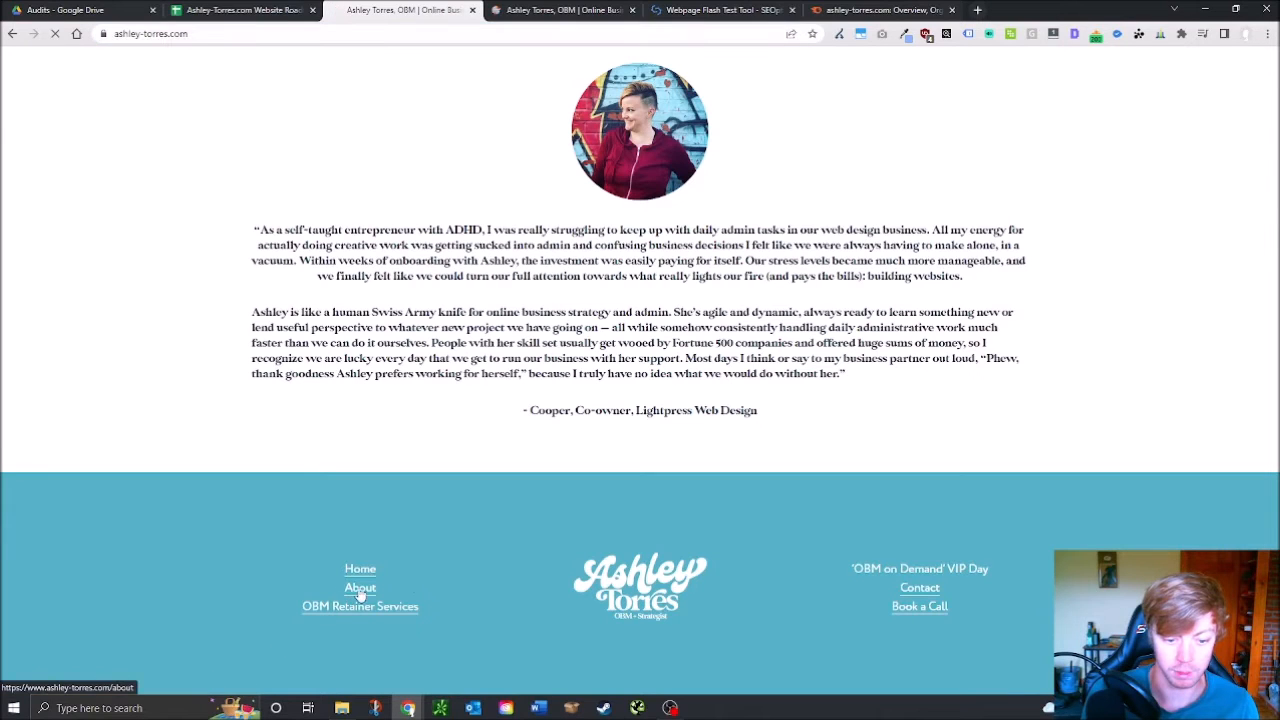
scroll(603, 365, "down", 2)
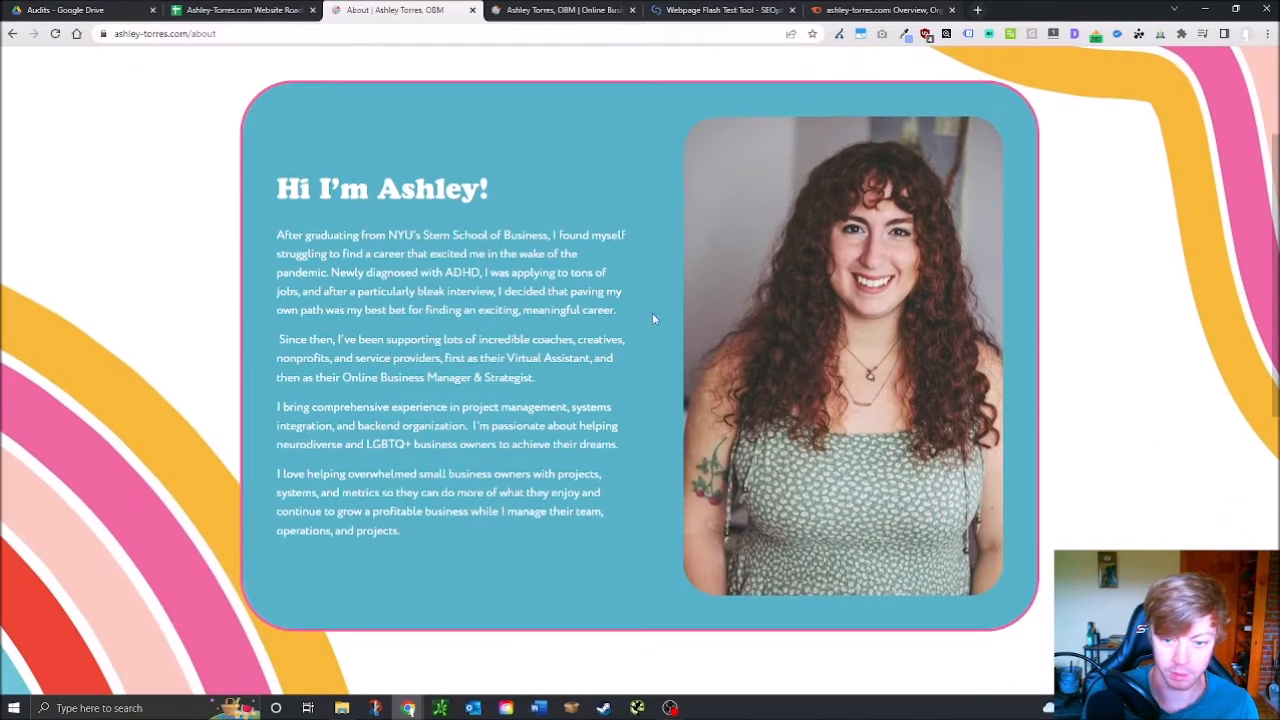
scroll(636, 333, "down", 3)
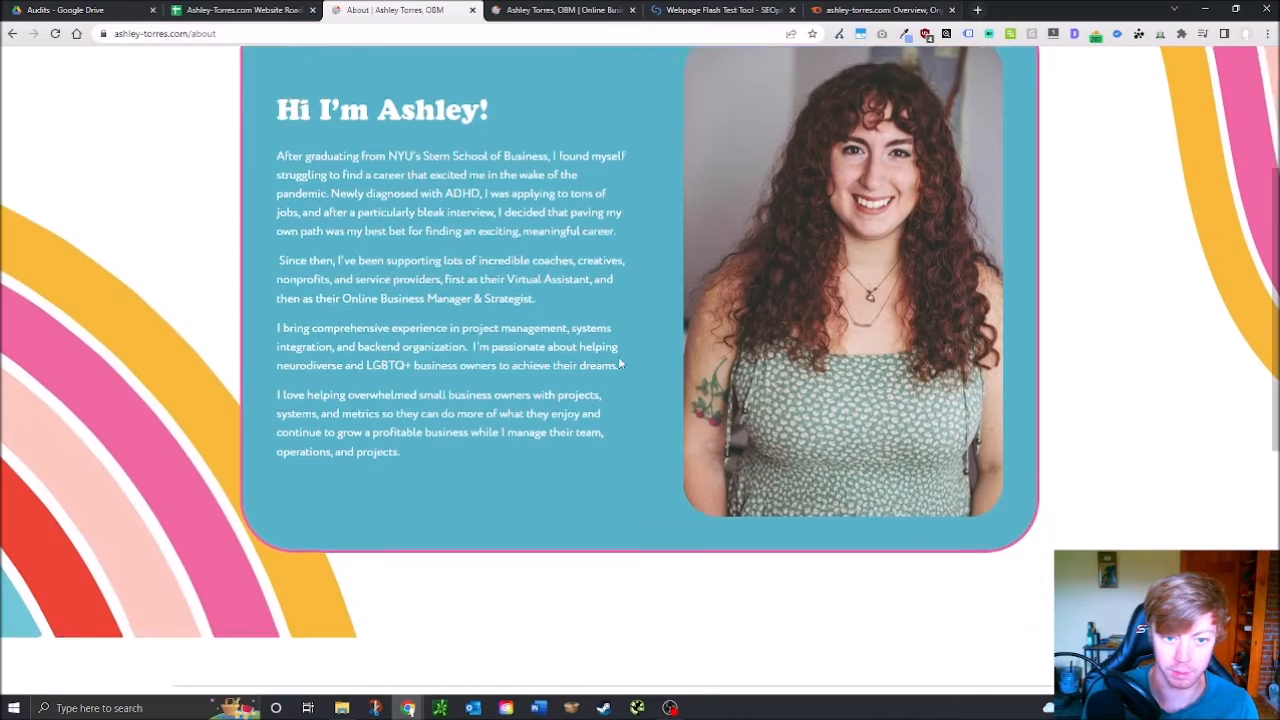
scroll(614, 380, "up", 5)
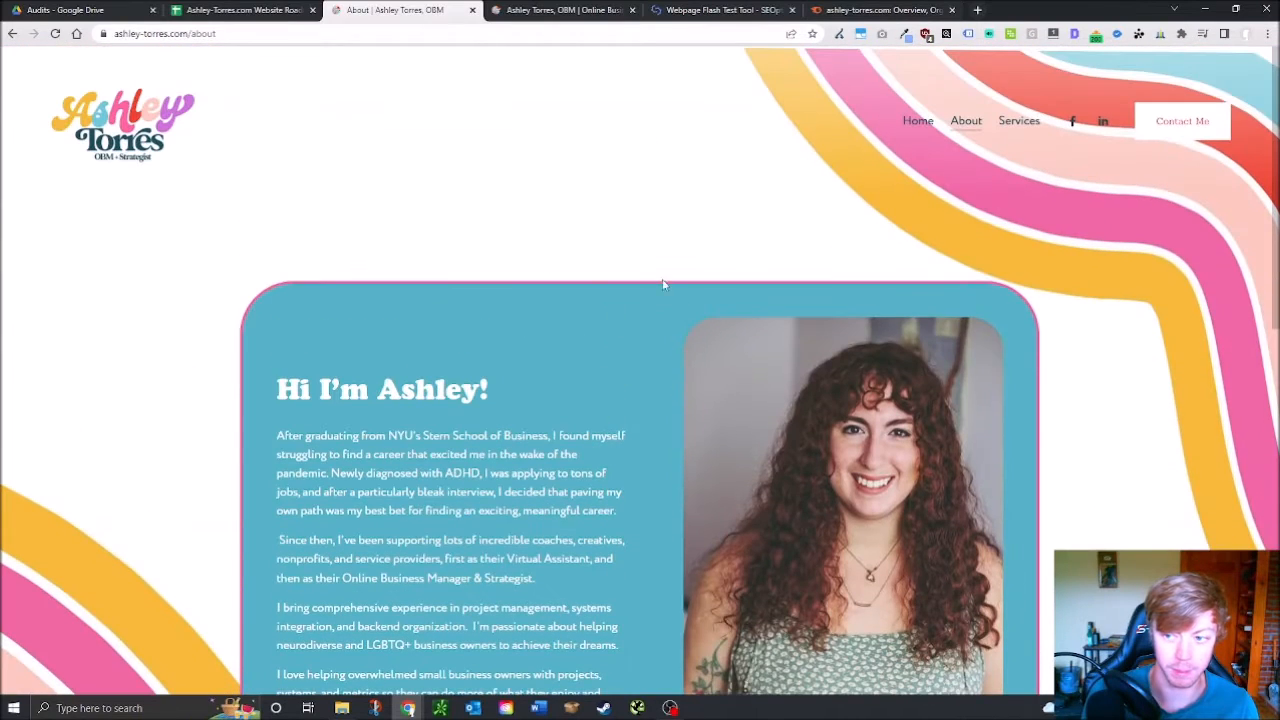
scroll(560, 340, "down", 3)
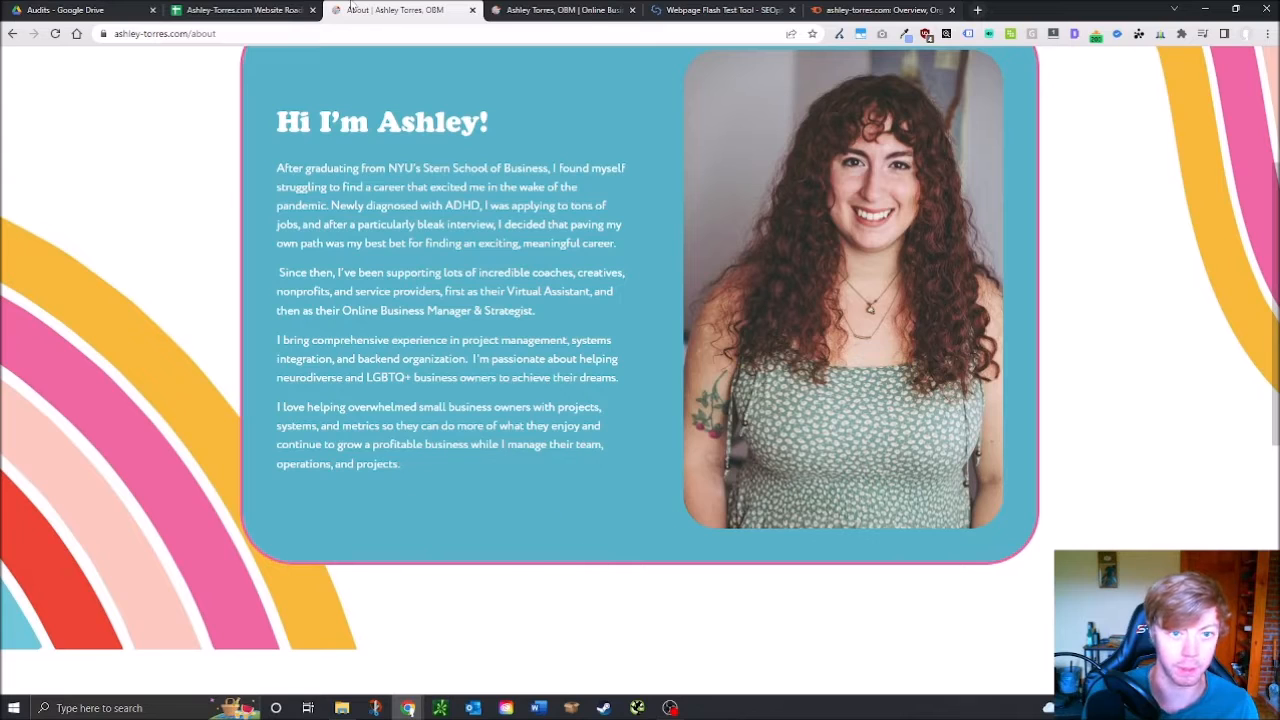
Note 'Add book a call button to about page' in F55 for About Page Exists
left_click(270, 9)
left_click(548, 477)
left_click(456, 494)
left_click(560, 480)
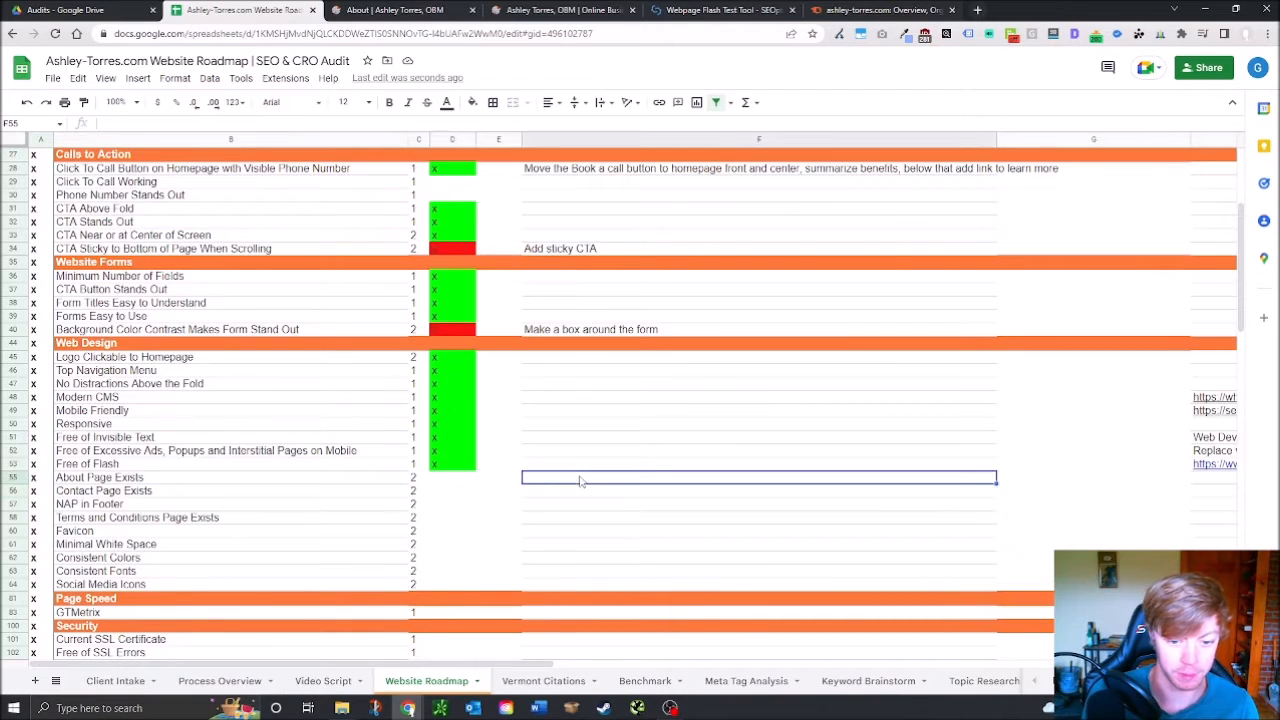
type("Add booka")
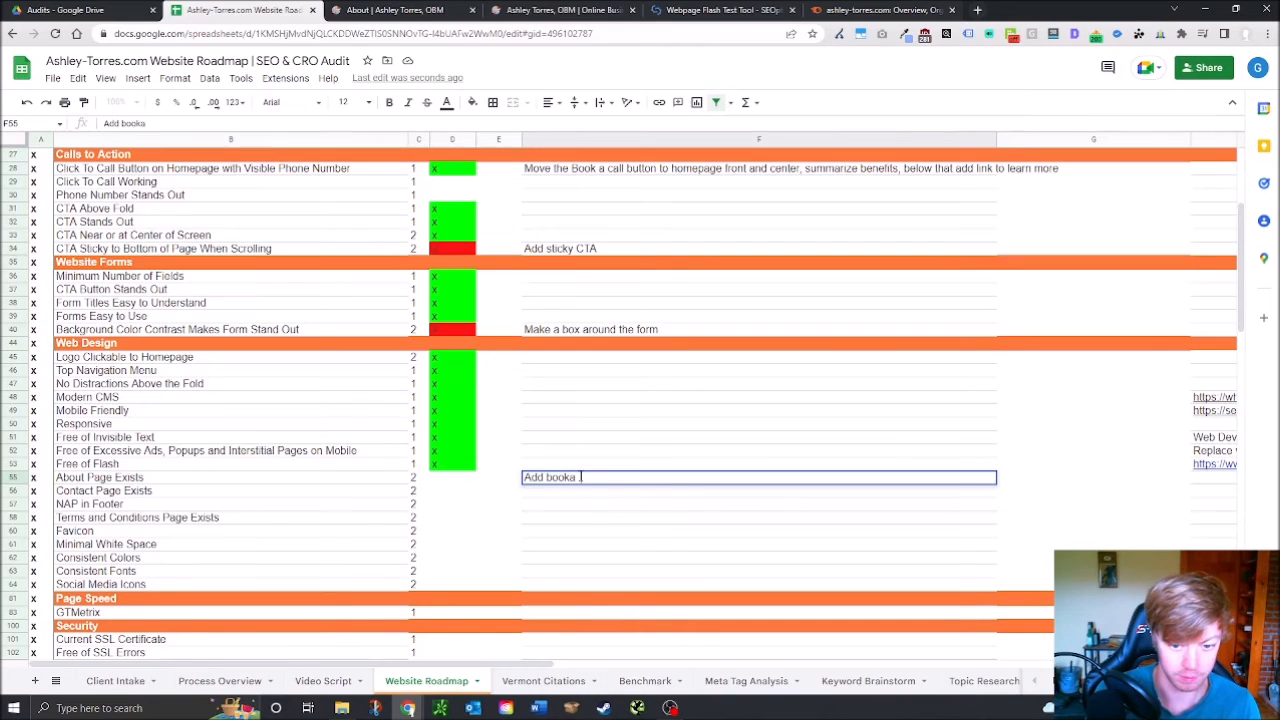
type(" call button to about page")
key("Return")
left_click(392, 10)
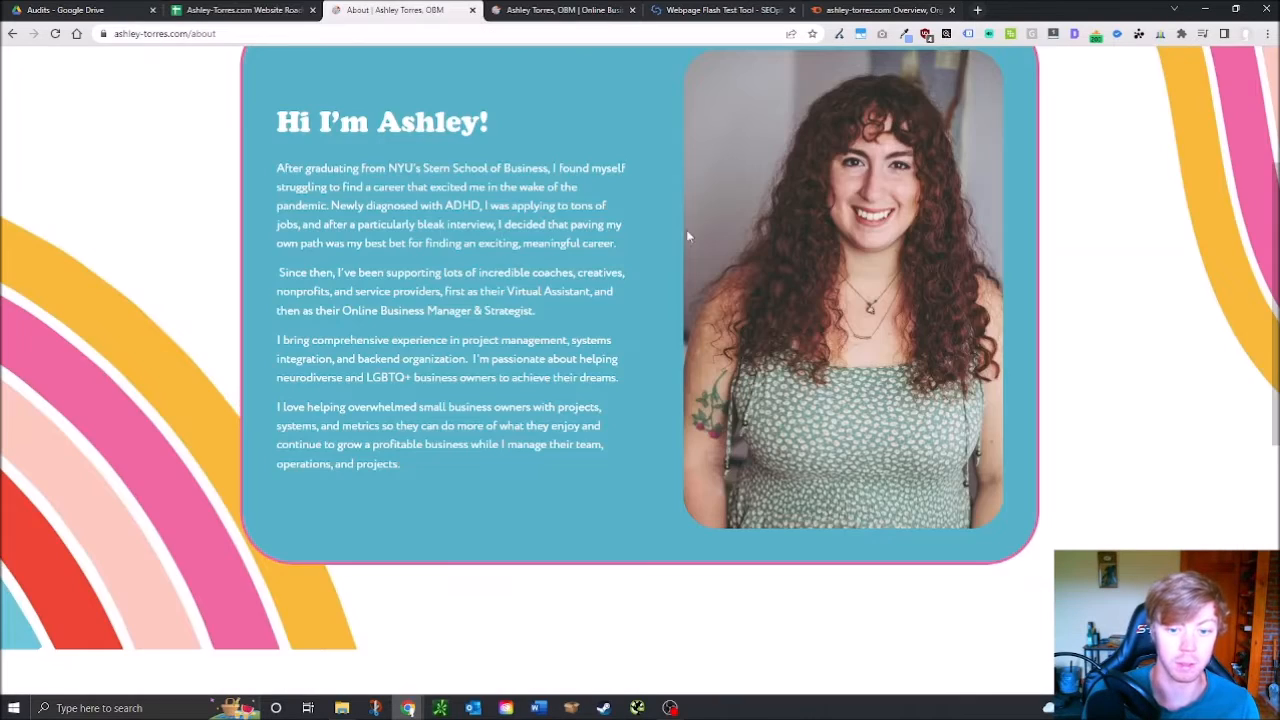
scroll(700, 480, "down", 5)
scroll(801, 512, "up", 8)
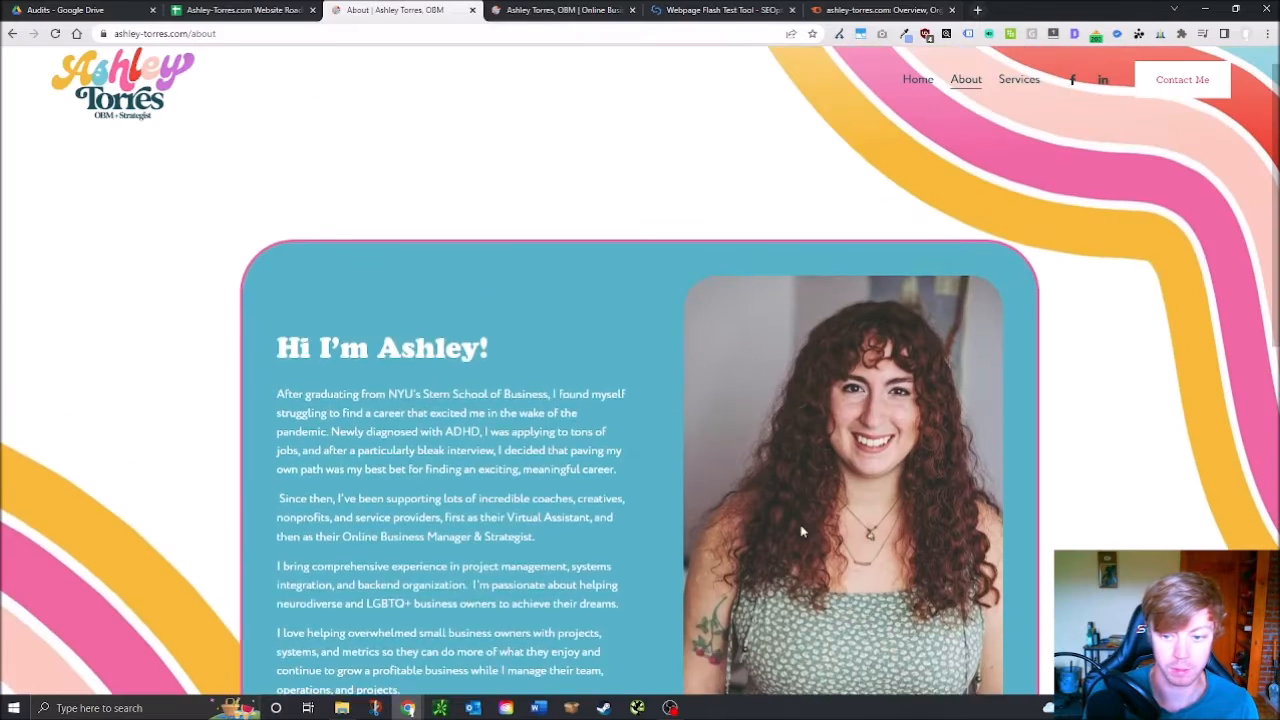
Open the site's Contact Me page and scroll through it
left_click(1182, 120)
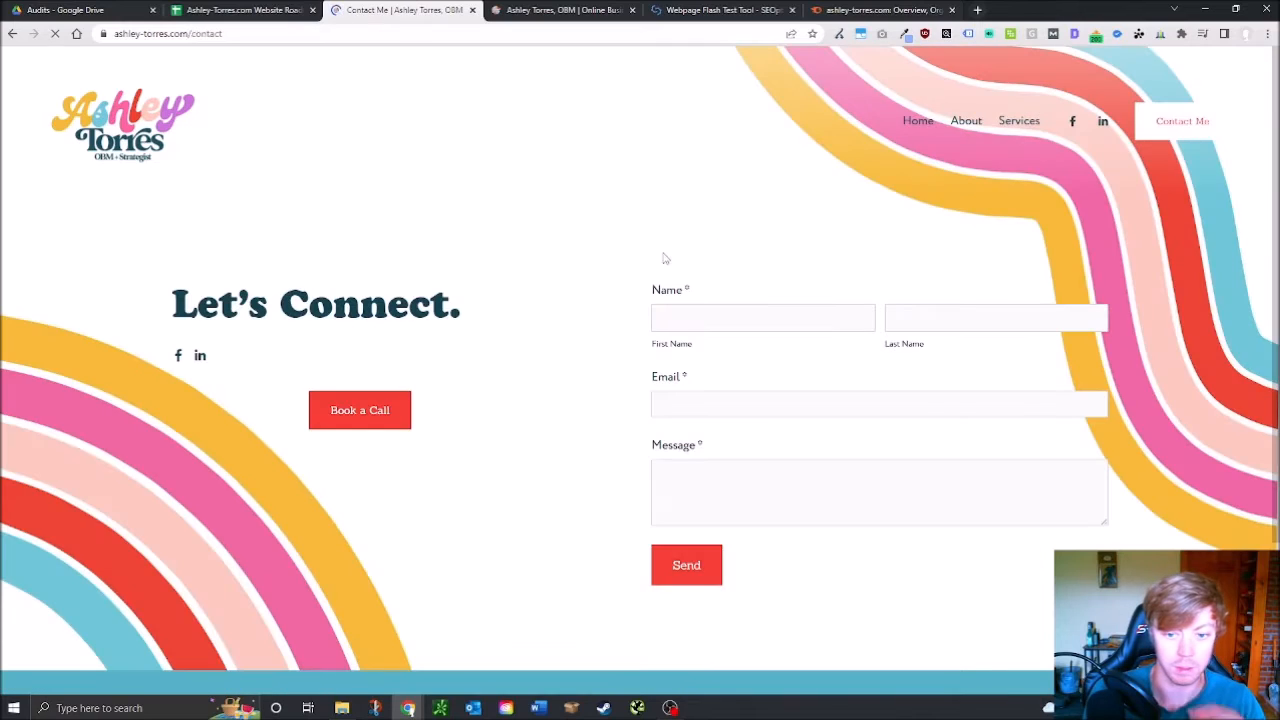
scroll(421, 243, "down", 2)
scroll(421, 243, "up", 1)
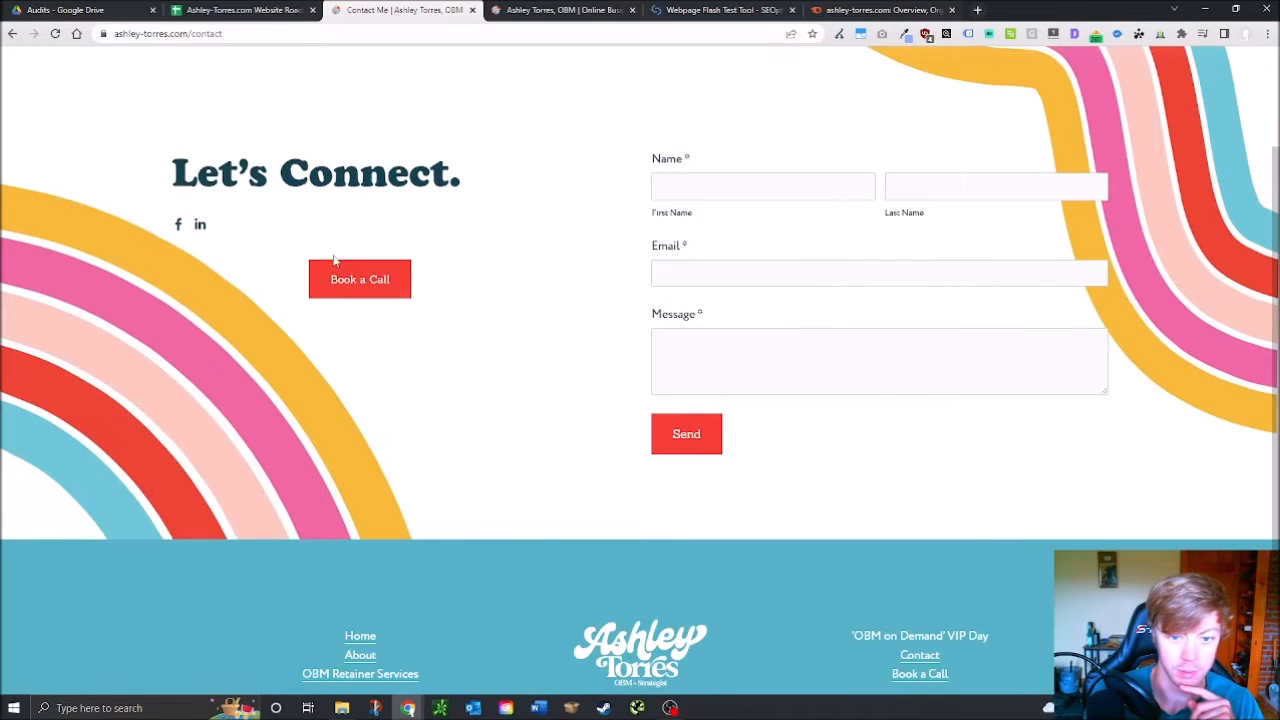
scroll(500, 555, "down", 1)
scroll(470, 560, "up", 3)
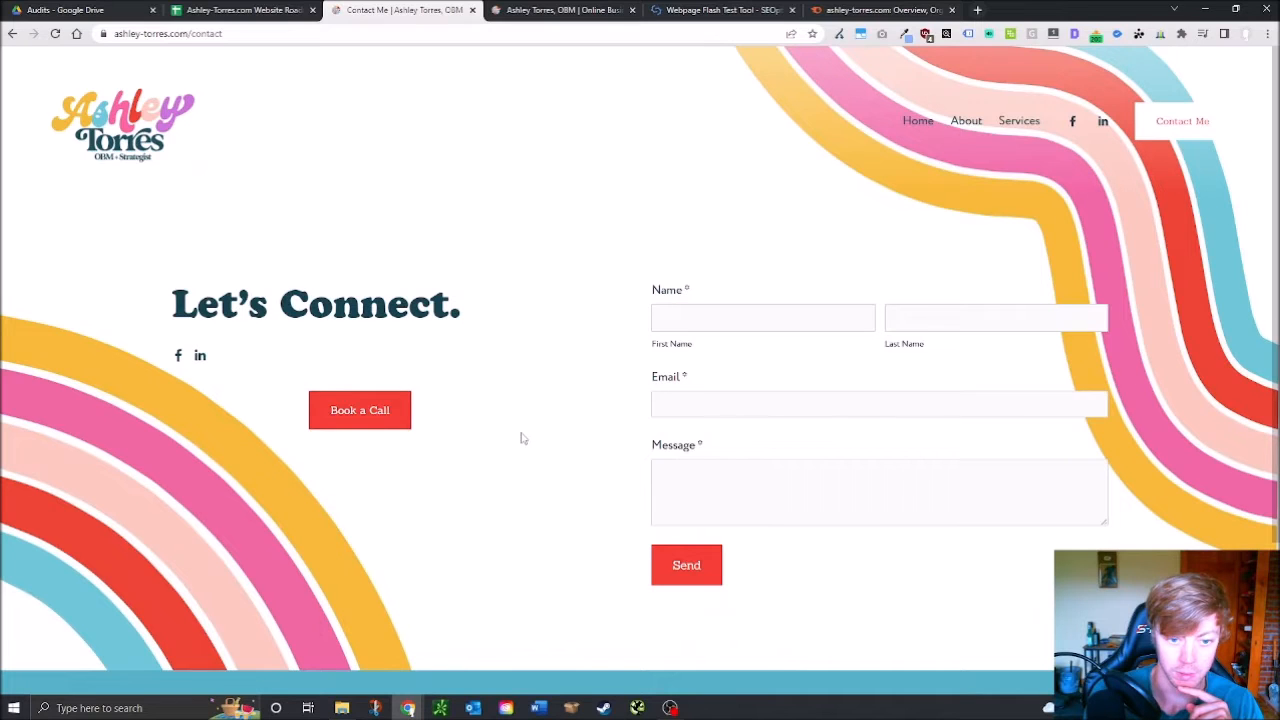
scroll(521, 438, "down", 2)
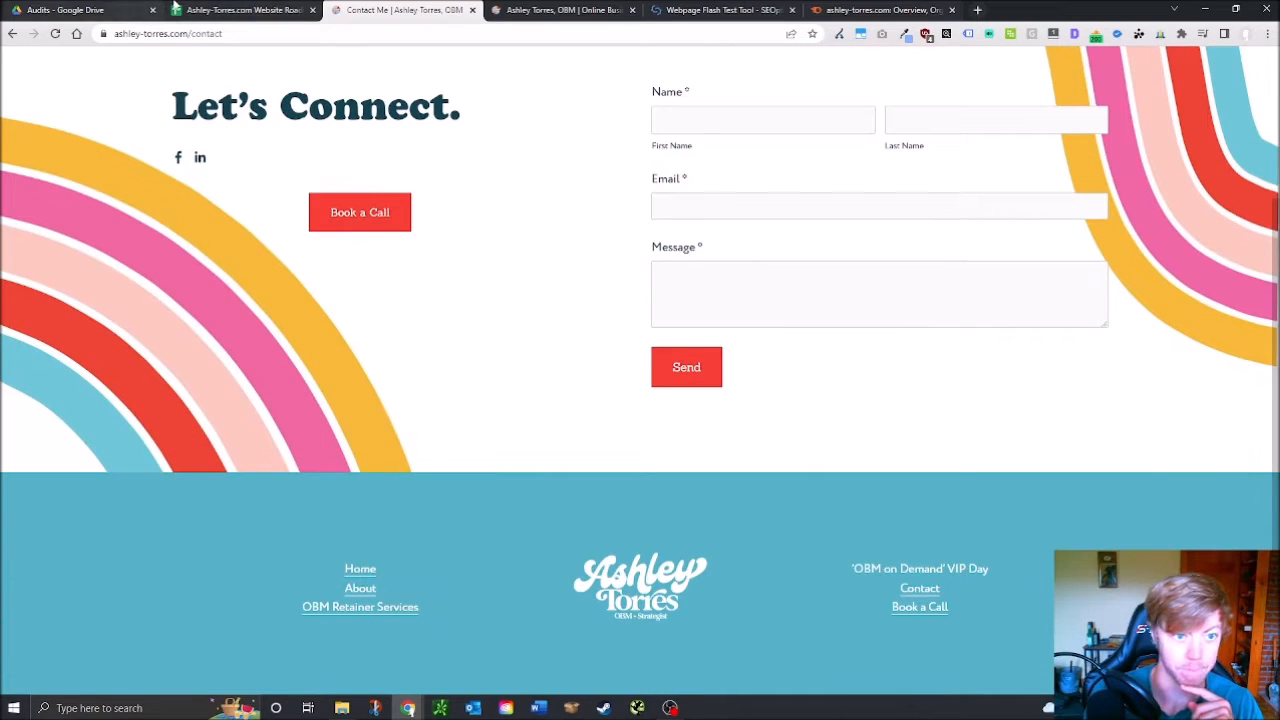
Mark Contact Page Exists passed with an x in D56 of the Website Roadmap sheet
left_click(128, 11)
left_click(250, 13)
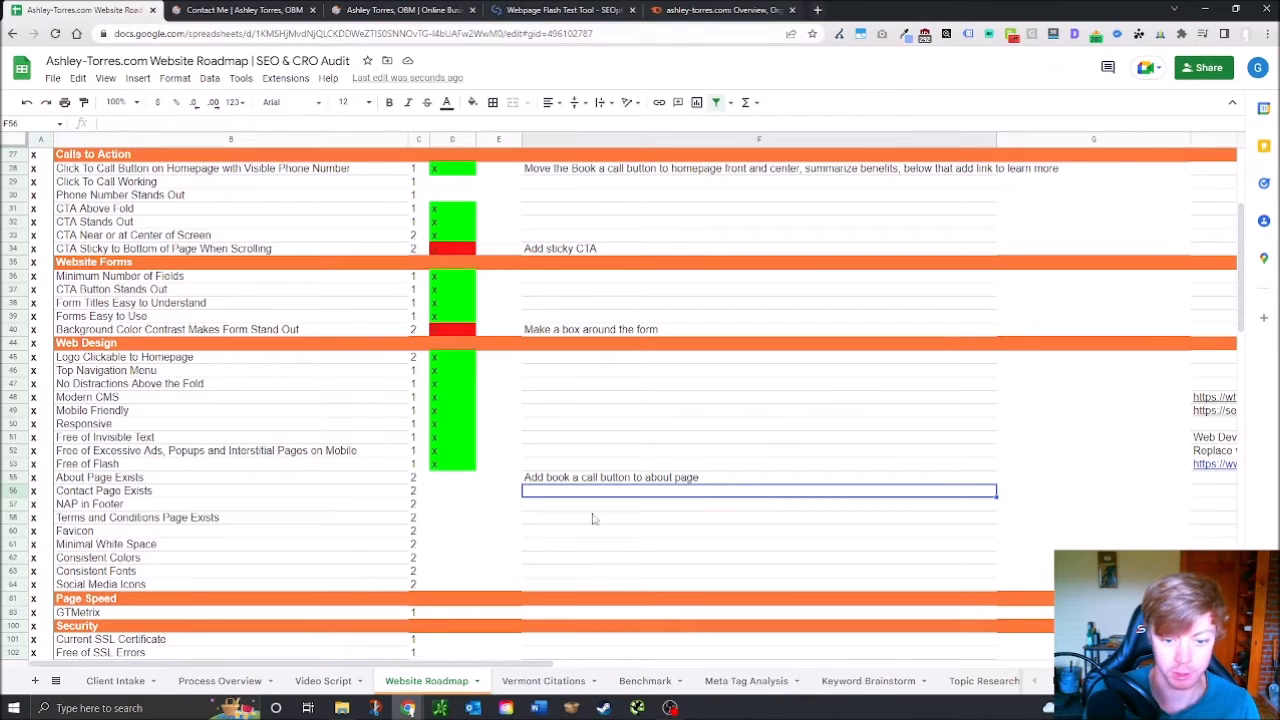
left_click(448, 494)
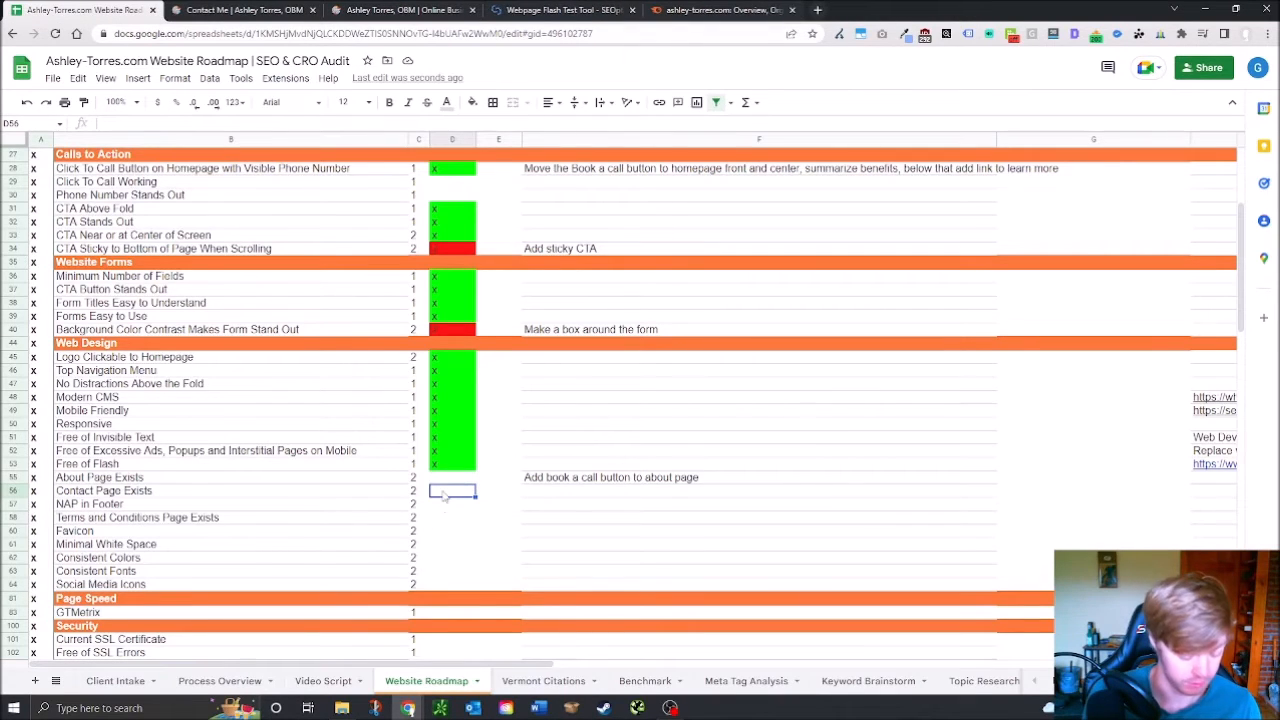
type("x")
key("Return")
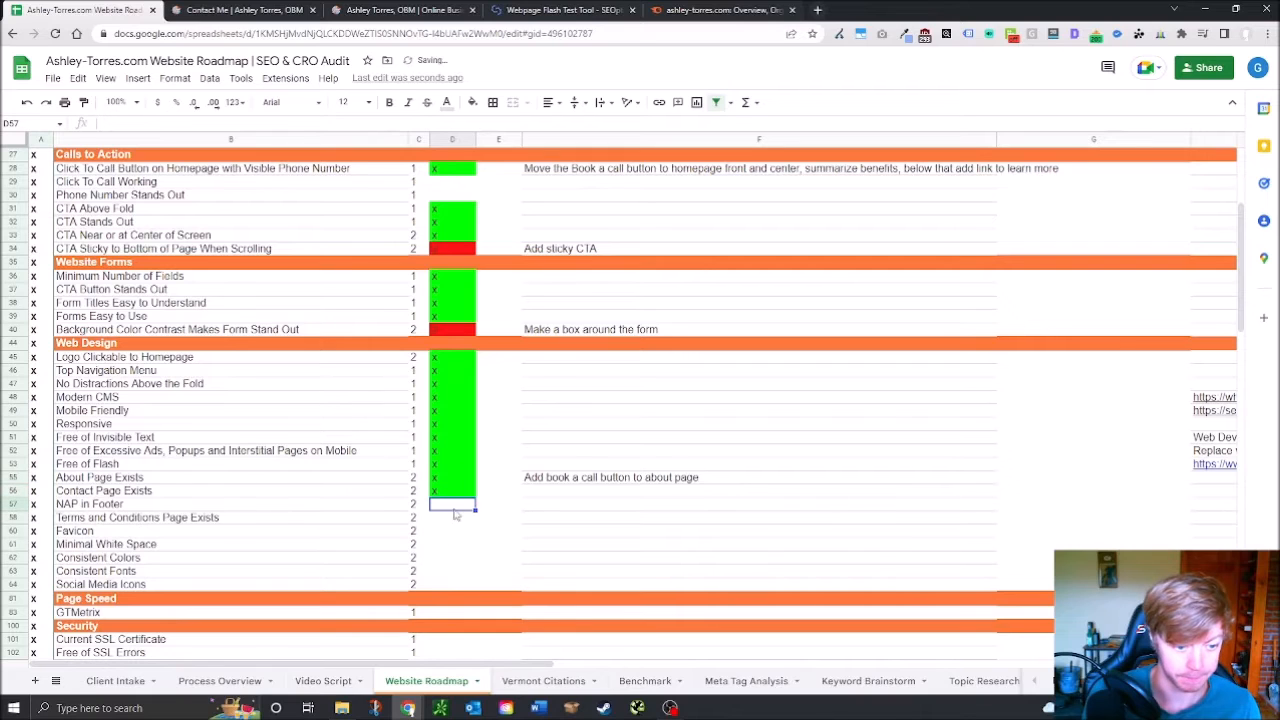
left_click(384, 8)
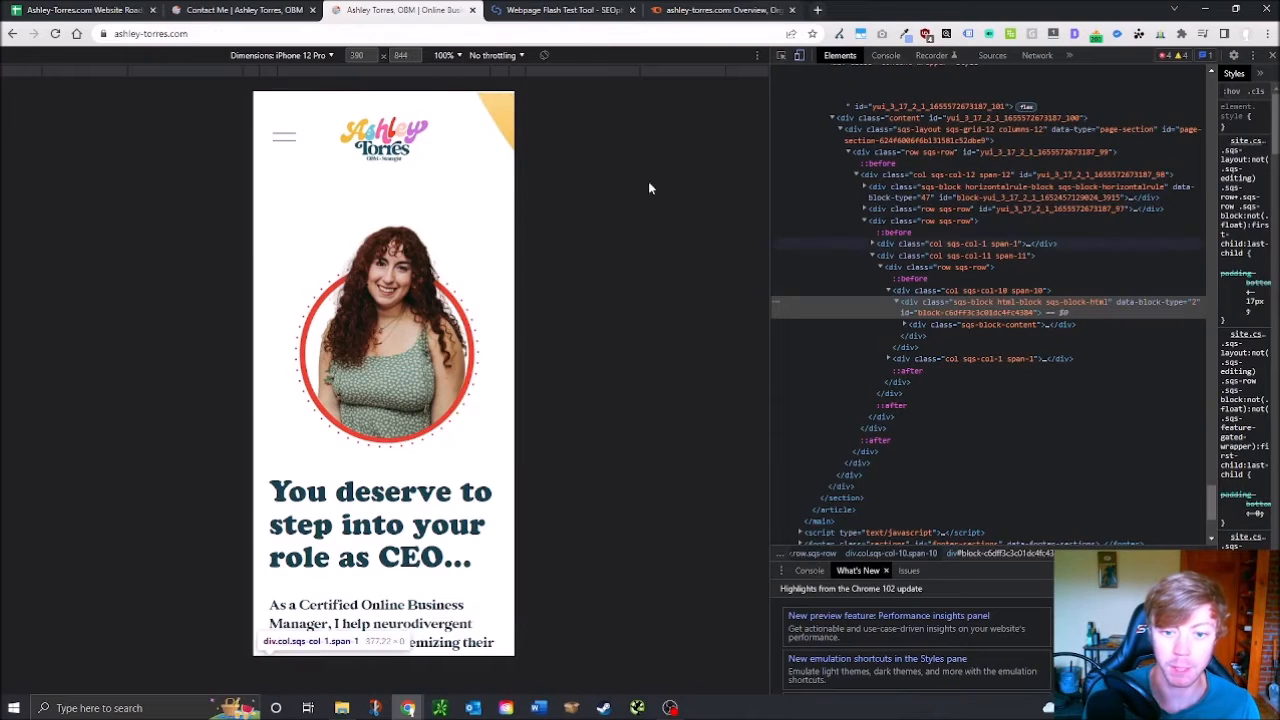
left_click(320, 9)
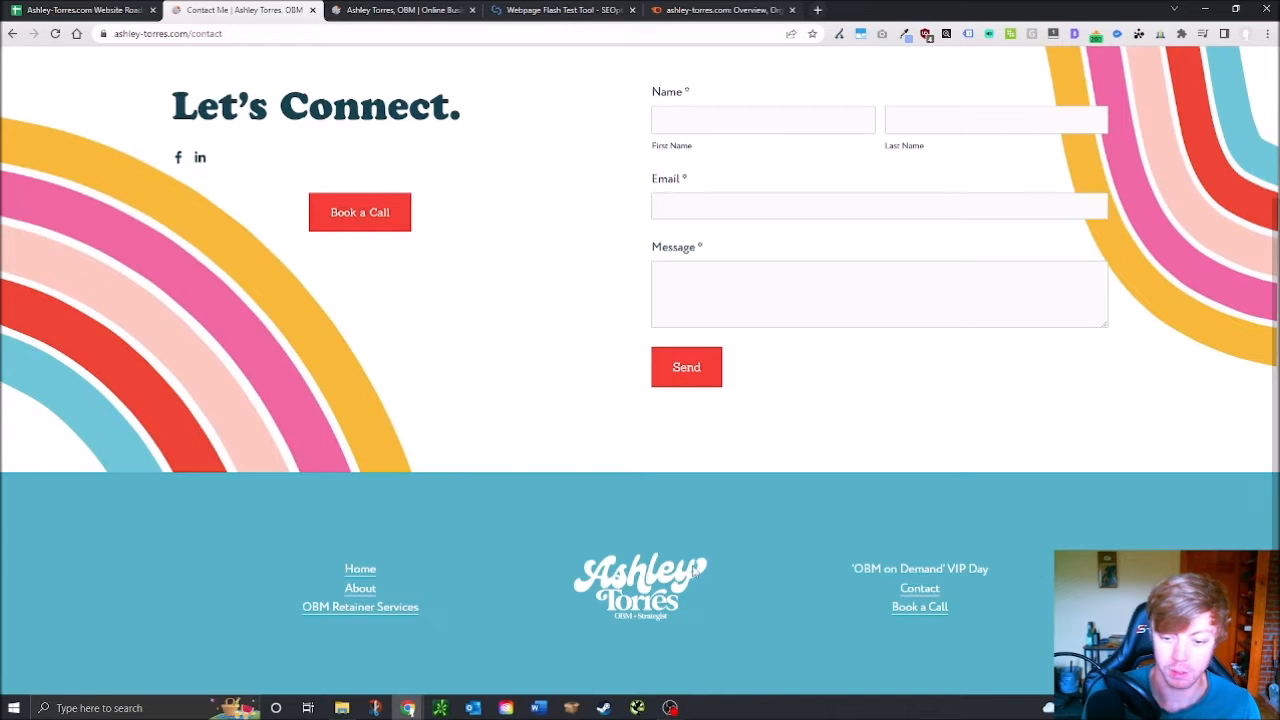
Check the contact page footer and leave D57 empty so NAP in Footer fails red
scroll(888, 531, "up", 2)
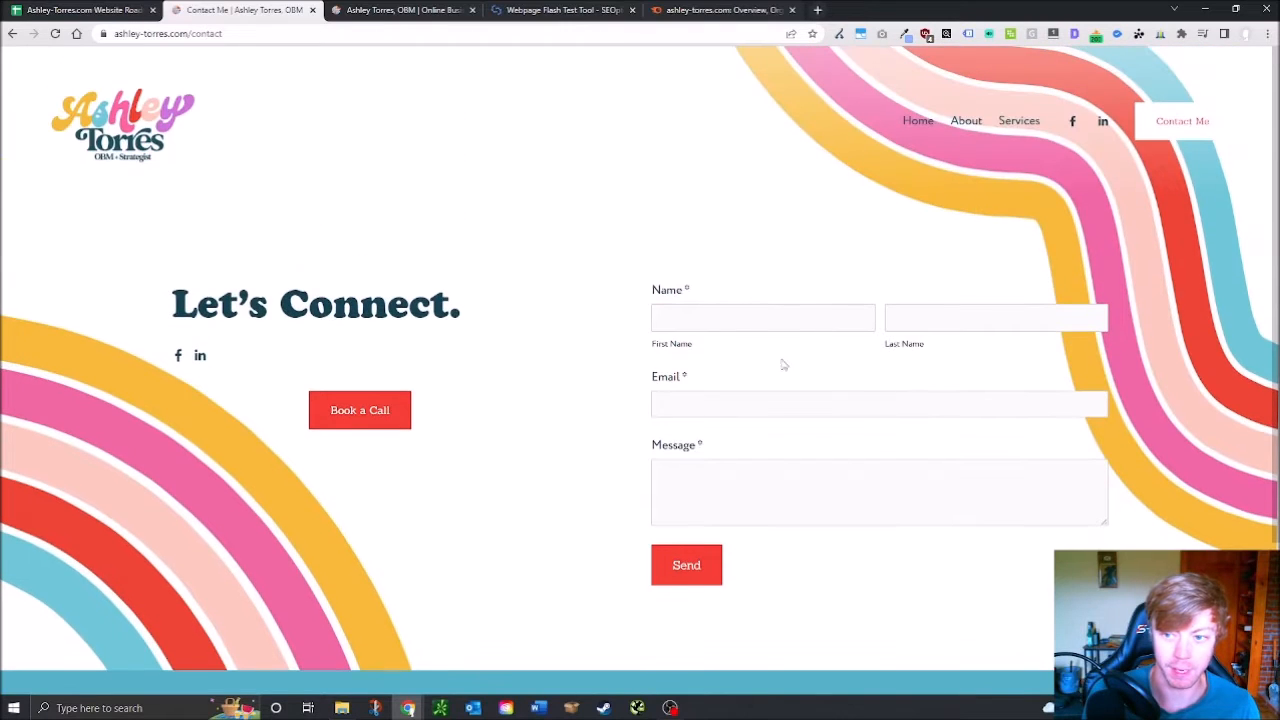
scroll(906, 416, "down", 2)
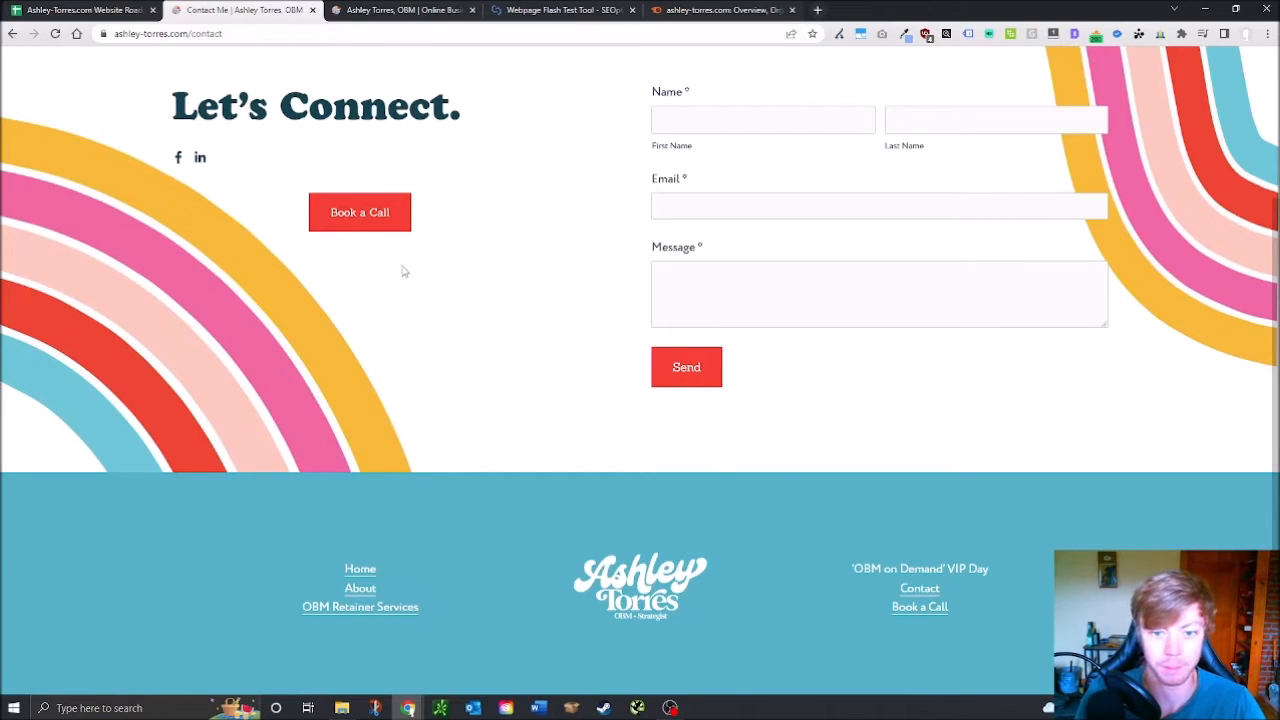
scroll(479, 394, "up", 2)
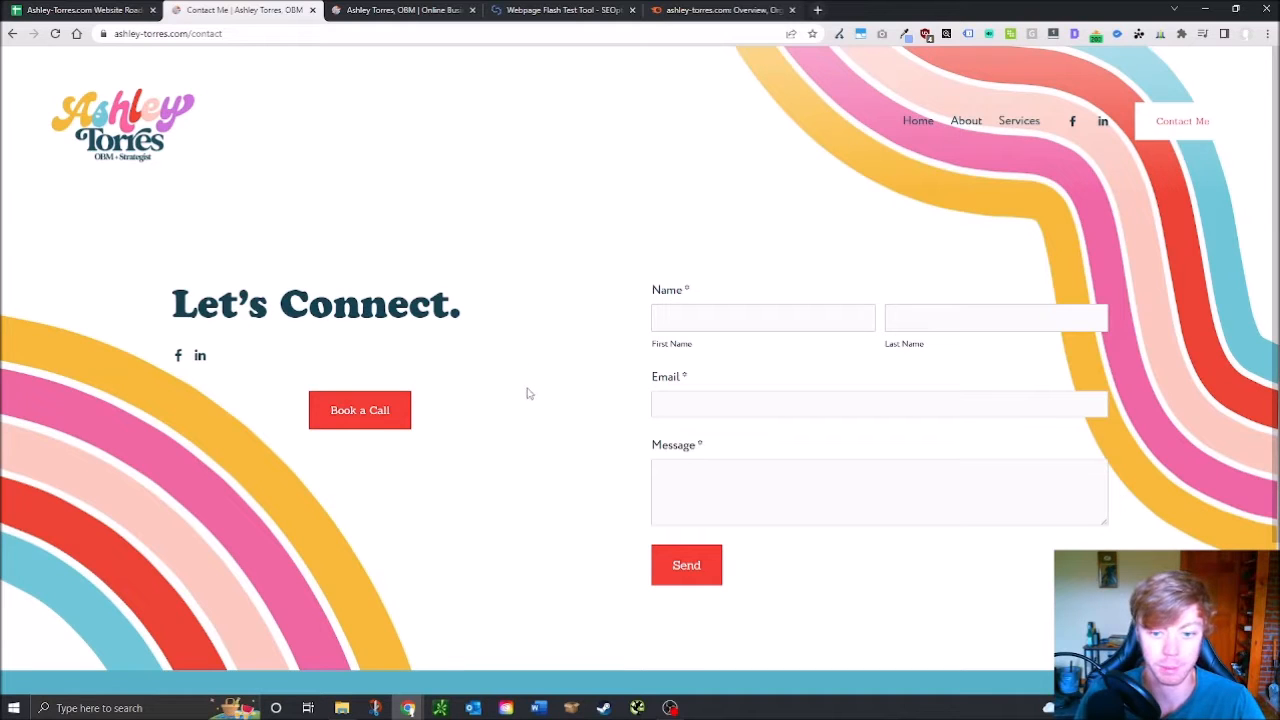
scroll(1049, 340, "down", 2)
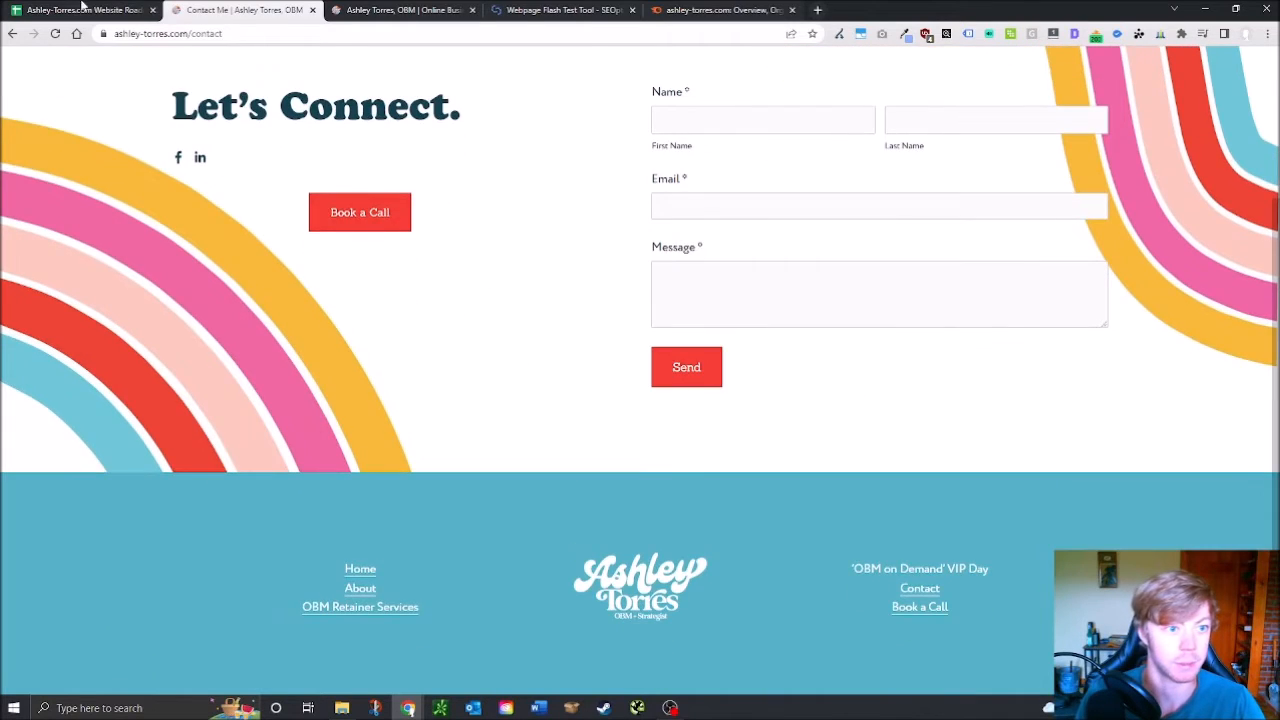
left_click(82, 11)
type("x")
key("BackSpace")
key("Return")
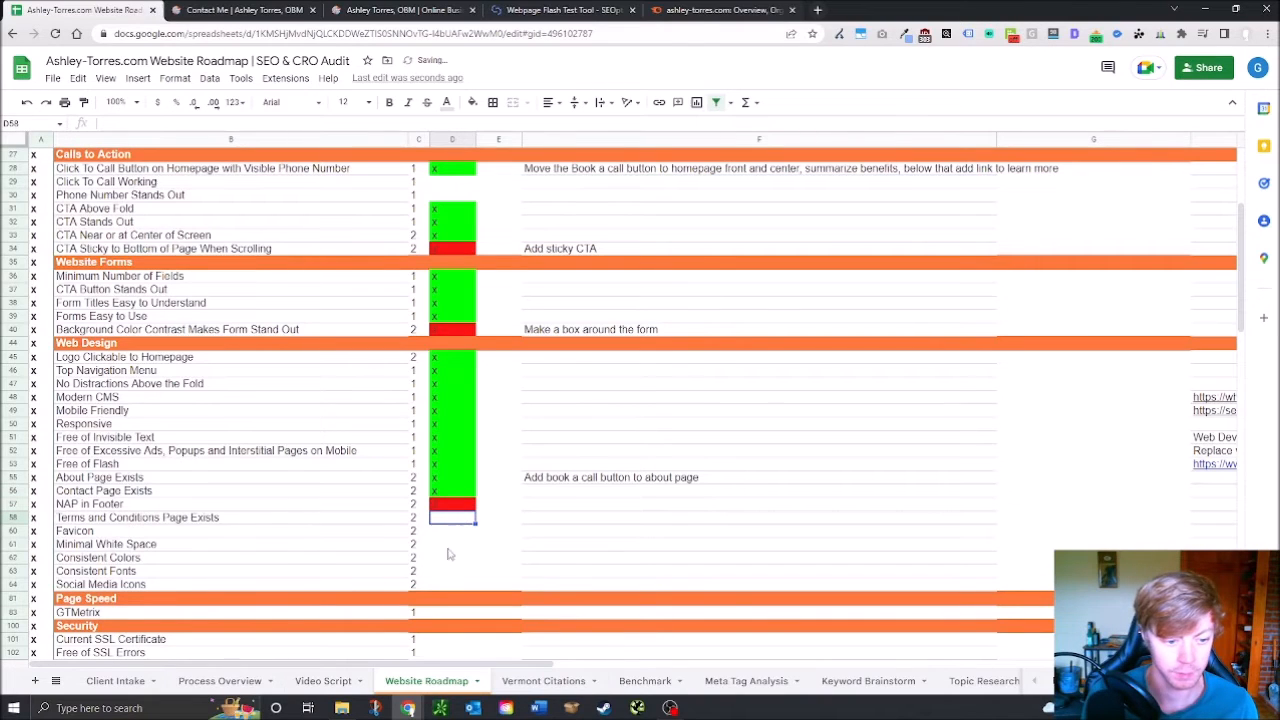
left_click(180, 9)
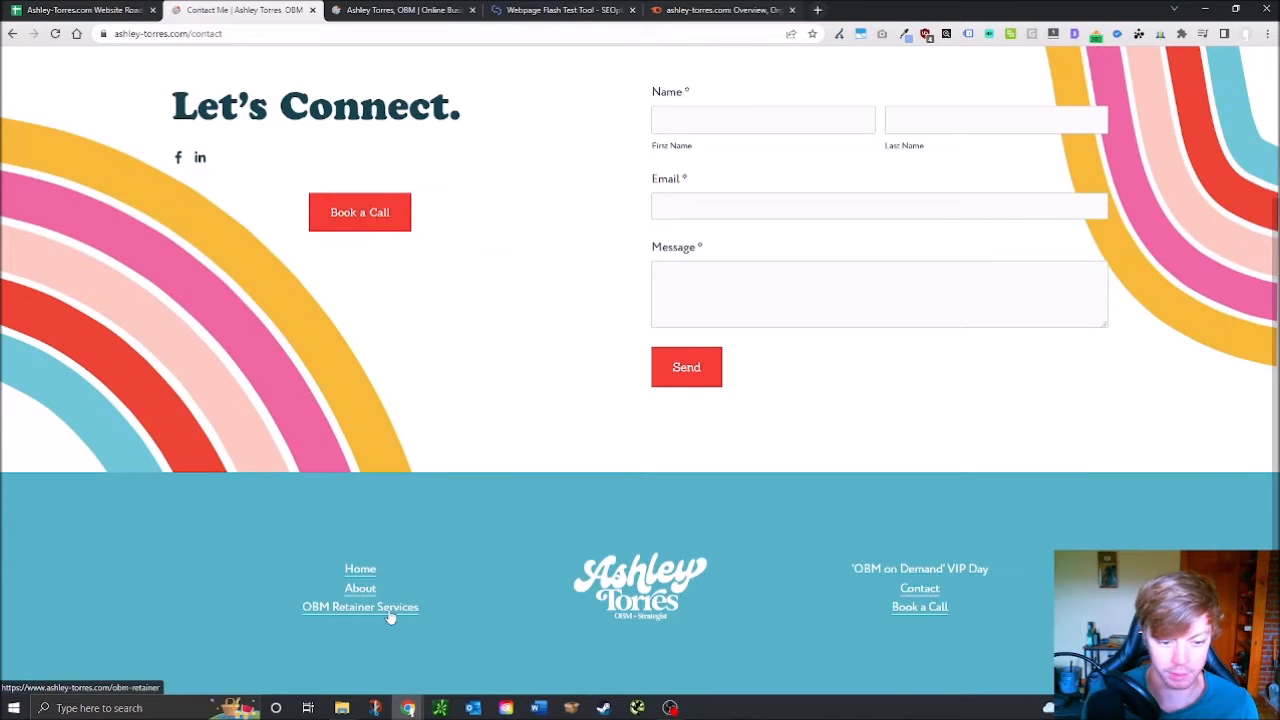
Clear a stray x entered in D58, leaving it blank
left_click(105, 6)
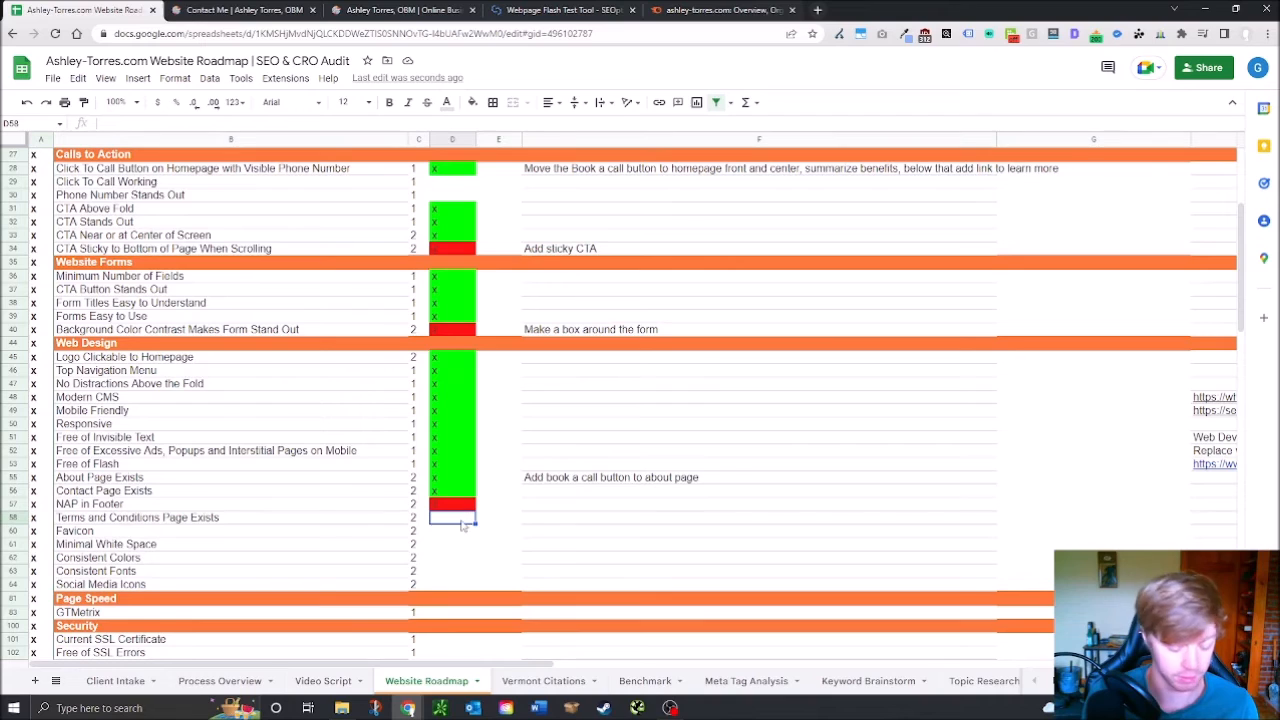
type("x")
key("Return")
left_click(456, 522)
key("Delete")
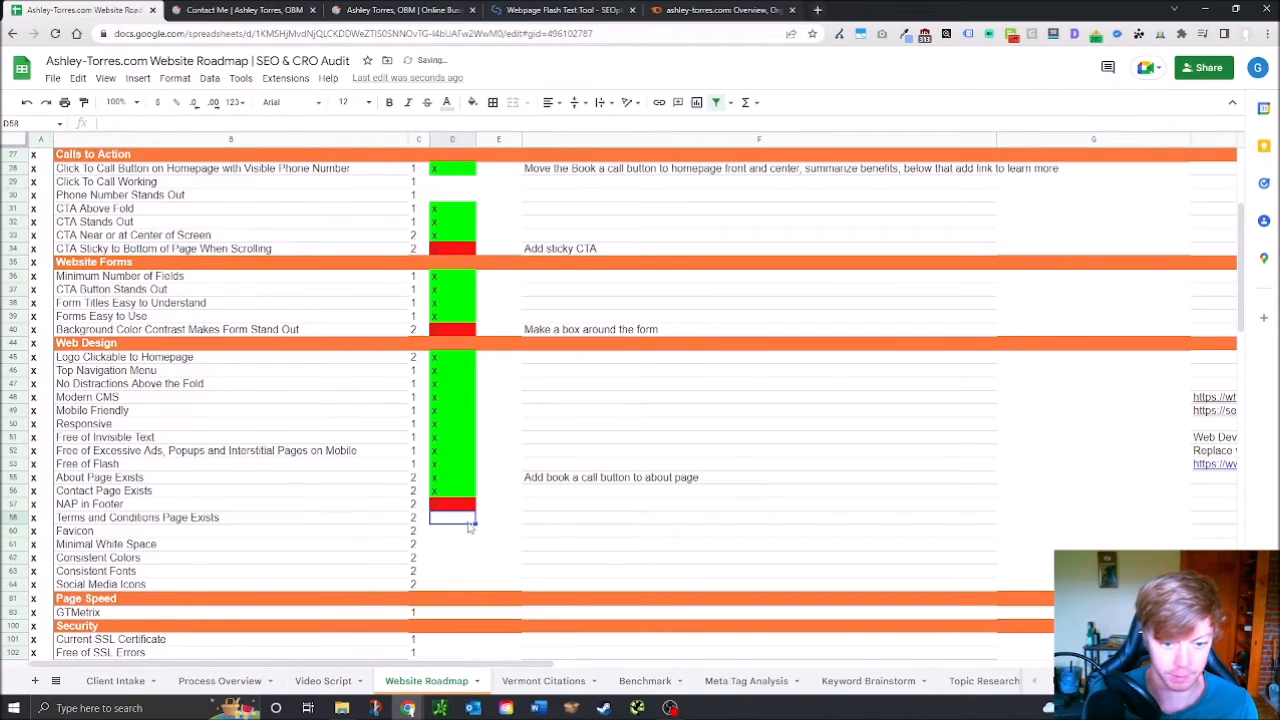
left_click(450, 544)
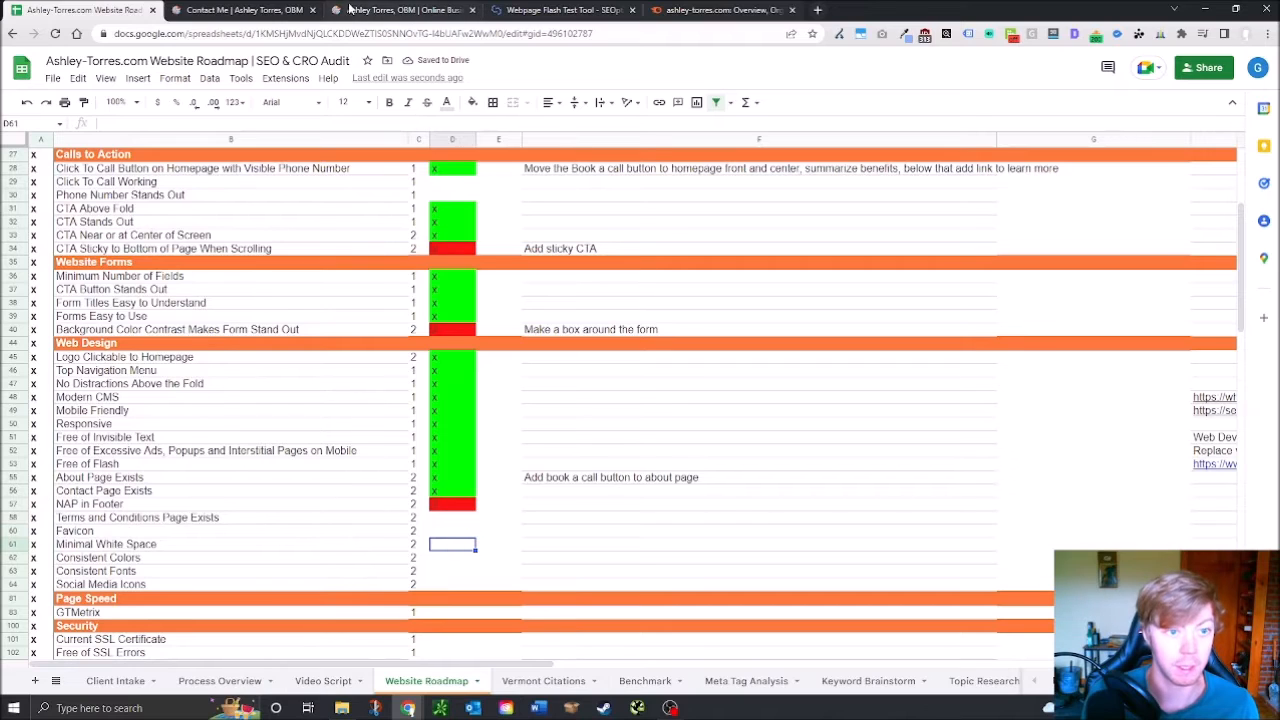
left_click(245, 10)
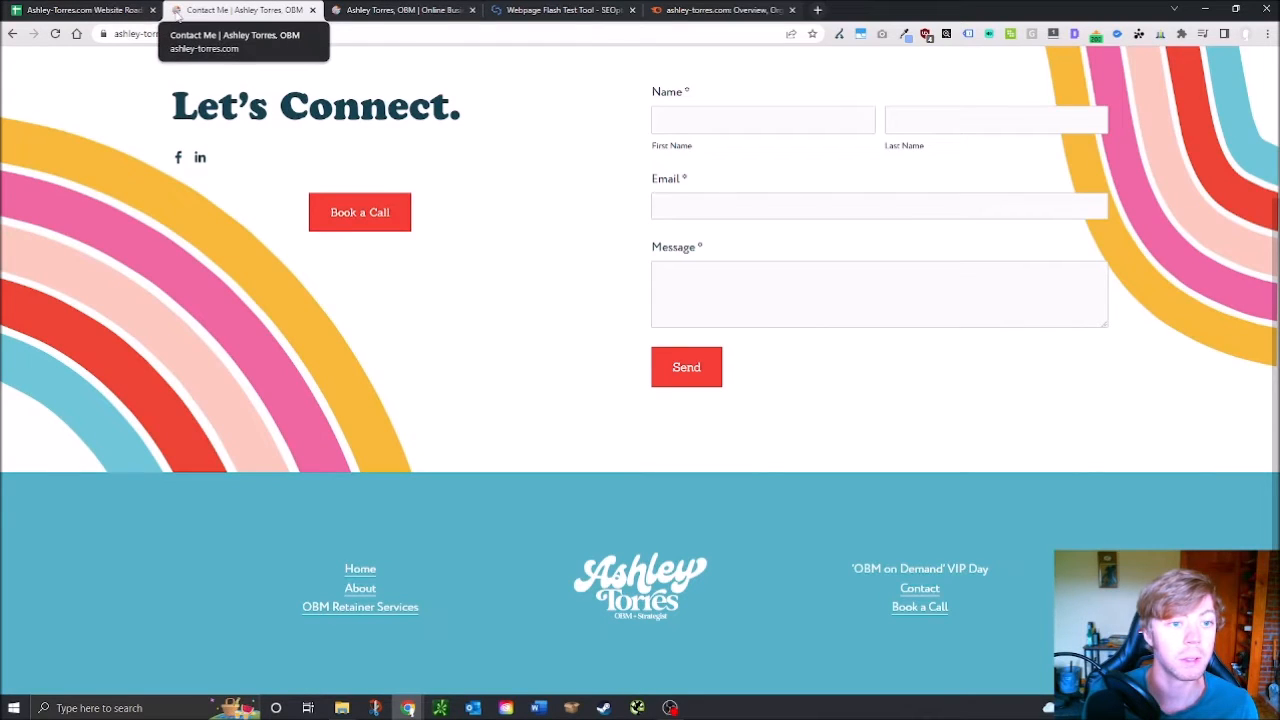
Mark Favicon passed with an x in D60, then load the ashley-torres.com homepage via the logo
scroll(288, 490, "up", 2)
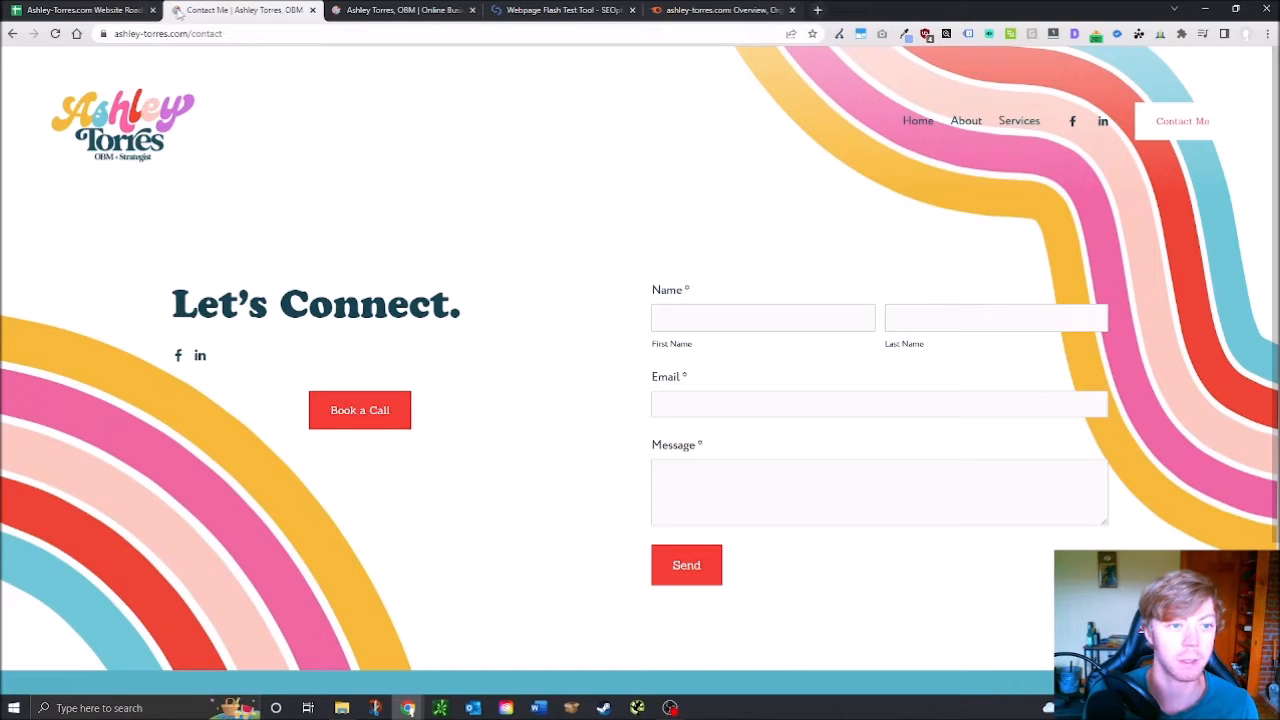
left_click(100, 10)
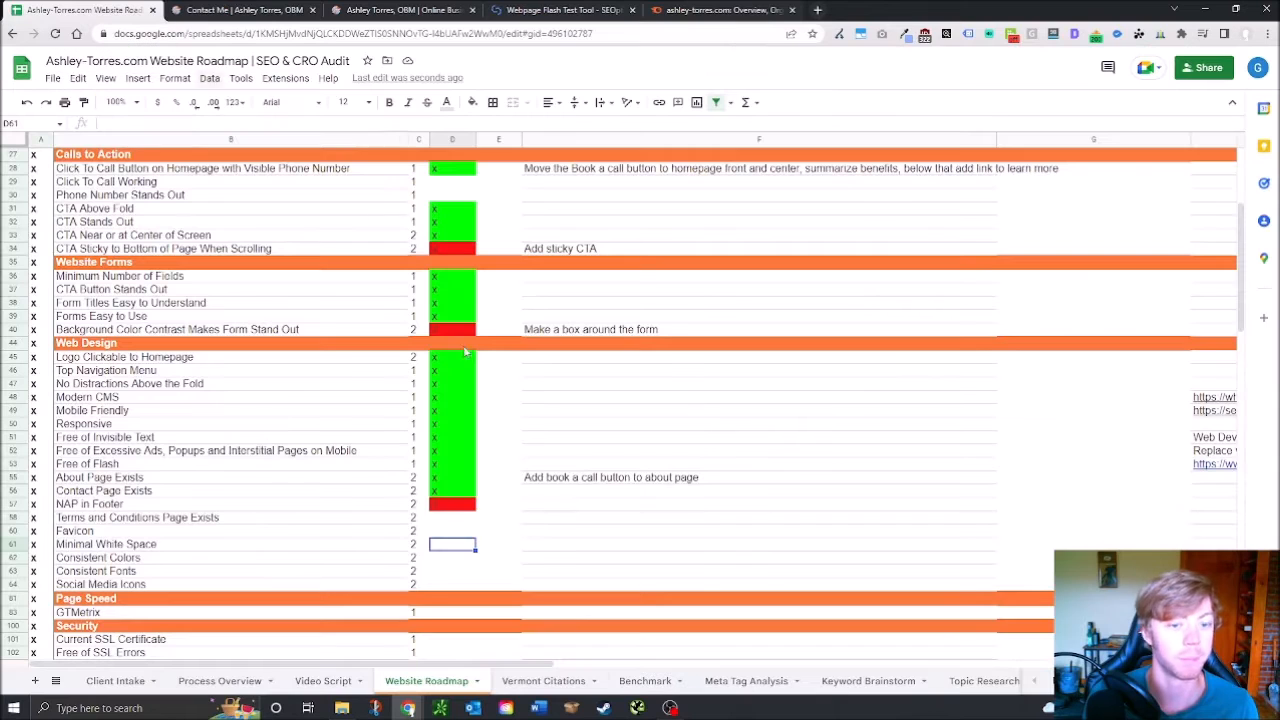
left_click(450, 532)
type("x")
key("Return")
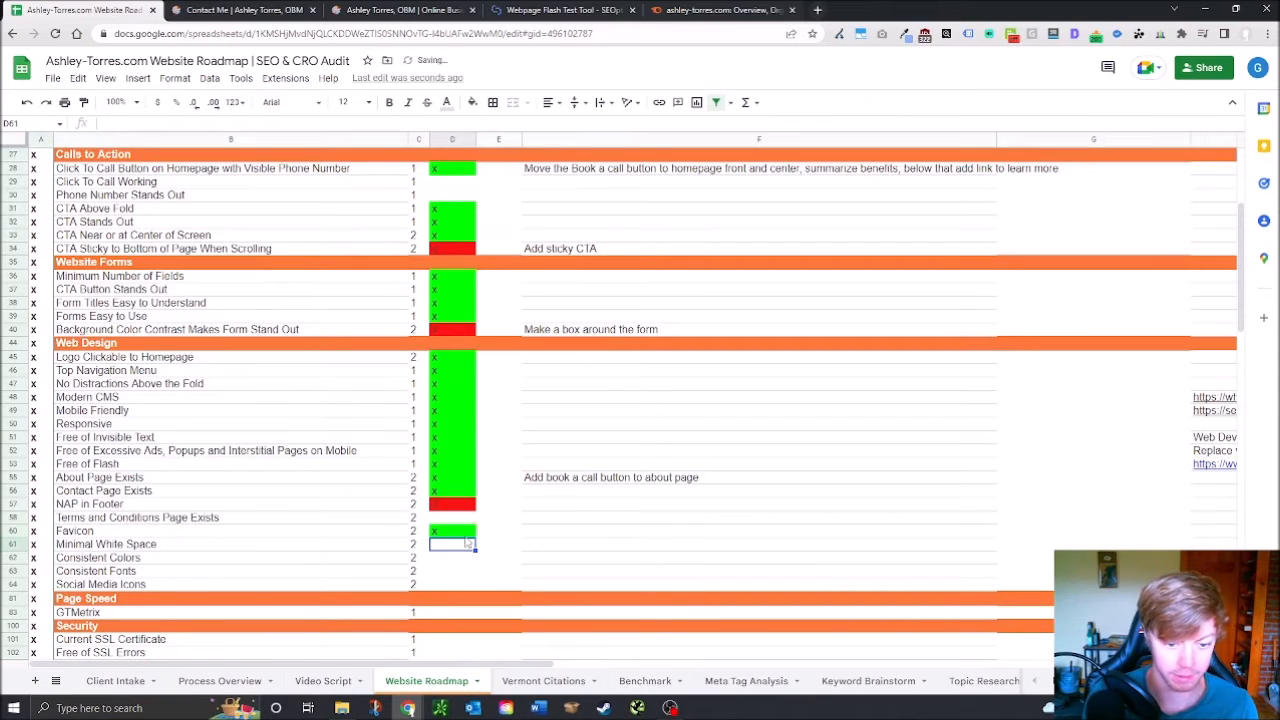
left_click(285, 7)
left_click(145, 130)
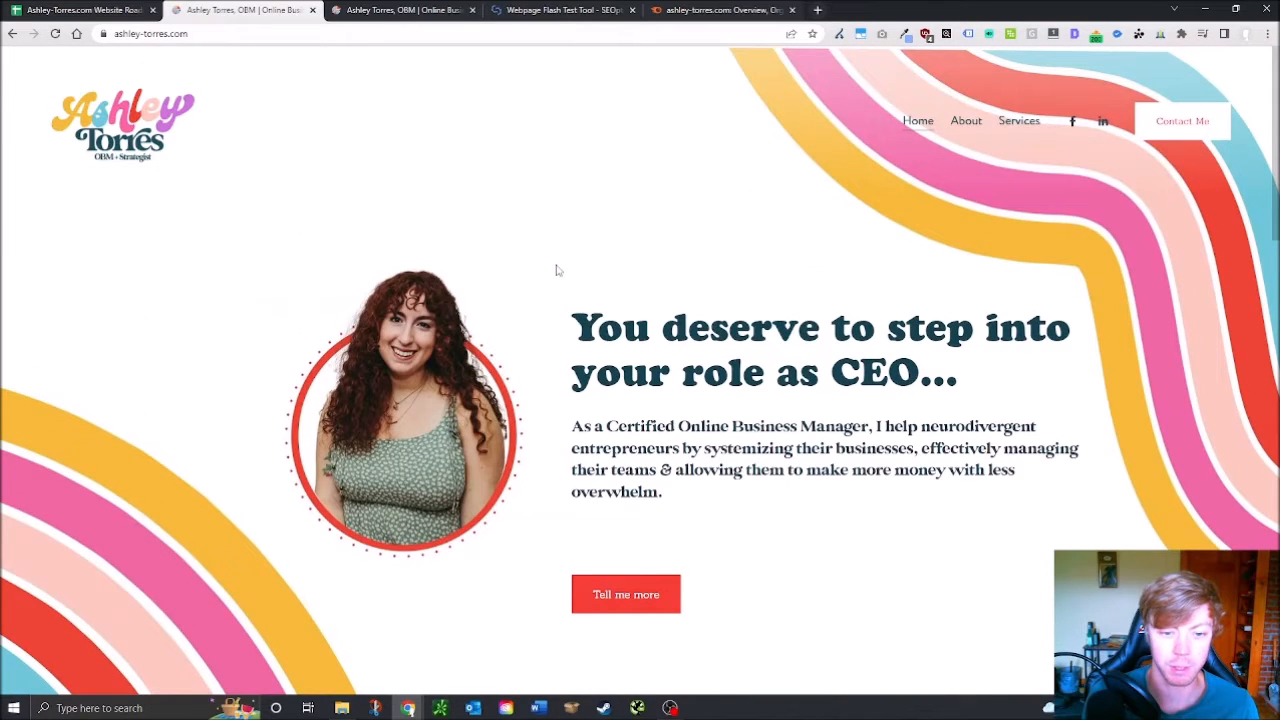
Scroll through the homepage's hero and services sections, then go back to the audit sheet
scroll(558, 270, "down", 4)
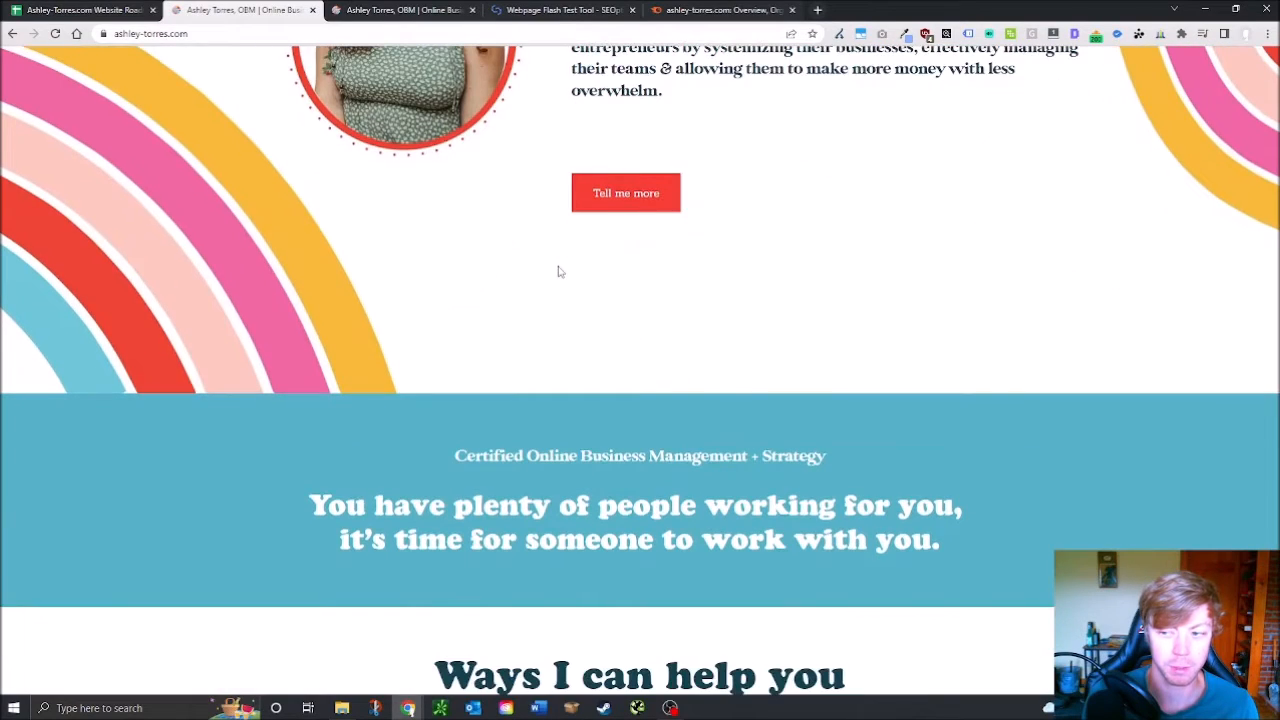
scroll(558, 270, "down", 1)
scroll(638, 285, "down", 11)
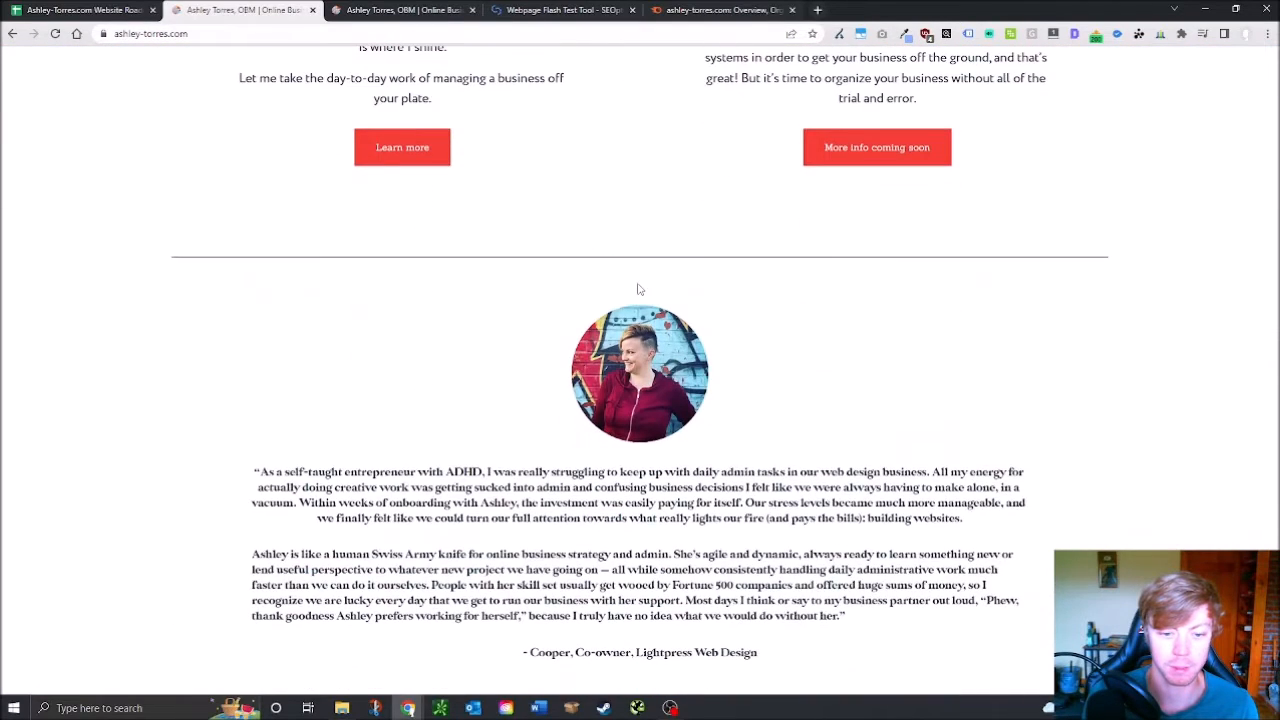
scroll(638, 289, "down", 2)
scroll(741, 335, "up", 4)
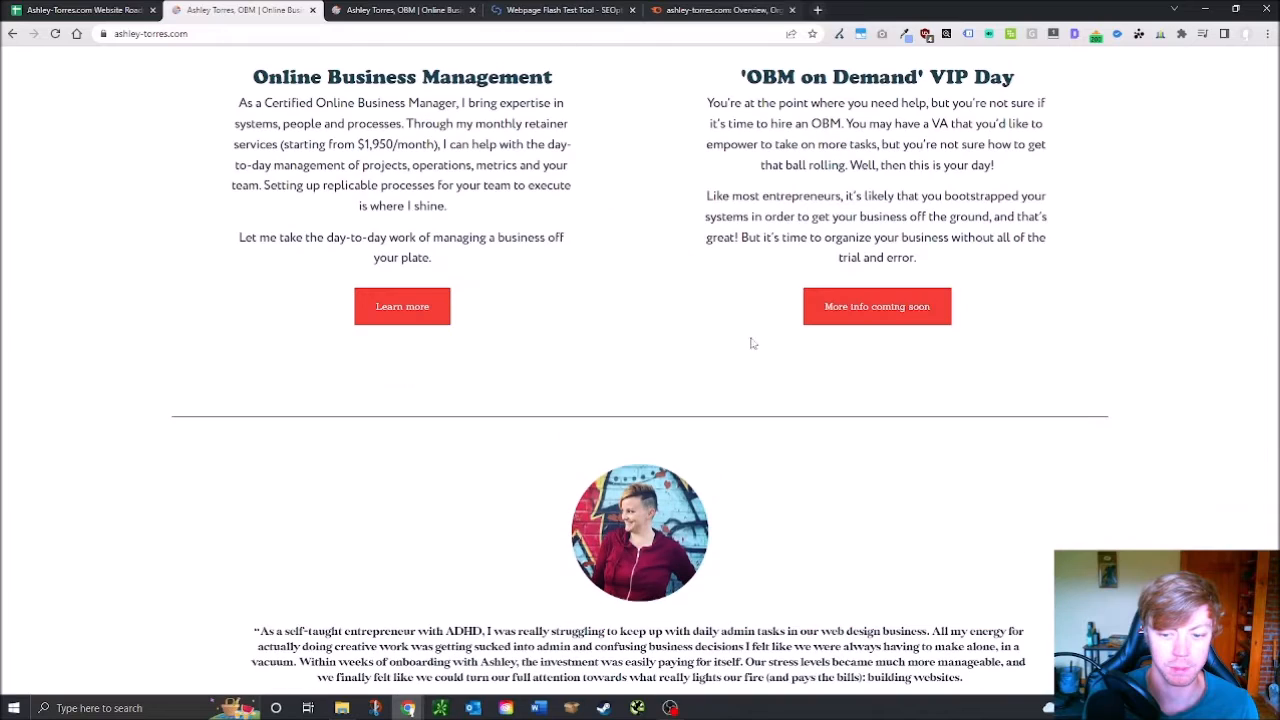
scroll(638, 307, "up", 8)
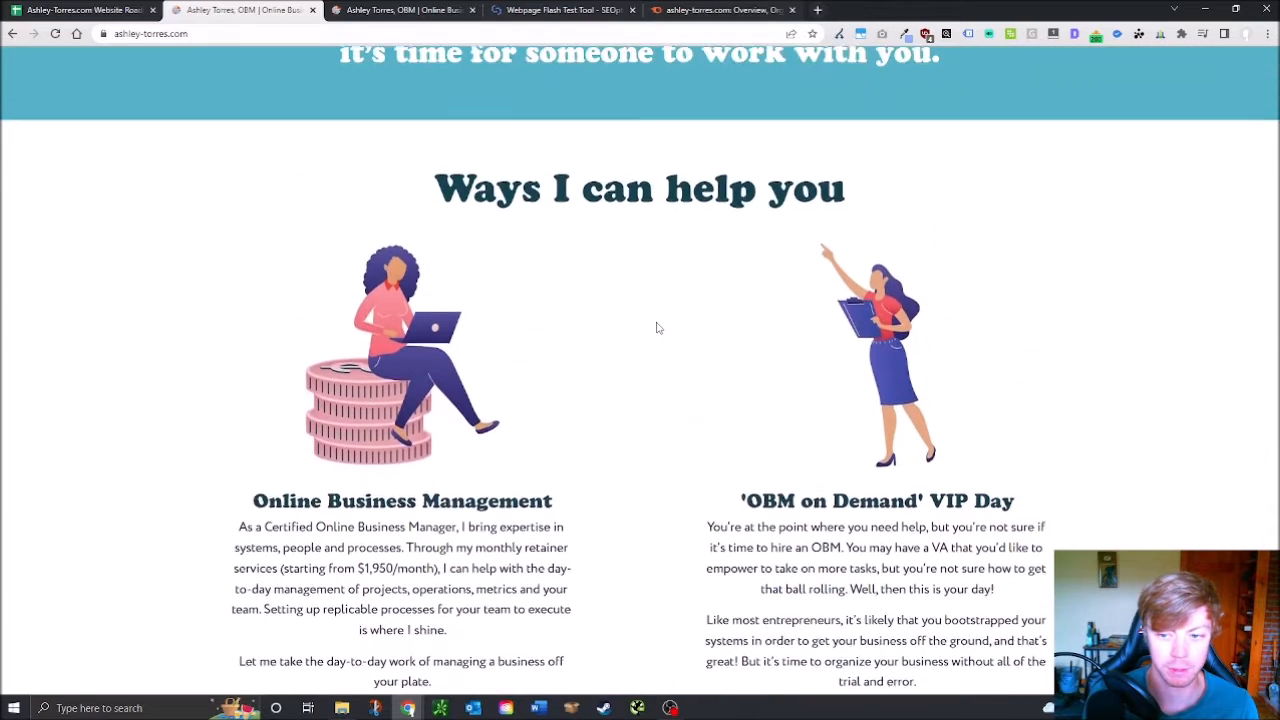
scroll(707, 327, "up", 1)
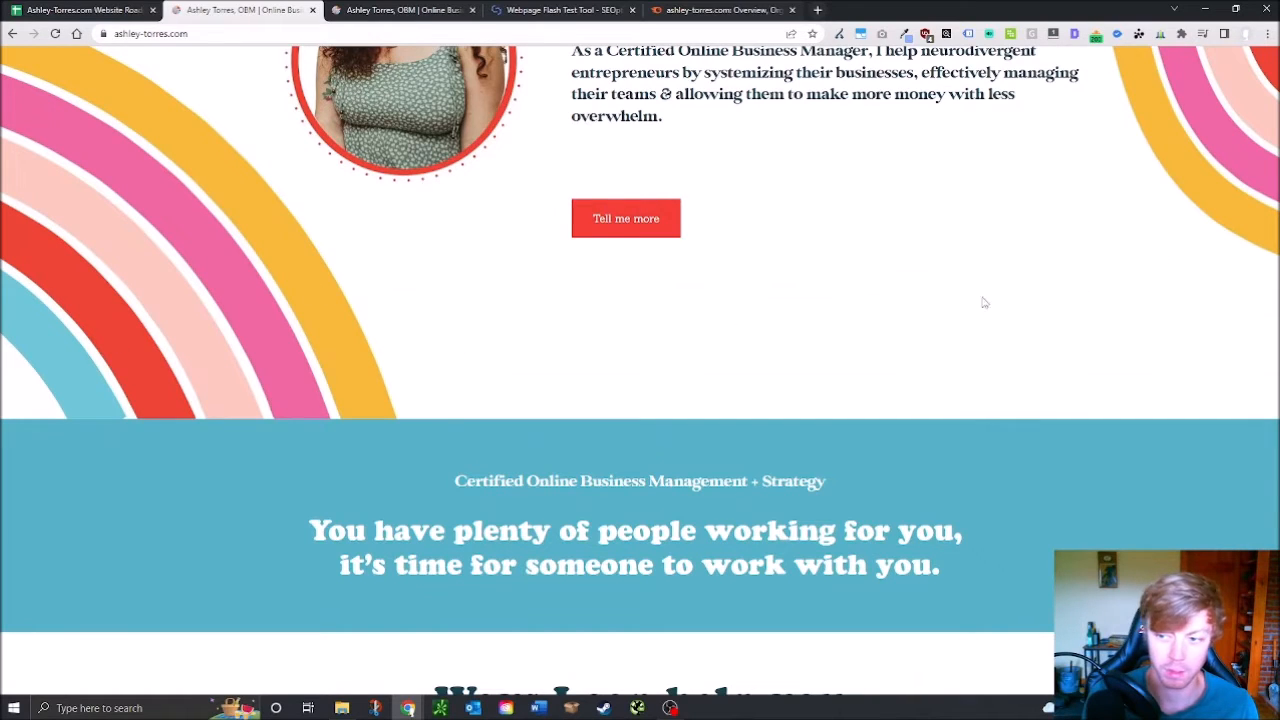
scroll(364, 423, "up", 4)
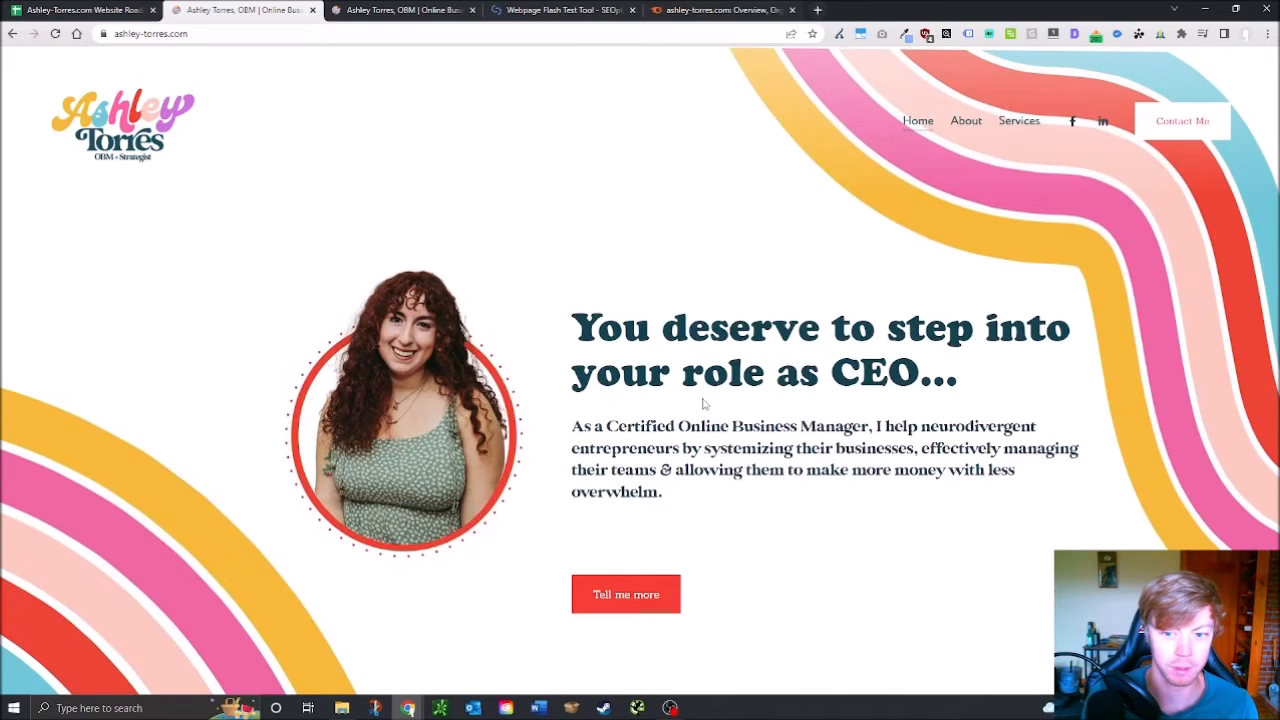
scroll(703, 403, "down", 3)
scroll(703, 403, "down", 4)
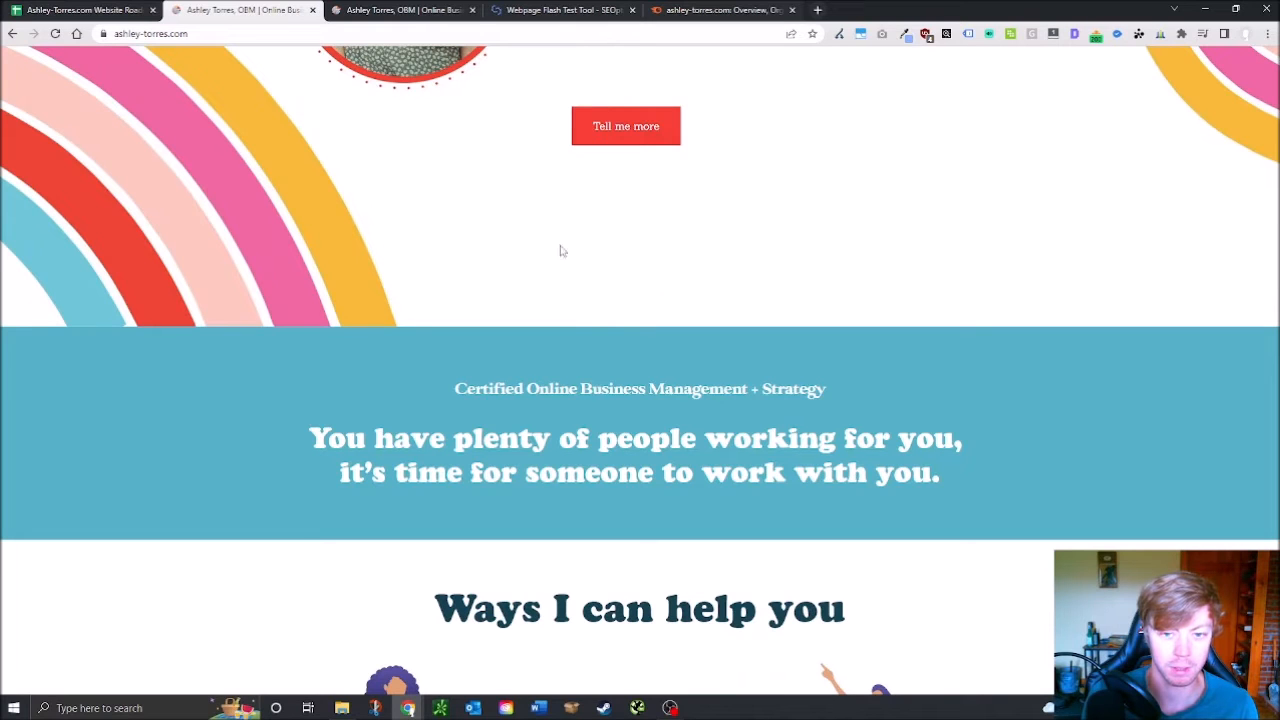
scroll(608, 424, "up", 6)
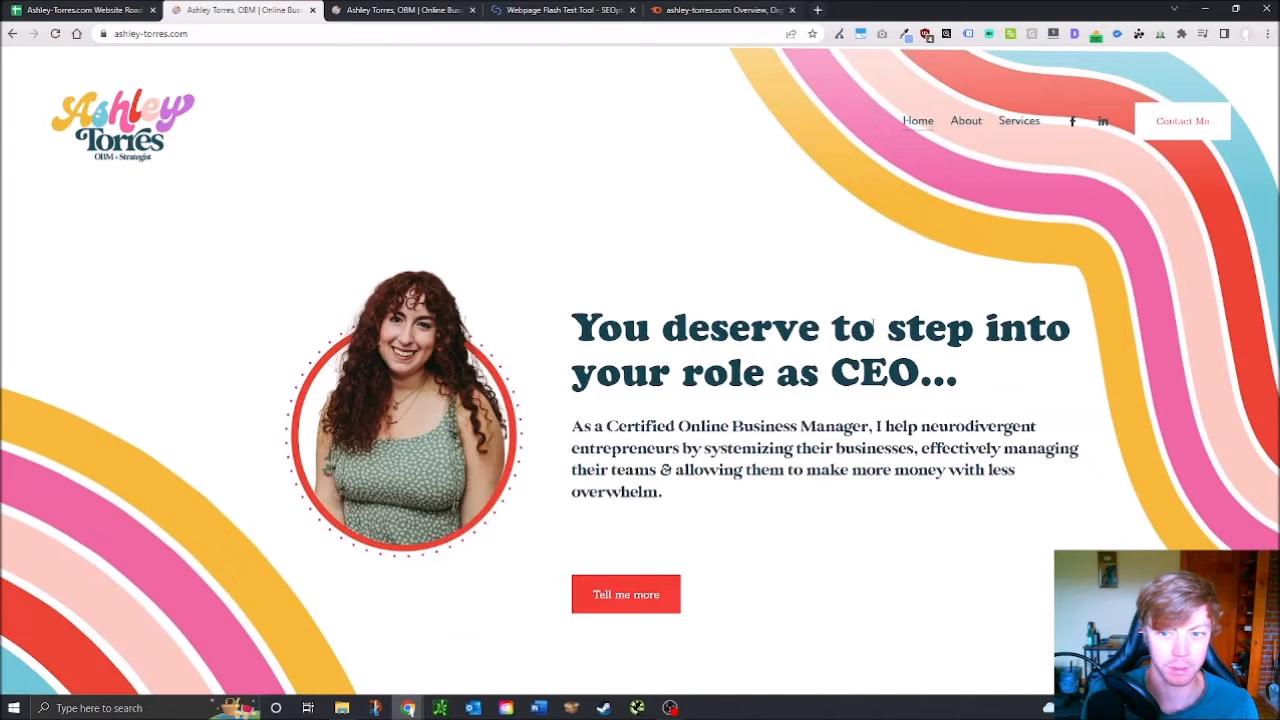
scroll(880, 304, "down", 4)
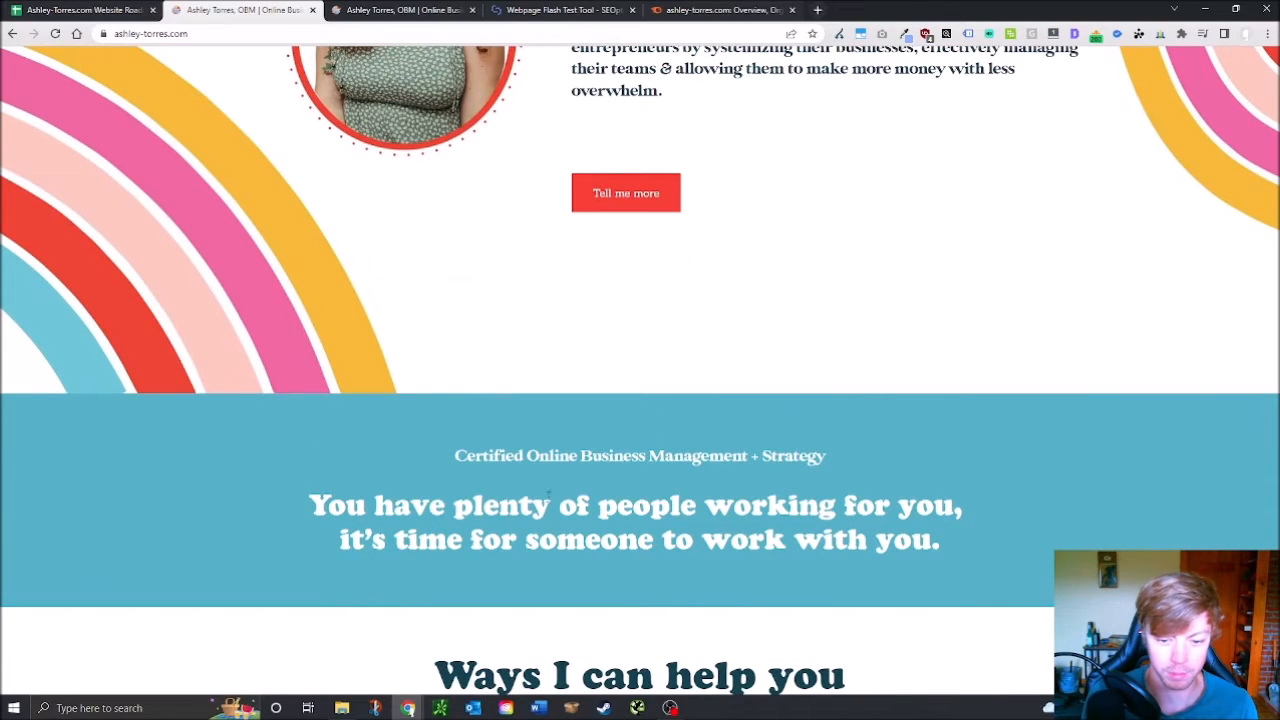
scroll(549, 492, "down", 4)
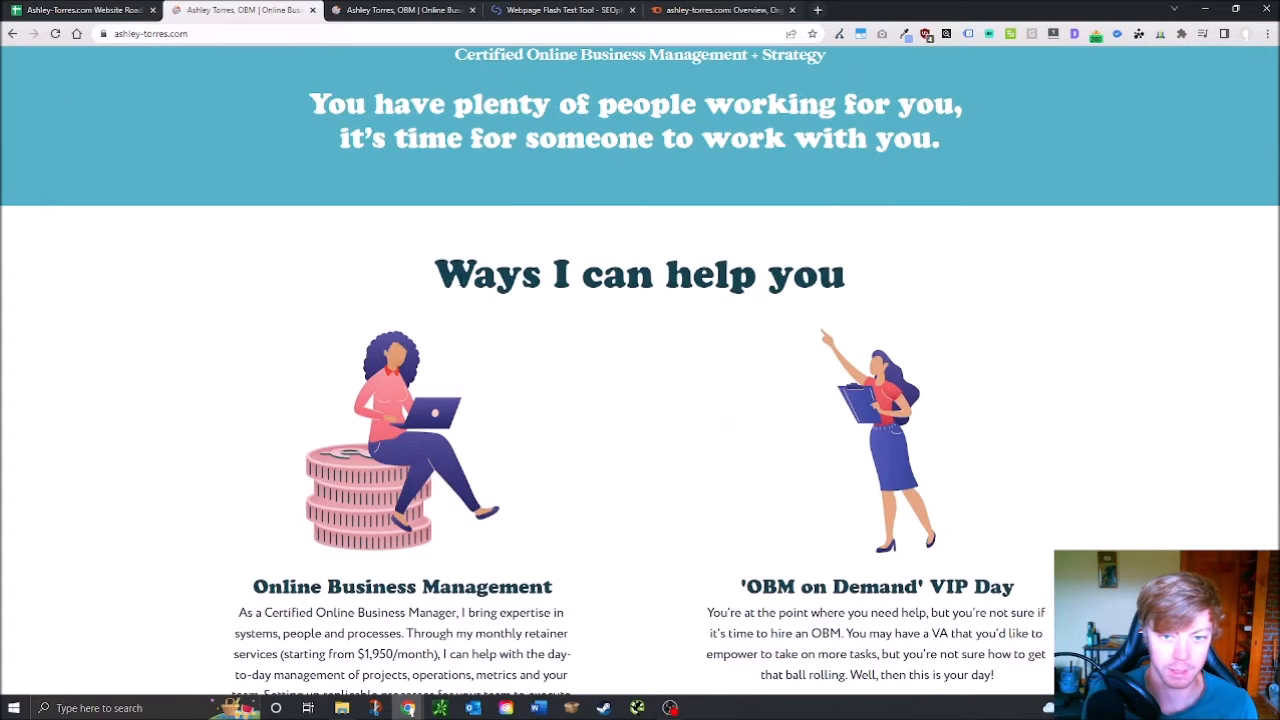
scroll(434, 354, "up", 1)
scroll(600, 363, "up", 3)
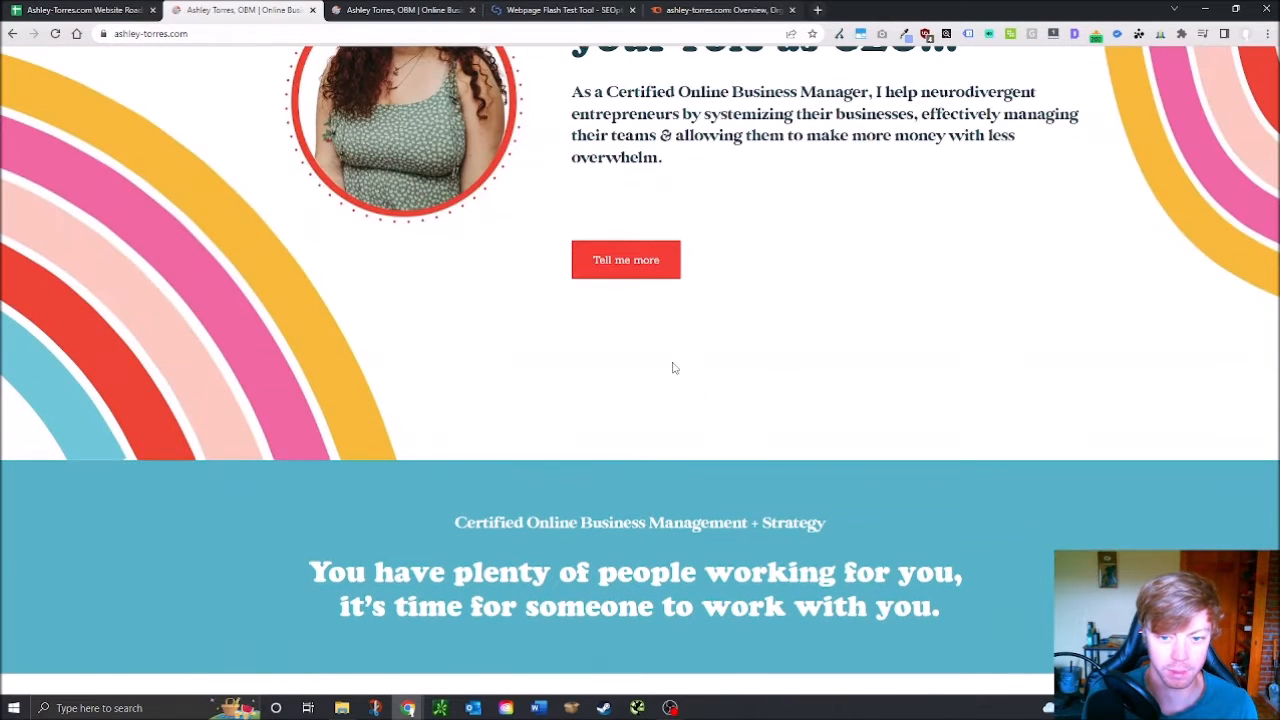
scroll(584, 401, "up", 3)
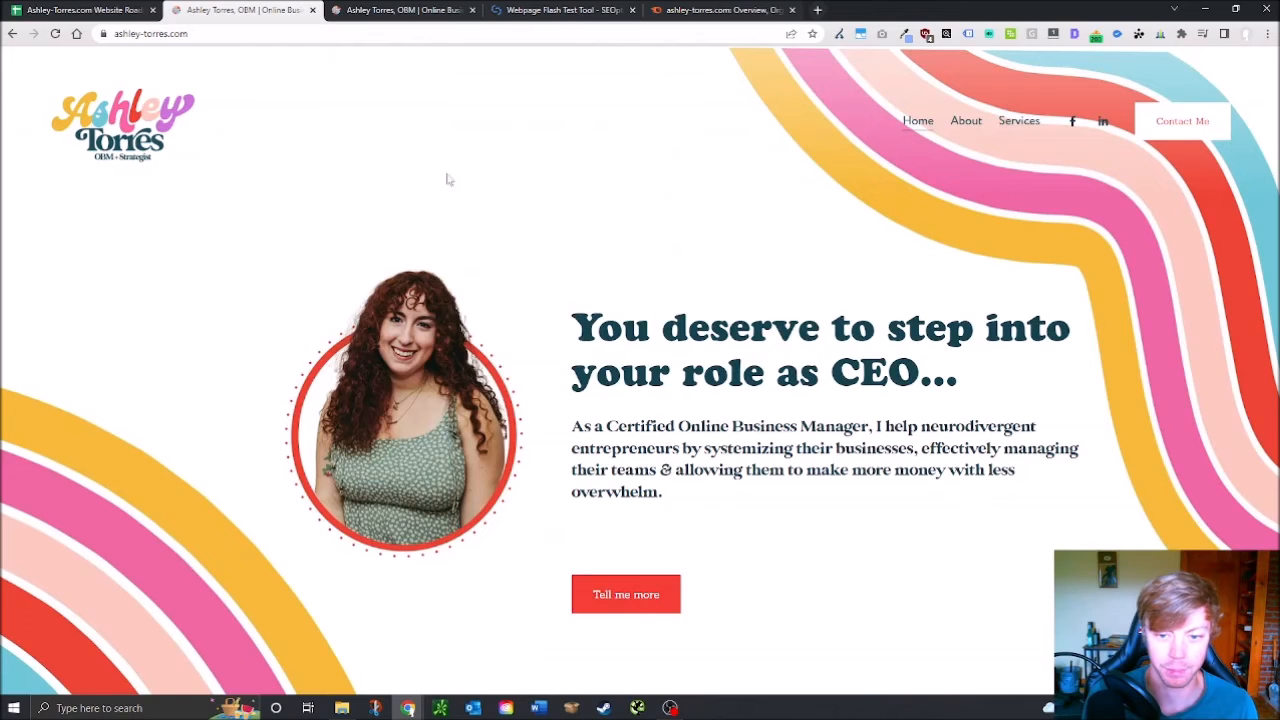
left_click(80, 10)
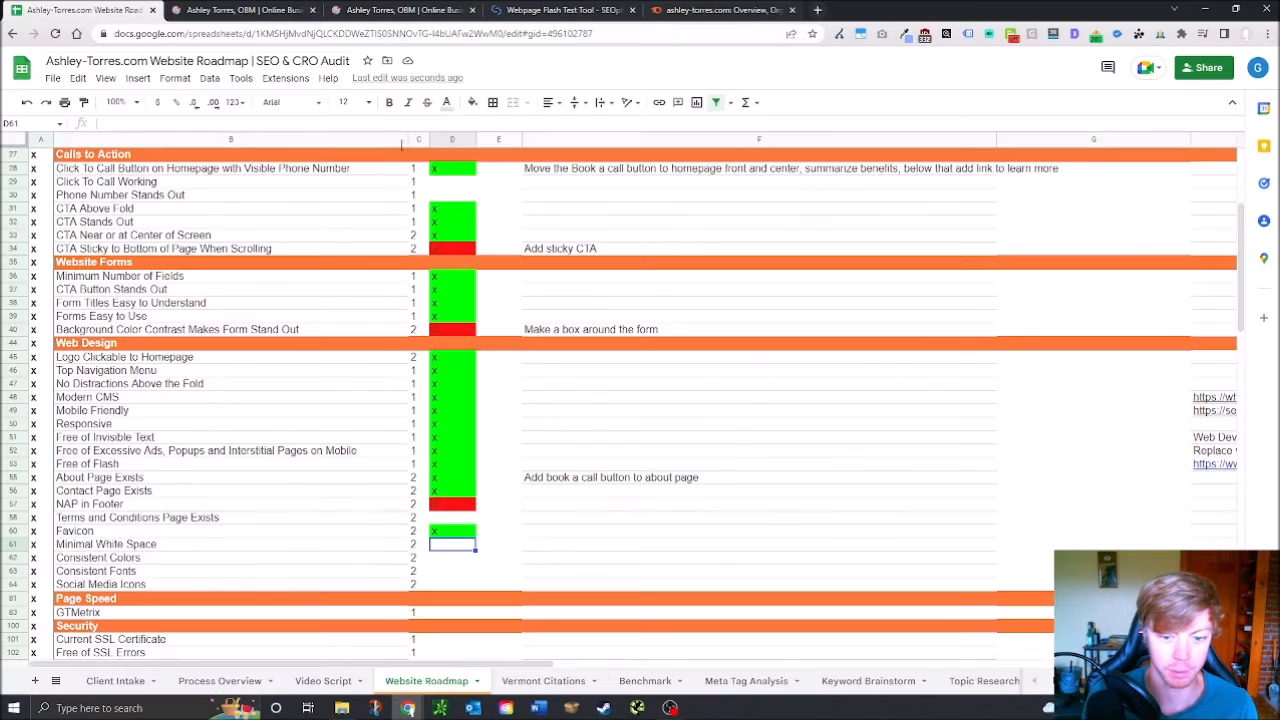
Fail Minimal White Space with note 'Move elements closer together, bump up white space under home page CTA'
type("o")
left_click(455, 566)
left_click(461, 557)
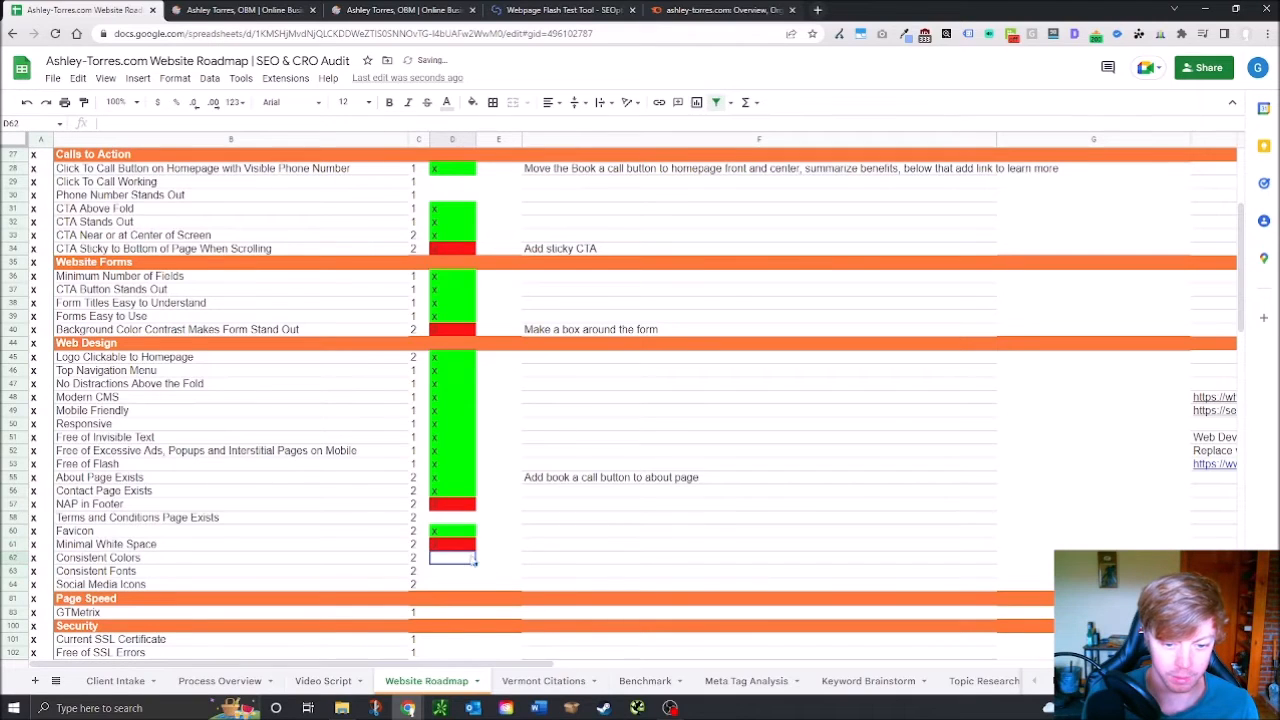
left_click(559, 545)
type("Move elements closer ")
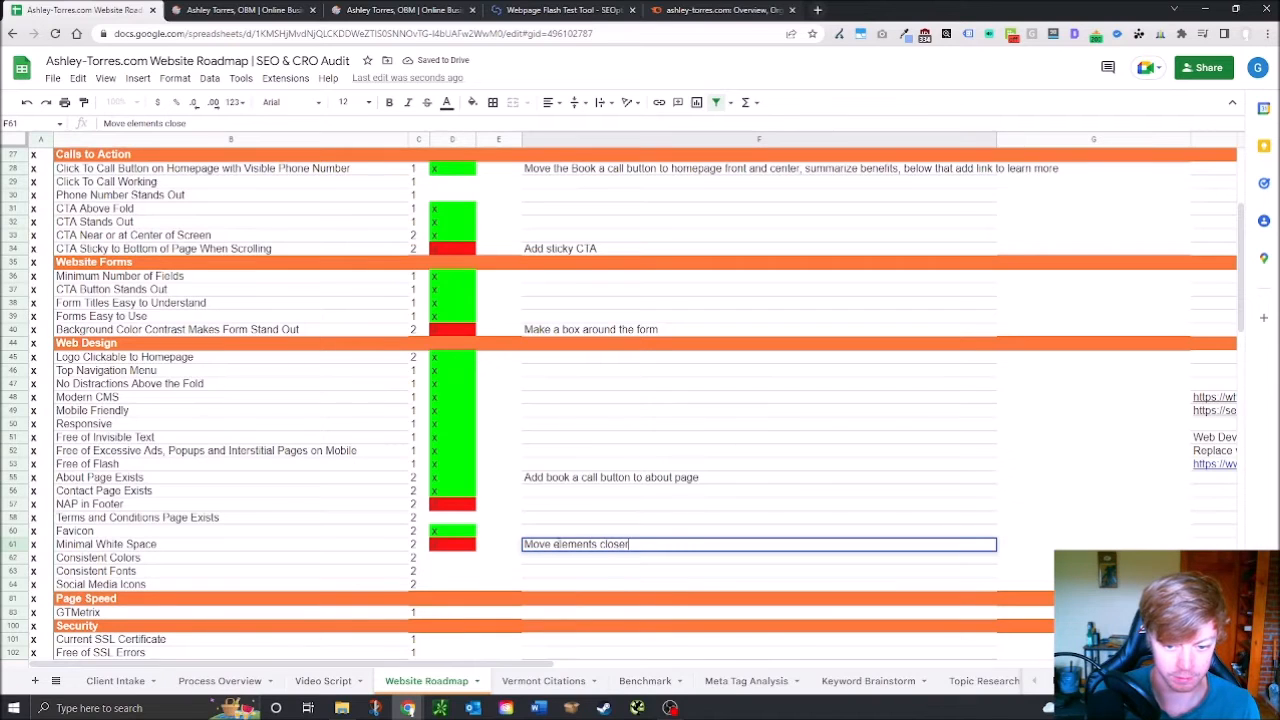
type("together, ")
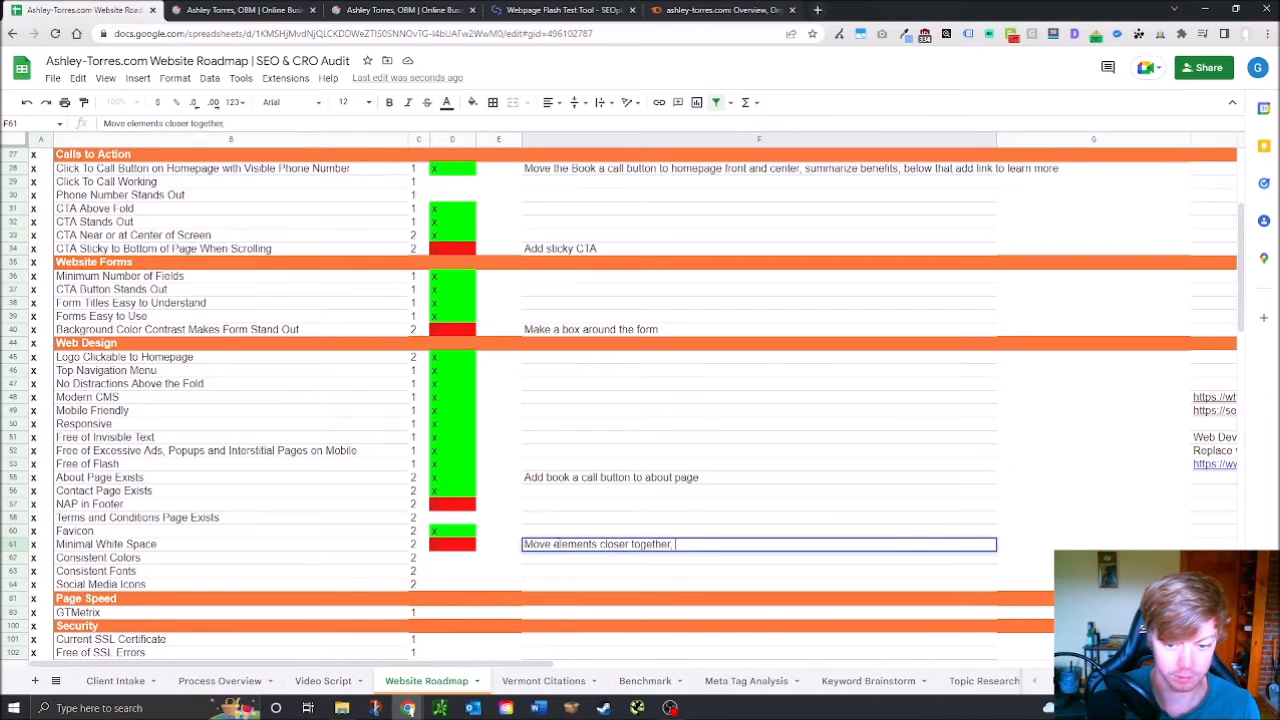
type("bump ")
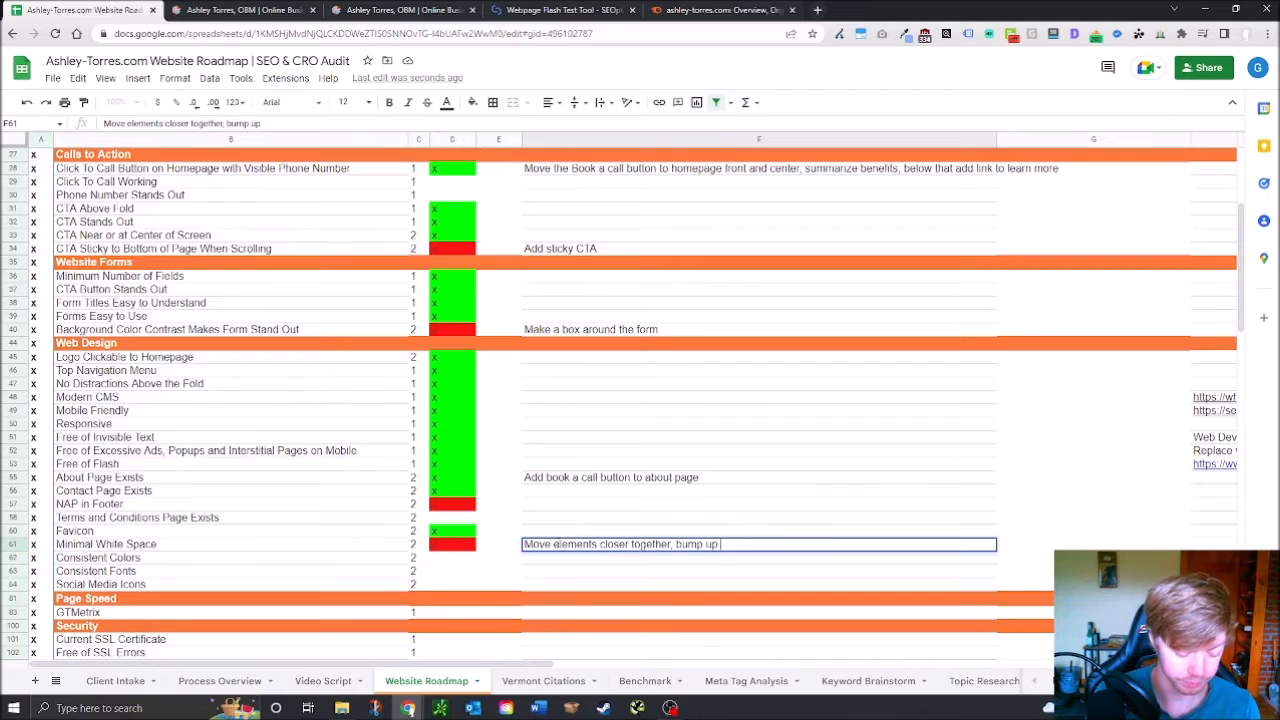
type("upwhite")
key("BackSpace")
key("BackSpace")
key("BackSpace")
type("white space unde")
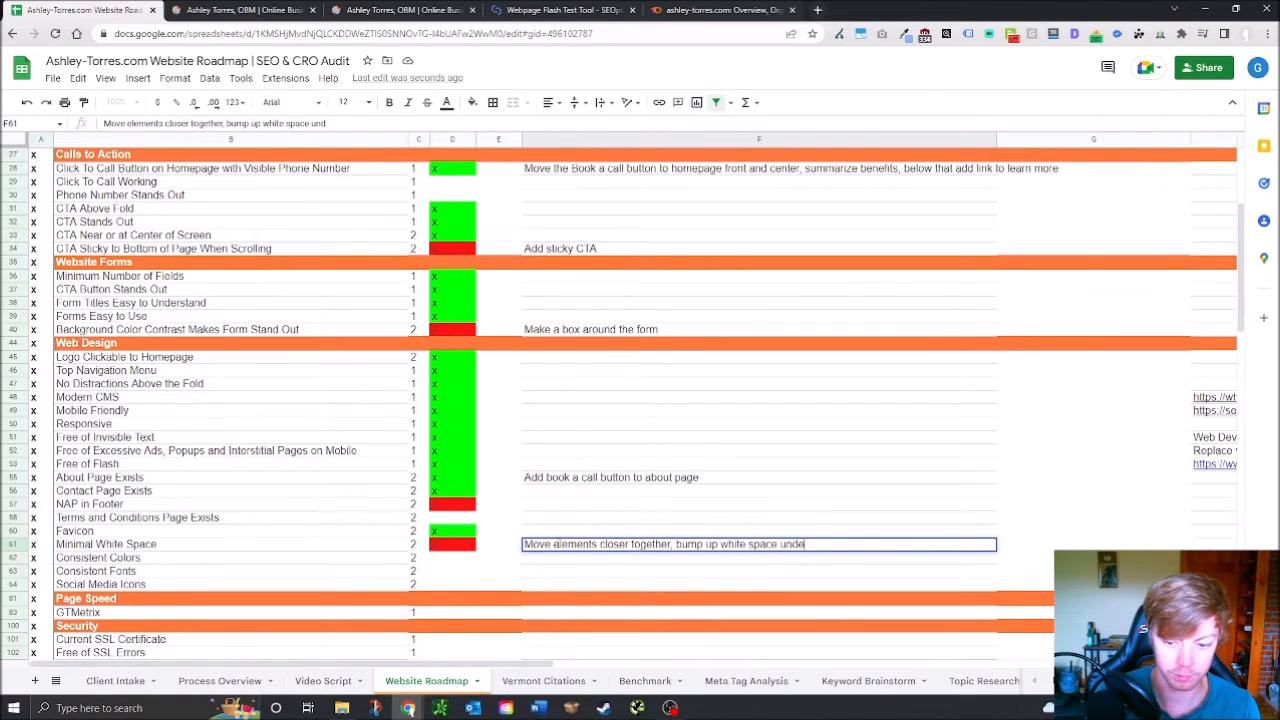
type("r home ")
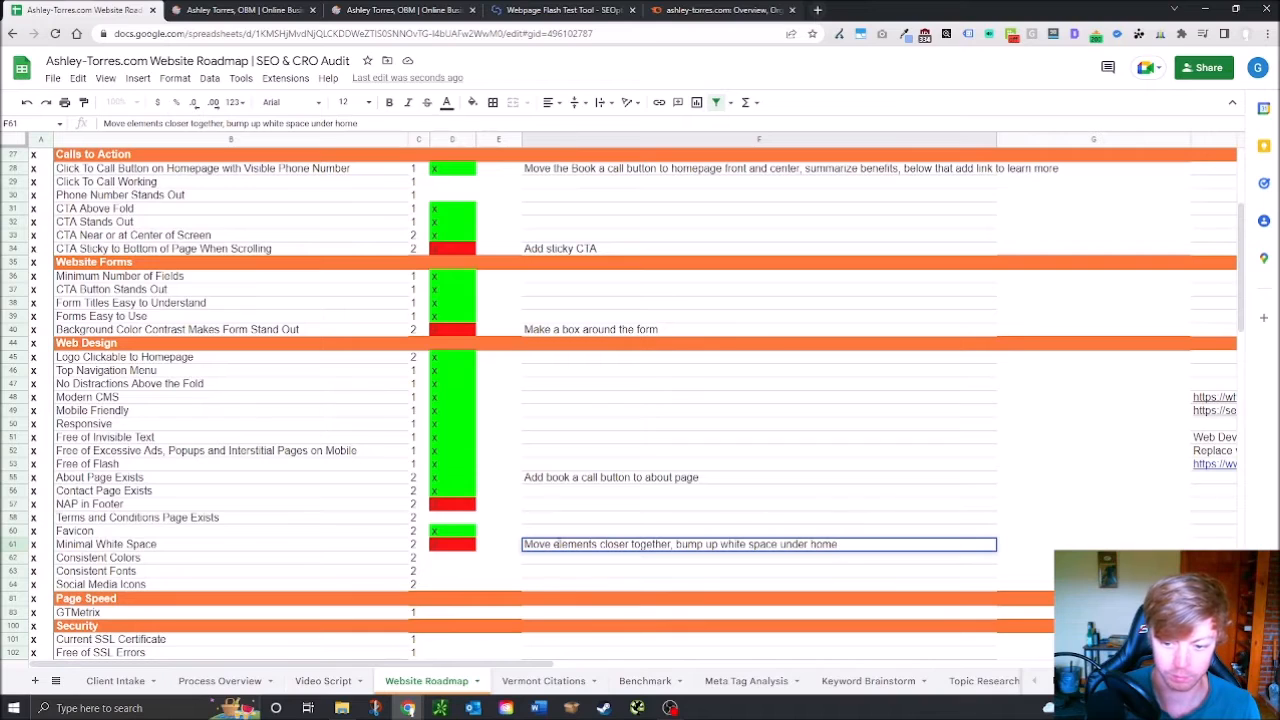
type("age")
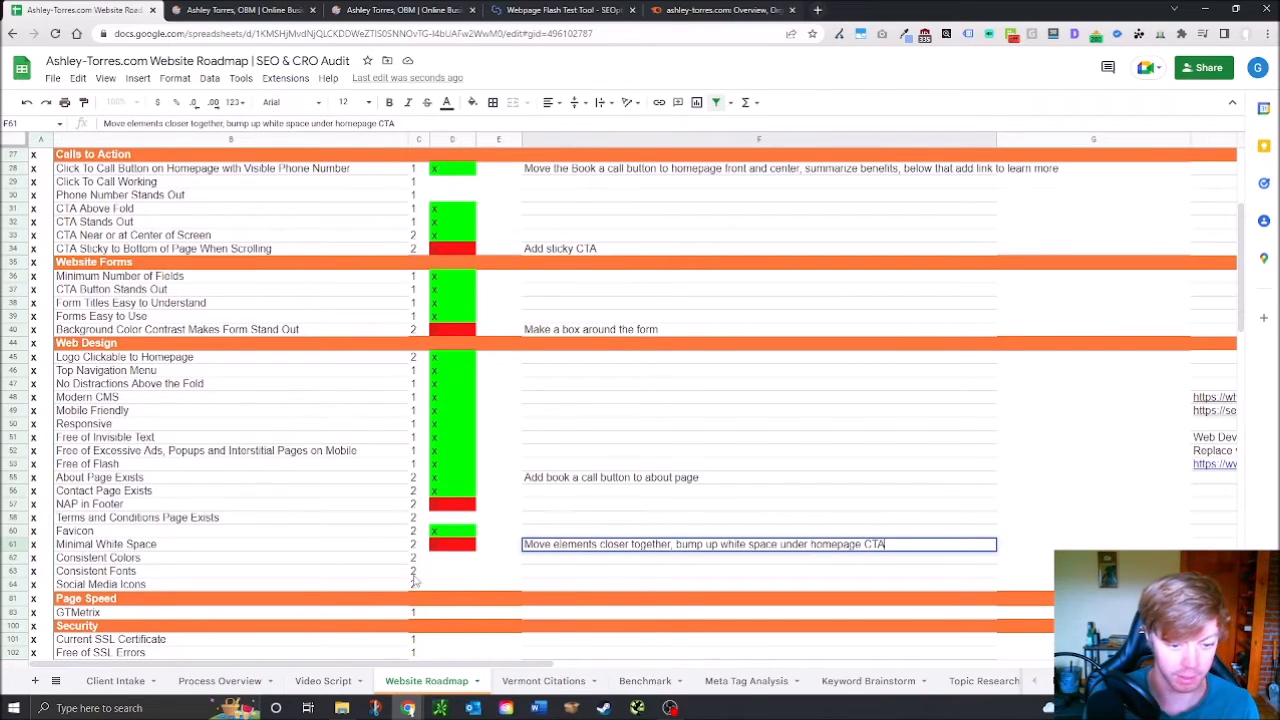
type(" CTA")
left_click(466, 560)
Enter x passes for Consistent Colors, Consistent Fonts and Social Media Icons in D62–D64
type("z")
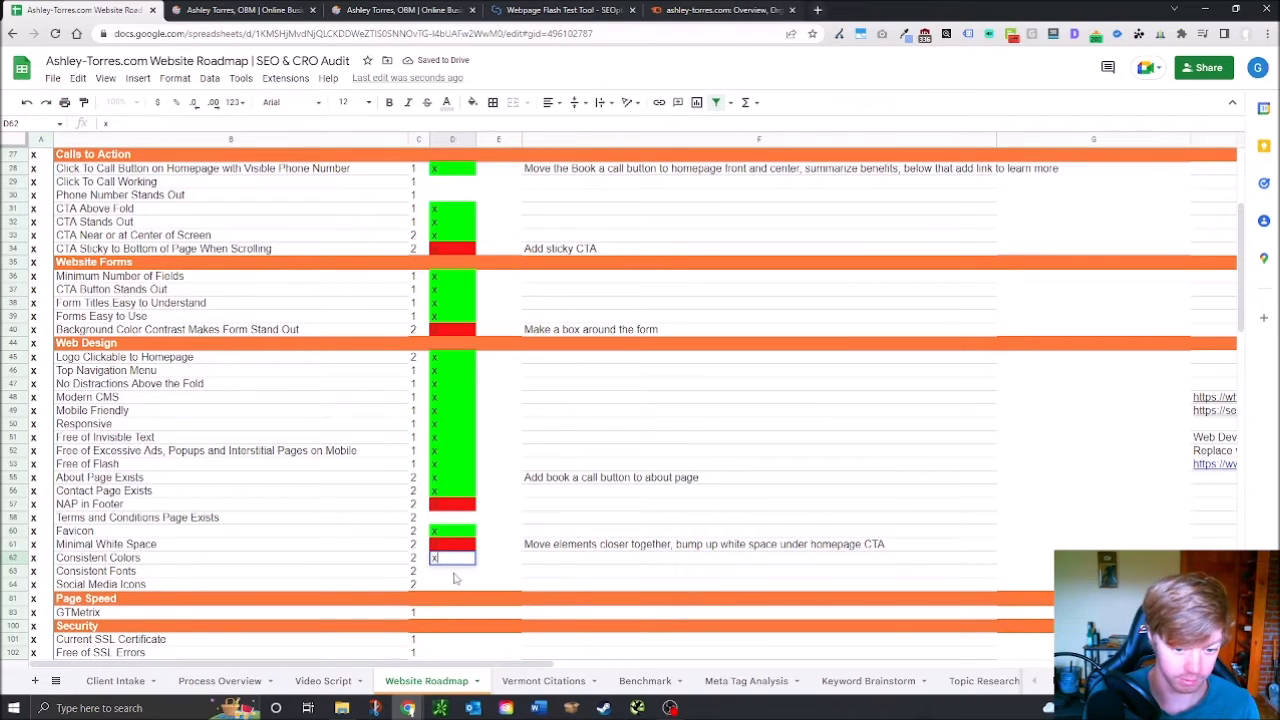
left_click(455, 575)
type("x")
left_click(473, 591)
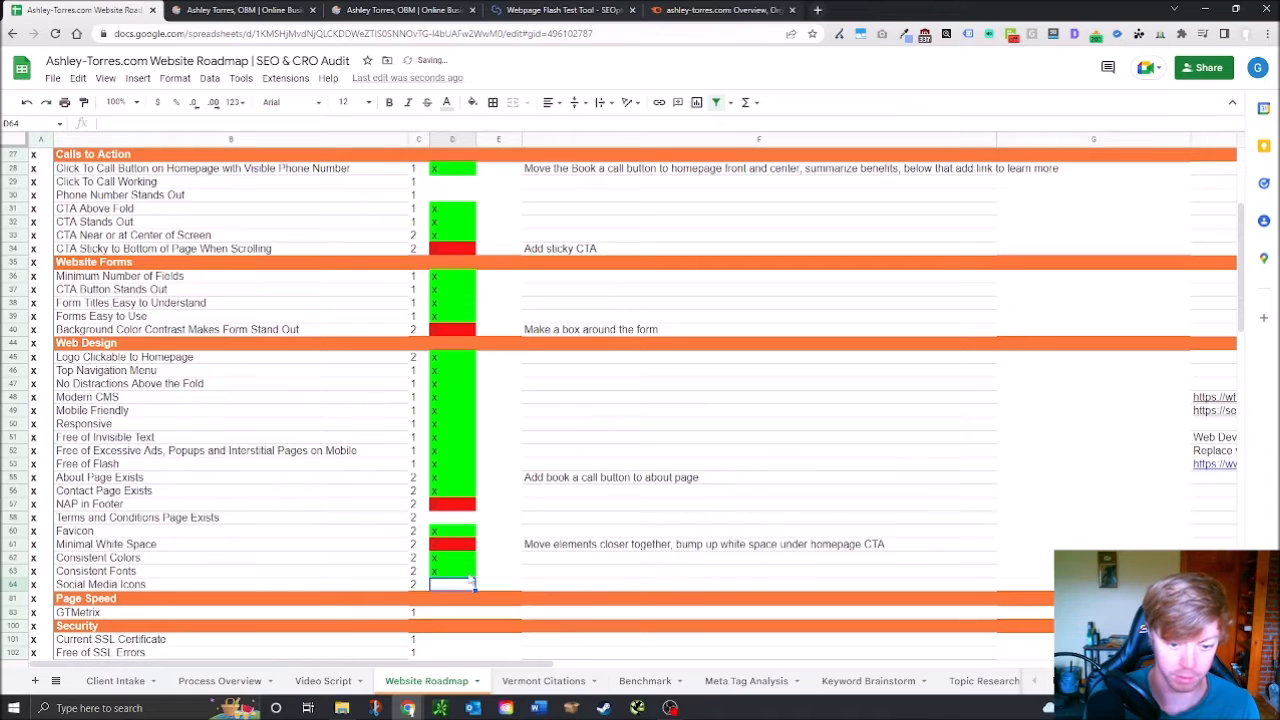
scroll(433, 605, "down", 2)
type("x")
left_click(437, 548)
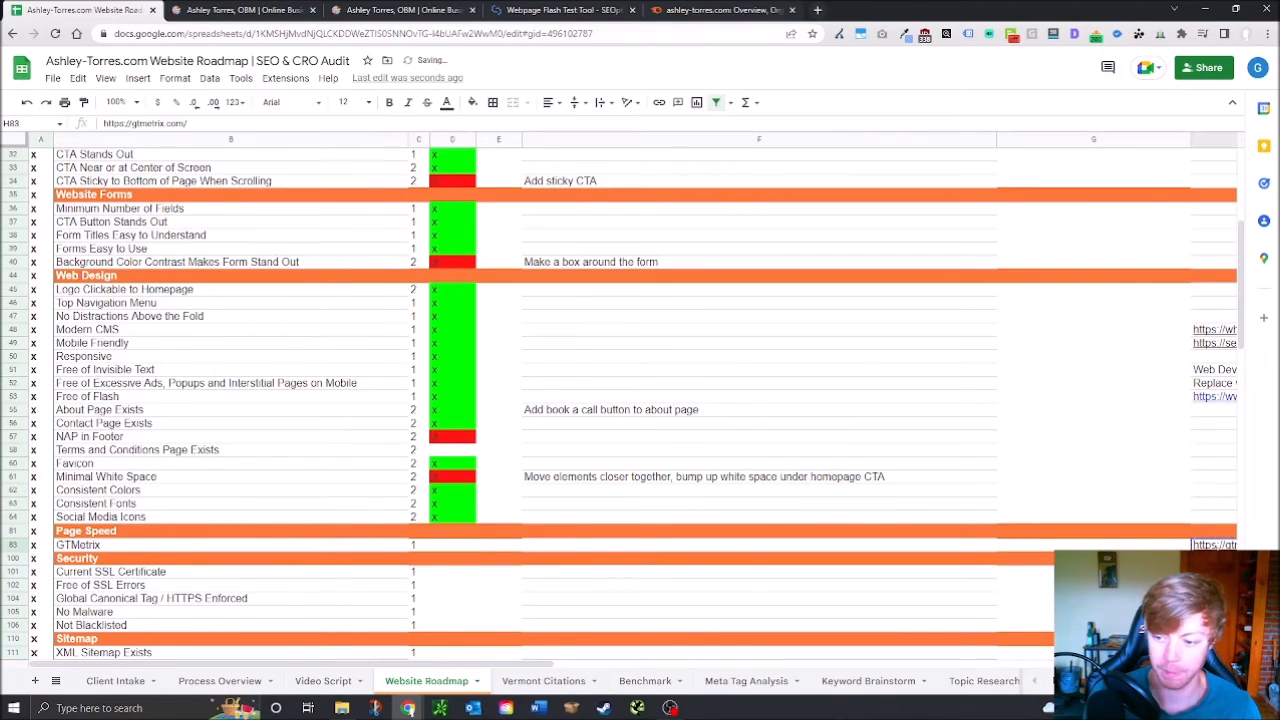
Open gtmetrix.com in a new browser tab
left_click(818, 9)
type("gtmetrix.com/")
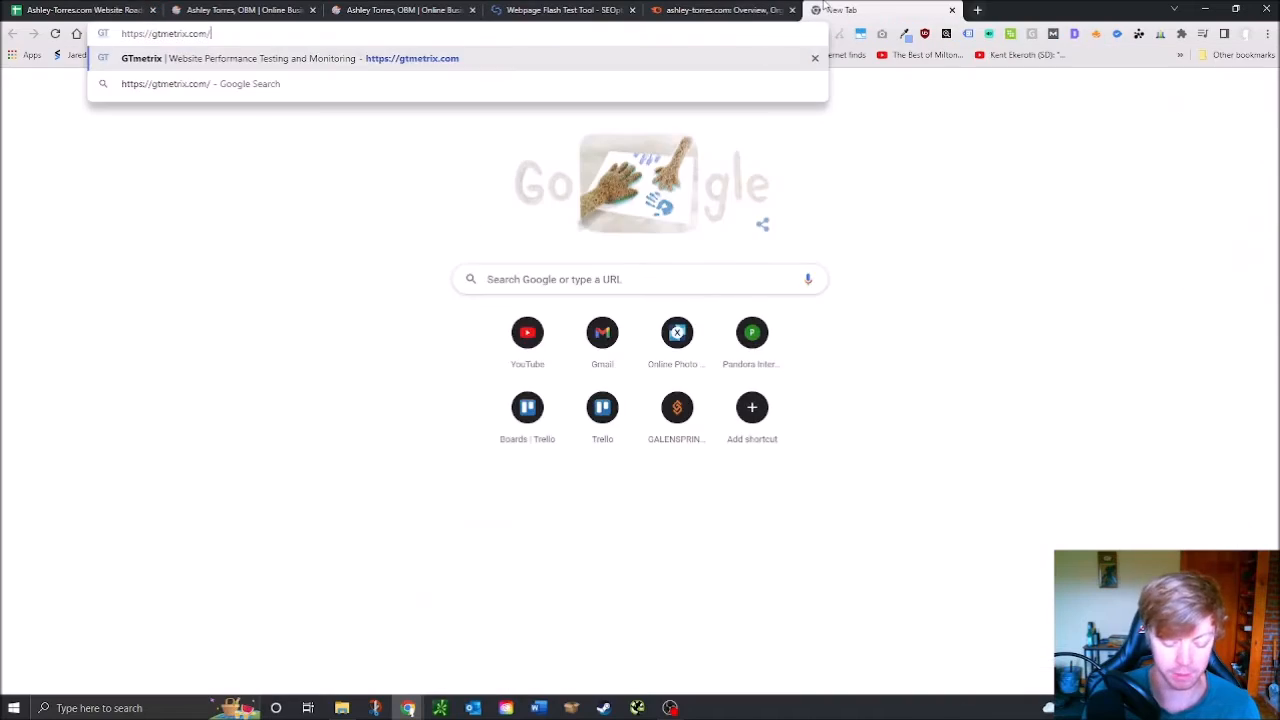
key("Return")
left_click(437, 9)
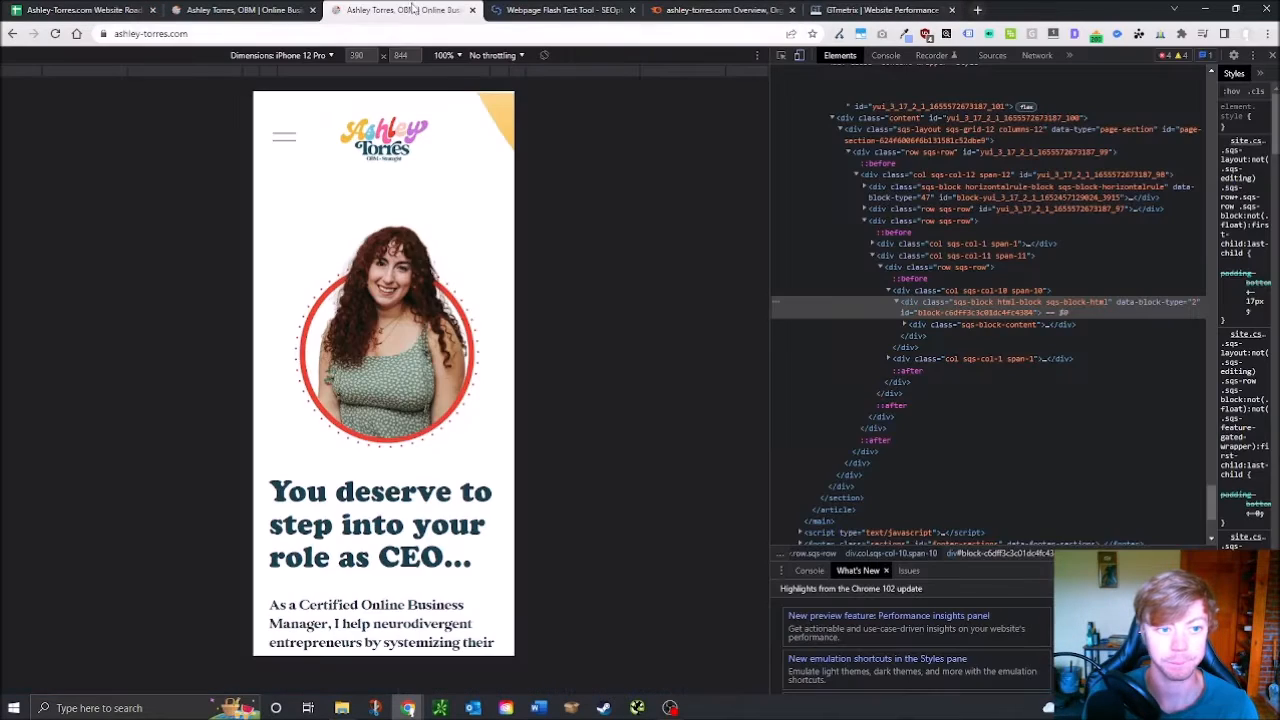
left_click(868, 9)
left_click(649, 332)
Scroll the iPhone-emulated homepage down to its footer, then return to the audit sheet
left_click(407, 9)
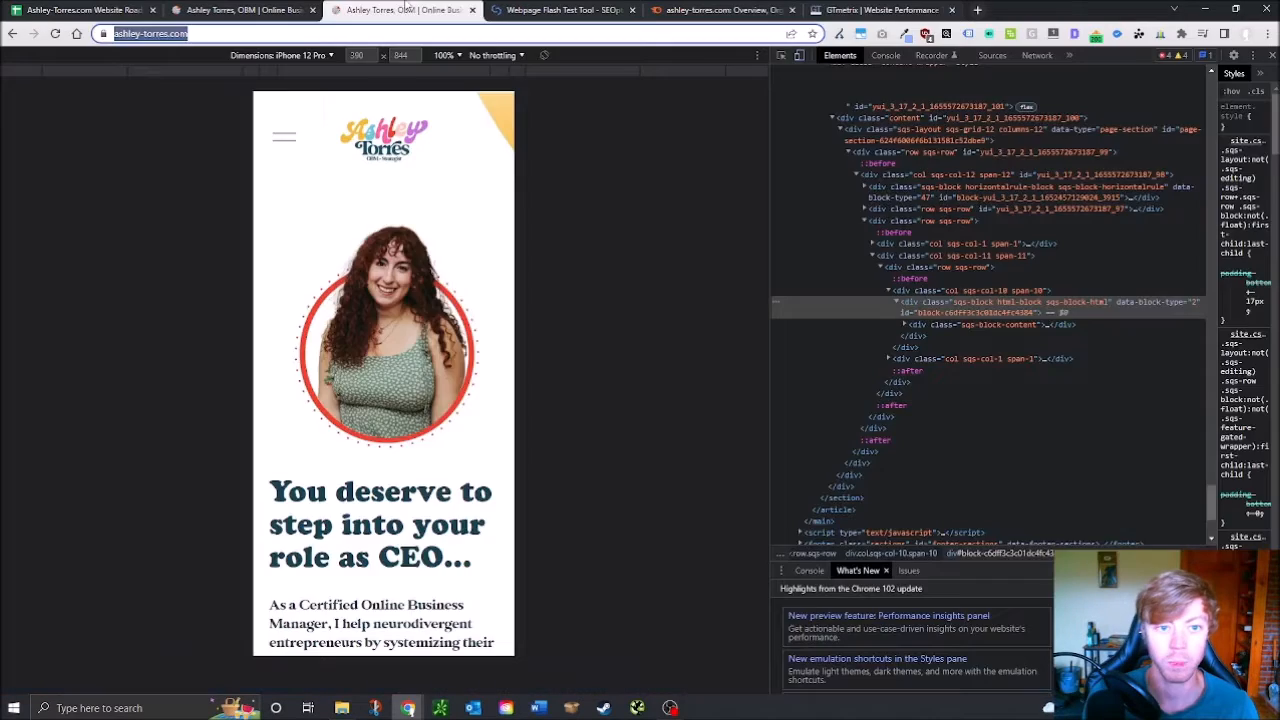
scroll(426, 406, "down", 3)
scroll(409, 440, "down", 2)
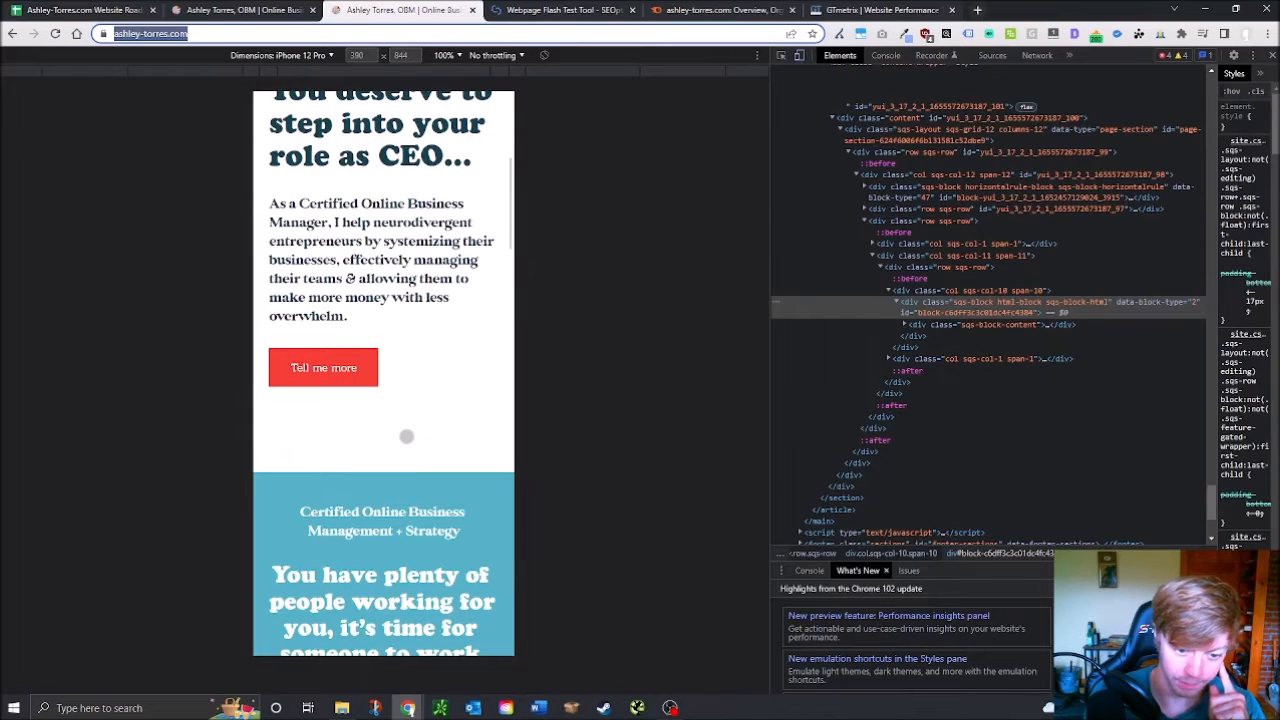
scroll(406, 430, "down", 4)
scroll(410, 470, "down", 10)
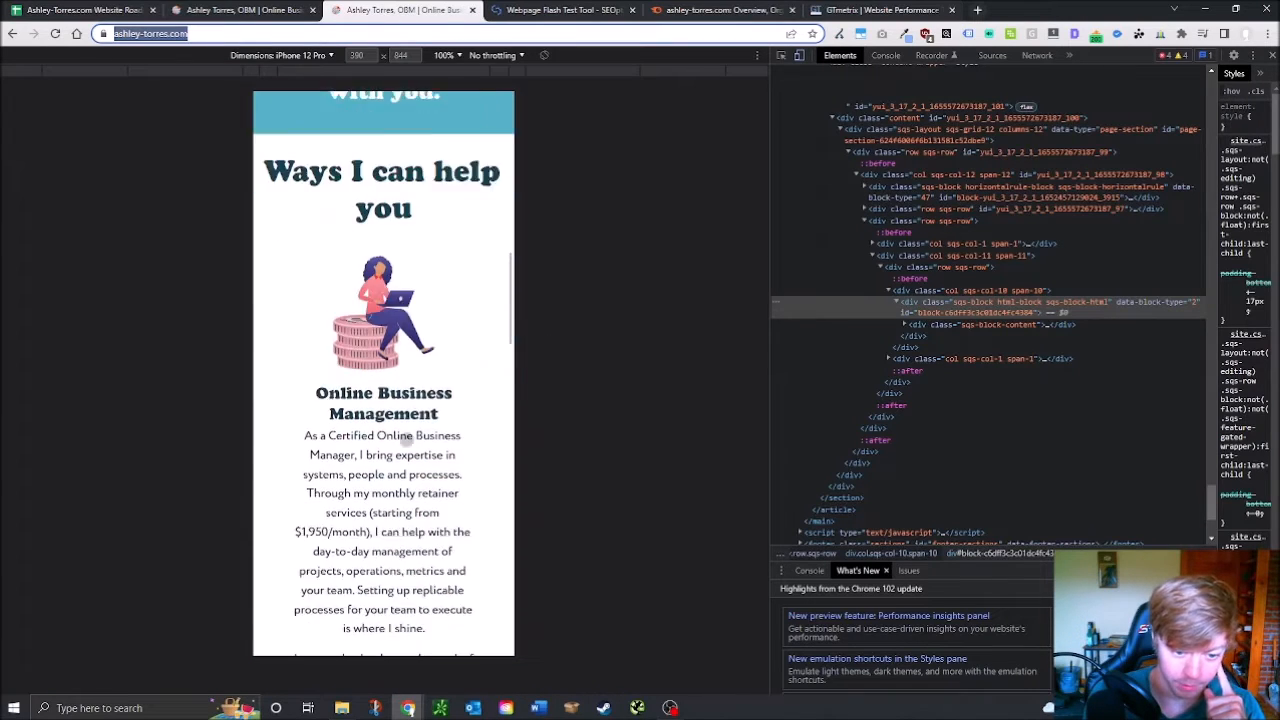
scroll(414, 487, "down", 8)
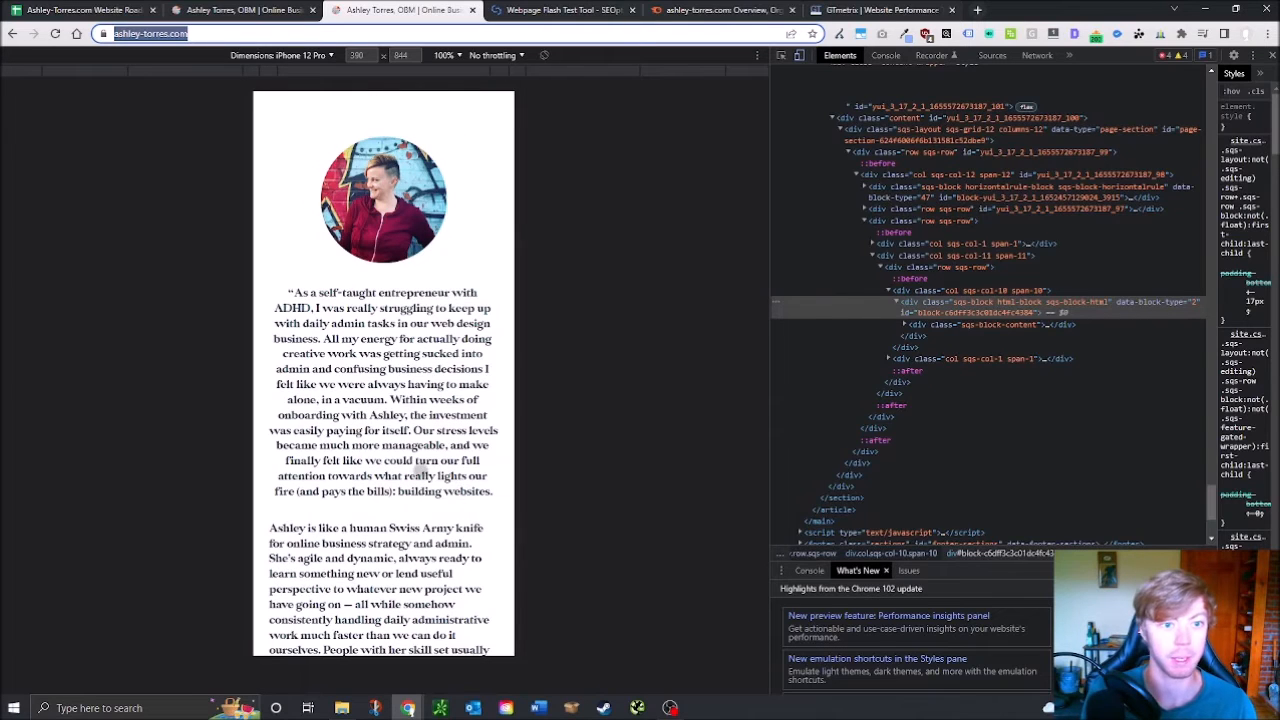
scroll(418, 564, "down", 10)
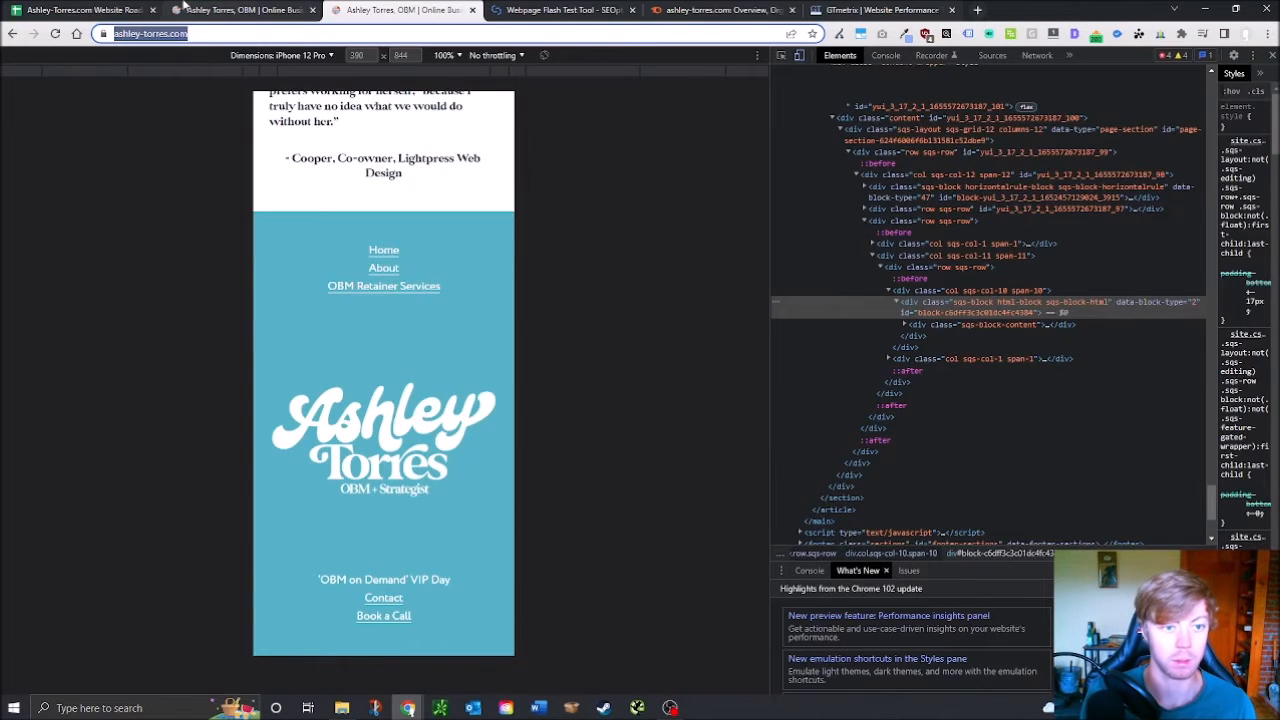
left_click(80, 9)
scroll(430, 385, "up", 5)
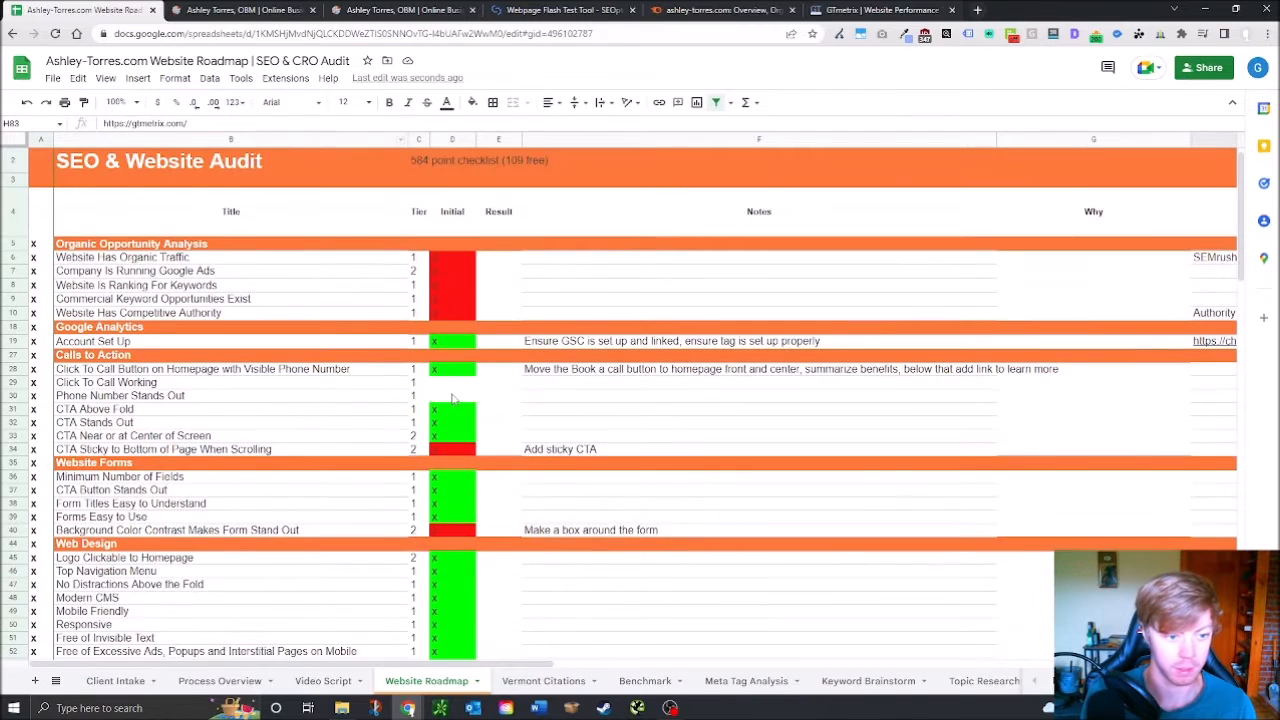
Recheck the Phone Number Stands Out (D30) and Free of Excessive Ads (D52) results, then bring up GTmetrix
left_click(452, 398)
scroll(390, 560, "down", 3)
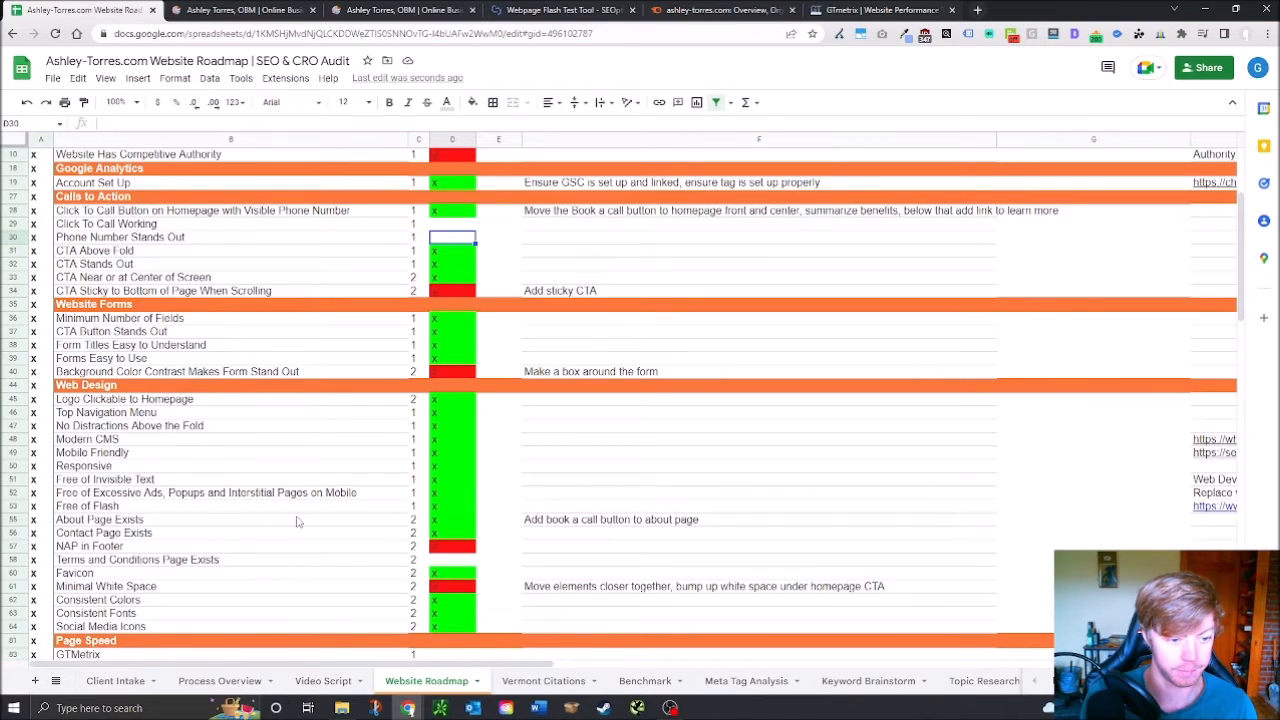
left_click(459, 495)
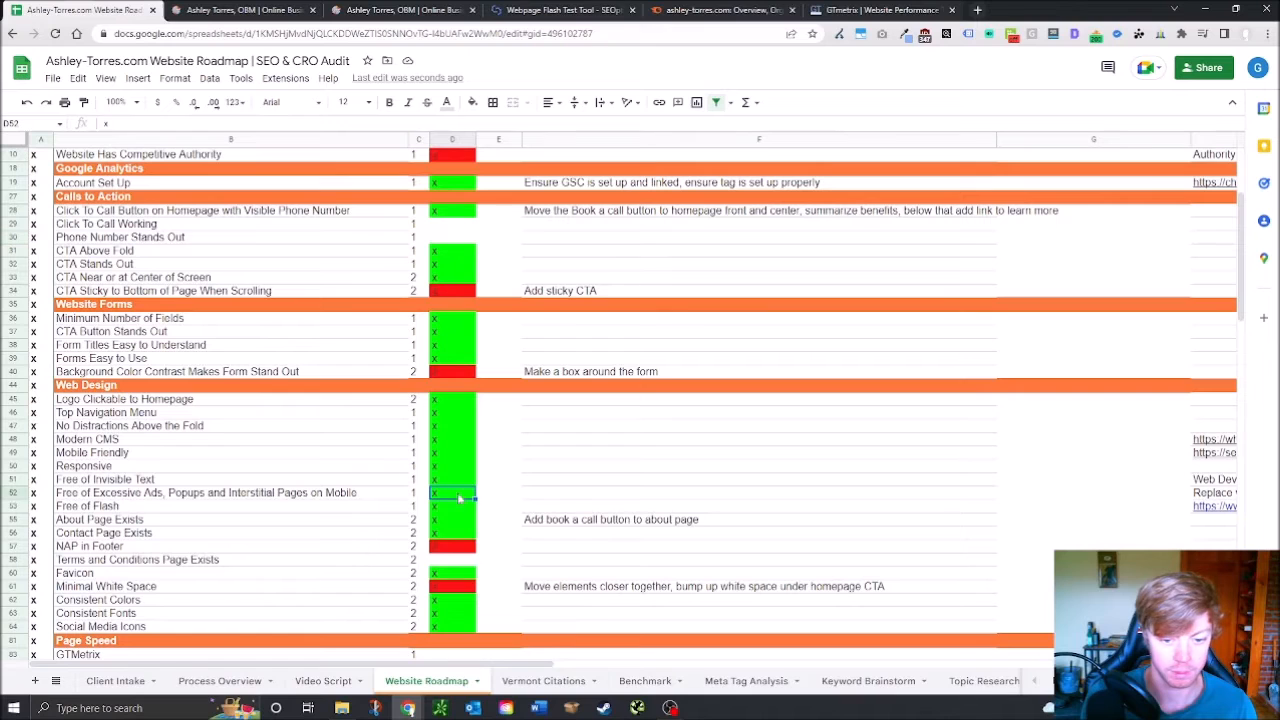
left_click(878, 10)
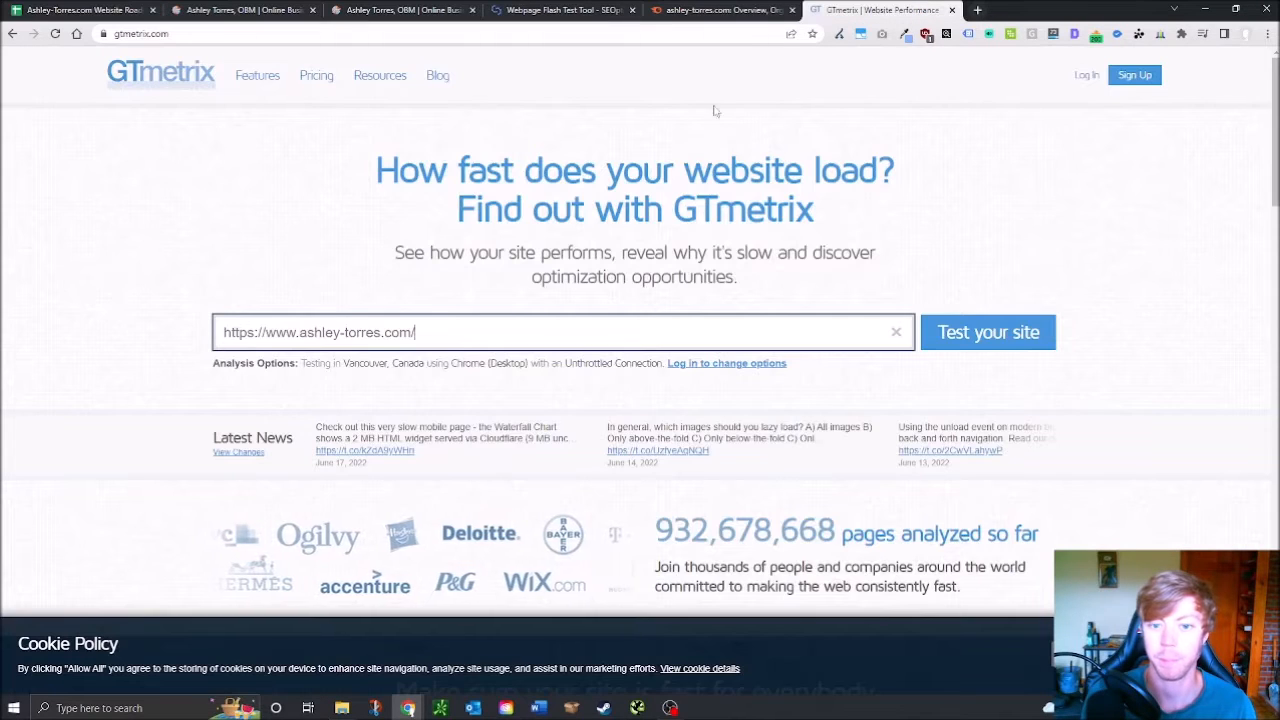
type("https://www.ashley-torres.com/")
key("ctrl+z")
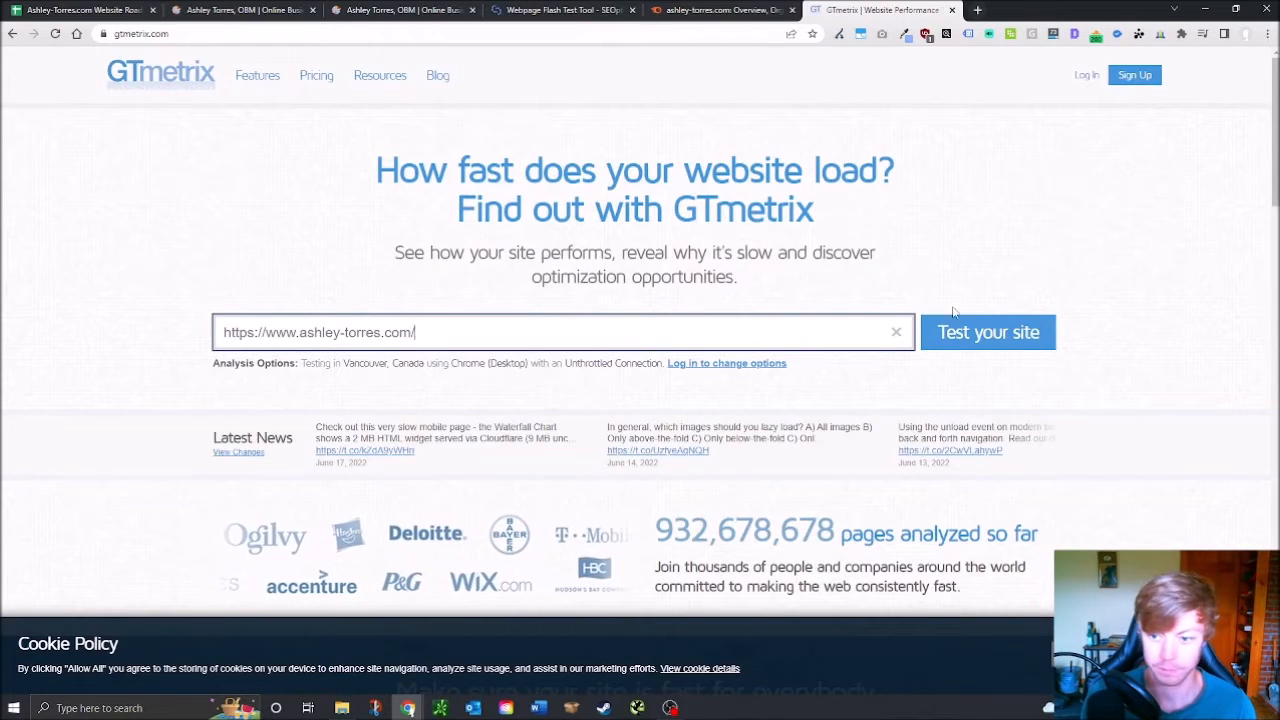
left_click(945, 333)
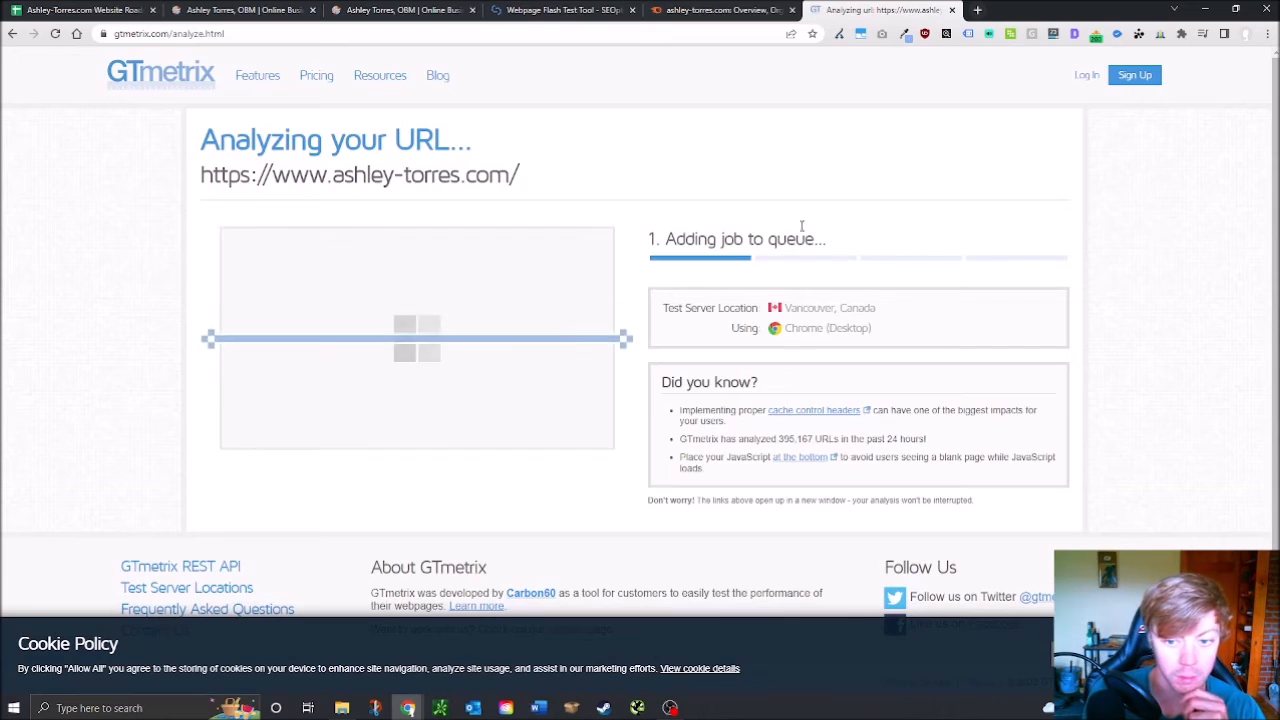
Select the Current SSL Certificate result, then view the homepage's connection security details
key("ctrl+1")
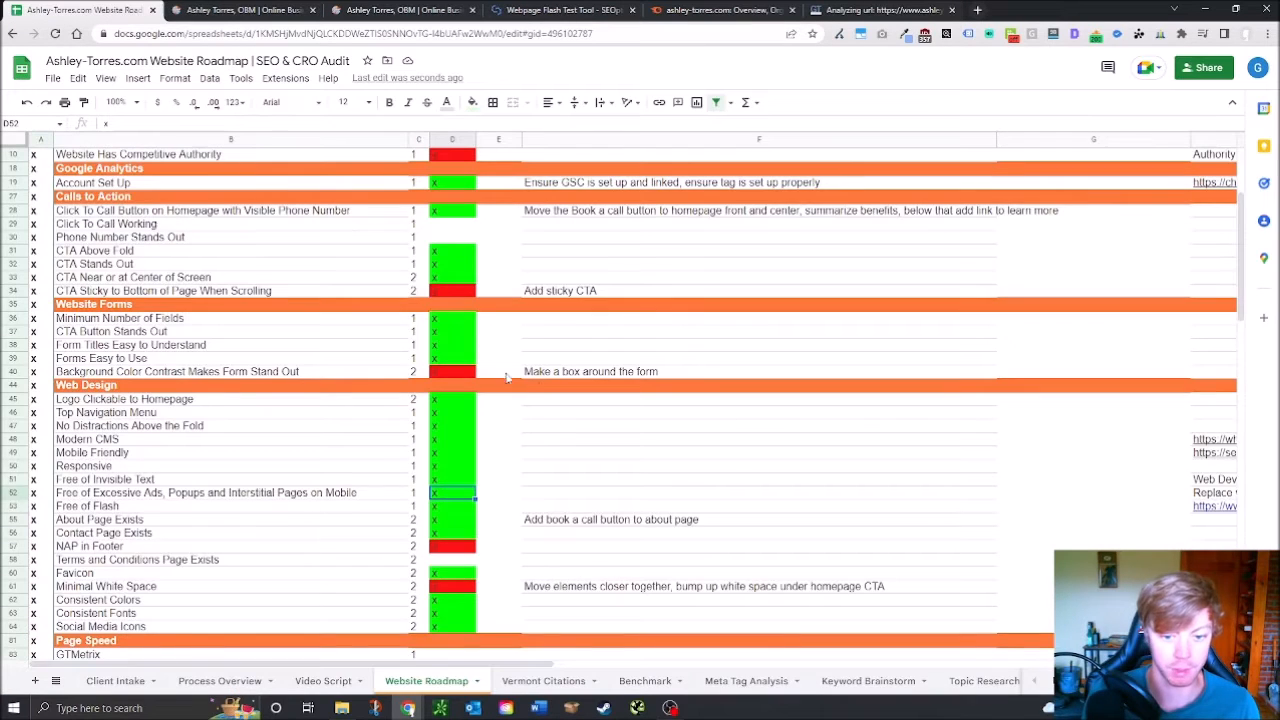
scroll(515, 475, "down", 5)
scroll(480, 492, "down", 2)
left_click(465, 326)
left_click(240, 10)
left_click(103, 34)
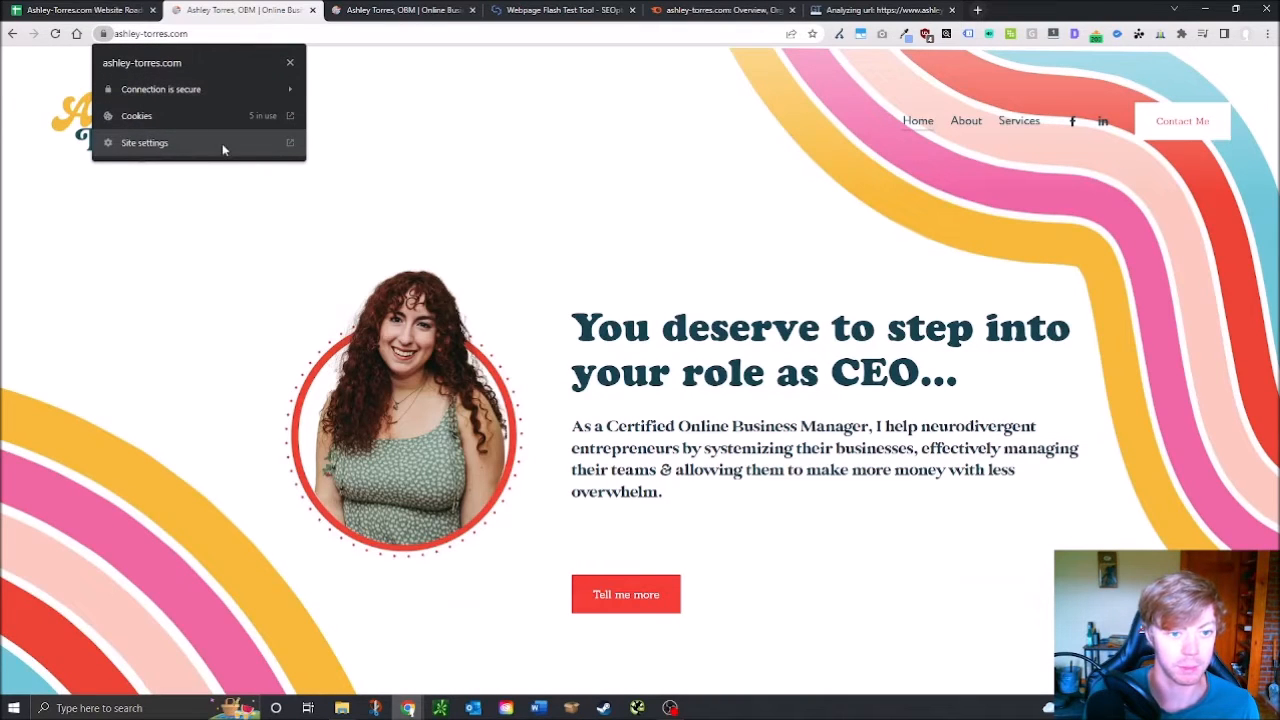
Mark Current SSL Certificate with x and fill it down through HTTPS Enforced
key("ctrl+shift+Tab")
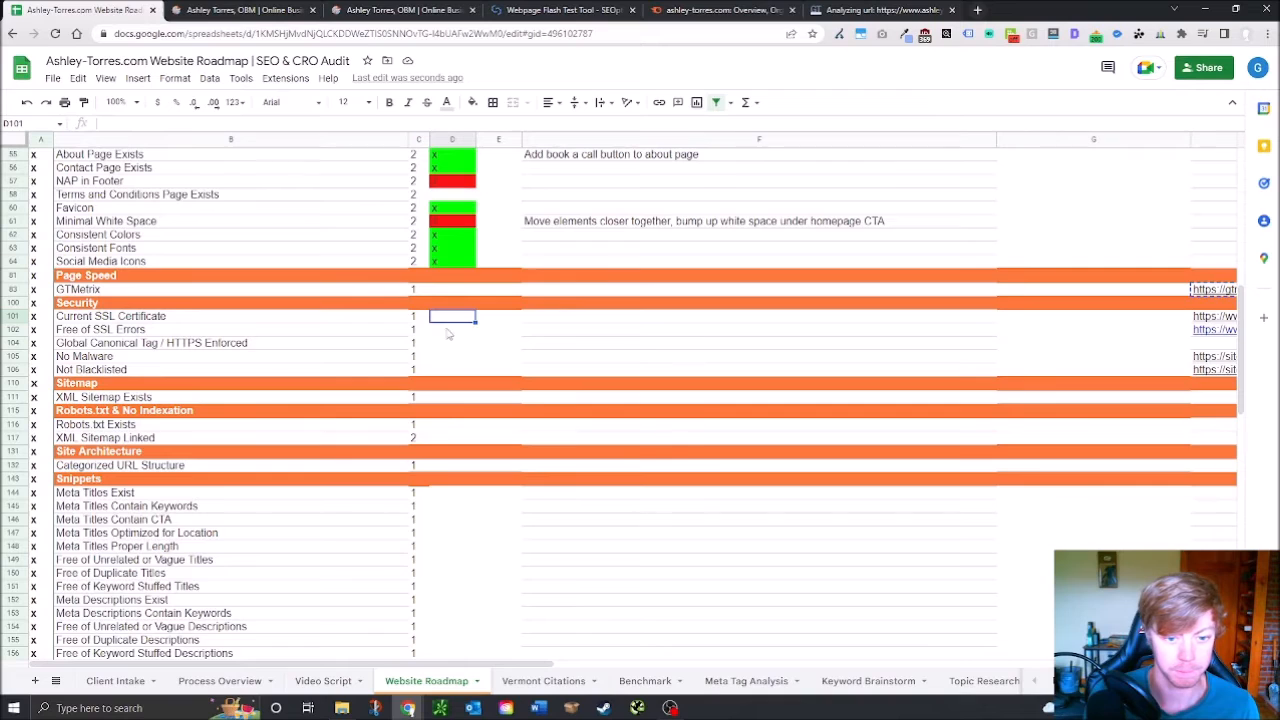
type("x")
key("Return")
key("Up")
mouse_move(475, 322)
left_mouse_down()
mouse_move(467, 369)
mouse_move(464, 343)
left_mouse_up()
Open the Sucuri SiteCheck link from cell H105 in a new tab
left_click(1213, 357)
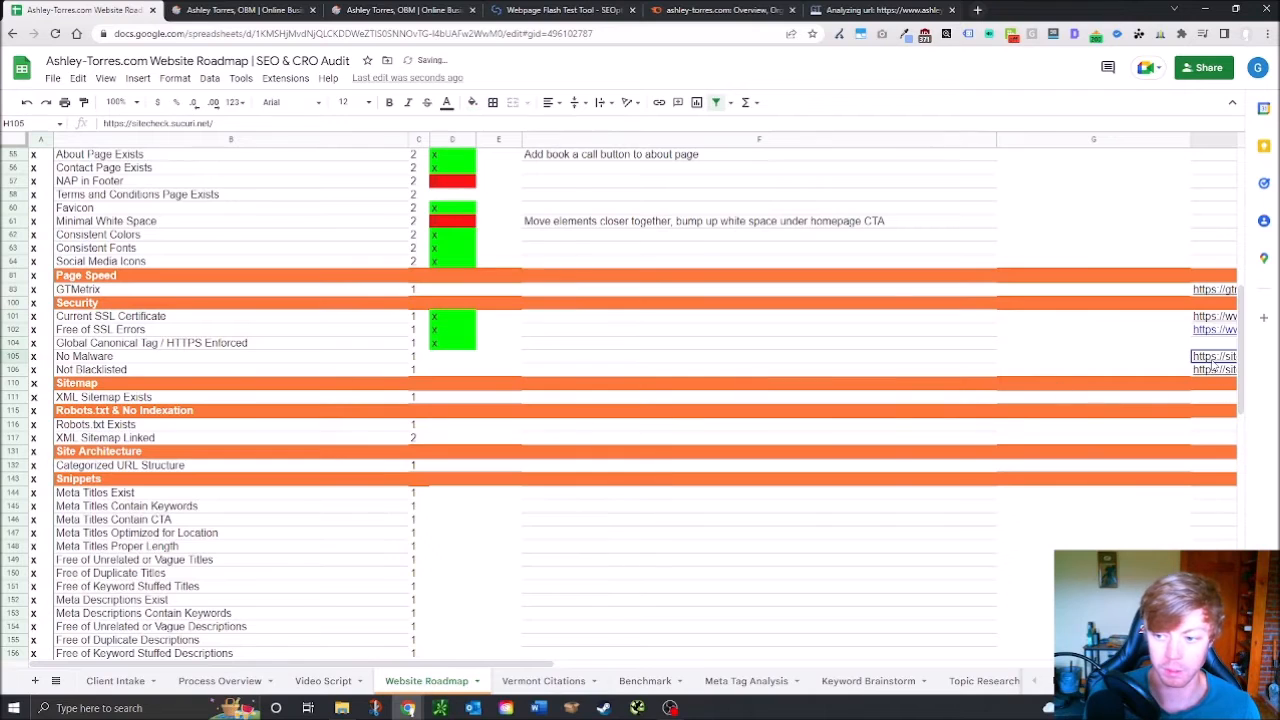
left_click(978, 10)
type("https://sitecheck.sucuri.net/")
key("Return")
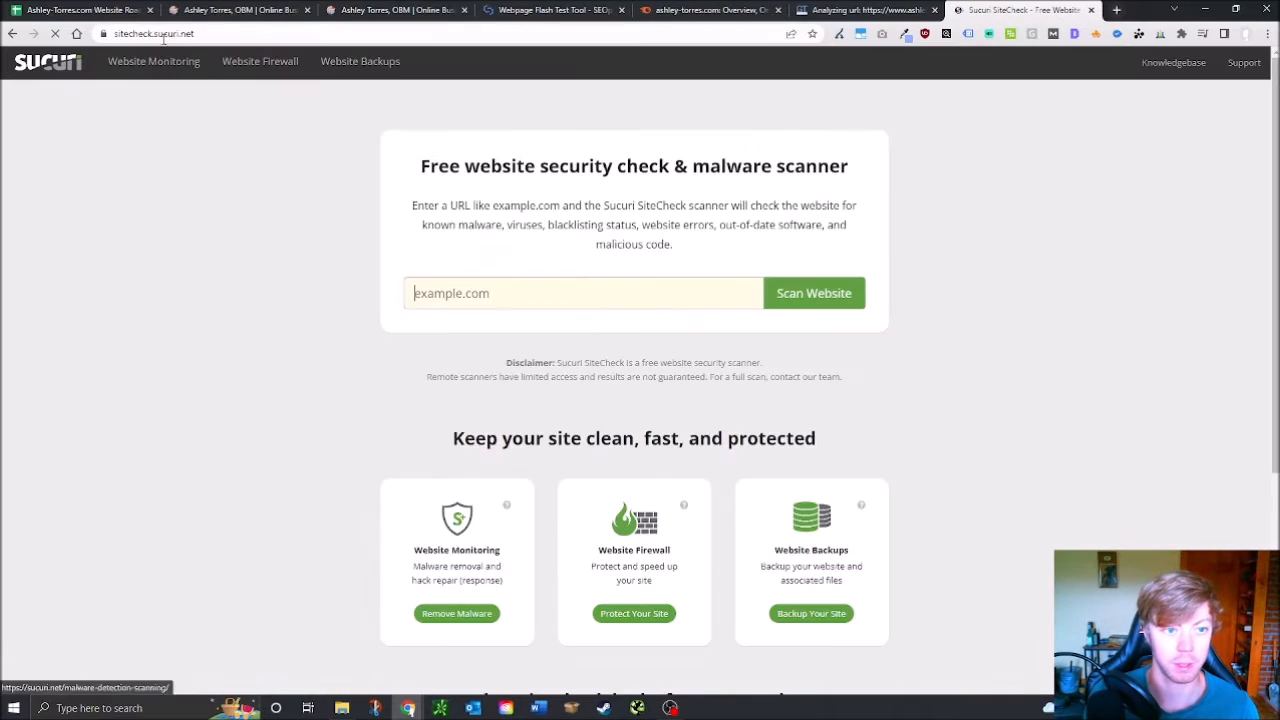
Run a Sucuri SiteCheck malware scan of ashley-torres.com
left_click(330, 9)
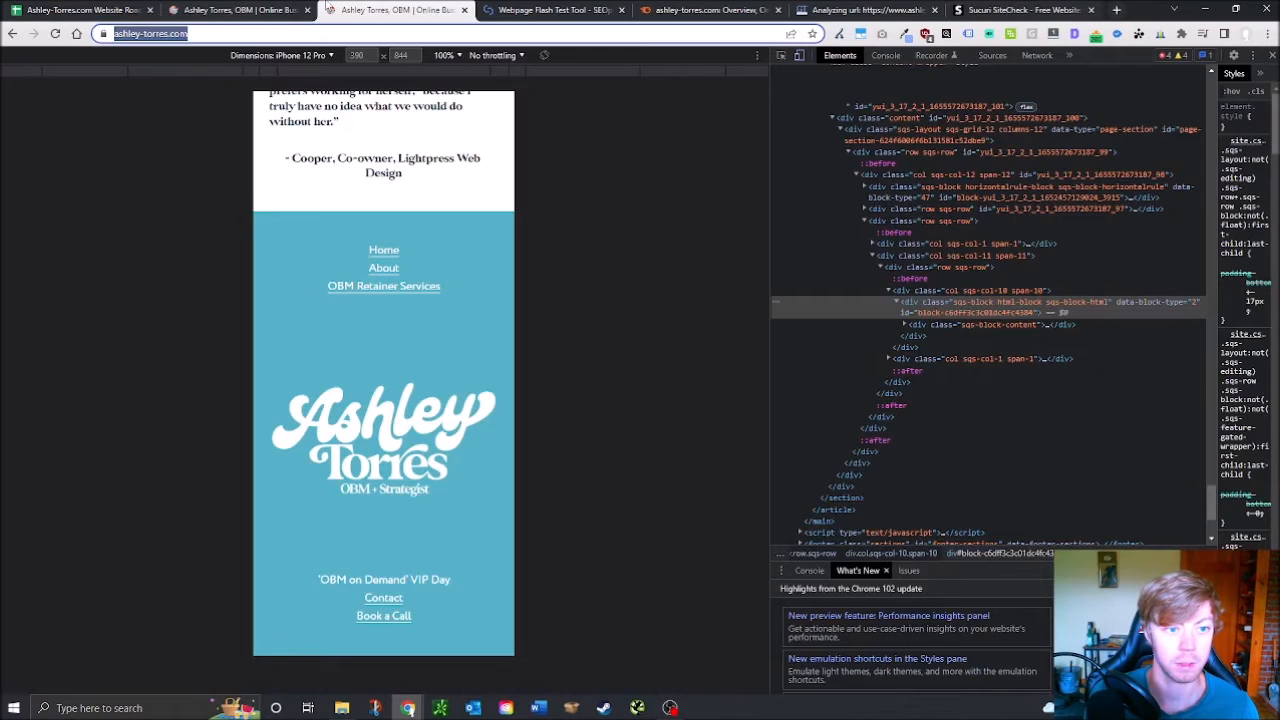
left_click(1020, 9)
left_click(488, 296)
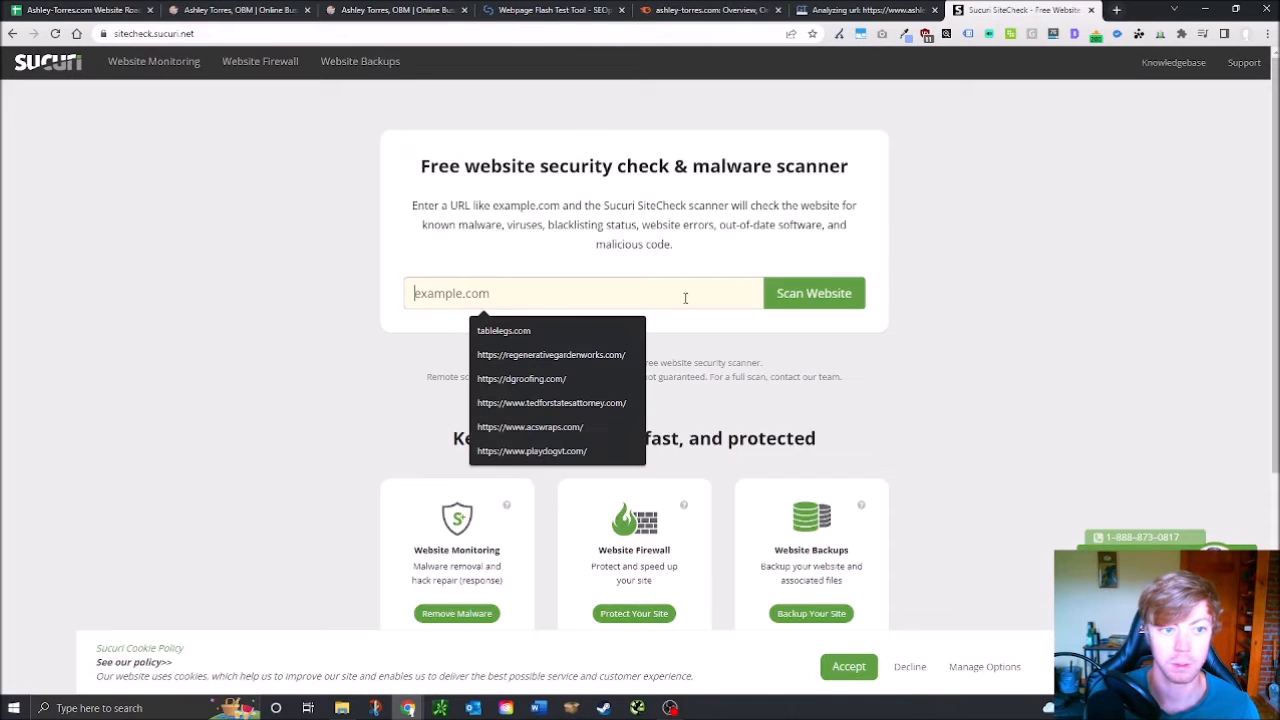
type("https://www.ashley-torres.com")
left_click(805, 304)
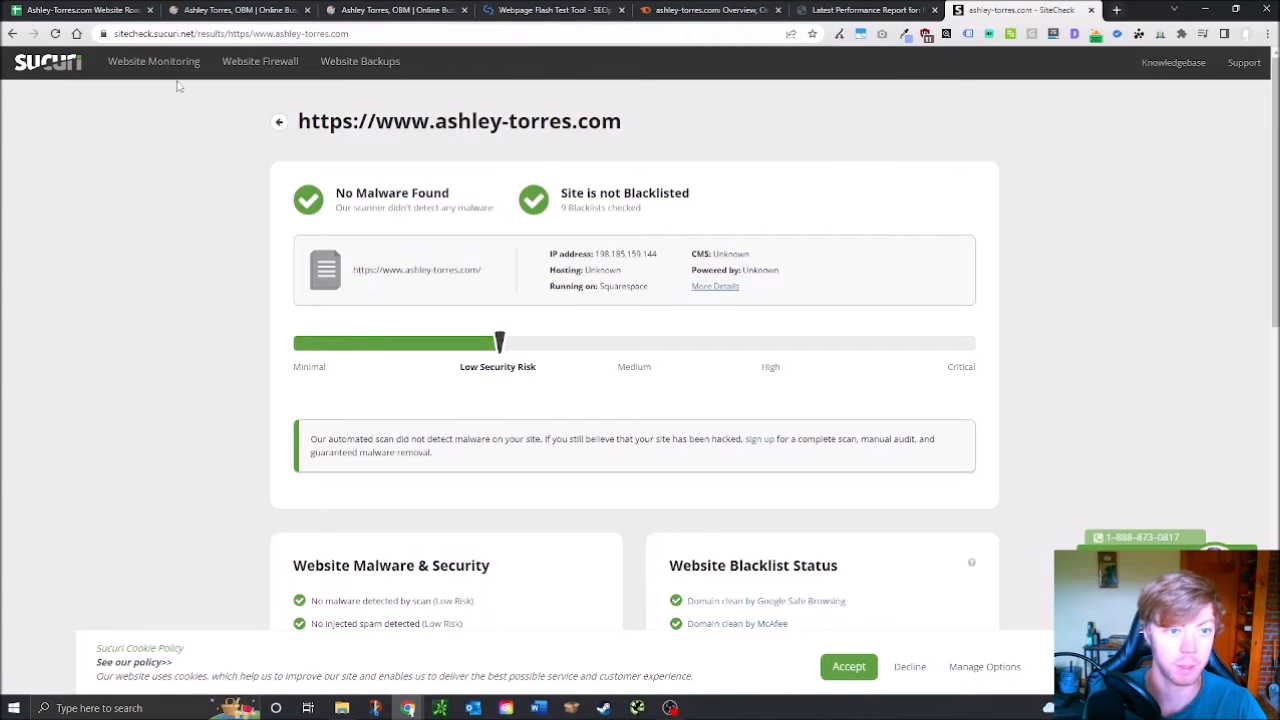
Mark No Malware and Not Blacklisted with x in D105–D106, then return to the homepage
left_click(70, 10)
left_click(452, 344)
left_click(454, 358)
type("x")
key("Return")
type("x")
key("Return")
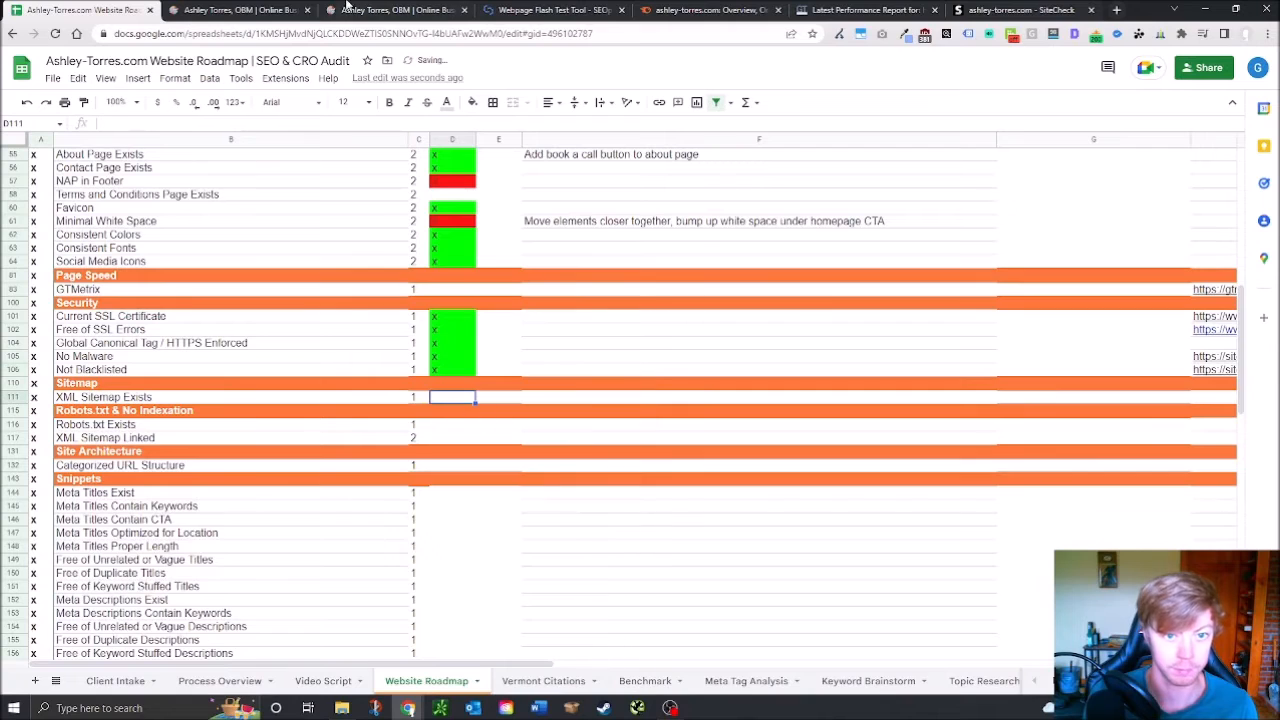
left_click(412, 9)
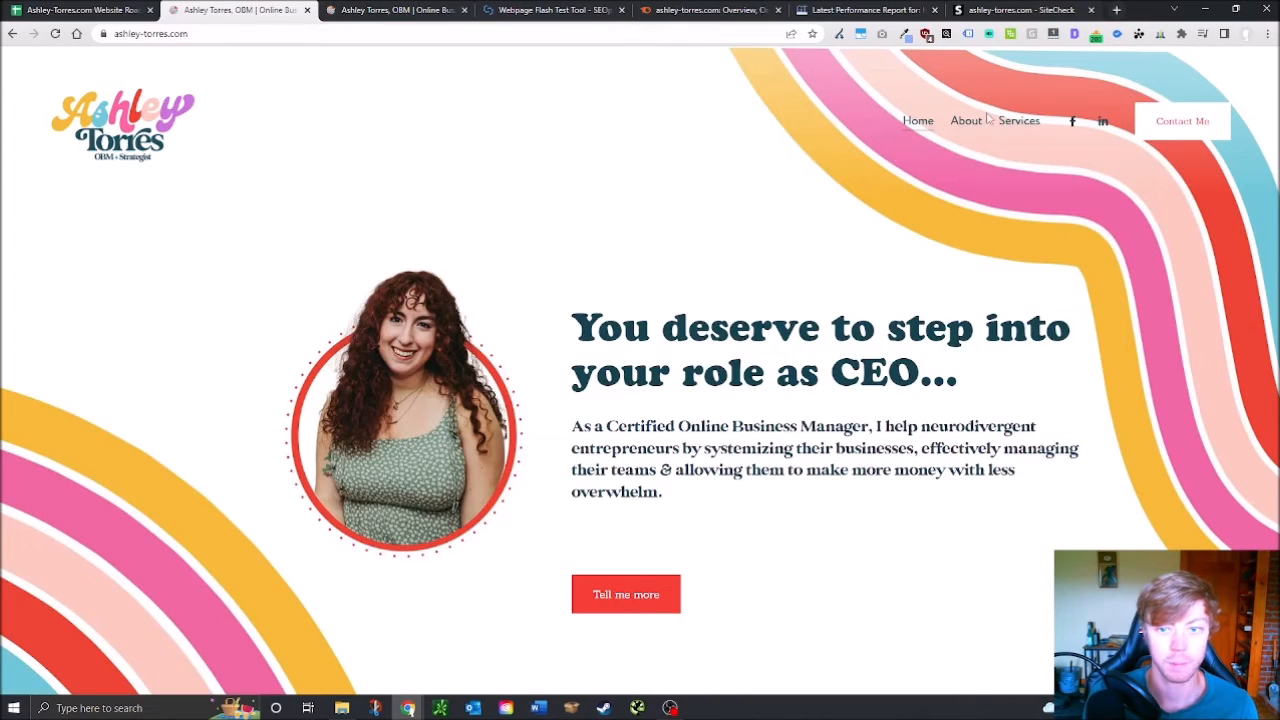
Load ashley-torres.com/robots.txt in the site's tab
left_click(325, 35)
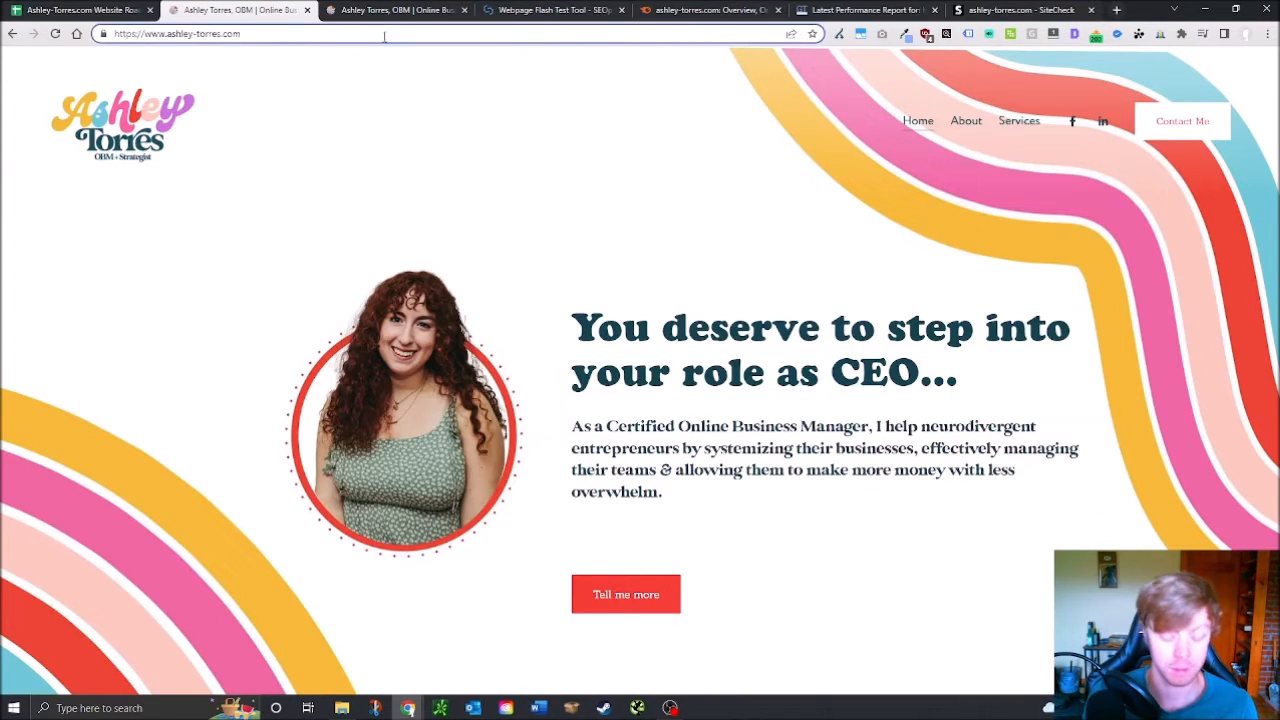
type(".")
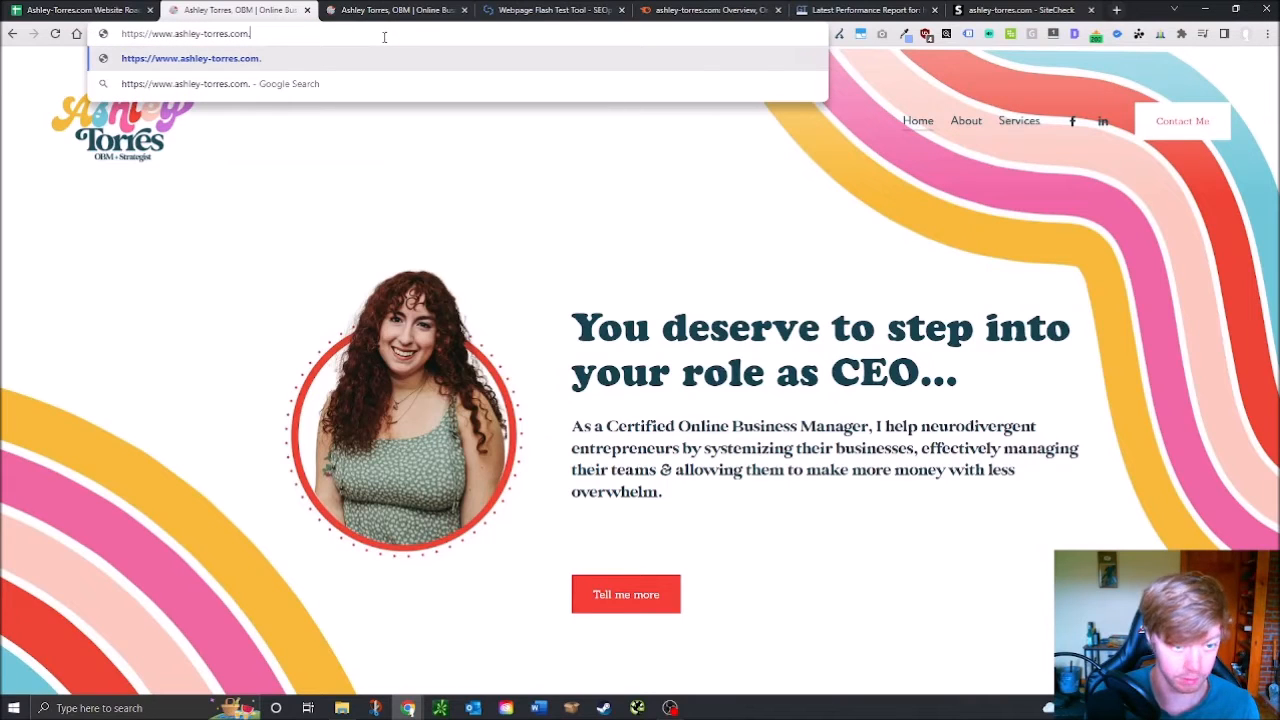
left_click(140, 9)
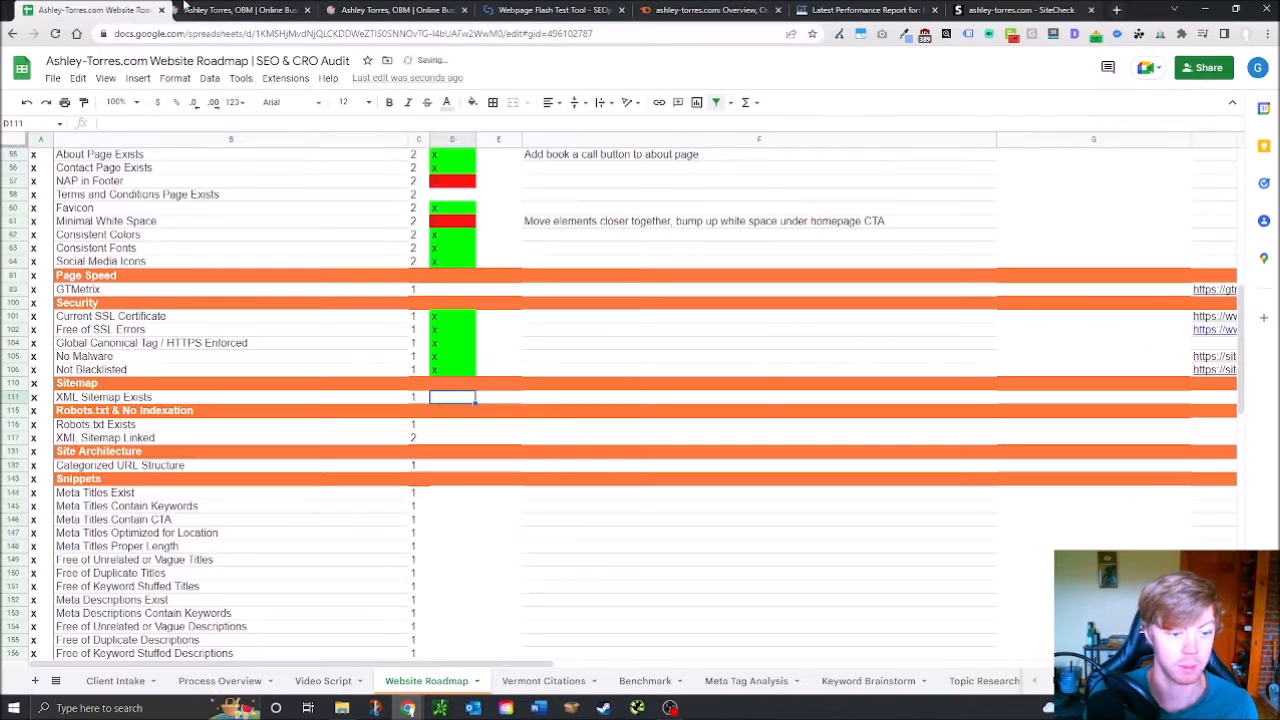
left_click(238, 9)
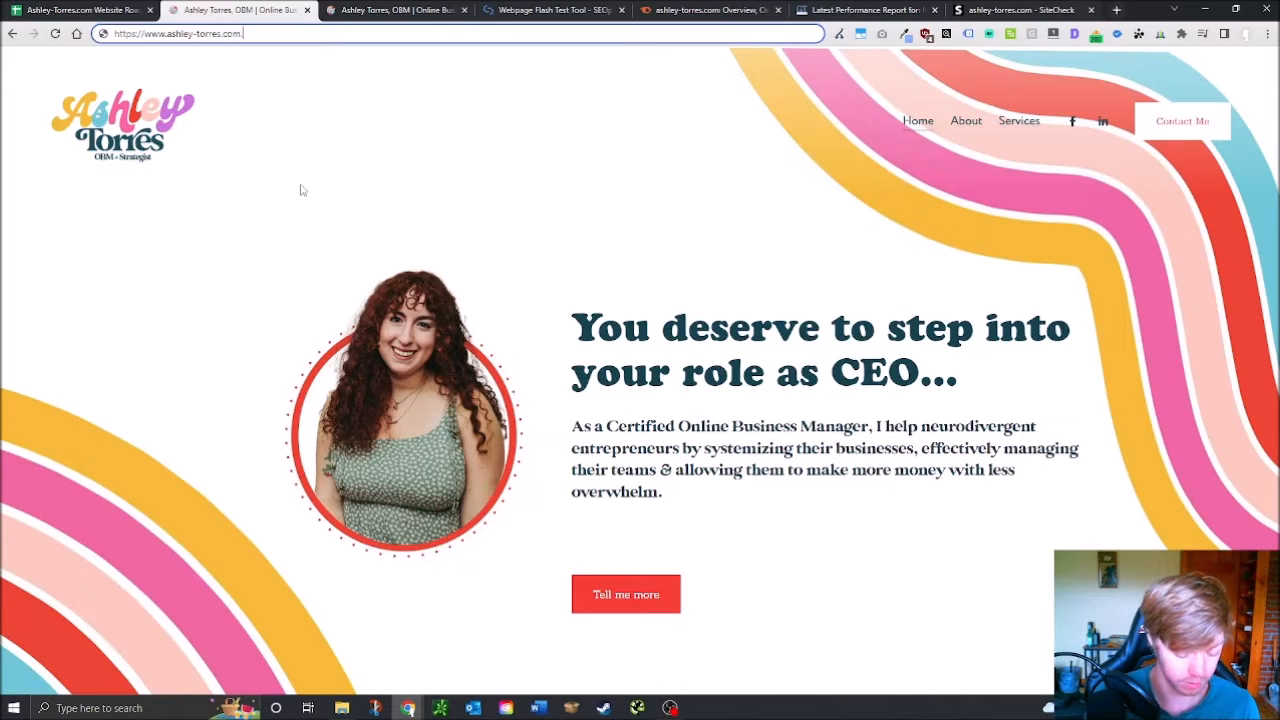
key("BackSpace")
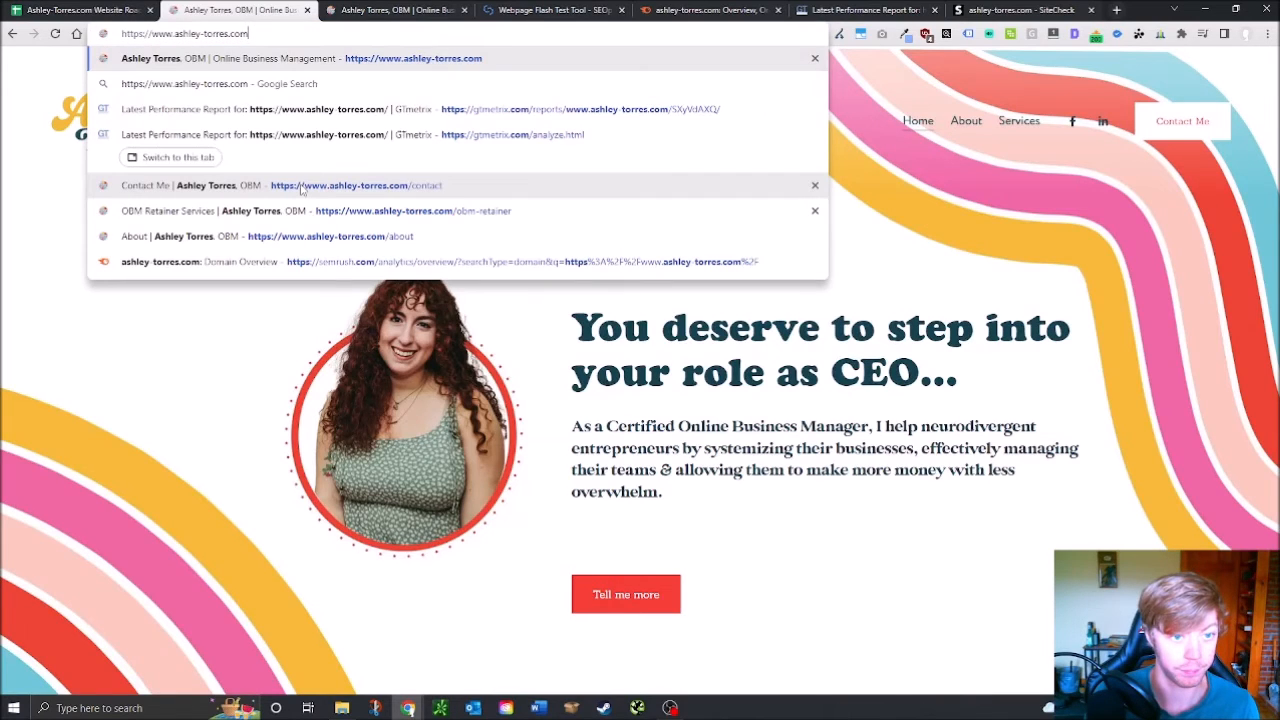
type("/")
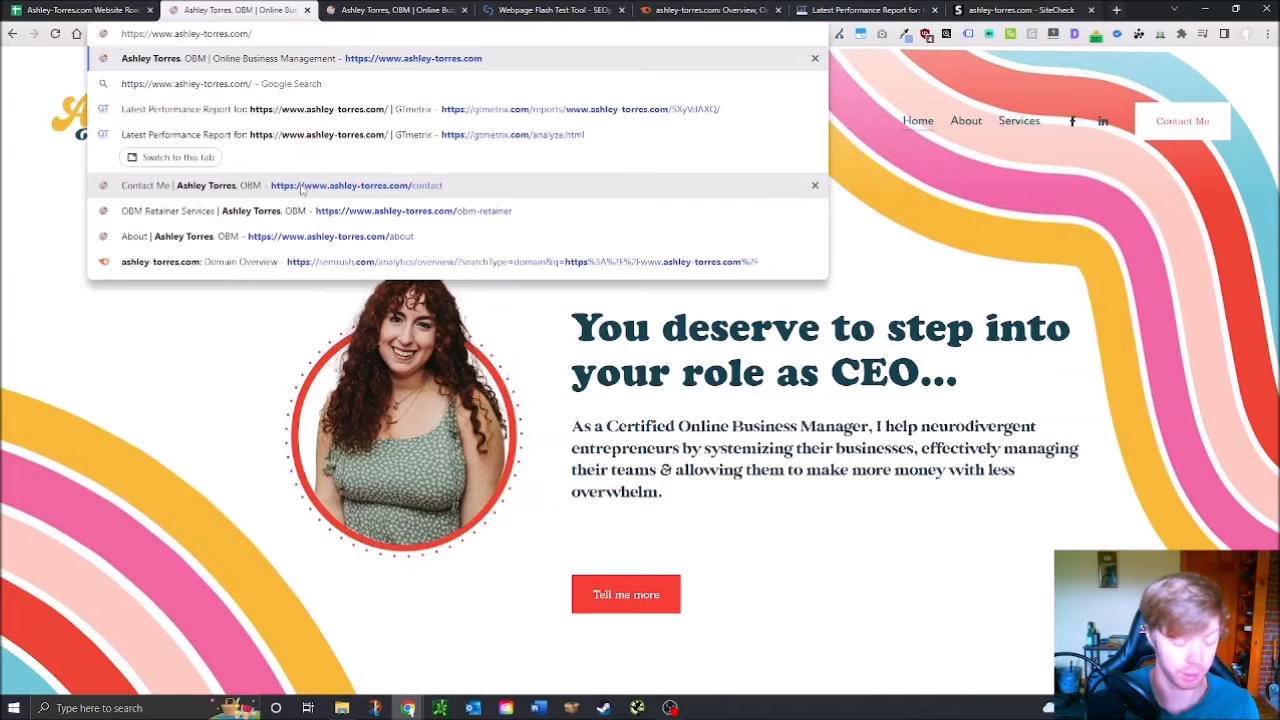
type("robots.t")
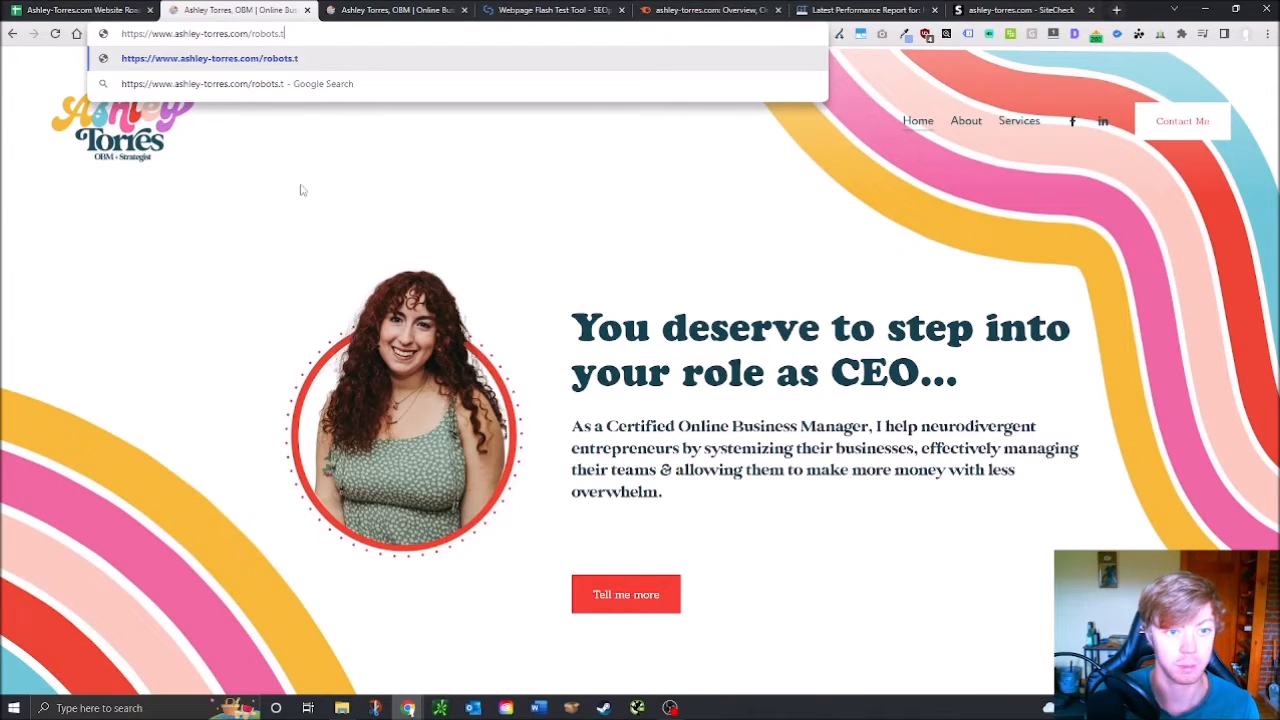
type("xt")
key("Return")
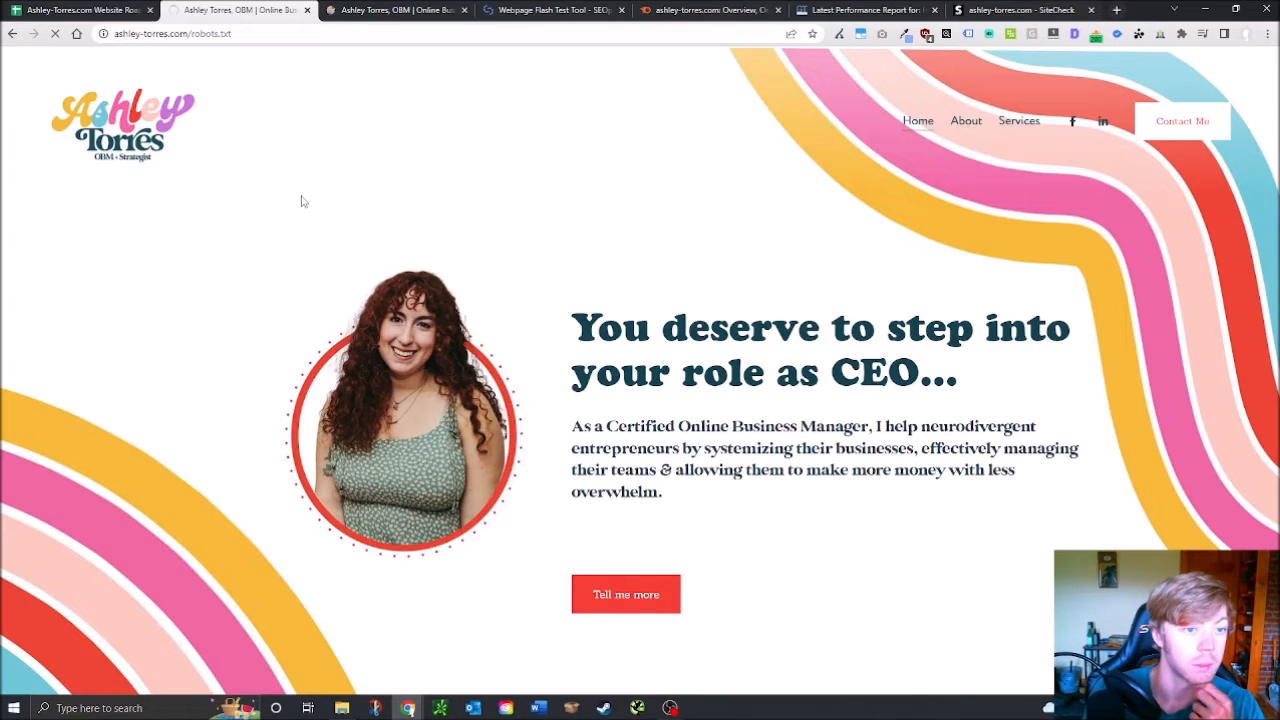
Check the GTmetrix A grade, close the Flash Test and SiteCheck tabs, and reload robots.txt
left_click(596, 10)
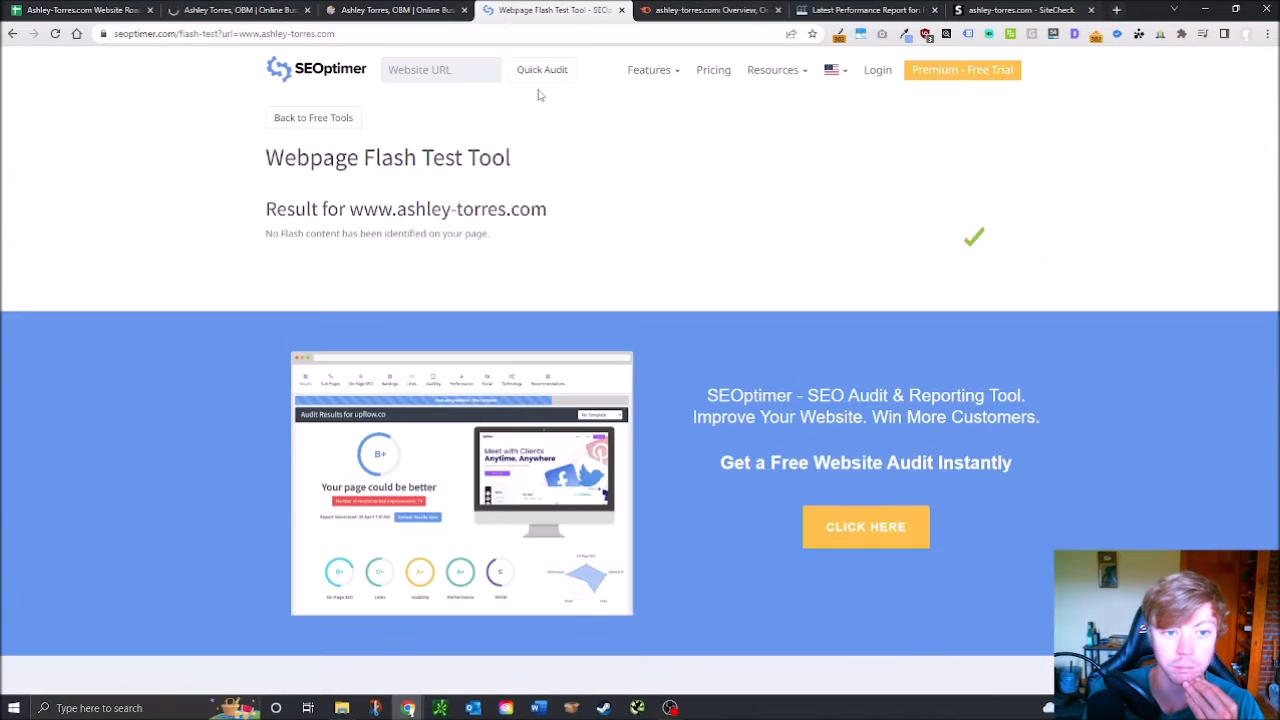
left_click(621, 10)
left_click(685, 10)
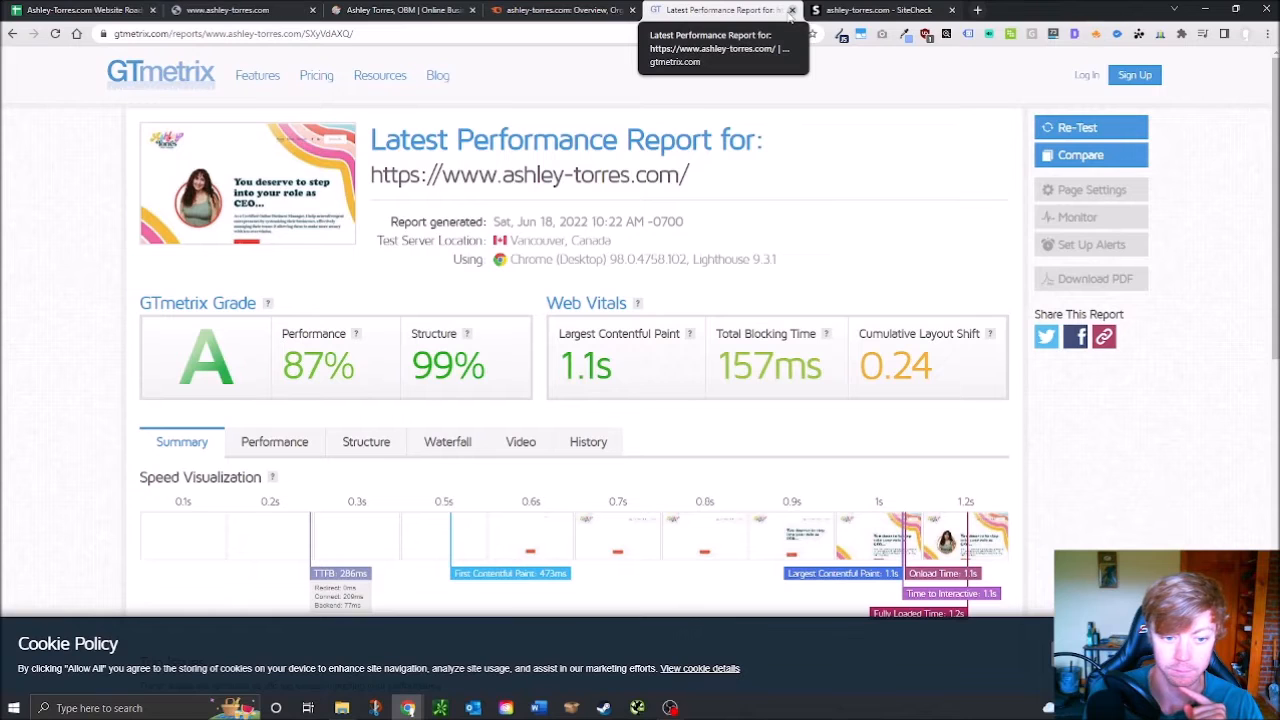
scroll(545, 292, "down", 3)
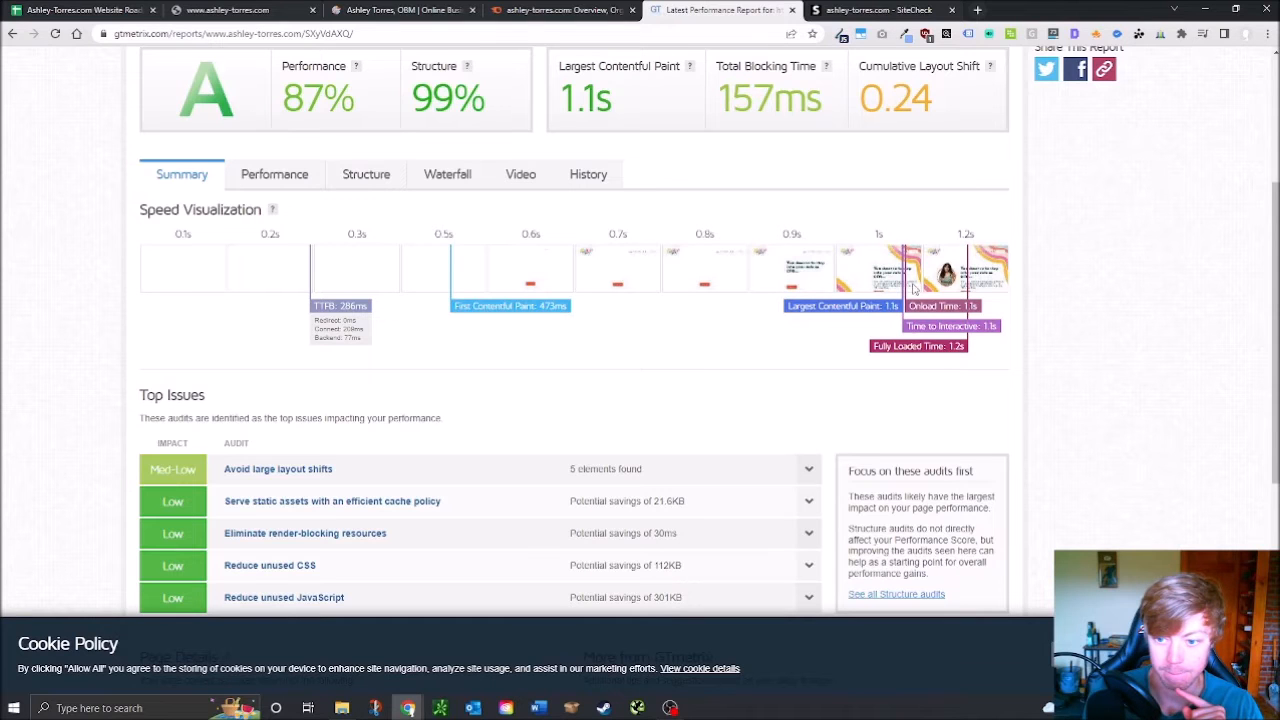
left_click(870, 10)
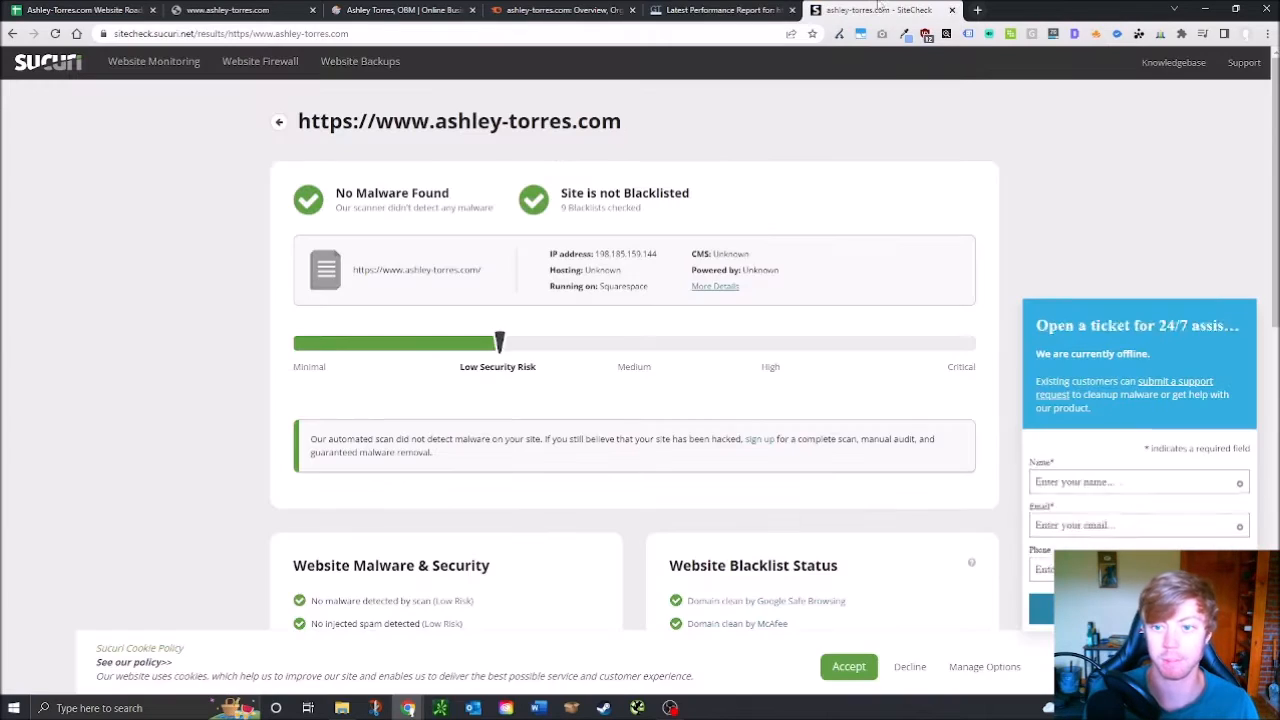
left_click(951, 9)
left_click(193, 10)
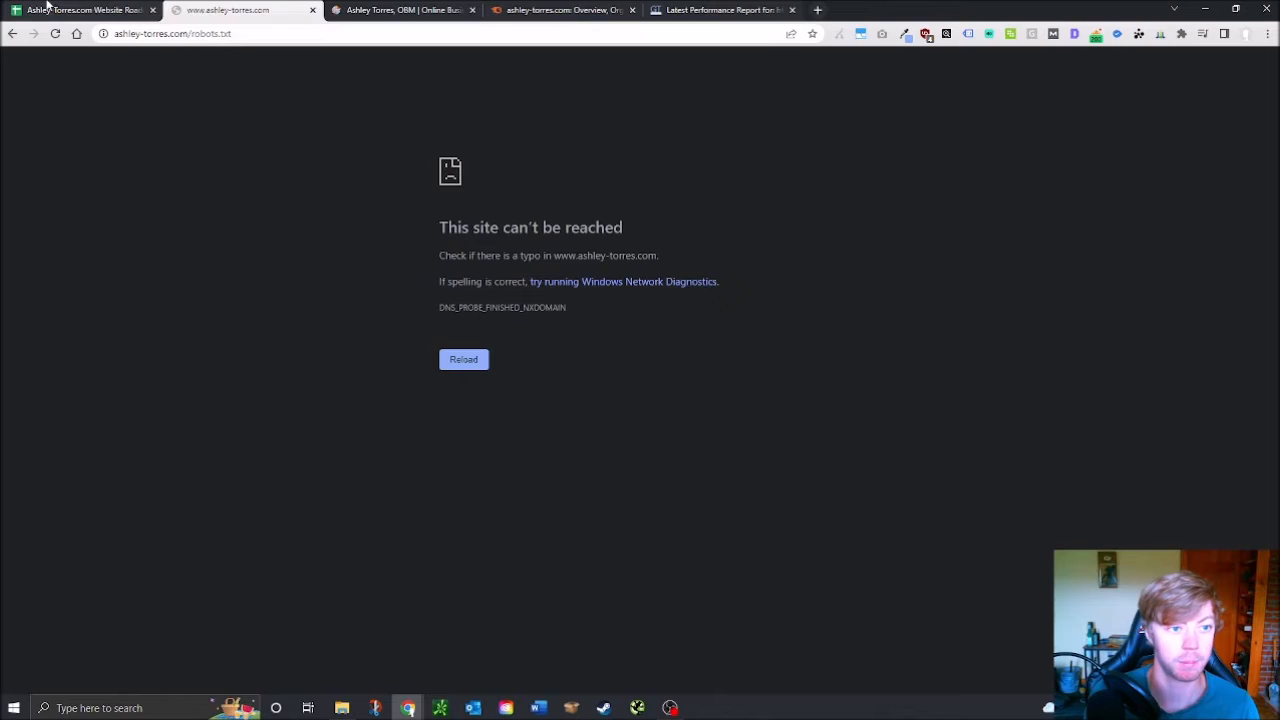
left_click(55, 33)
key("ctrl+shift+Tab")
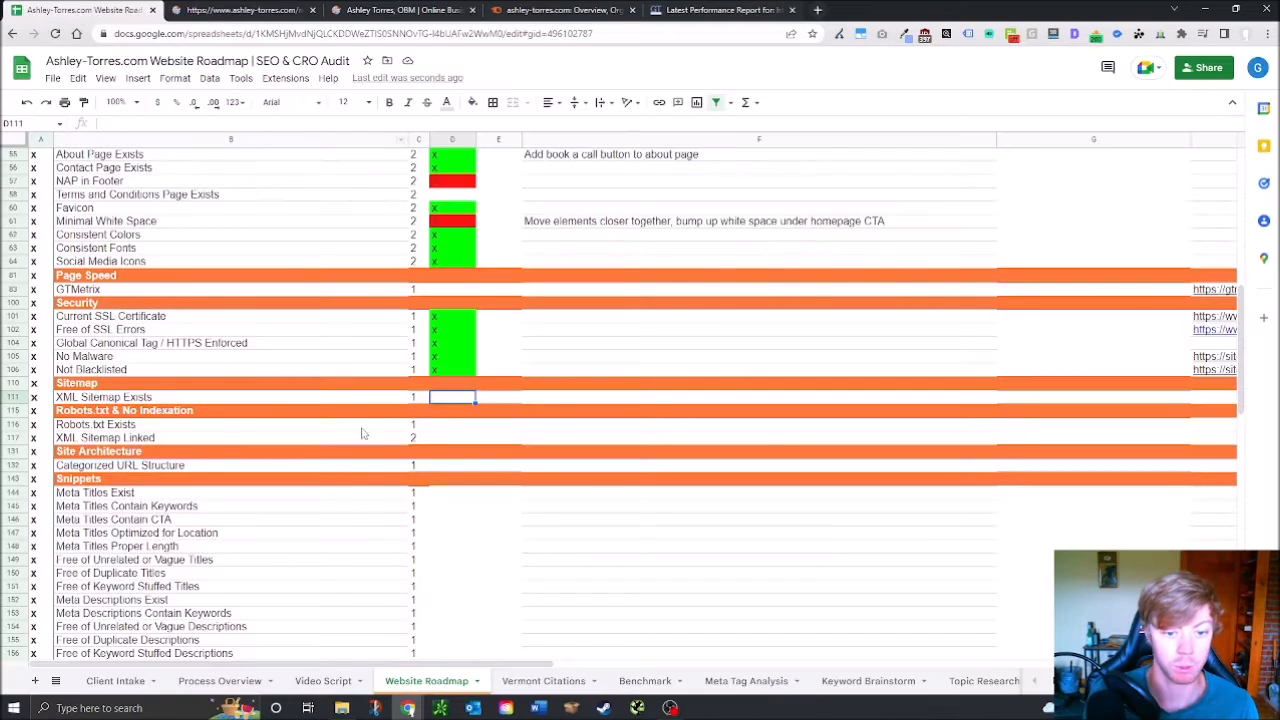
Copy the Sitemap URL from robots.txt and load sitemap.xml with its home, about and service pages
left_click(245, 9)
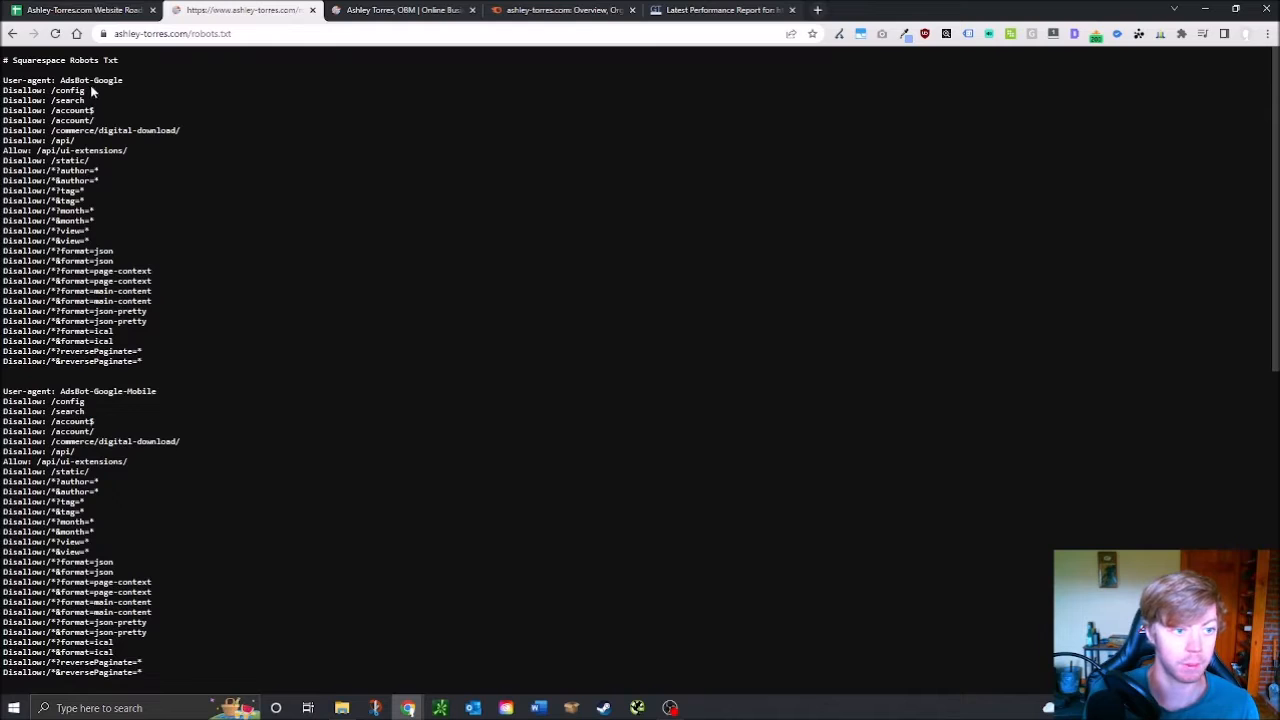
scroll(93, 385, "down", 10)
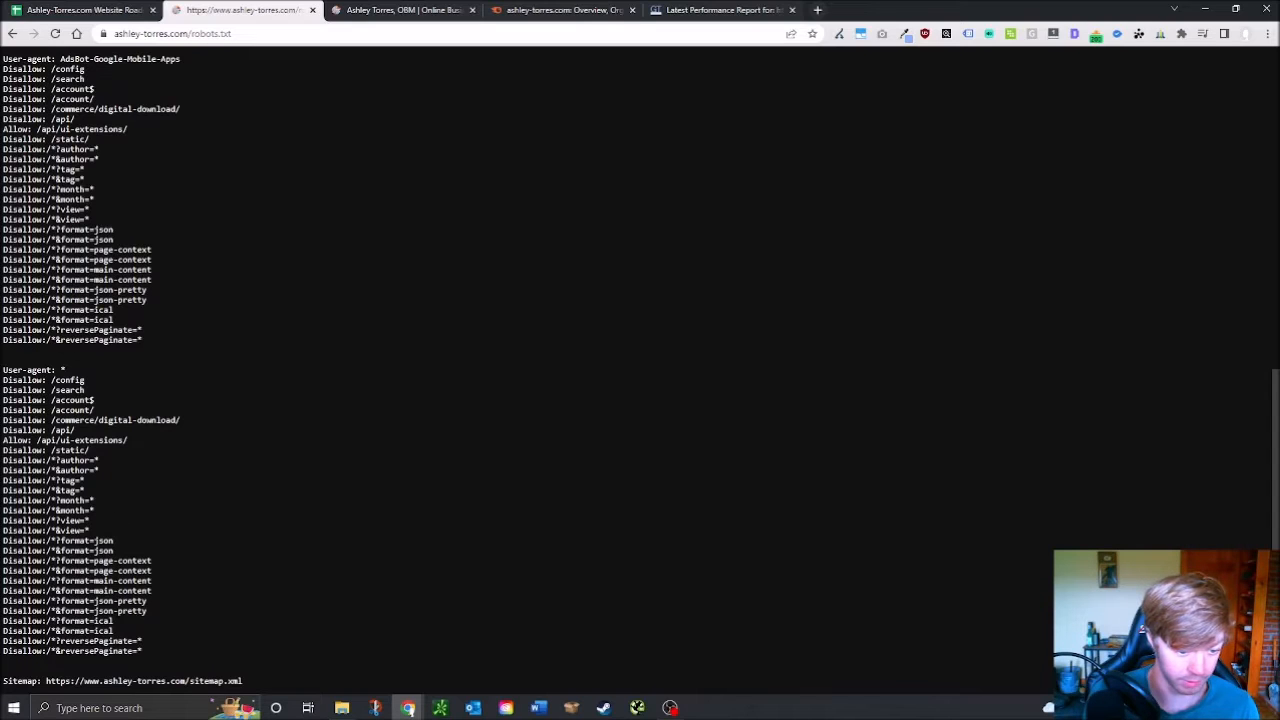
left_click_drag(46, 681, 277, 681)
key("ctrl+c")
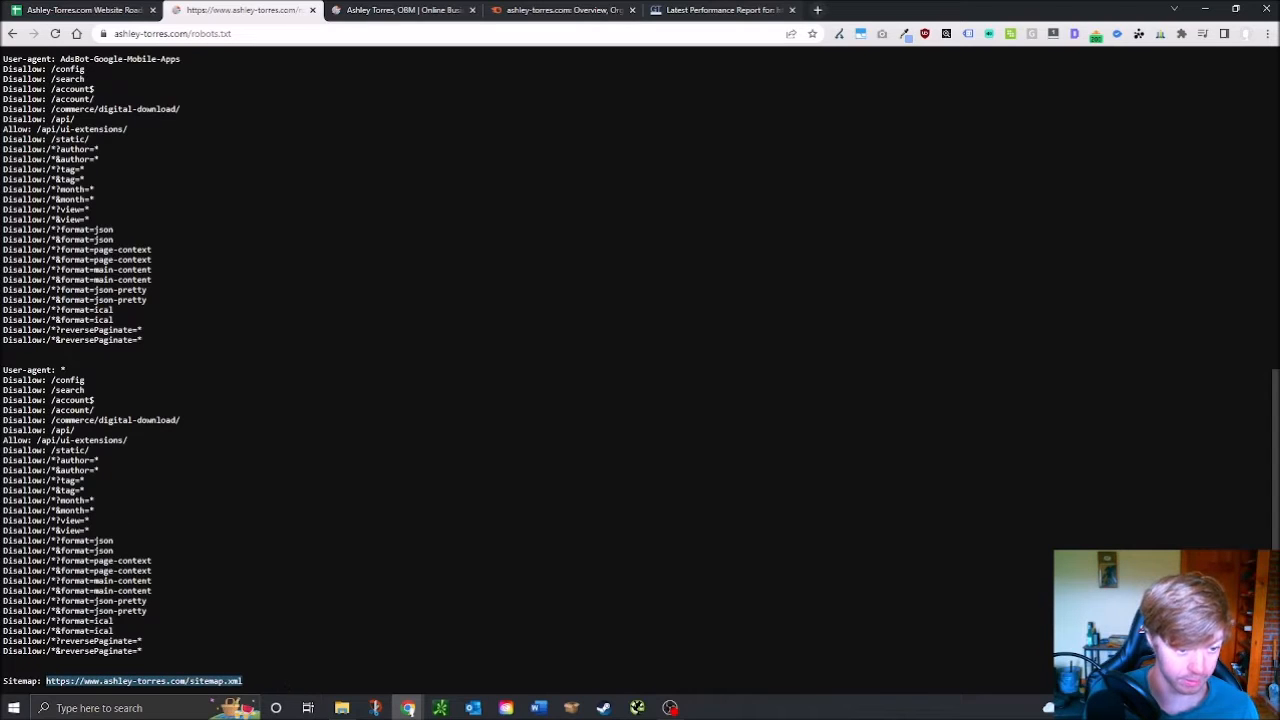
scroll(314, 77, "up", 6)
left_click(270, 35)
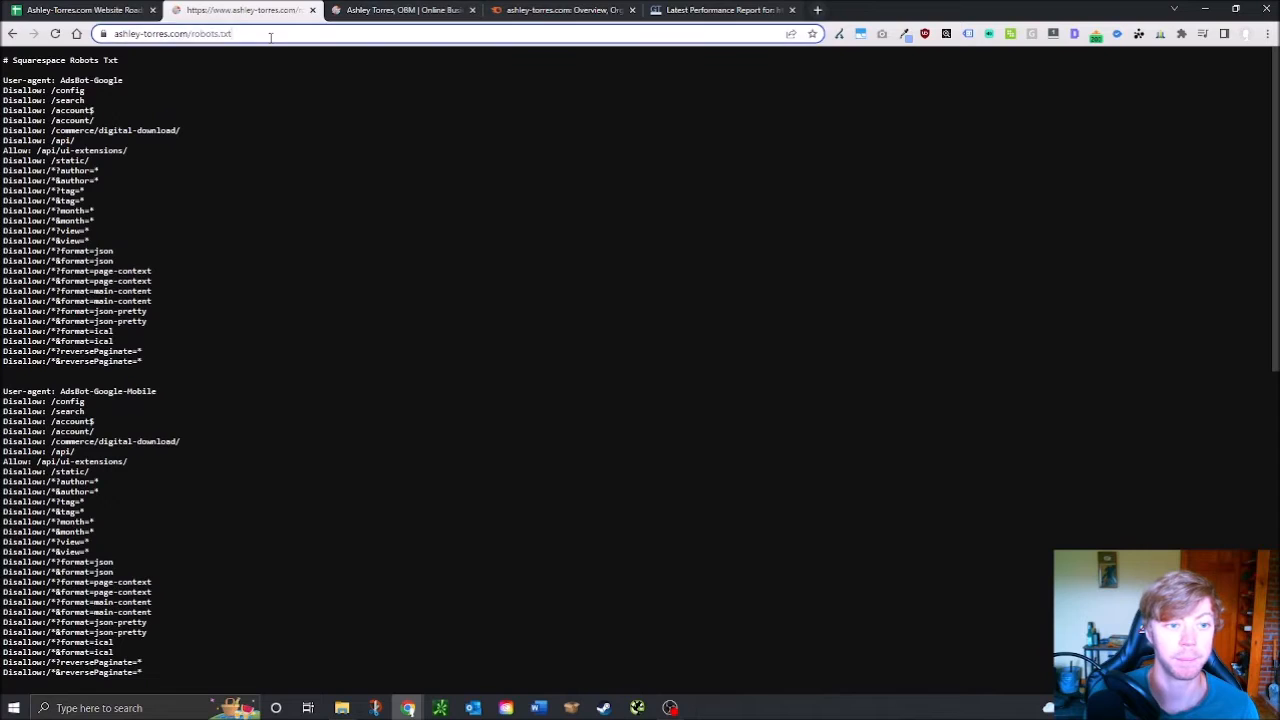
key("ctrl+v")
key("Return")
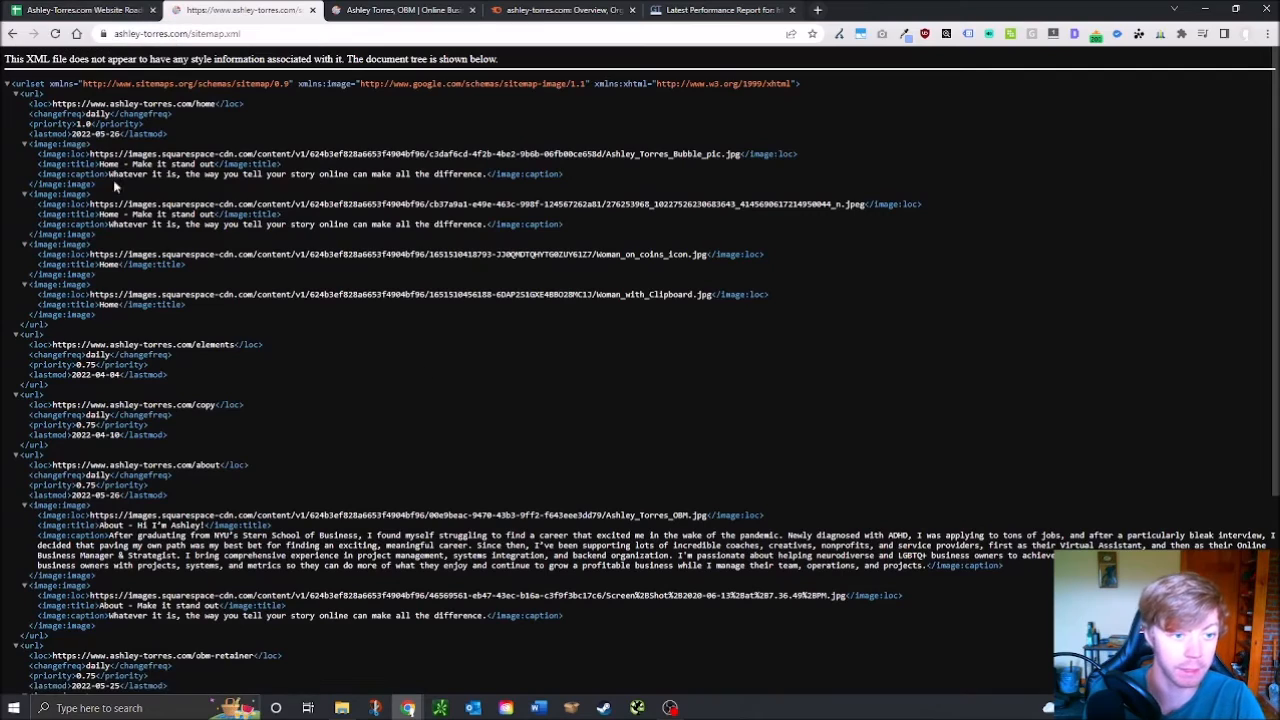
scroll(404, 266, "down", 3)
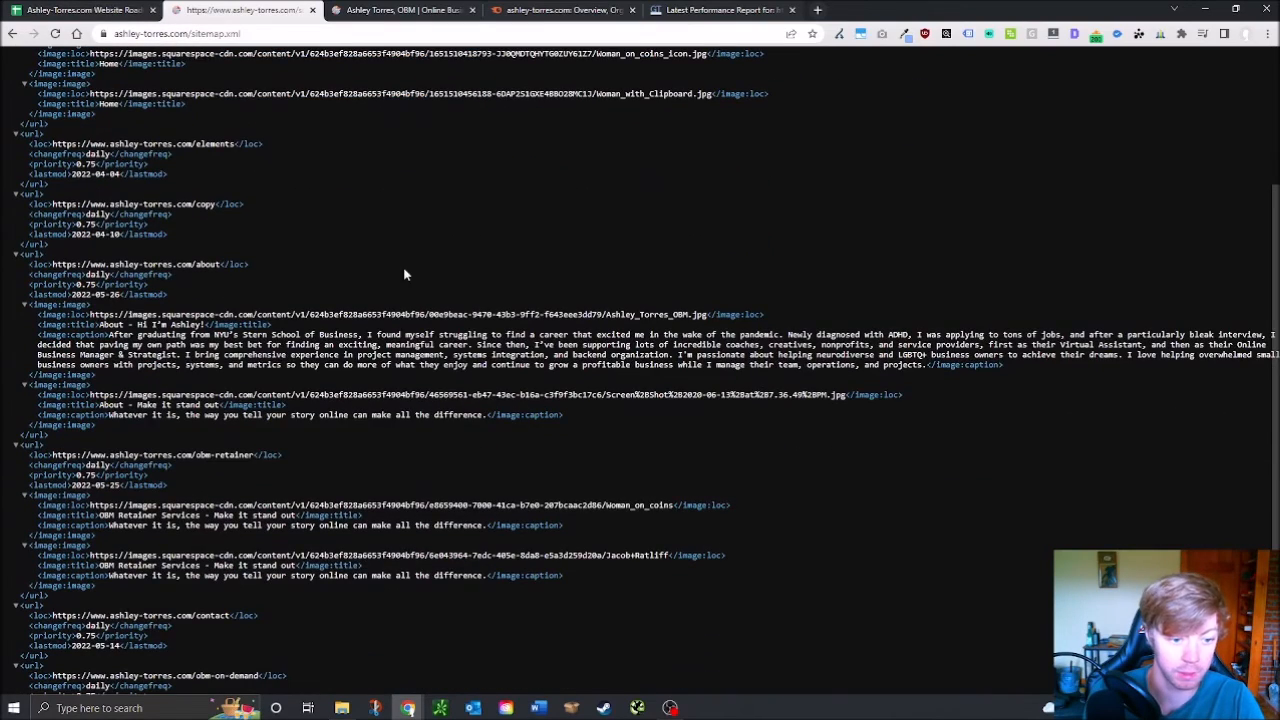
scroll(403, 274, "up", 3)
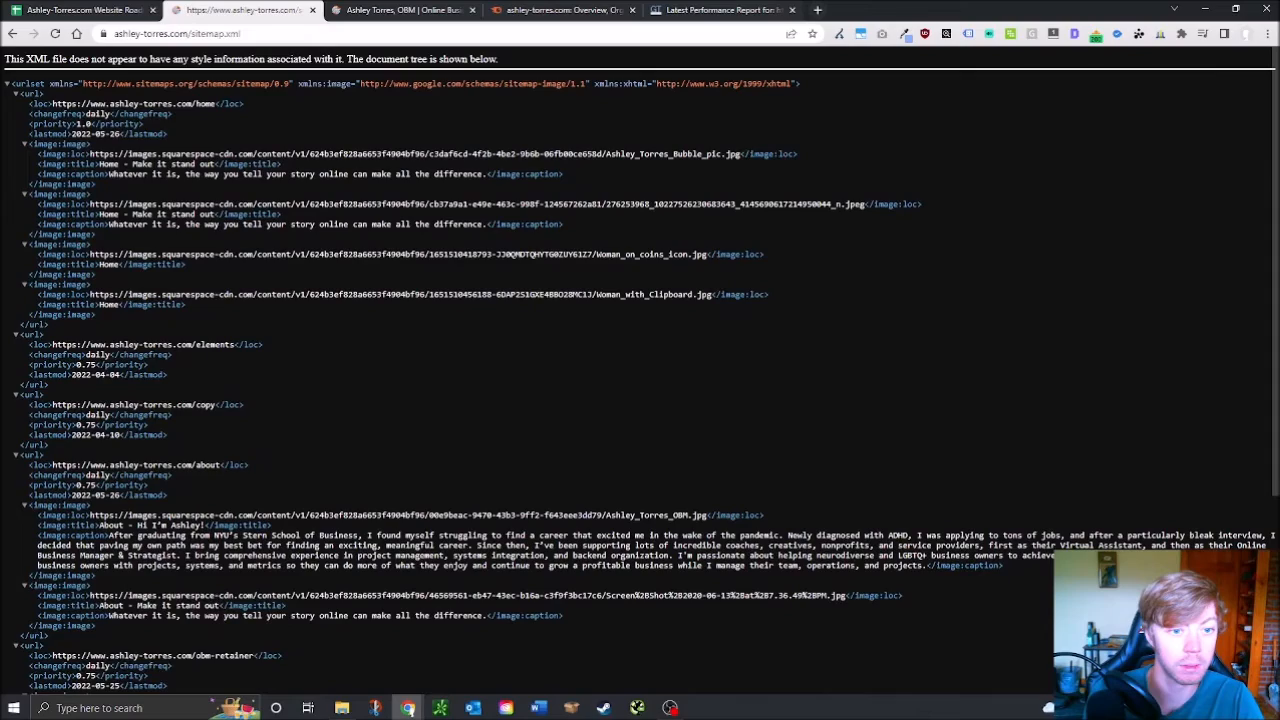
scroll(378, 261, "down", 3)
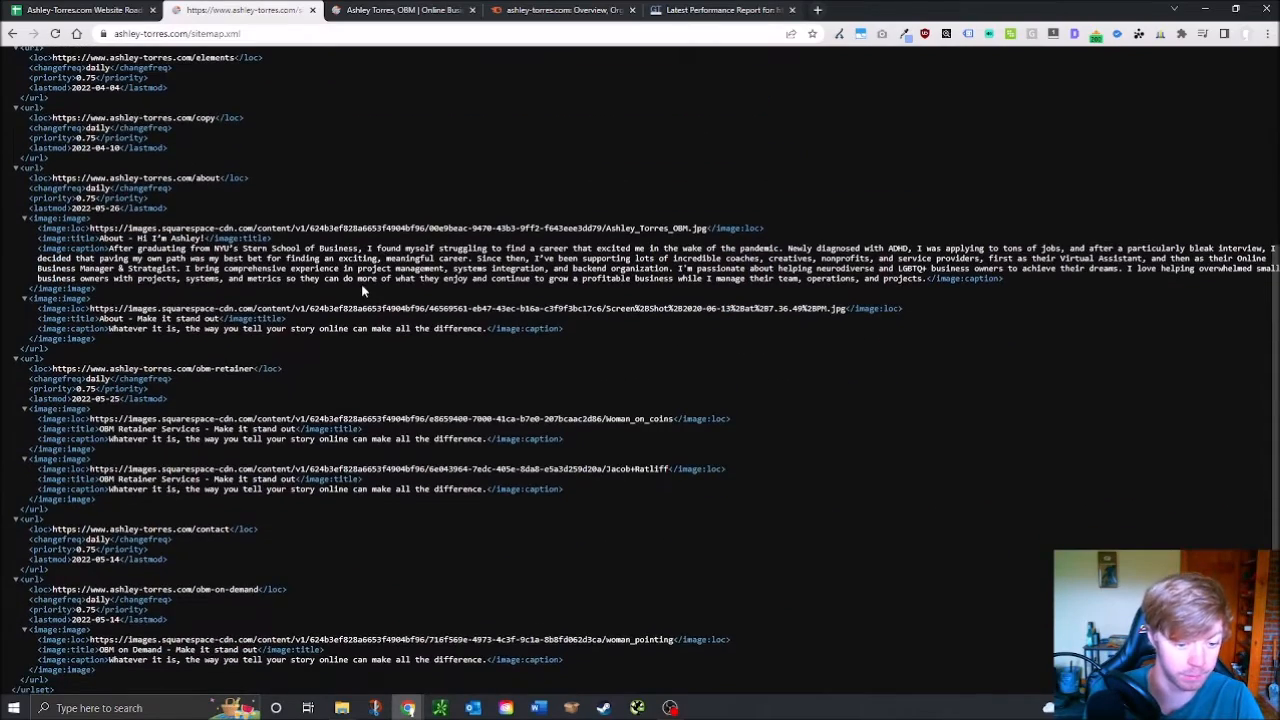
scroll(361, 284, "up", 3)
Mark XML Sitemap Exists, Robots.txt Exists and XML Sitemap Linked with x, then show the mobile preview
left_click(62, 8)
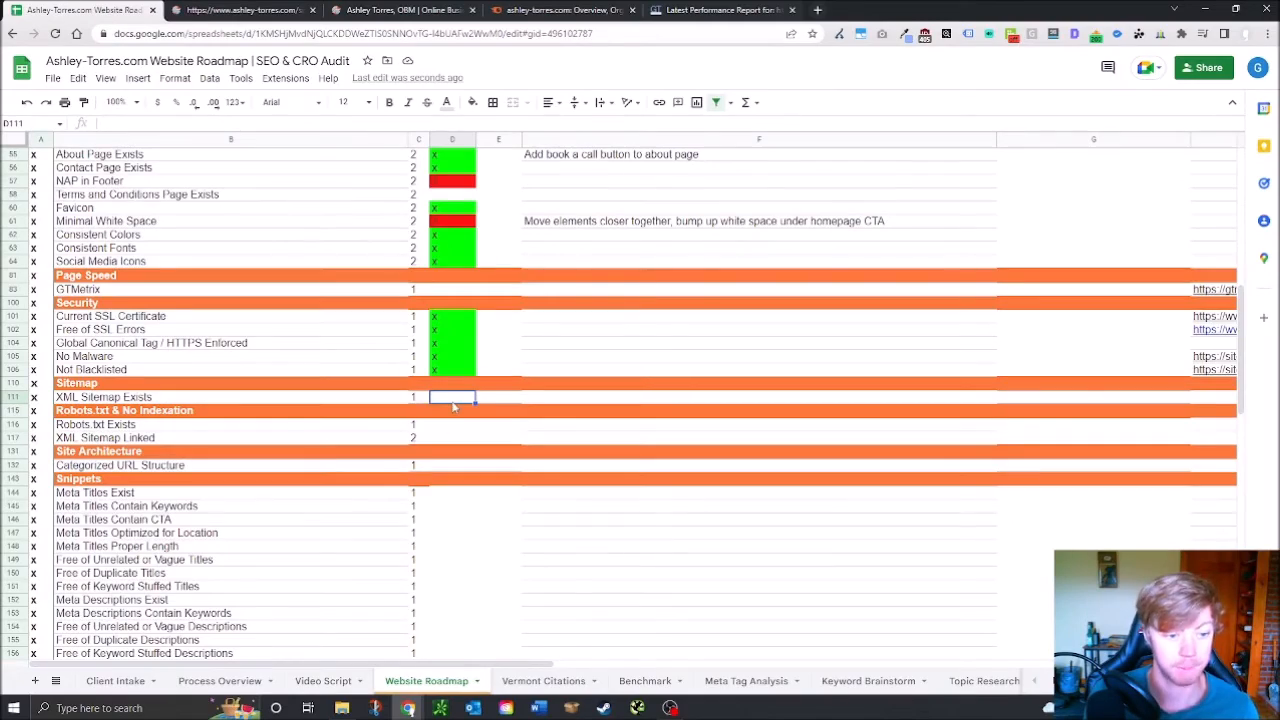
type("x")
left_click(457, 424)
type("x")
left_click(457, 437)
type("x")
left_click(457, 466)
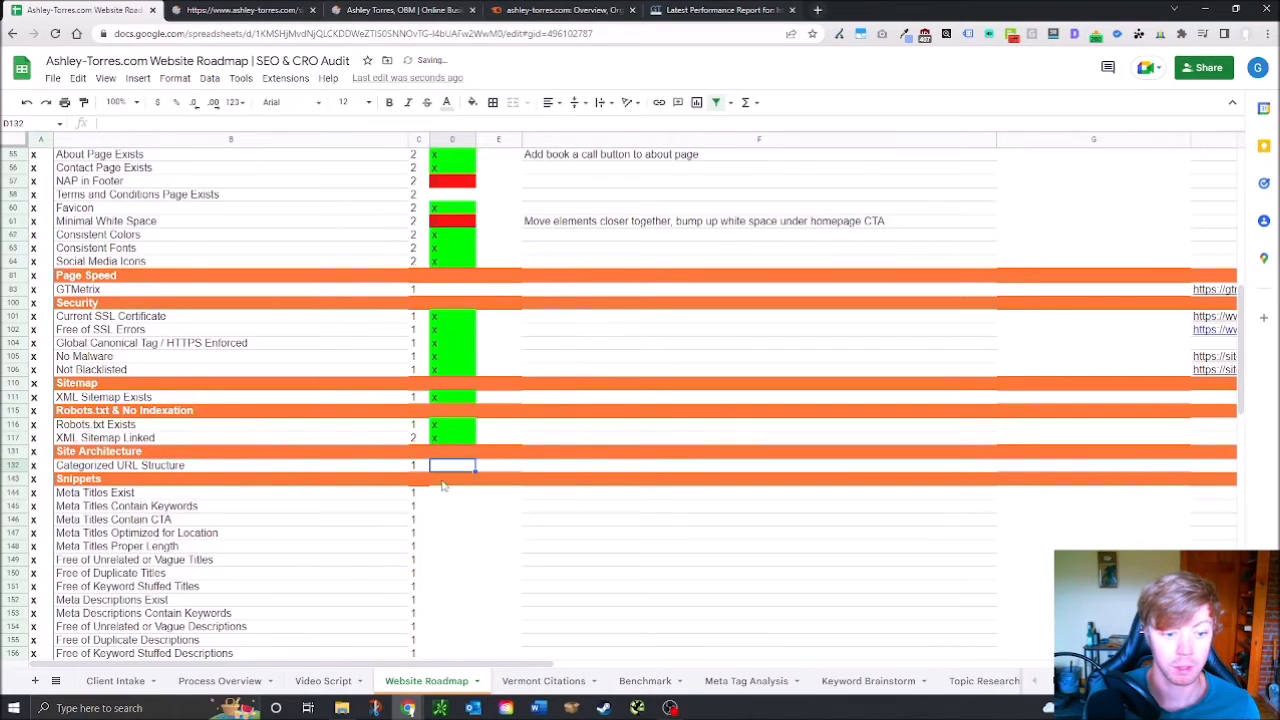
scroll(388, 506, "down", 1)
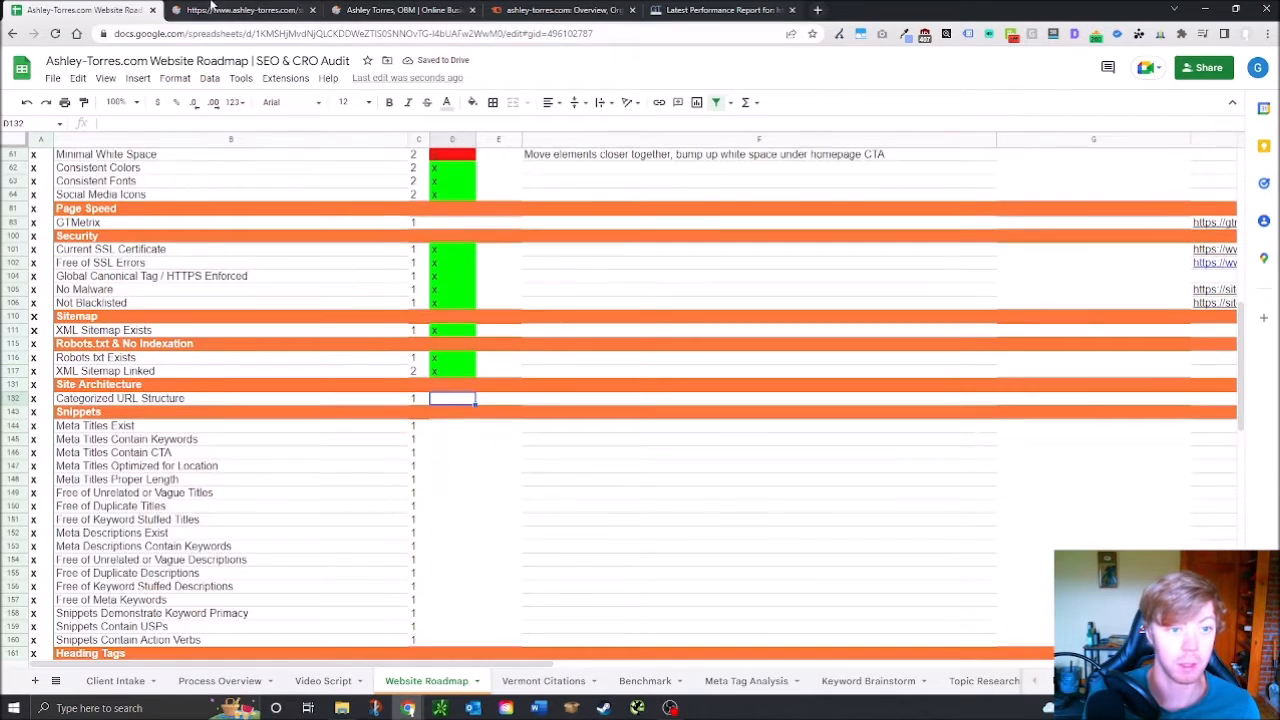
left_click(358, 6)
scroll(478, 369, "up", 15)
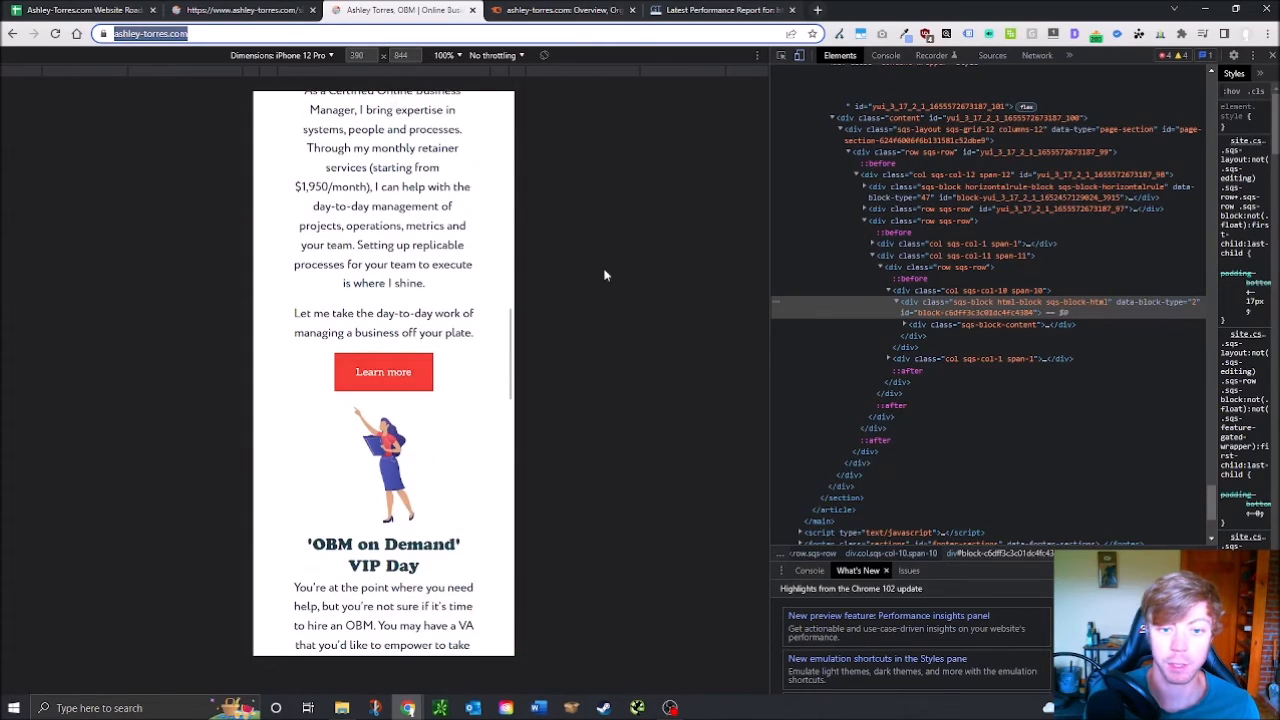
Go back to robots.txt and strip the path to load the ashley-torres.com homepage
left_click(212, 11)
left_click(13, 35)
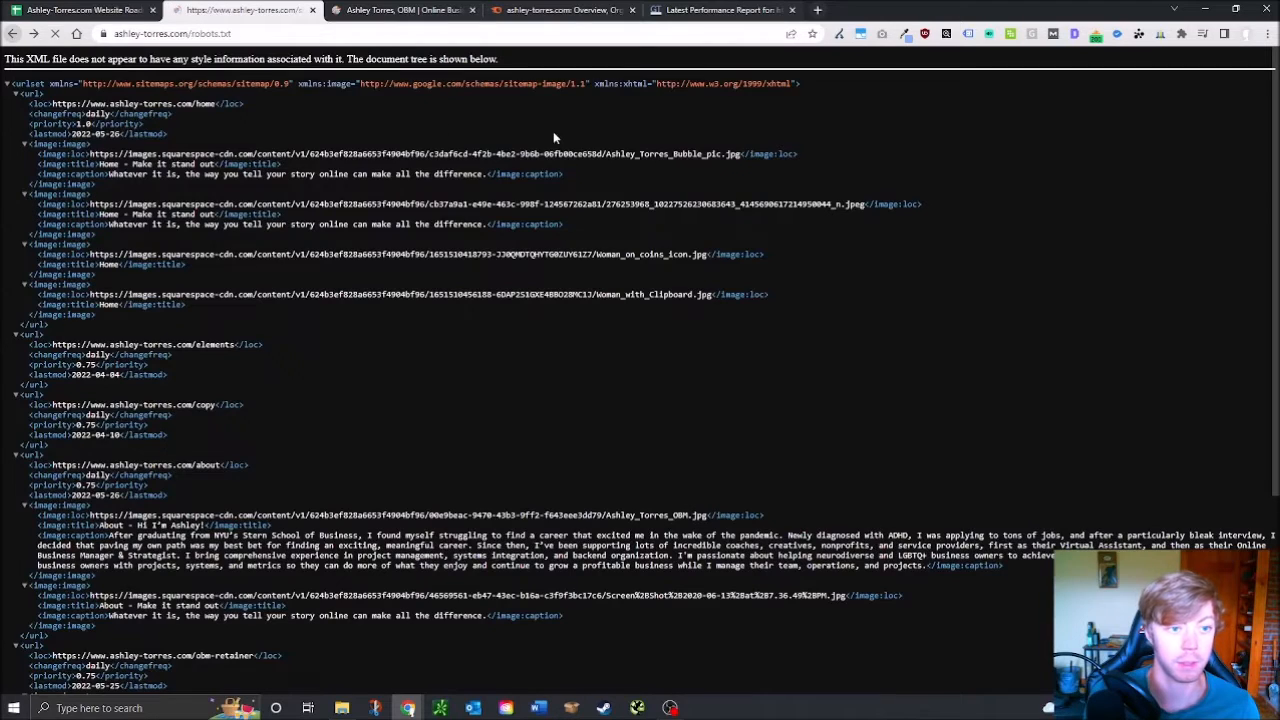
left_click_drag(188, 34, 397, 52)
key("BackSpace")
key("Return")
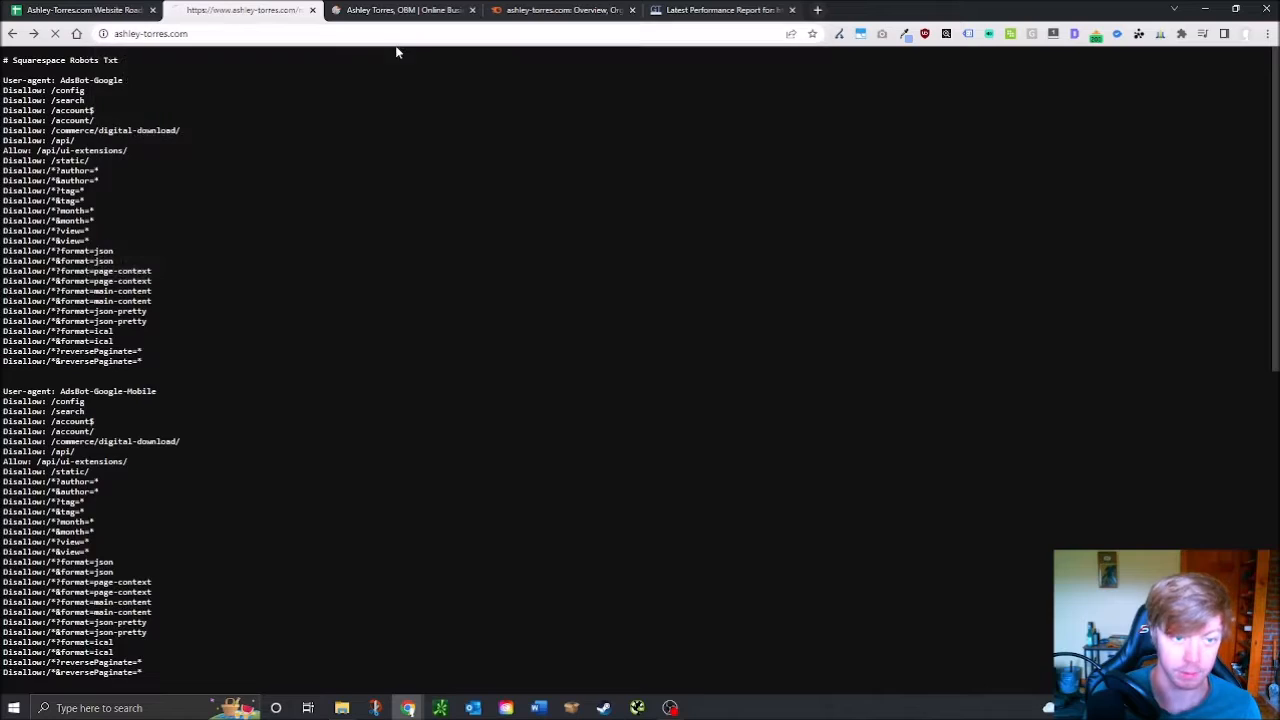
Open Services > OBM Retainer Services, then return to the roadmap spreadsheet
mouse_move(1001, 124)
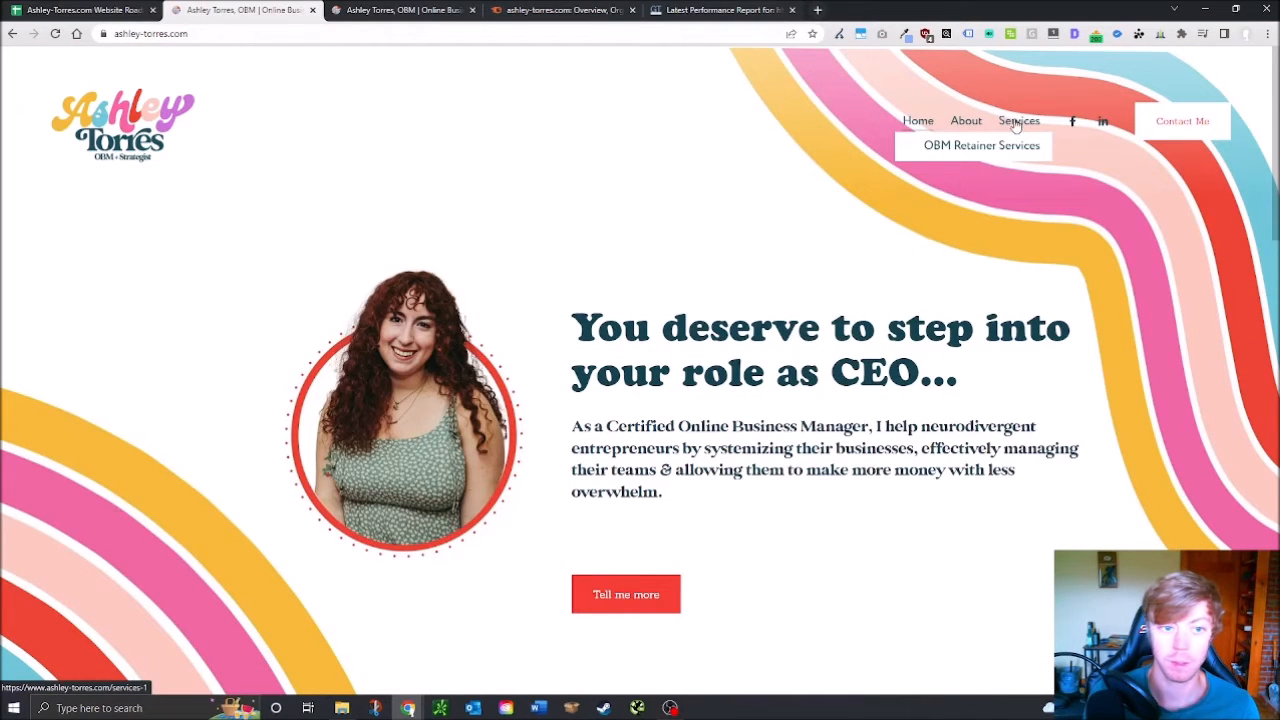
left_click(1015, 146)
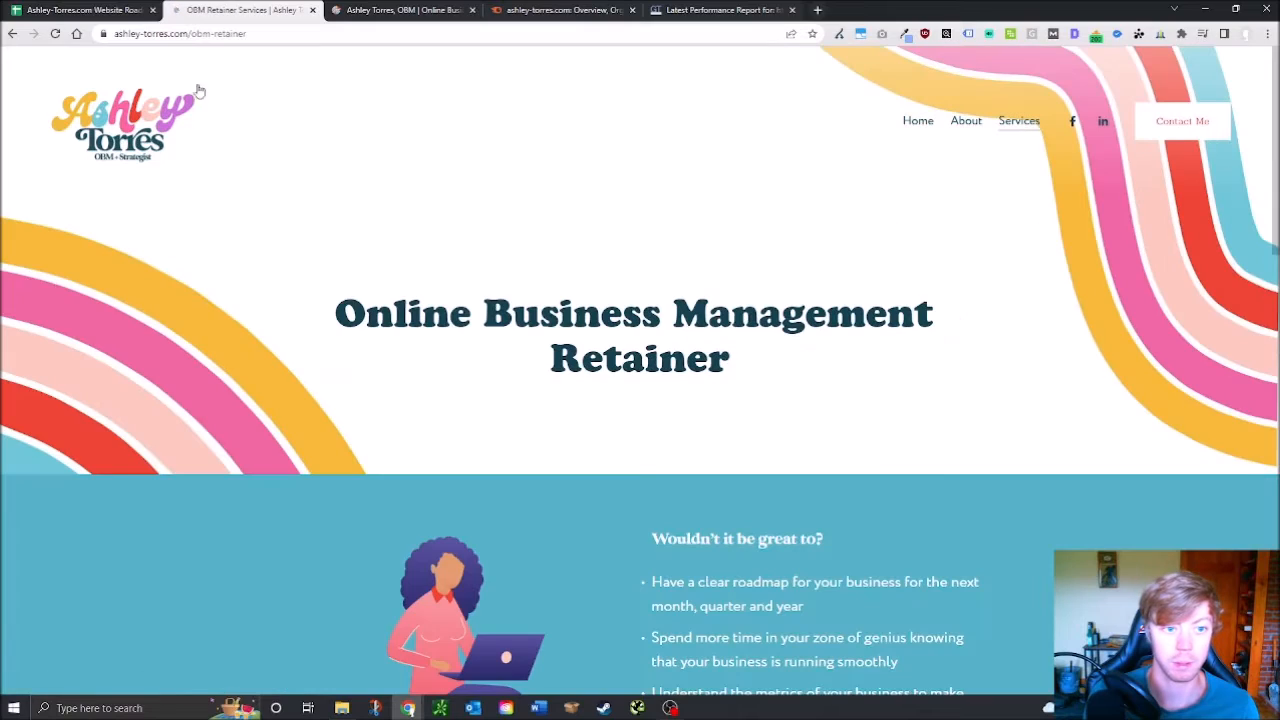
mouse_move(1005, 122)
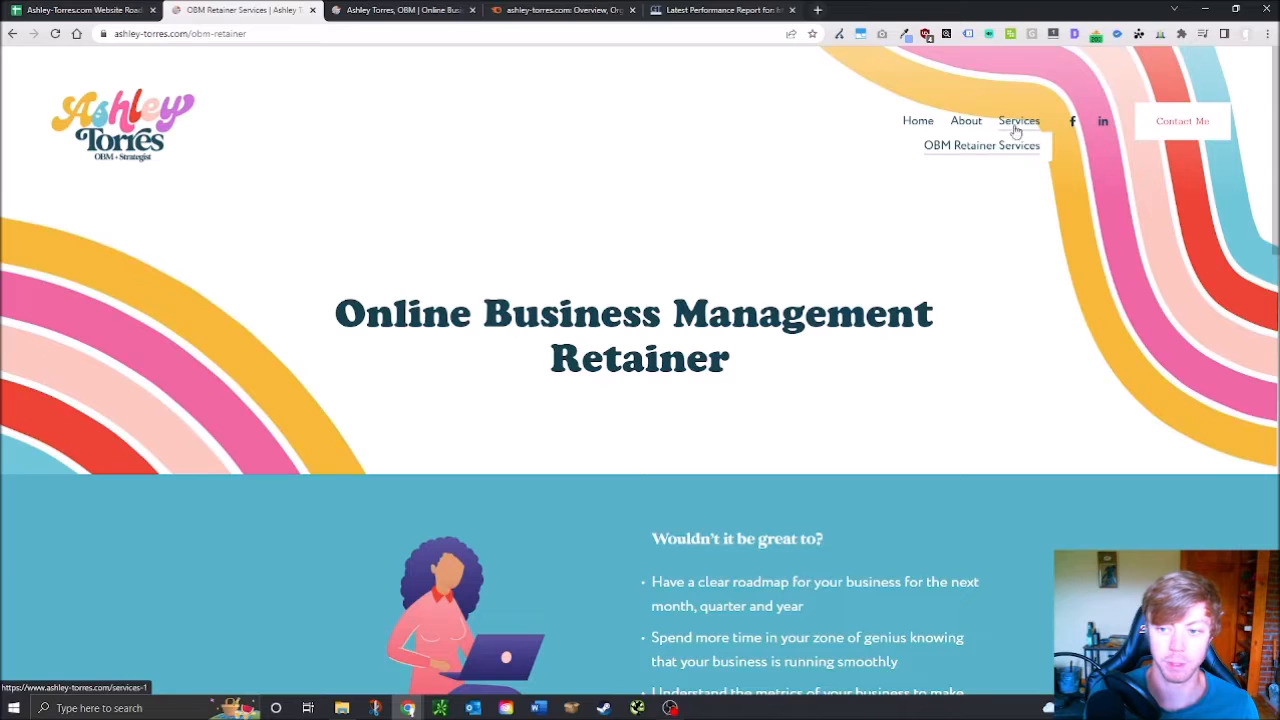
scroll(509, 278, "down", 4)
scroll(509, 278, "up", 4)
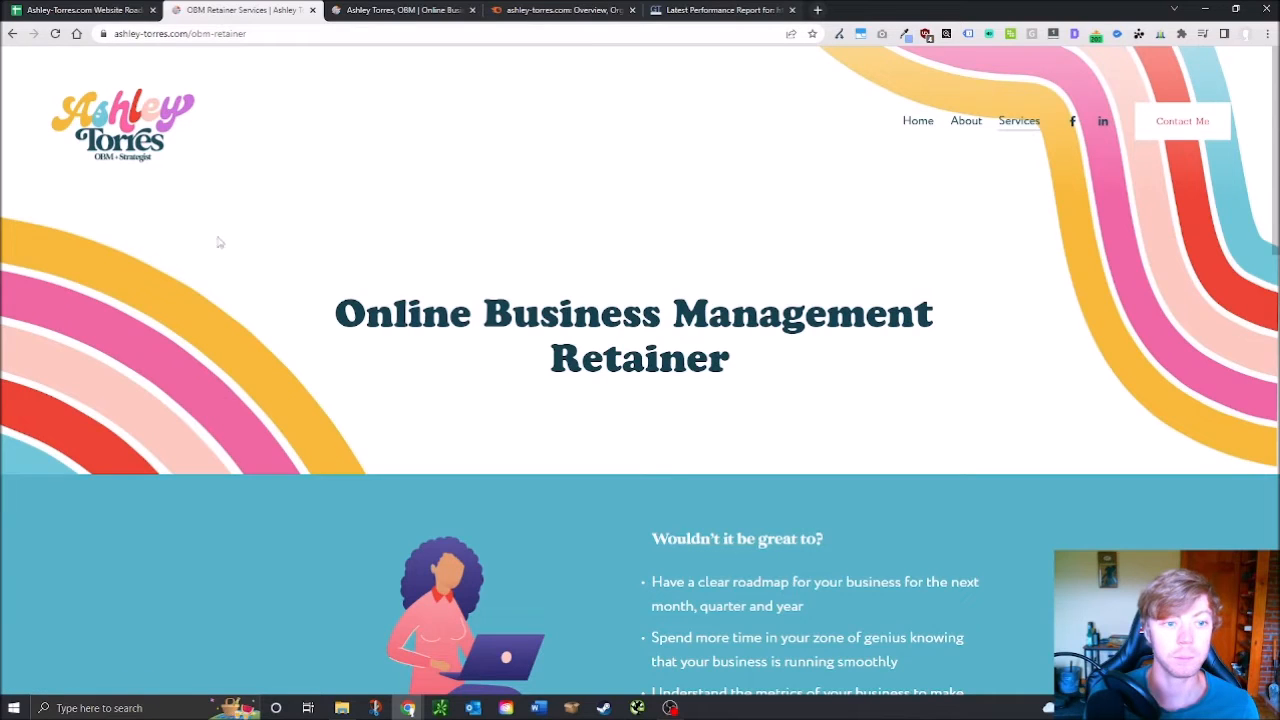
left_click(122, 9)
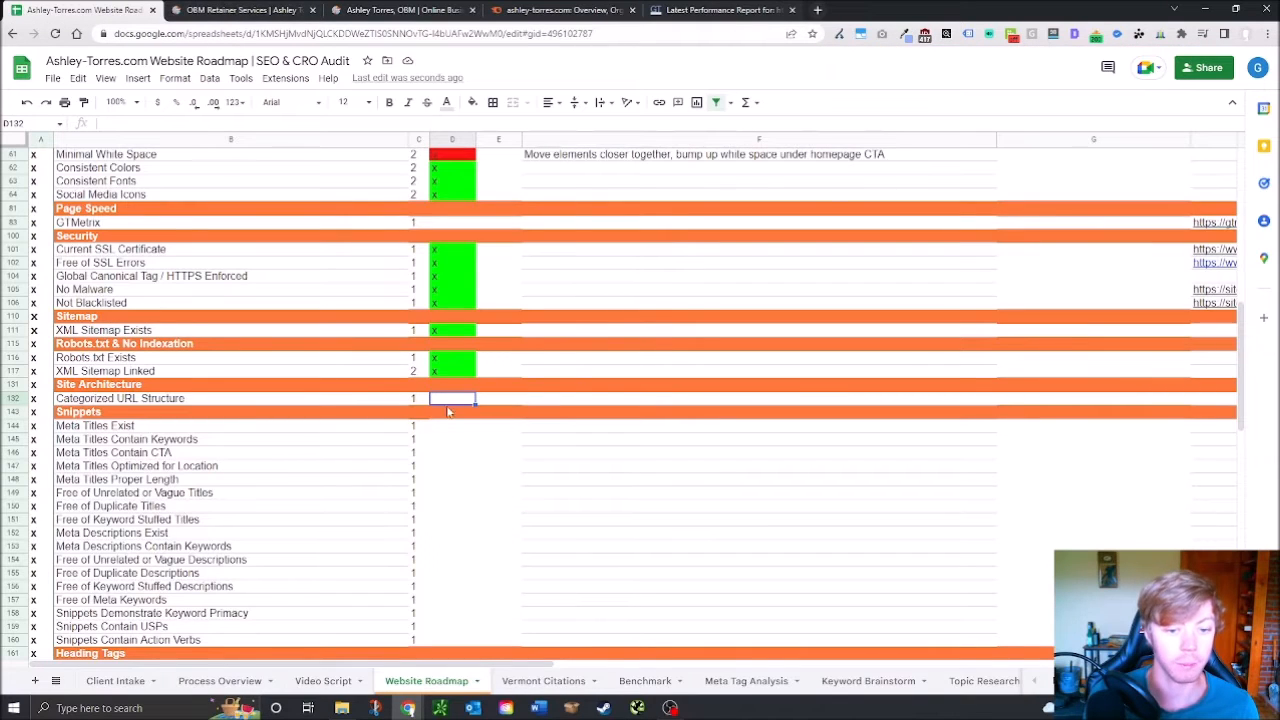
Enter the pass mark in D132 for Categorized URL Structure and go back to the OBM Retainer page
type("z")
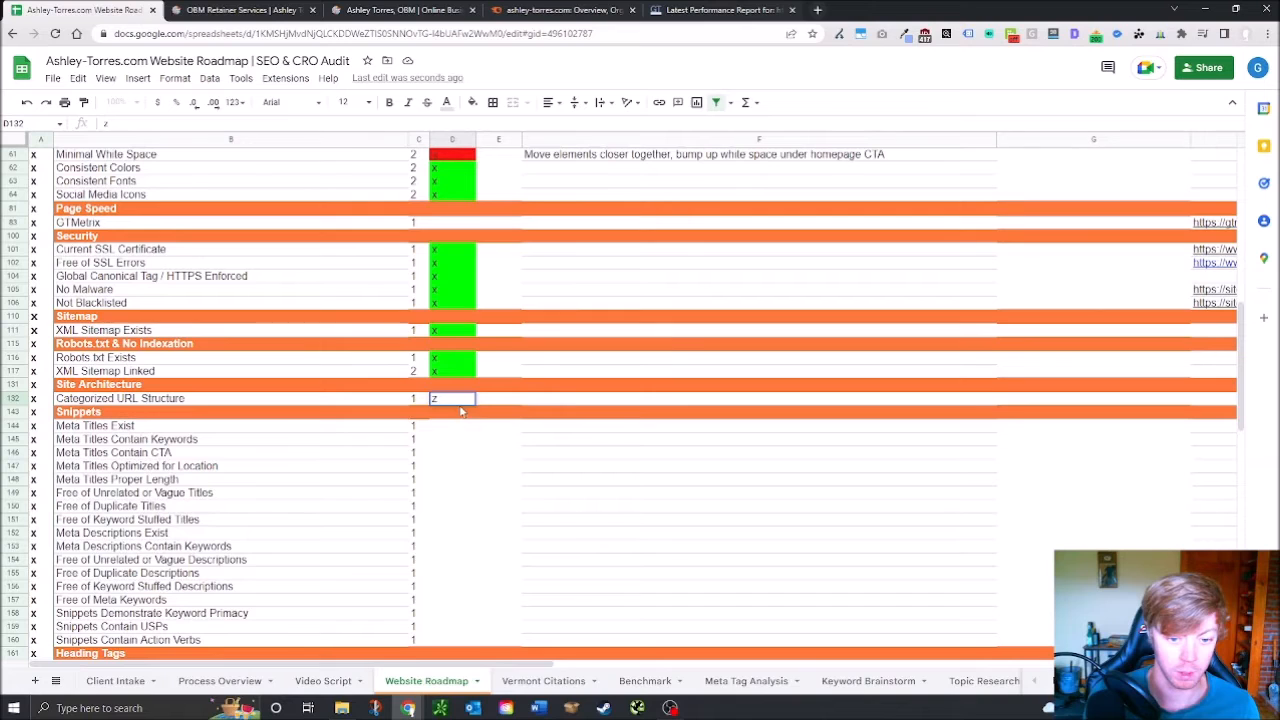
left_click(450, 429)
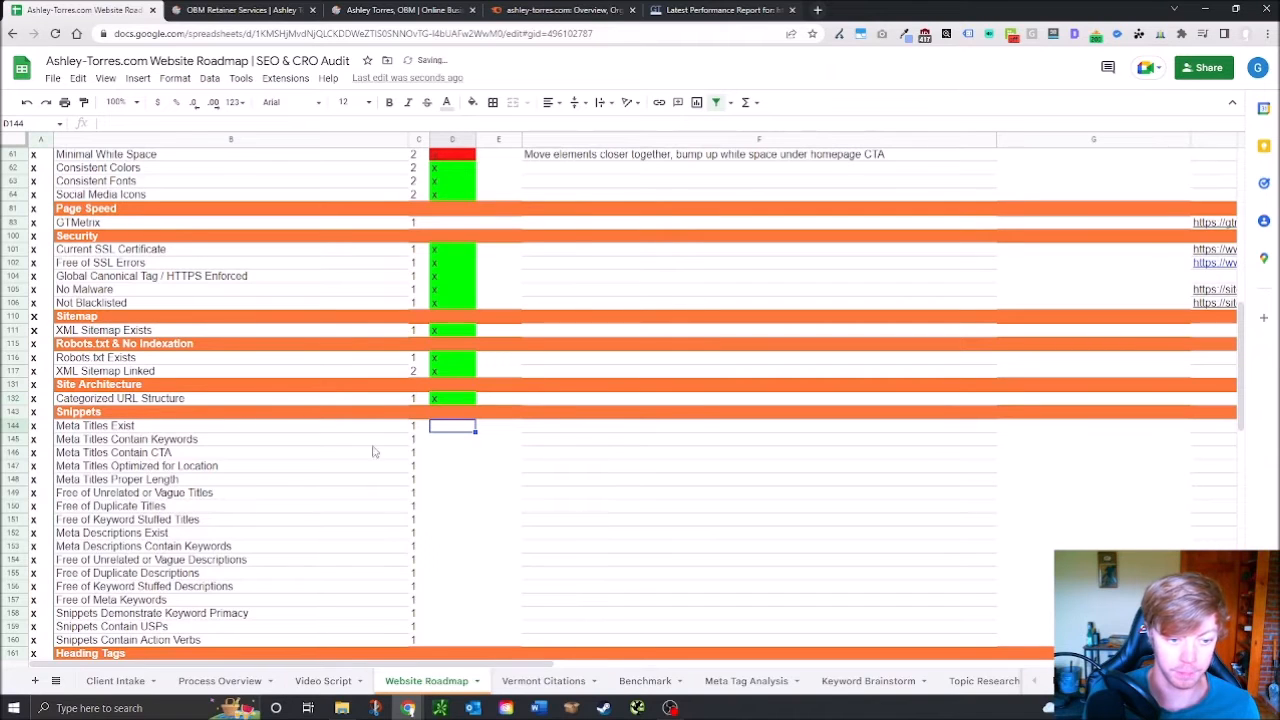
scroll(375, 440, "down", 2)
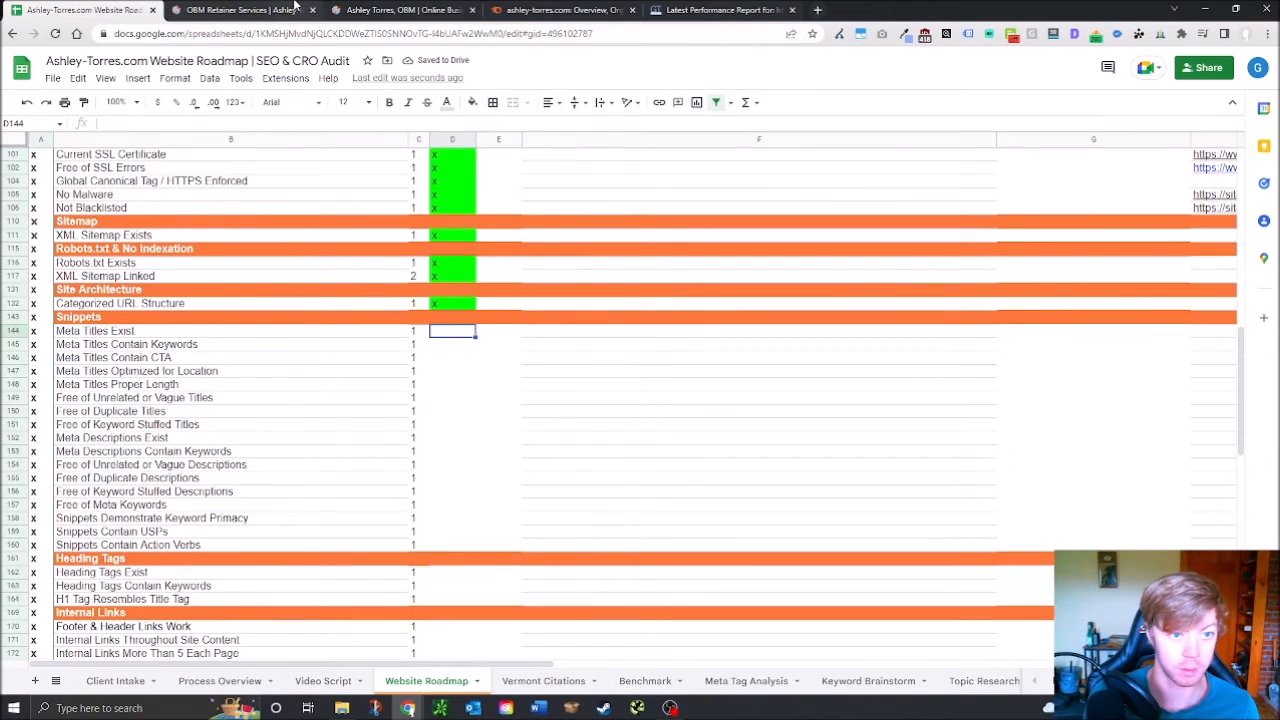
left_click(213, 8)
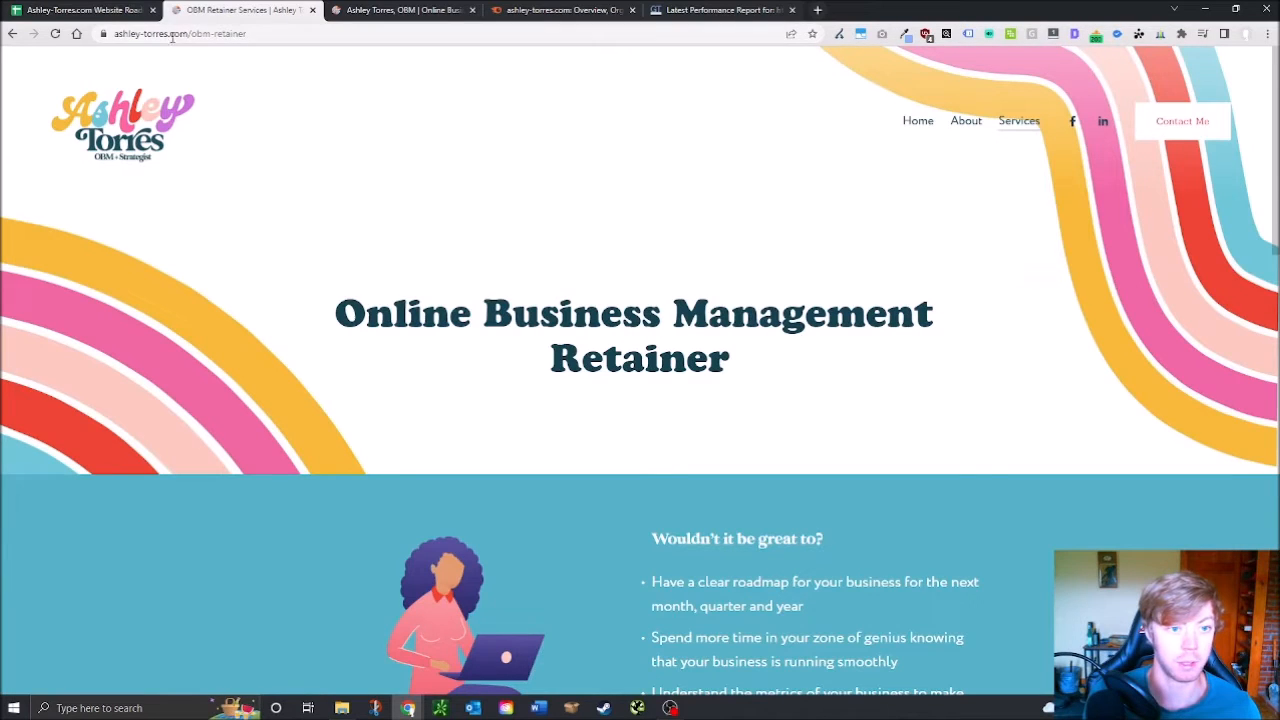
Strip /obm-retainer to load the homepage and launch Screaming Frog SEO Spider
left_click_drag(189, 33, 300, 34)
key("BackSpace")
key("Return")
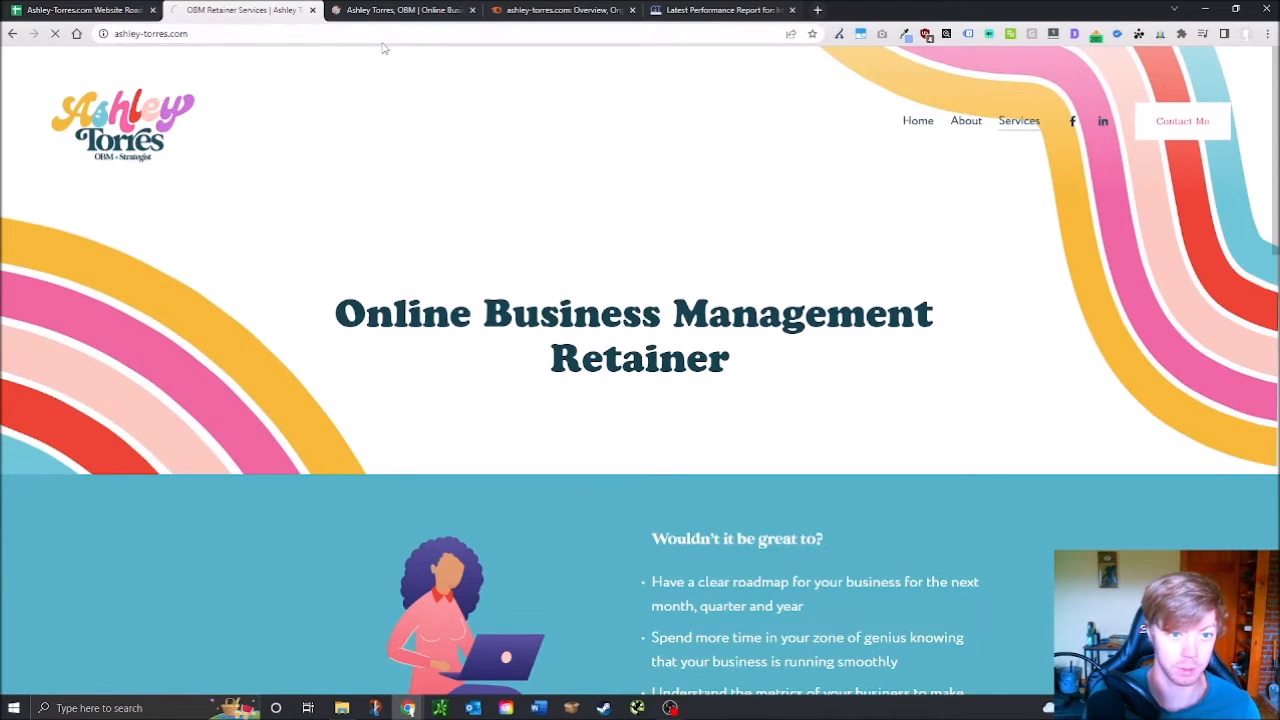
left_click(379, 40)
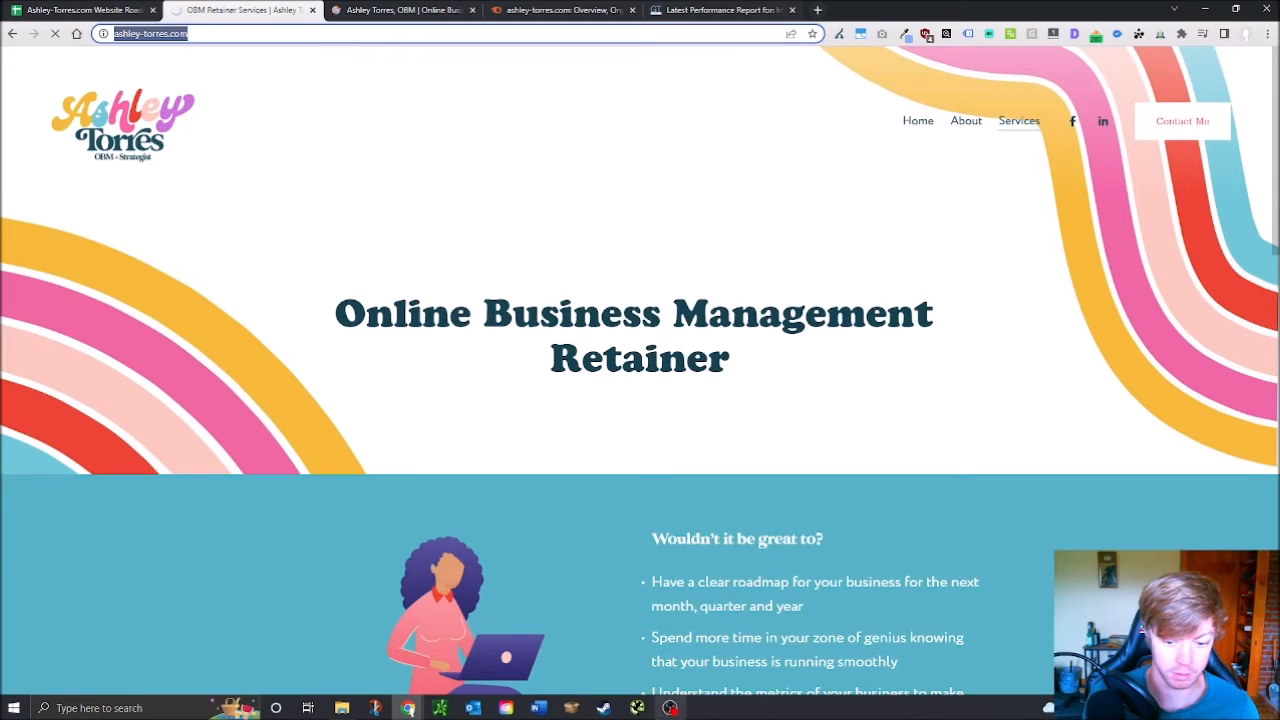
left_click(637, 708)
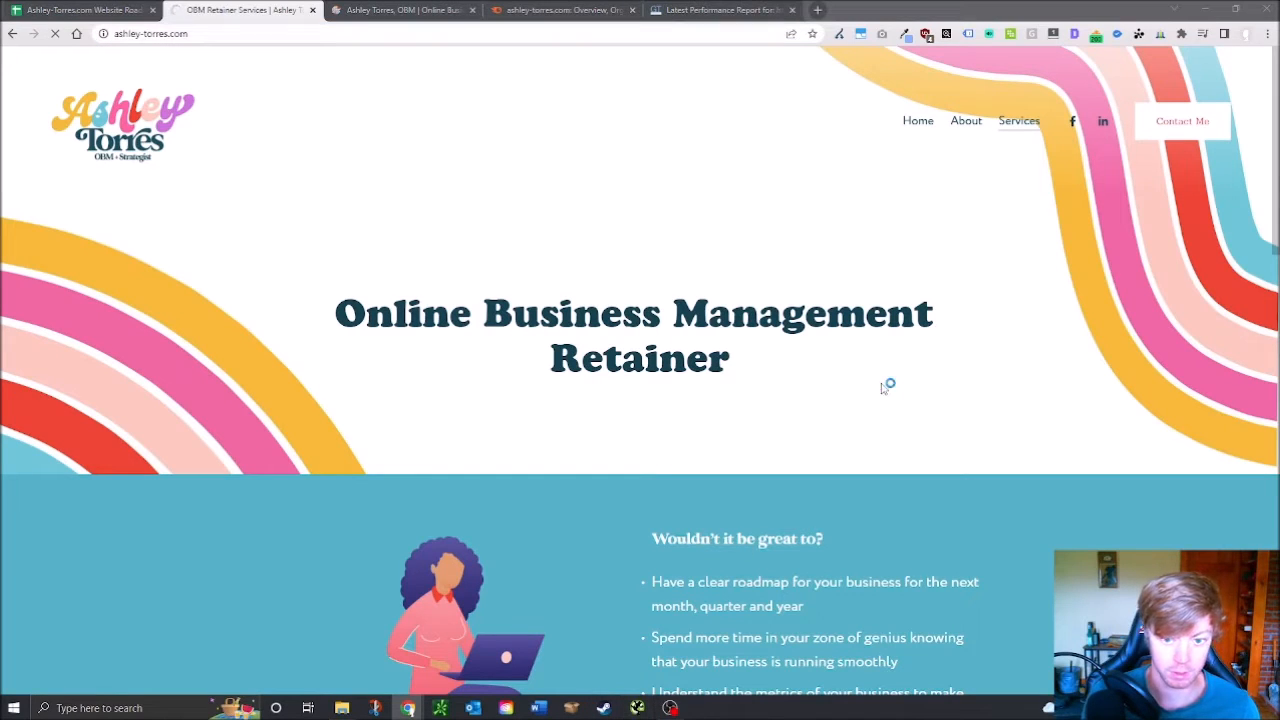
Reload ashley-torres.com/sitemap.xml from the address suggestions and bring Screaming Frog forward
left_click(367, 9)
left_click(278, 7)
left_click(274, 31)
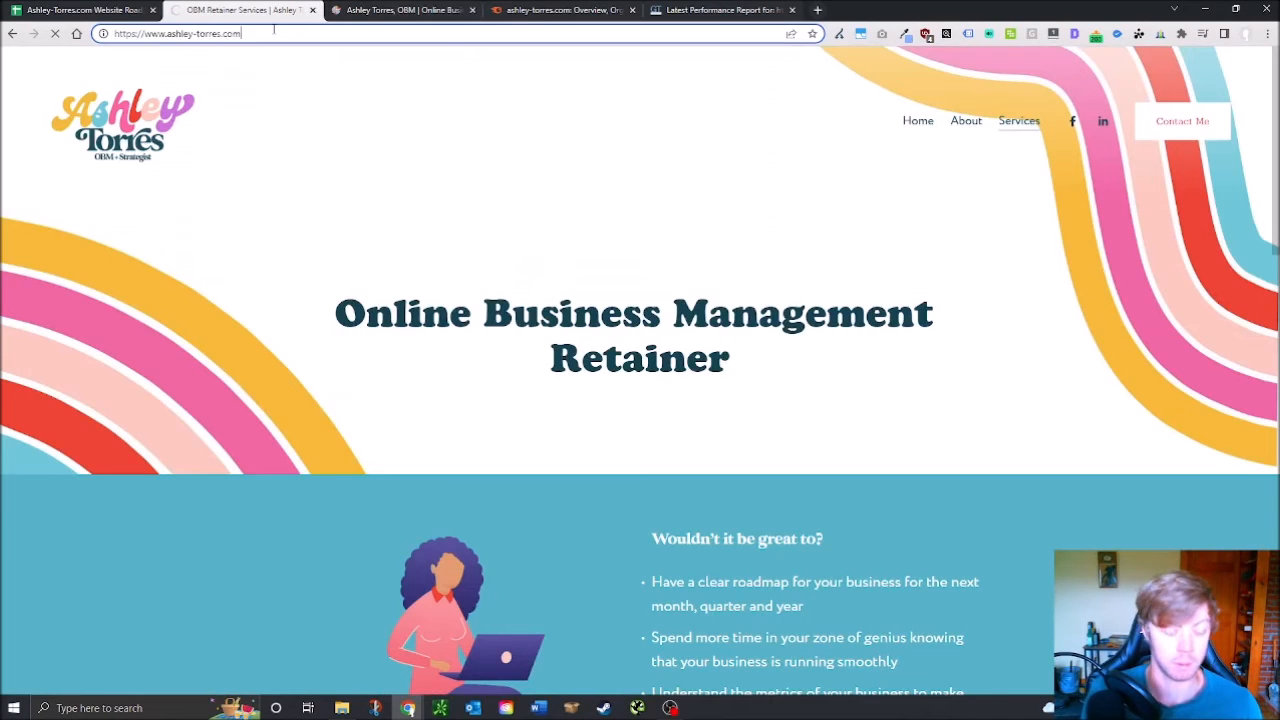
type(".")
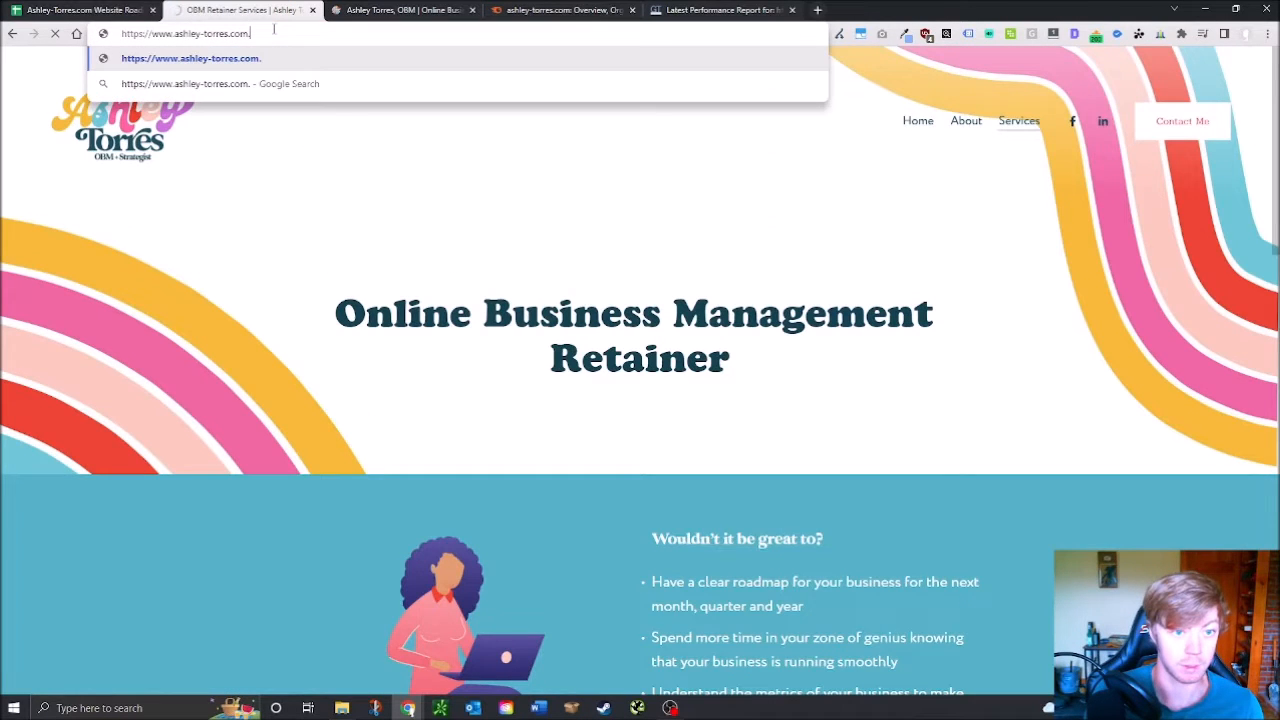
key("BackSpace")
type("/sitemap")
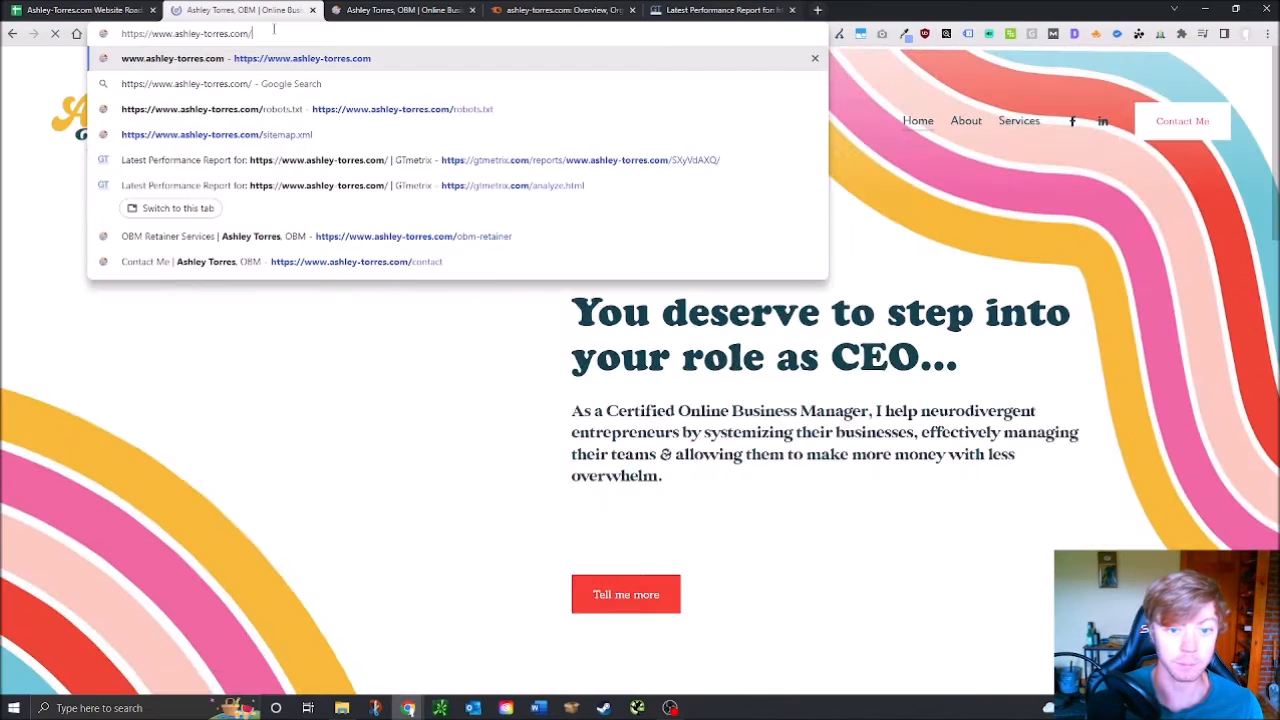
left_click(216, 134)
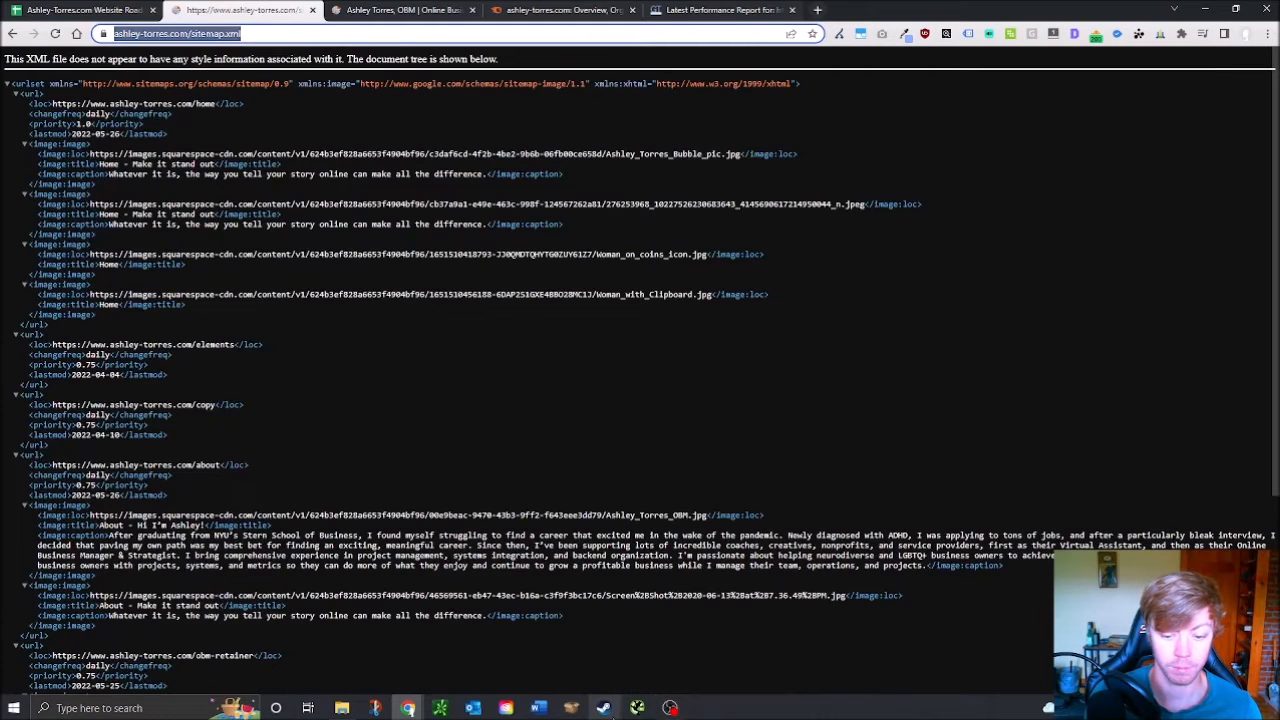
left_click(638, 710)
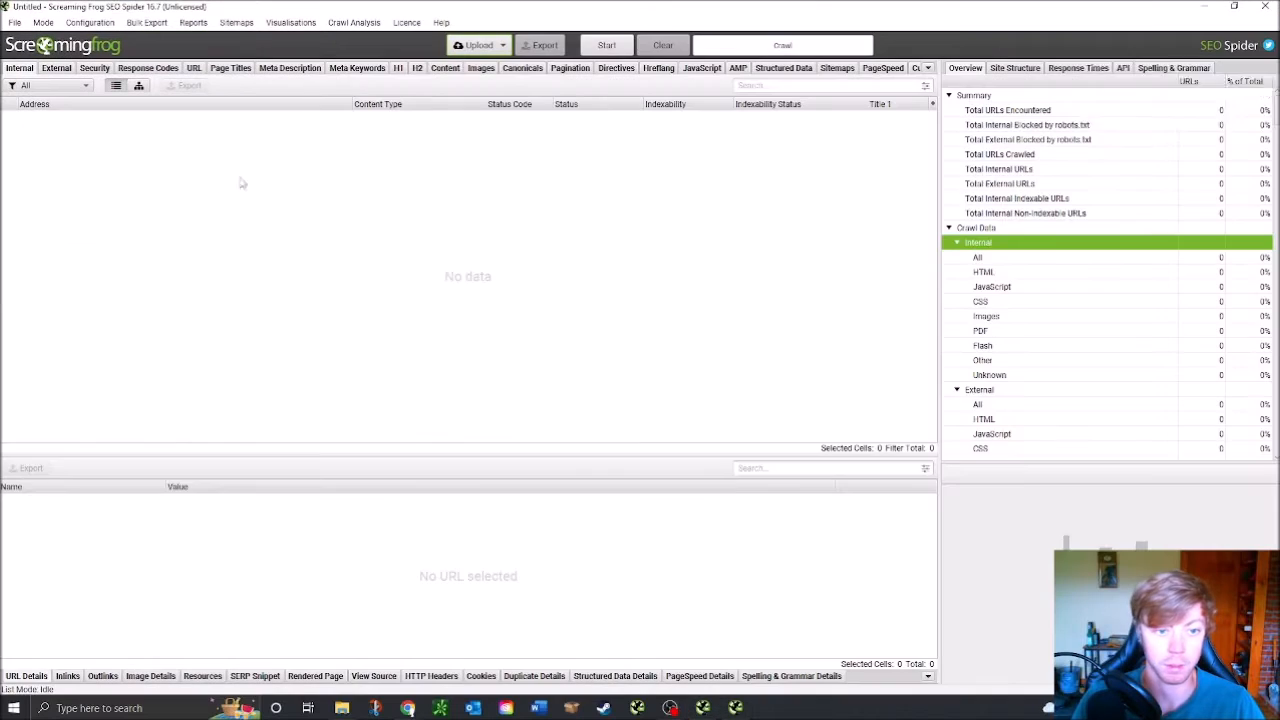
Crawl the site's sitemap URLs in list mode via Upload > Download XML Sitemap
left_click(472, 47)
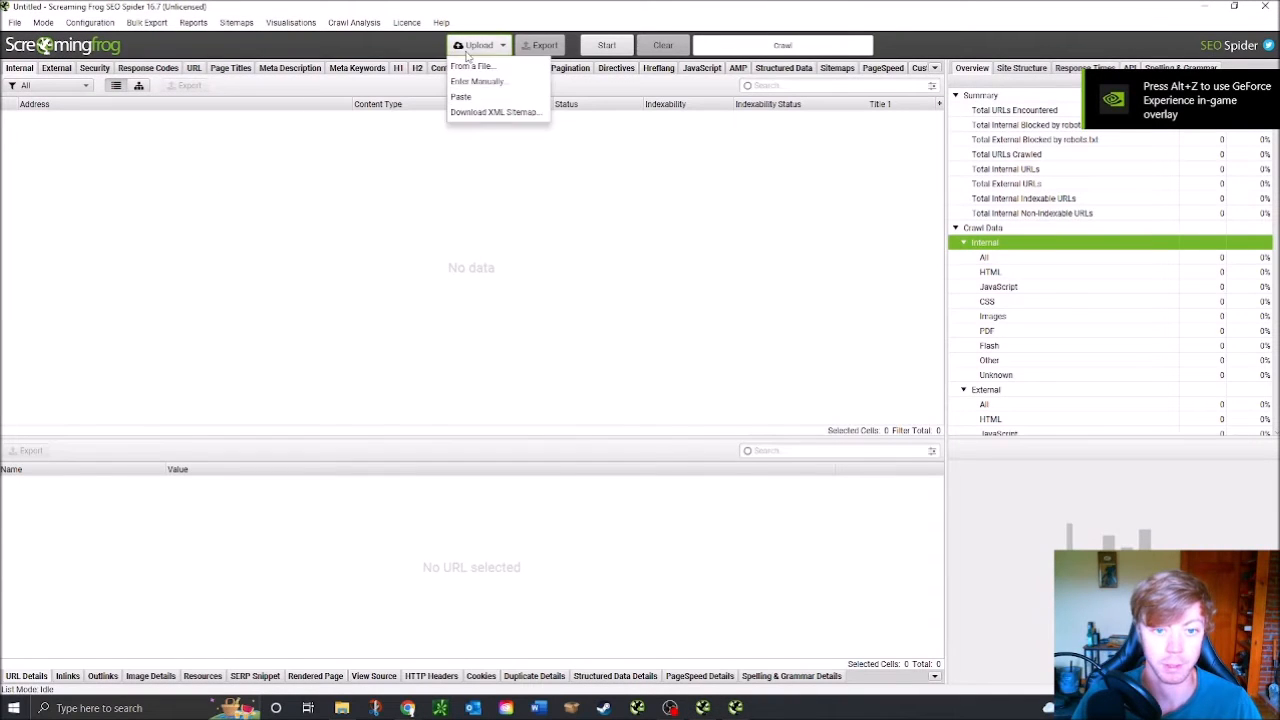
left_click(490, 112)
type("https://www.ashley-torres.com/sitemap.xml")
left_click(711, 378)
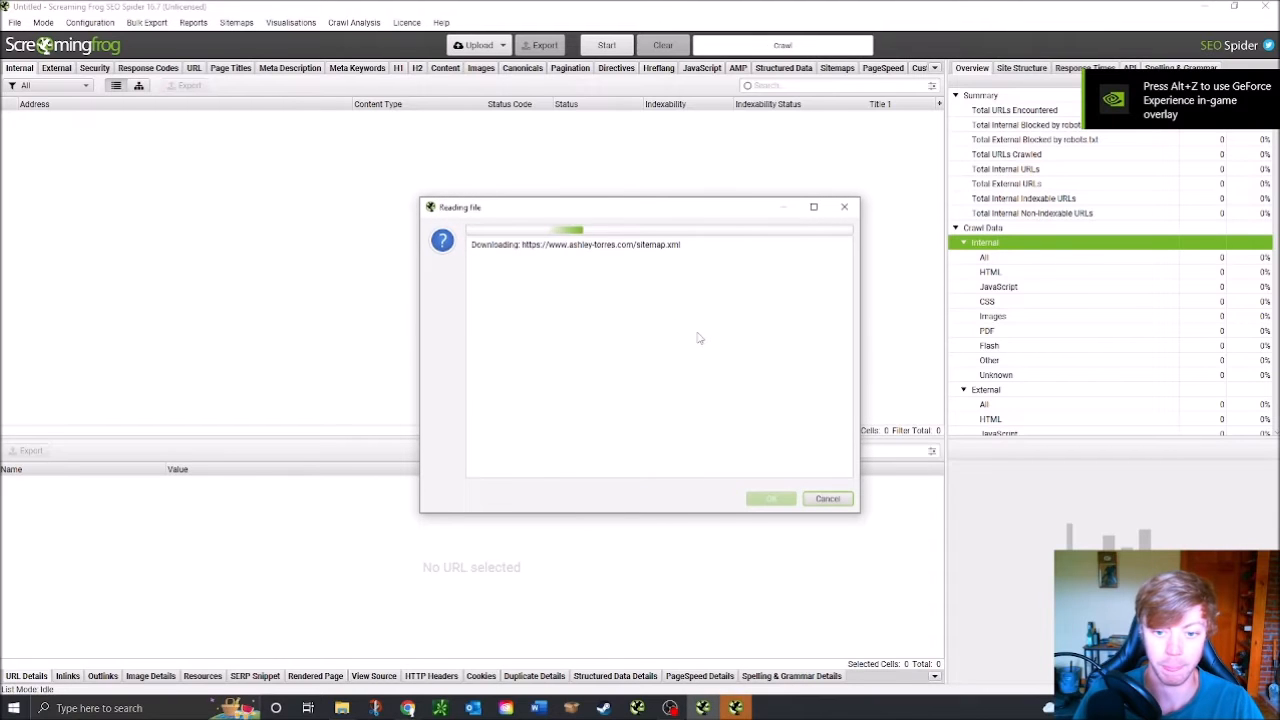
left_click(770, 498)
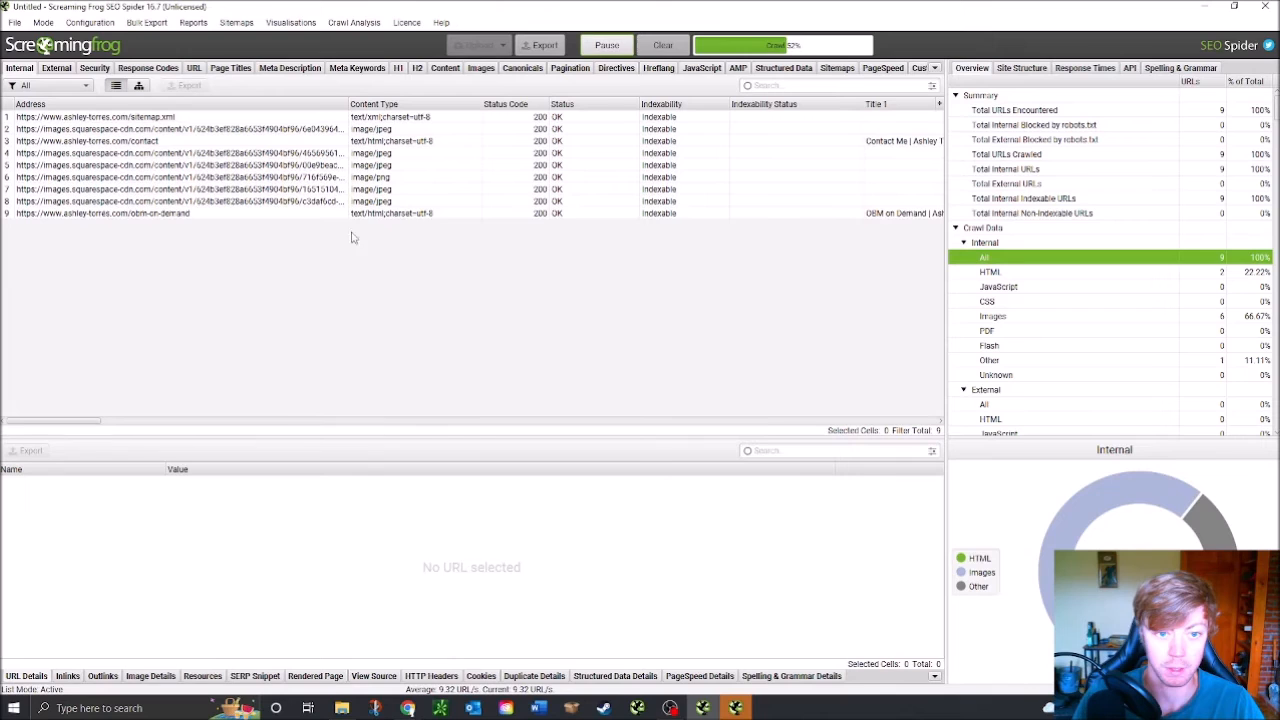
Sort the 17 crawled URLs by Address and review their page titles
left_click(262, 105)
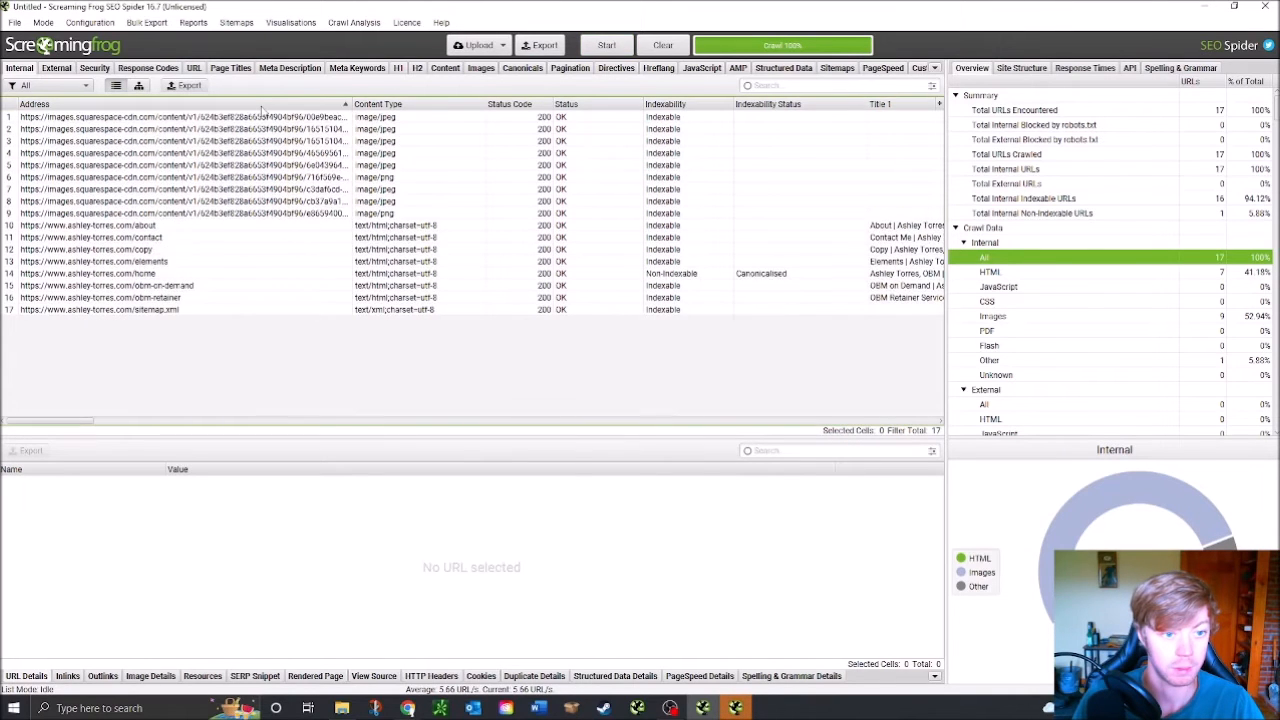
left_click(262, 105)
left_click_drag(60, 421, 132, 444)
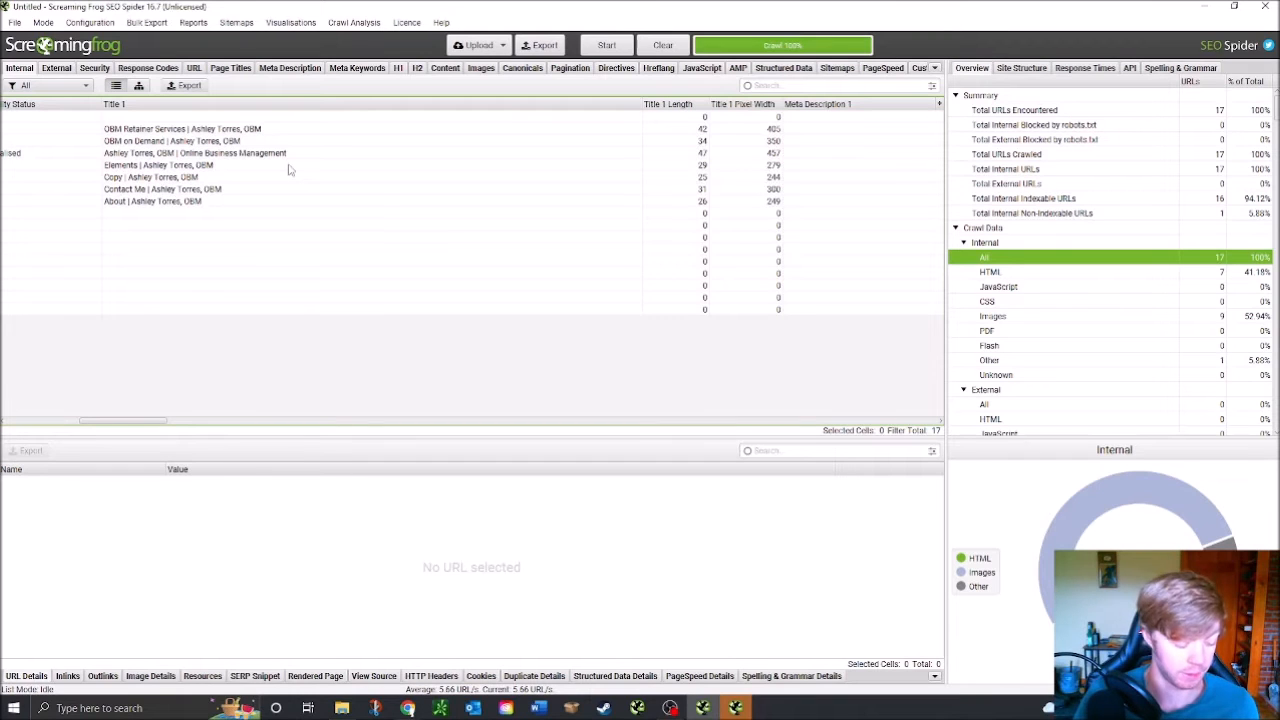
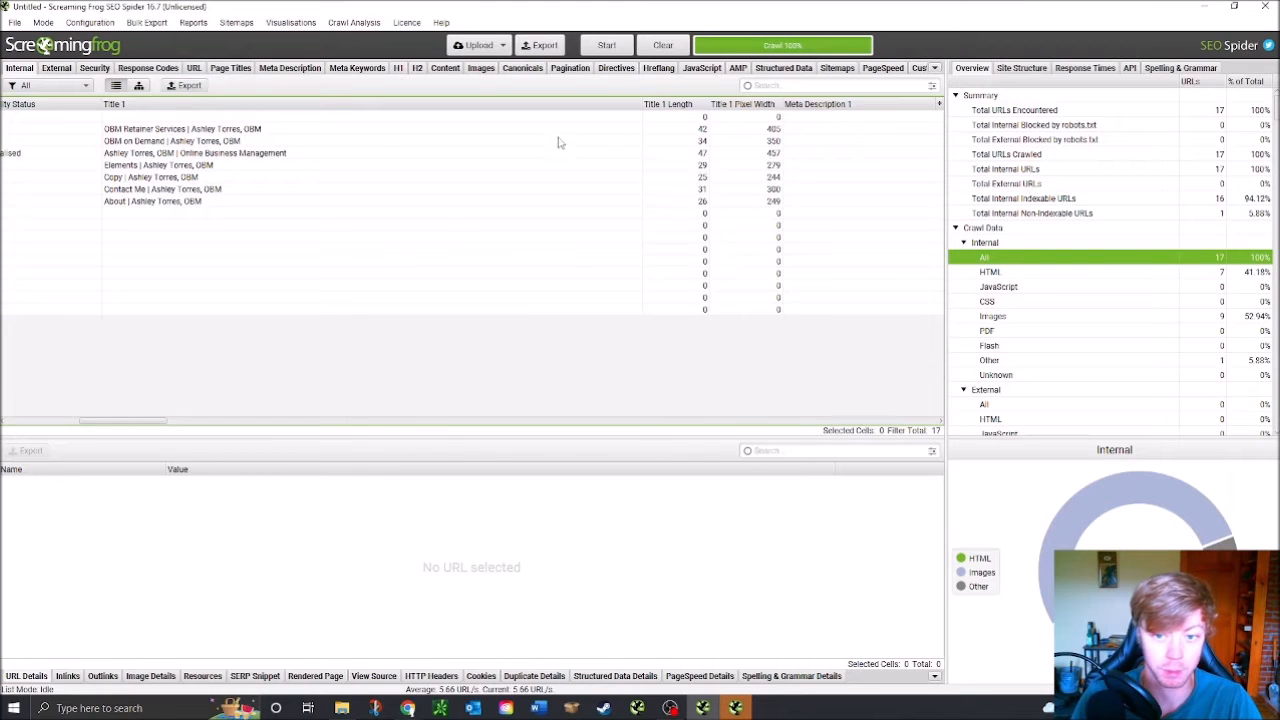
Inspect the OBM Retainer Services page's meta description and title, then compare all seven title lengths
left_click(173, 131)
left_click(793, 131)
left_click(500, 131)
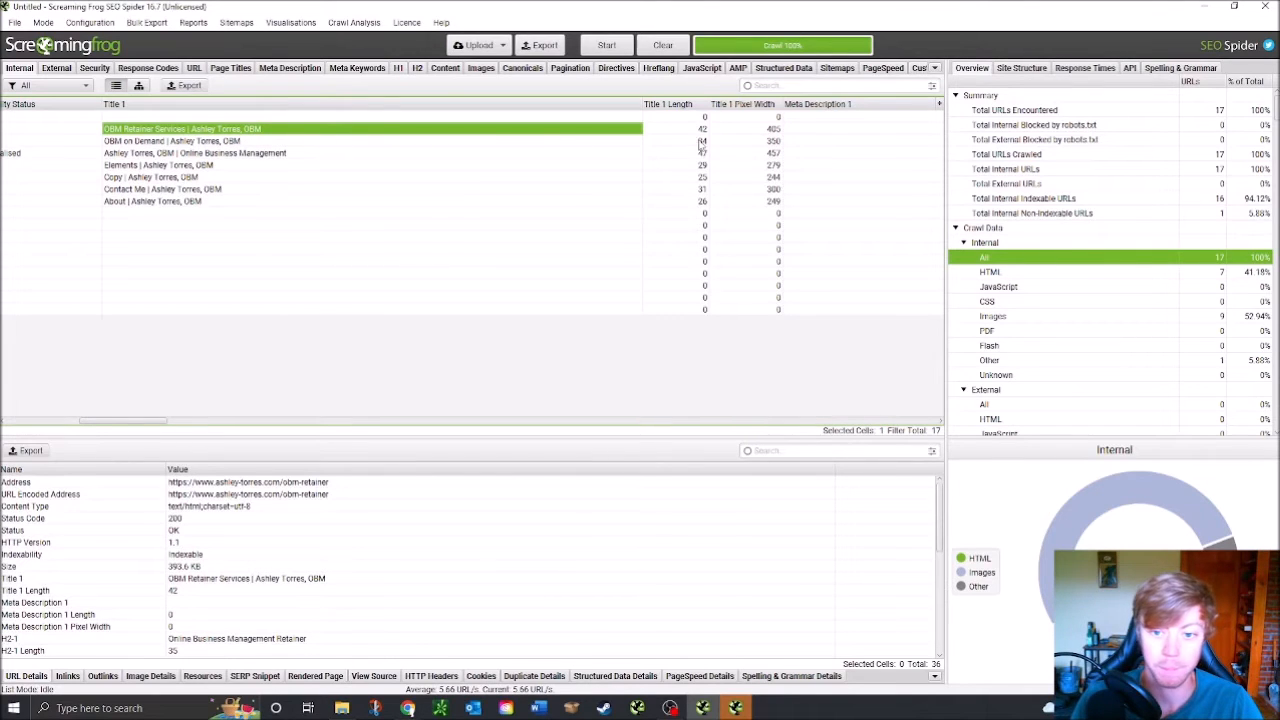
left_click_drag(703, 129, 690, 203)
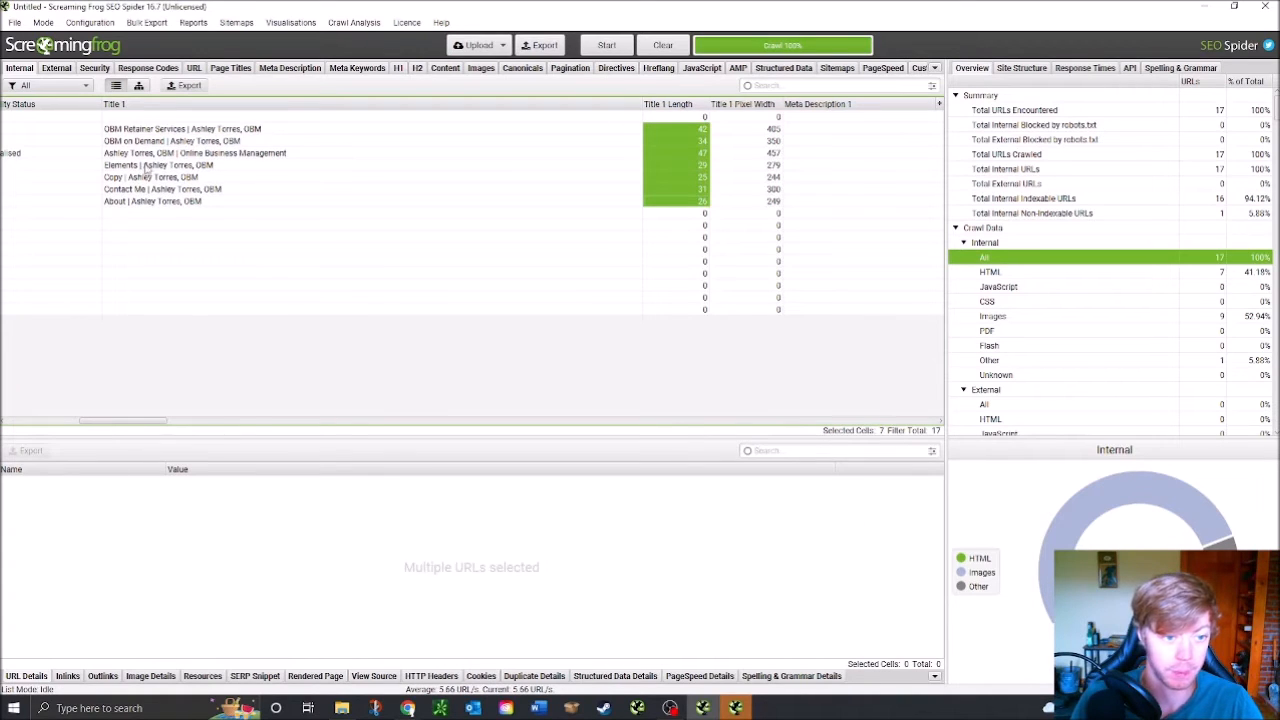
Scroll the crawl table to the Title 1 column and compare the OBM Retainer and OBM on Demand titles
left_click_drag(116, 428, 12, 428)
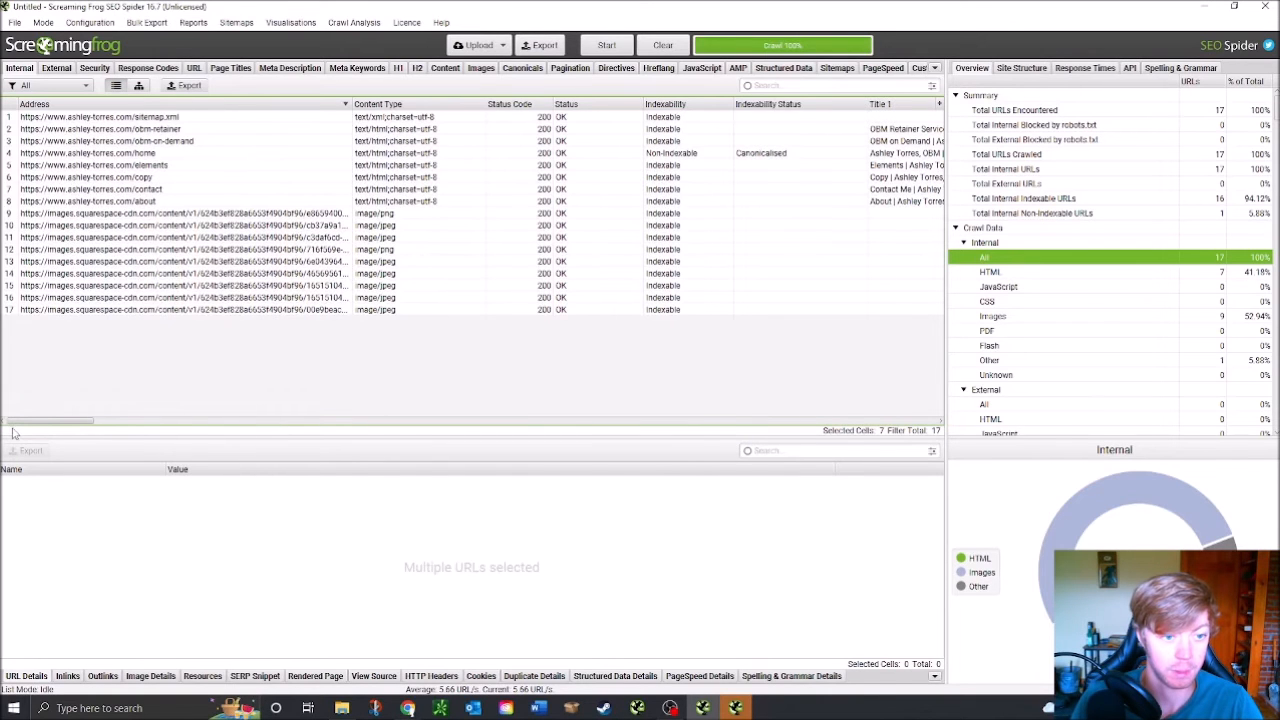
mouse_move(31, 433)
left_mouse_down()
mouse_move(62, 433)
mouse_move(46, 433)
left_mouse_up()
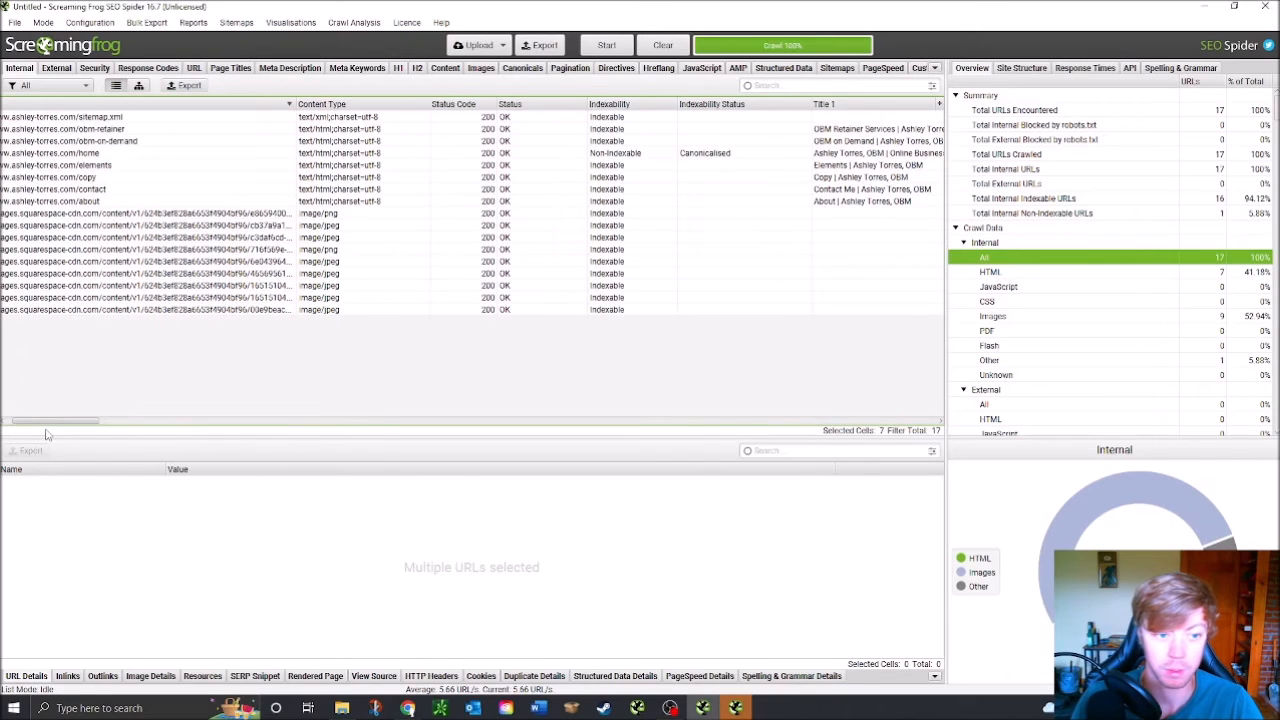
left_click_drag(46, 433, 68, 438)
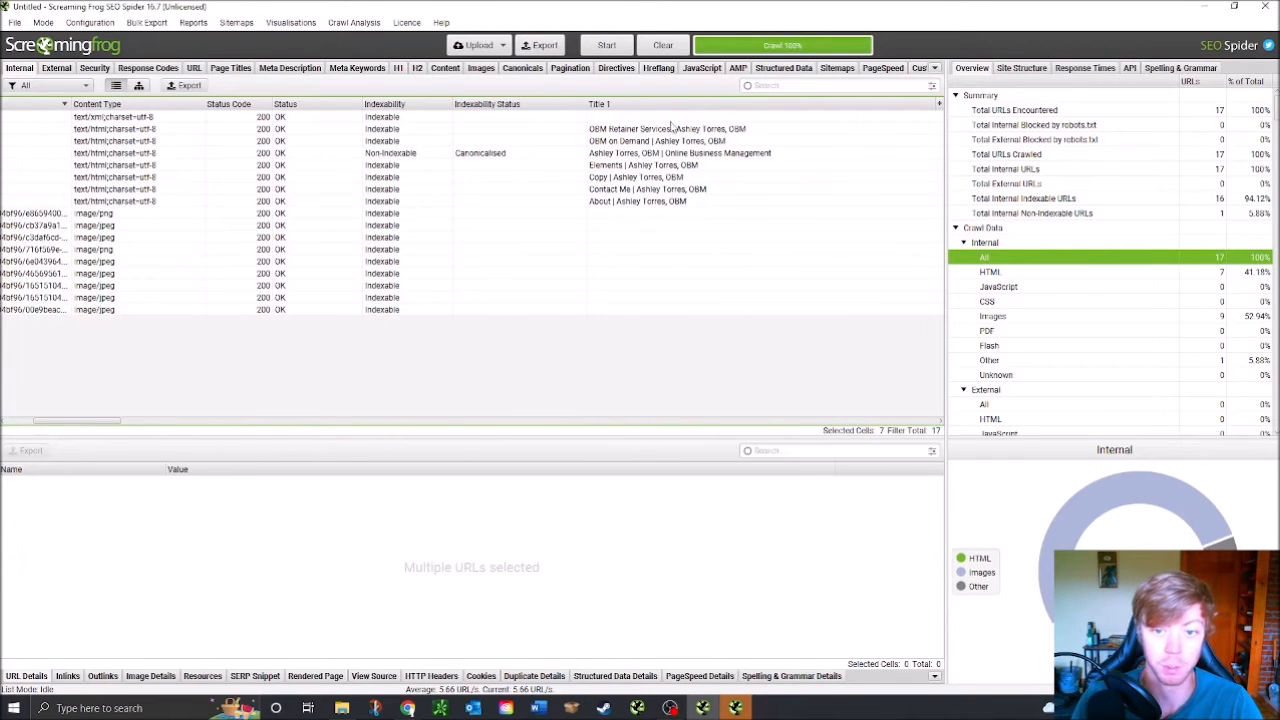
left_click_drag(672, 129, 676, 142)
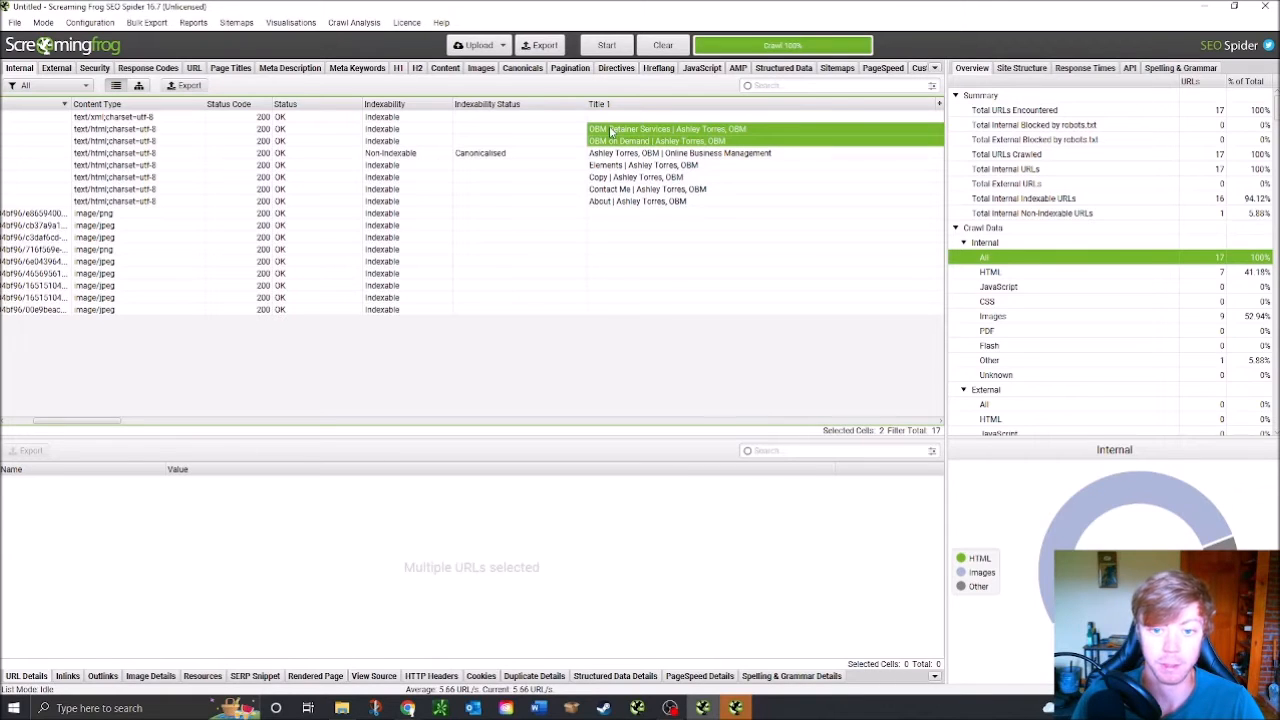
left_click_drag(110, 421, 137, 424)
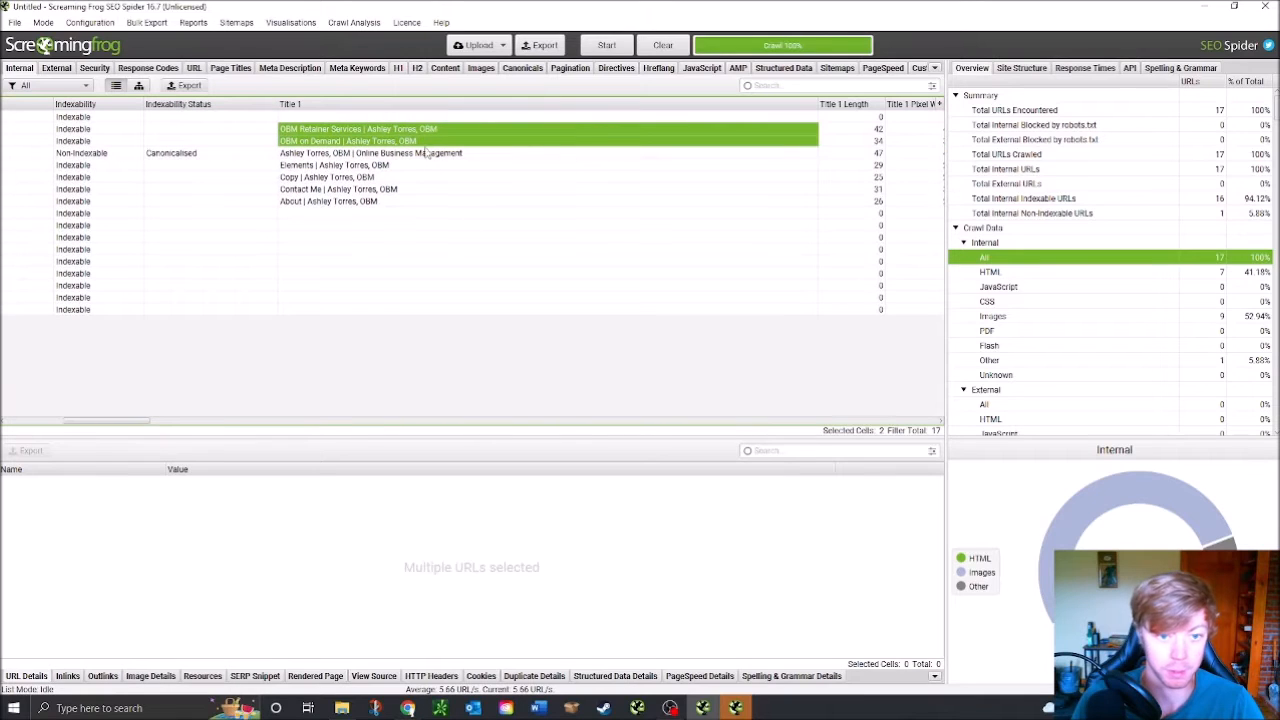
left_click_drag(98, 426, 3, 428)
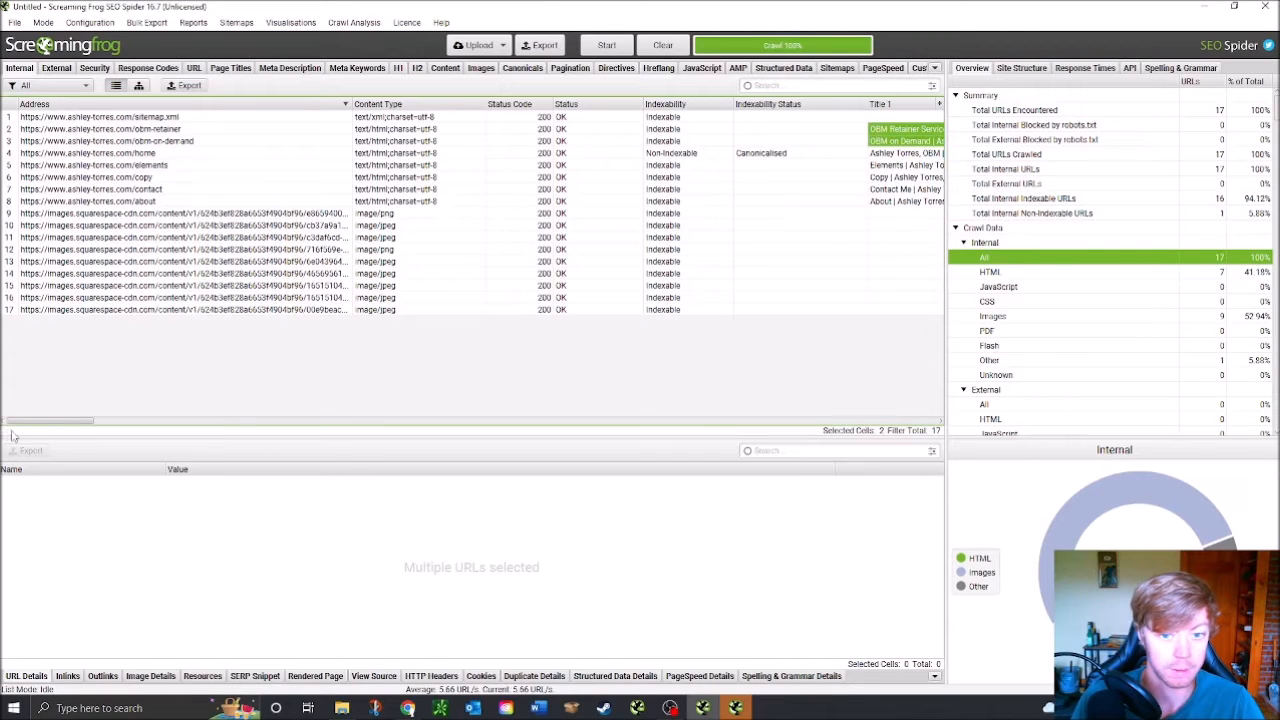
left_click_drag(13, 436, 108, 437)
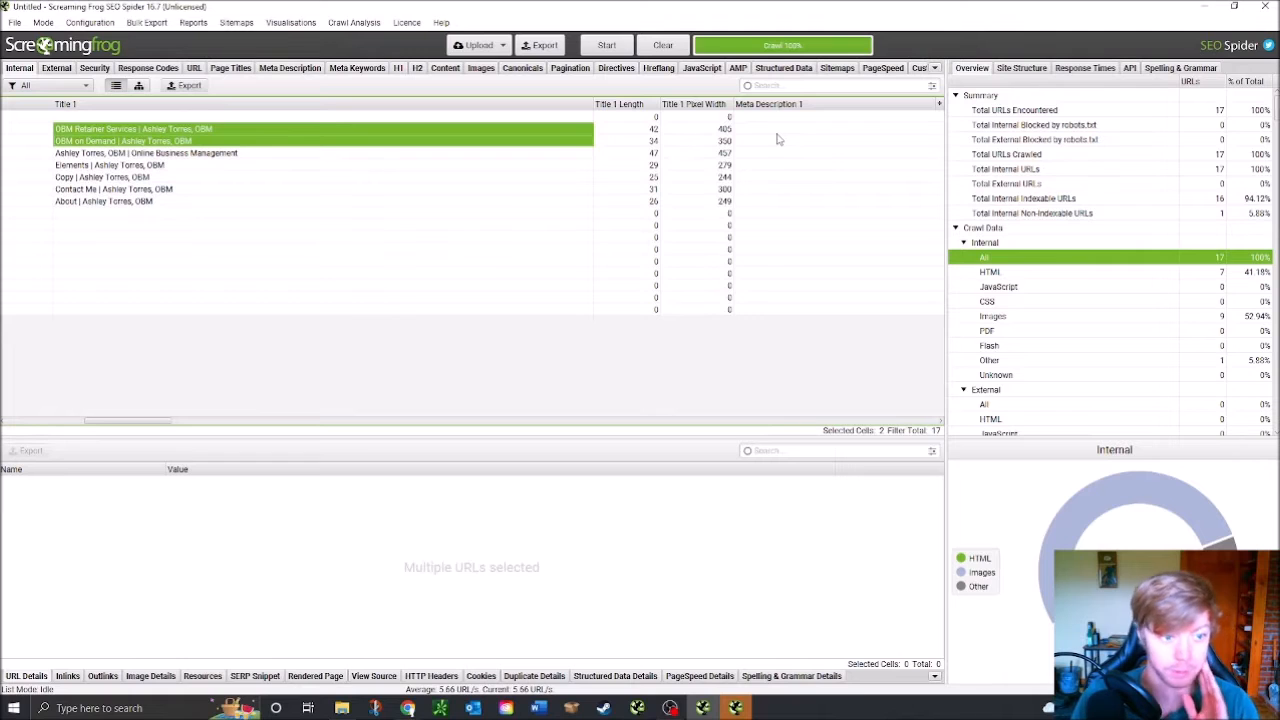
key("alt+Tab")
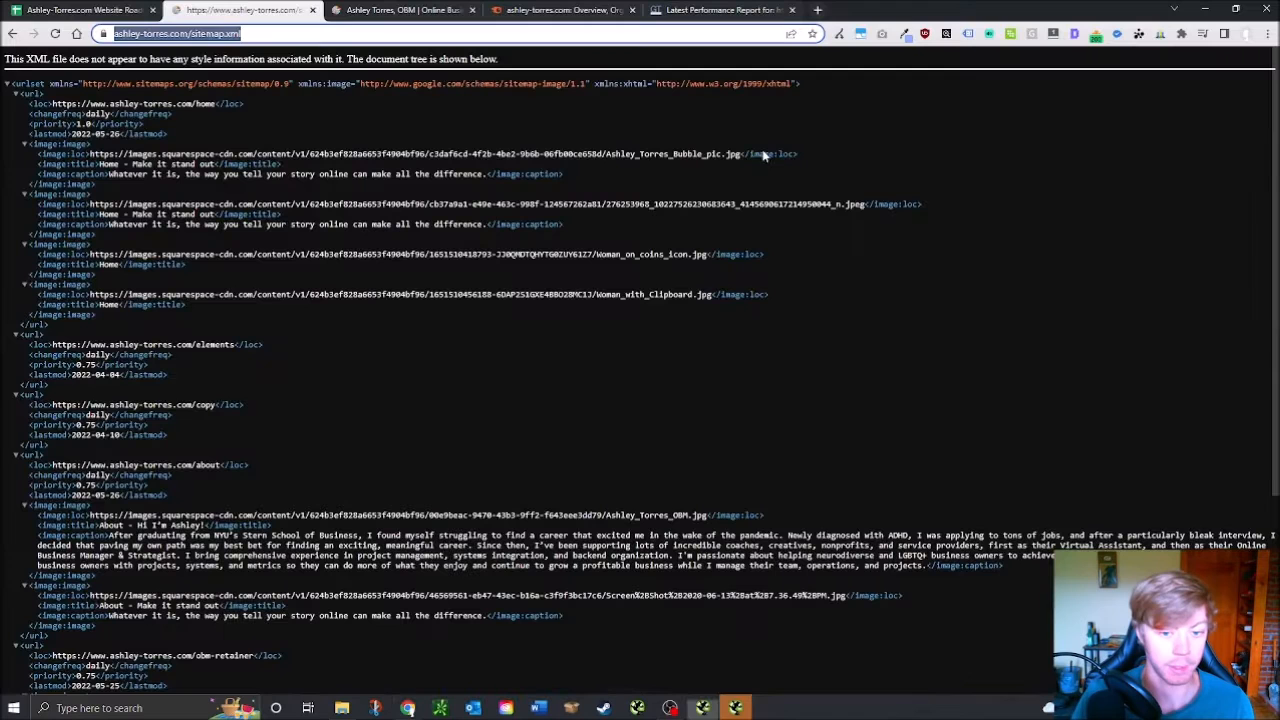
Mark Meta Titles Exist and Contain Keywords as passed (x) and Contain CTA as failed (o)
left_click(132, 8)
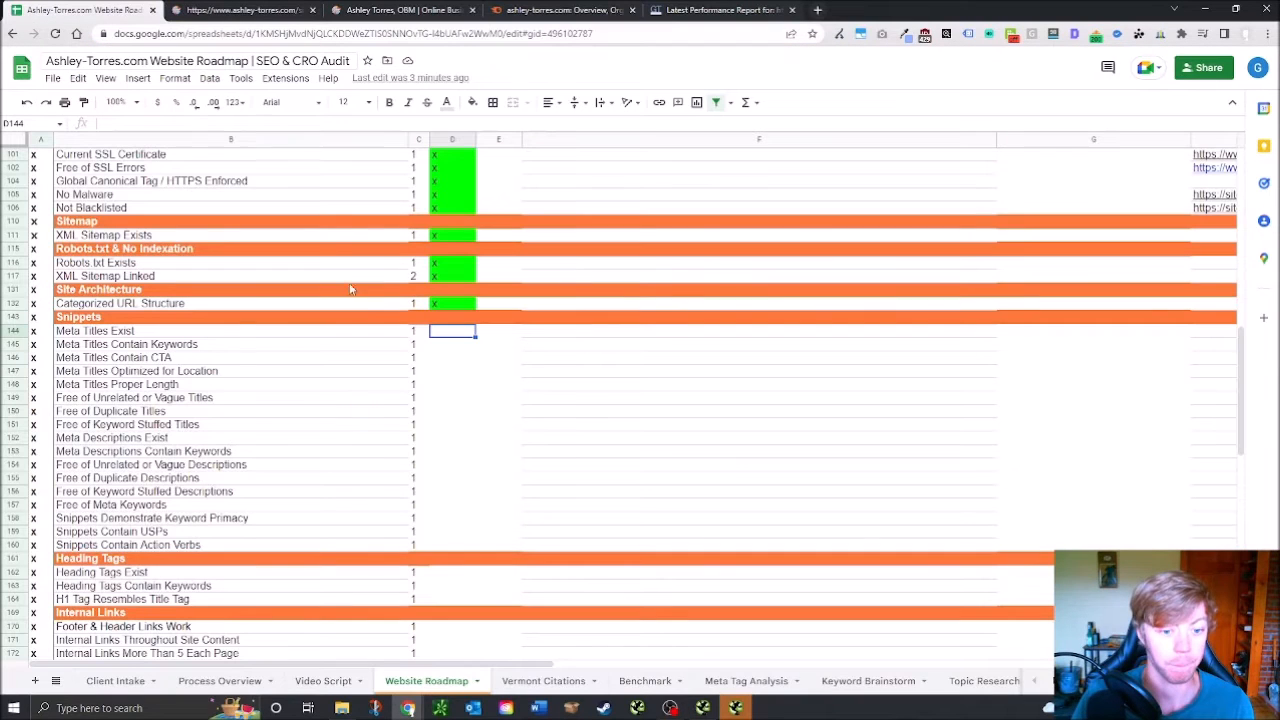
type("x")
key("Return")
type("x")
key("Return")
type("o")
key("Return")
left_click(458, 360)
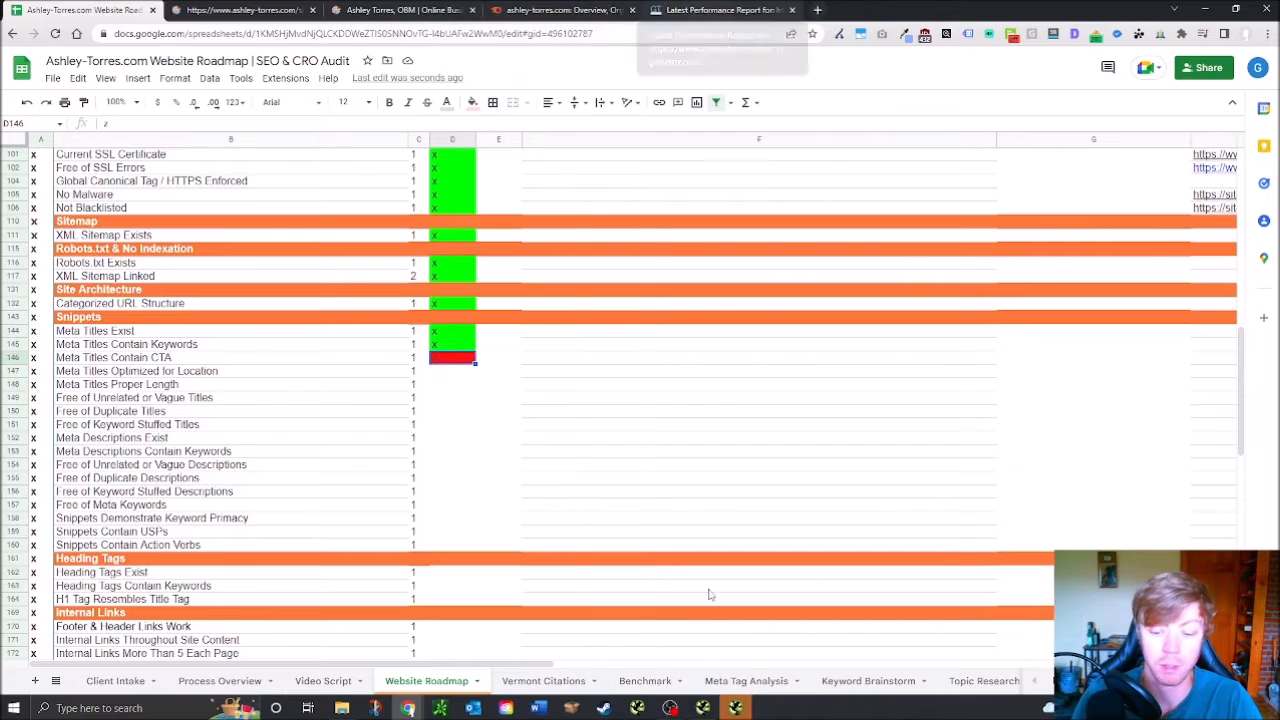
Recheck the Screaming Frog crawl results, then go back to the browser
left_click(736, 708)
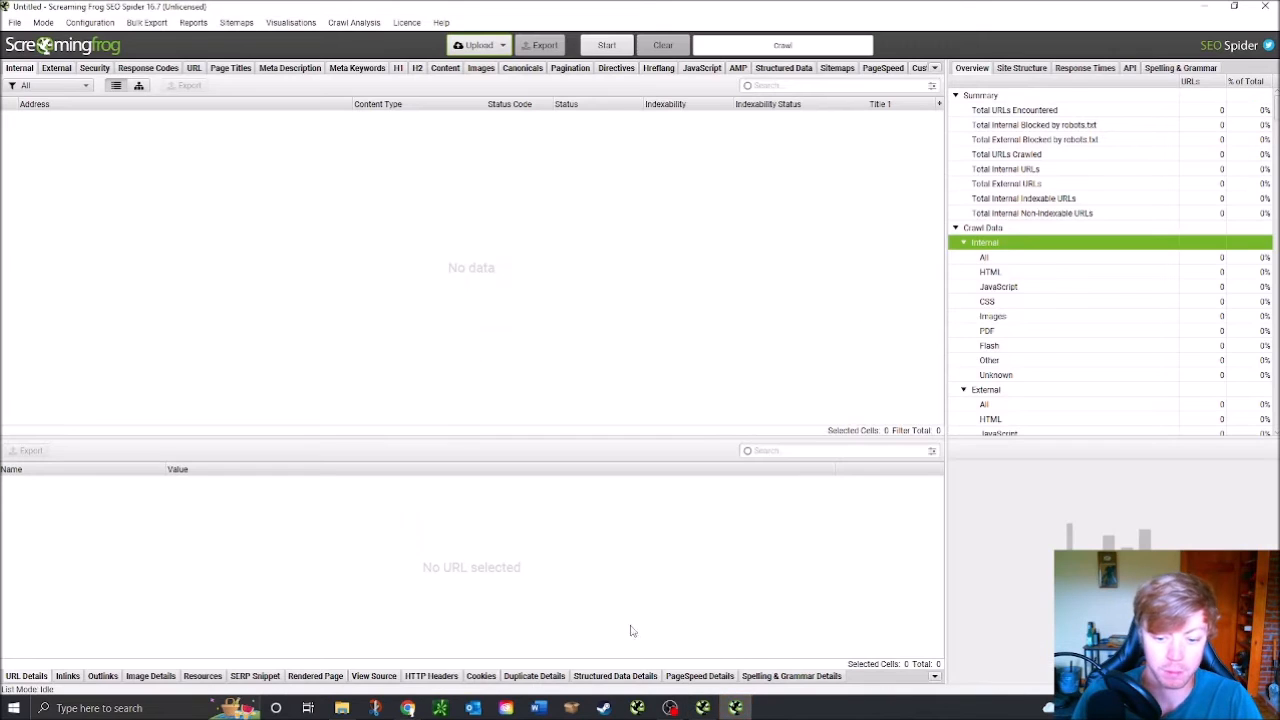
left_click(703, 708)
left_click(737, 709)
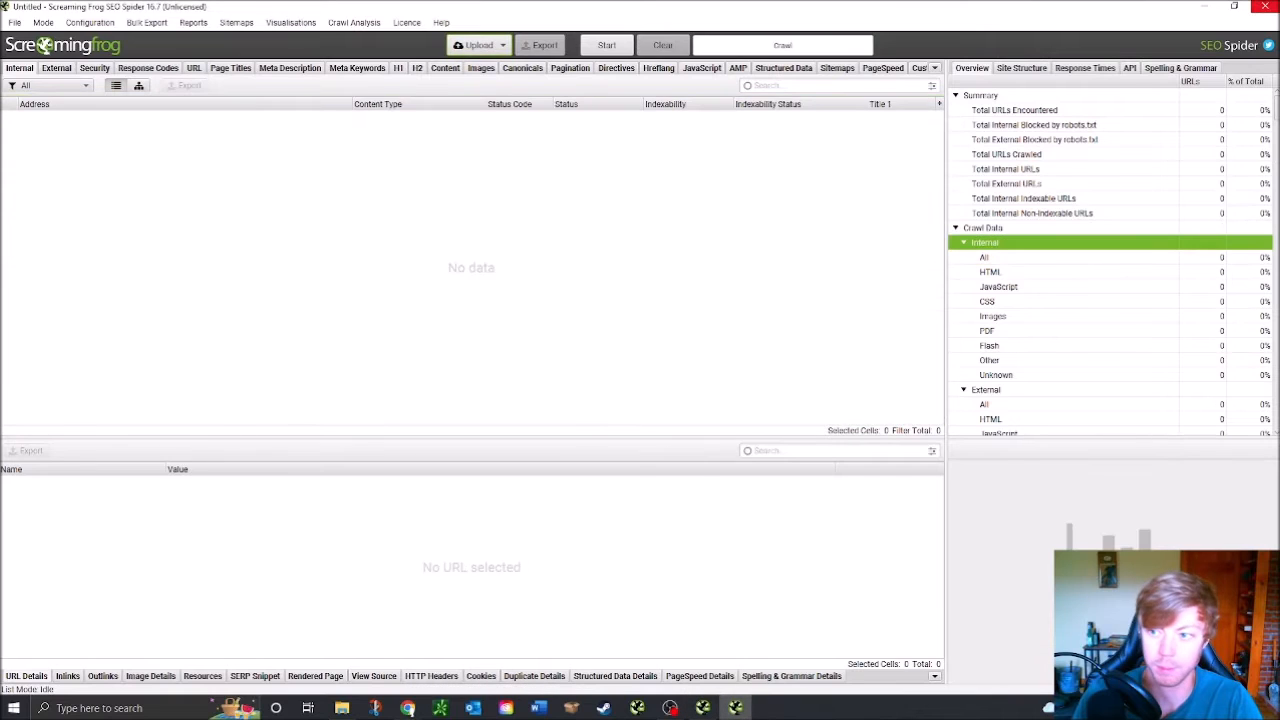
left_click(712, 708)
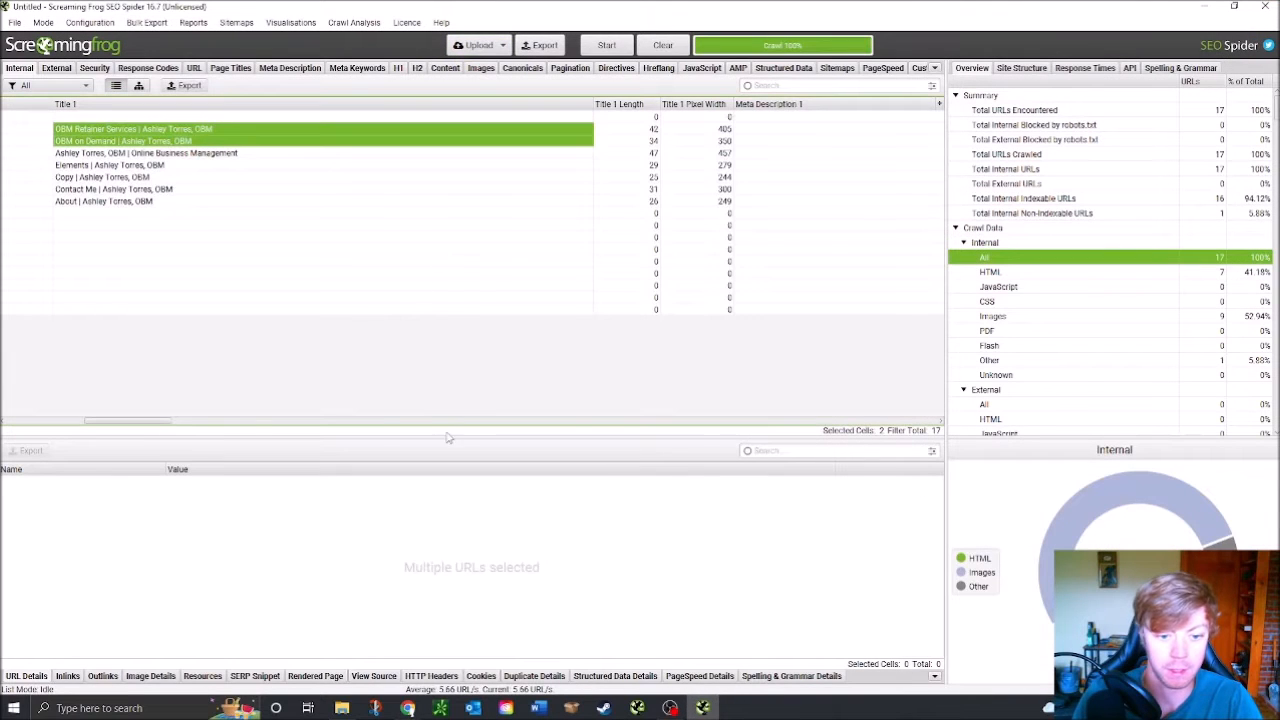
left_click_drag(167, 424, 141, 432)
left_click(407, 708)
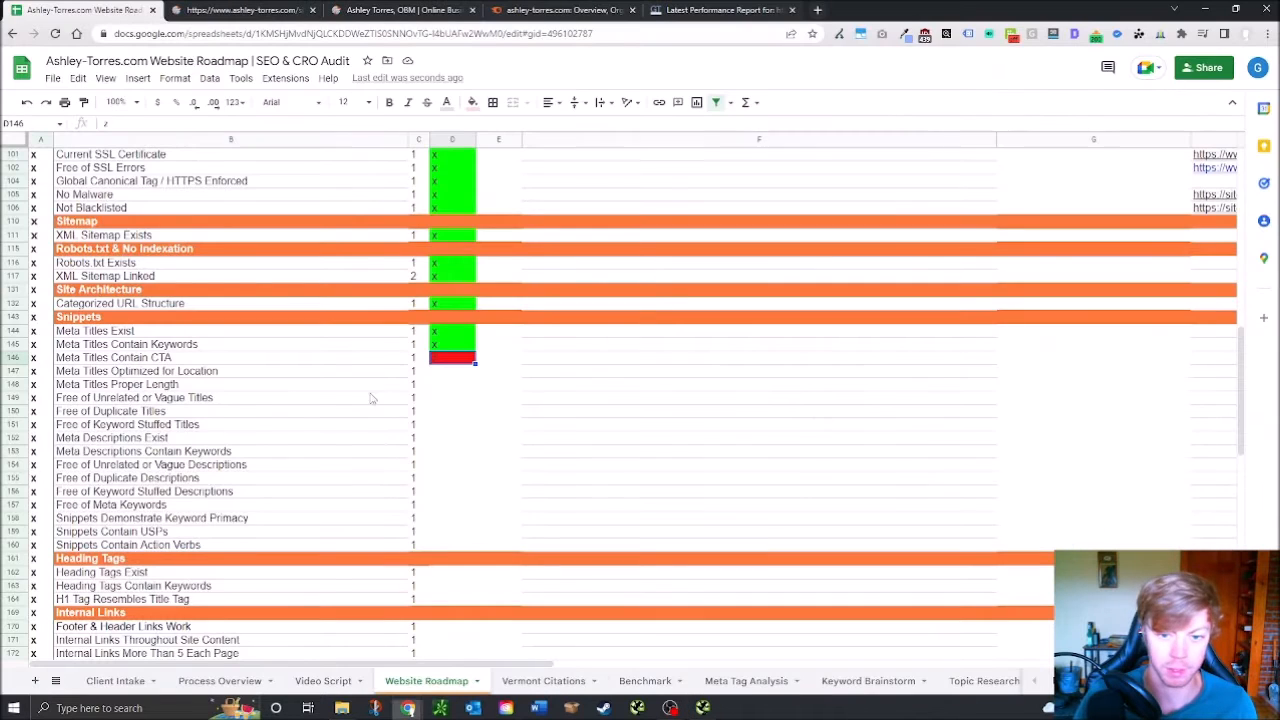
left_click(397, 9)
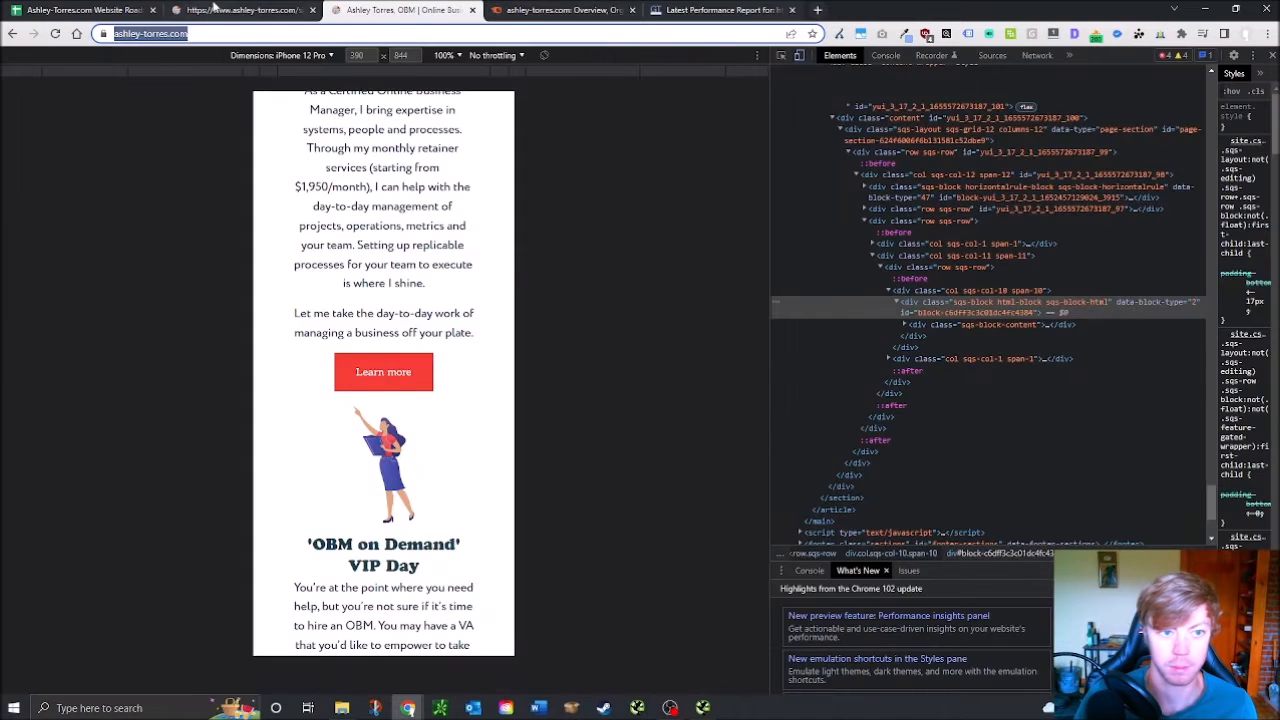
Load the ashley-torres.com home page by removing /sitemap.xml from the address
left_click(245, 10)
left_click(192, 33)
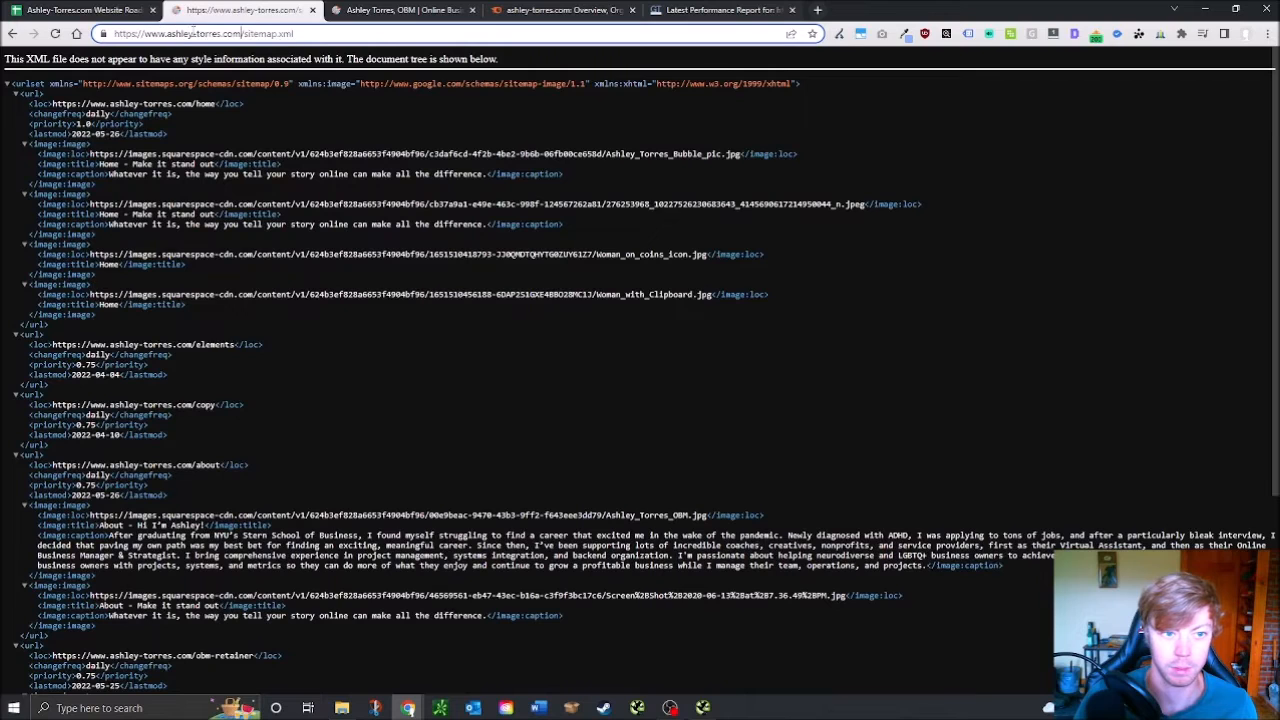
key("Delete")
key("Delete")
key("Delete")
key("Delete")
key("Delete")
key("Delete")
key("Delete")
key("Delete")
key("Delete")
key("Delete")
key("Delete")
key("Delete")
key("Return")
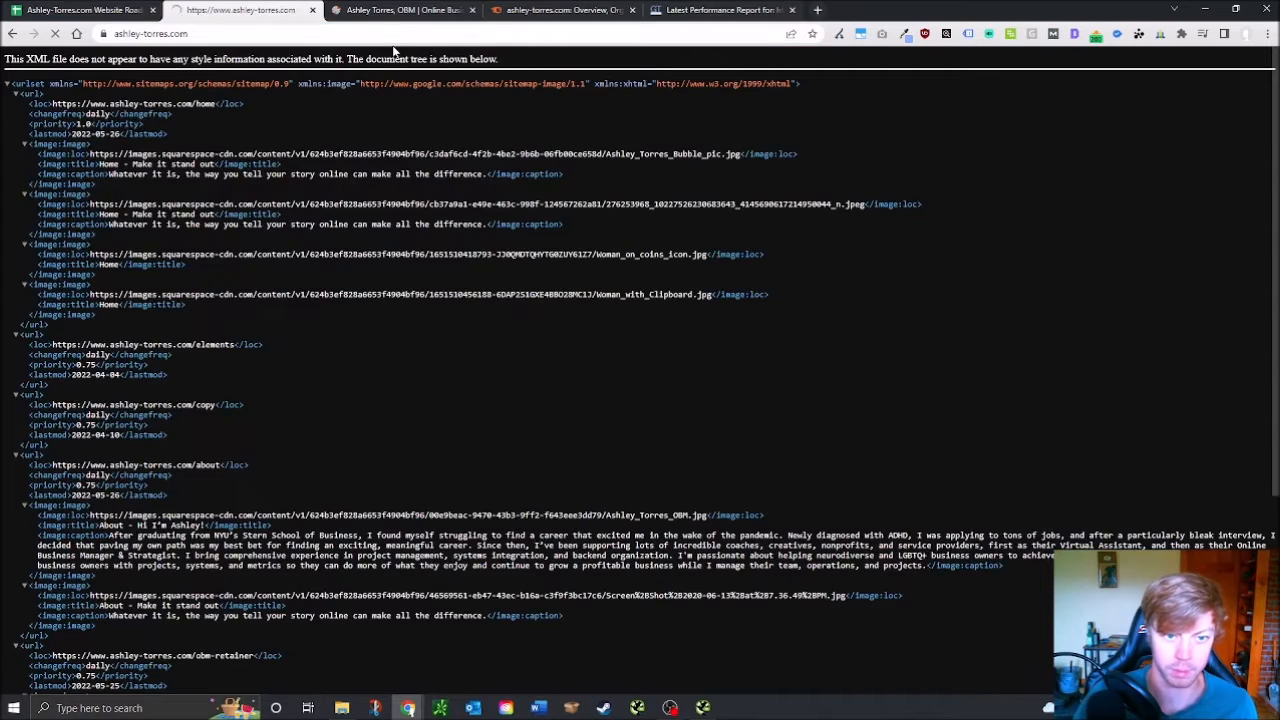
left_click_drag(1275, 205, 1247, 689)
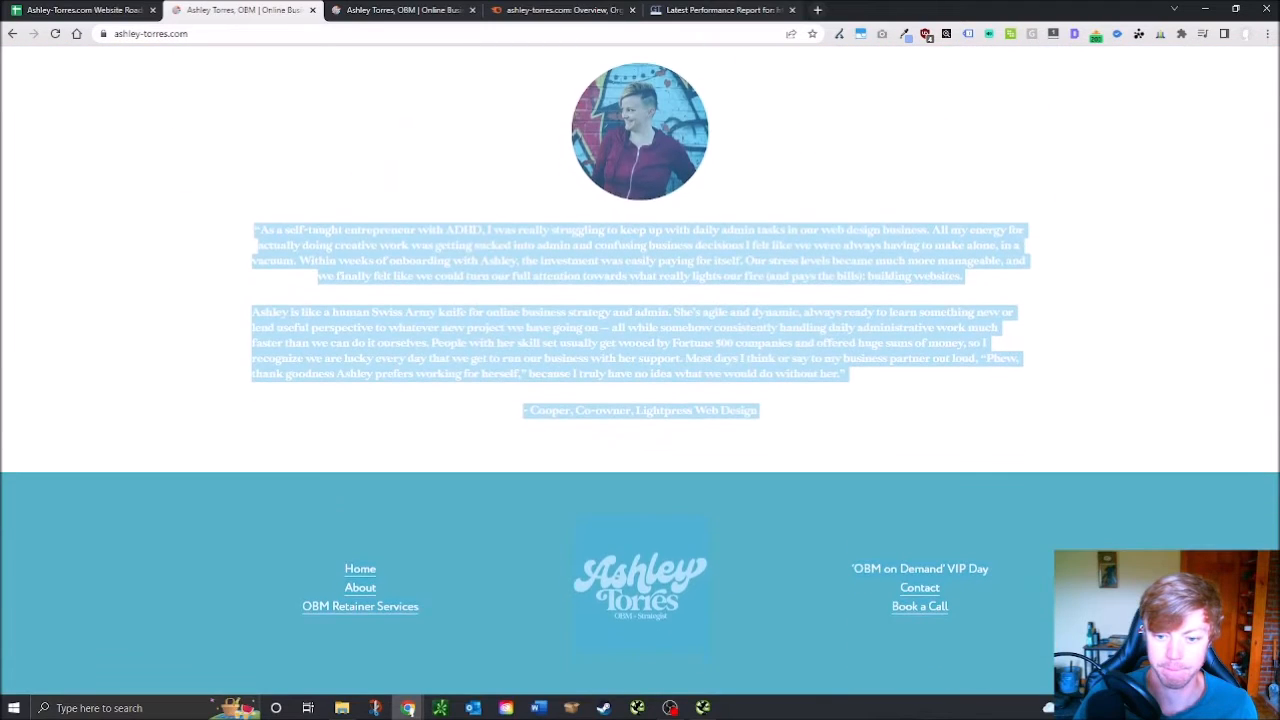
left_click(1010, 630)
Open the site's About page and scroll through it down and back up
left_click(361, 588)
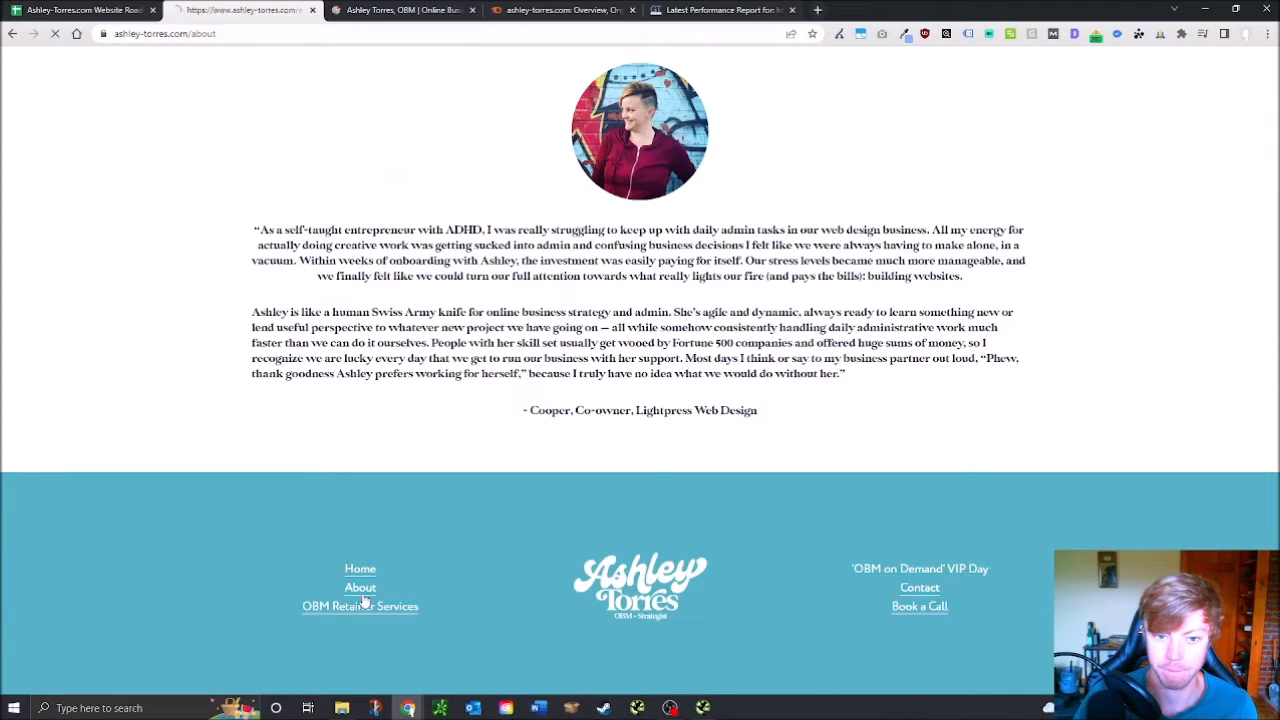
scroll(417, 262, "down", 2)
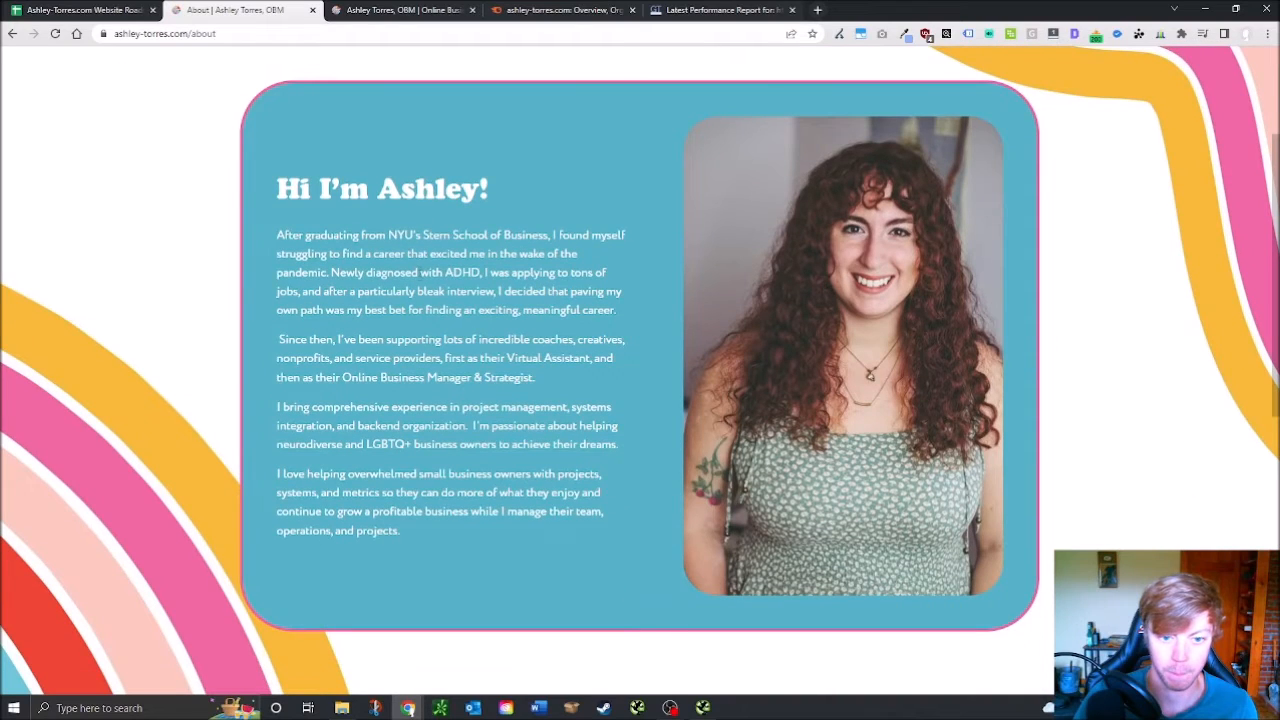
scroll(502, 511, "down", 10)
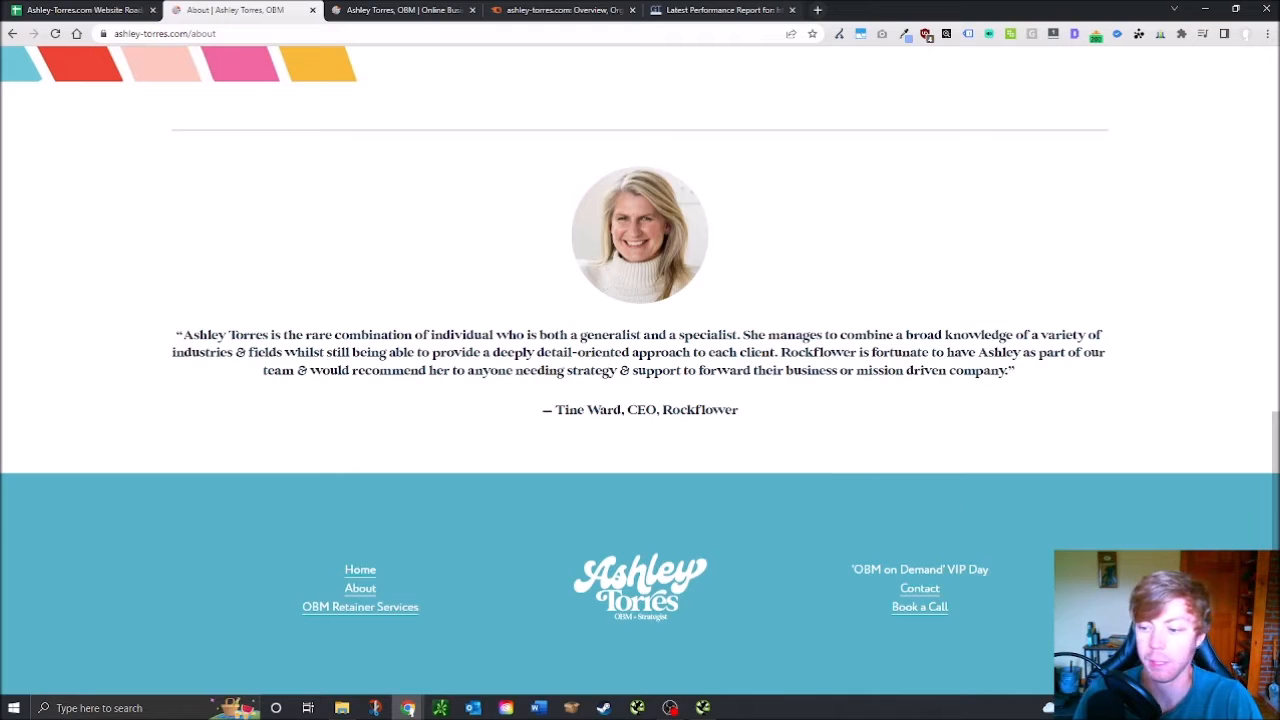
left_click_drag(1277, 527, 1274, 137)
left_click(620, 179)
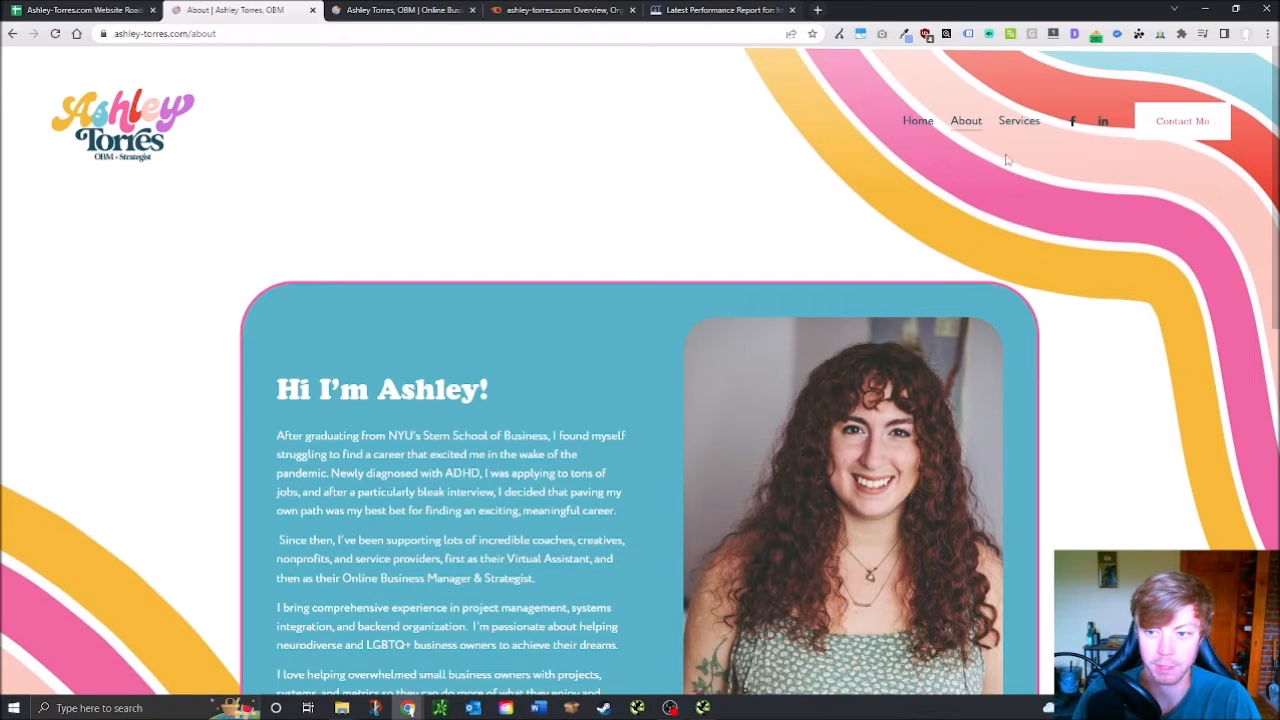
mouse_move(1012, 134)
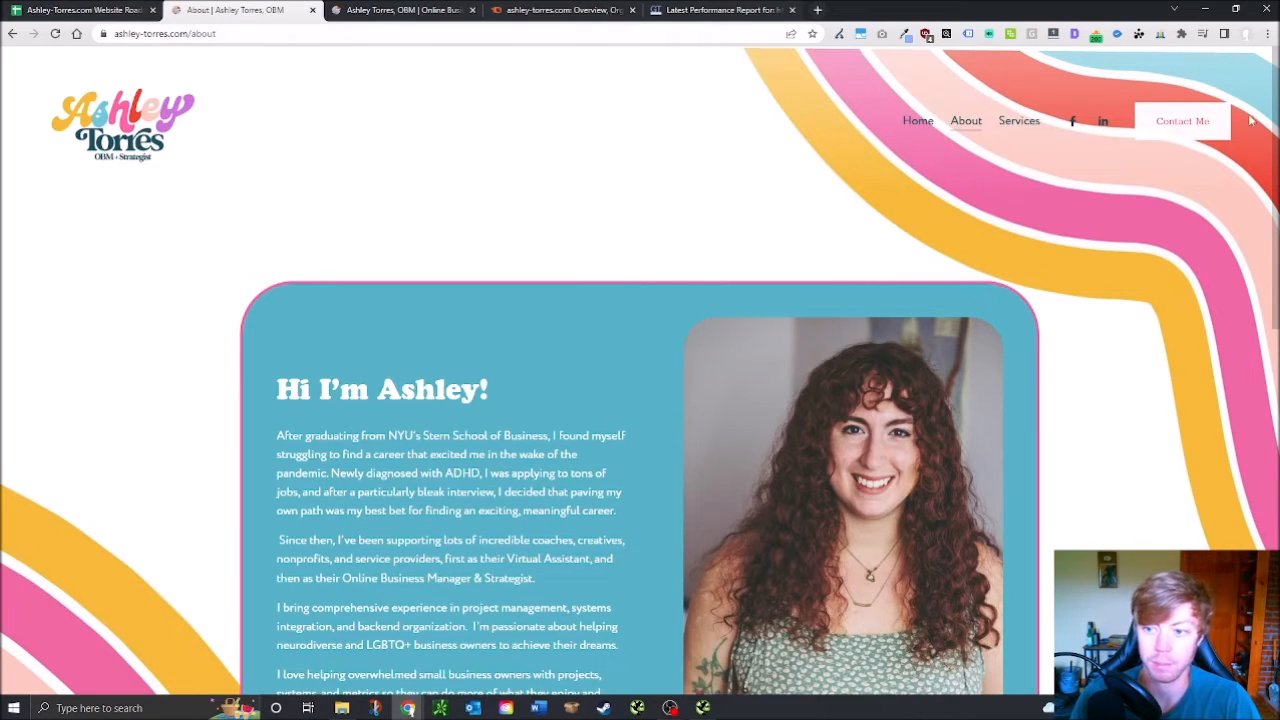
left_click(100, 9)
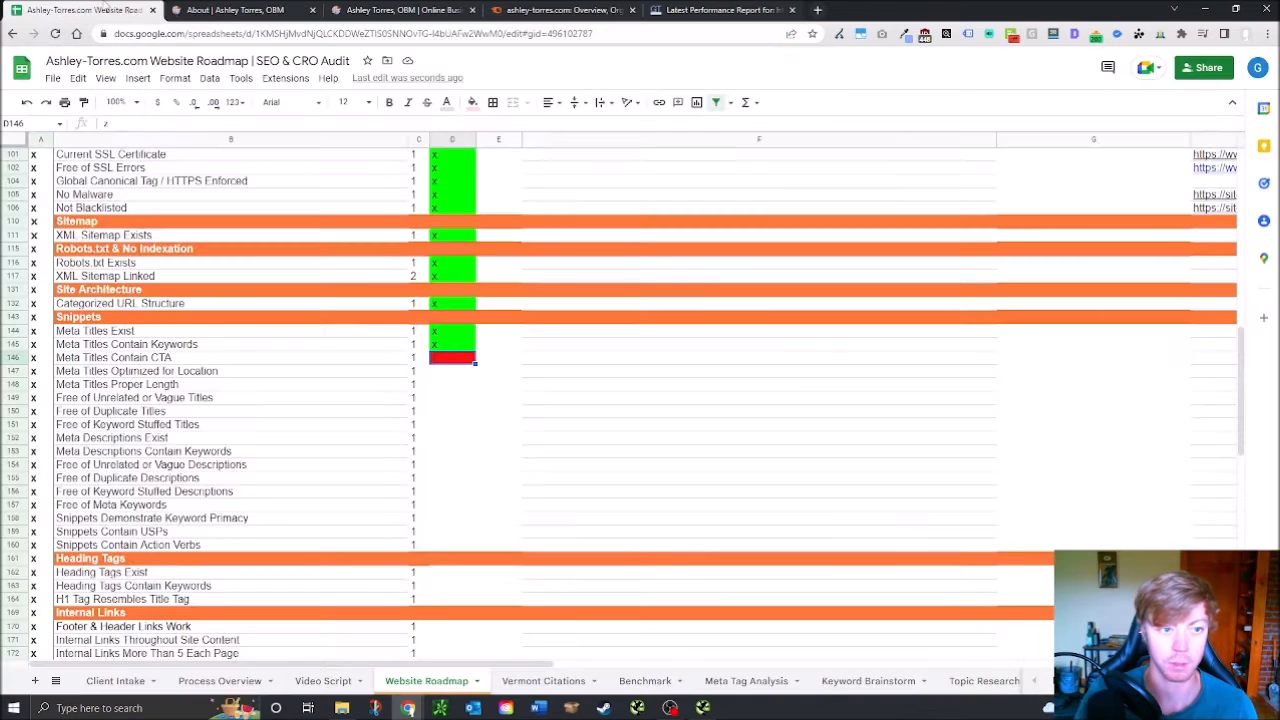
Mark Meta Titles Optimized for Location as failed (z)
left_click(225, 9)
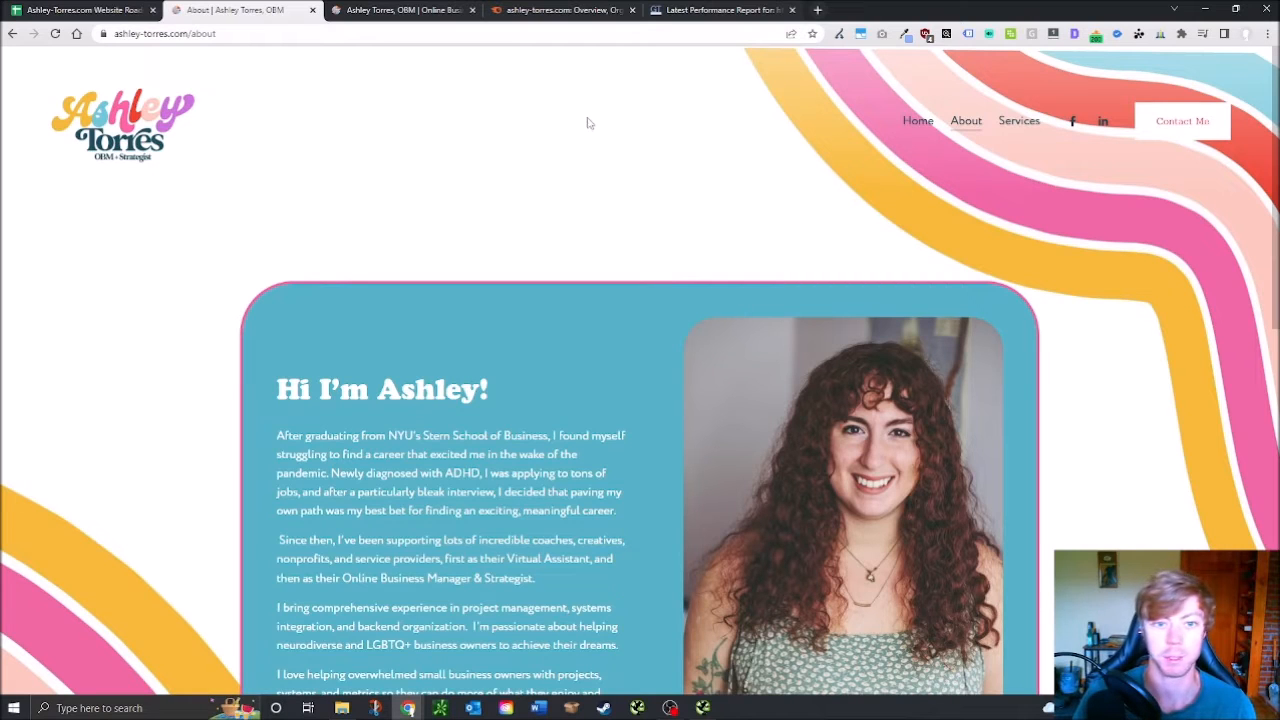
left_click(138, 8)
key("Down")
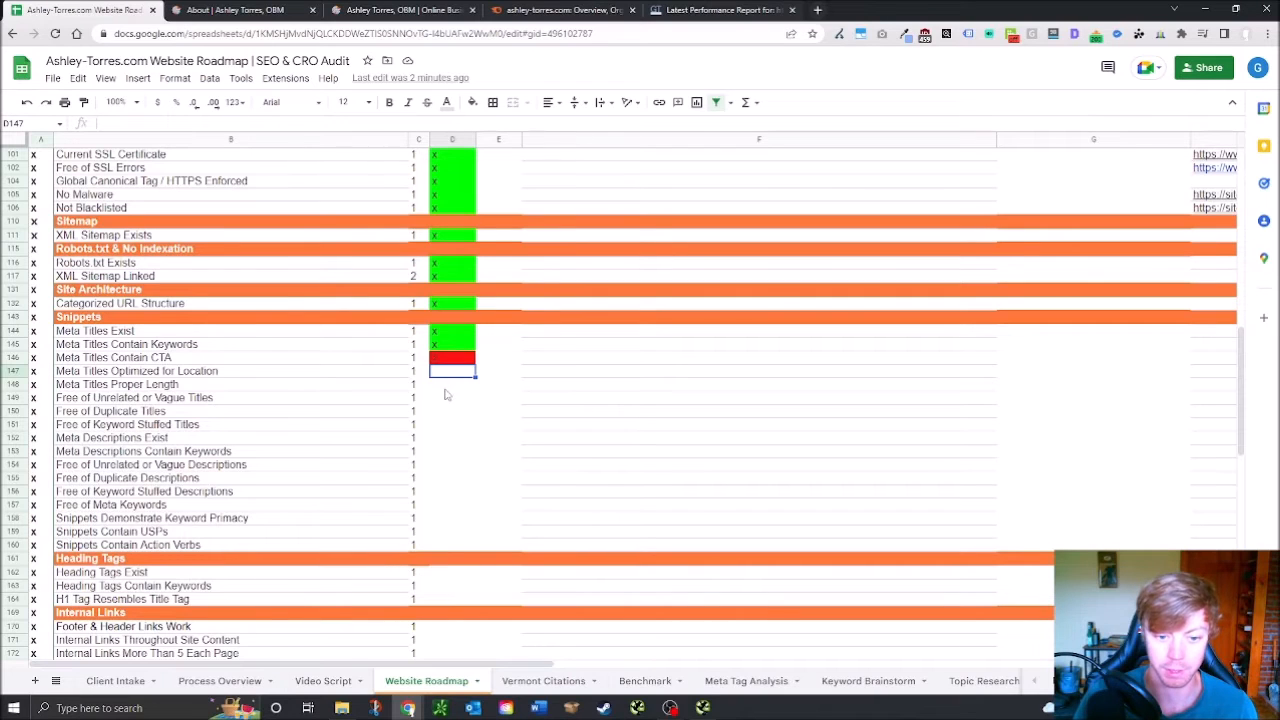
left_click(463, 397)
left_click(451, 373)
type("z")
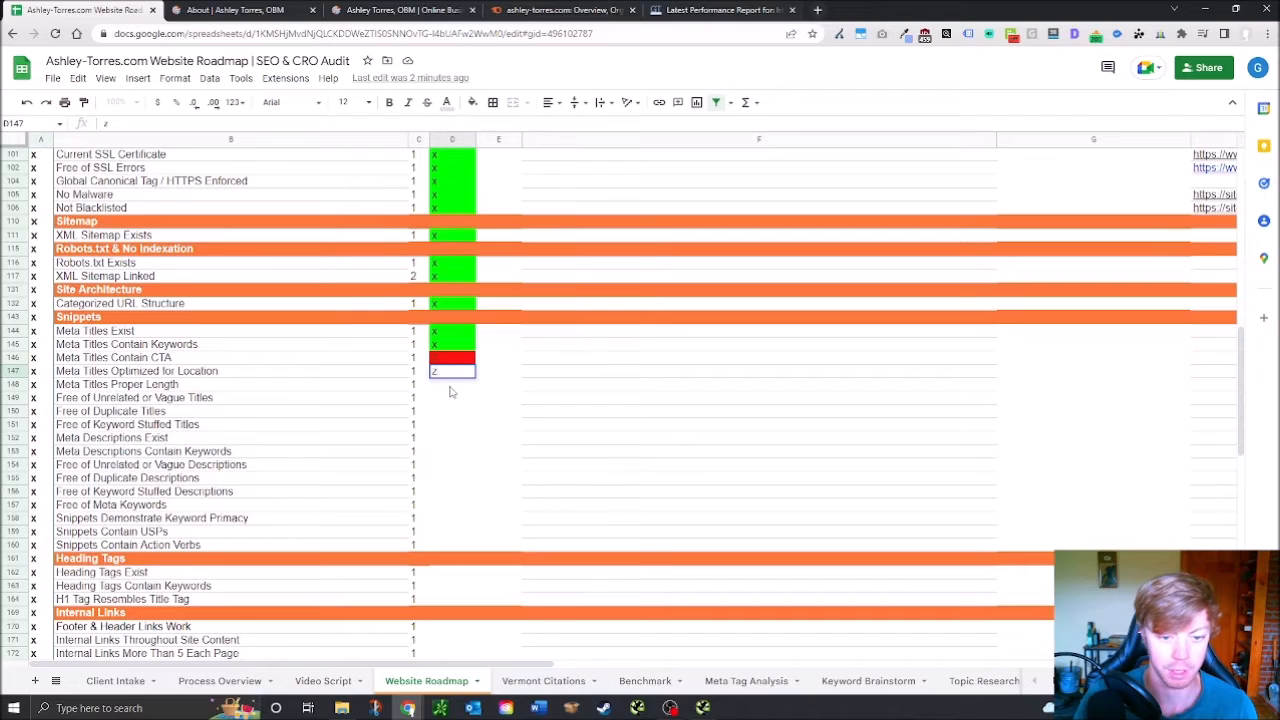
left_click(450, 388)
type("z")
left_click(449, 401)
left_click(450, 388)
Pass Meta Titles Proper Length, the vague-titles check, Free of Duplicate and Keyword Stuffed Titles (x)
type("x")
key("Return")
type("z")
key("Return")
left_click(449, 402)
type("x")
key("Return")
type("x")
key("Return")
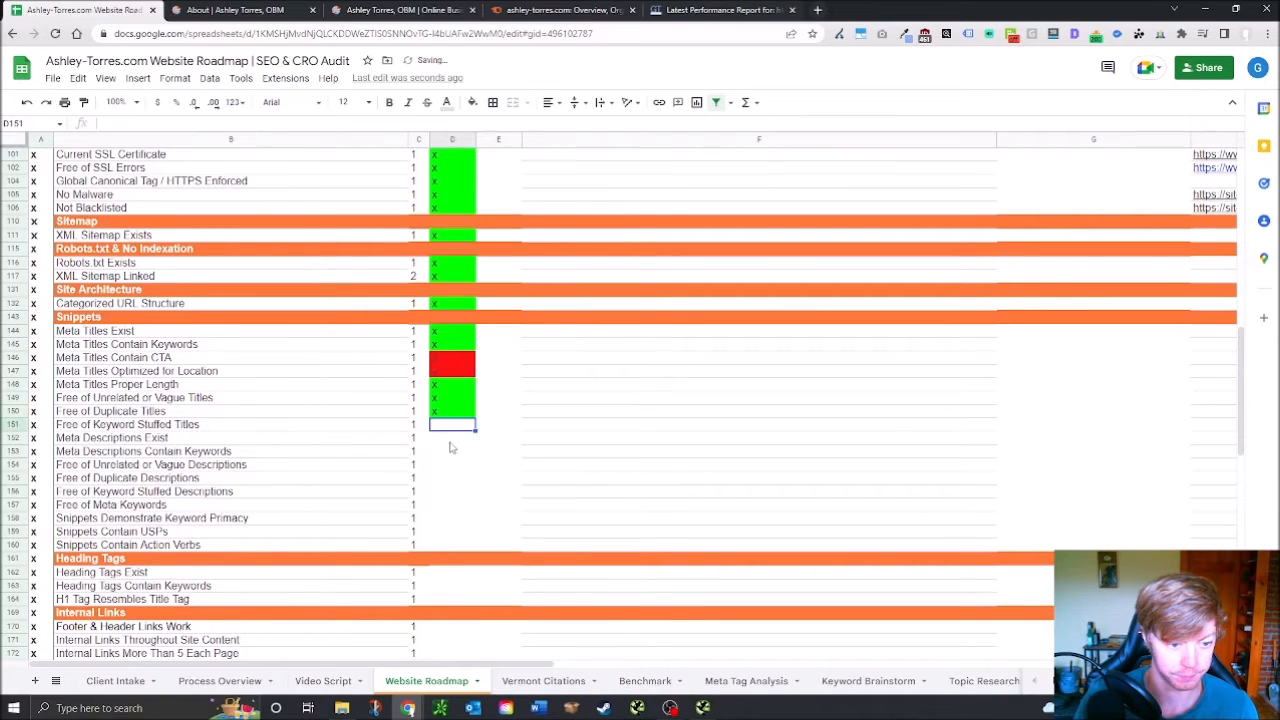
type("x")
key("Return")
Fail Meta Descriptions Exist and fill the red fail mark down through D152:D160
type("z")
left_click(465, 439)
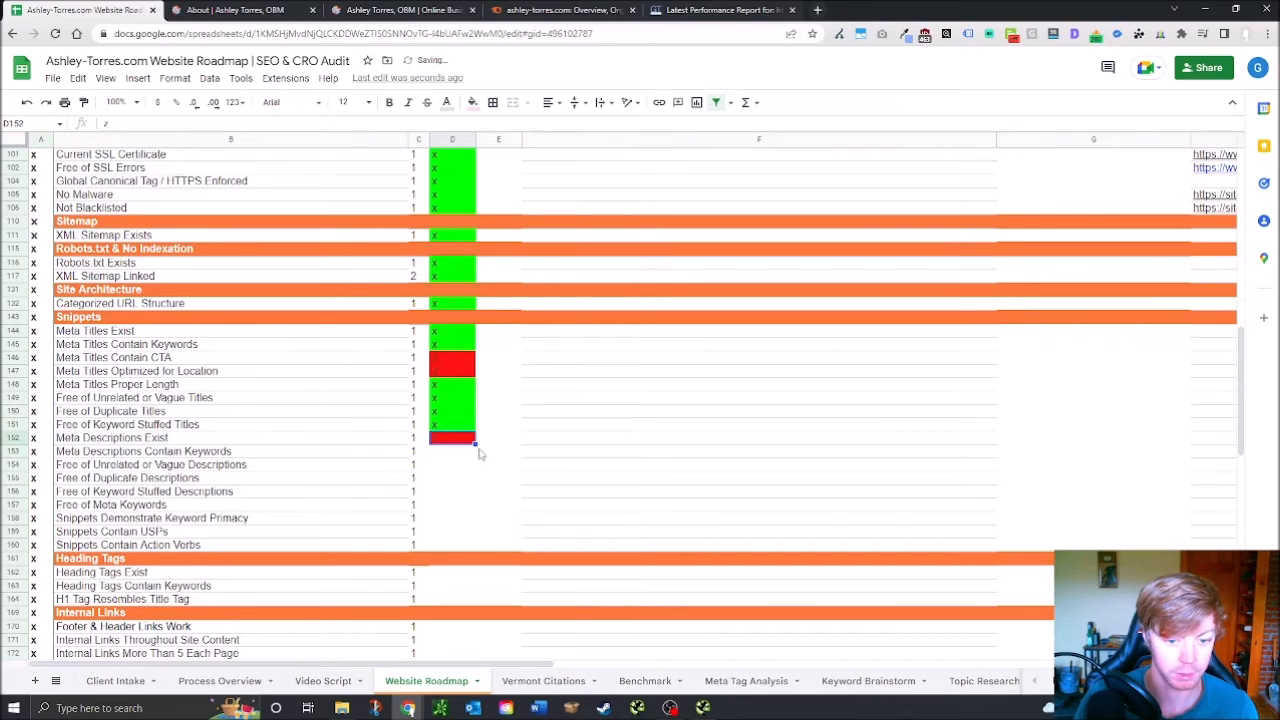
left_click_drag(475, 444, 467, 546)
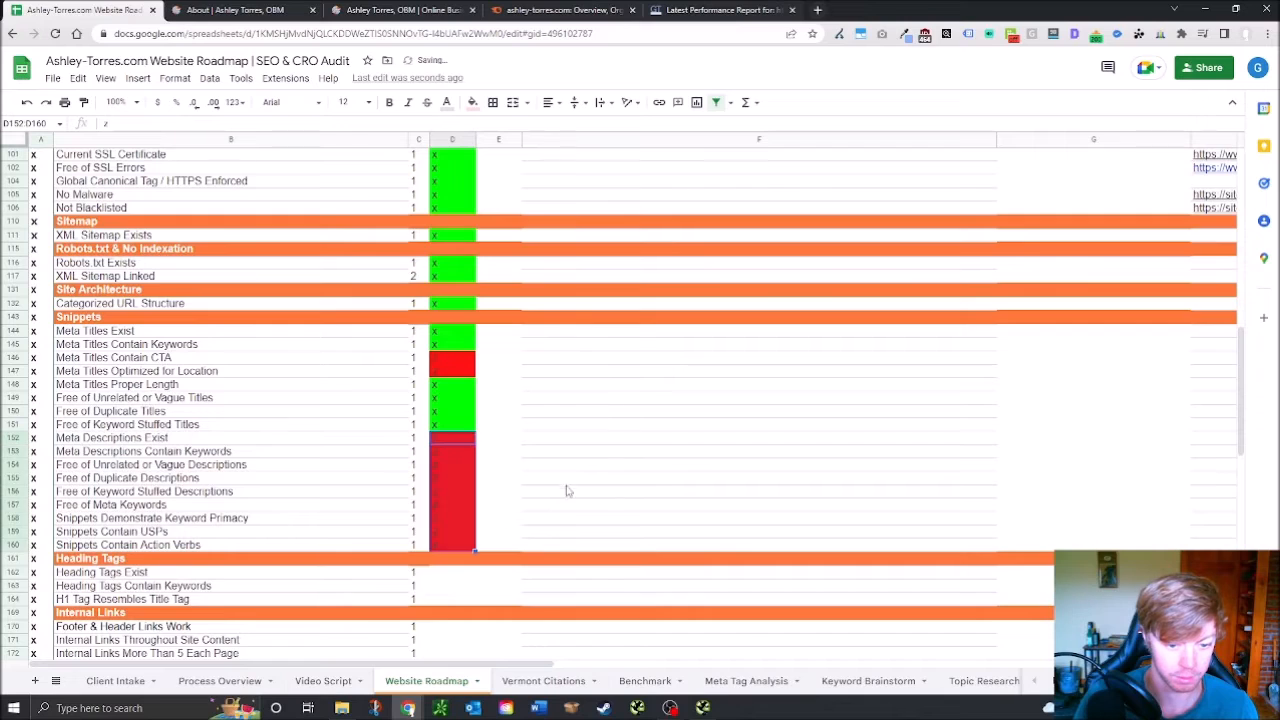
scroll(567, 502, "down", 2)
left_click(567, 502)
left_click(459, 481)
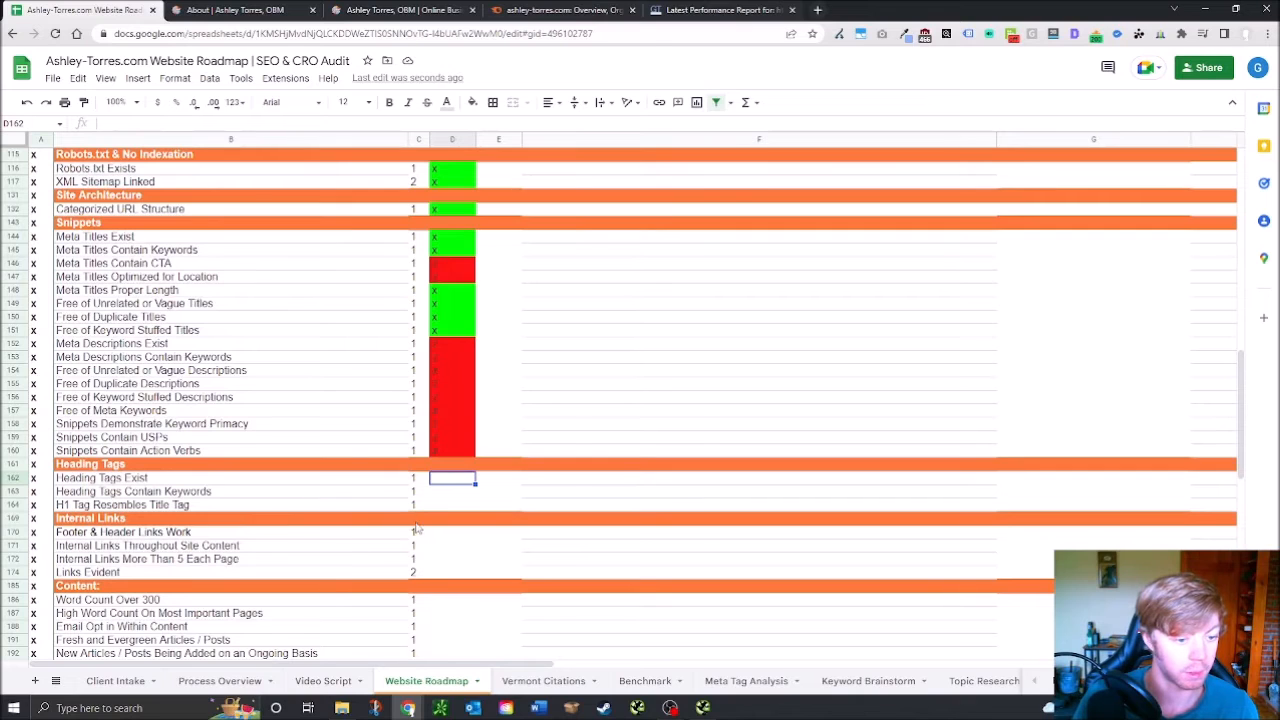
left_click(300, 9)
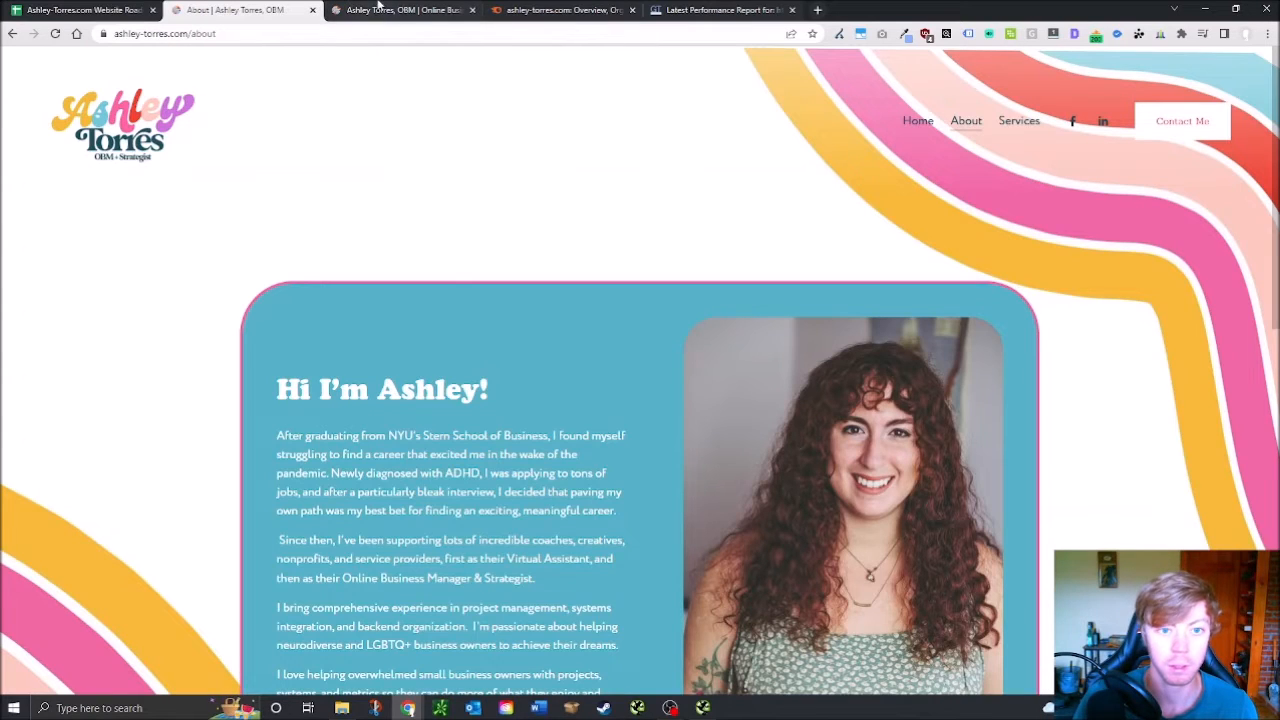
Scroll the Screaming Frog Internal table to the H1 and H2 columns and review the headings
left_click(703, 708)
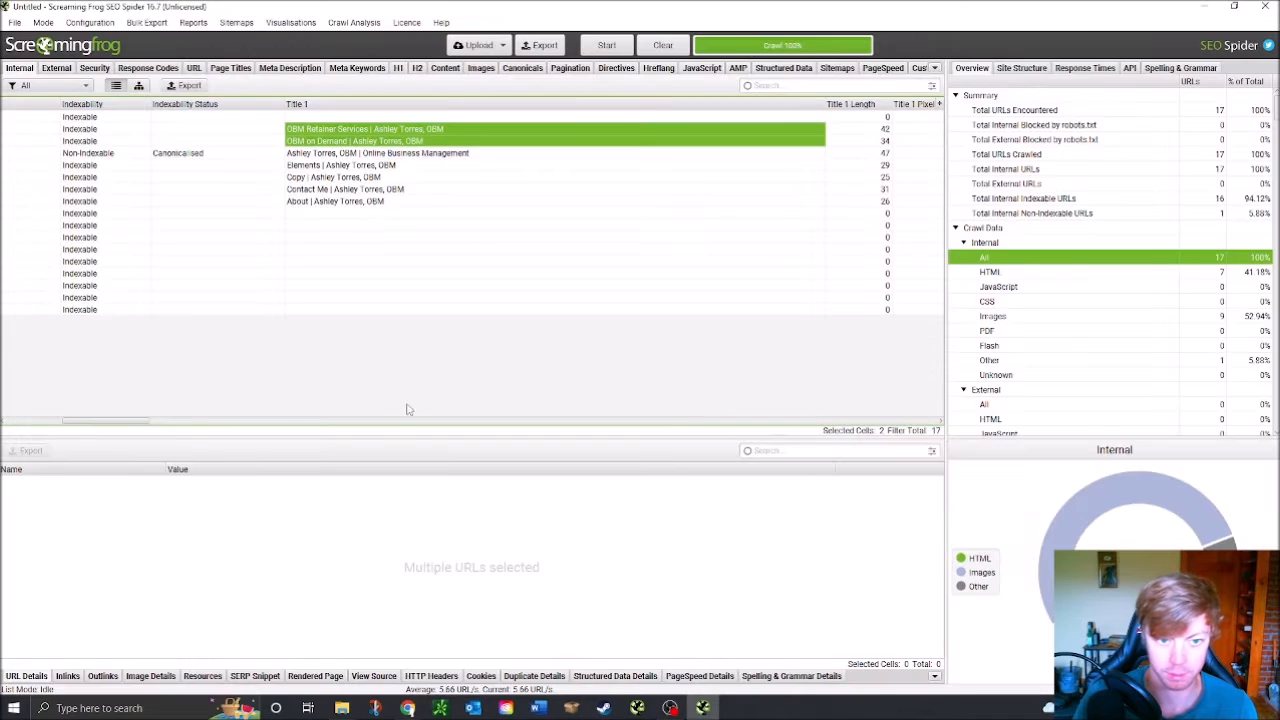
left_click_drag(95, 423, 296, 443)
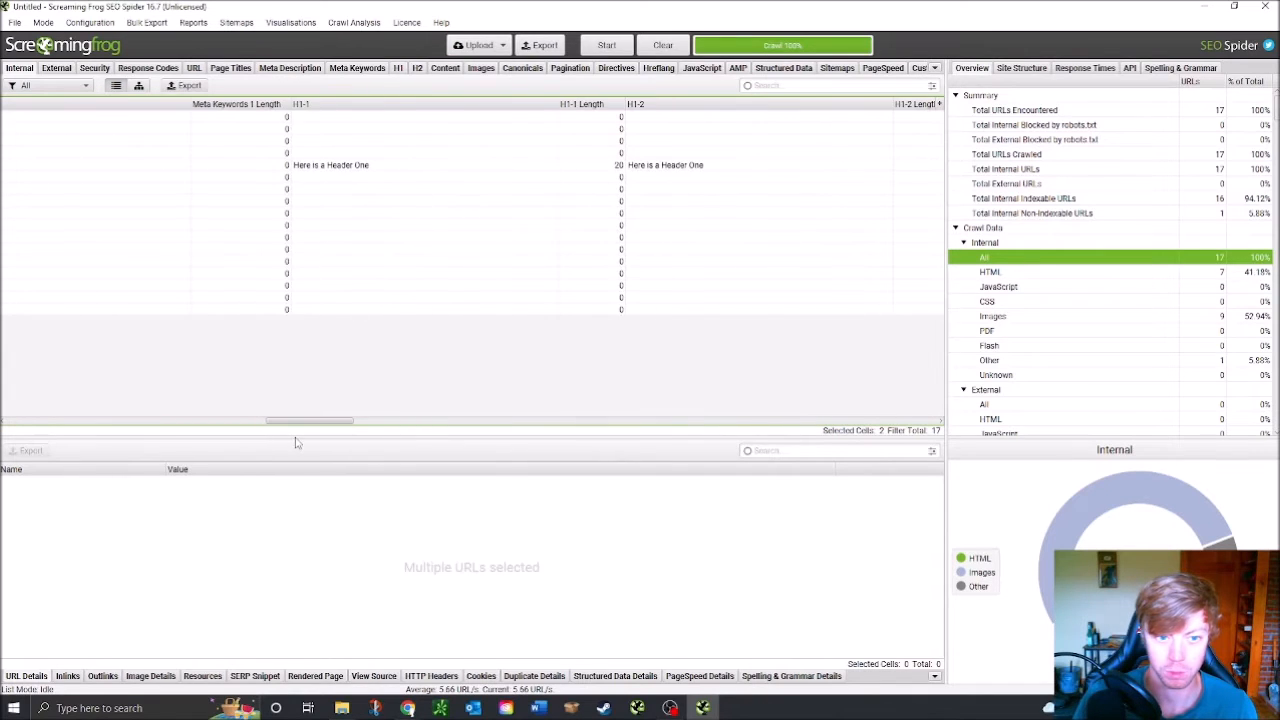
left_click_drag(296, 443, 323, 443)
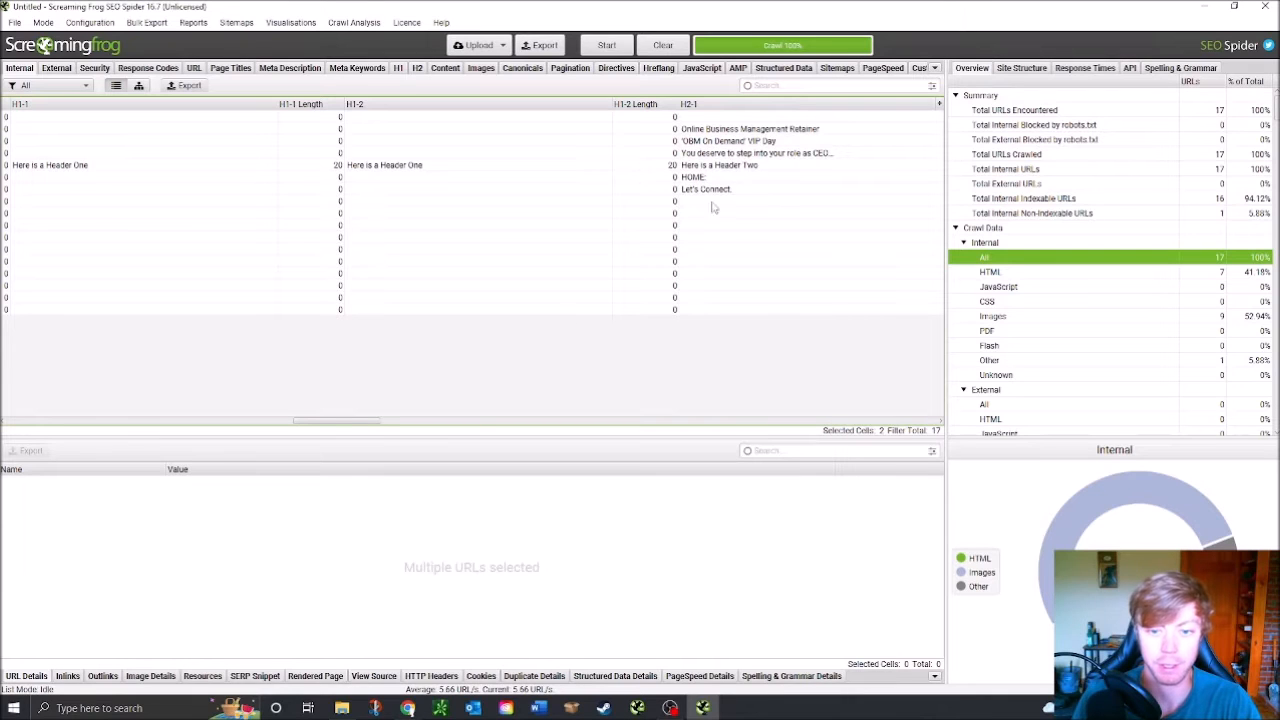
mouse_move(334, 421)
left_mouse_down()
mouse_move(359, 427)
mouse_move(313, 437)
mouse_move(287, 424)
mouse_move(365, 424)
mouse_move(340, 425)
left_mouse_up()
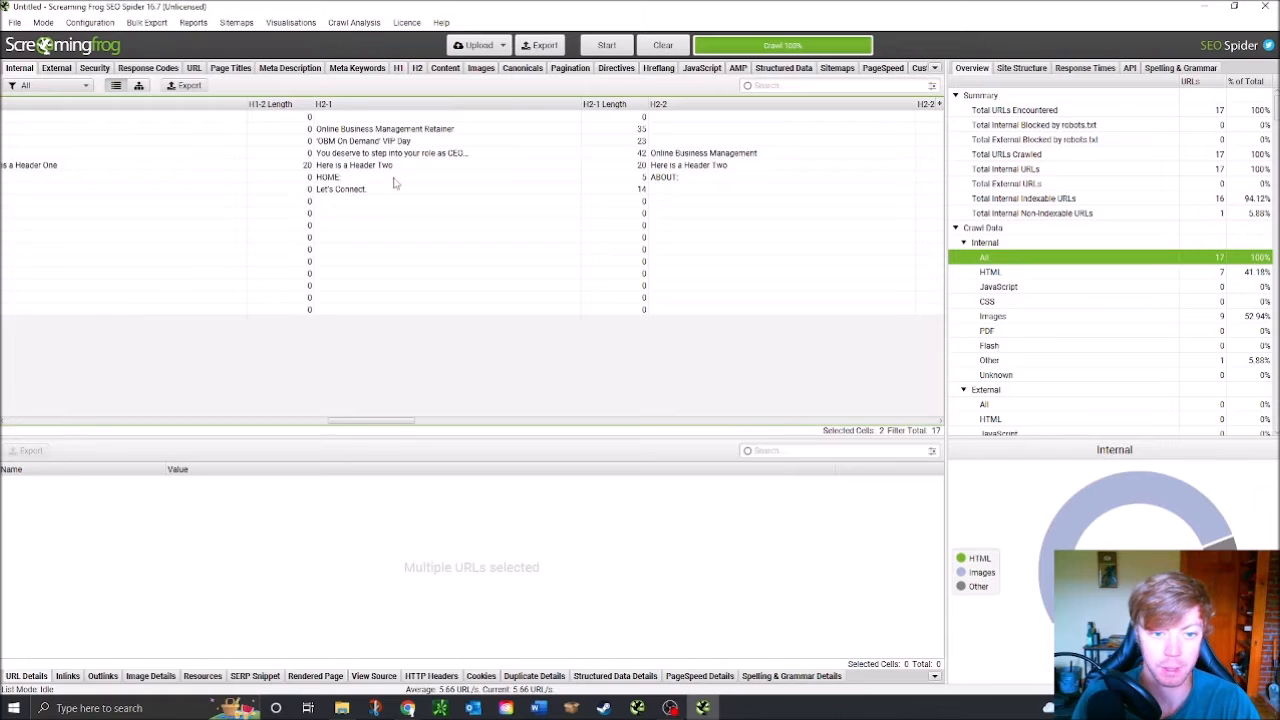
left_click_drag(376, 424, 346, 424)
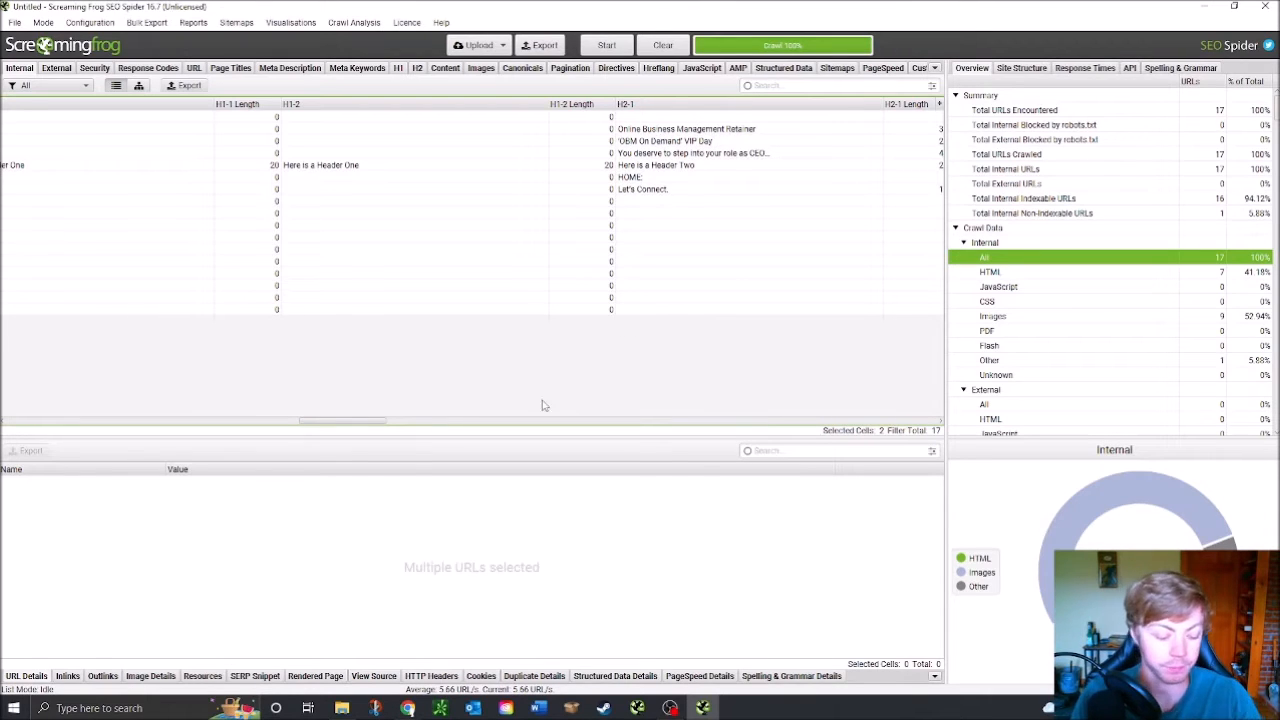
mouse_move(405, 704)
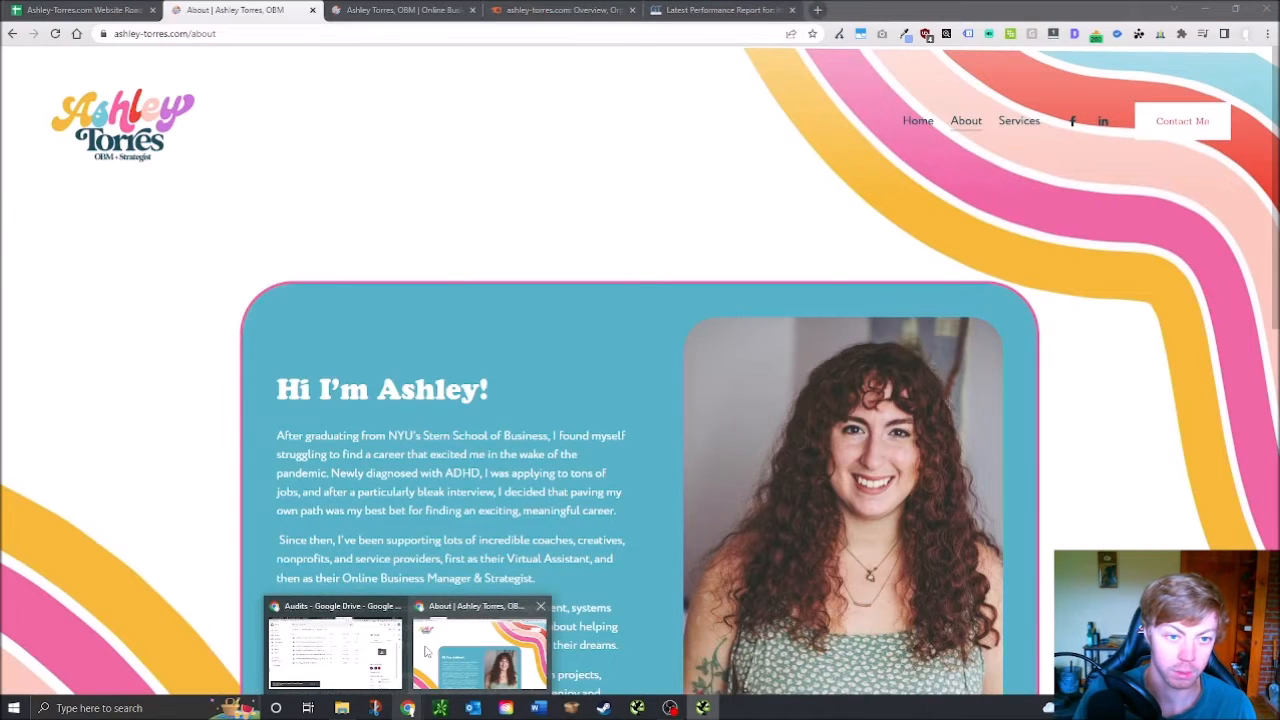
left_click(425, 651)
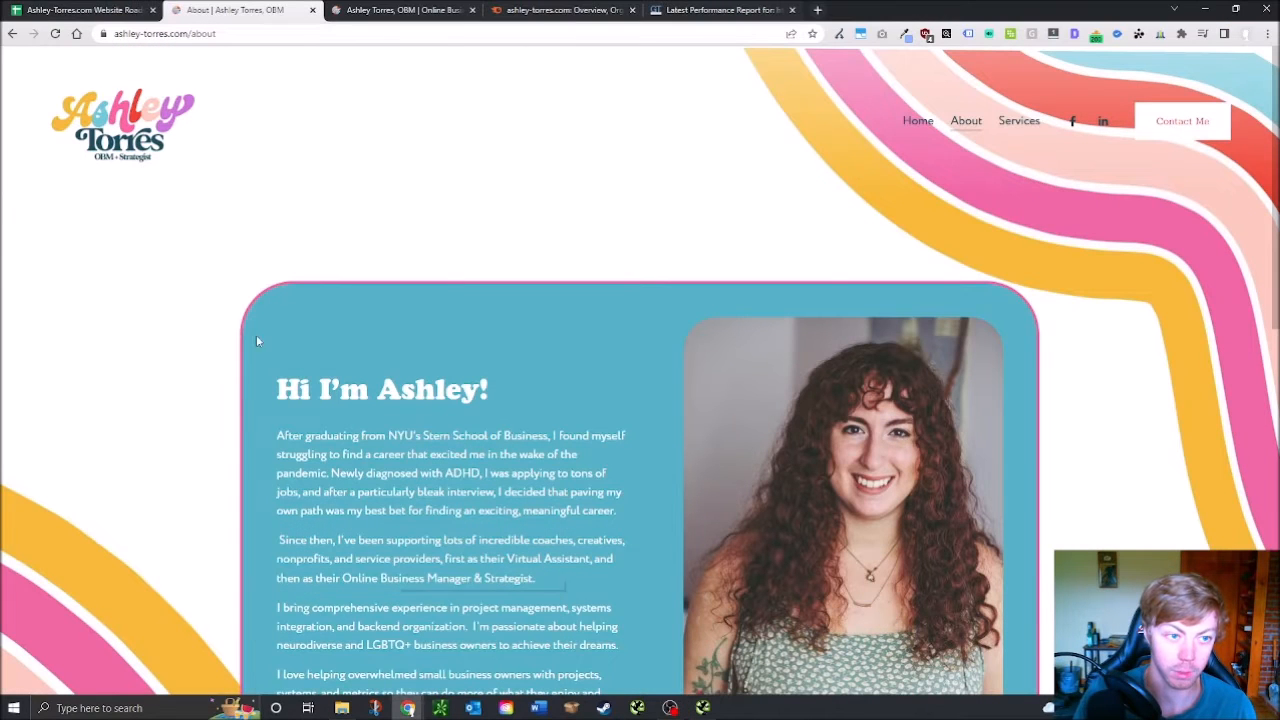
left_click(102, 33)
Mark Heading Tags Exist in D162 as passed with x
left_click(88, 10)
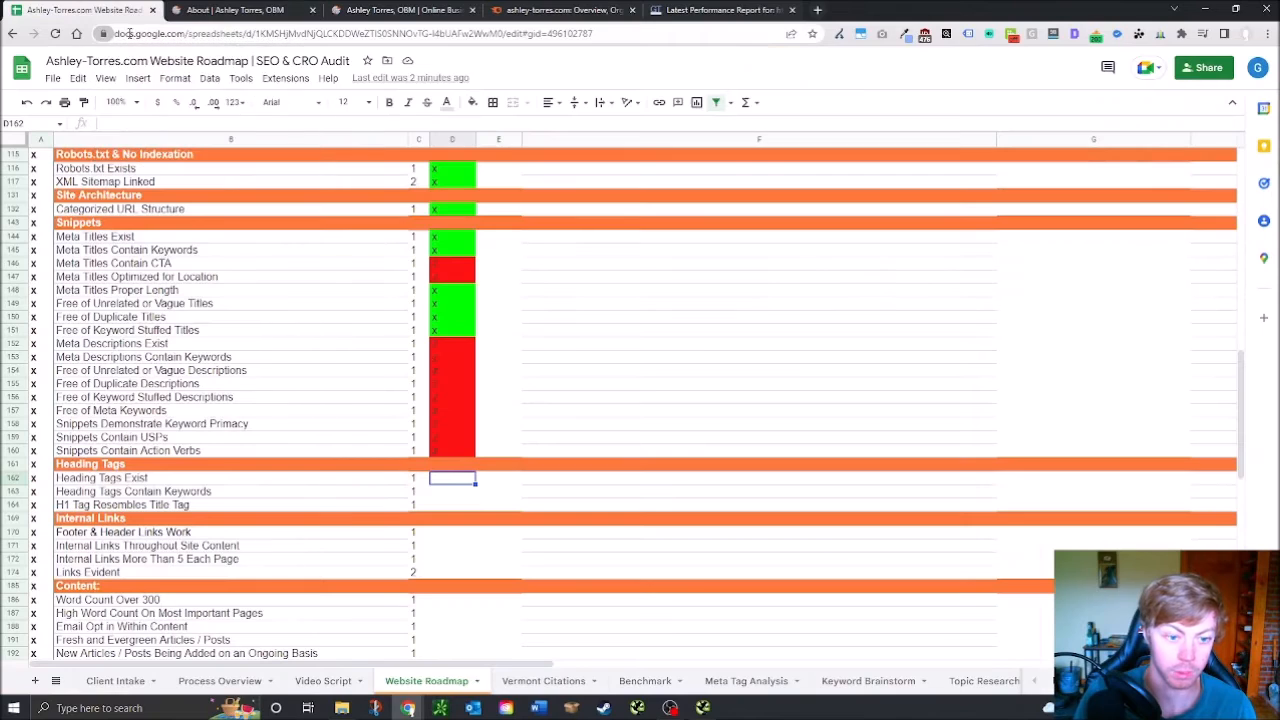
left_click(450, 494)
left_click(454, 479)
left_click(451, 492)
left_click(452, 506)
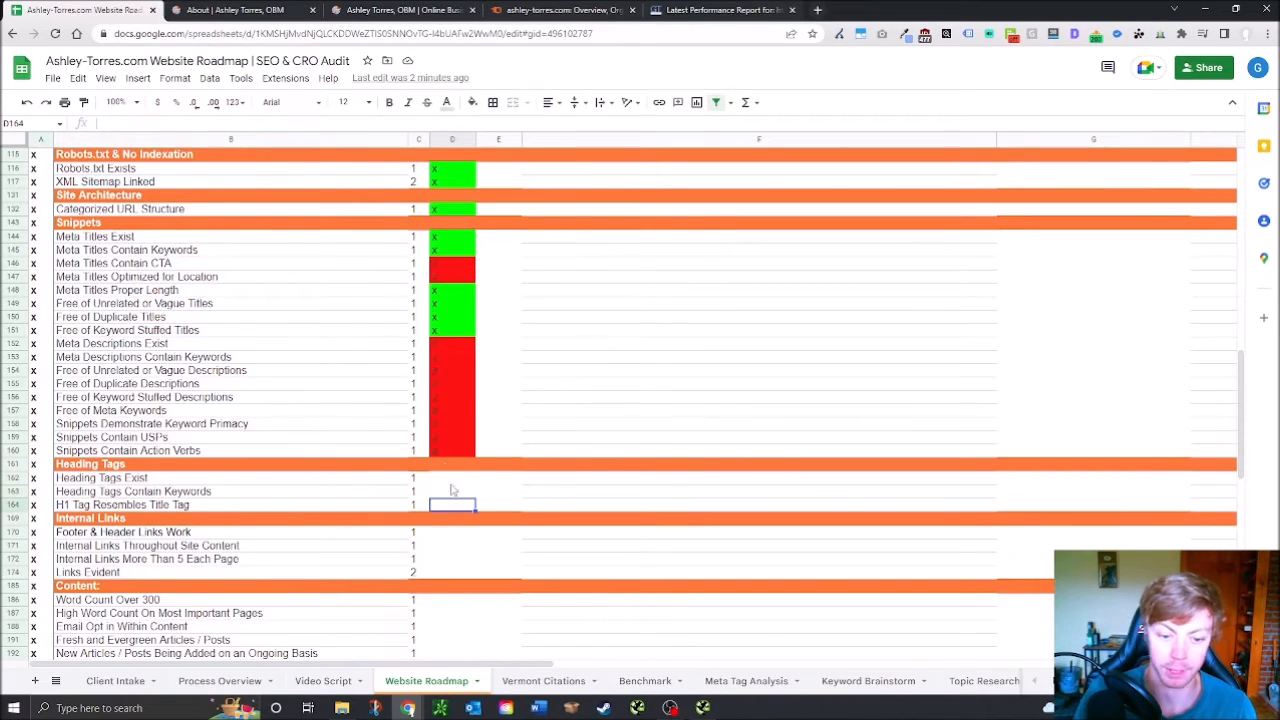
left_click(170, 505)
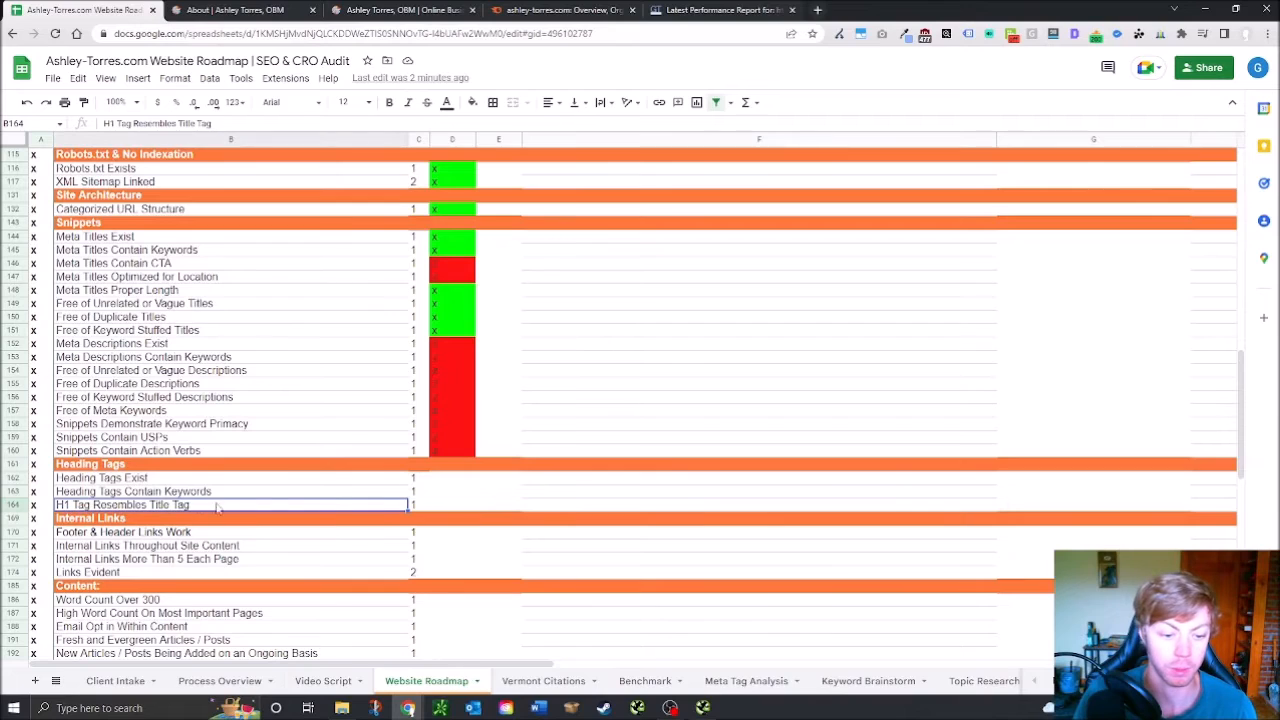
left_click(448, 481)
type("x")
key("Return")
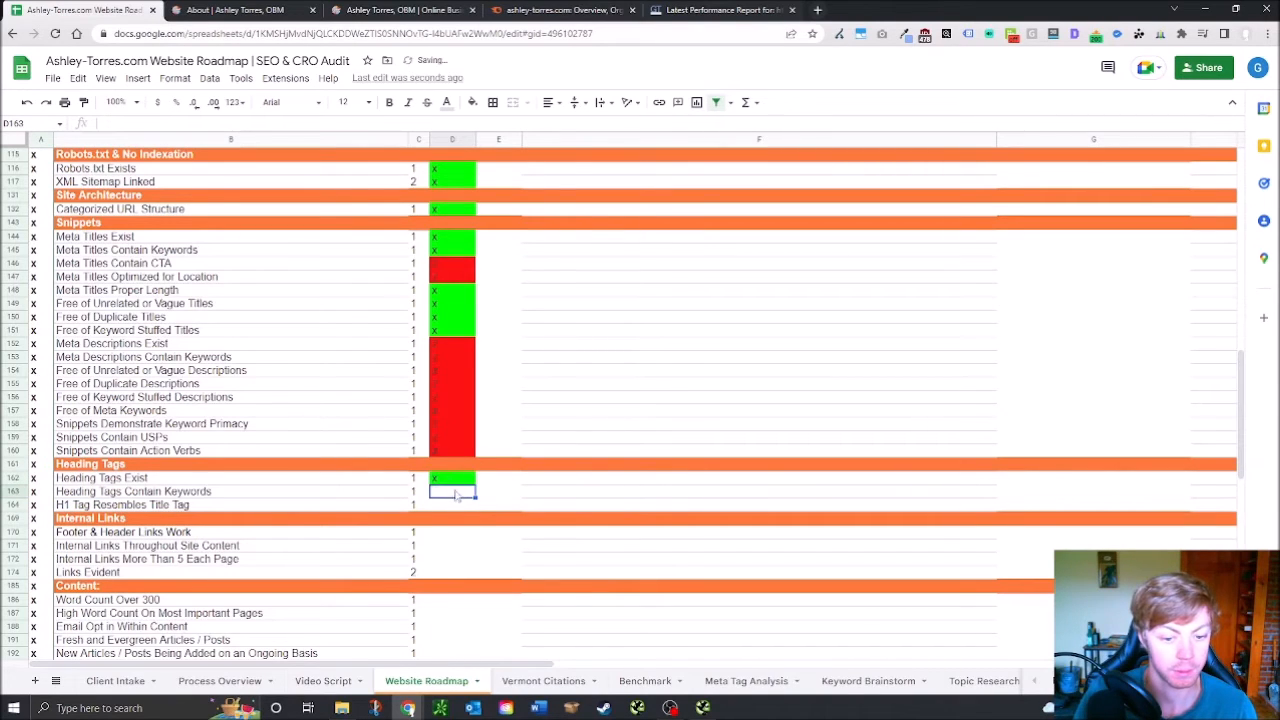
type("o")
key("Return")
type("o")
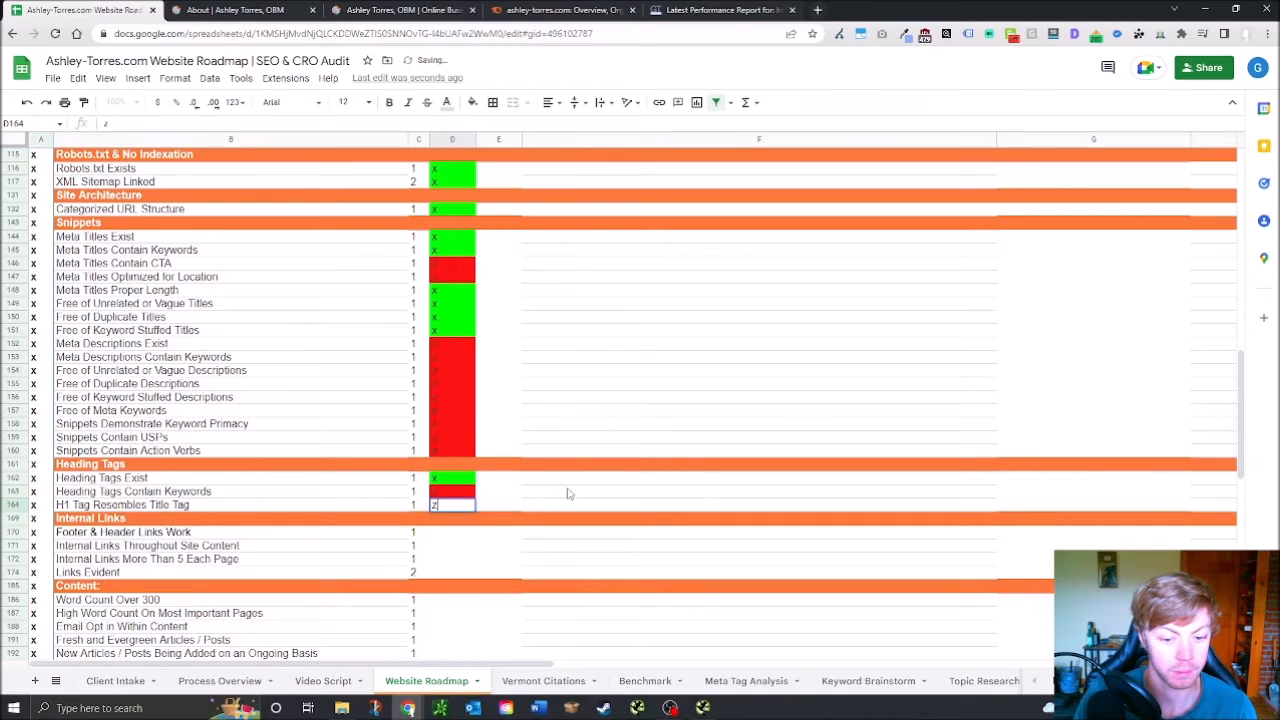
left_click(568, 493)
scroll(557, 550, "down", 1)
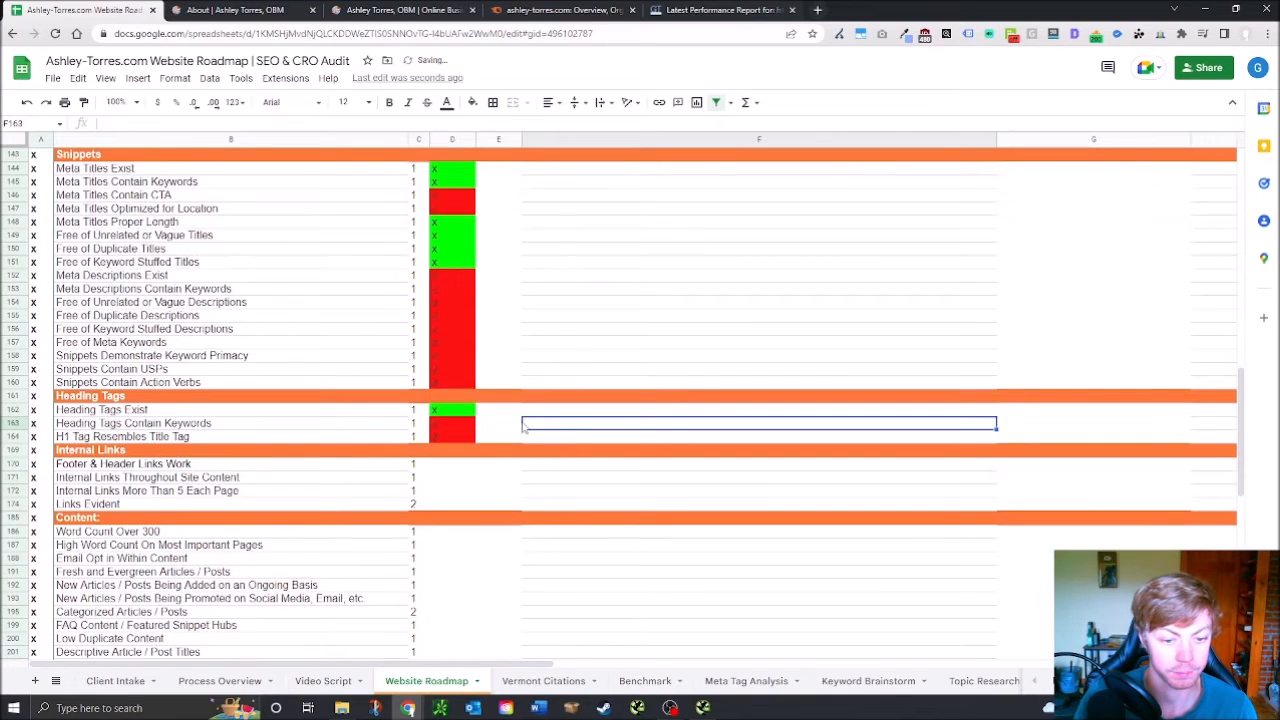
Mark the remaining Heading Tags checks in rows 163 and 164 as passed (x)
left_click(437, 429)
type("x")
key("Return")
type("x")
key("Return")
left_click(531, 423)
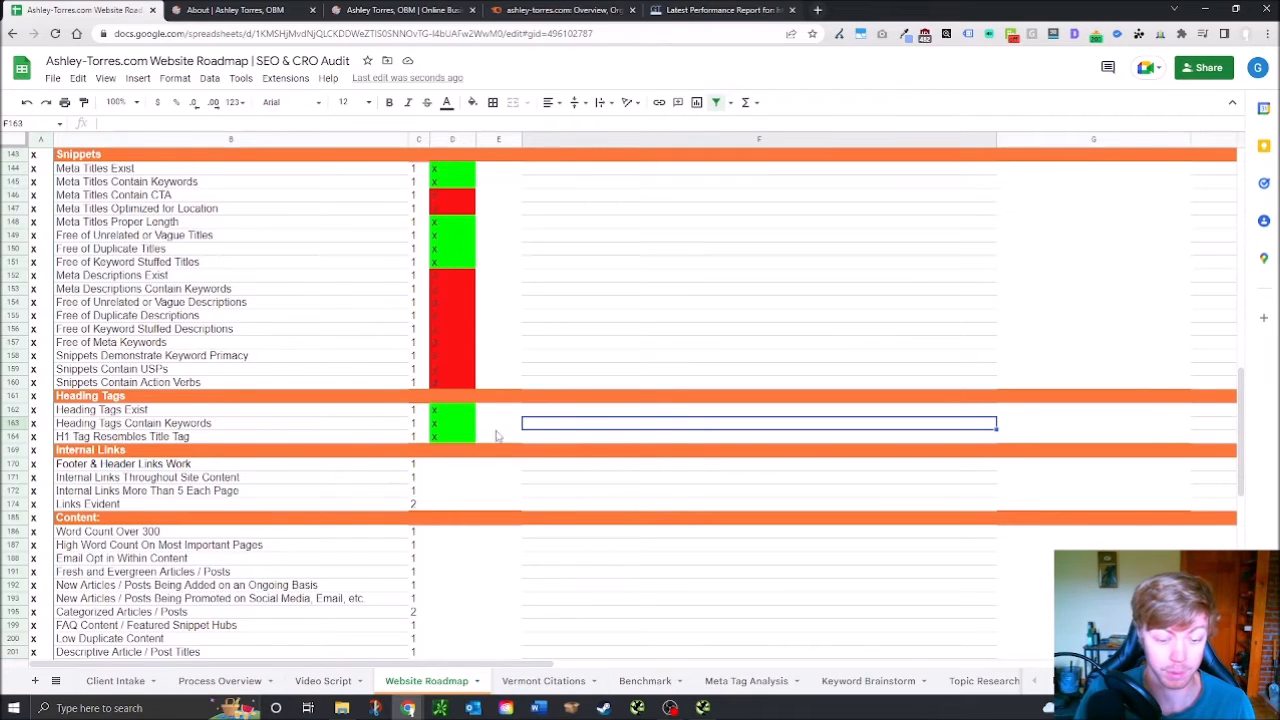
left_click(551, 441)
scroll(282, 480, "down", 2)
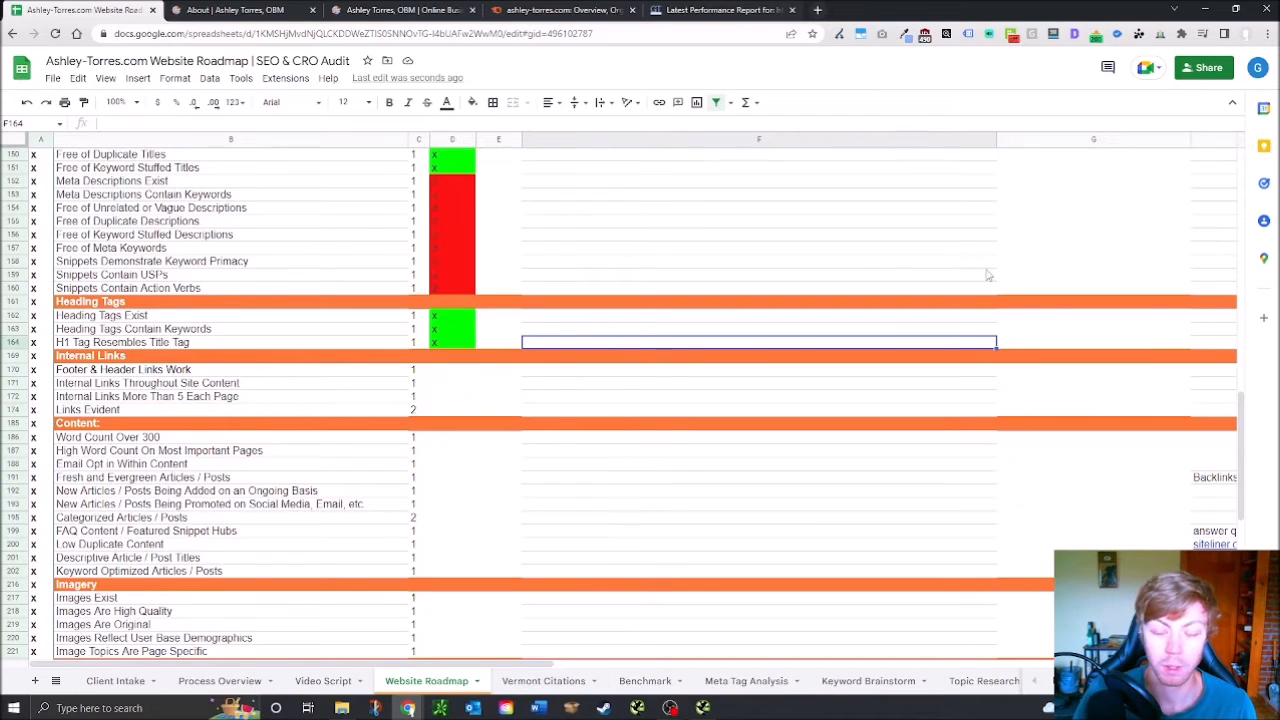
left_click(240, 10)
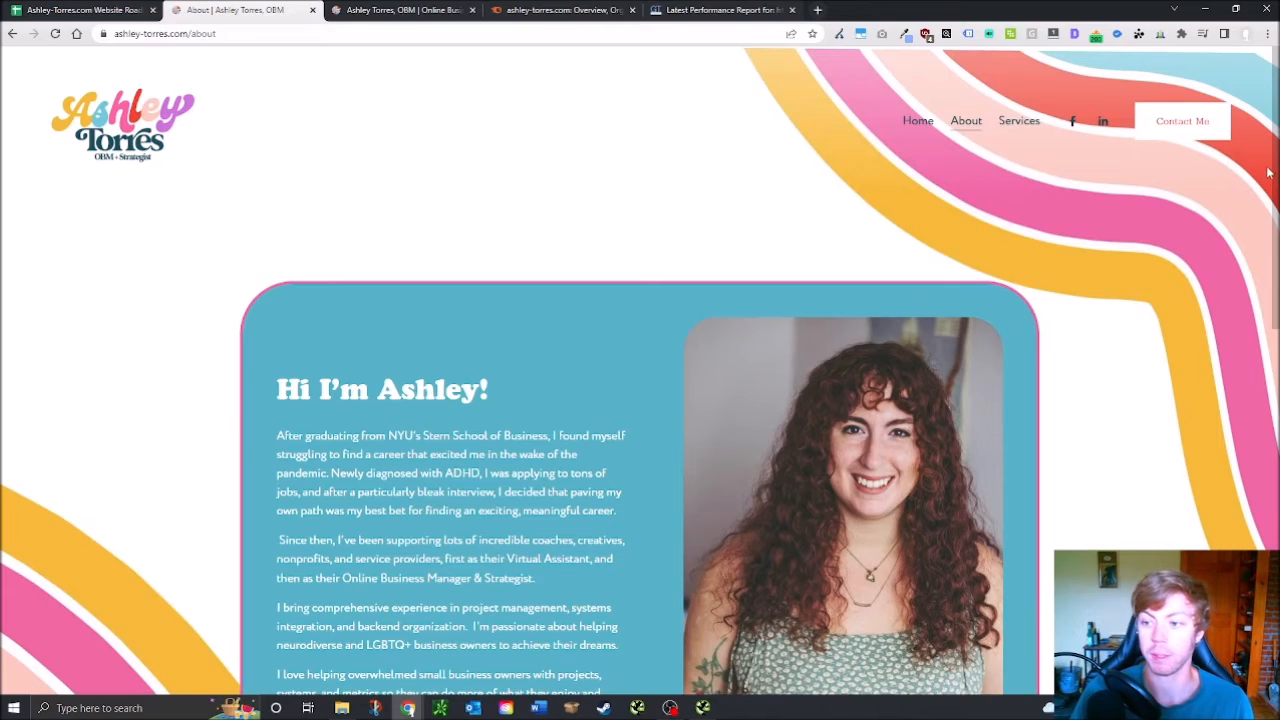
Mark Footer & Header Links Work in D170 as passed (x)
scroll(824, 336, "down", 15)
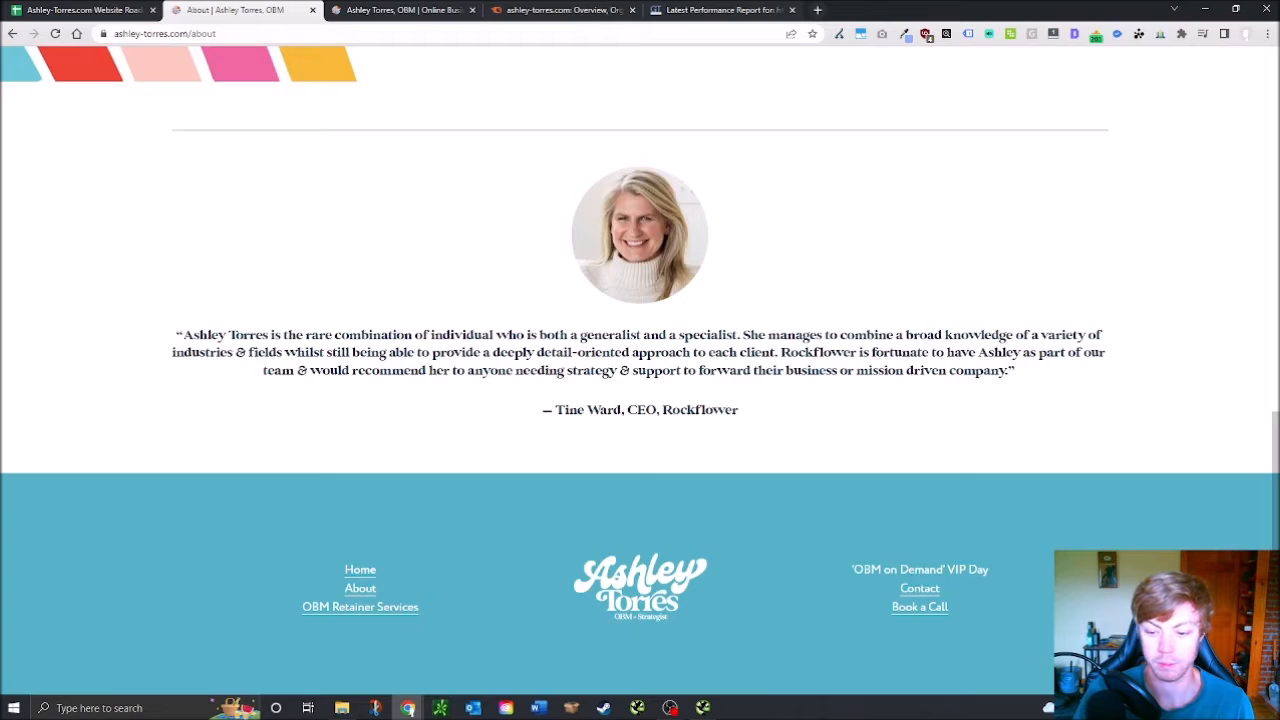
left_click(99, 9)
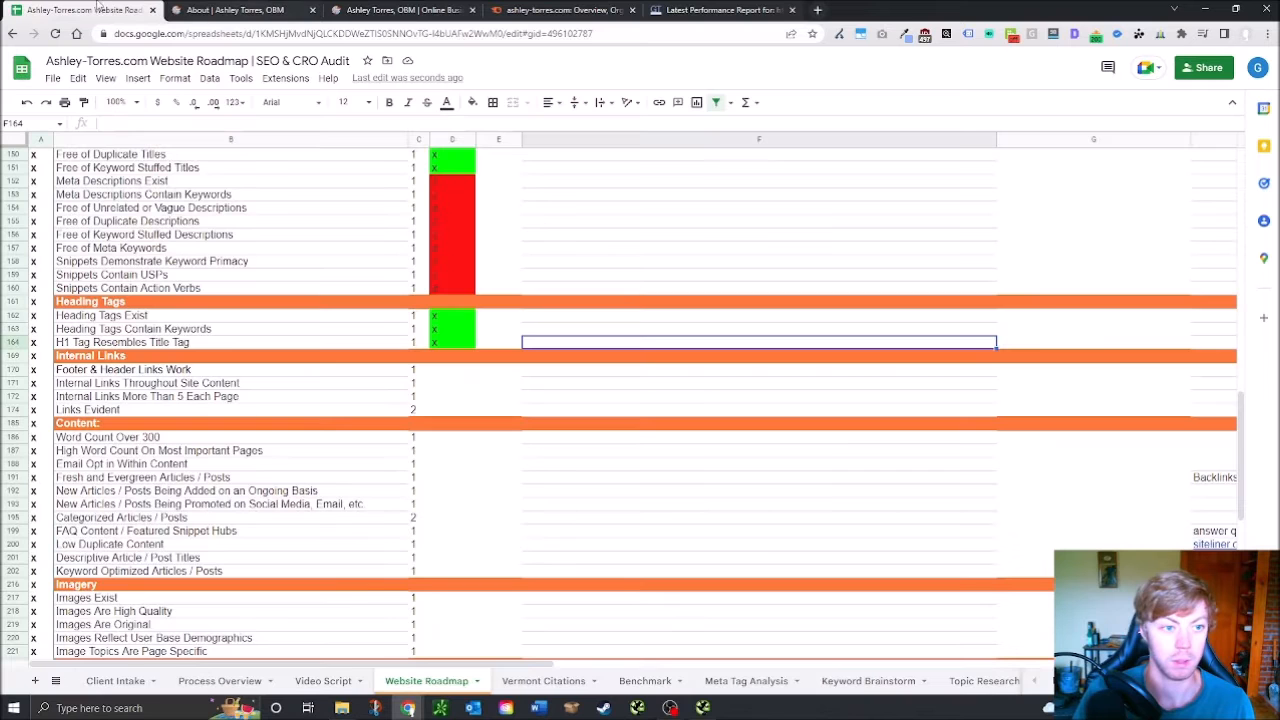
left_click(449, 371)
type("x")
key("Return")
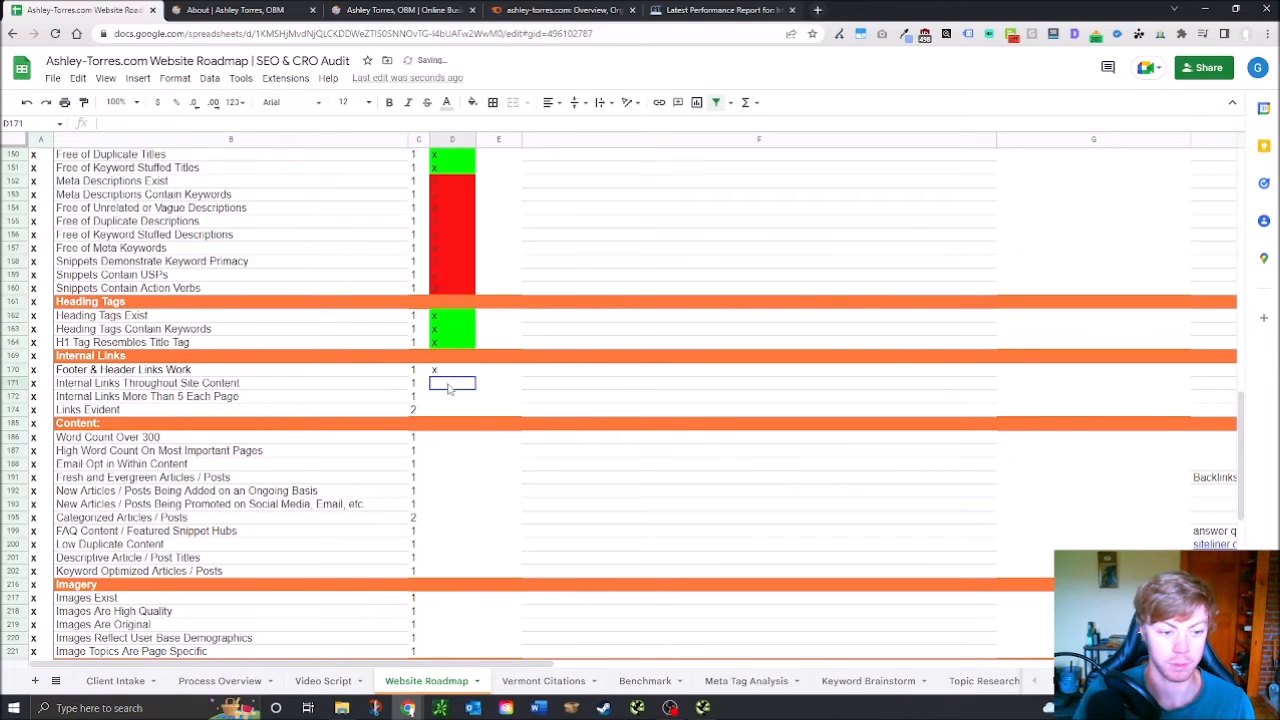
left_click(300, 9)
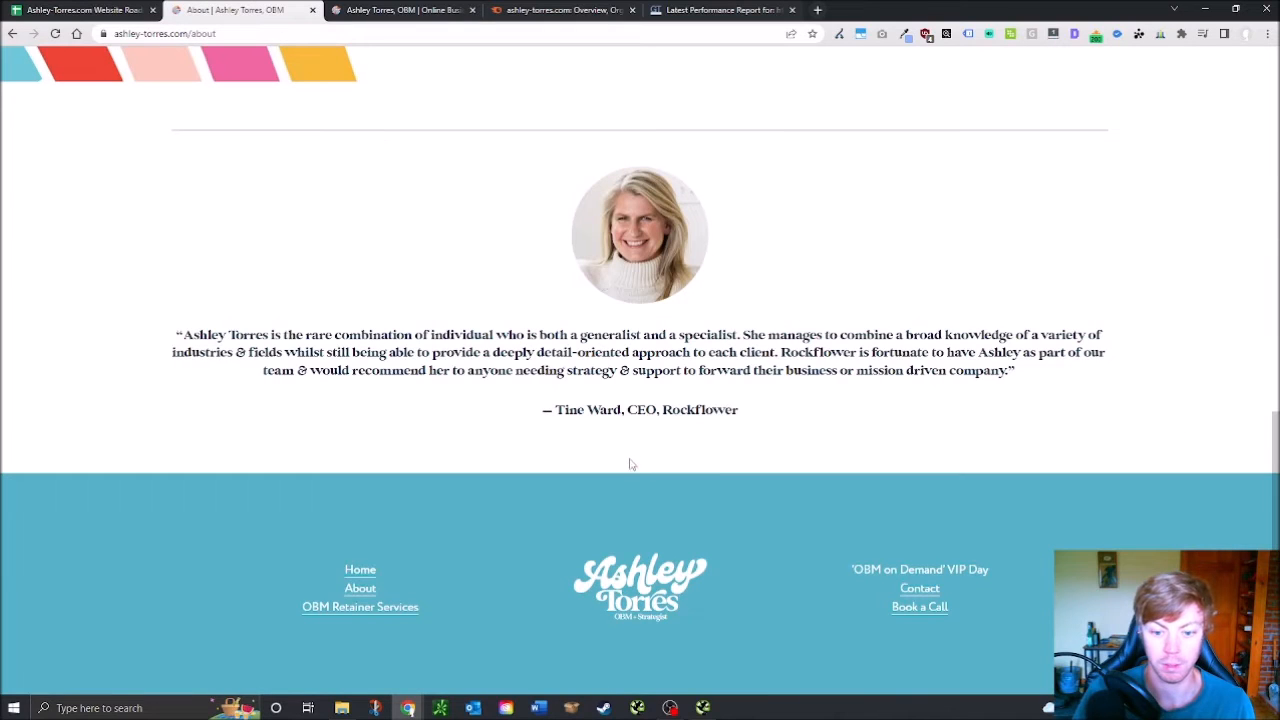
Pass the next internal links checks, including row 171 and Links Evident, with x
left_click(70, 10)
type("x")
key("Return")
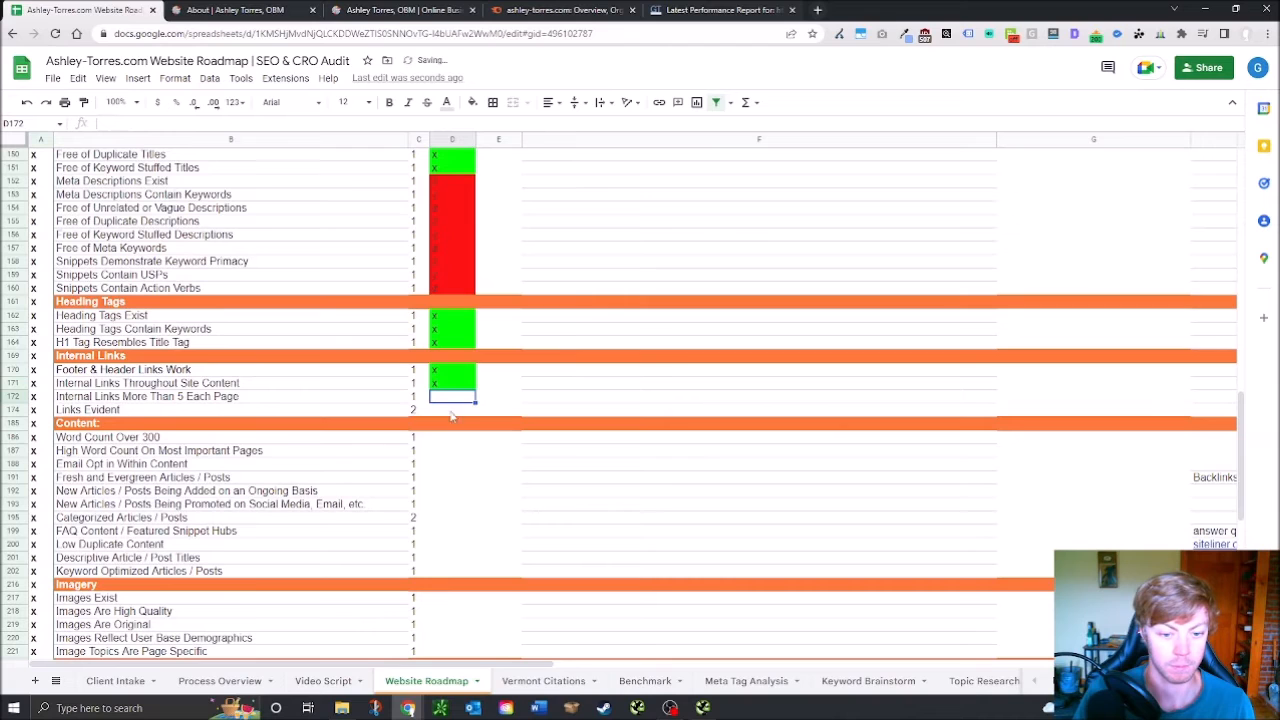
key("Return")
type("x")
key("Tab")
left_click(227, 6)
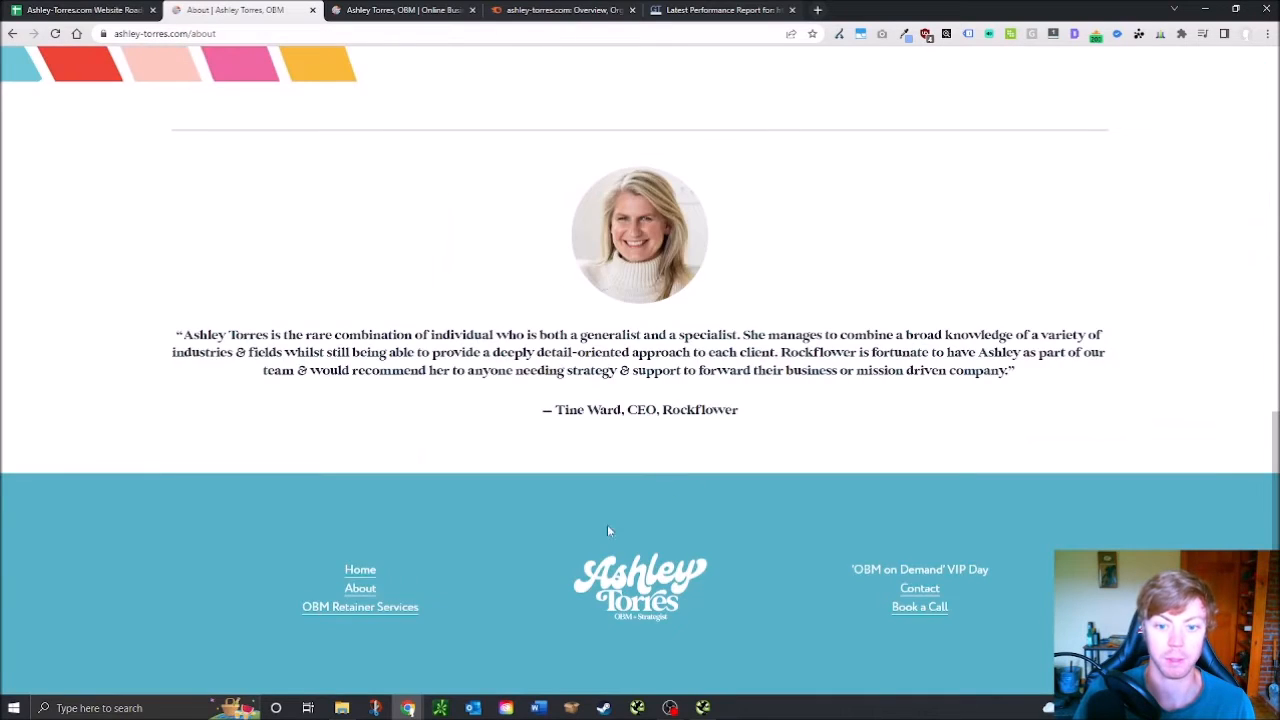
scroll(660, 510, "up", 15)
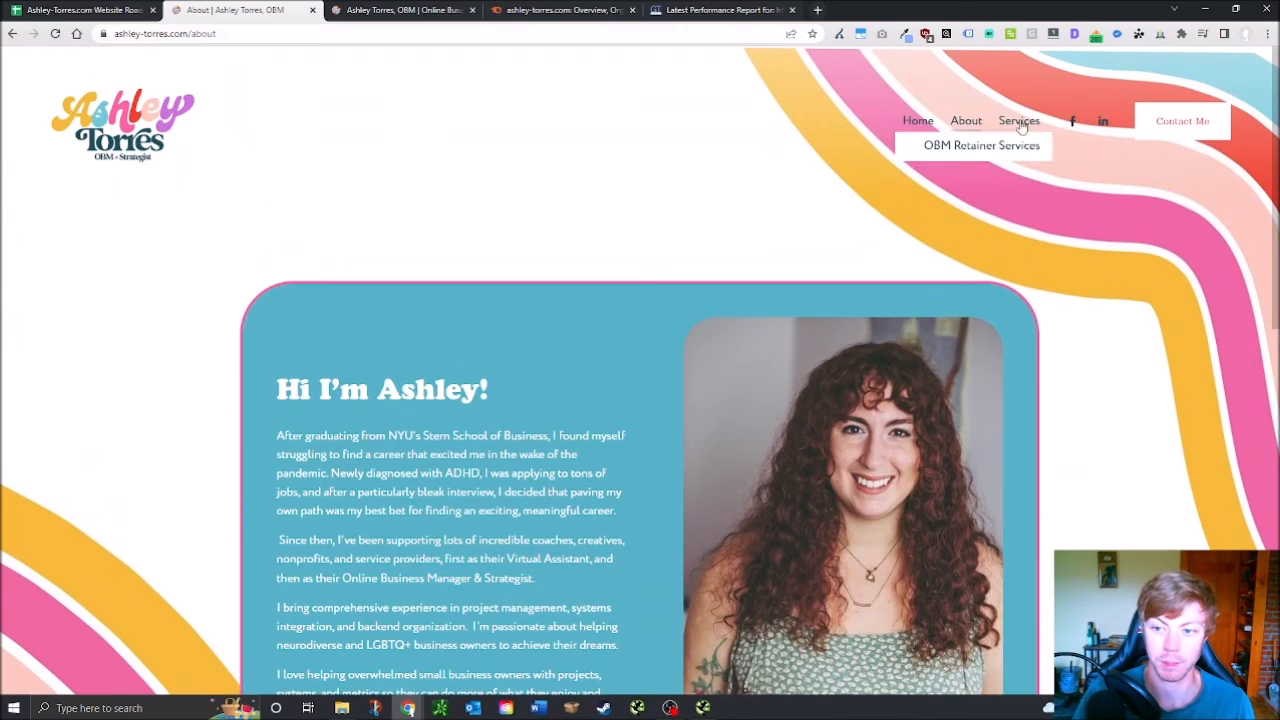
Scroll through the About page down to its testimonial and footer links
mouse_move(1015, 127)
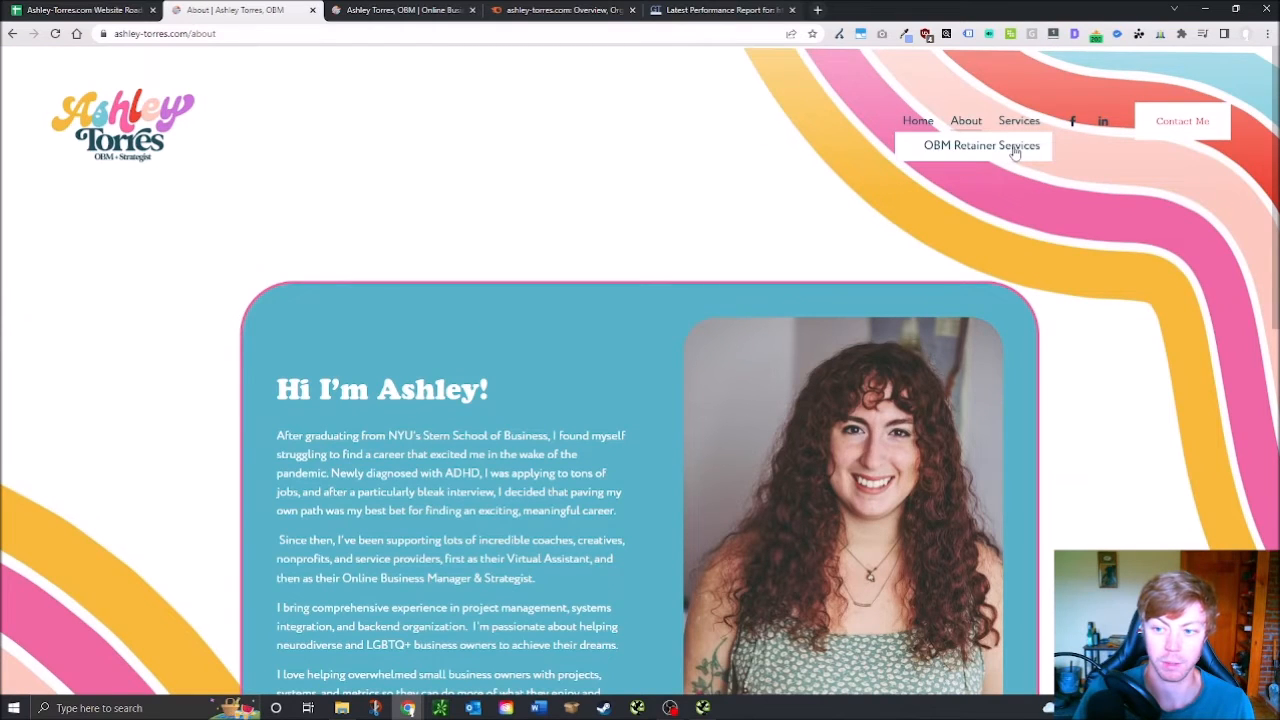
scroll(466, 424, "down", 3)
scroll(470, 425, "up", 3)
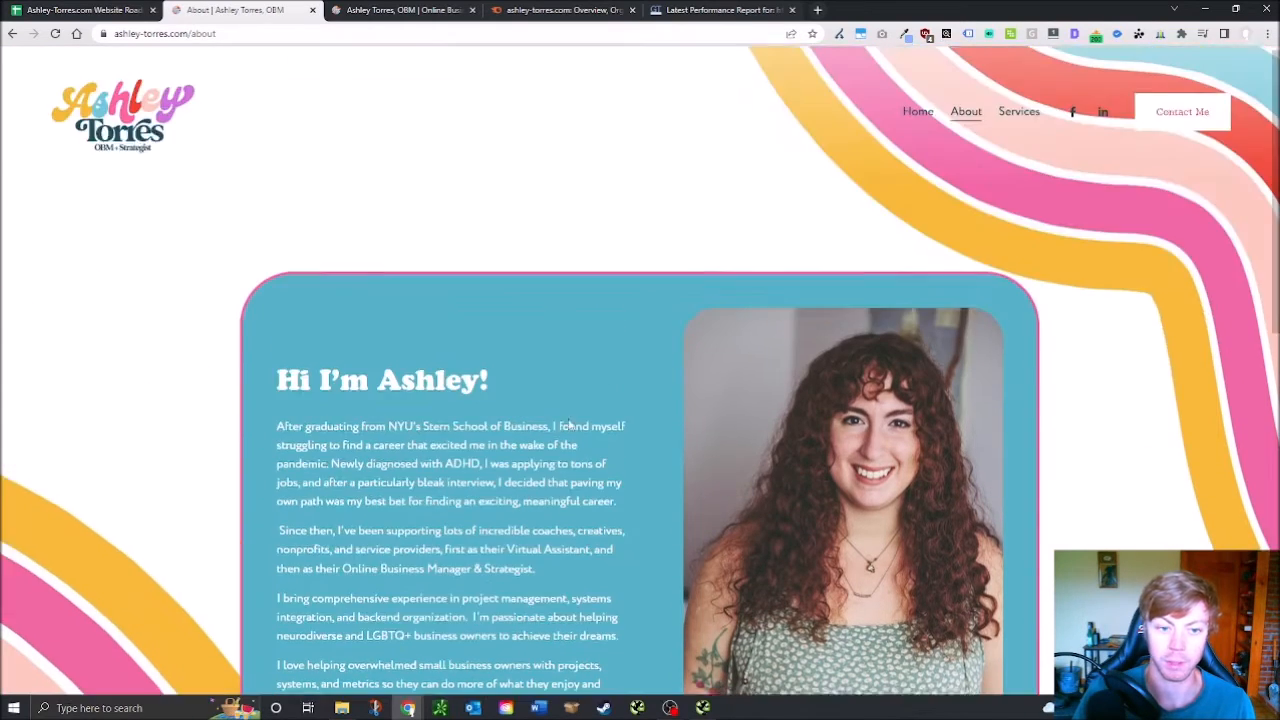
scroll(474, 244, "down", 3)
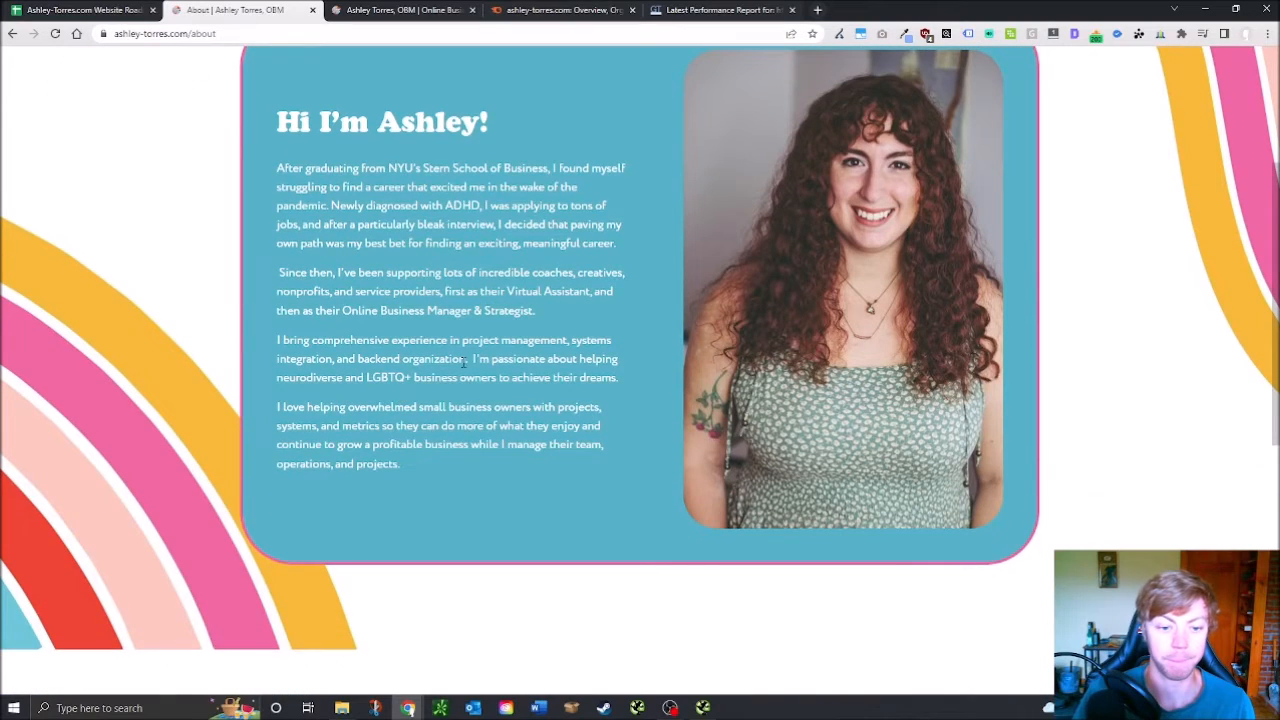
scroll(464, 362, "down", 2)
scroll(426, 394, "up", 5)
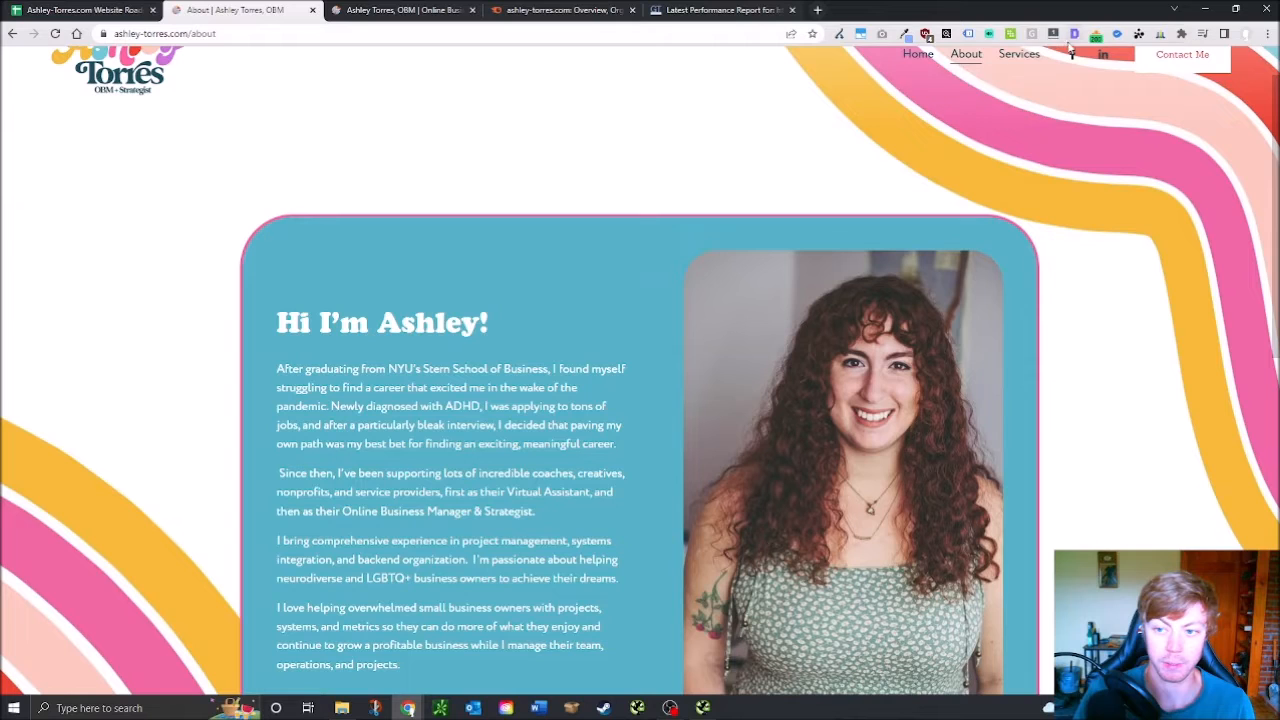
scroll(258, 190, "down", 3)
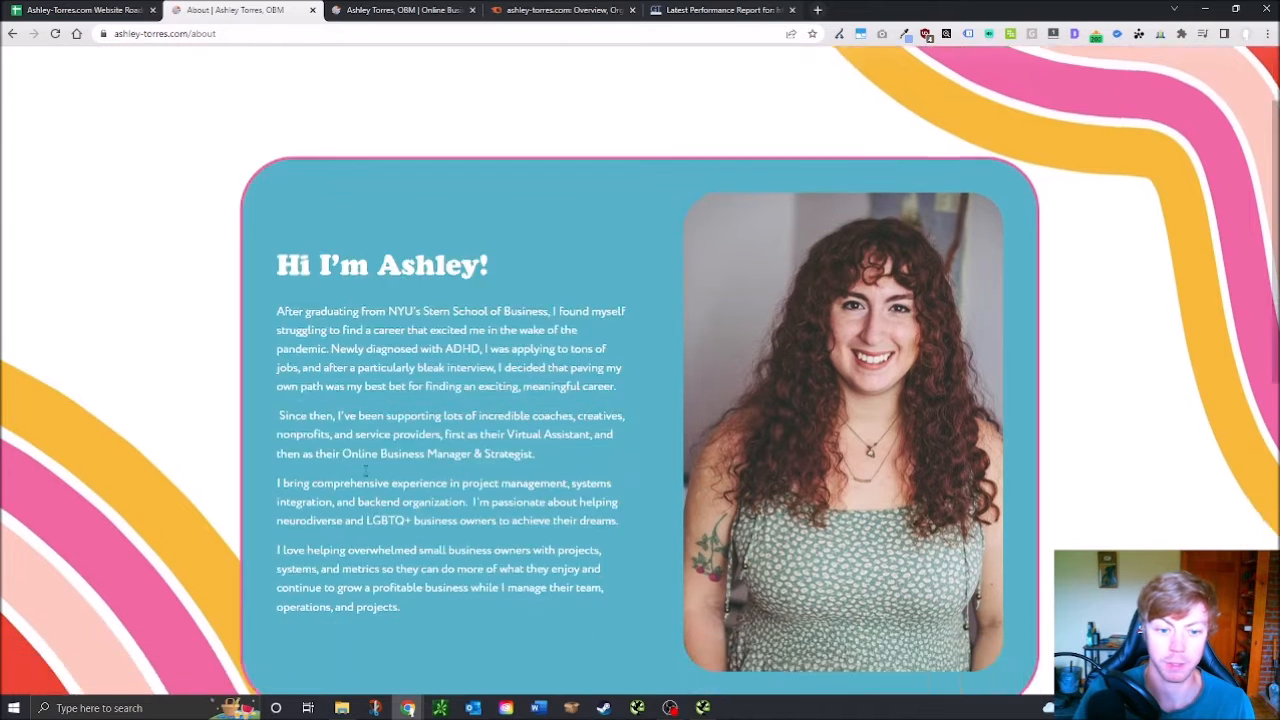
scroll(258, 190, "up", 3)
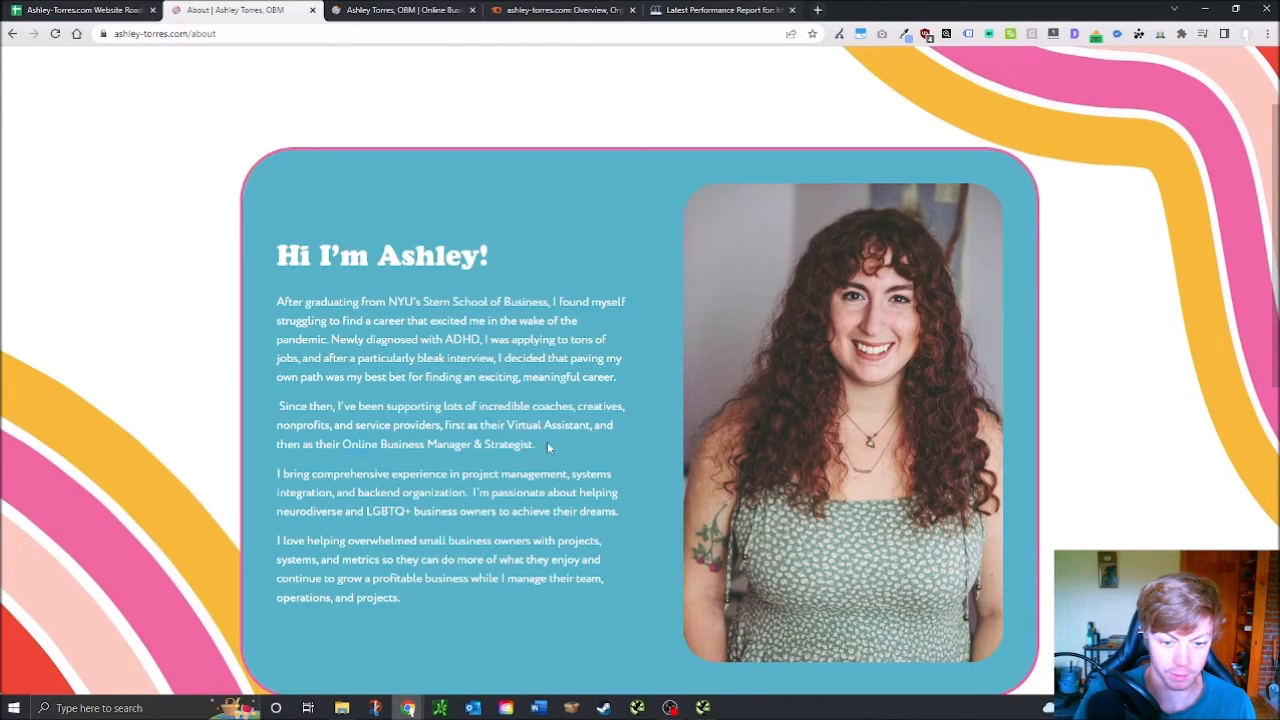
scroll(990, 95, "up", 1)
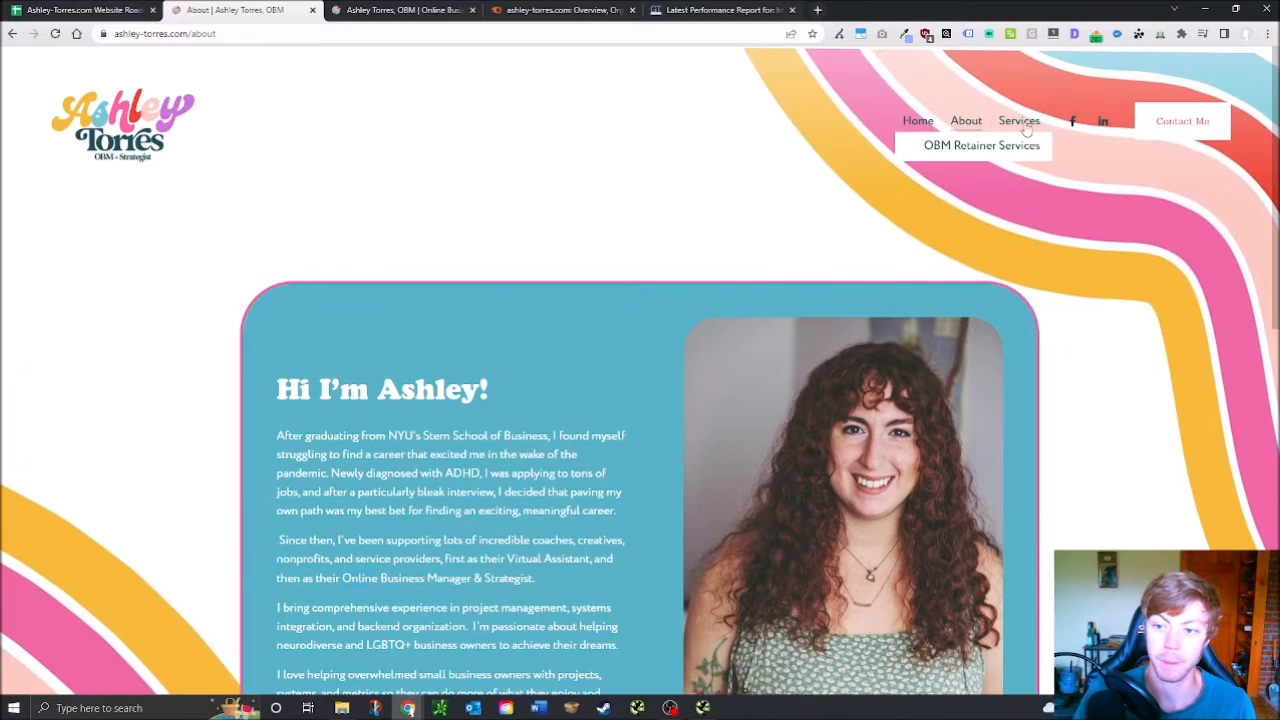
scroll(563, 478, "down", 2)
scroll(600, 455, "down", 1)
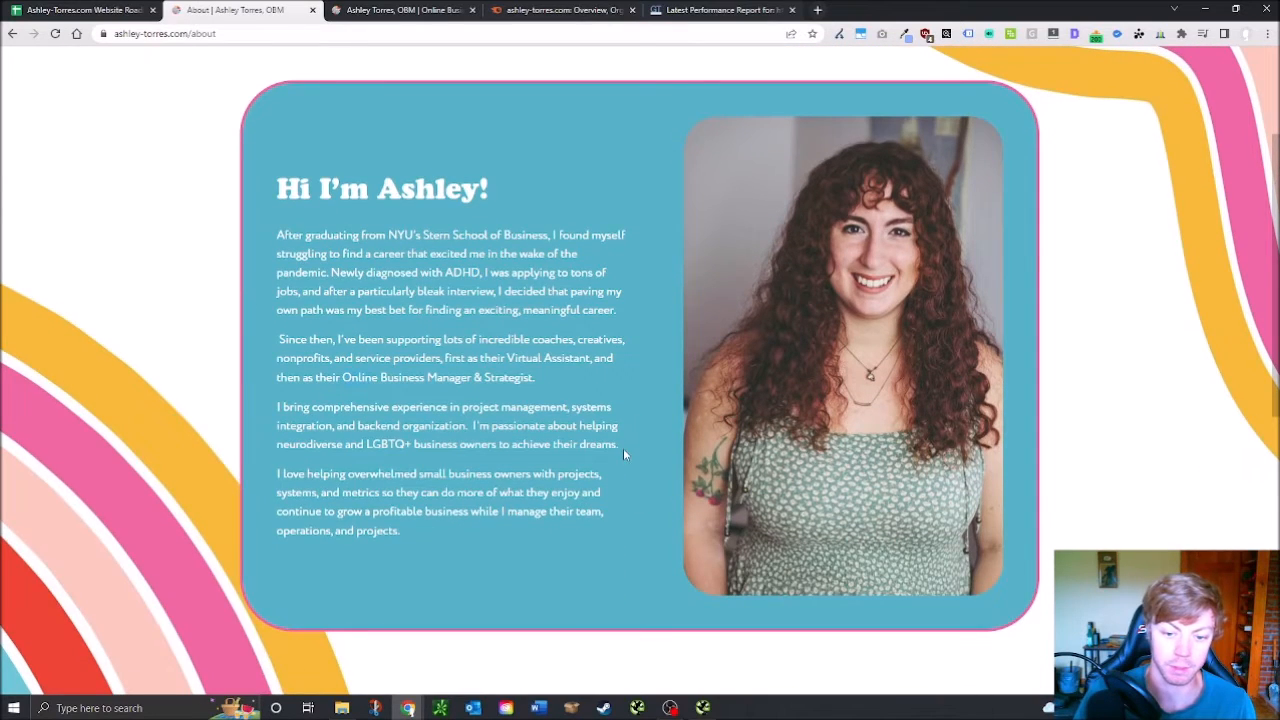
scroll(797, 272, "up", 1)
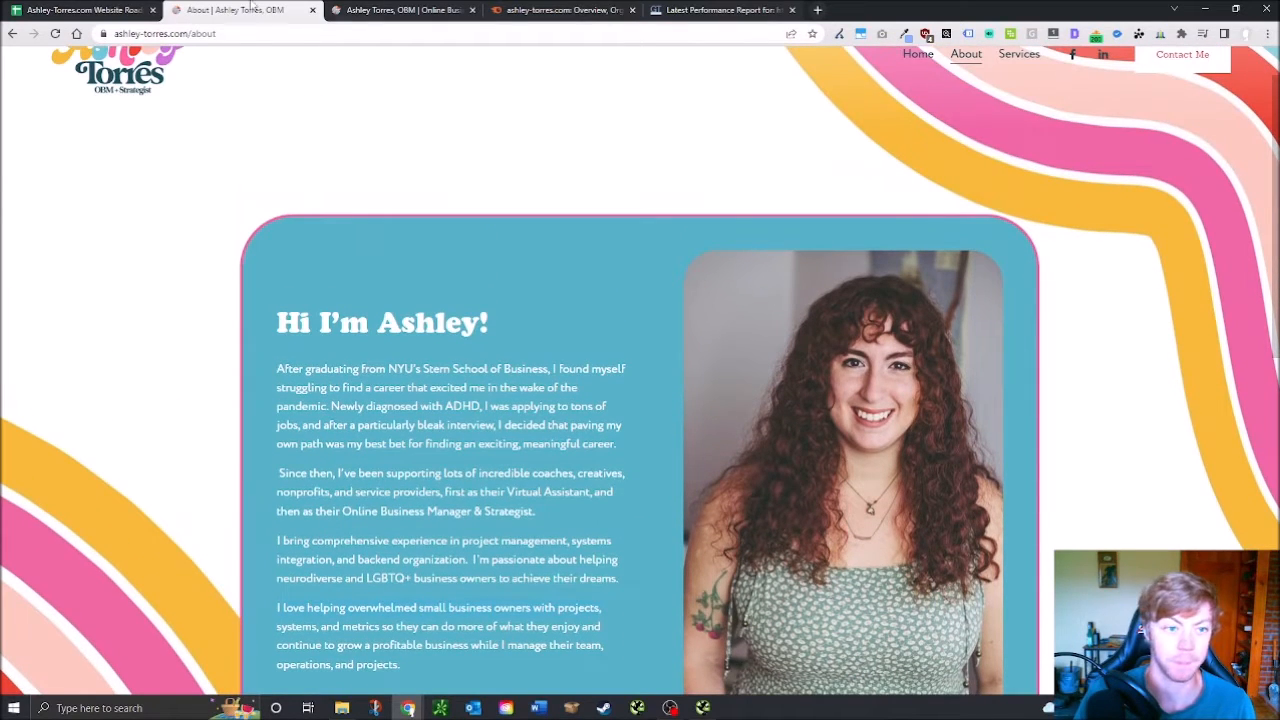
scroll(539, 265, "down", 3)
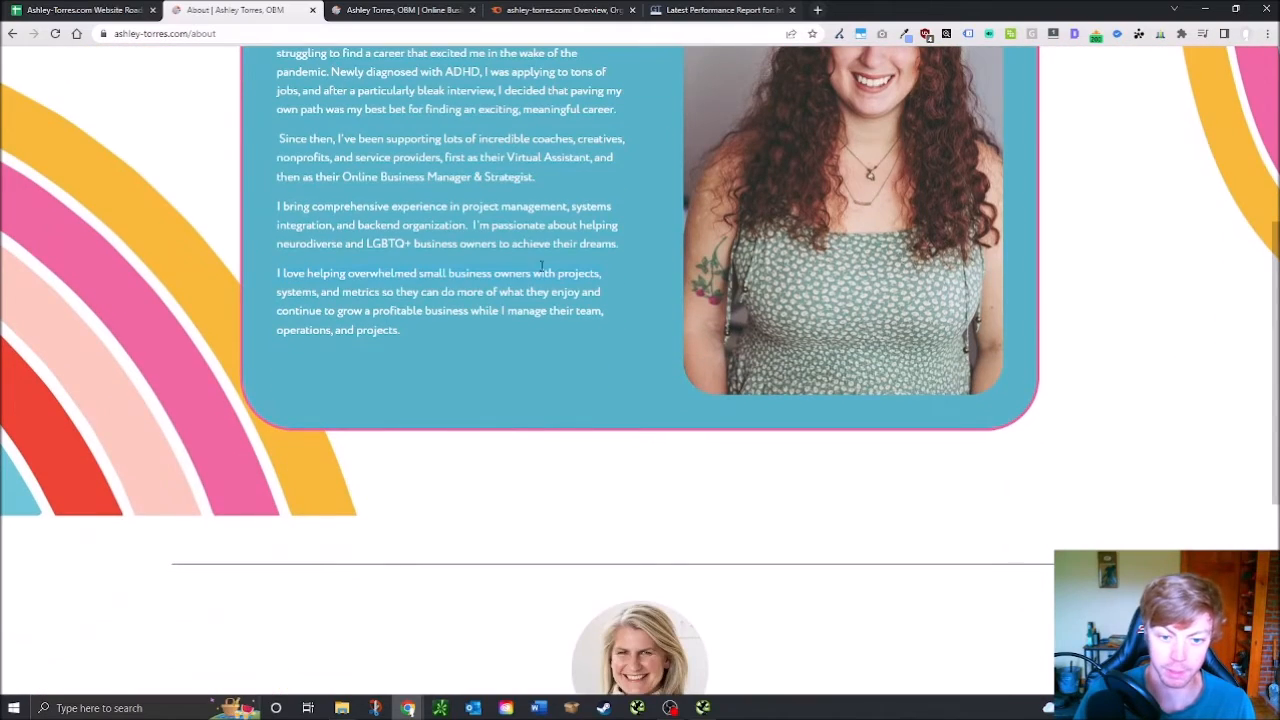
scroll(545, 403, "down", 4)
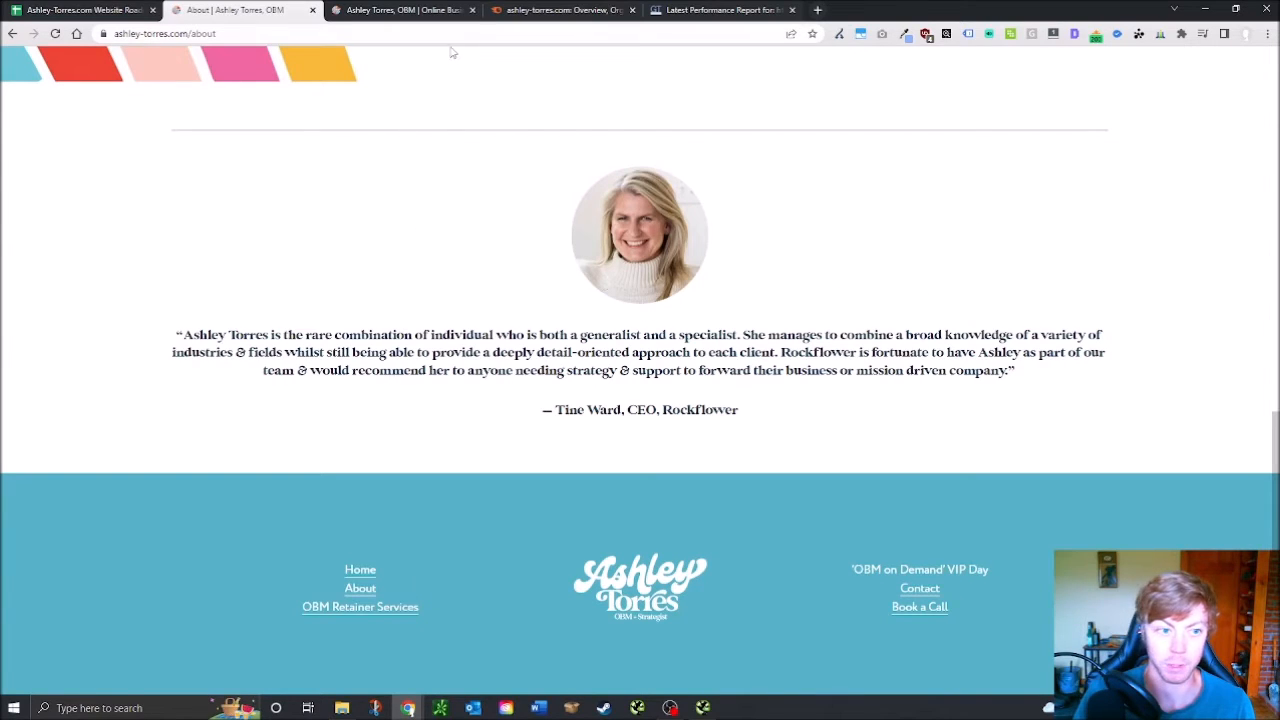
left_click(126, 6)
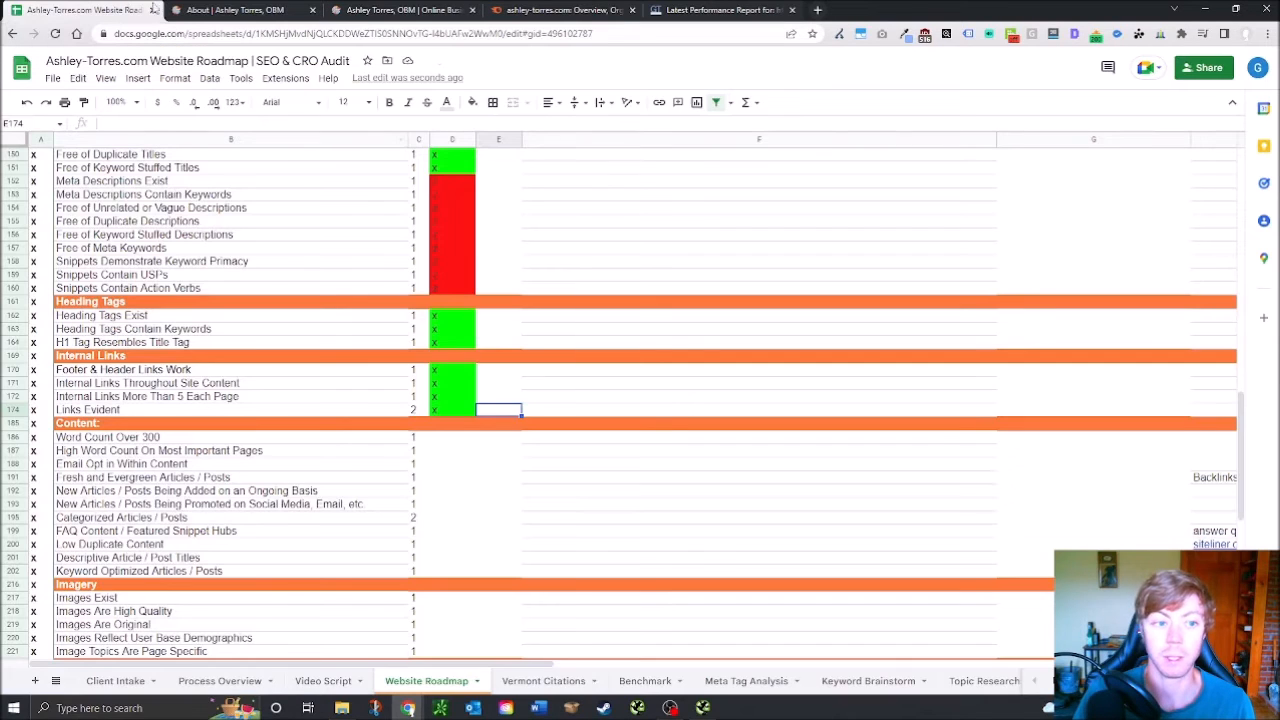
left_click(464, 440)
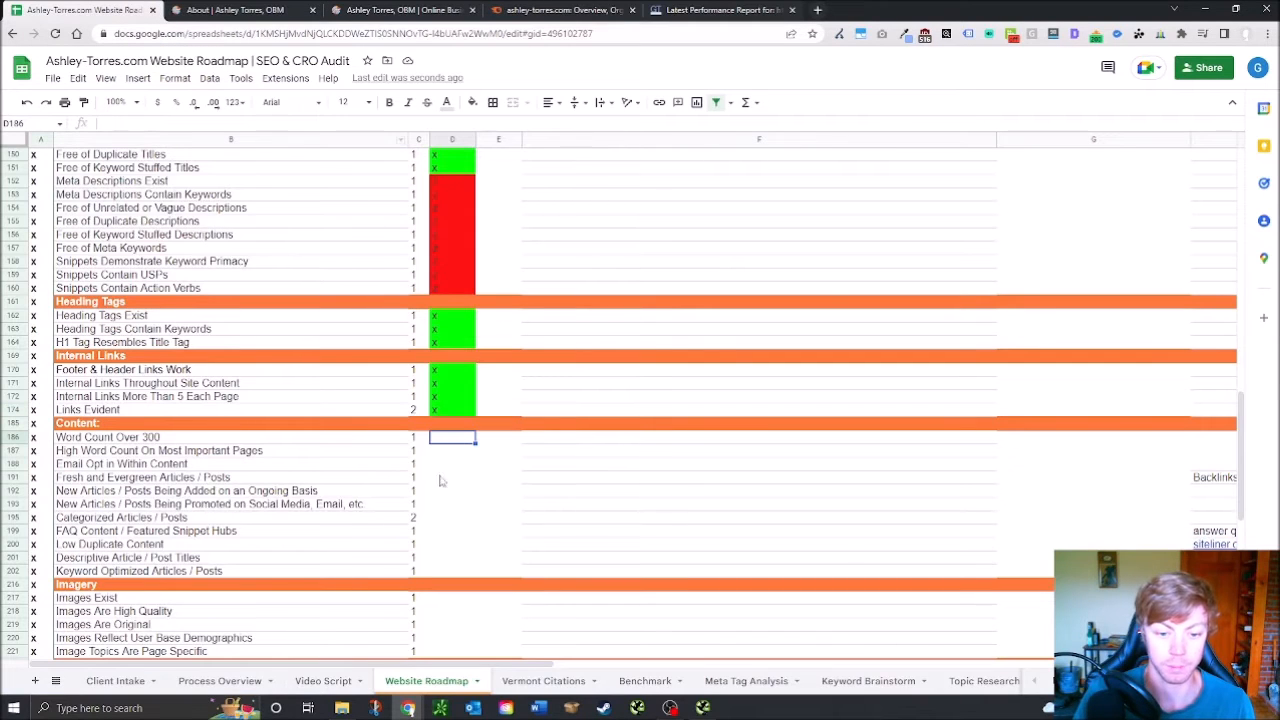
left_click(453, 453)
left_click(466, 443)
left_click(467, 464)
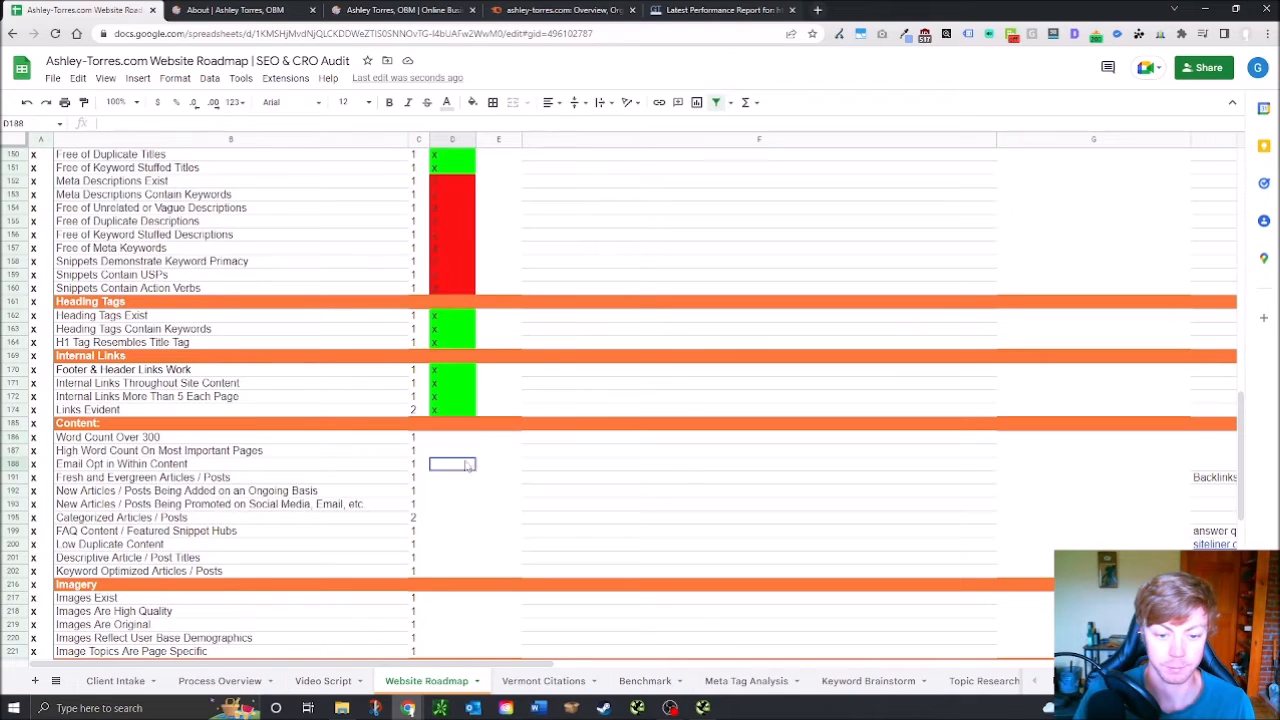
left_click(454, 440)
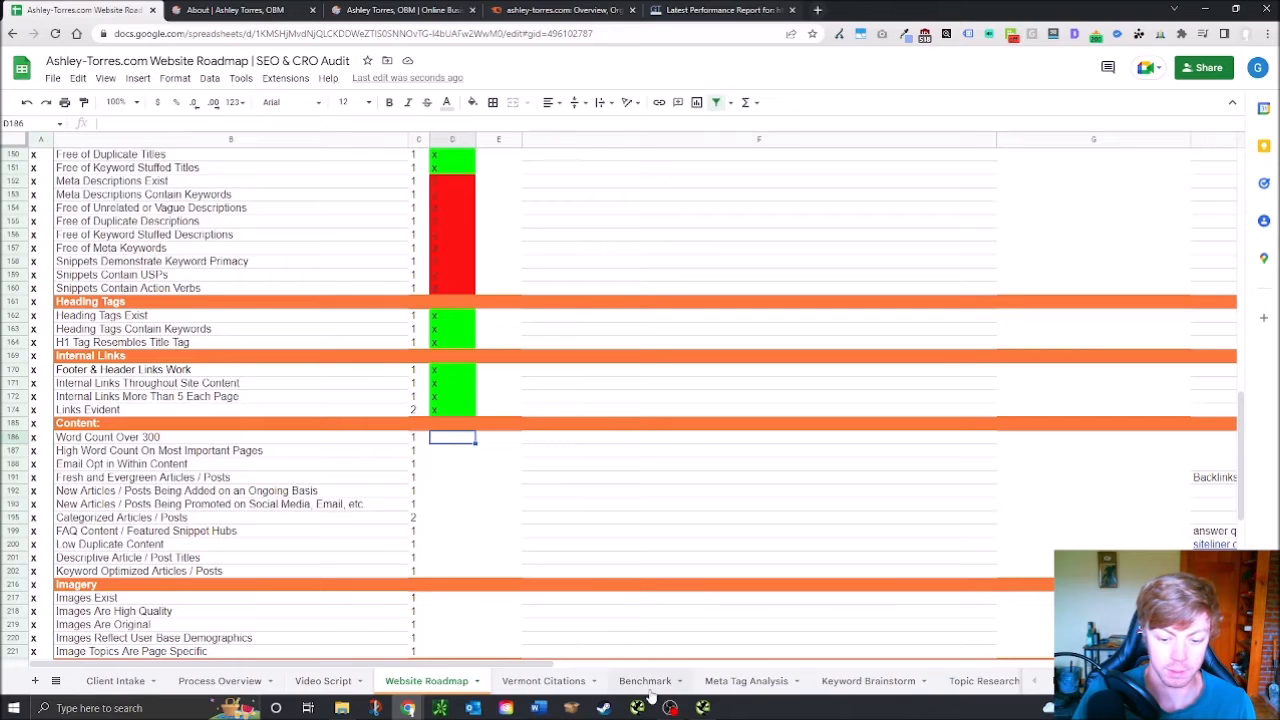
left_click(703, 708)
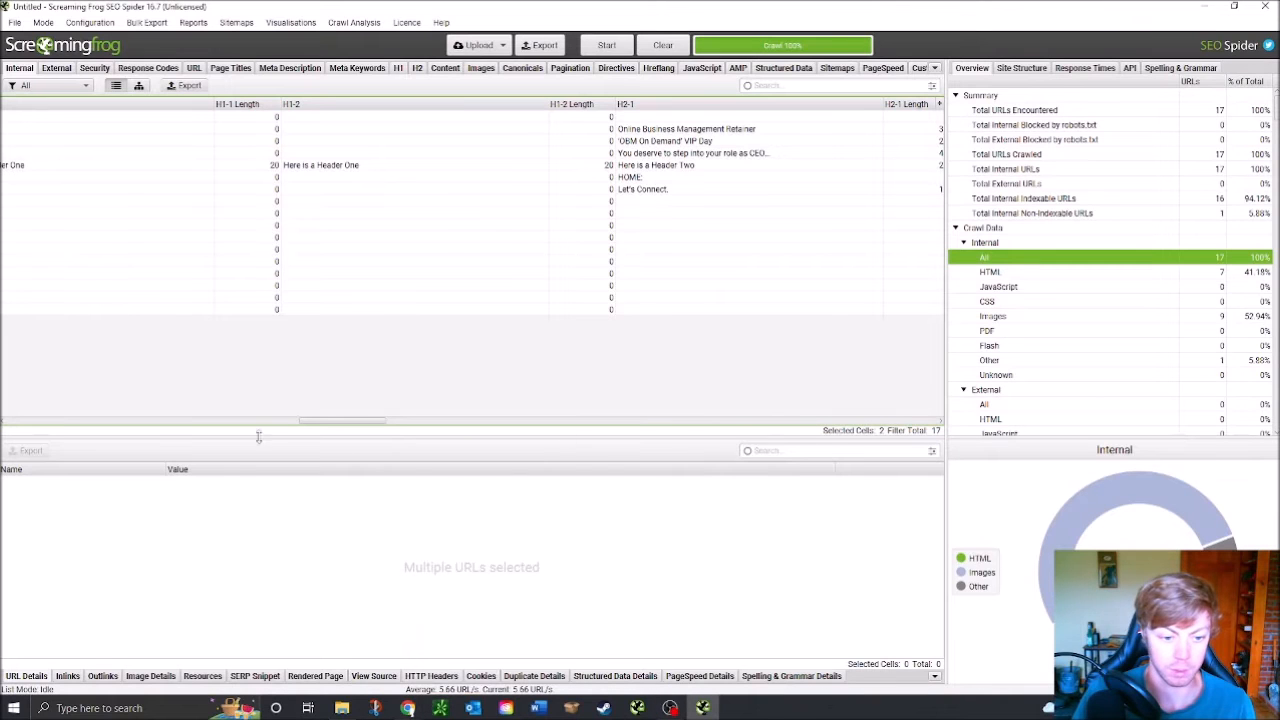
left_click_drag(335, 421, 664, 432)
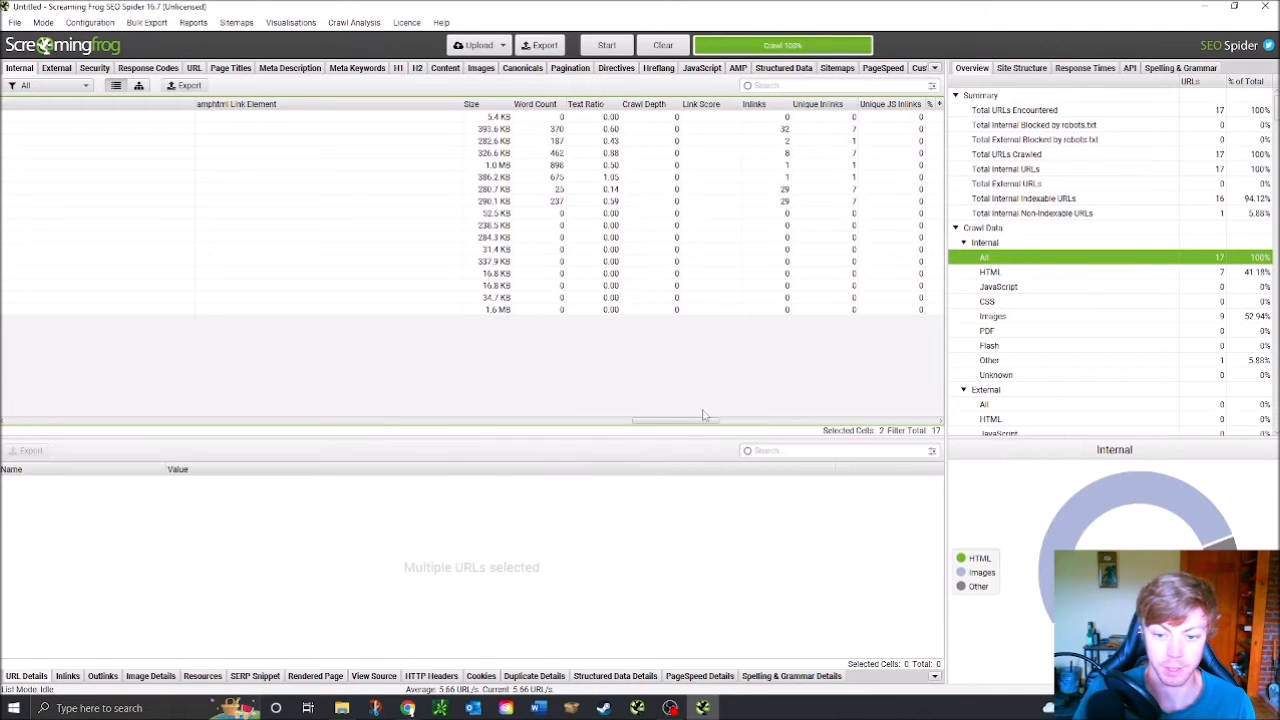
left_click(531, 142)
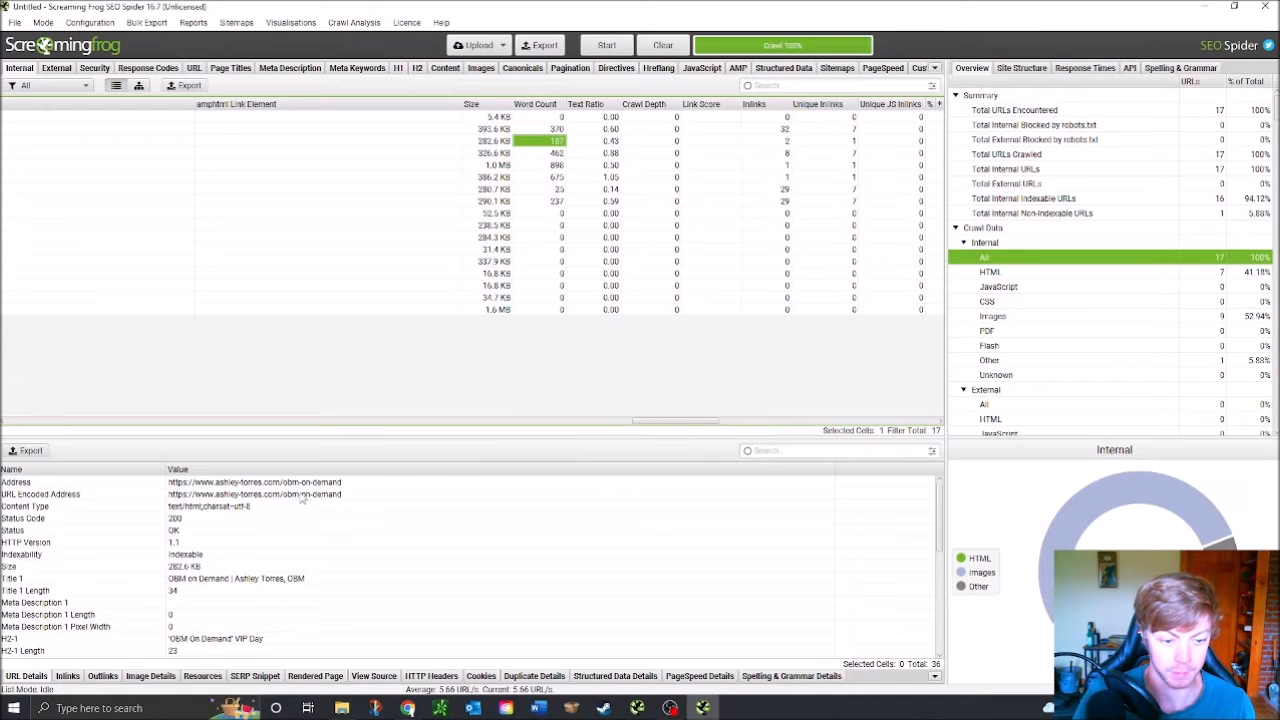
key("alt+Tab")
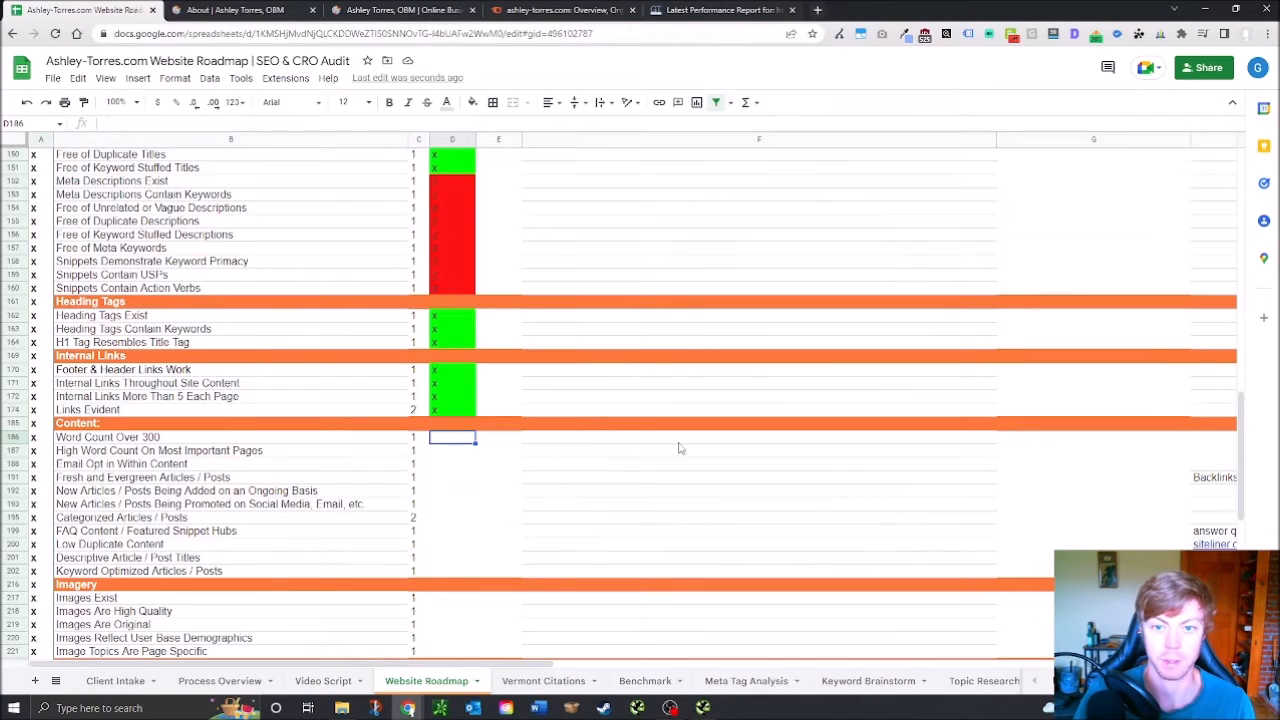
Return to the site's About page tab and open OBM Retainer Services from the Services menu
left_click(551, 9)
left_click(214, 9)
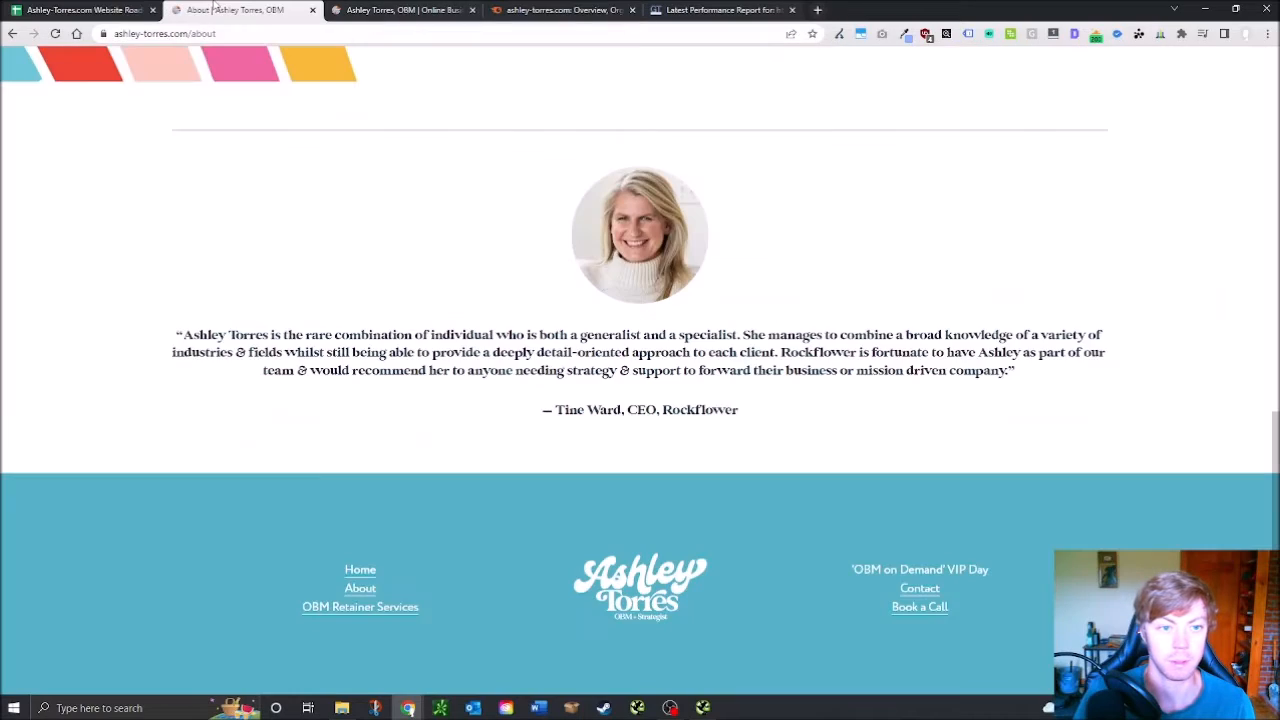
scroll(445, 80, "up", 5)
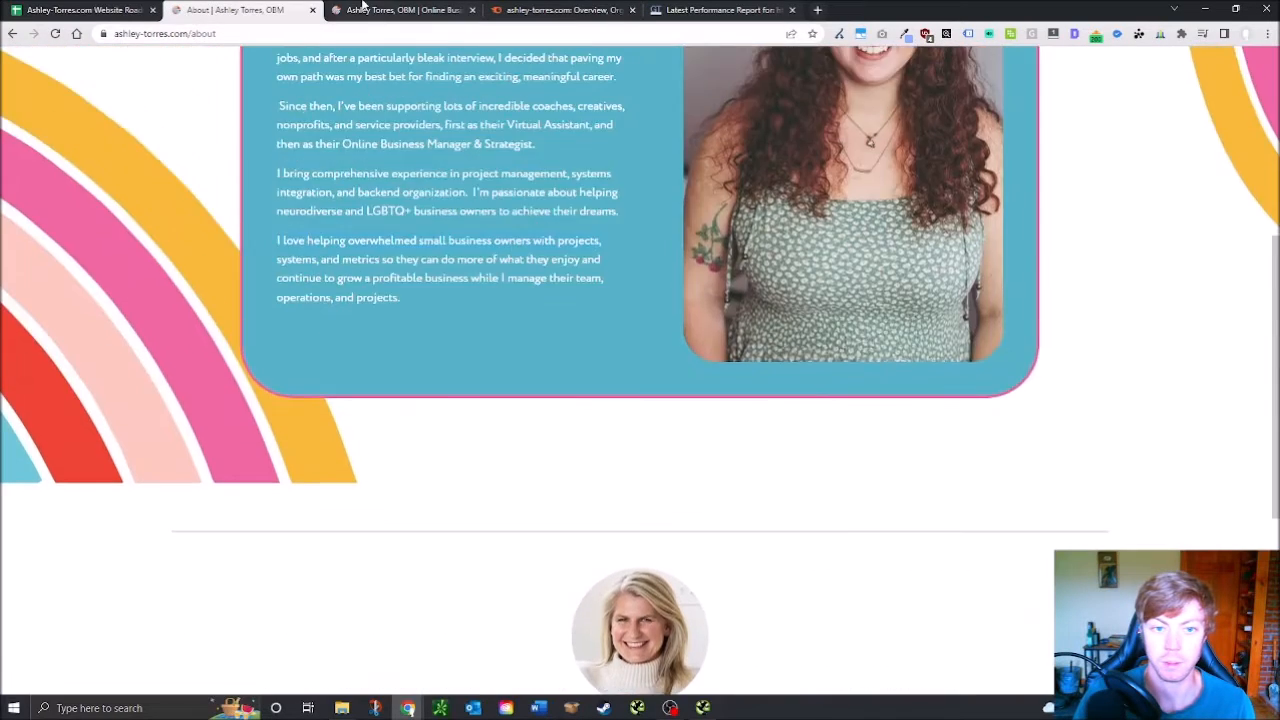
left_click(354, 10)
left_click(218, 38)
left_click(223, 9)
left_click_drag(1275, 280, 1272, 70)
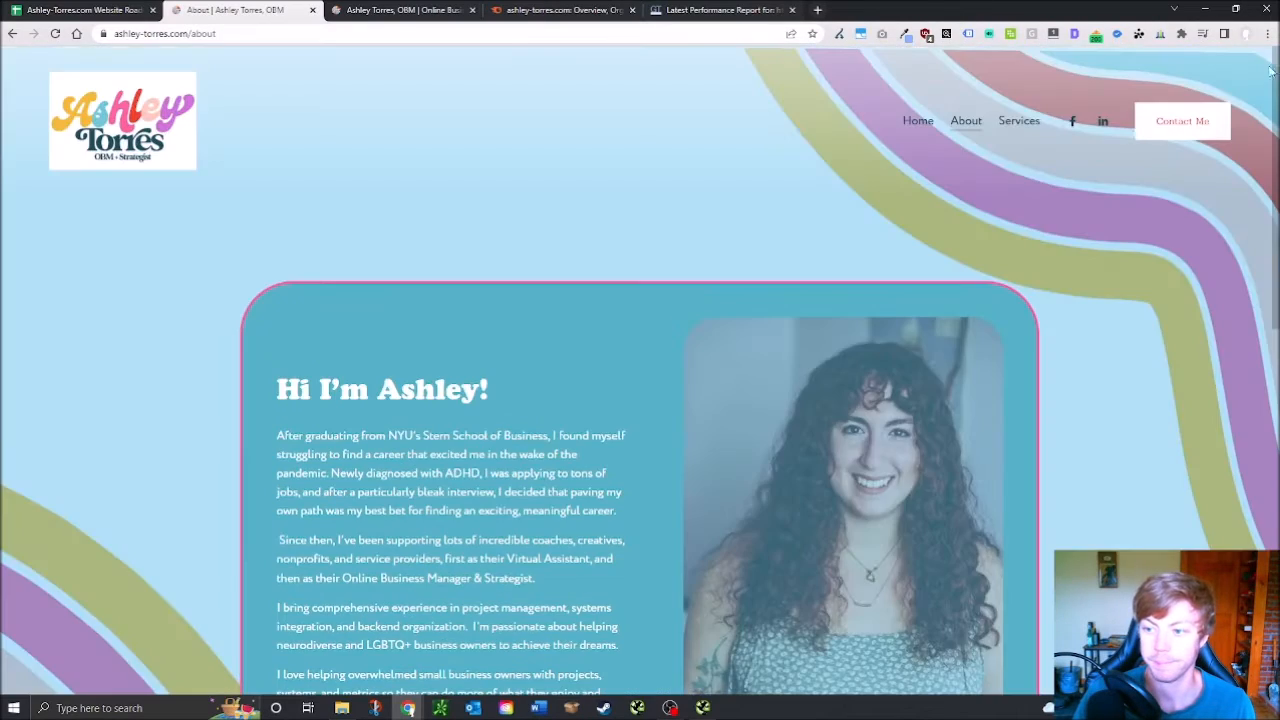
mouse_move(1032, 123)
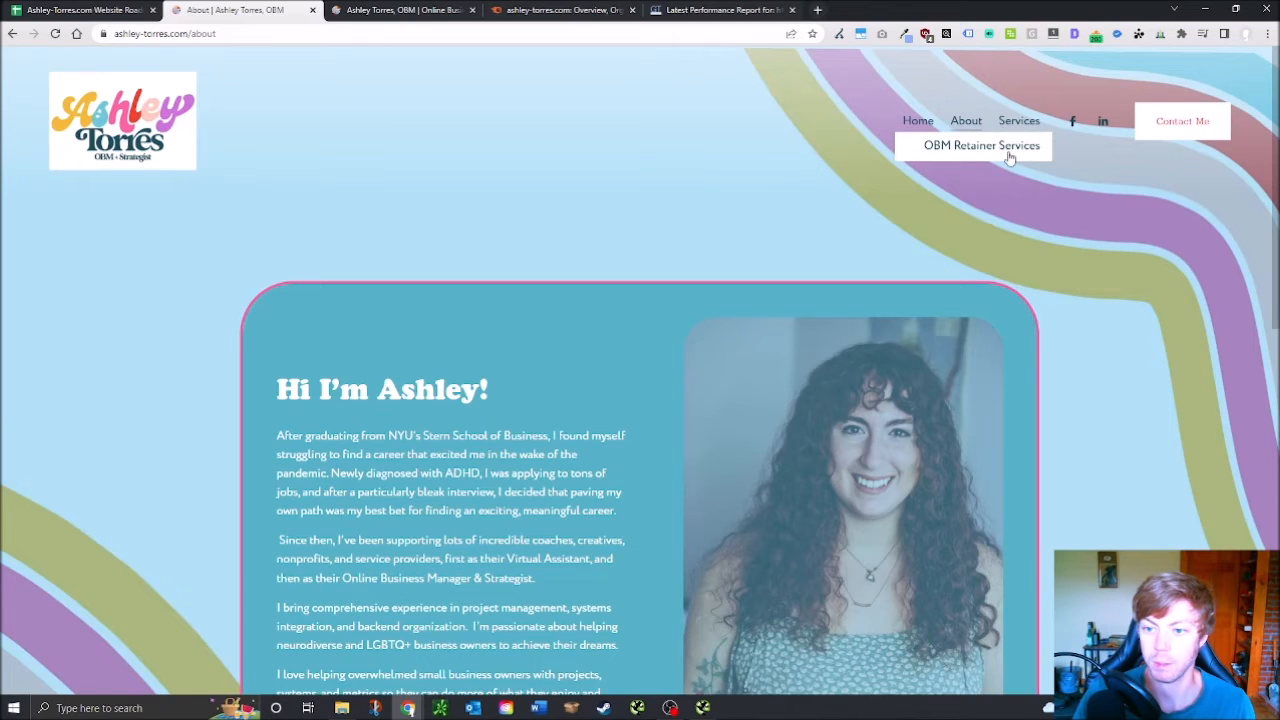
left_click(1006, 153)
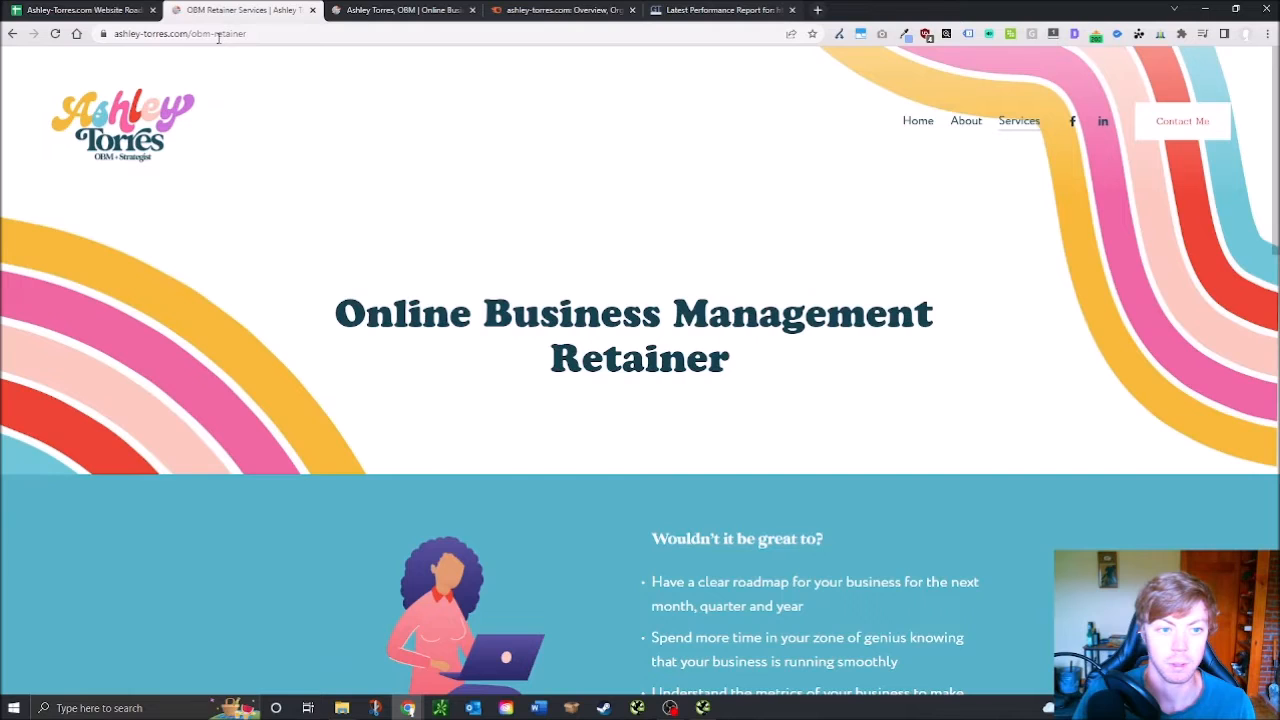
Change the URL slug to obm-on-demand and scroll through the OBM On Demand VIP Day page
left_click_drag(215, 36, 327, 41)
type("on")
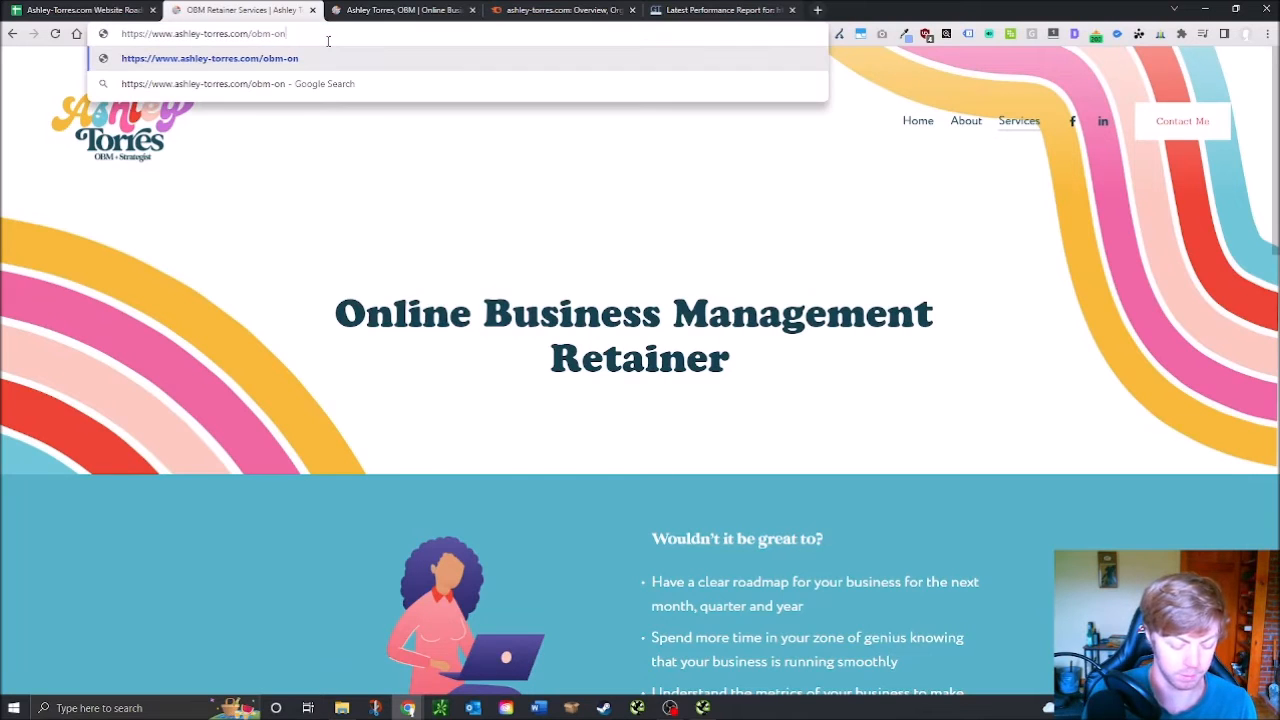
type("-demand")
key("Return")
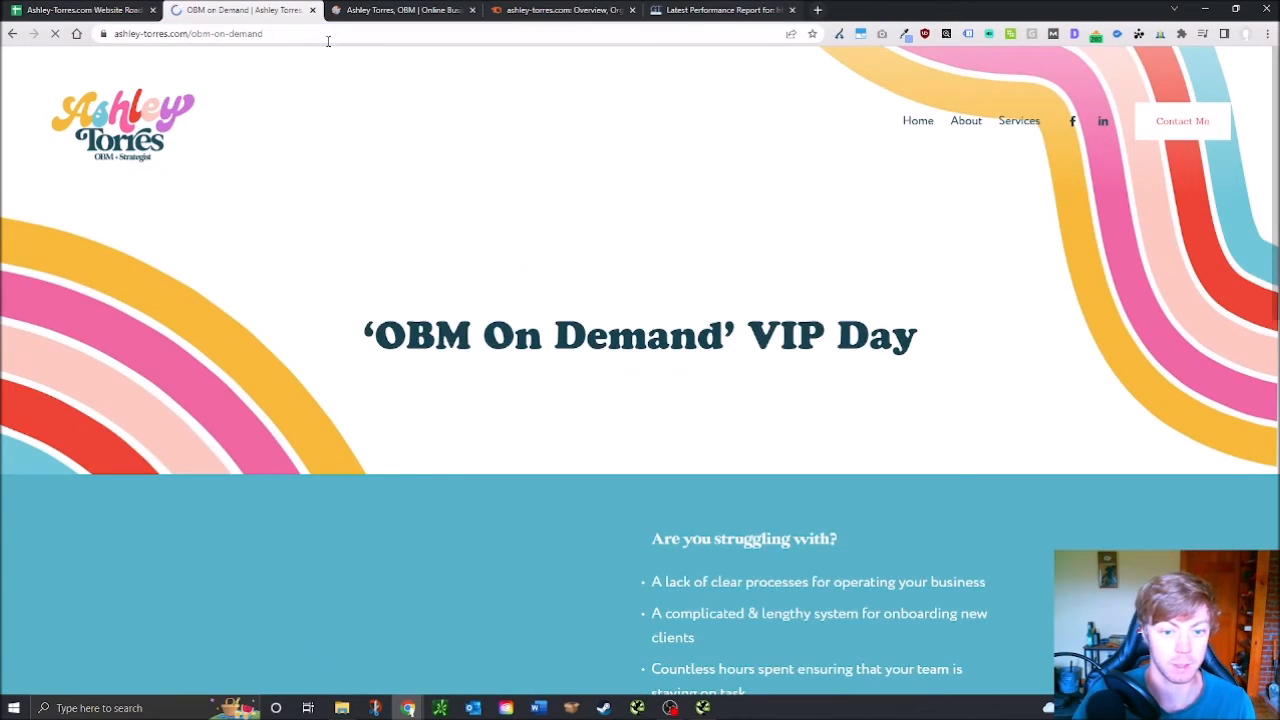
scroll(600, 340, "down", 9)
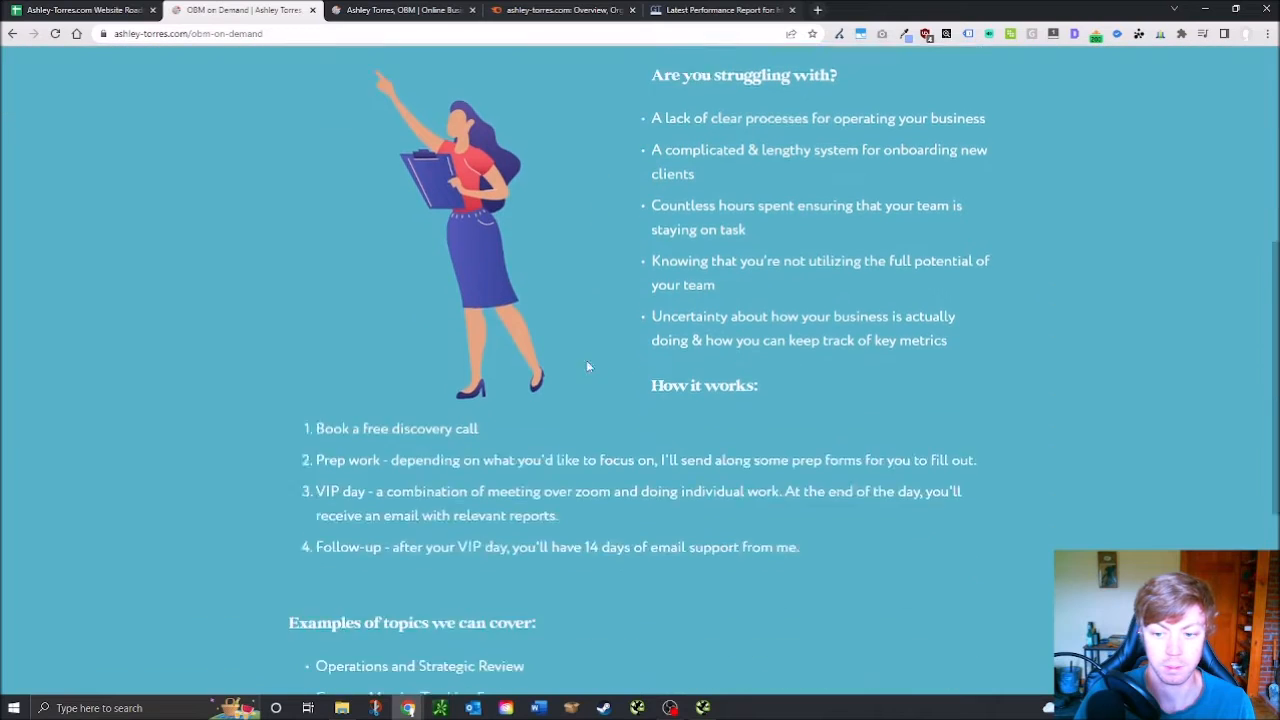
scroll(556, 381, "up", 3)
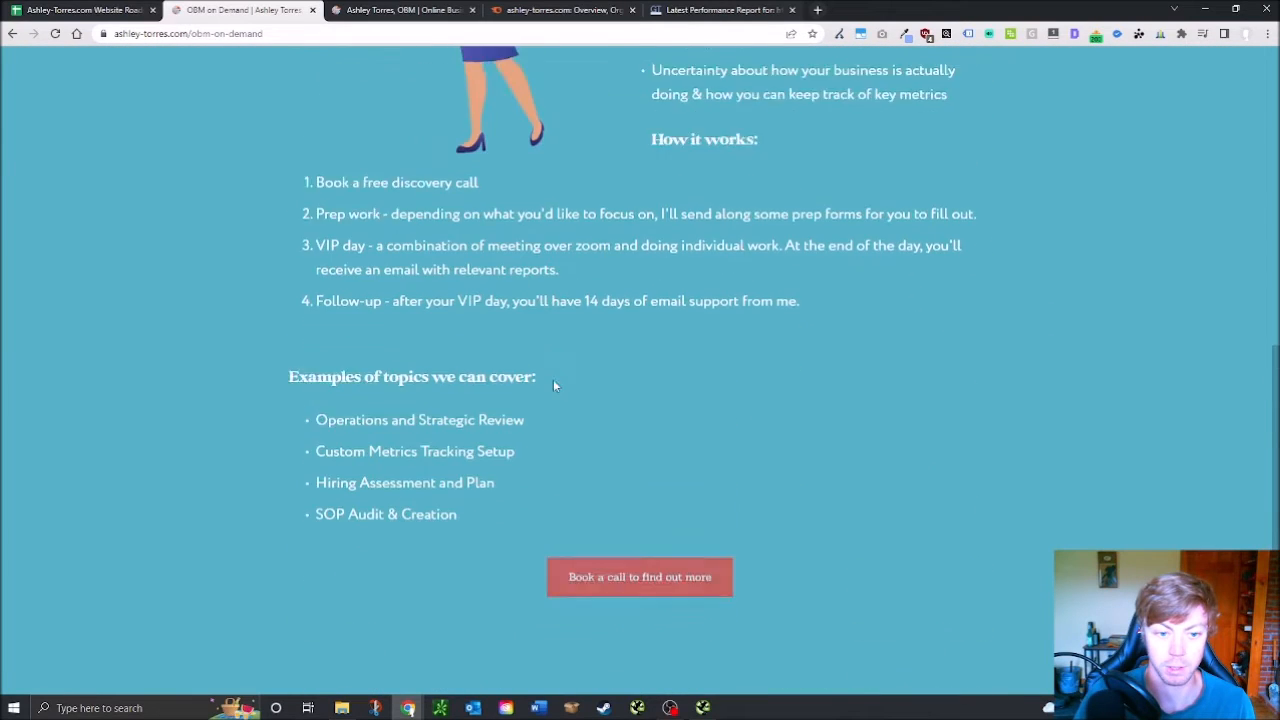
scroll(540, 390, "up", 5)
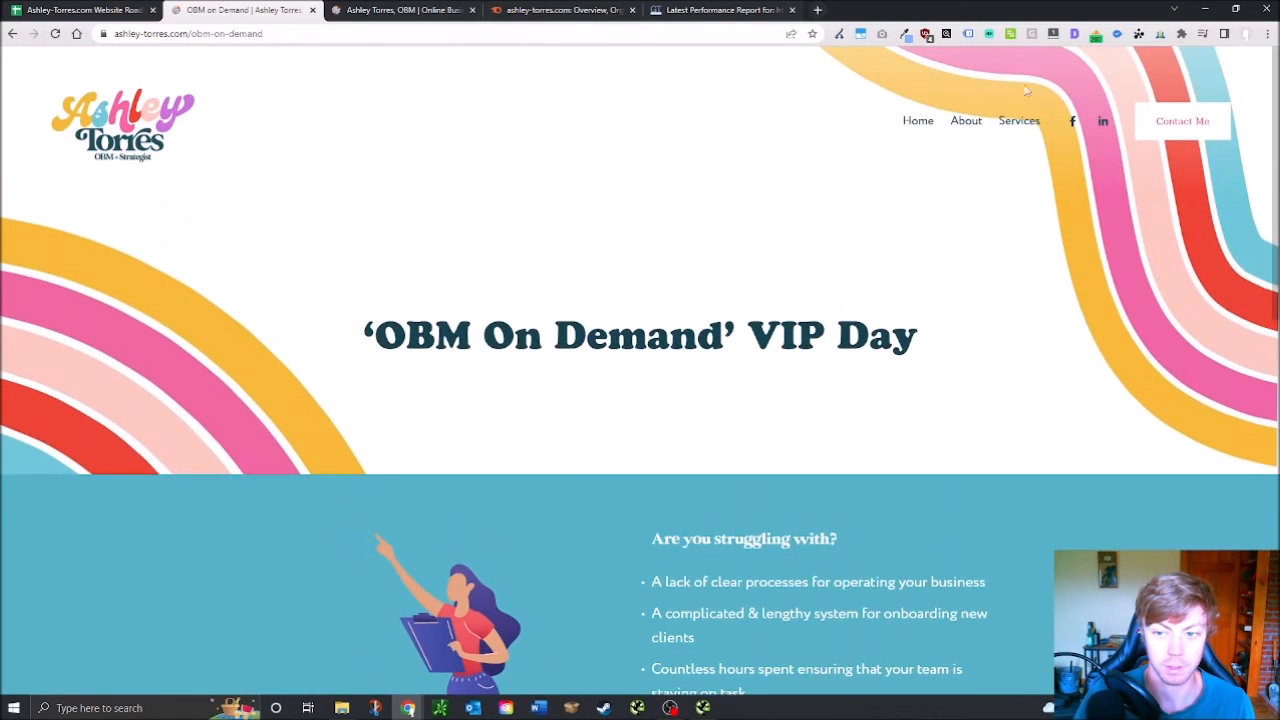
scroll(668, 302, "down", 3)
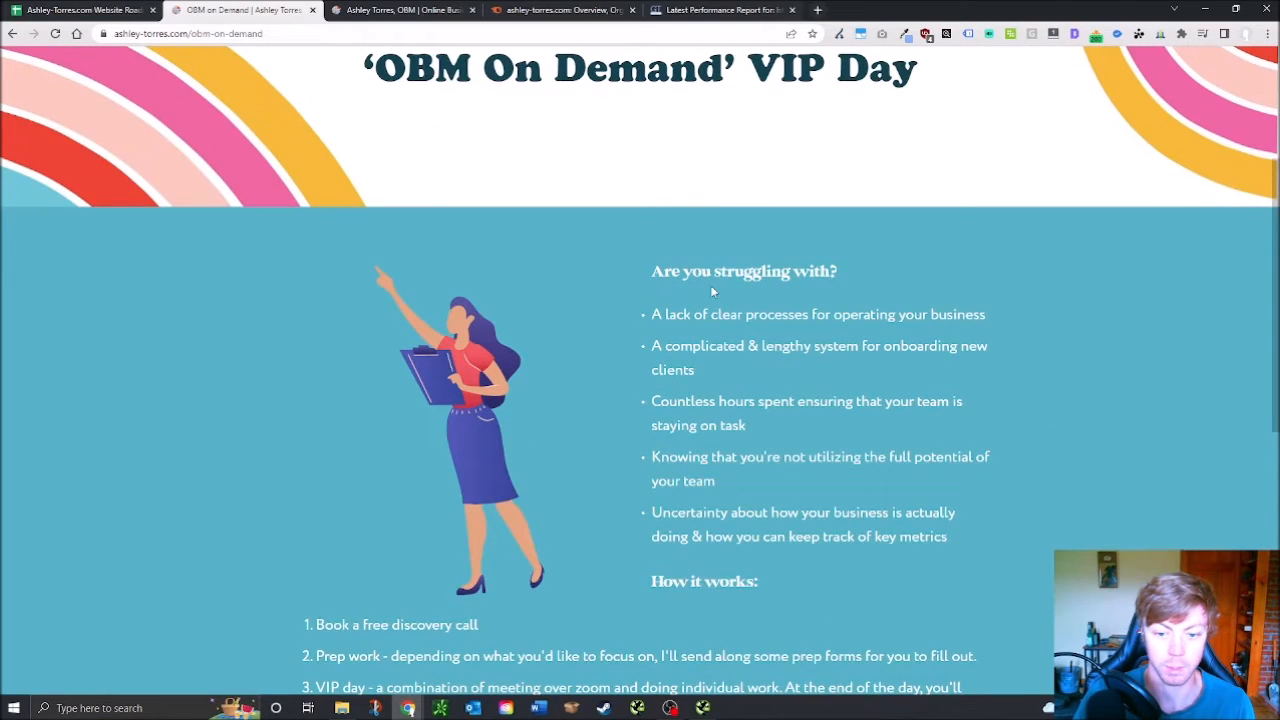
scroll(637, 363, "down", 3)
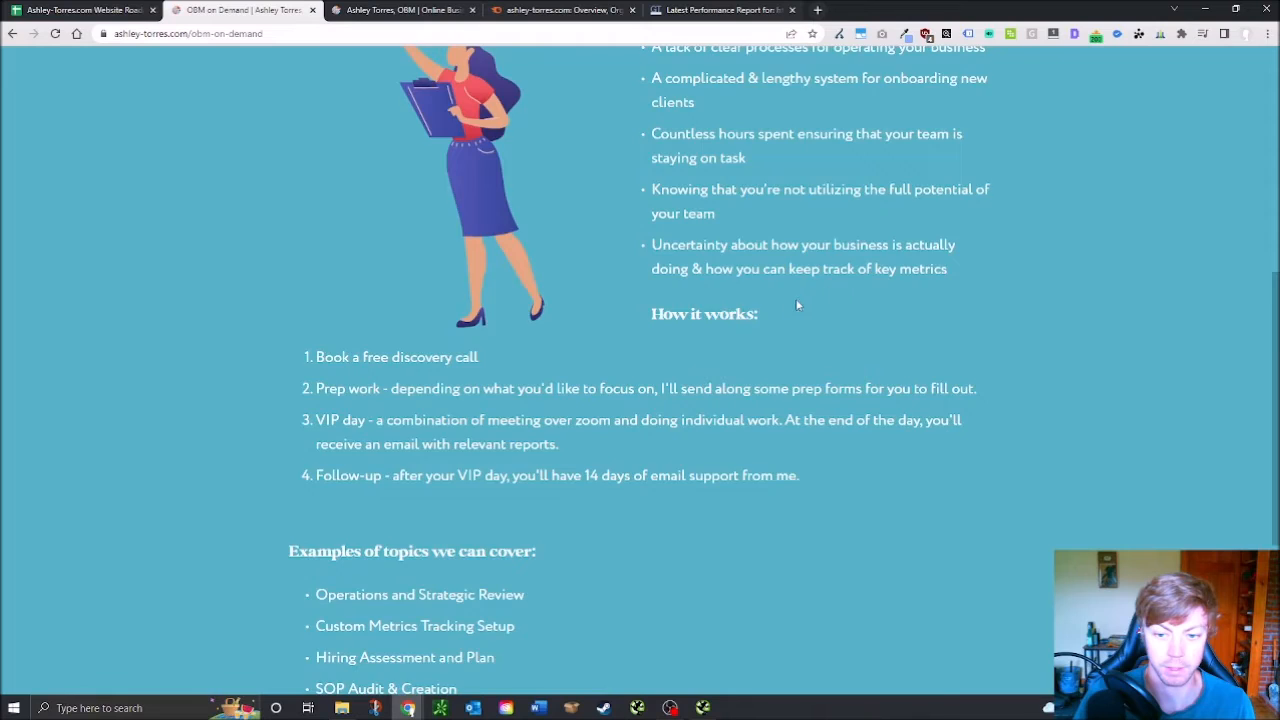
scroll(740, 310, "down", 2)
scroll(763, 226, "up", 1)
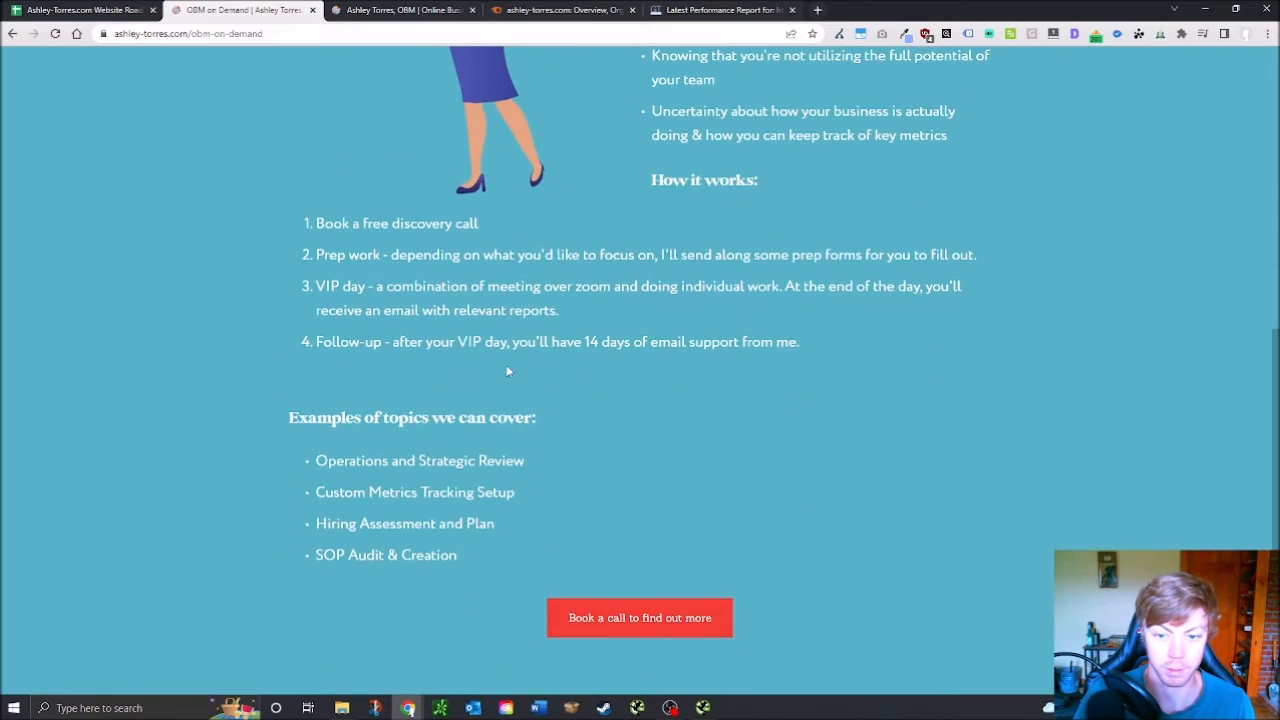
scroll(586, 377, "up", 7)
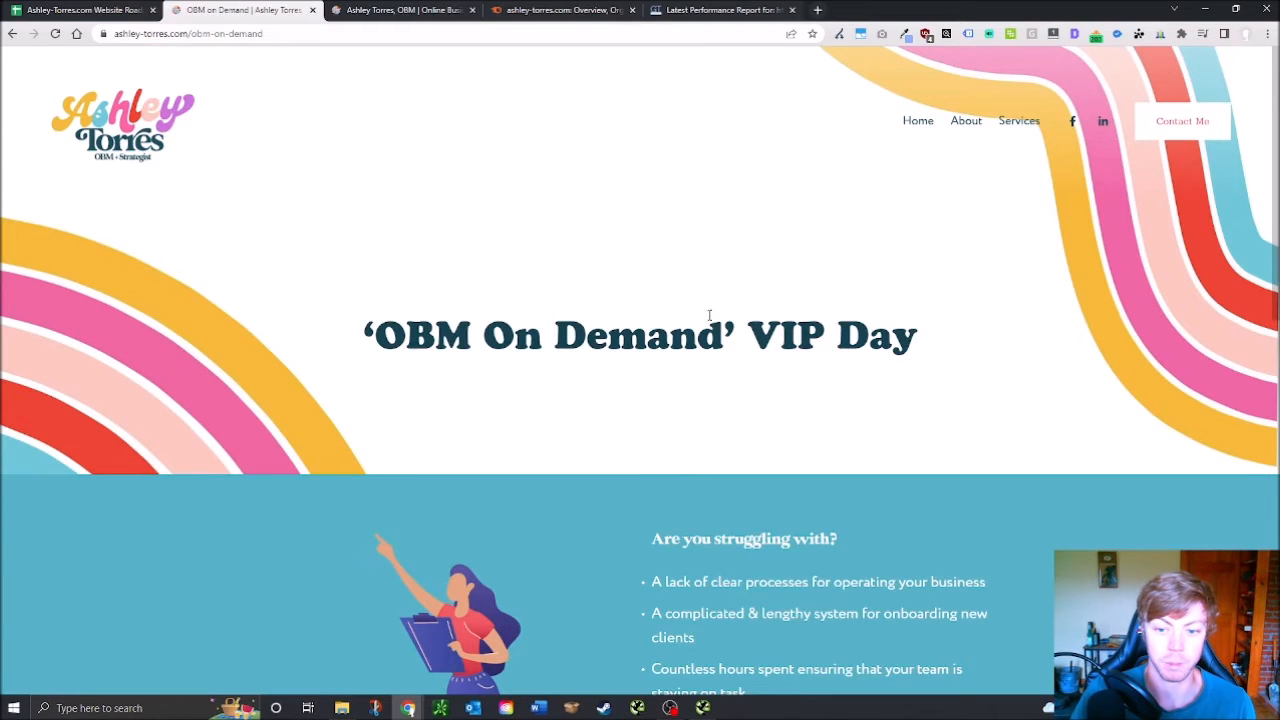
scroll(712, 313, "down", 8)
scroll(580, 475, "up", 4)
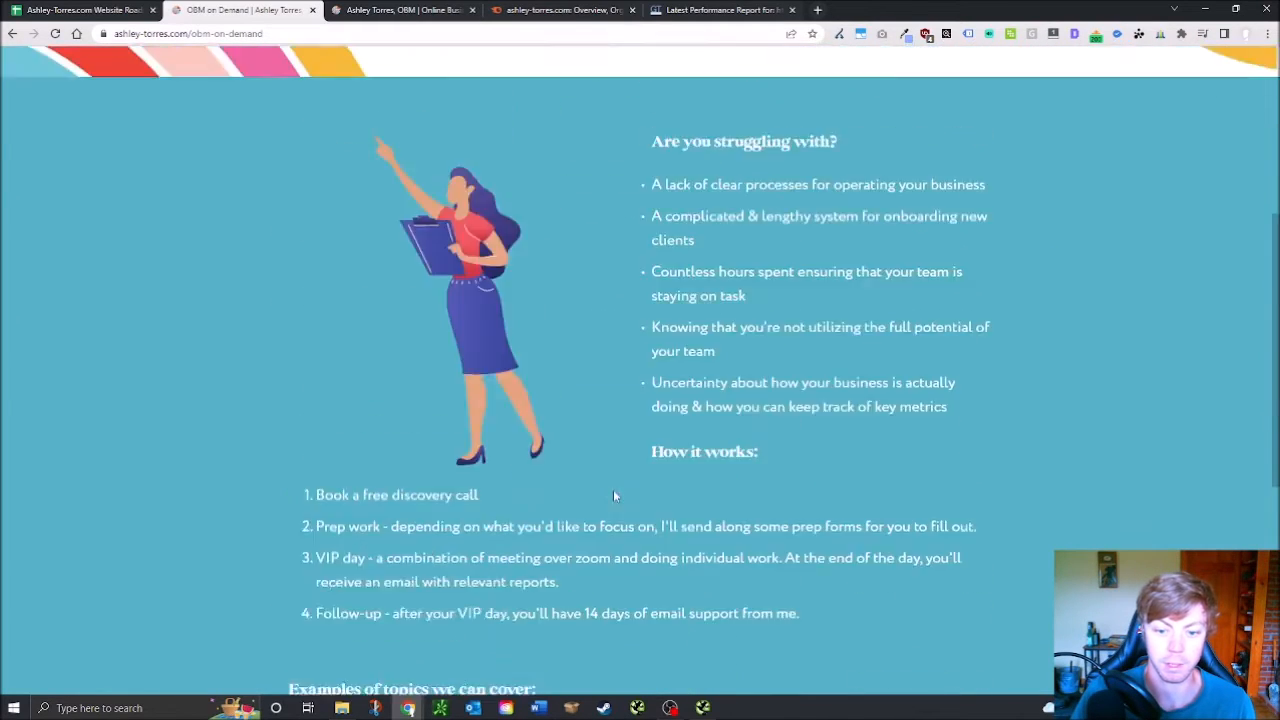
scroll(613, 495, "up", 4)
mouse_move(1026, 131)
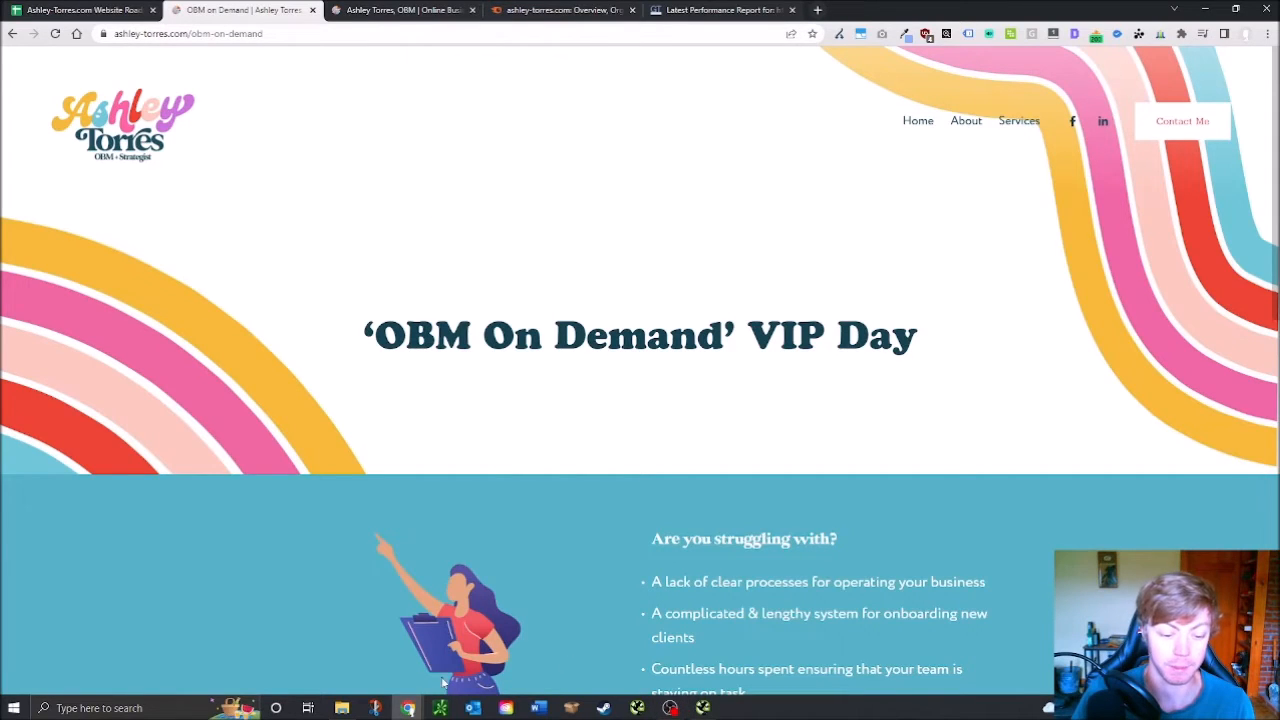
Mark rows 186 and 187, Word Count Over 300 and High Word Count On Most Important Pages, as passed
left_click(85, 9)
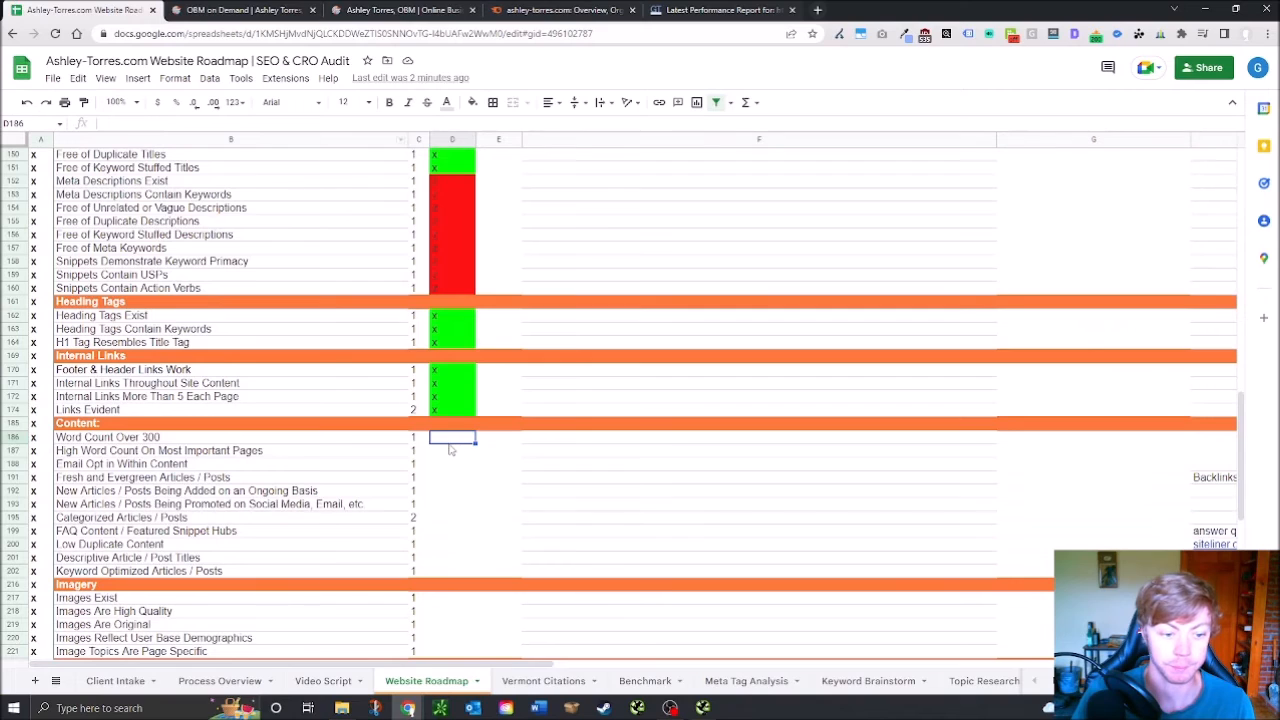
type("z")
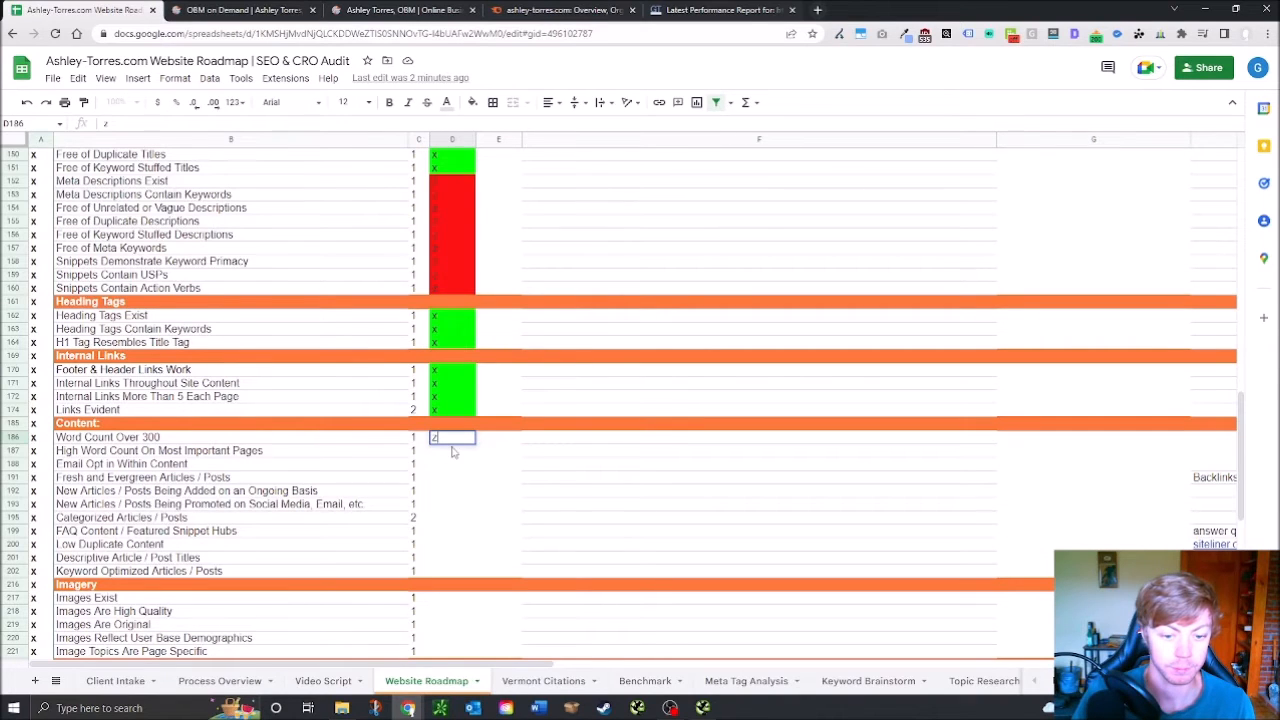
key("Return")
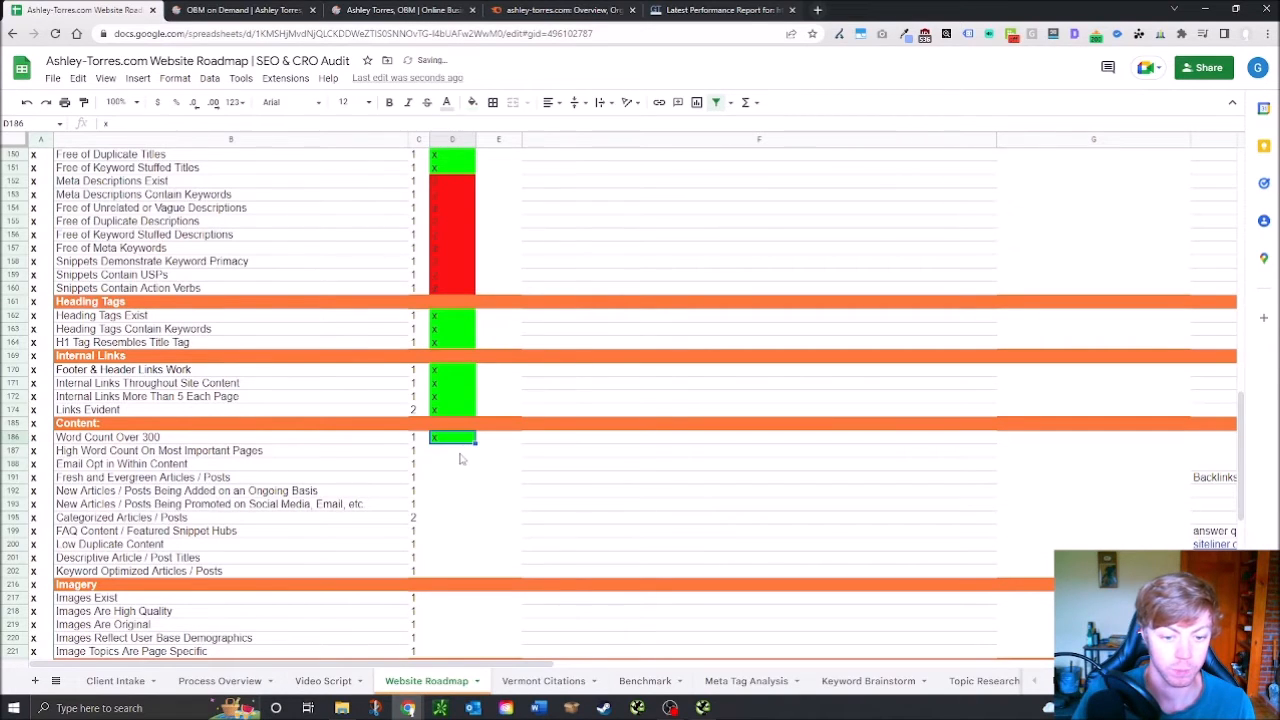
type("z")
key("Return")
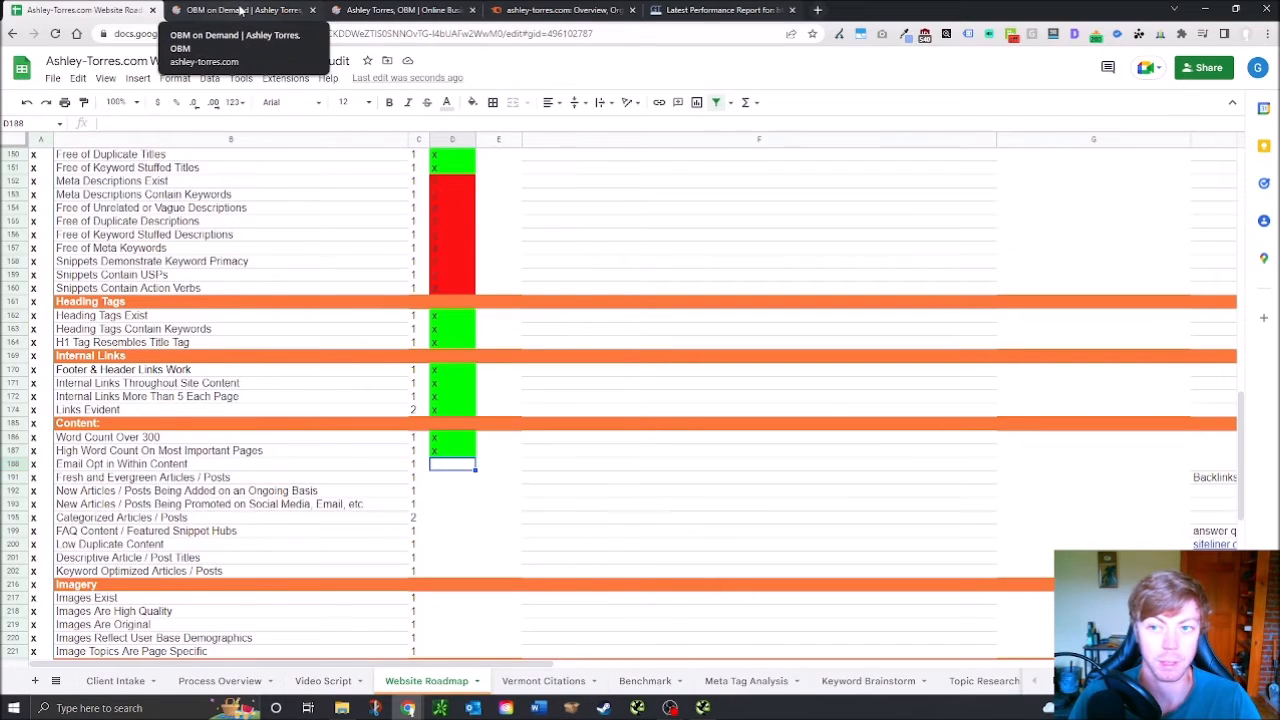
Scroll through the OBM On Demand page to its example topics and footer, then back to the top
left_click(305, 9)
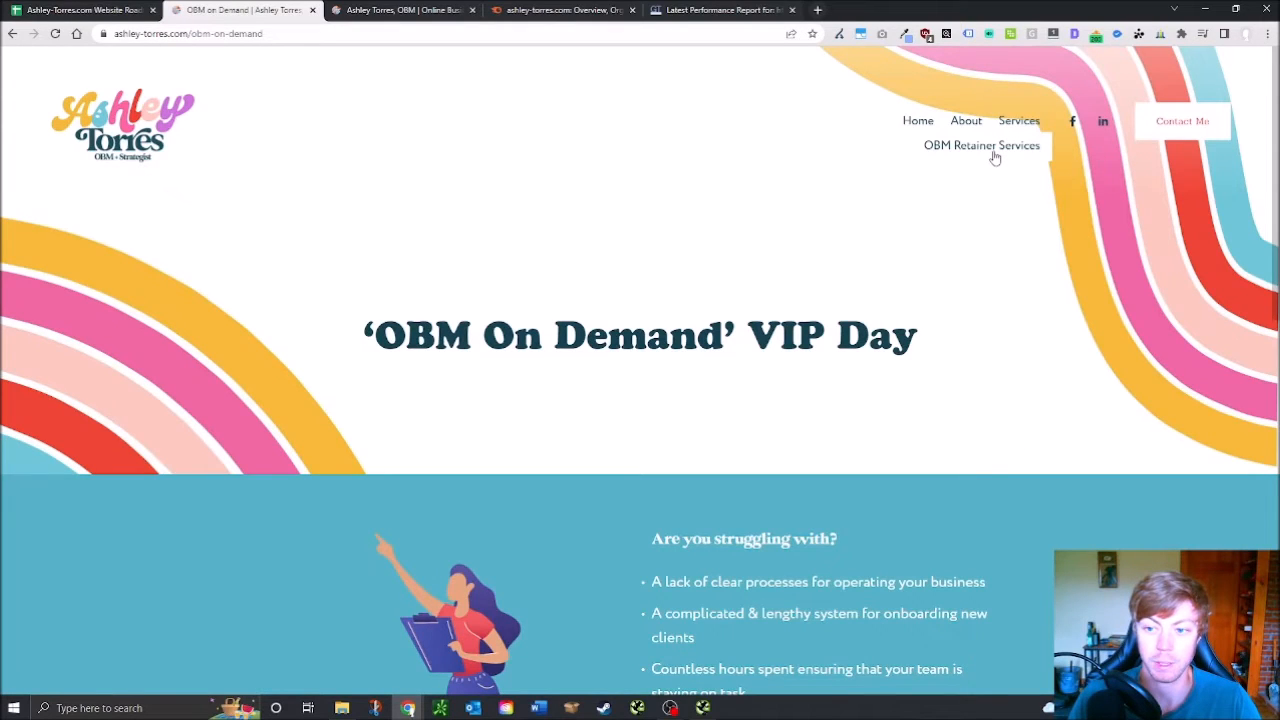
scroll(825, 455, "down", 4)
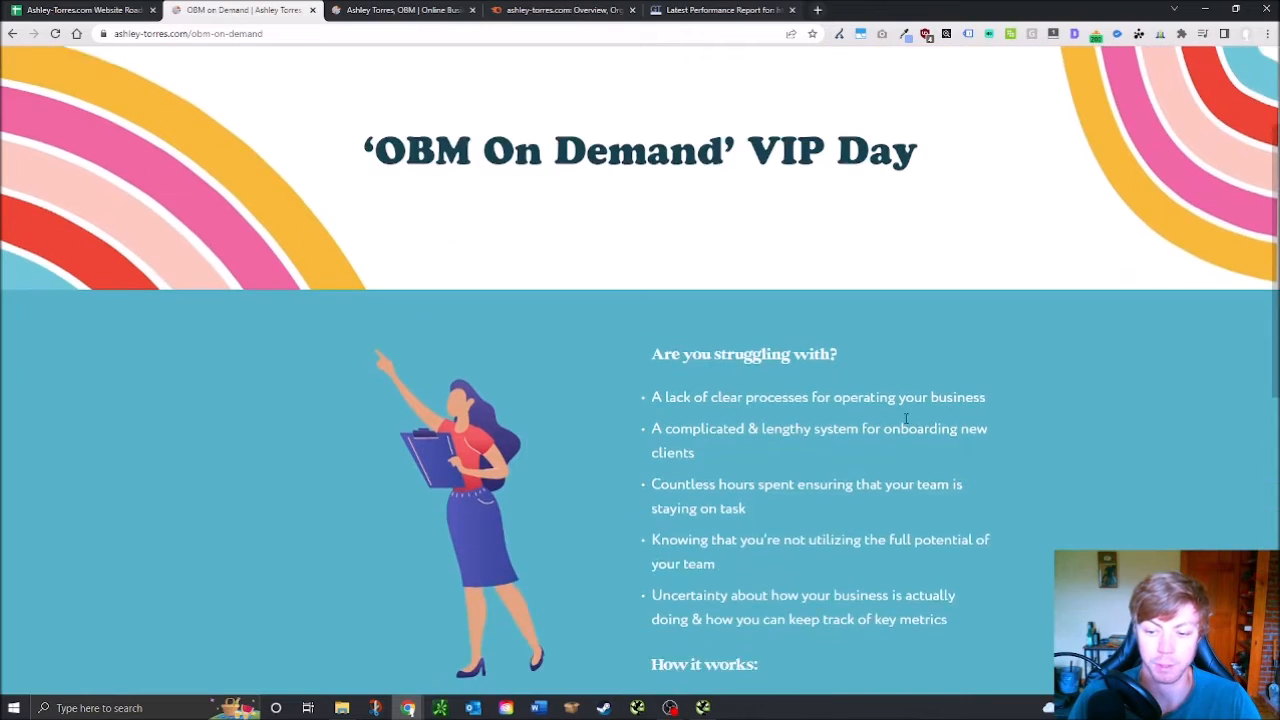
scroll(817, 443, "up", 4)
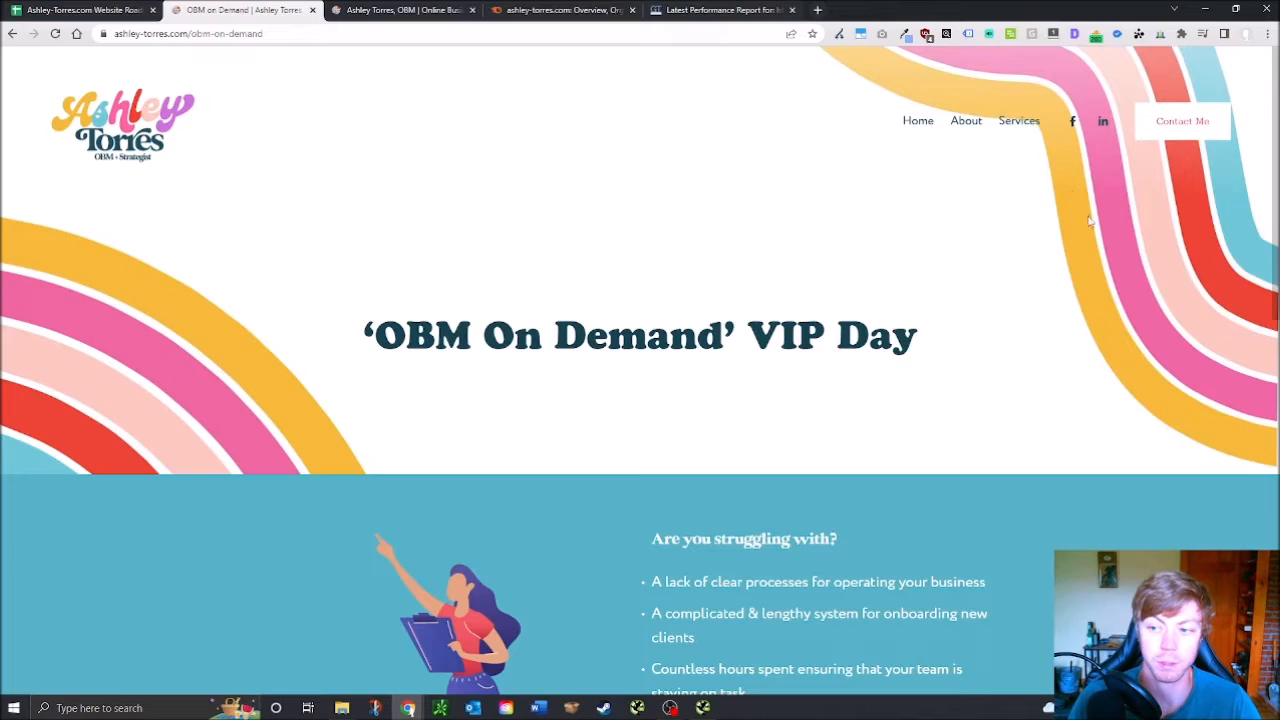
scroll(1075, 198, "down", 15)
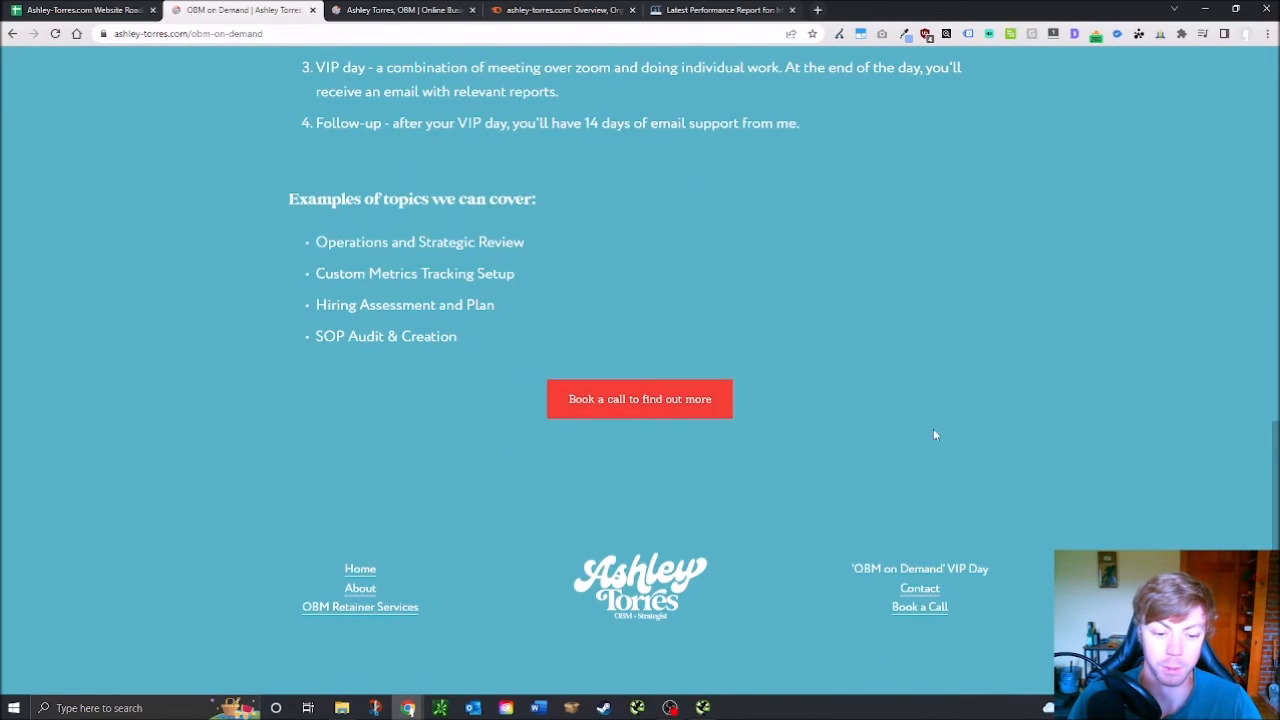
scroll(931, 435, "up", 15)
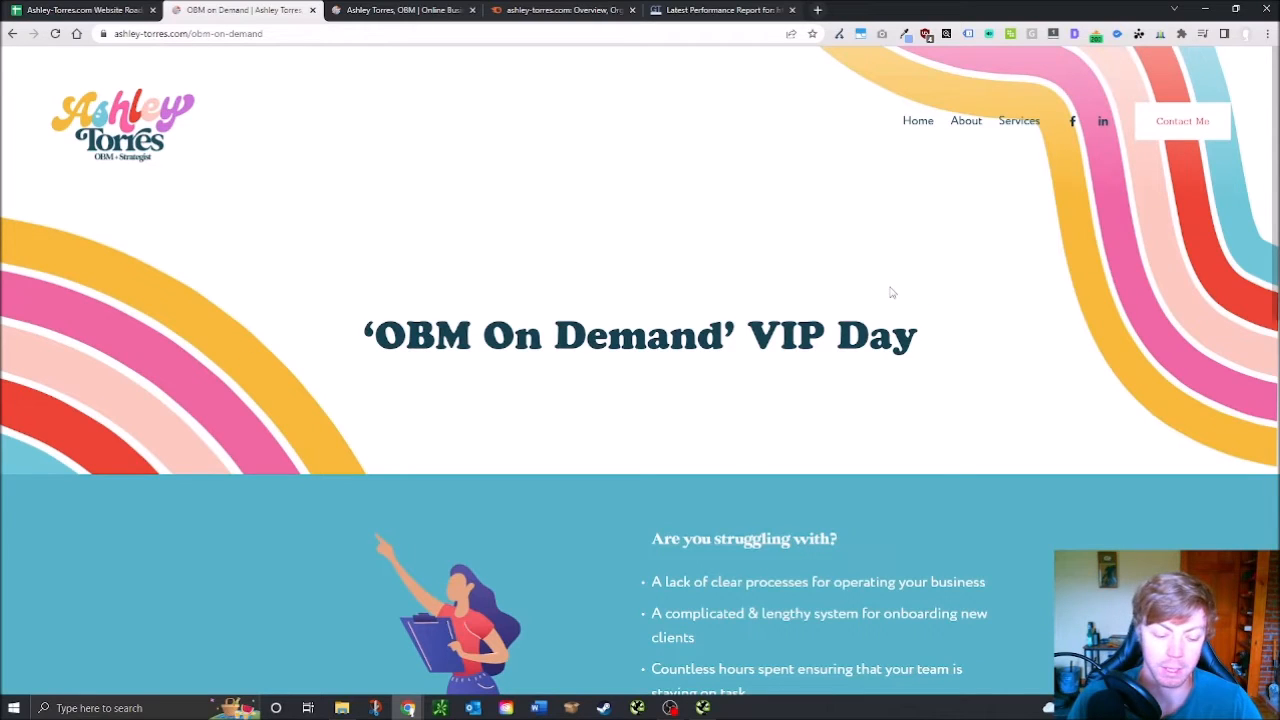
Open the home page and scroll past its two service offers to the client testimonial and footer
left_click(919, 123)
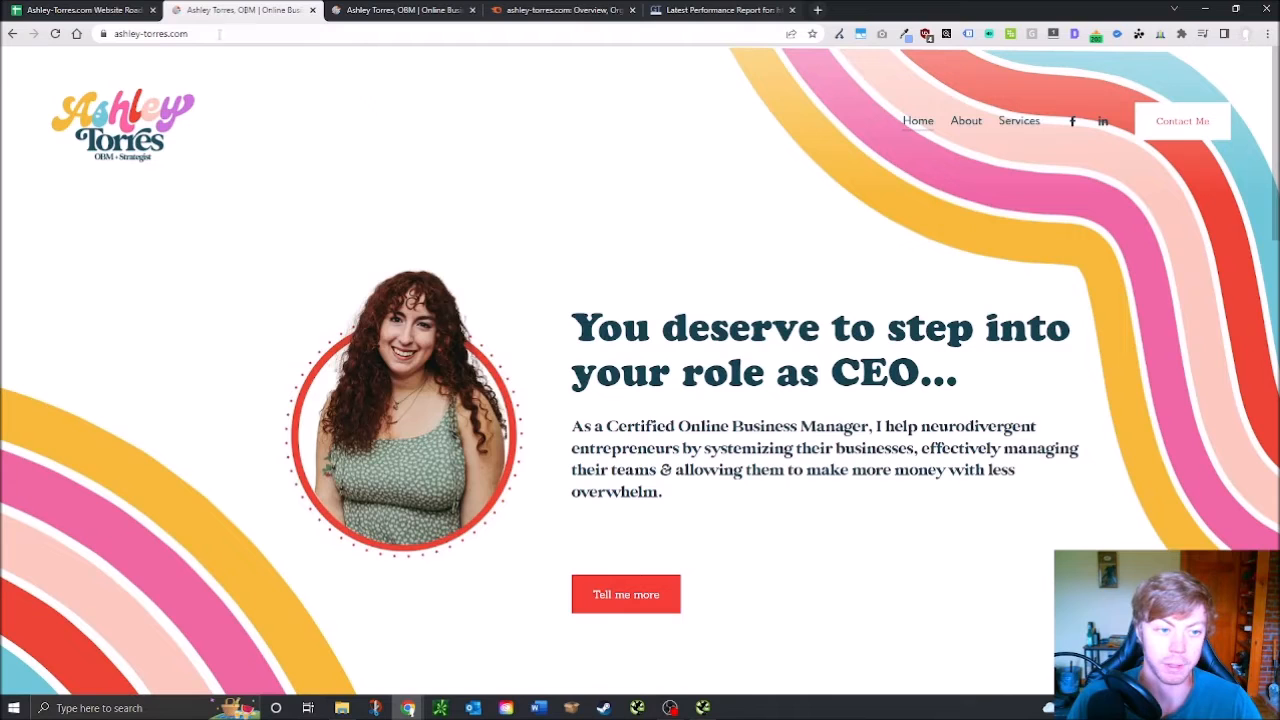
scroll(1268, 228, "down", 7)
left_click_drag(1268, 205, 1267, 308)
left_click(955, 314)
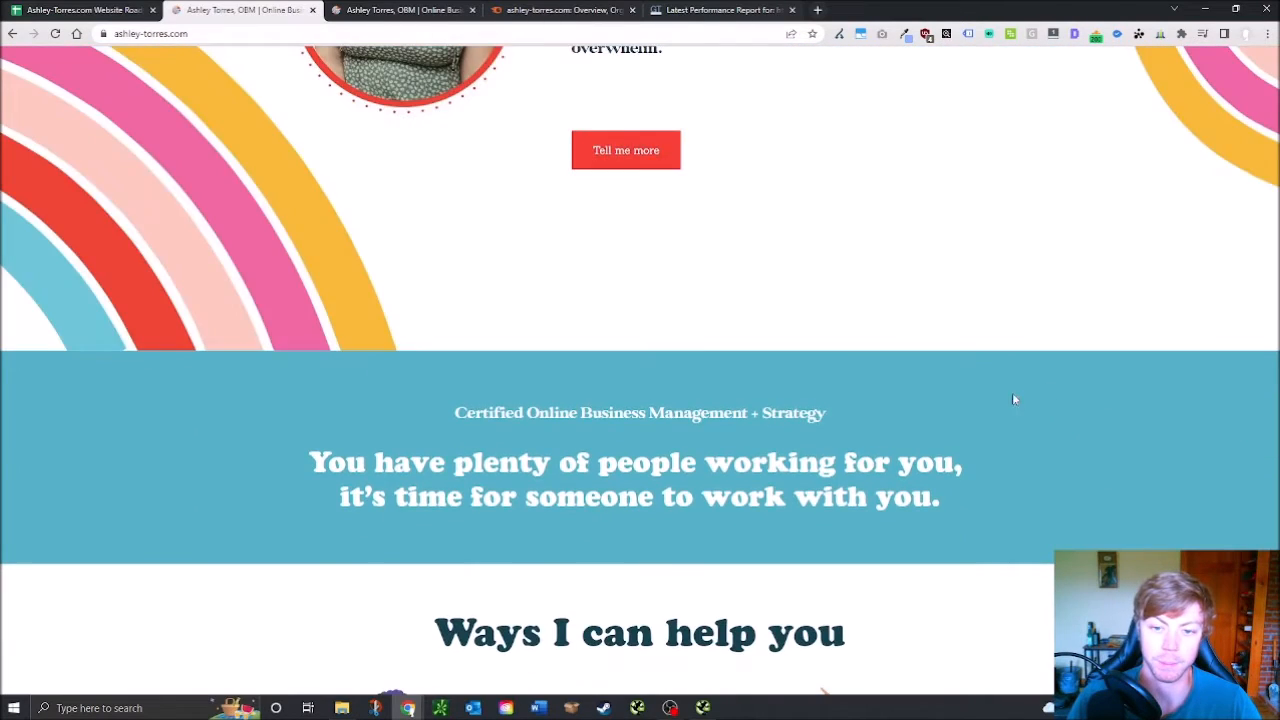
scroll(1018, 397, "up", 5)
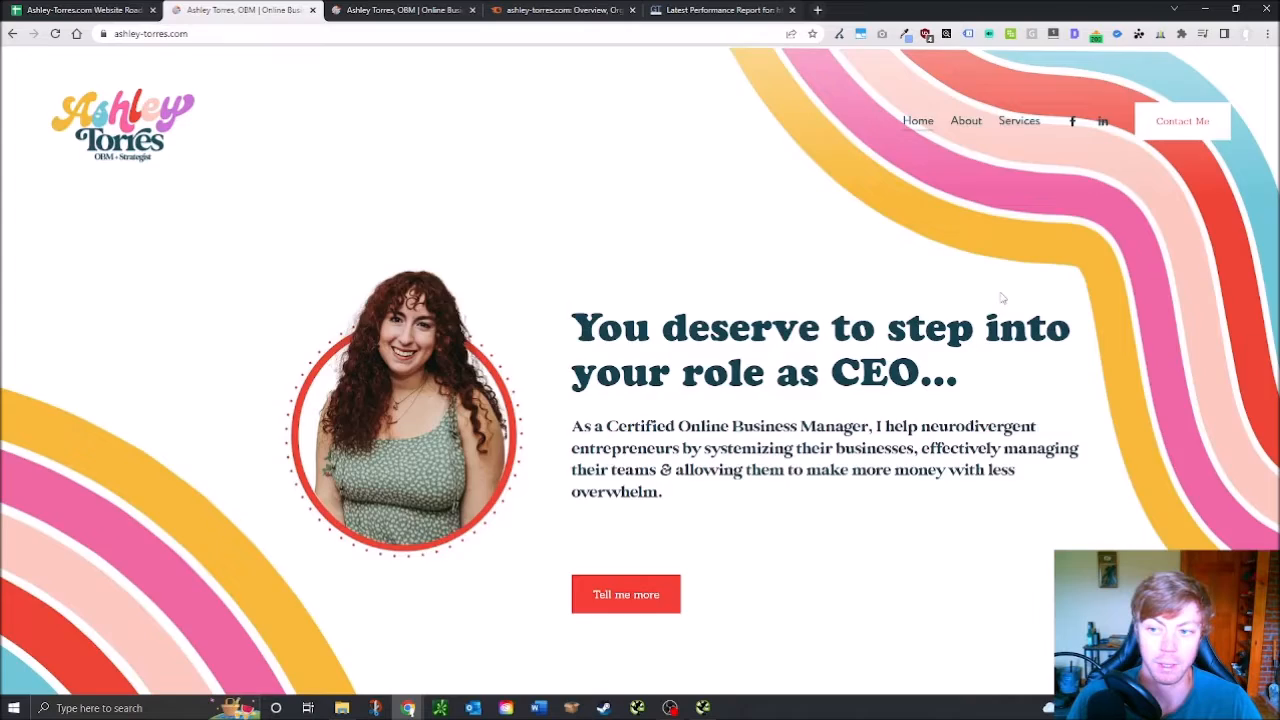
scroll(1000, 294, "down", 7)
scroll(566, 488, "down", 10)
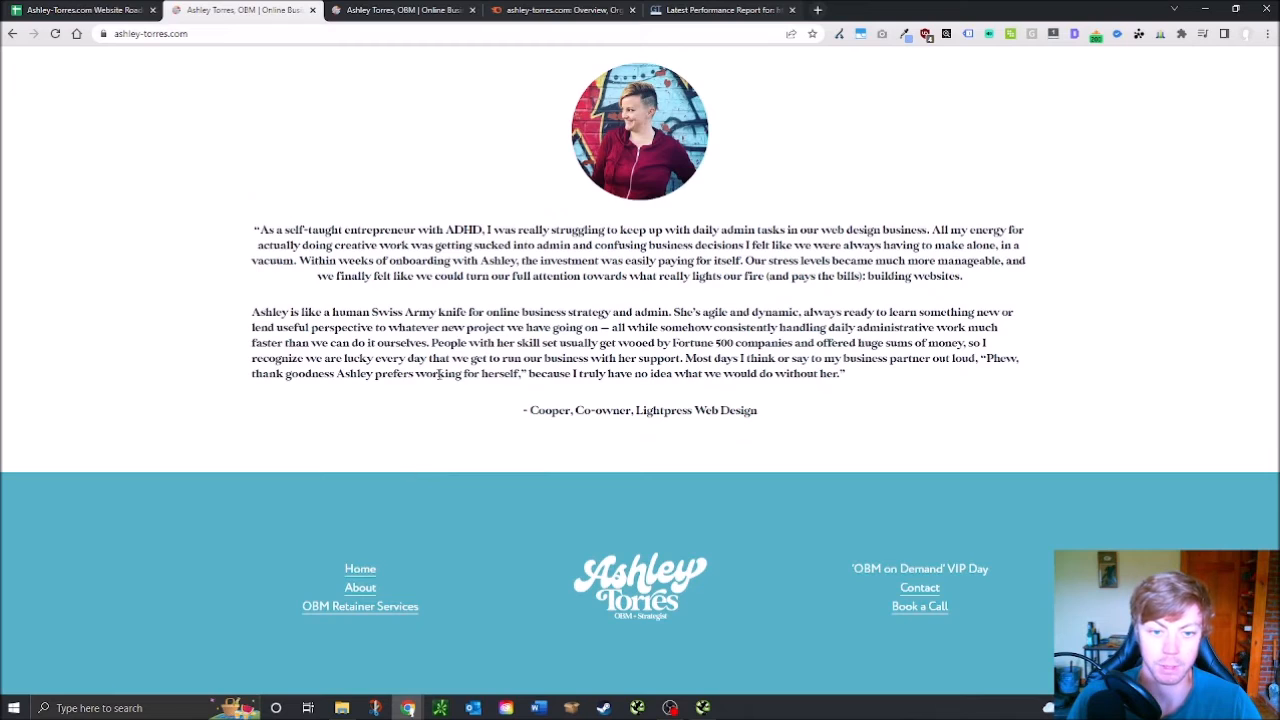
scroll(438, 374, "up", 17)
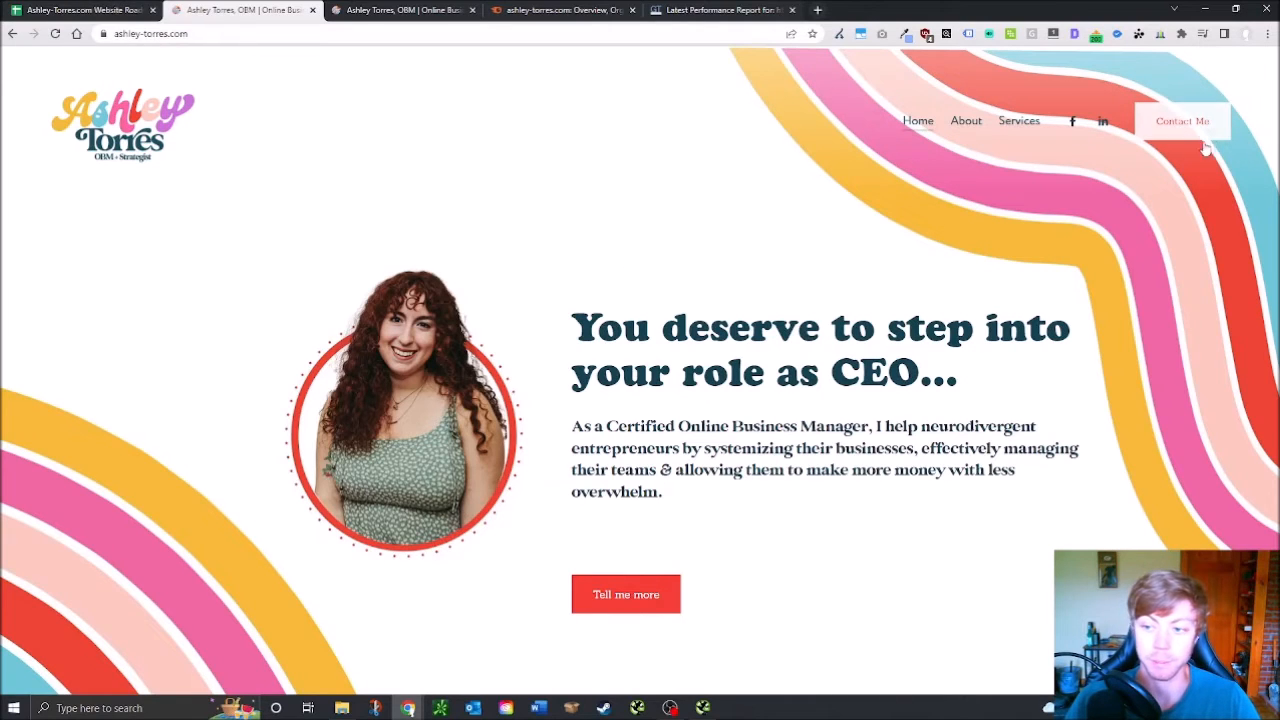
Enter z in D188 and fill it down to D202 to fail the remaining Content checks
left_click(100, 9)
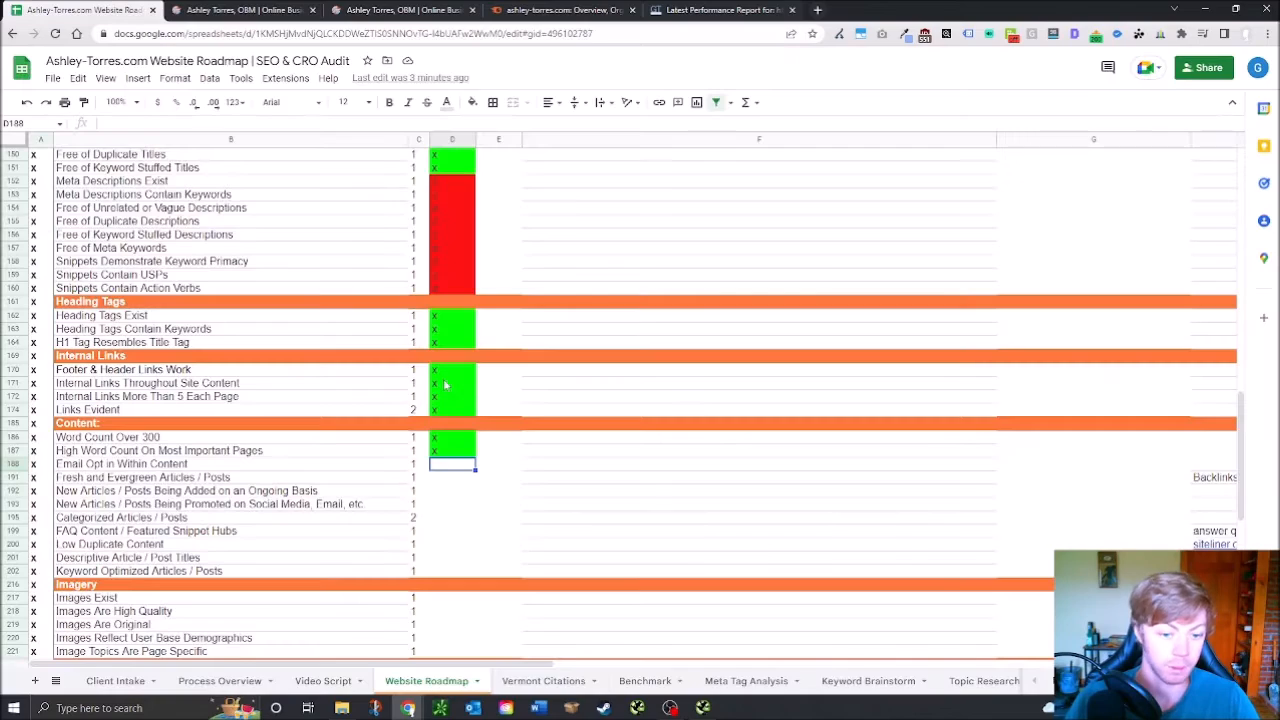
type("x")
key("Return")
left_click(460, 466)
type("z")
key("Return")
left_click(463, 466)
left_click_drag(475, 468, 470, 571)
Enter x in D217 and D218 and fill down to D221 to pass the Imagery checks
scroll(468, 540, "down", 2)
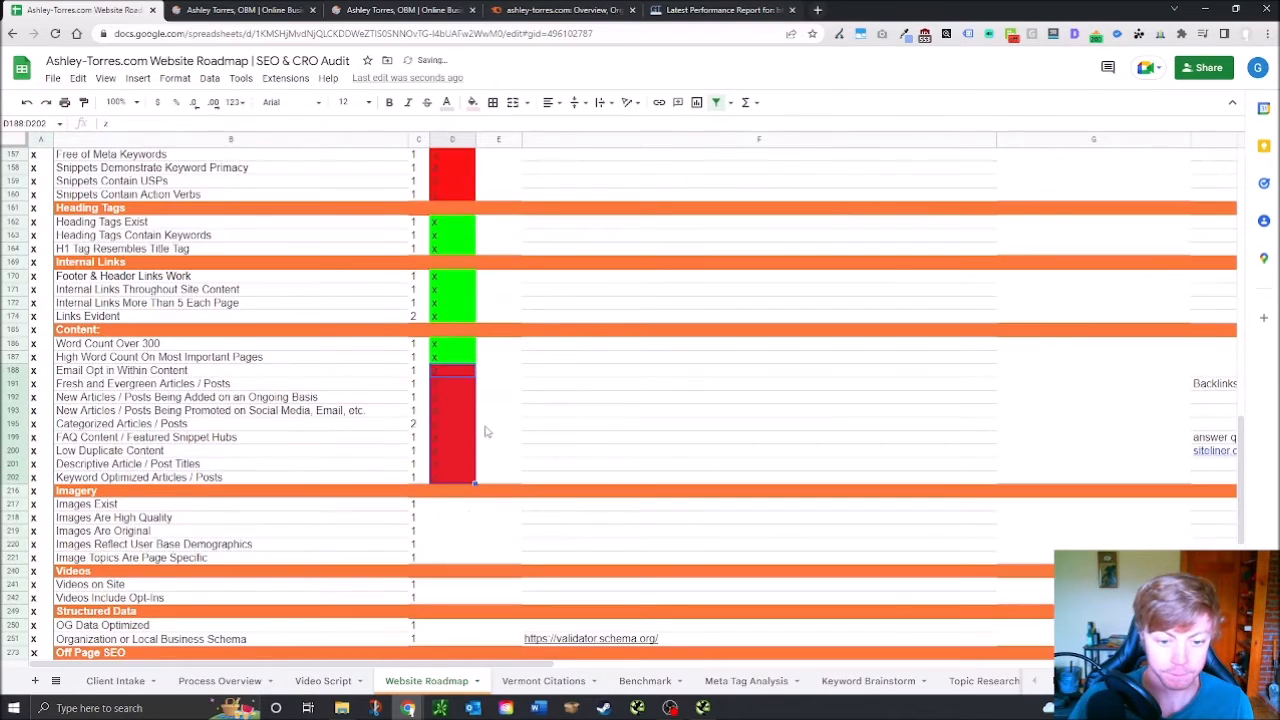
left_click(460, 505)
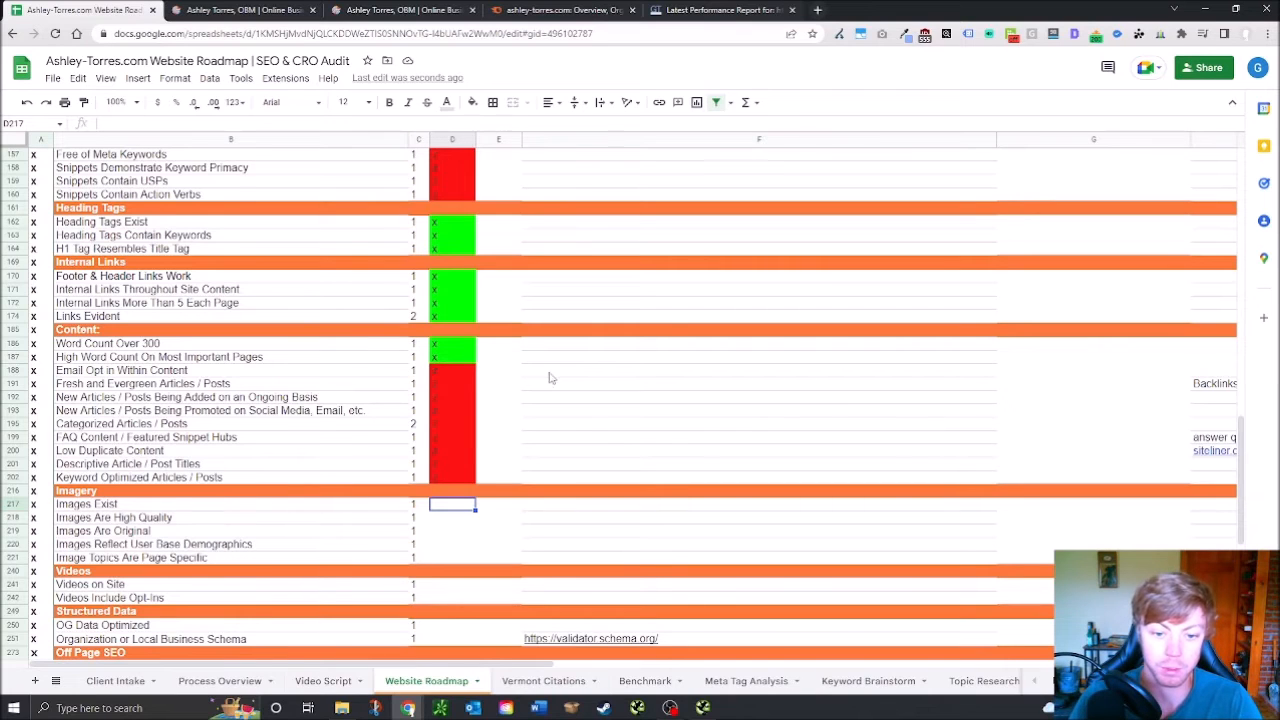
scroll(467, 470, "down", 1)
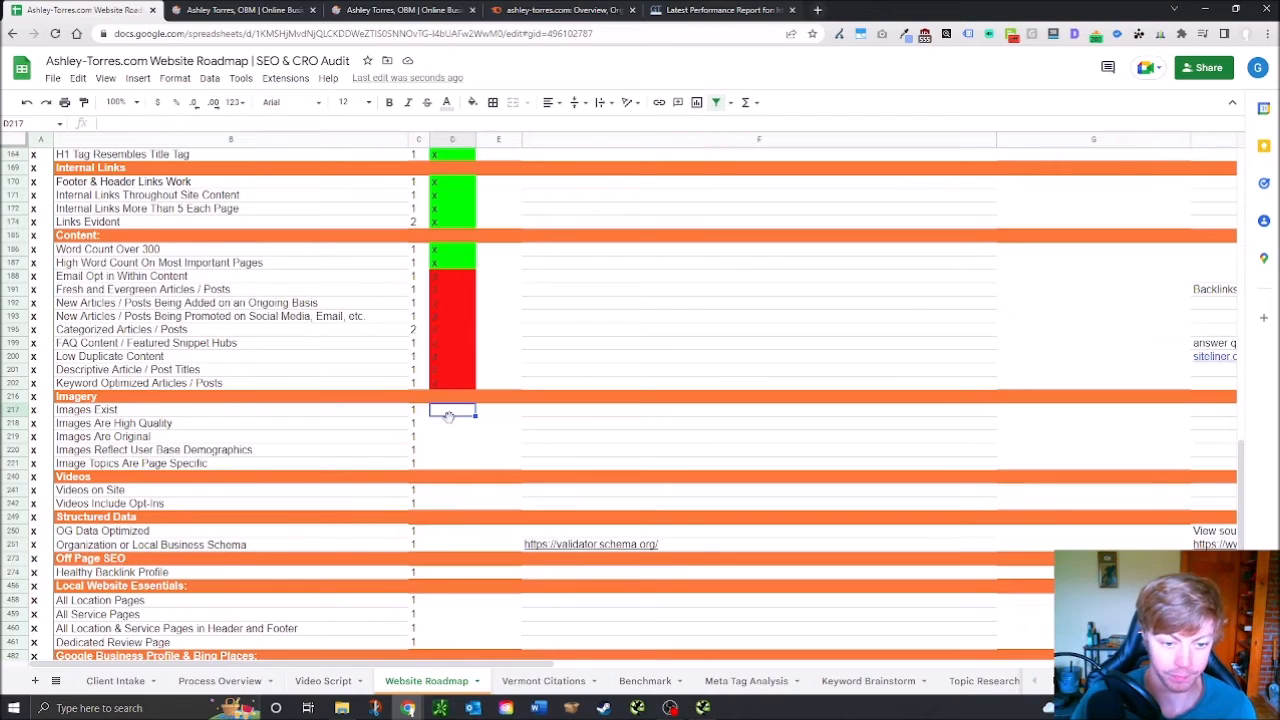
type("z")
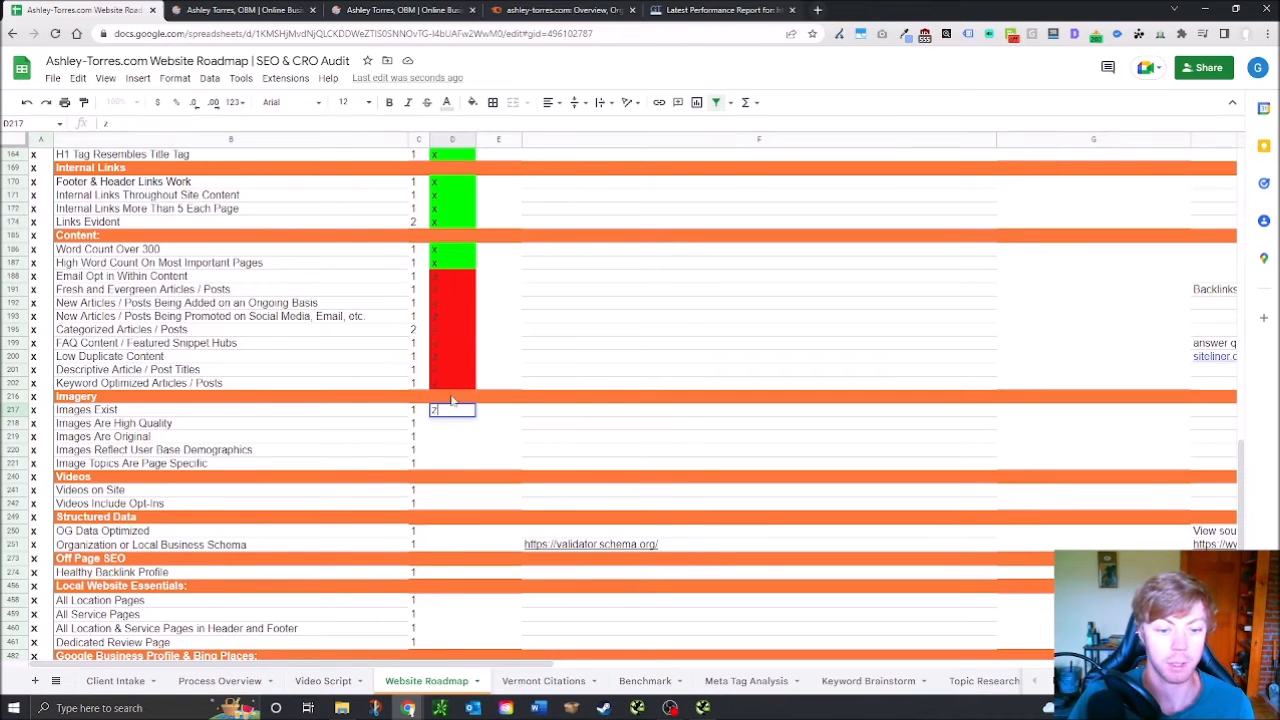
left_click(443, 432)
left_click(454, 411)
type("x")
key("Return")
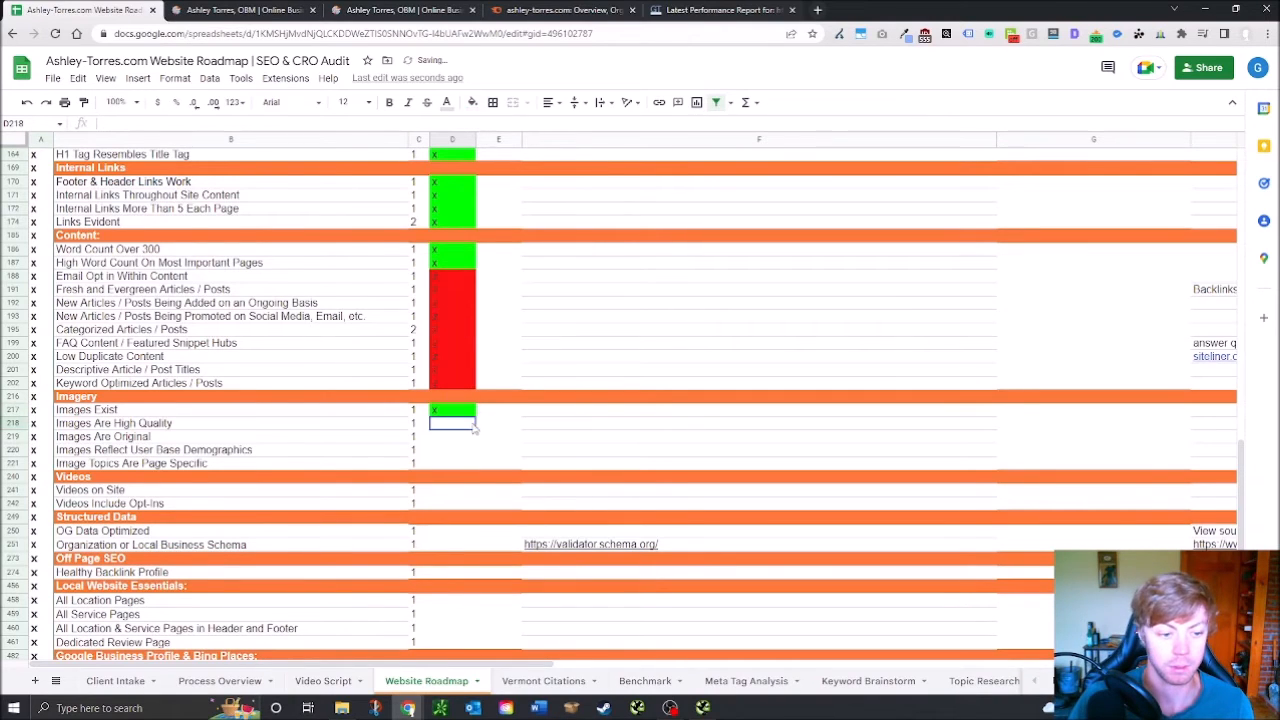
type("x")
key("Return")
left_click(460, 452)
type("x")
left_click(468, 427)
left_click_drag(470, 429, 467, 468)
left_click(370, 8)
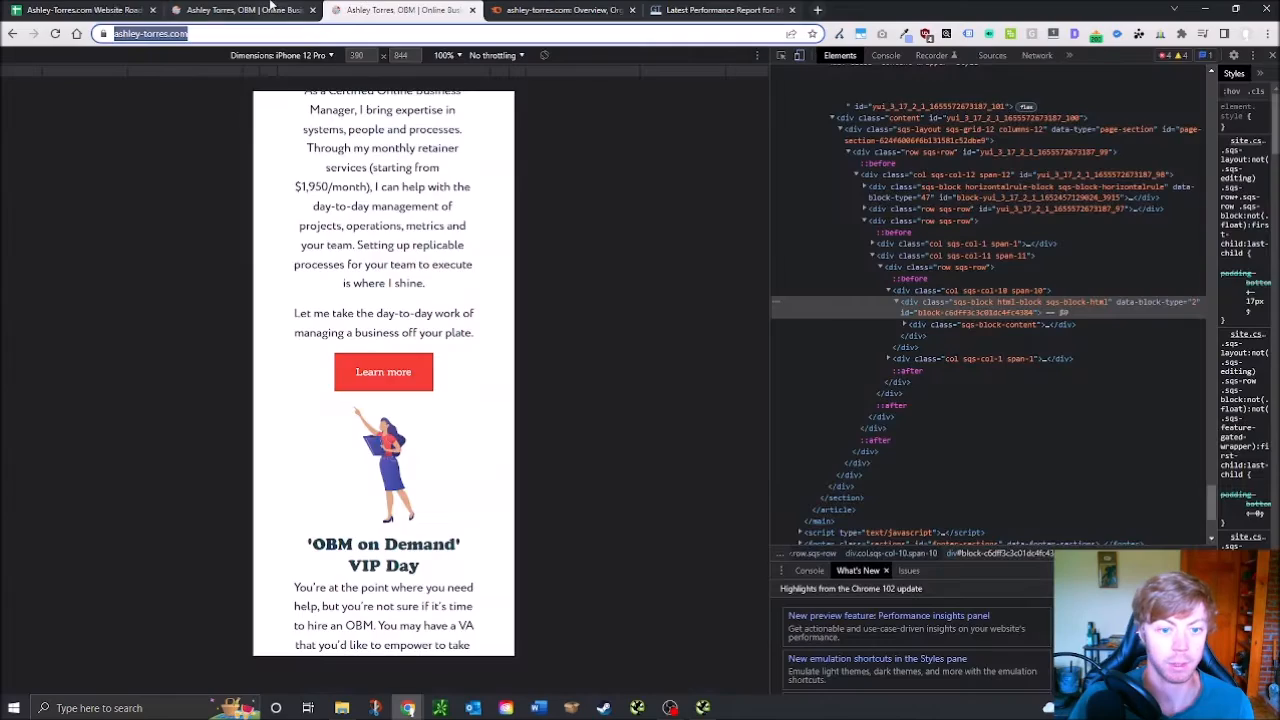
Switch to the site's home page tab and scroll through it
left_click(288, 9)
scroll(450, 337, "down", 5)
scroll(449, 337, "down", 10)
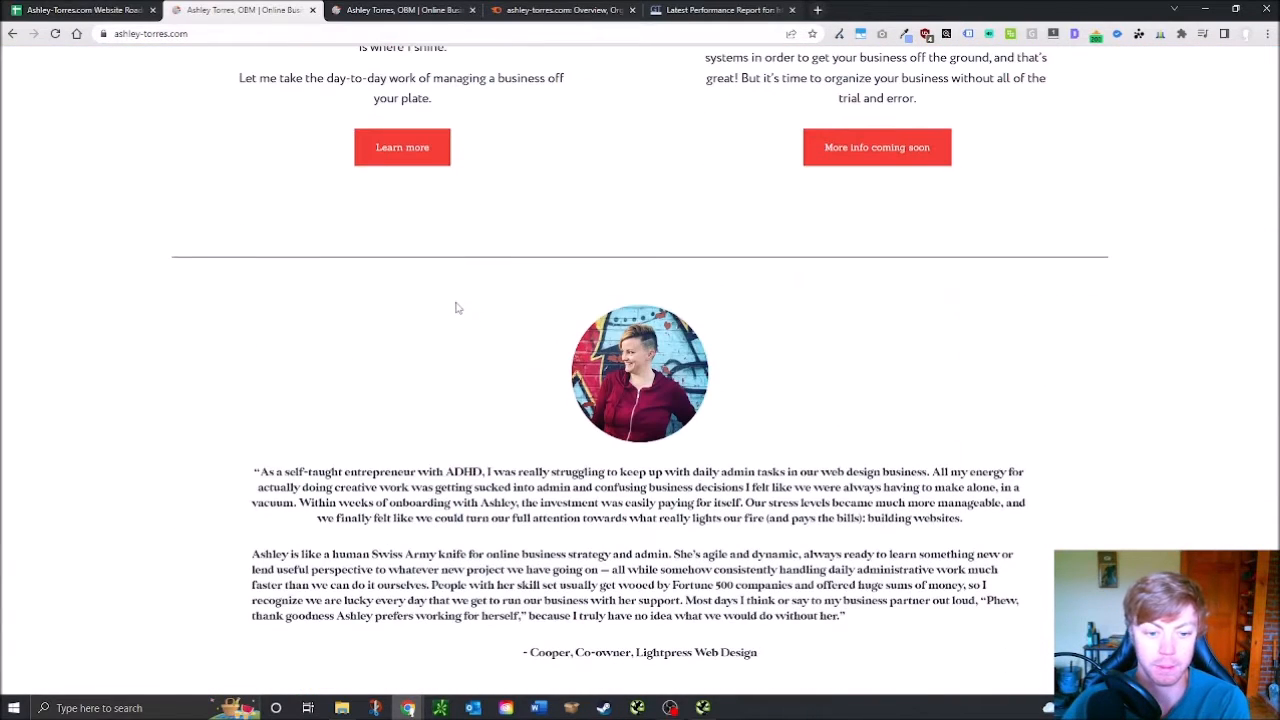
scroll(445, 320, "down", 2)
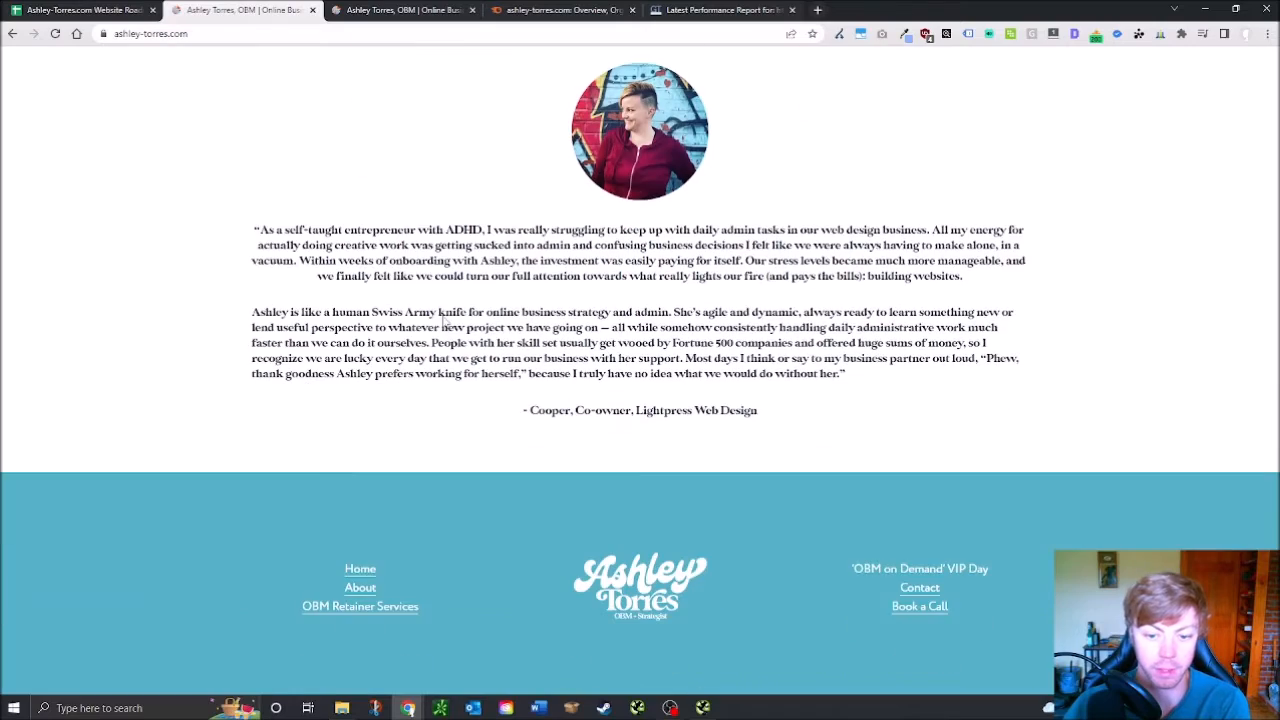
scroll(560, 400, "up", 5)
scroll(590, 422, "up", 3)
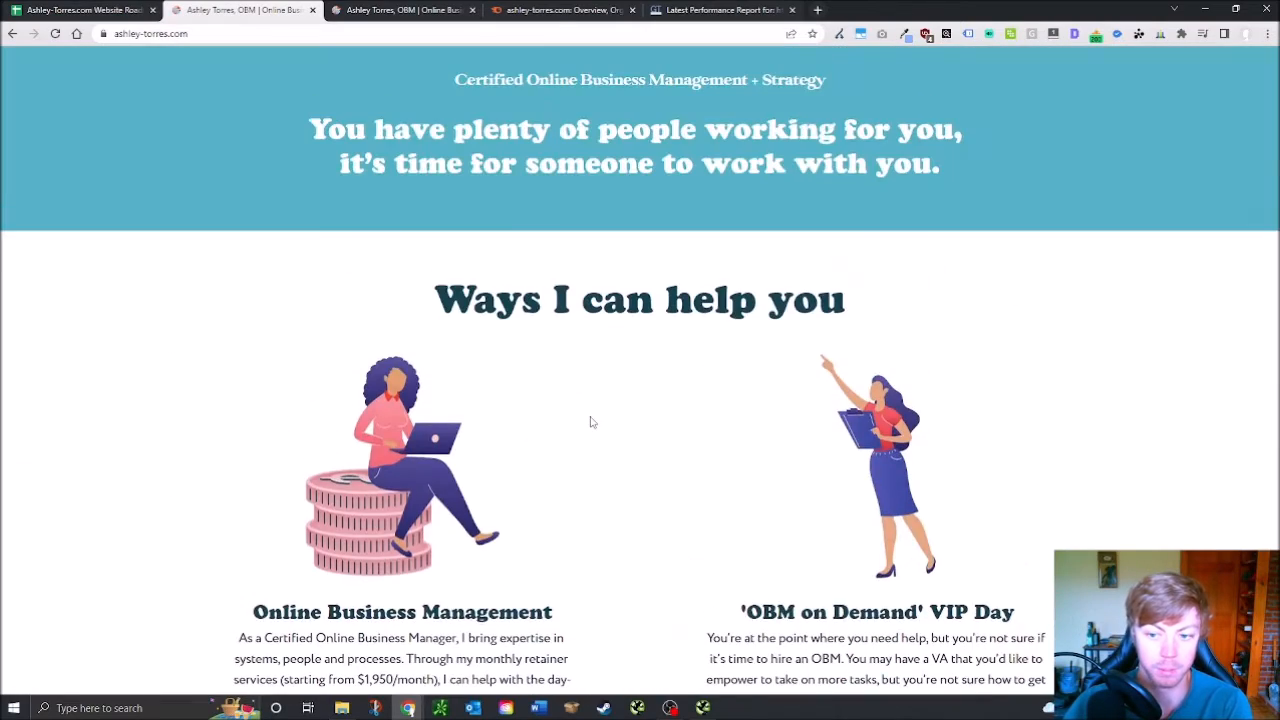
scroll(580, 443, "up", 6)
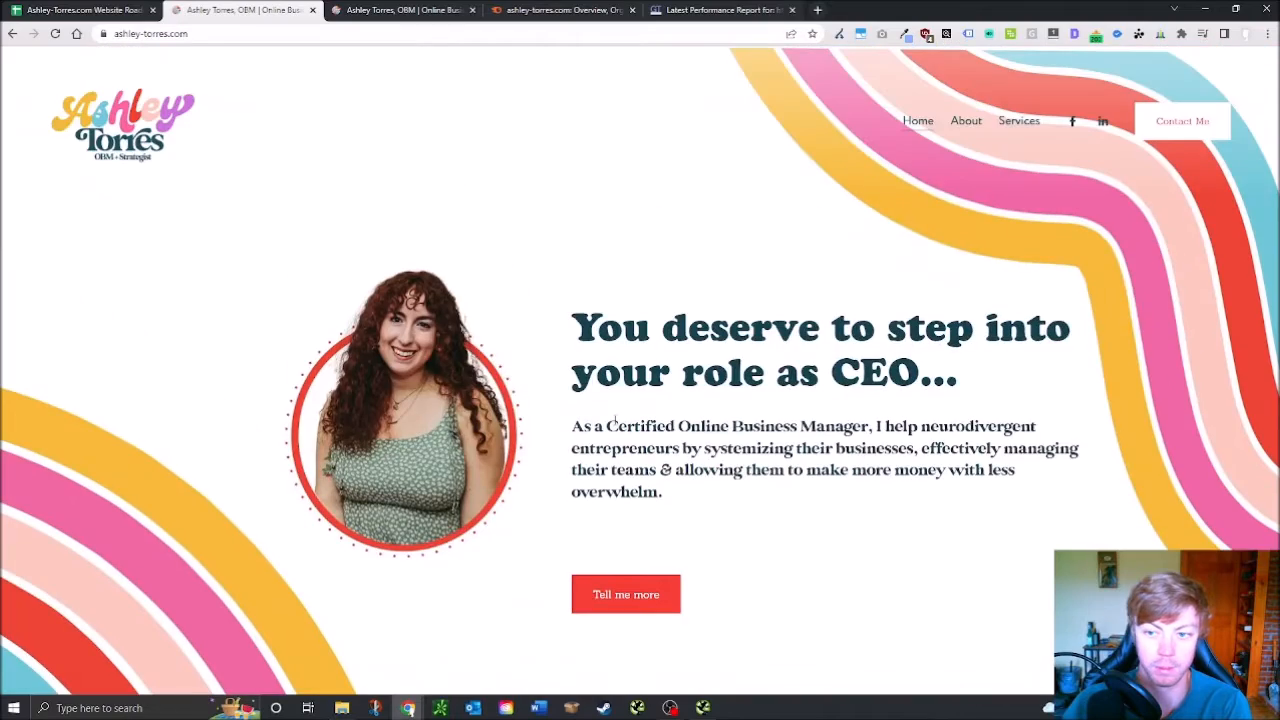
Open the About page and scroll down to its testimonial and footer
left_click(979, 131)
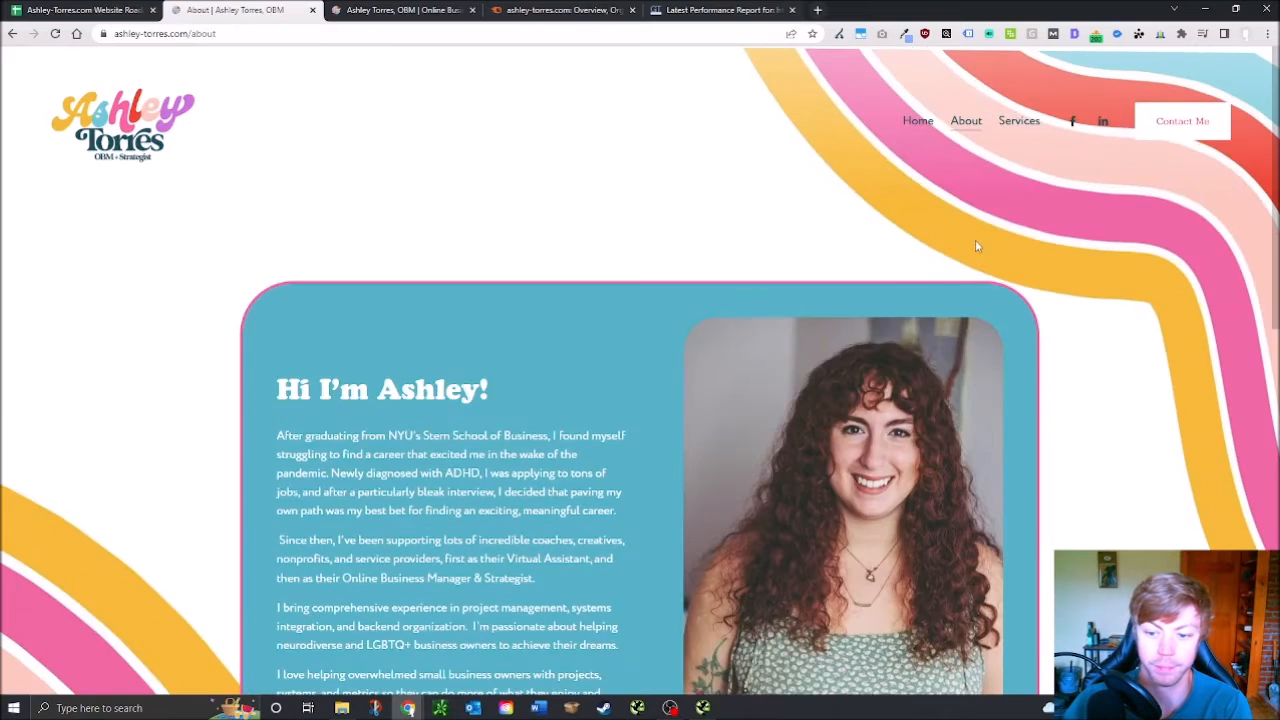
scroll(976, 240, "down", 5)
scroll(979, 245, "down", 4)
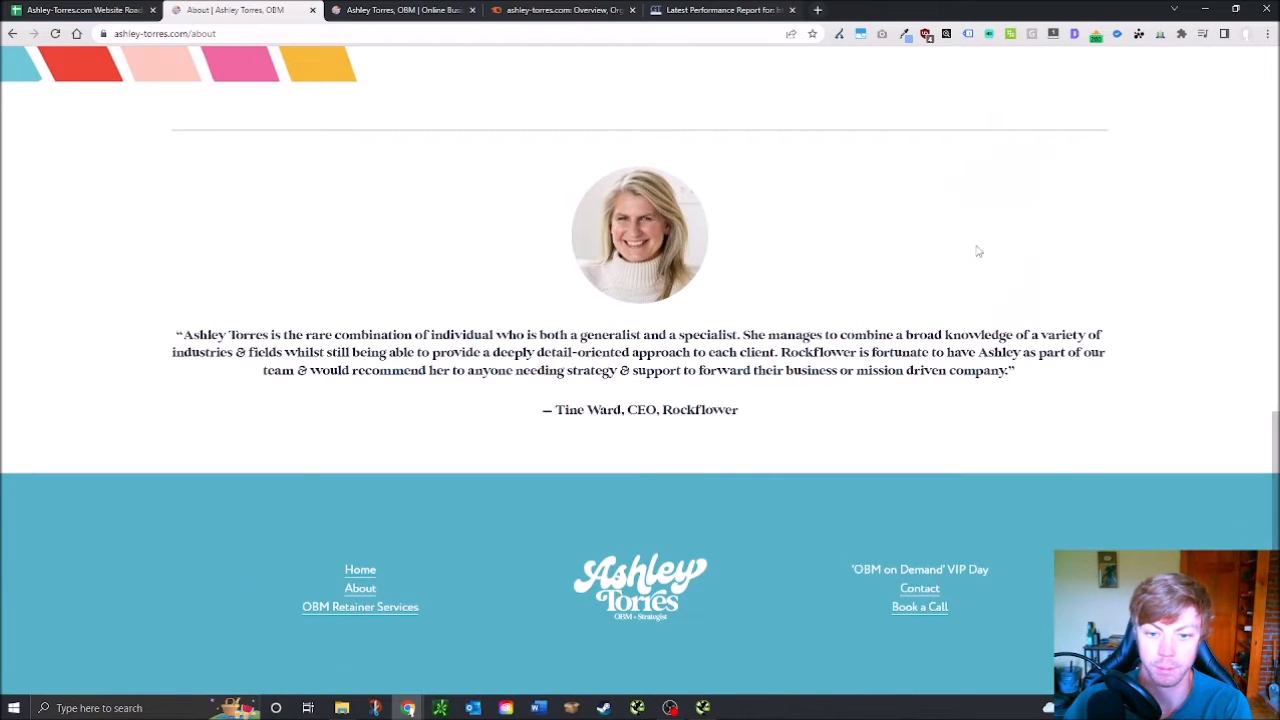
scroll(861, 346, "up", 10)
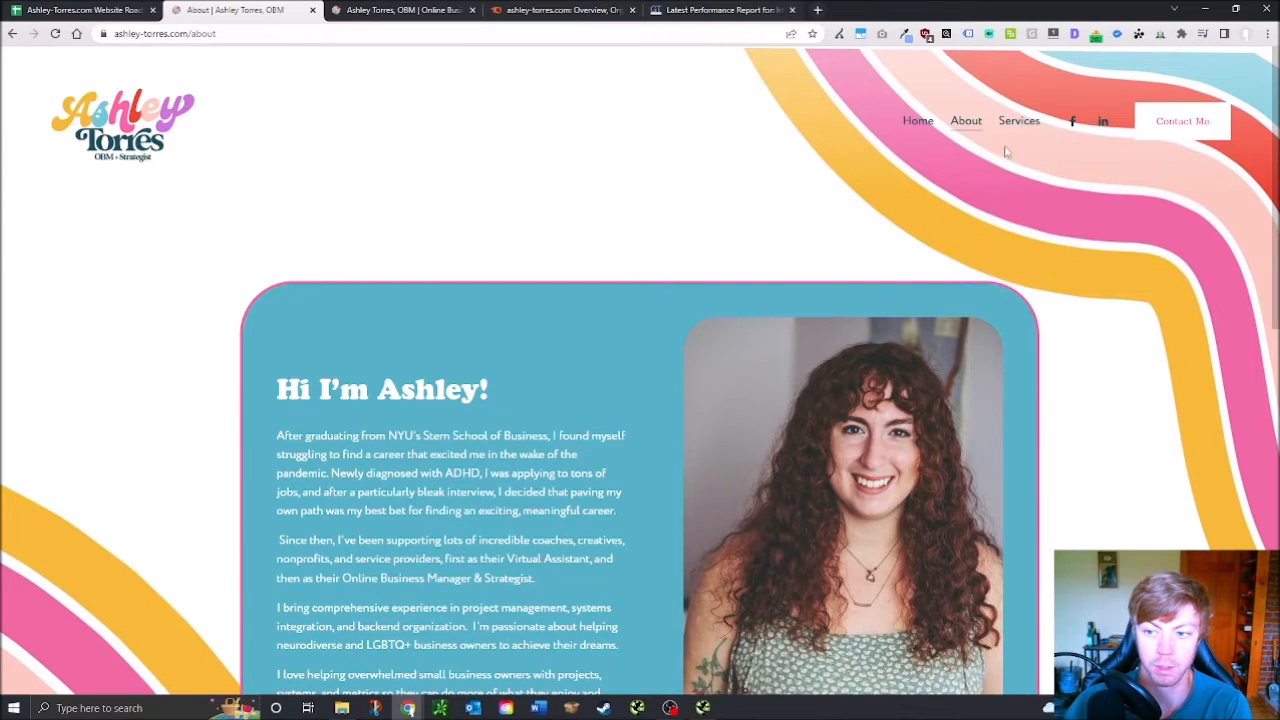
mouse_move(1025, 122)
scroll(678, 346, "down", 10)
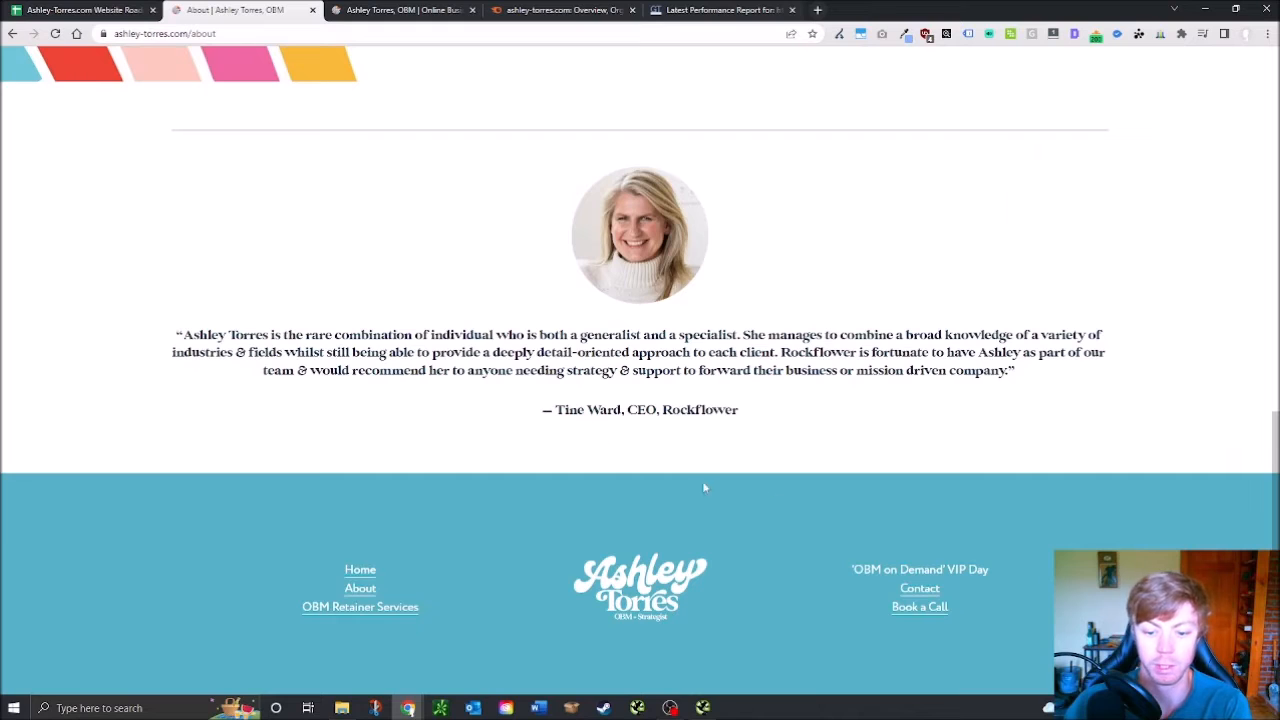
Select the Videos on Site cell D241 in the audit, then go to the site's home page
left_click(80, 10)
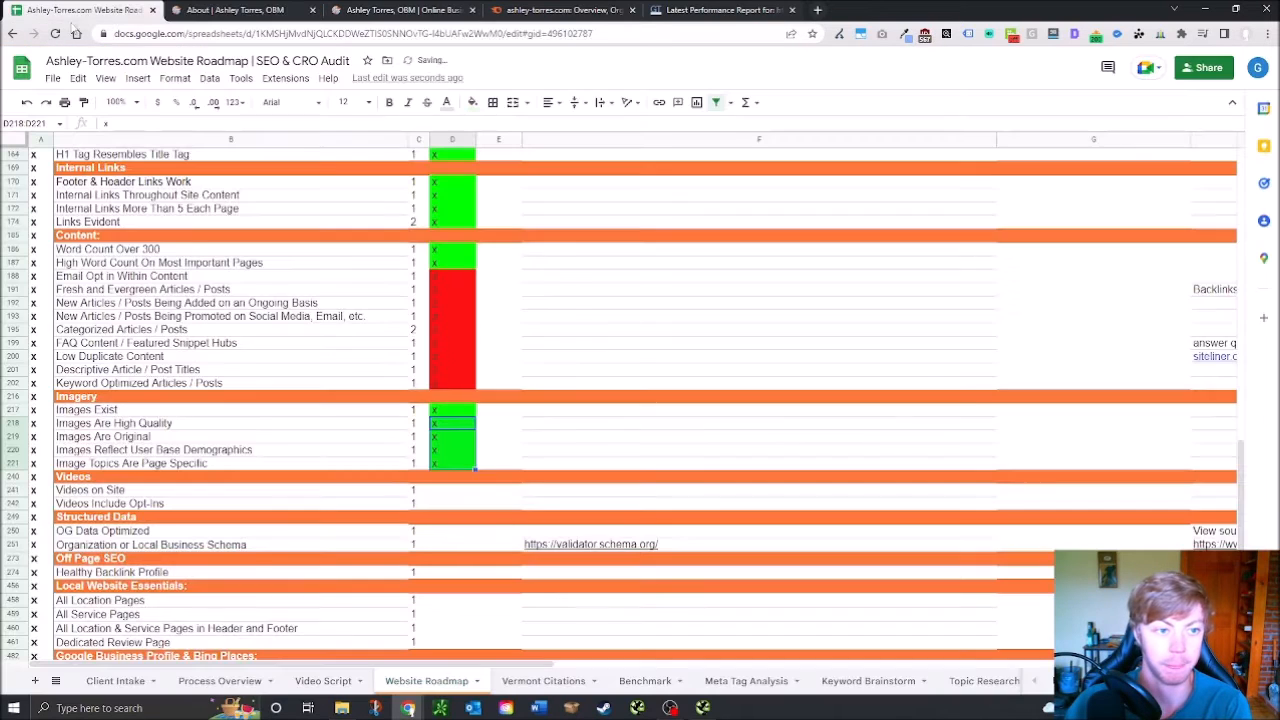
left_click(438, 490)
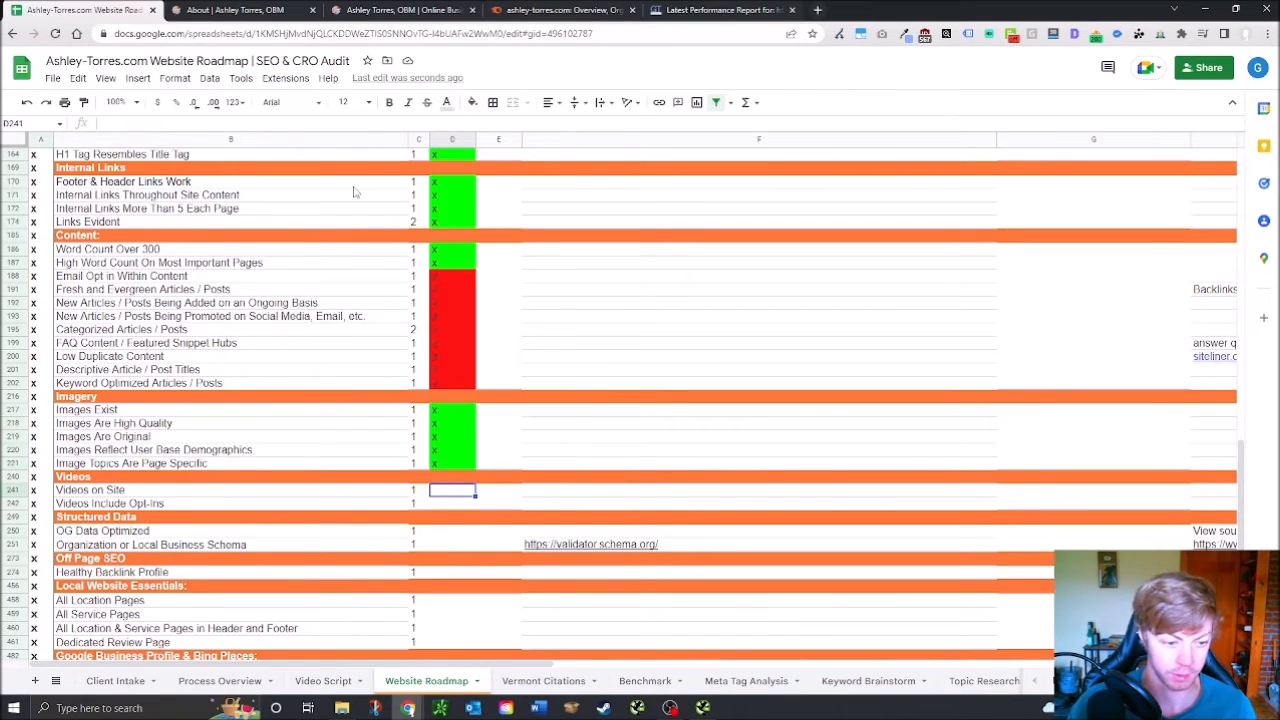
left_click(270, 10)
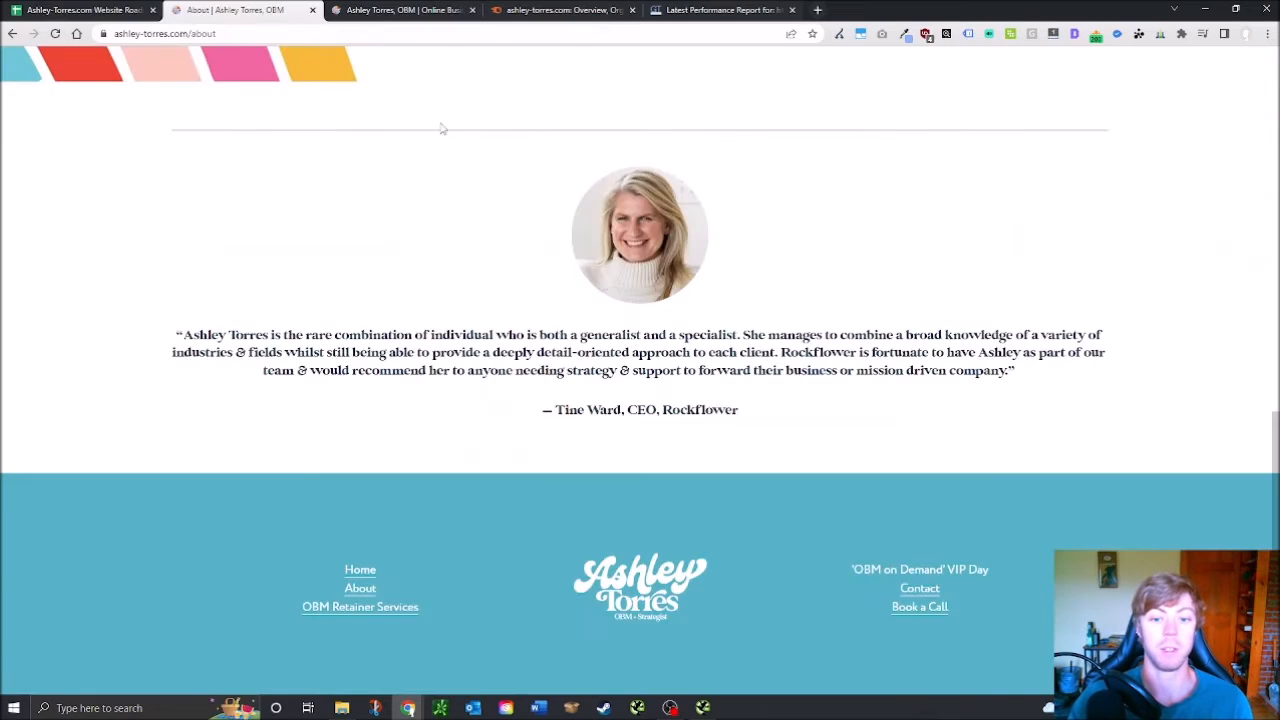
scroll(1060, 230, "up", 10)
left_click(920, 121)
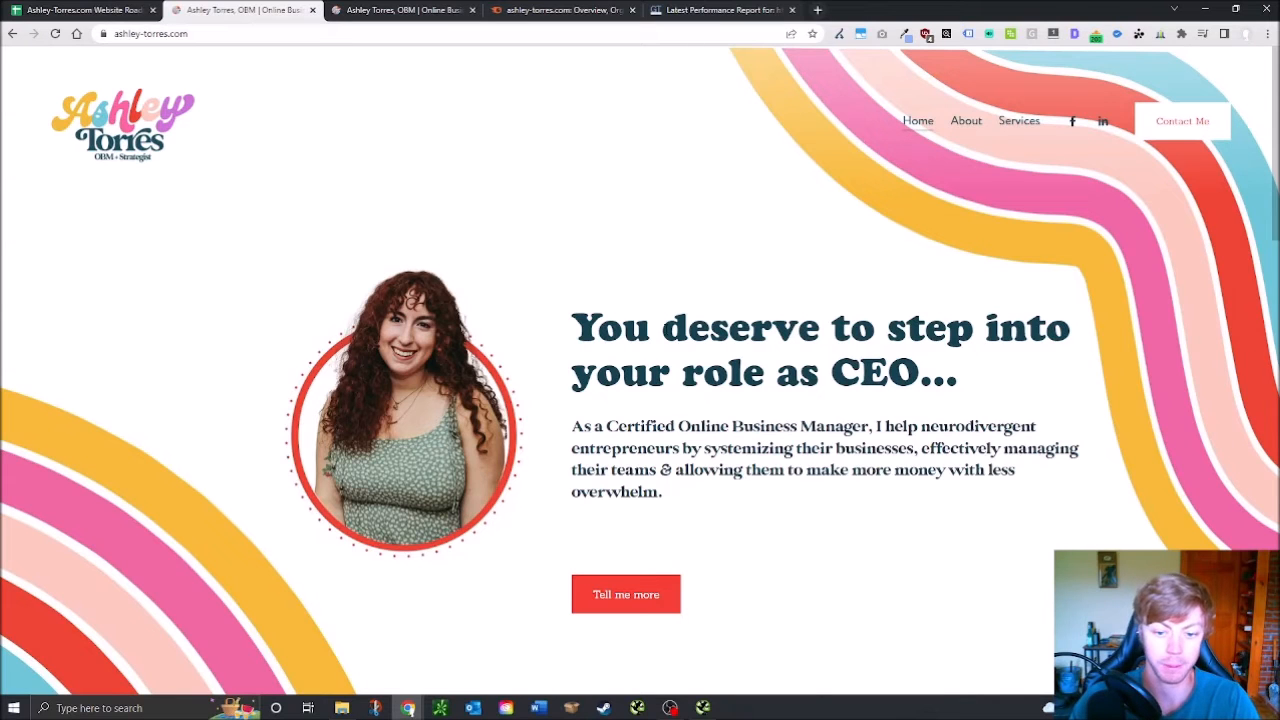
Open the OBM Retainer services page via Tell me more, scroll to its footer, then return Home
scroll(691, 427, "down", 2)
scroll(691, 427, "down", 1)
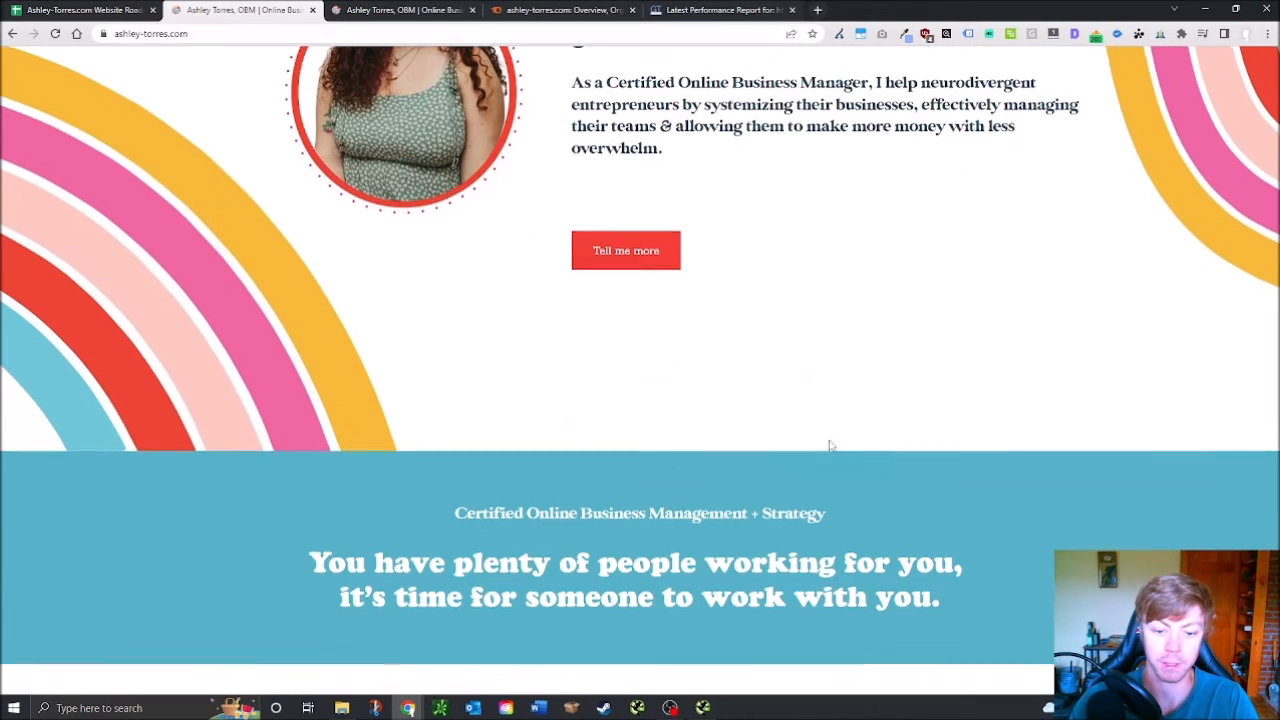
scroll(831, 446, "down", 3)
scroll(711, 489, "up", 7)
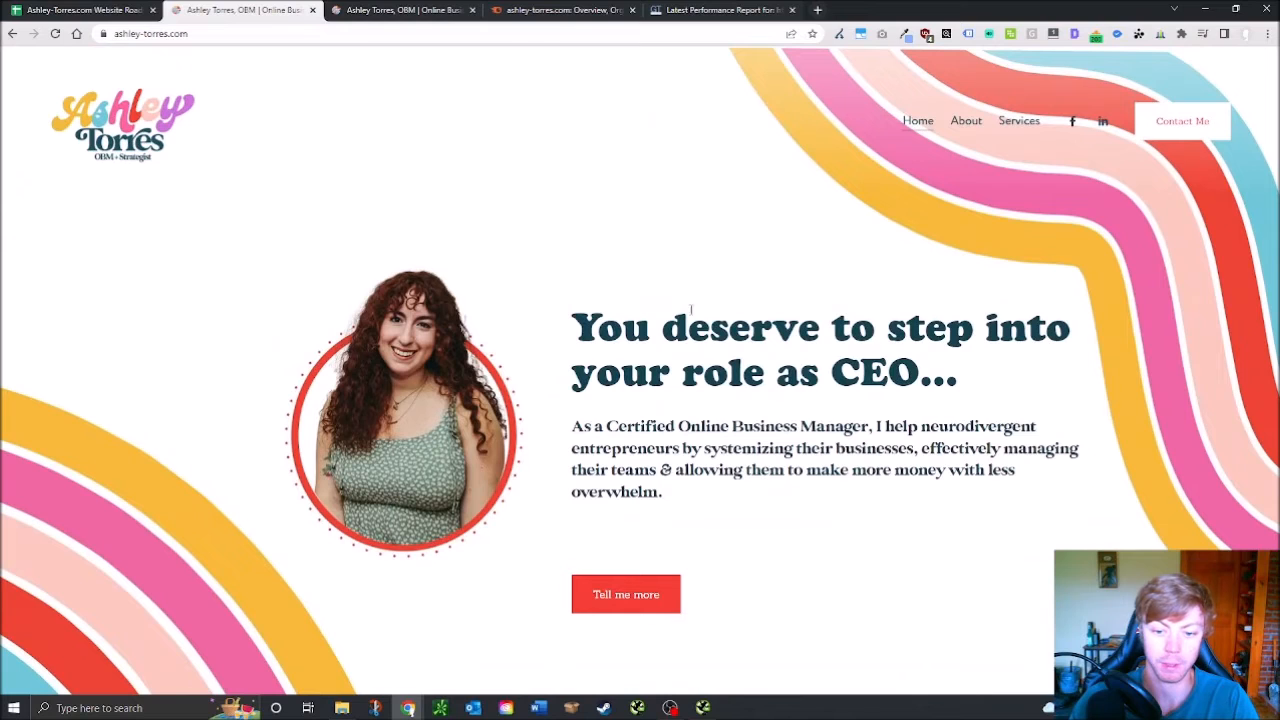
scroll(697, 514, "down", 2)
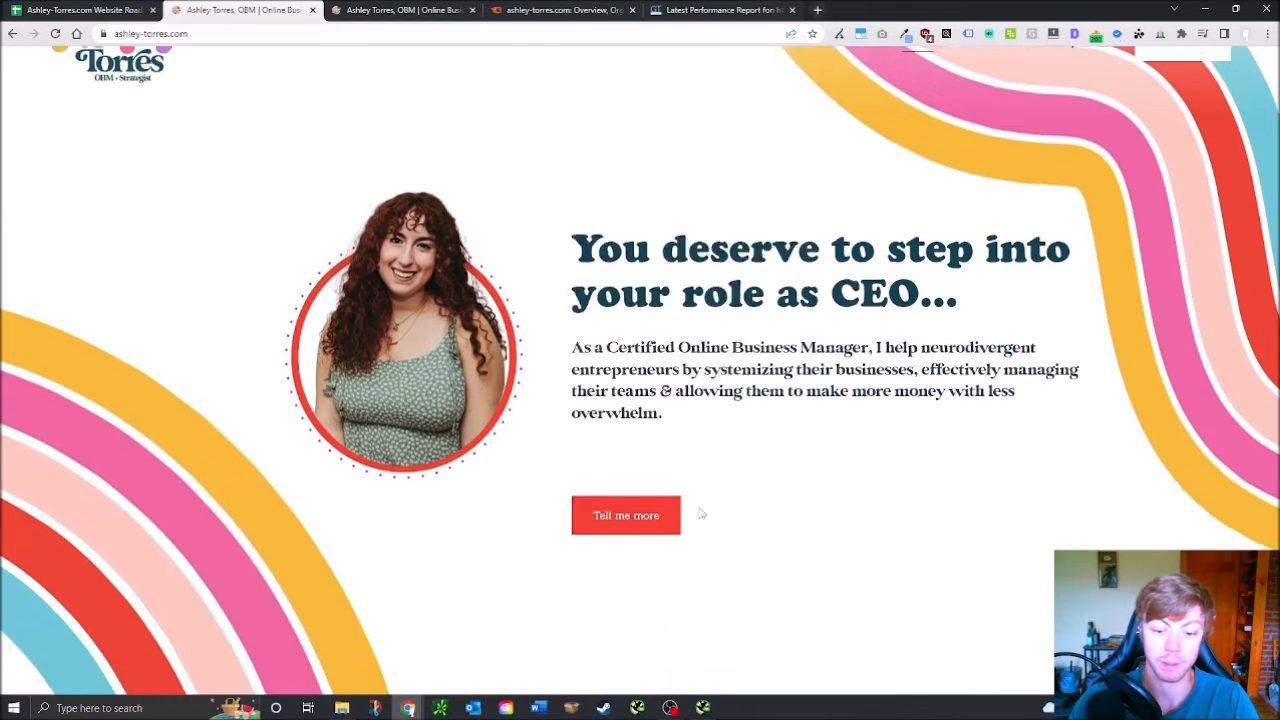
left_click(622, 392)
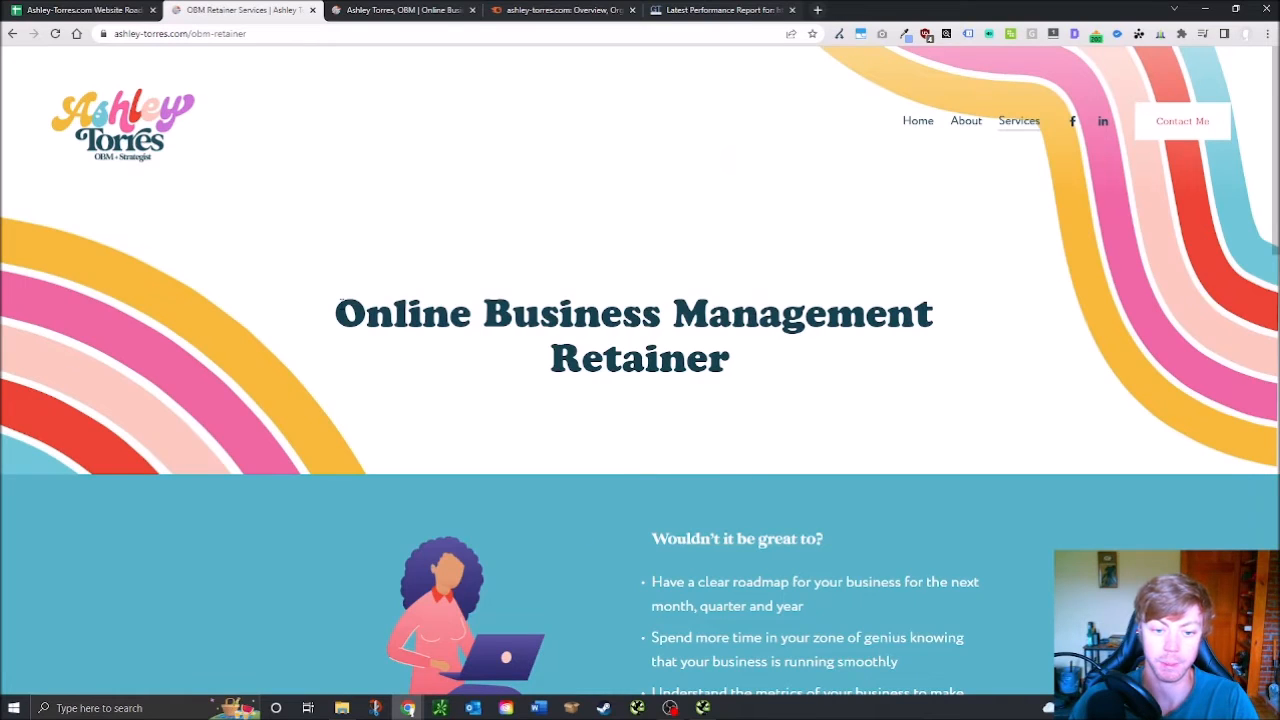
left_click_drag(338, 300, 769, 401)
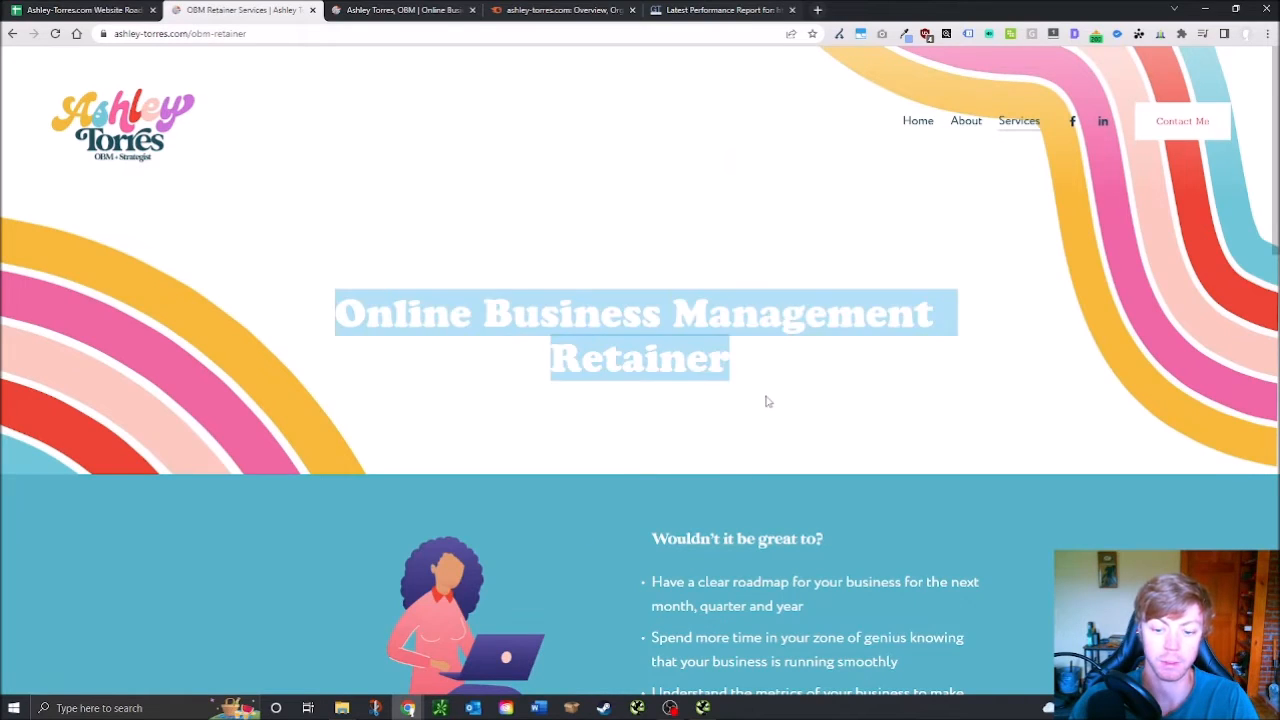
scroll(769, 401, "down", 2)
left_click(722, 487)
scroll(722, 491, "down", 4)
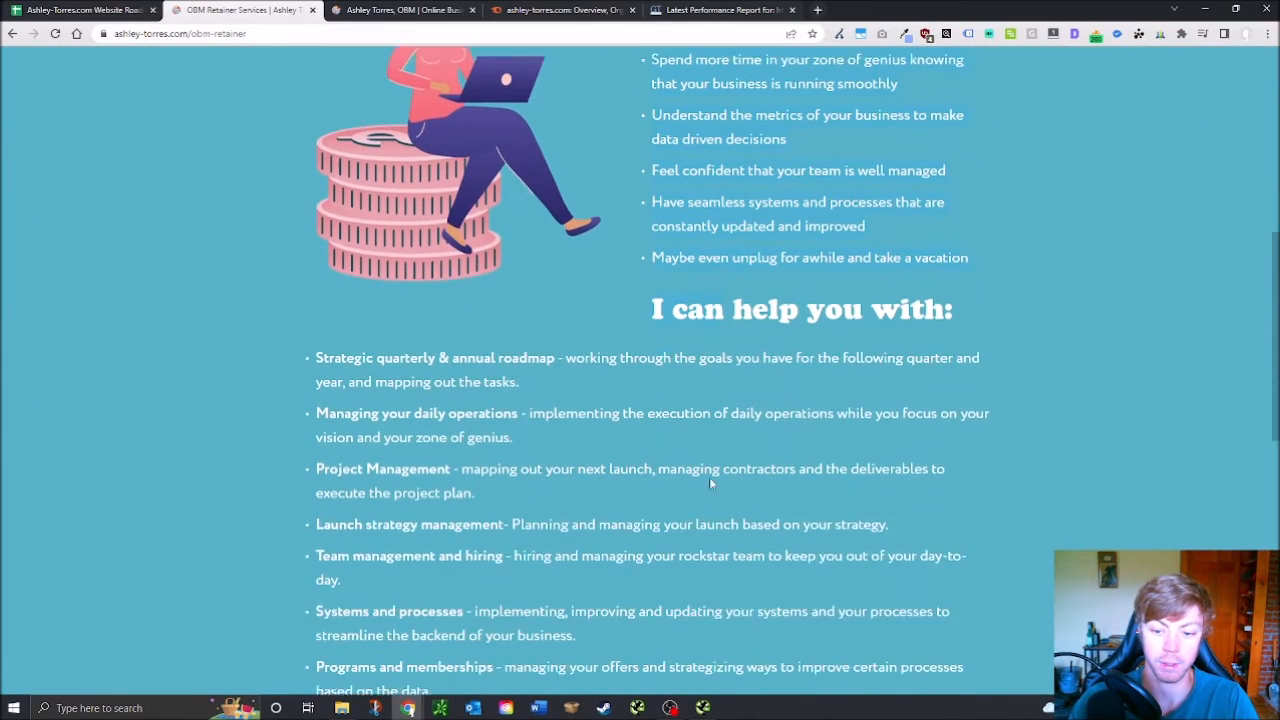
scroll(680, 486, "down", 5)
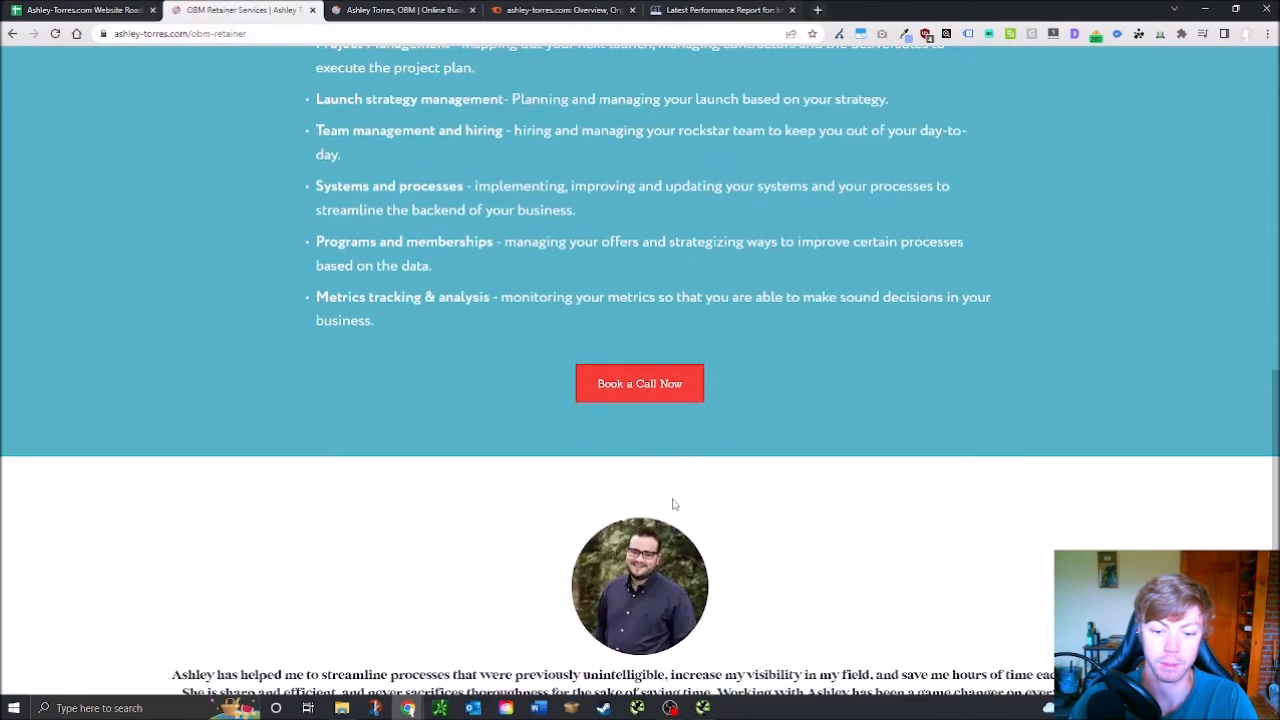
scroll(757, 412, "down", 2)
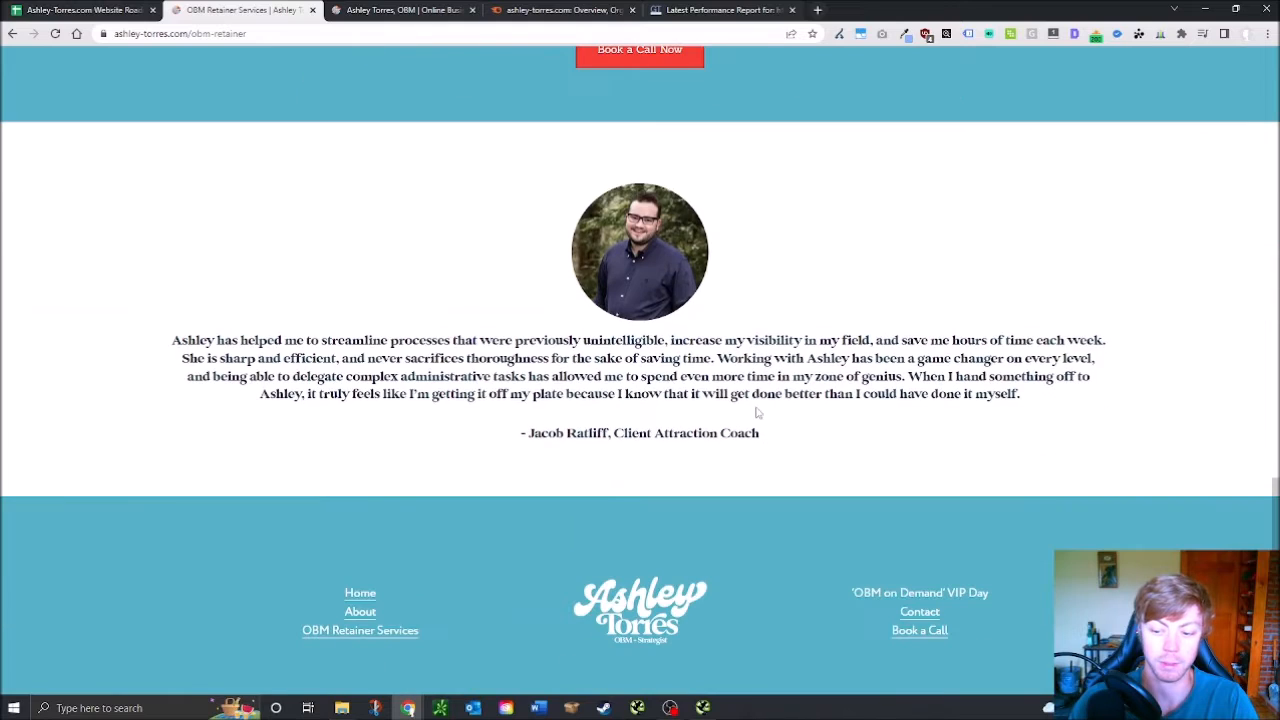
scroll(600, 450, "down", 1)
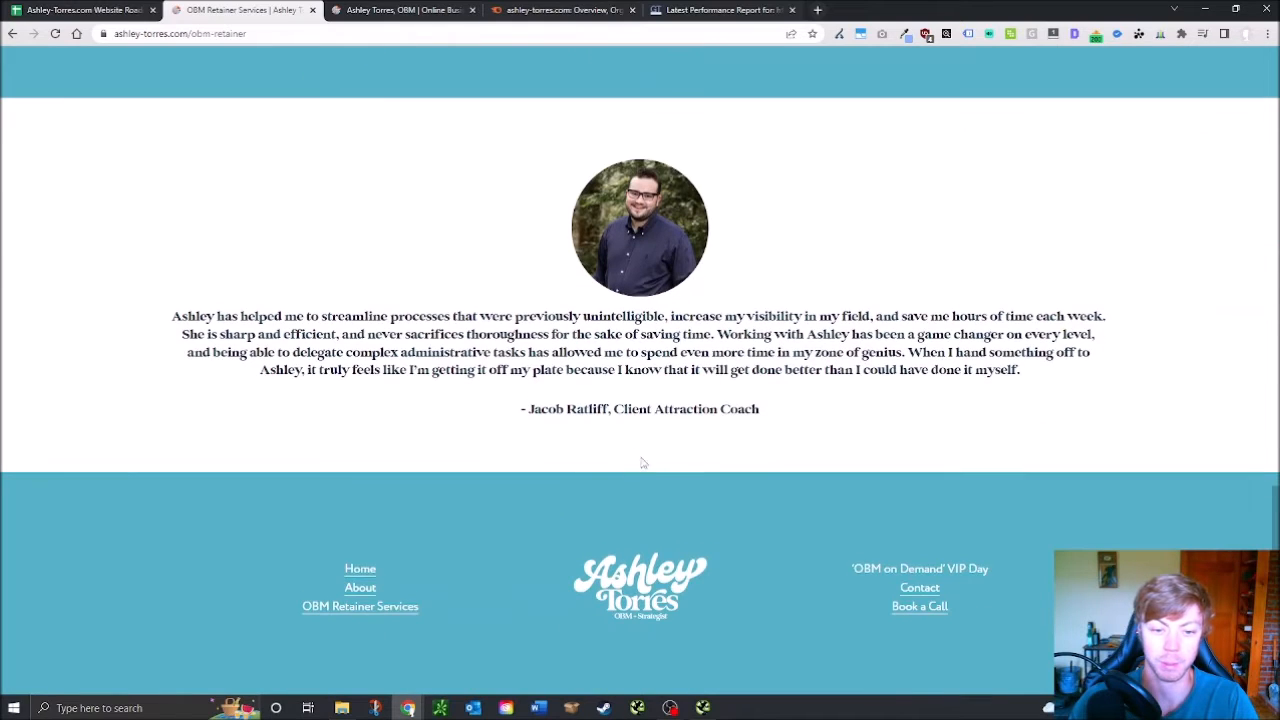
scroll(751, 485, "up", 8)
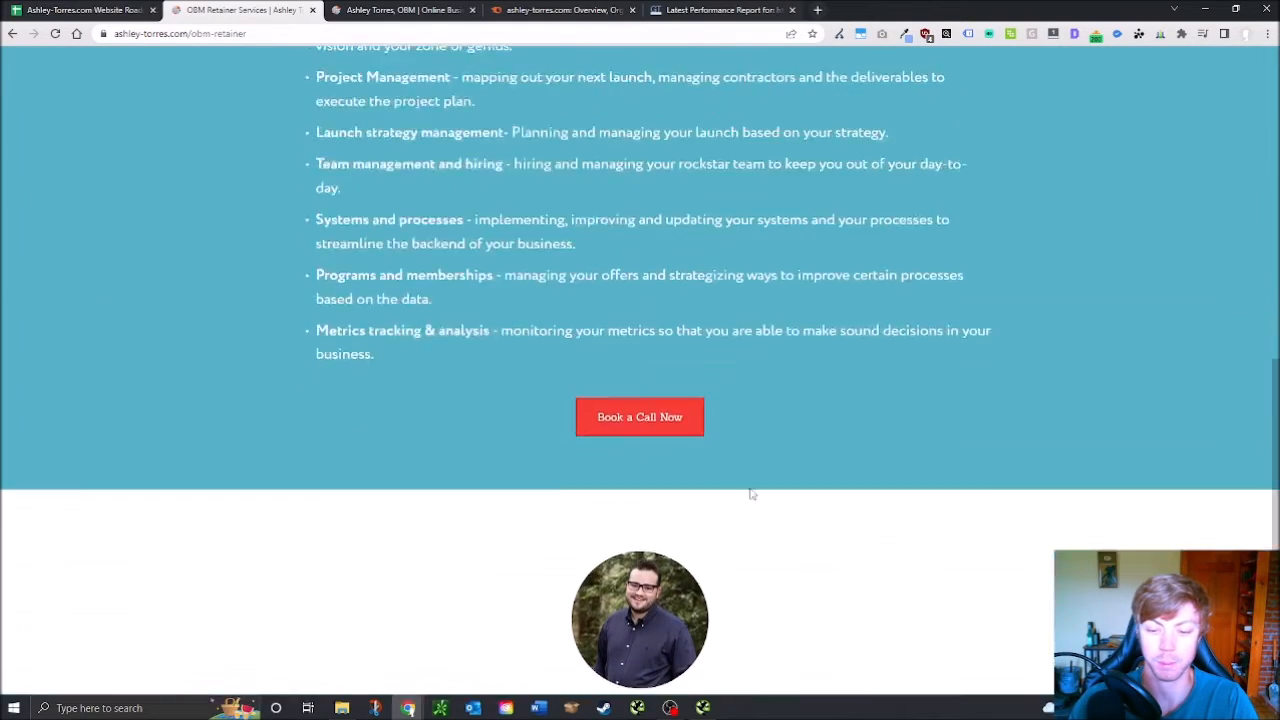
scroll(751, 480, "up", 4)
left_click(917, 128)
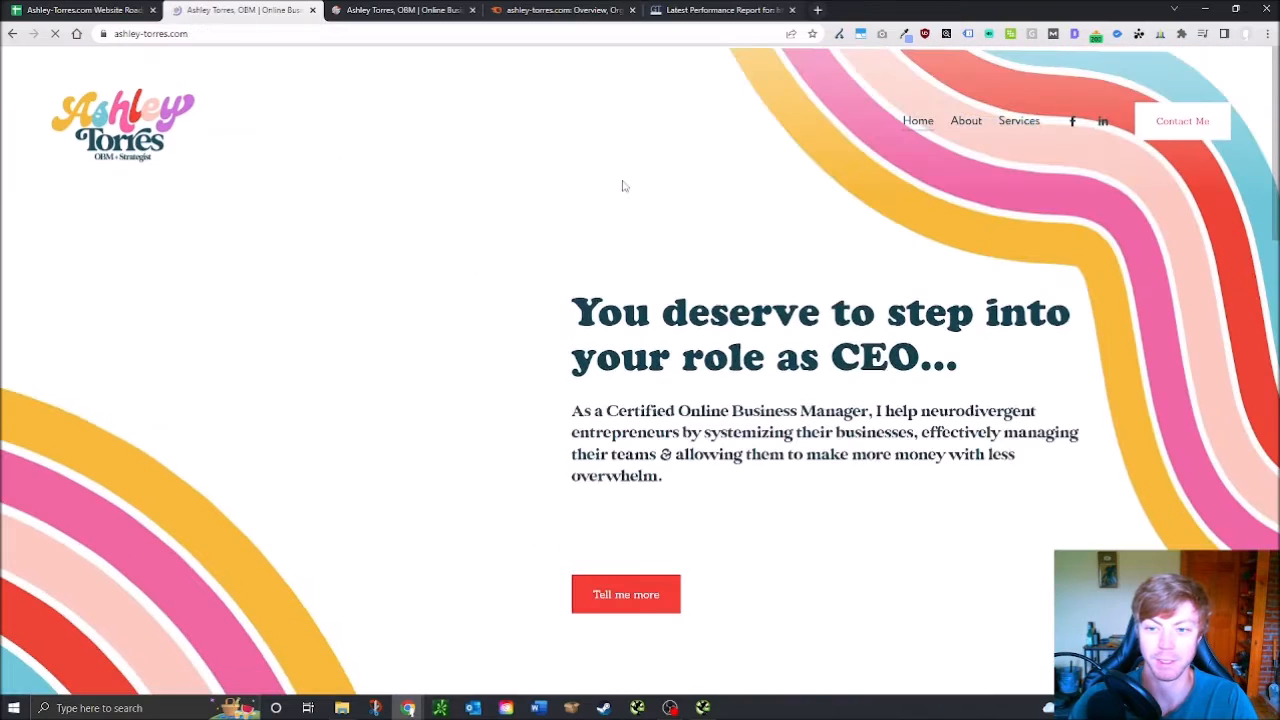
scroll(600, 430, "down", 4)
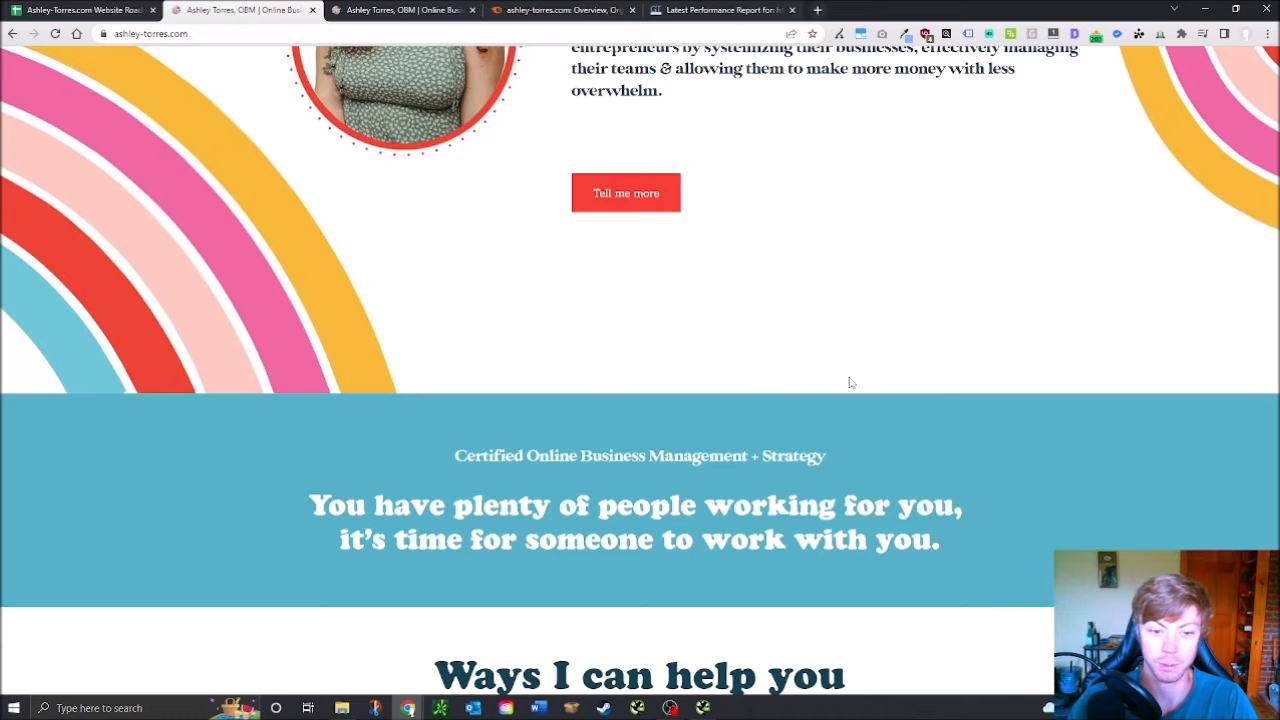
scroll(850, 405, "up", 4)
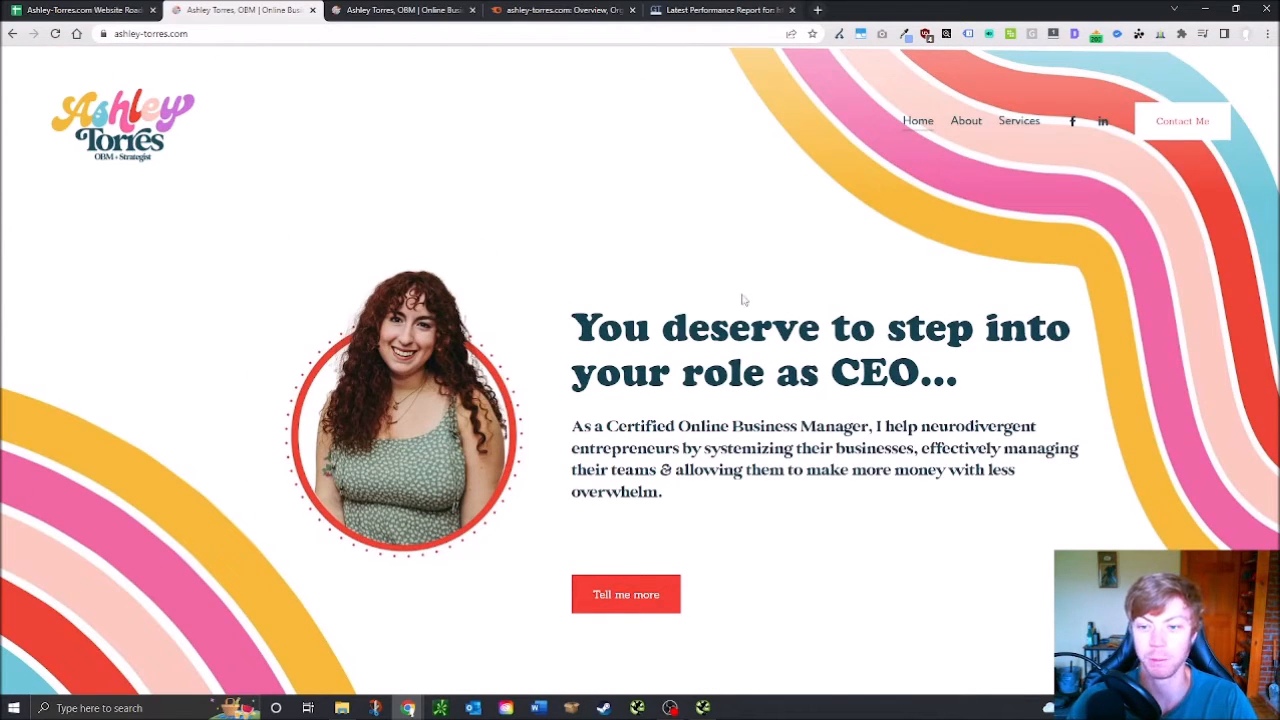
scroll(765, 279, "down", 3)
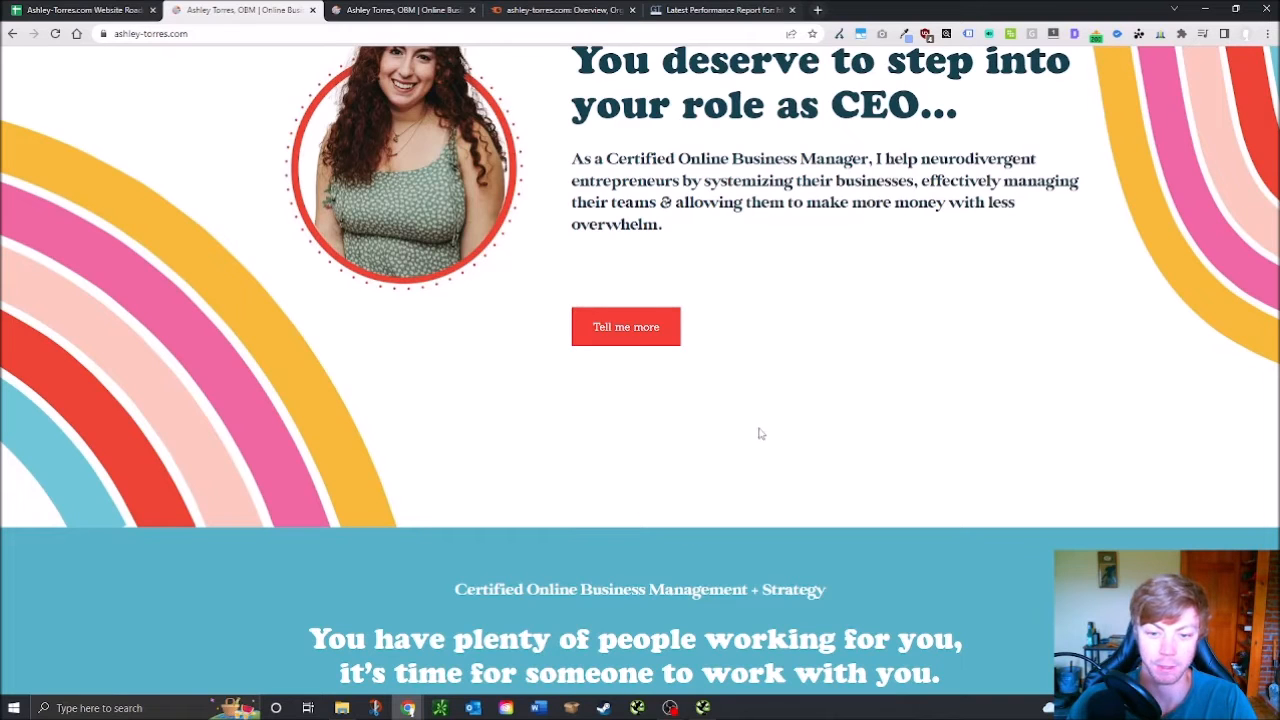
scroll(989, 417, "up", 3)
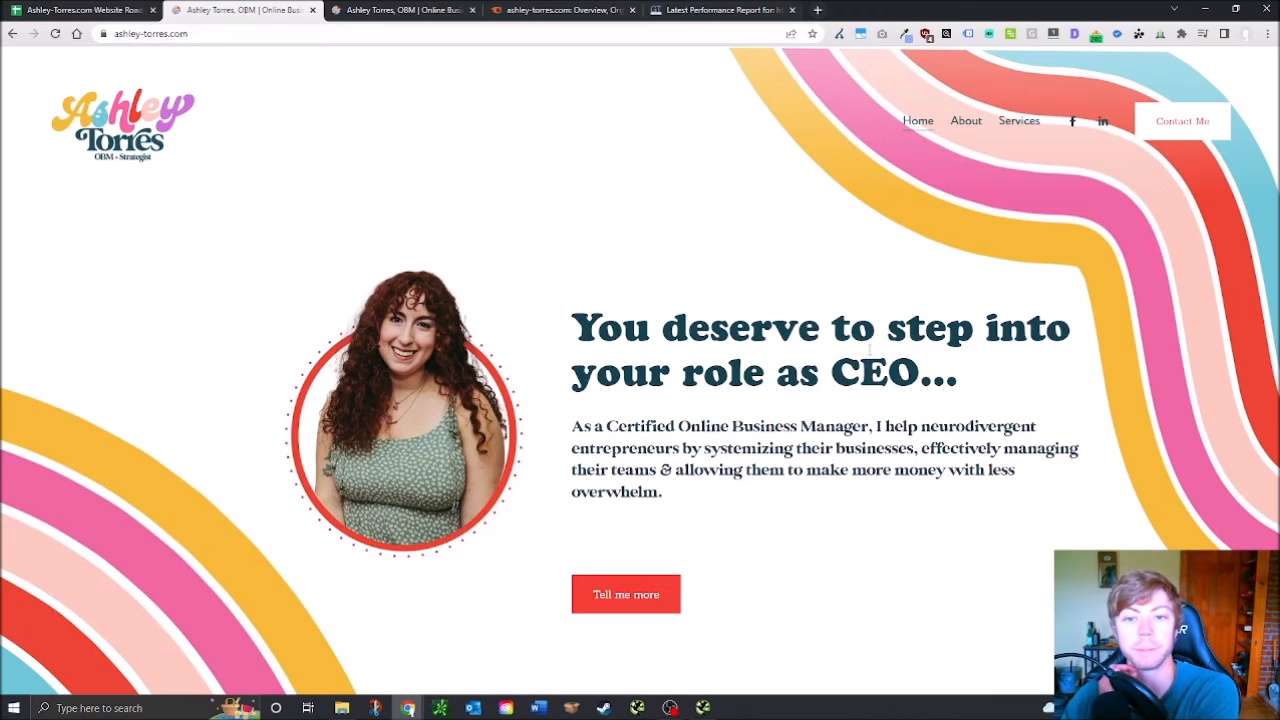
Enter x in D241 and D242 to pass Videos on Site and Videos Include Opt-ins
left_click(85, 9)
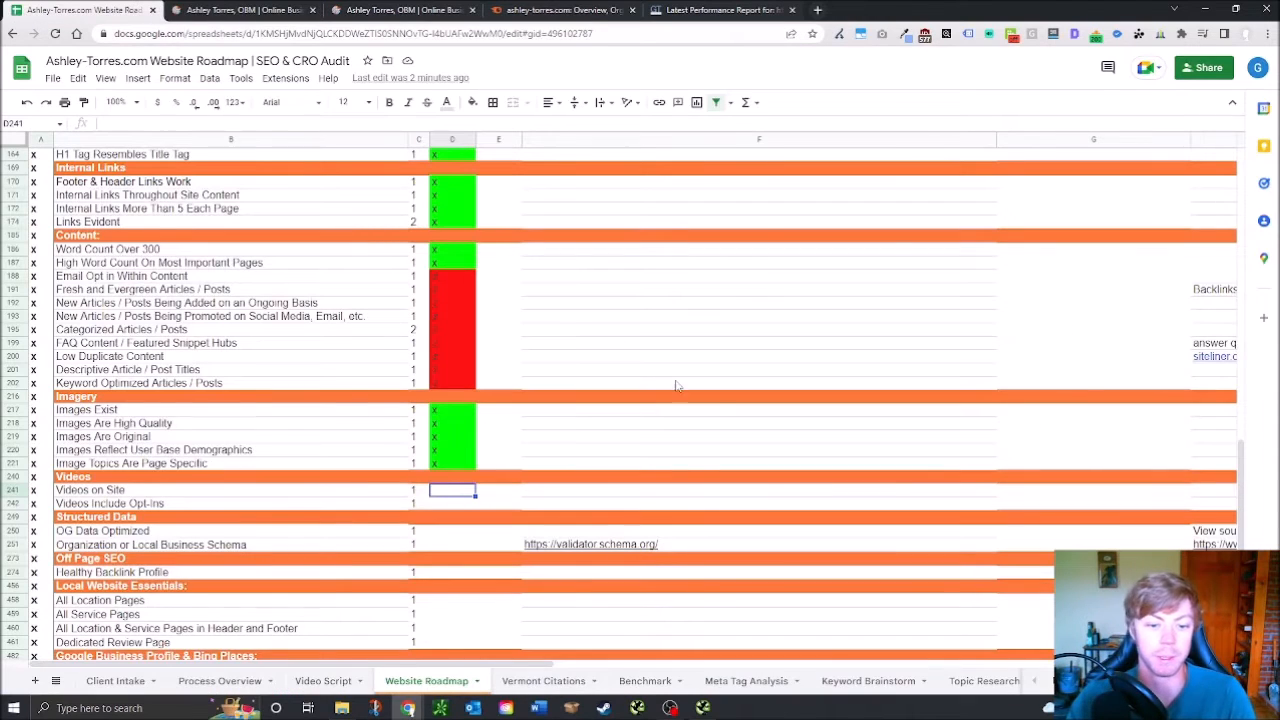
left_click(455, 505)
type("o")
left_click(456, 491)
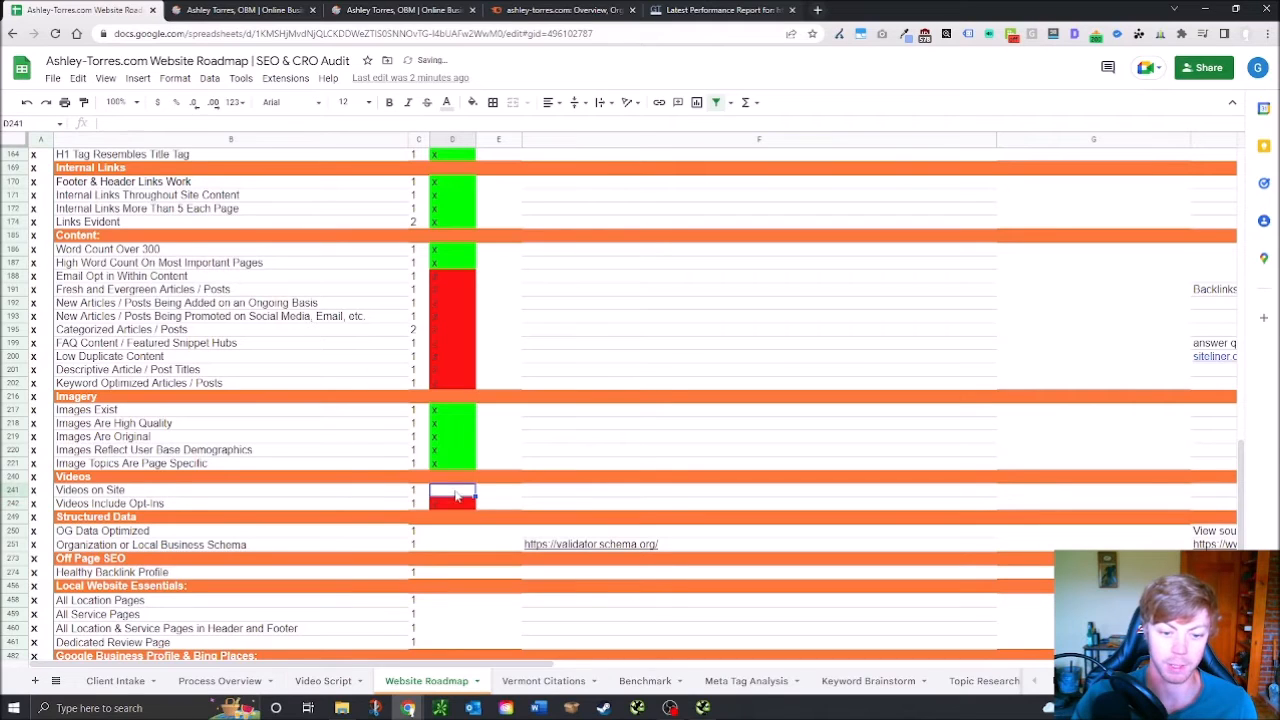
left_click(455, 506)
type("x")
left_click(454, 492)
type("x")
left_click(462, 532)
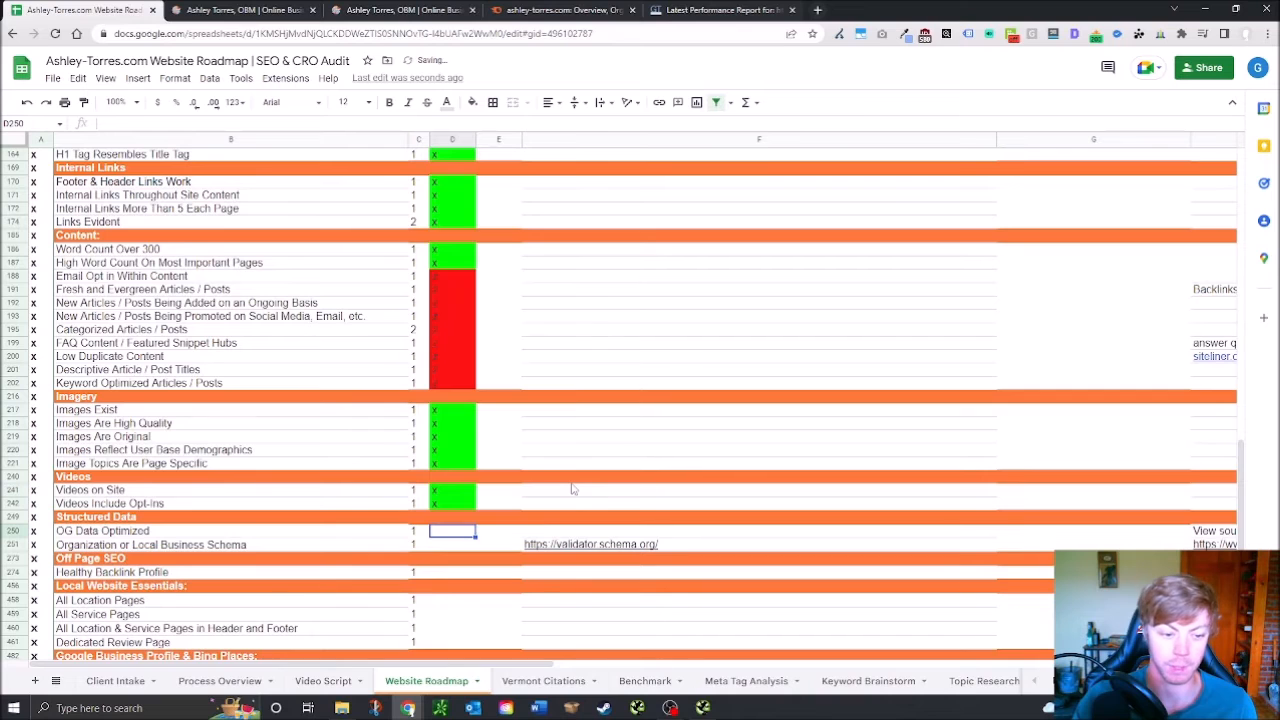
left_click(235, 10)
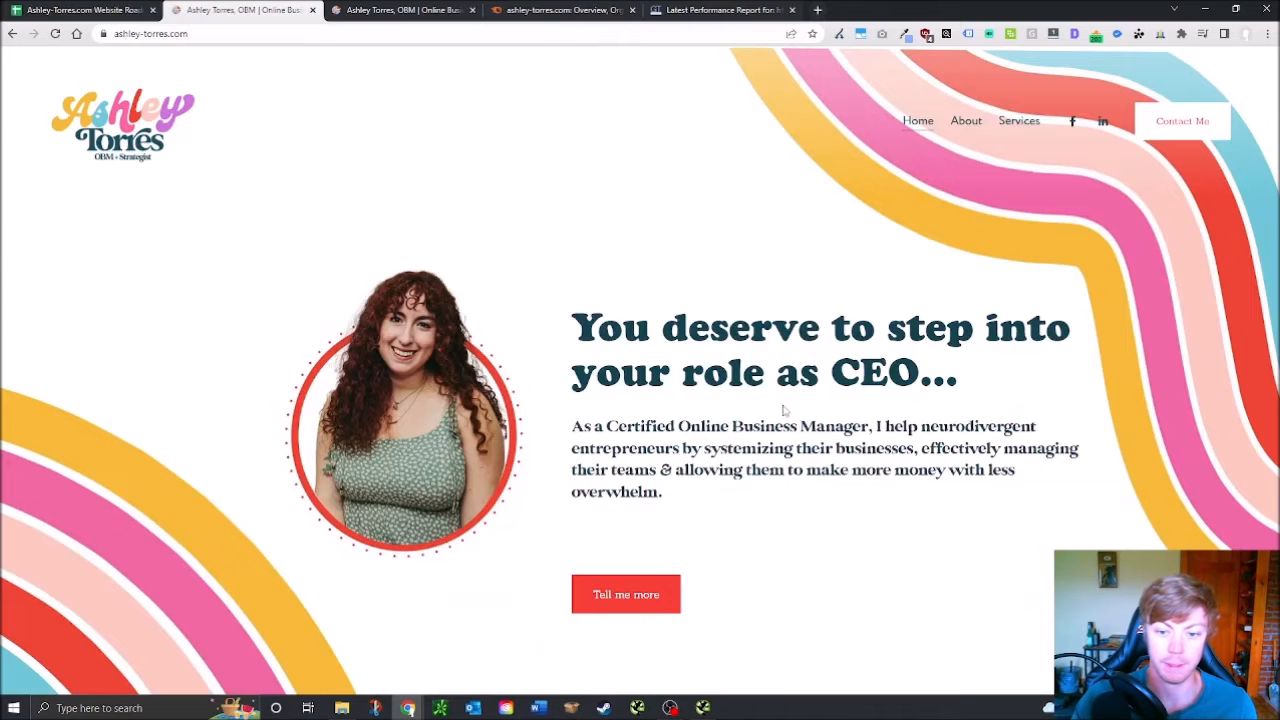
Scroll the audit to the Structured Data rows and select the schema validator link in F251
scroll(790, 507, "down", 4)
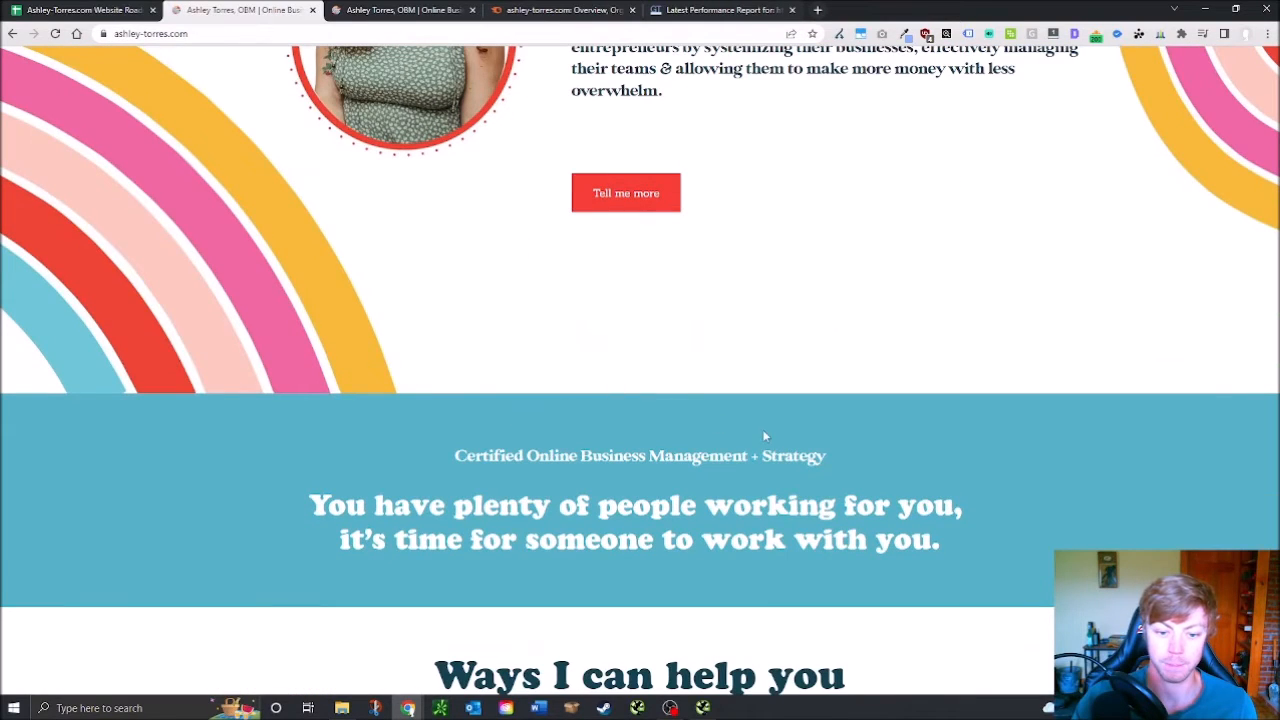
scroll(750, 445, "down", 3)
scroll(706, 509, "up", 6)
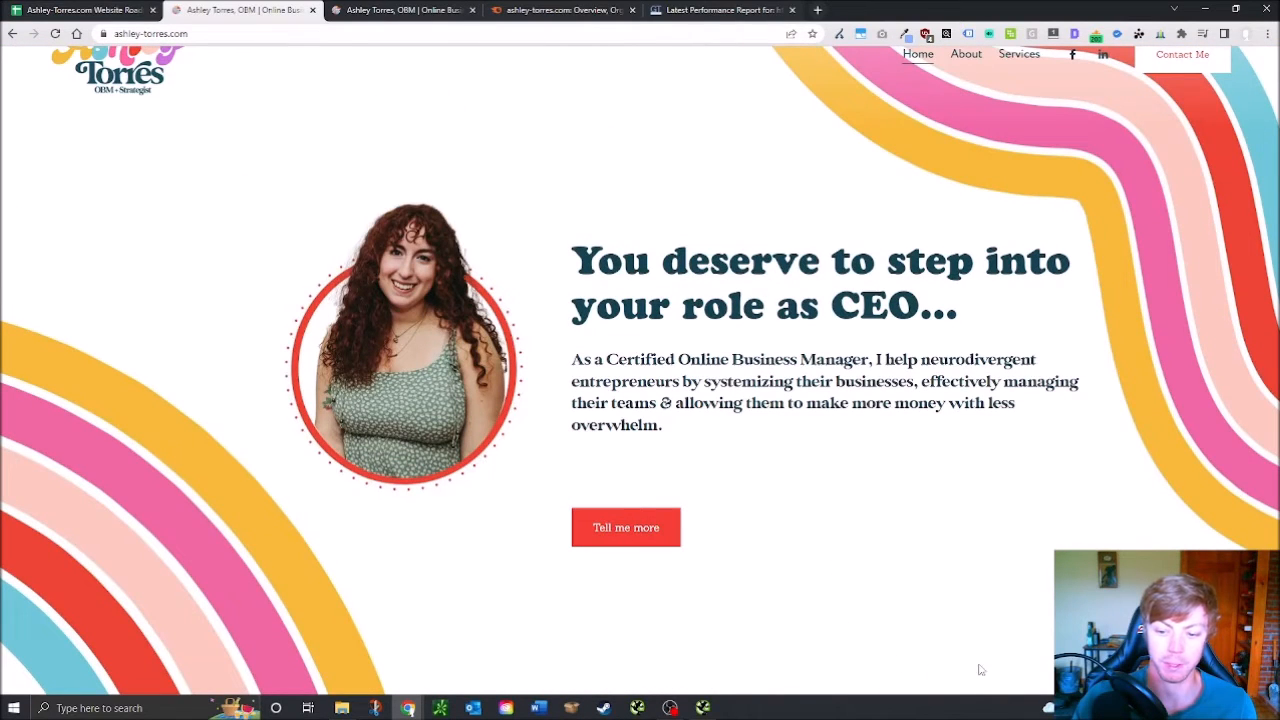
scroll(900, 563, "down", 2)
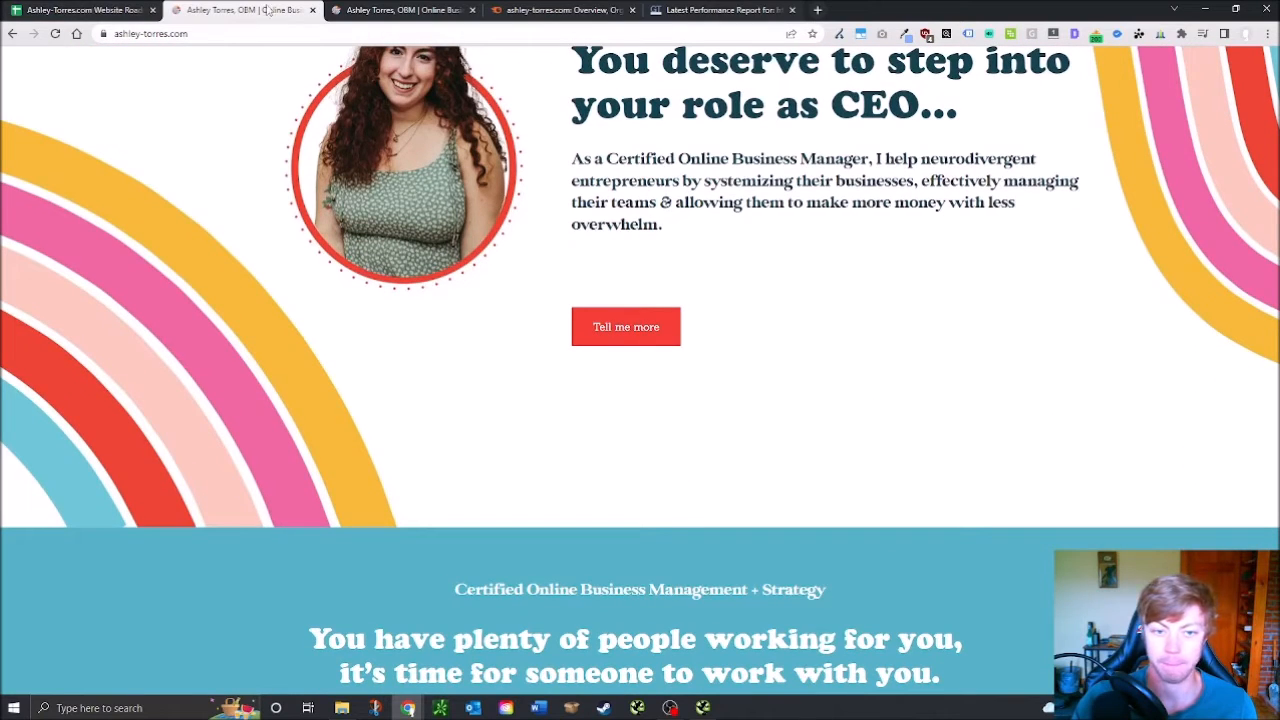
left_click(80, 9)
scroll(290, 537, "down", 2)
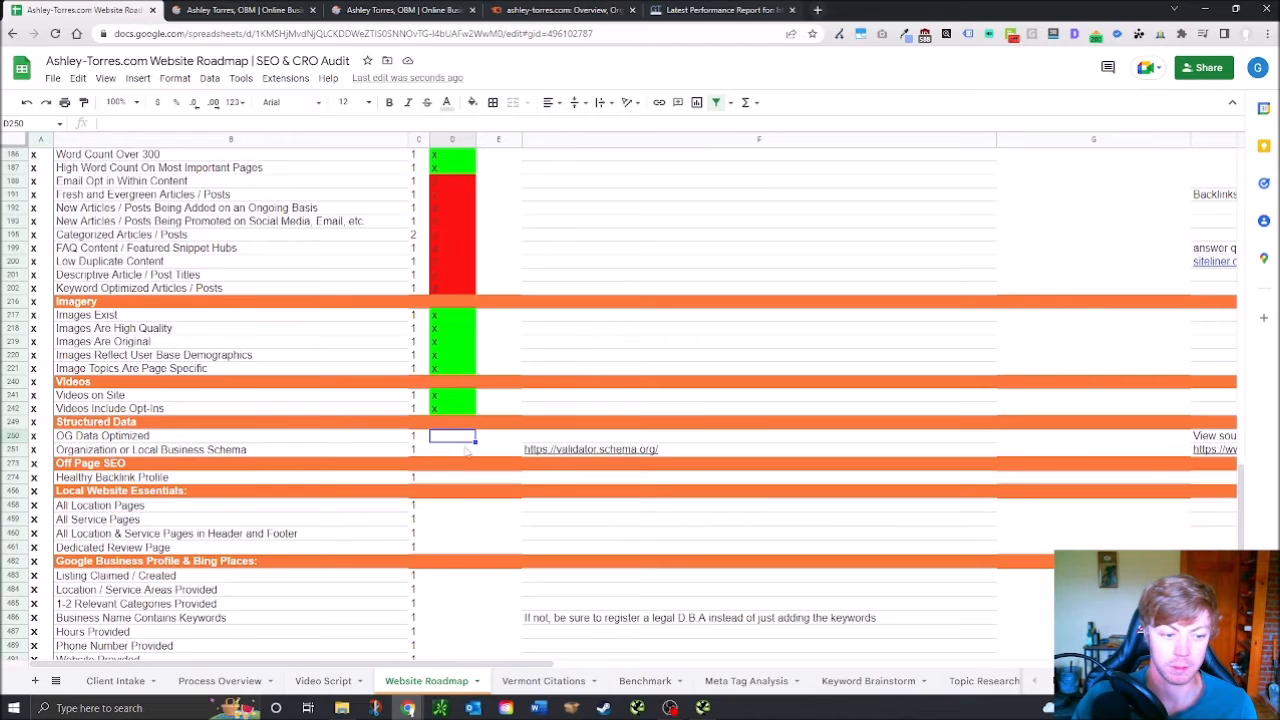
left_click(497, 9)
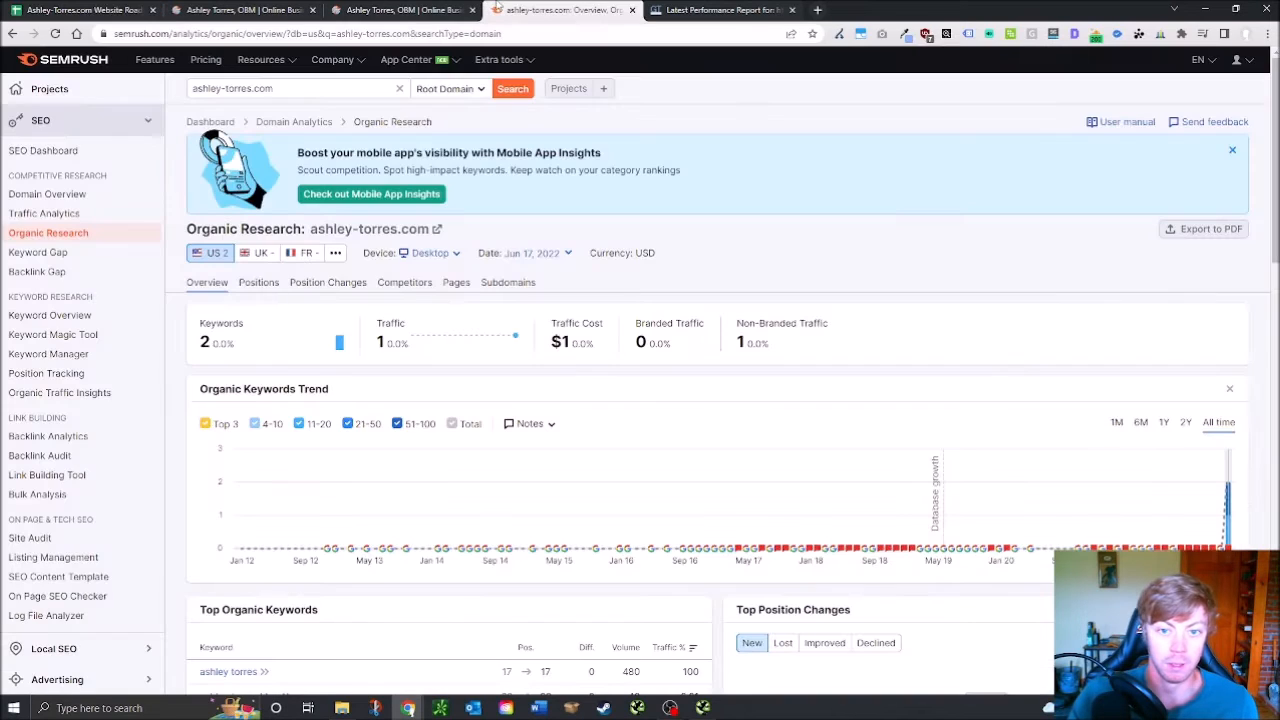
left_click(90, 10)
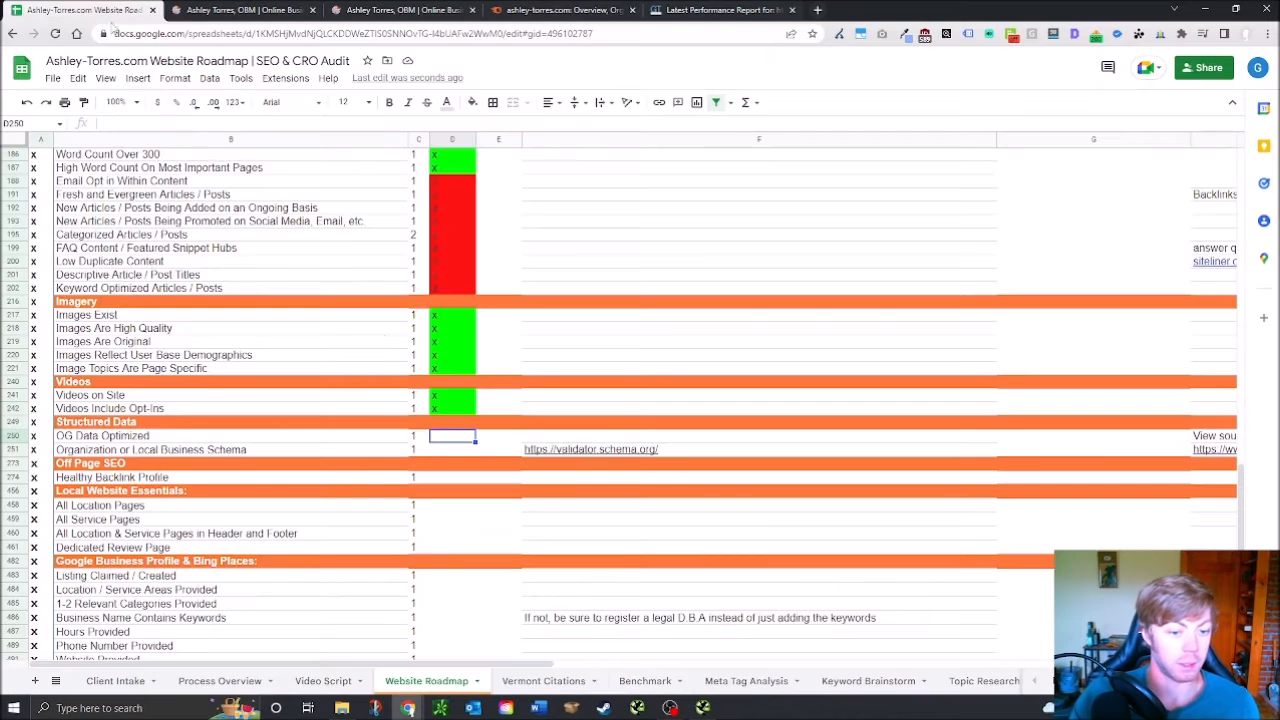
left_click(610, 451)
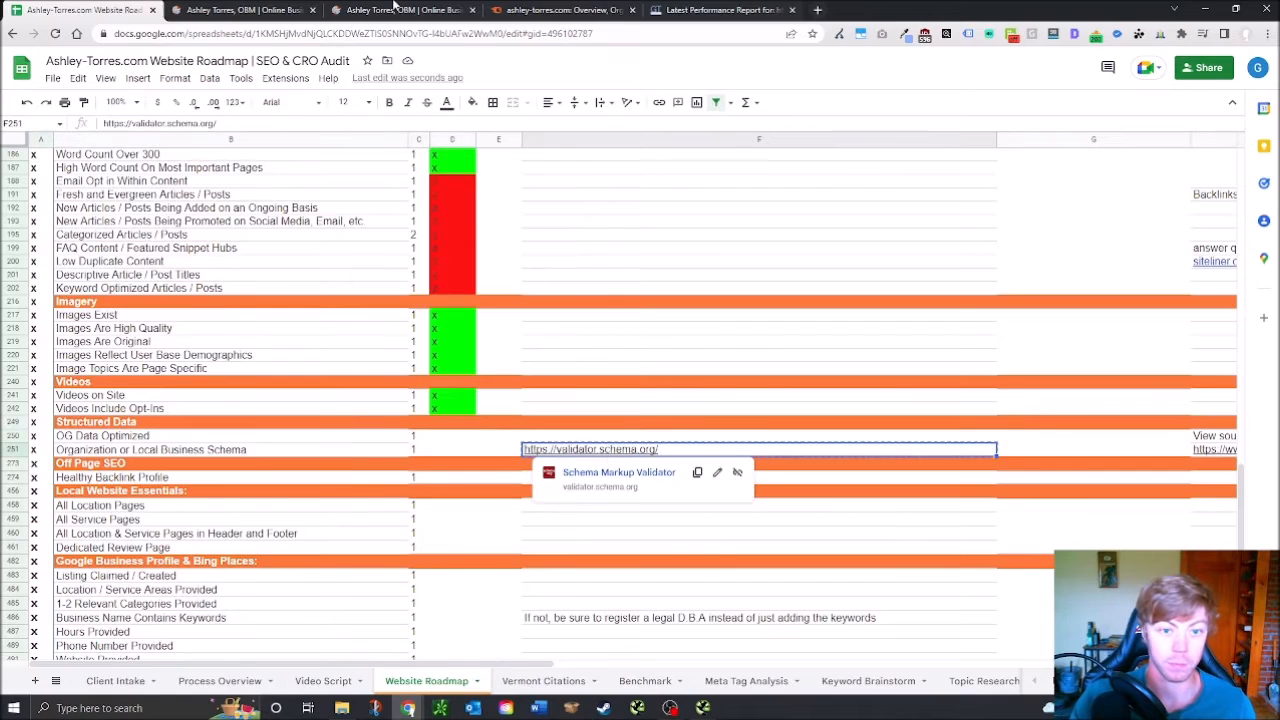
left_click(815, 9)
type("https://validator.schema.org/")
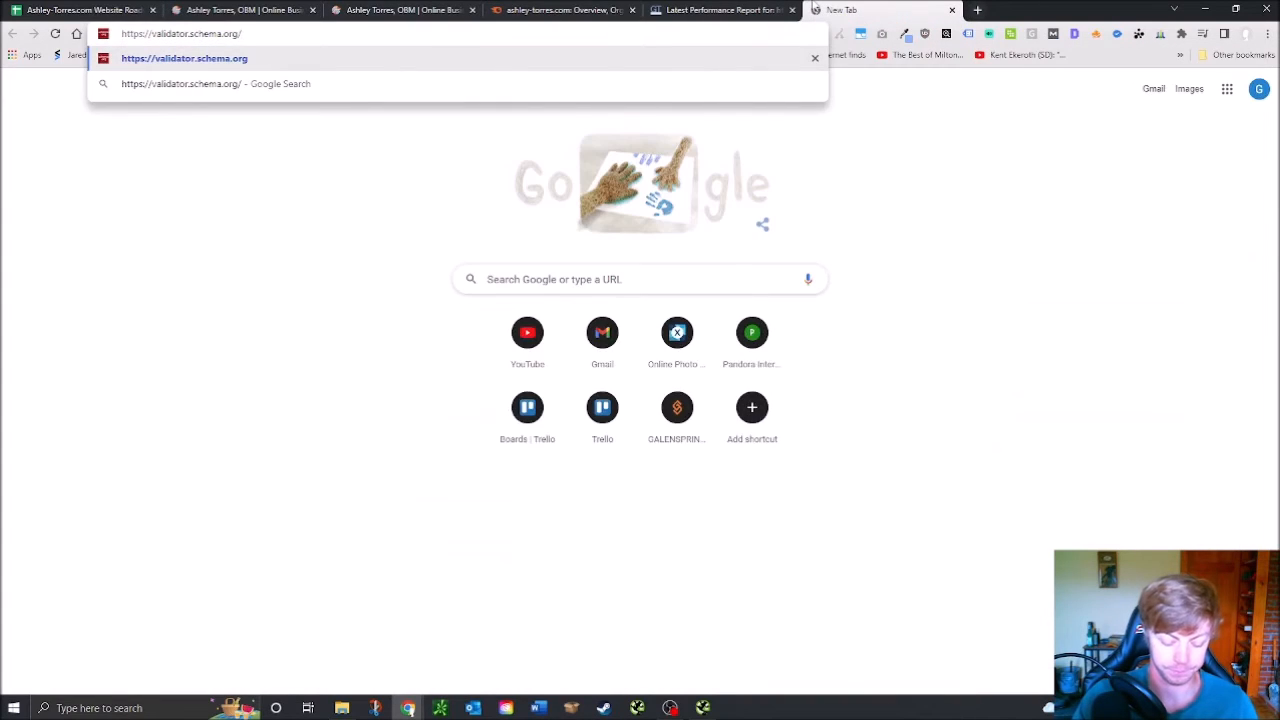
key("Return")
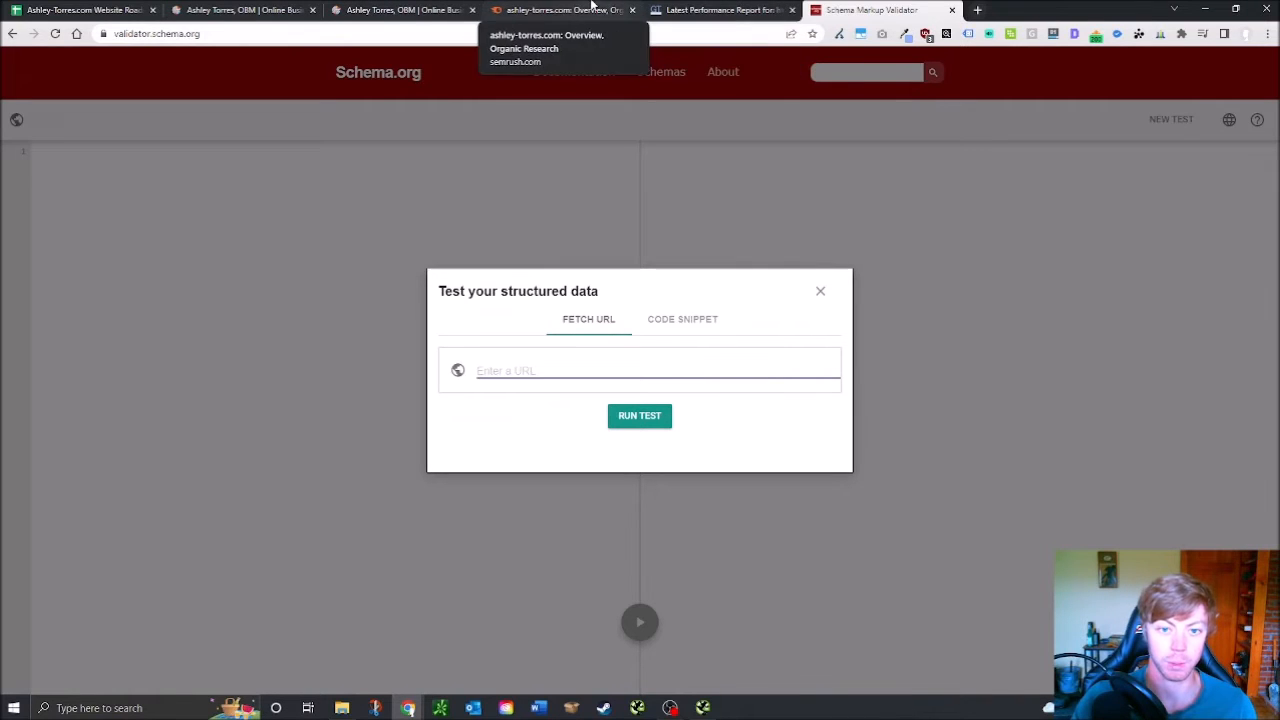
left_click(415, 10)
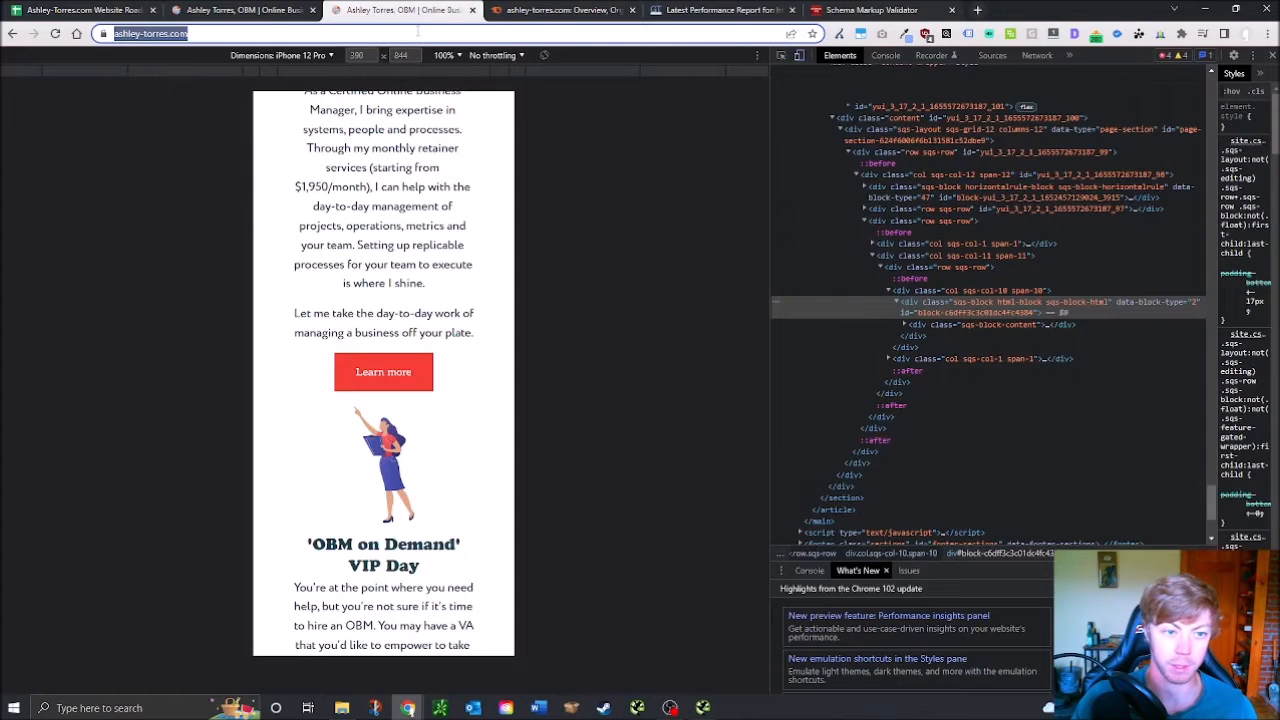
left_click(865, 10)
type("https://www.ashley-torres.com/")
left_click(640, 416)
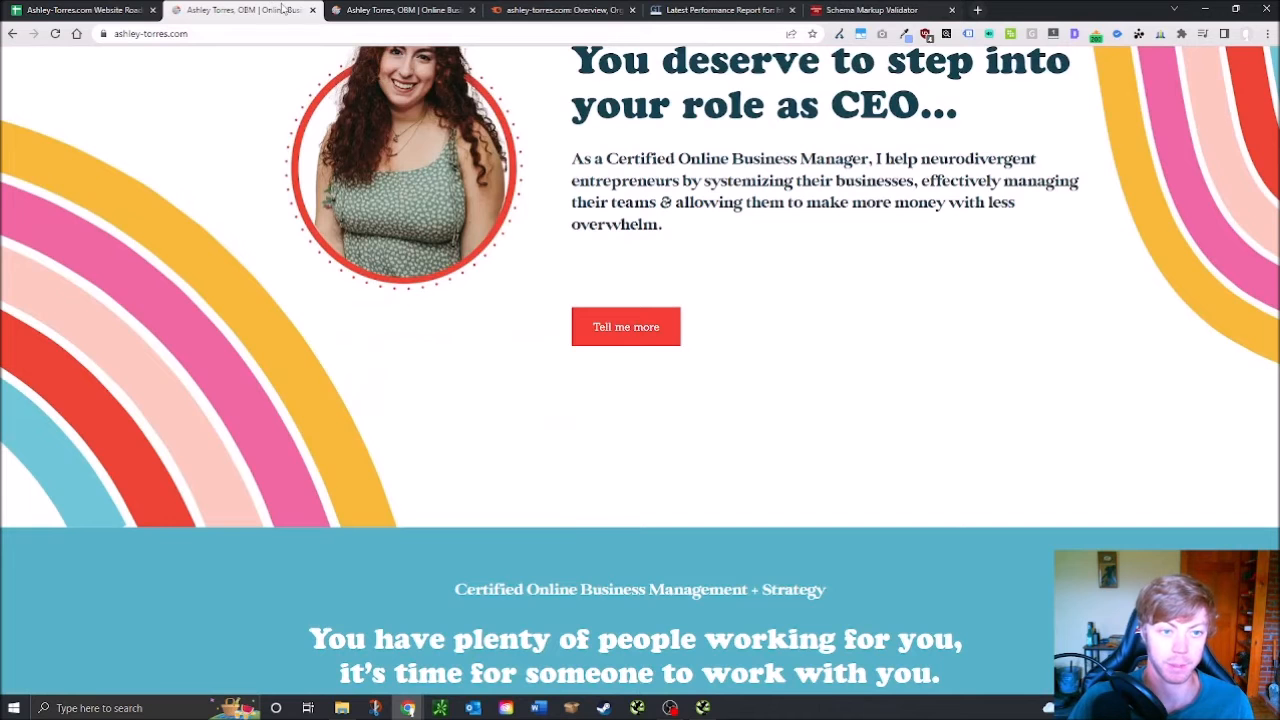
Return to the audit sheet and select the schema check cell D251
left_click(255, 9)
left_click(86, 8)
left_click(462, 452)
left_click(453, 433)
left_click(467, 452)
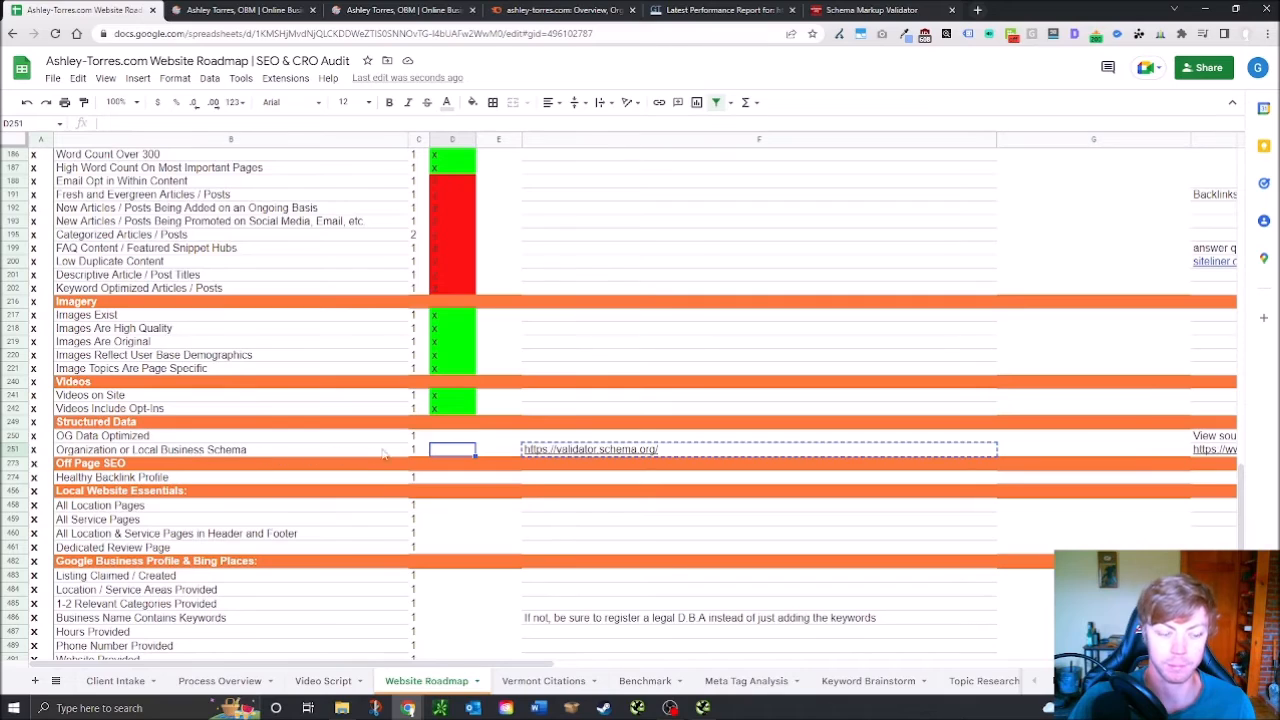
Enter x in D251 so Organization or Local Business Schema passes in green, then check the OG Data note in H250
type("x")
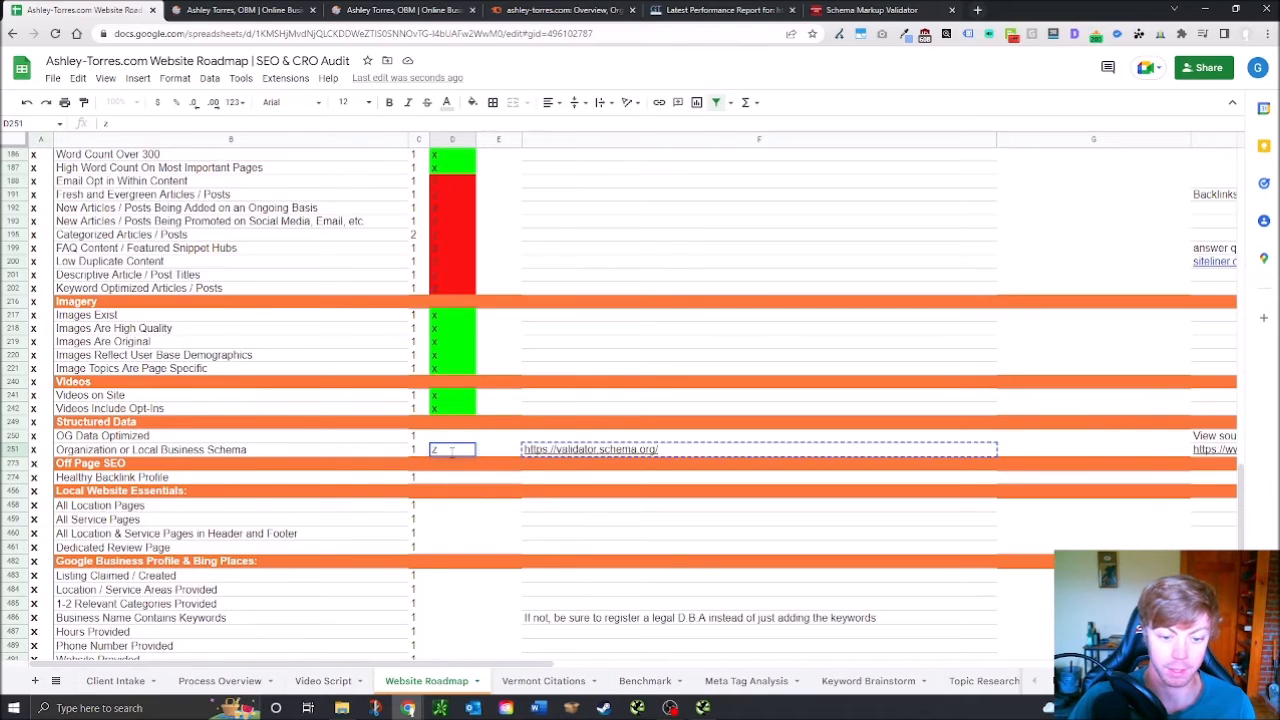
left_click(450, 440)
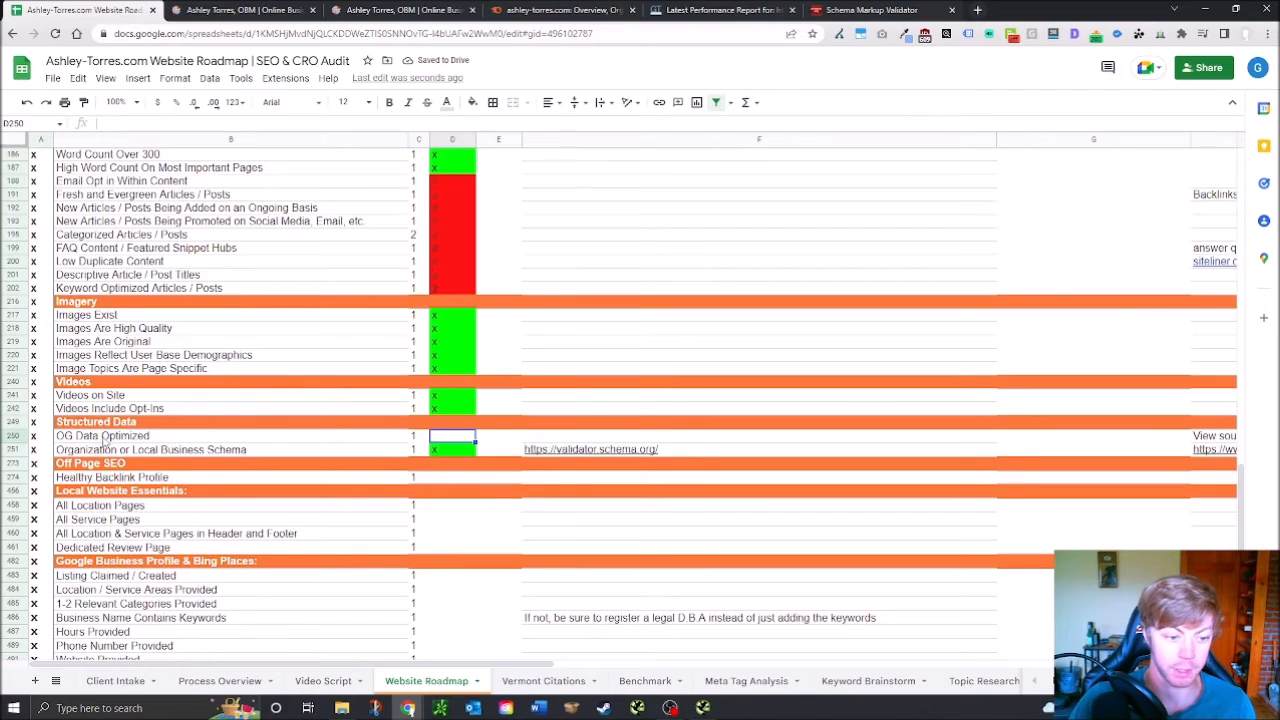
left_click(1212, 436)
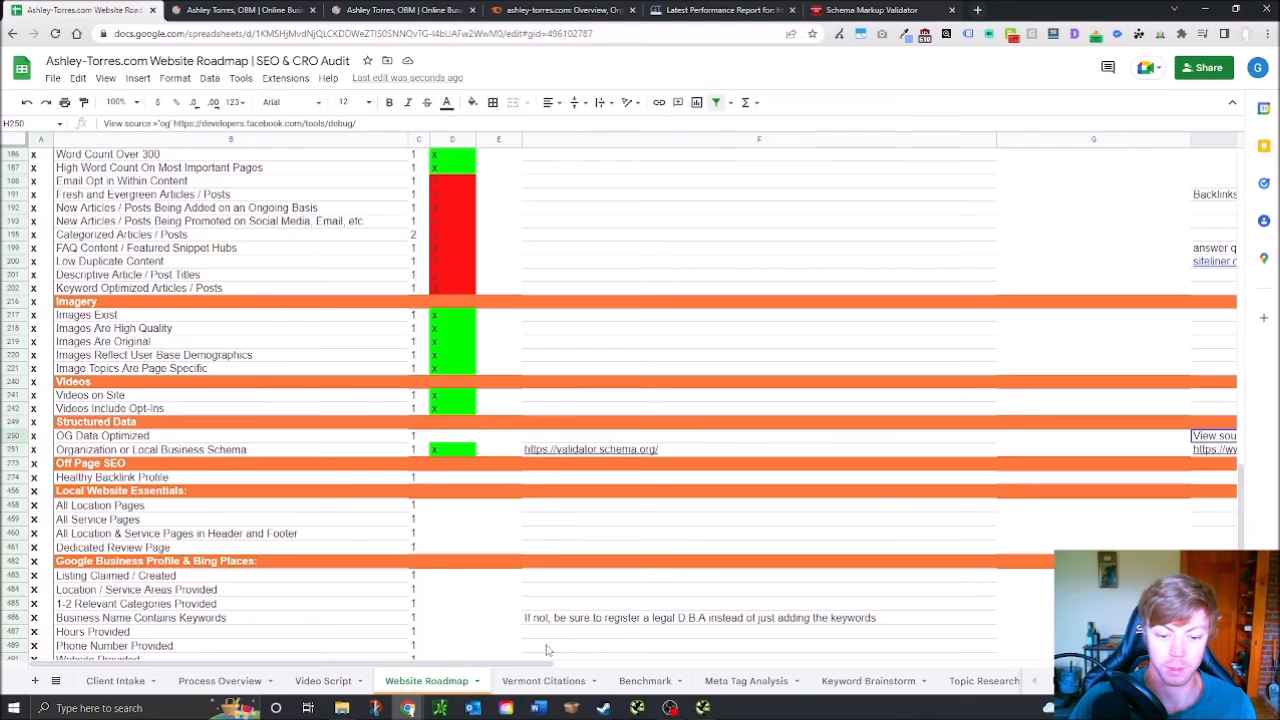
left_click(865, 10)
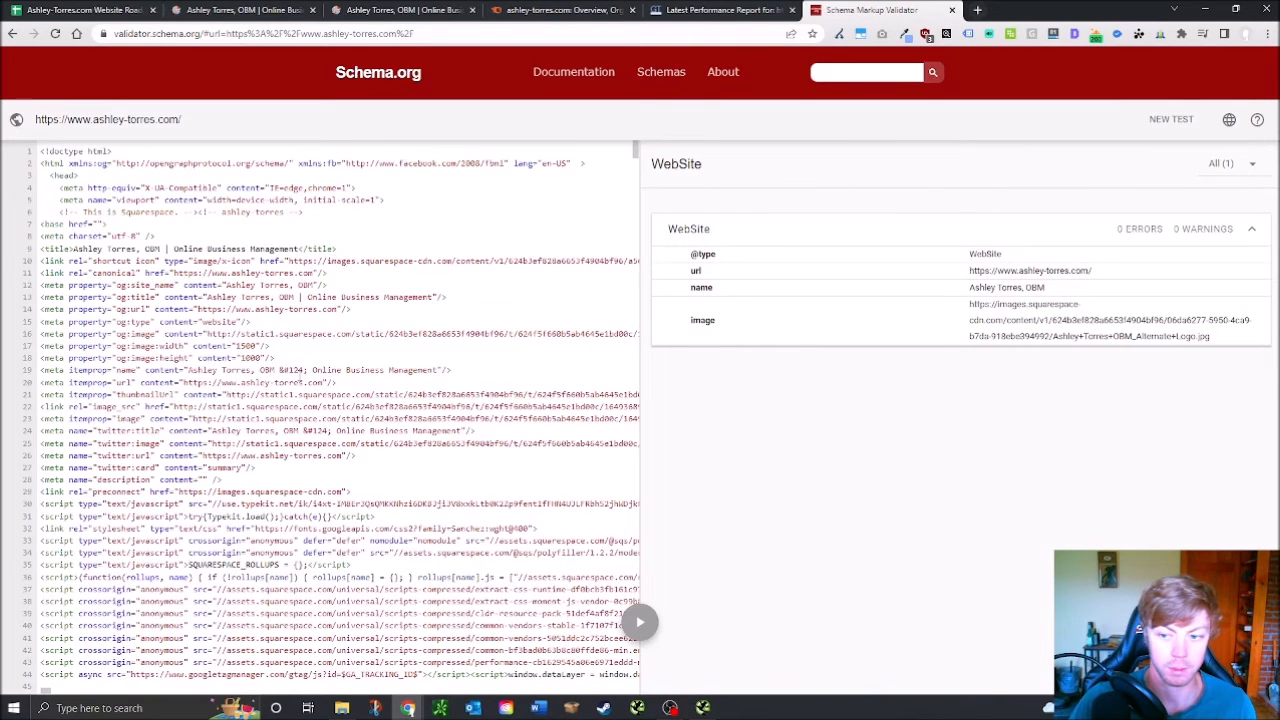
Check the og meta tags in the page source, then open the Sharing Debugger link from the H250 note
left_click_drag(100, 284, 361, 365)
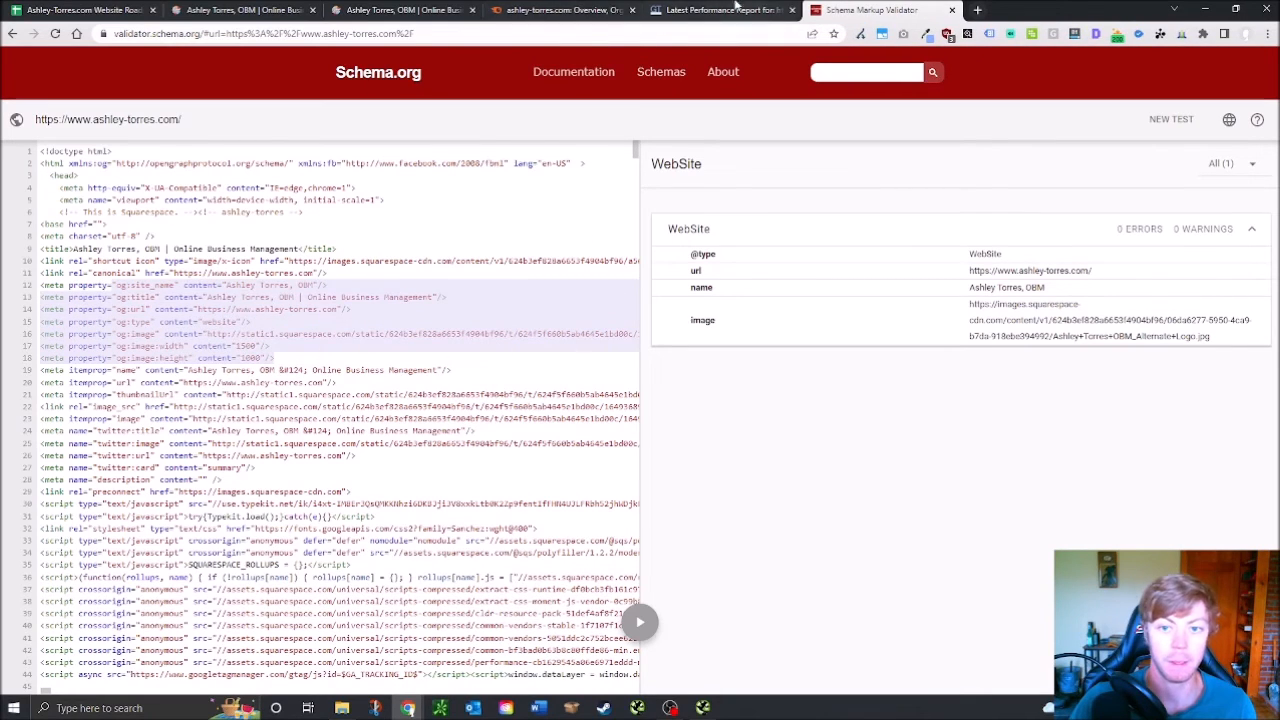
left_click(229, 9)
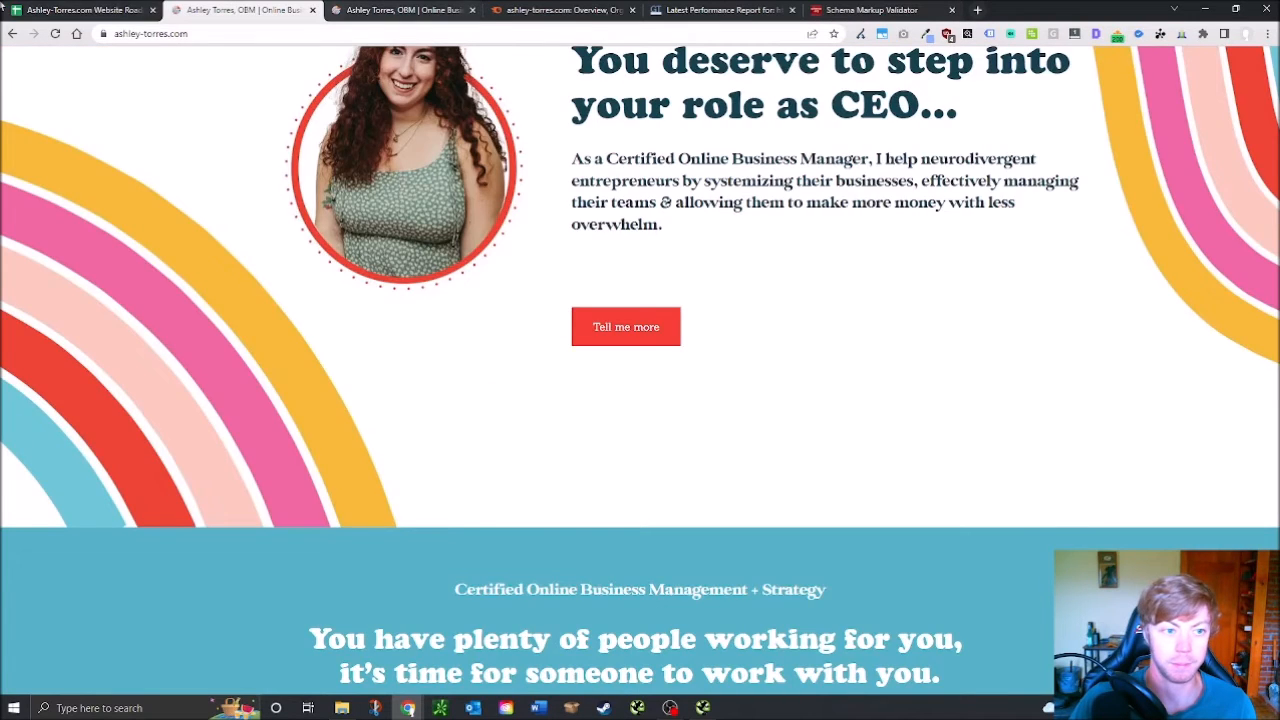
left_click(80, 10)
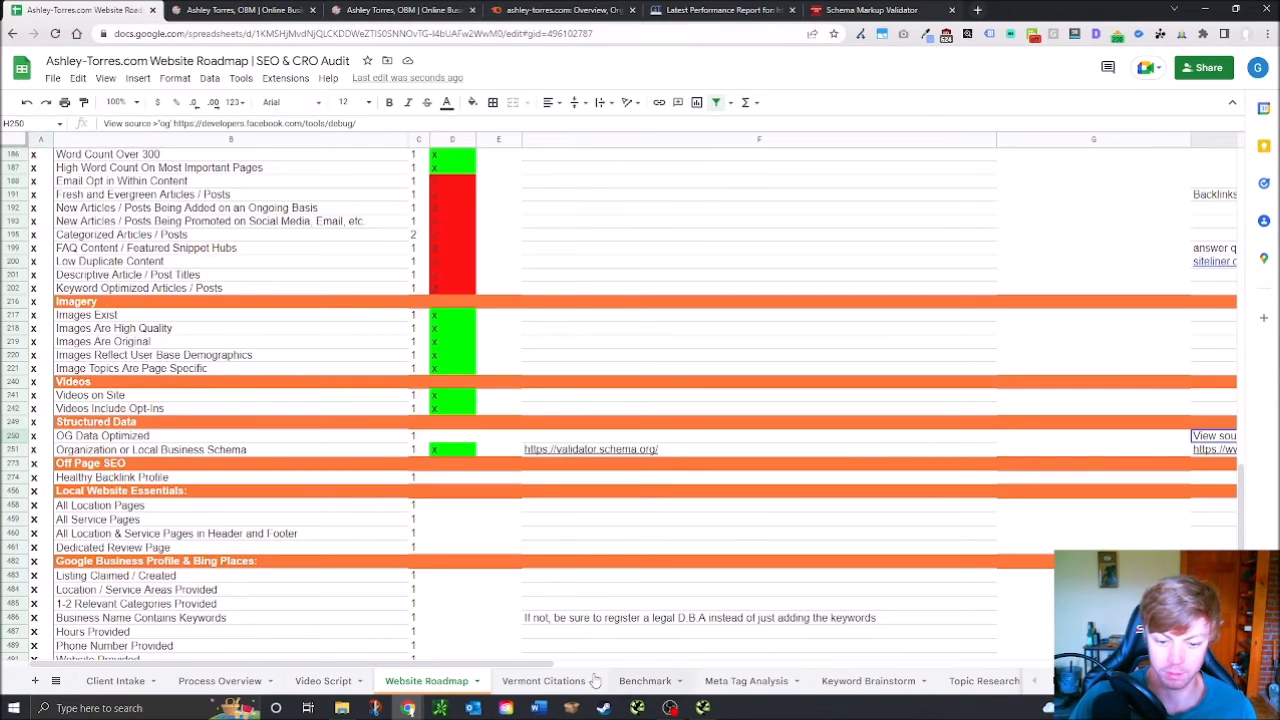
left_click_drag(526, 670, 812, 687)
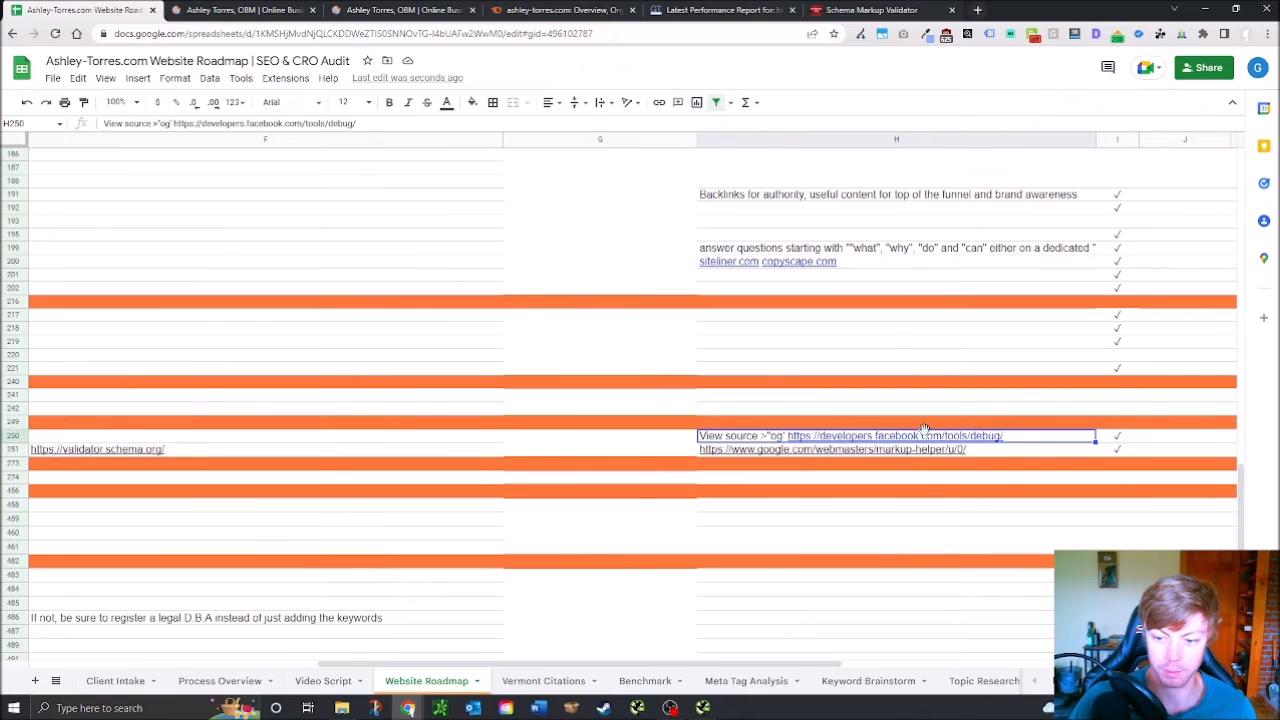
mouse_move(930, 437)
left_click(837, 460)
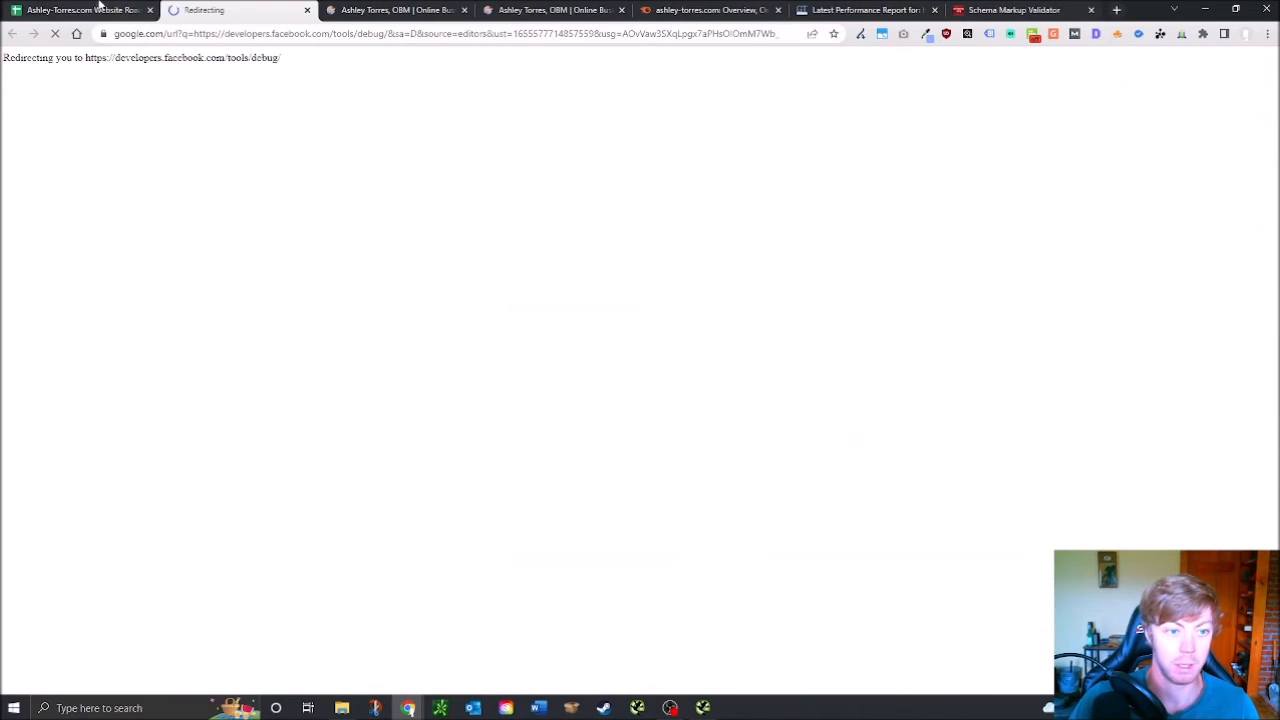
left_click(440, 10)
left_click(299, 33)
key("ctrl+c")
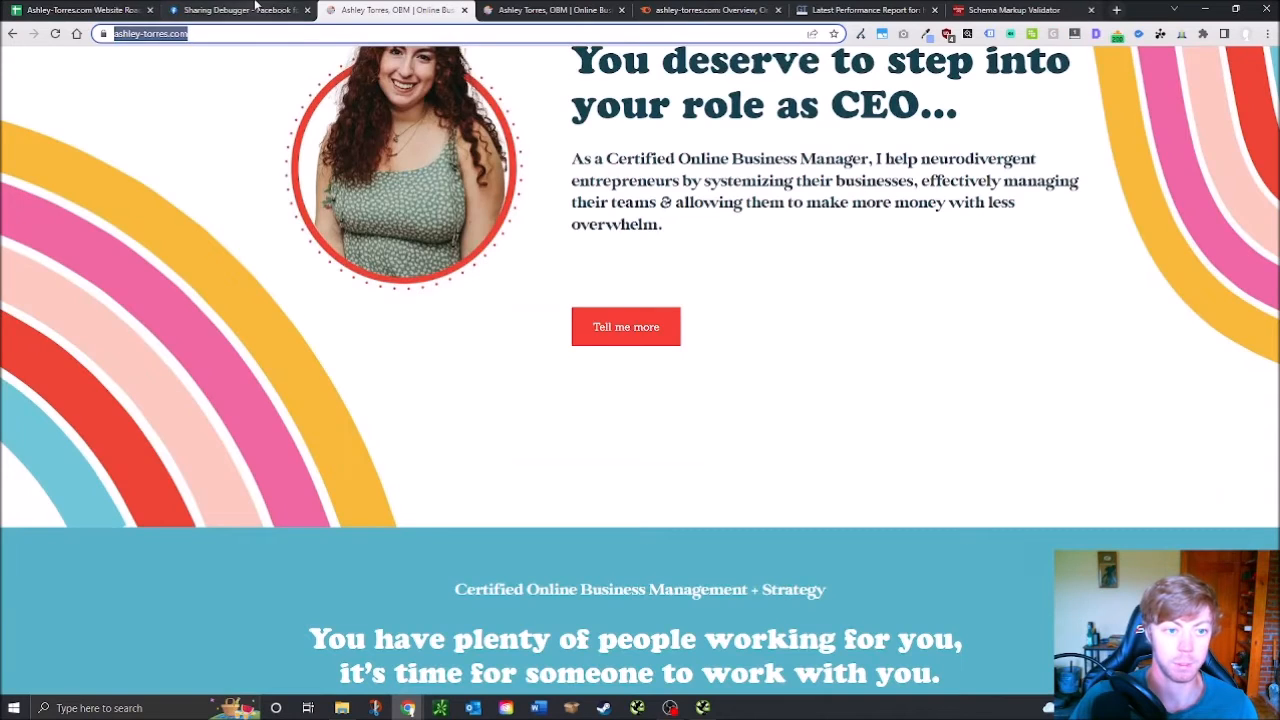
left_click(260, 9)
left_click(634, 162)
key("ctrl+v")
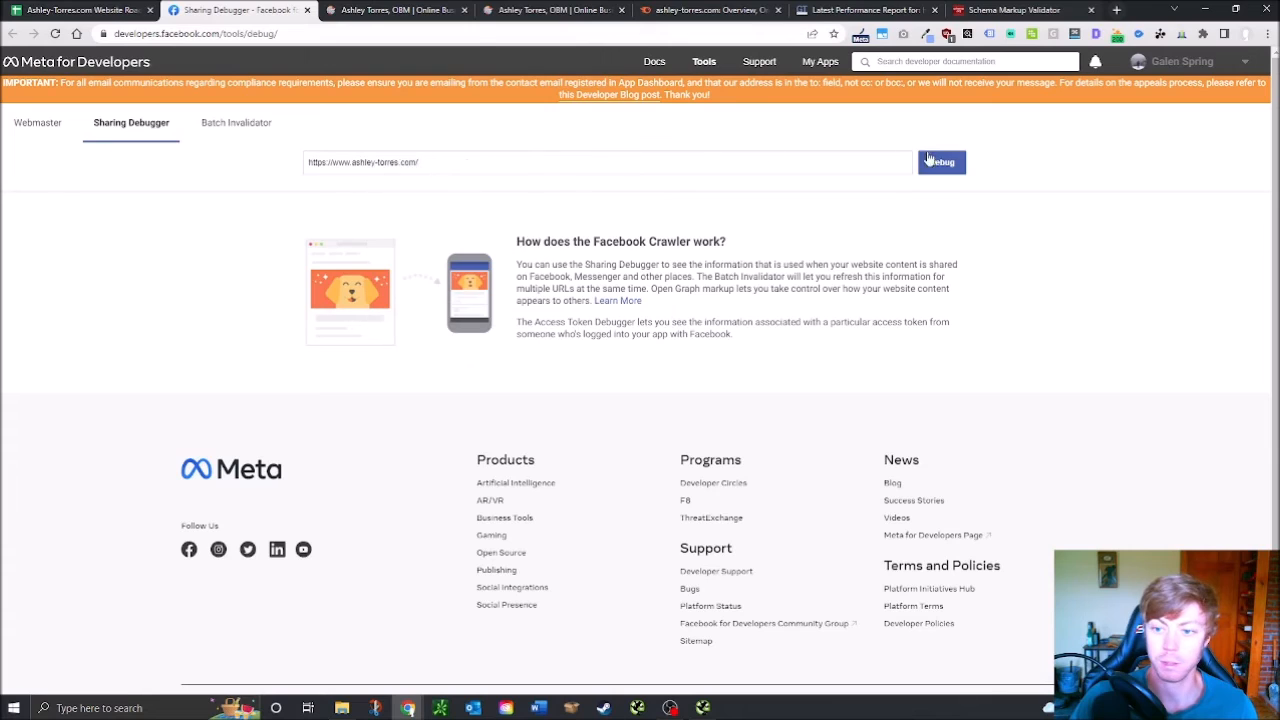
left_click(941, 162)
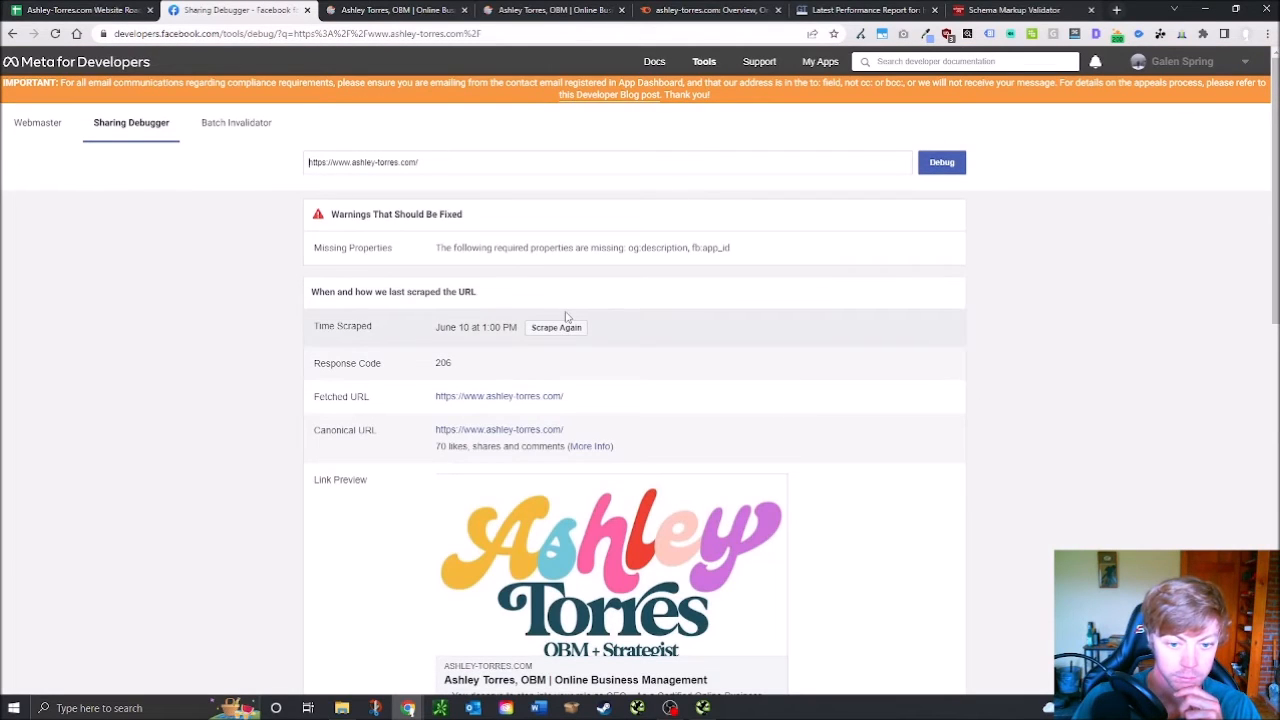
Review the debugger's warnings about the missing og:description and fb:app_id, and the listed og properties
scroll(698, 272, "down", 3)
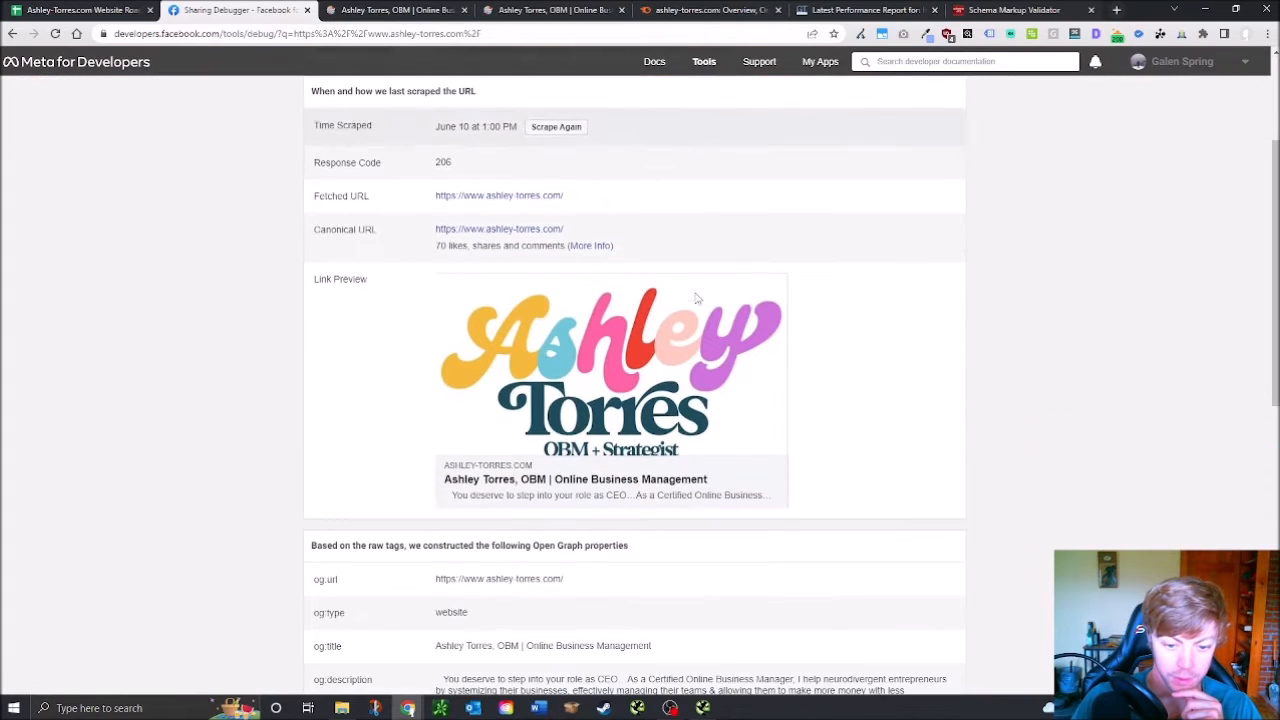
scroll(600, 500, "down", 1)
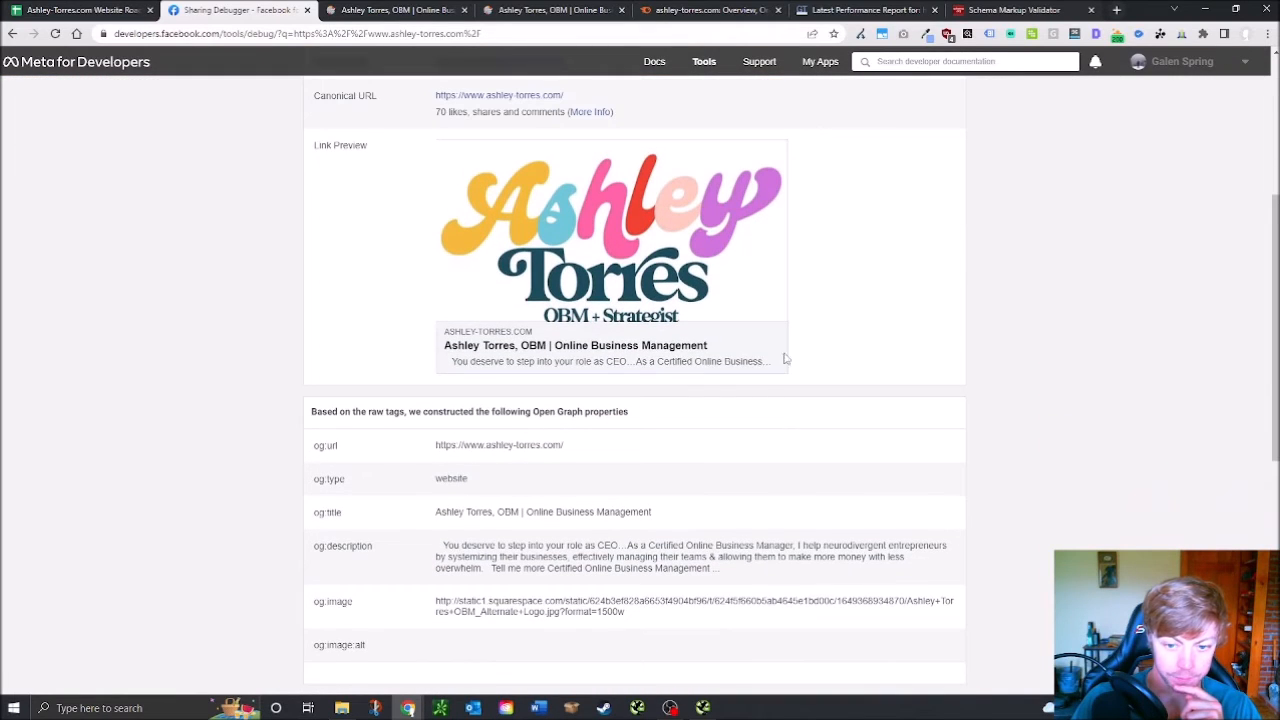
scroll(788, 375, "up", 2)
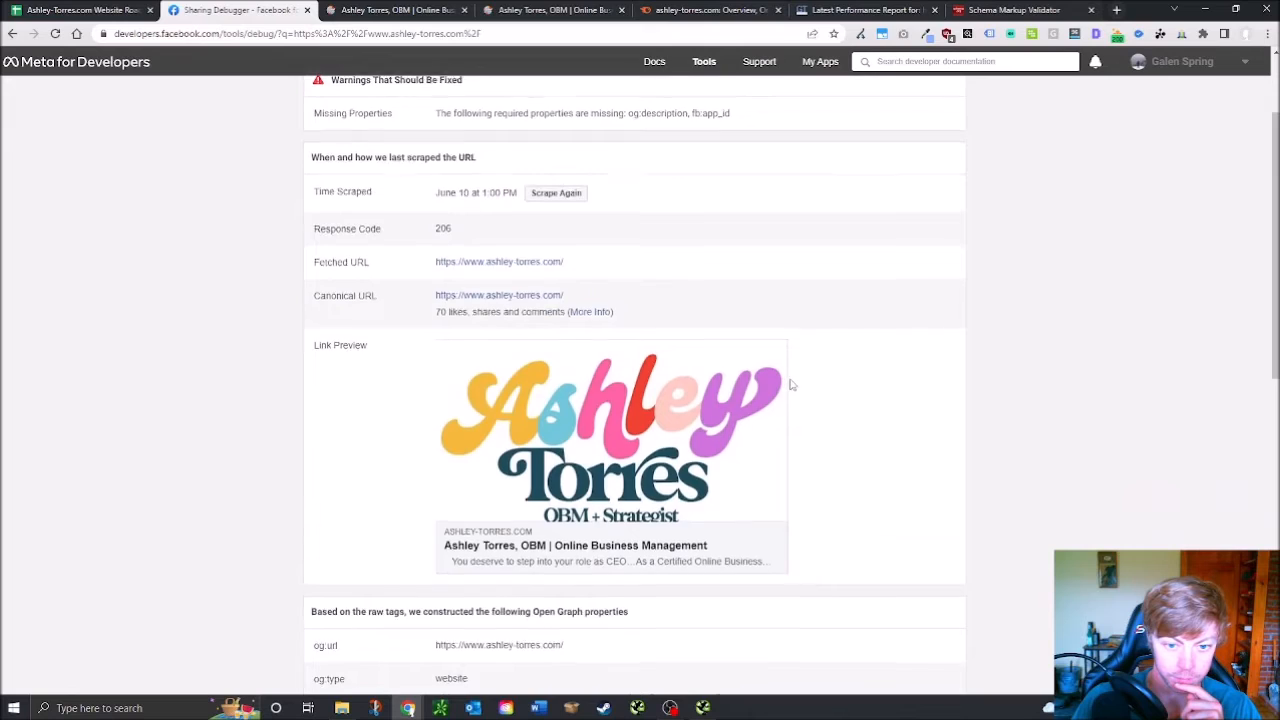
scroll(790, 382, "down", 3)
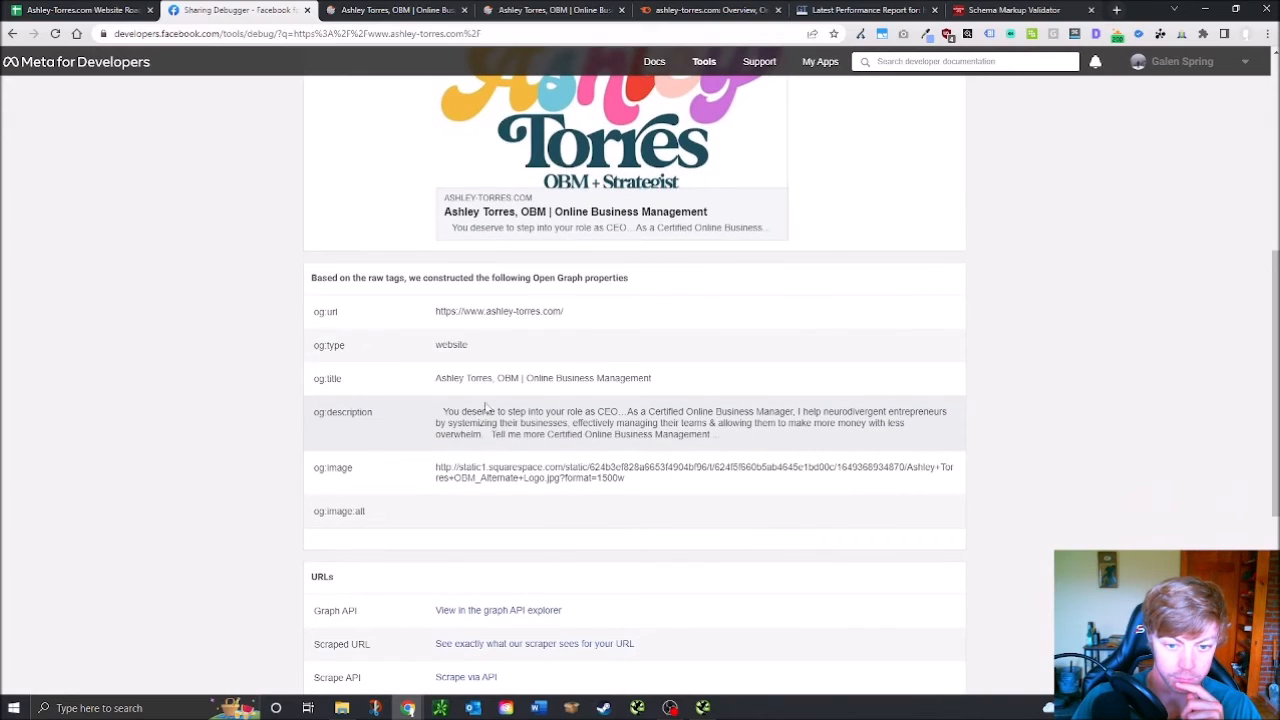
left_click_drag(439, 409, 660, 424)
left_click(446, 415)
left_click_drag(441, 414, 421, 422)
scroll(748, 420, "up", 5)
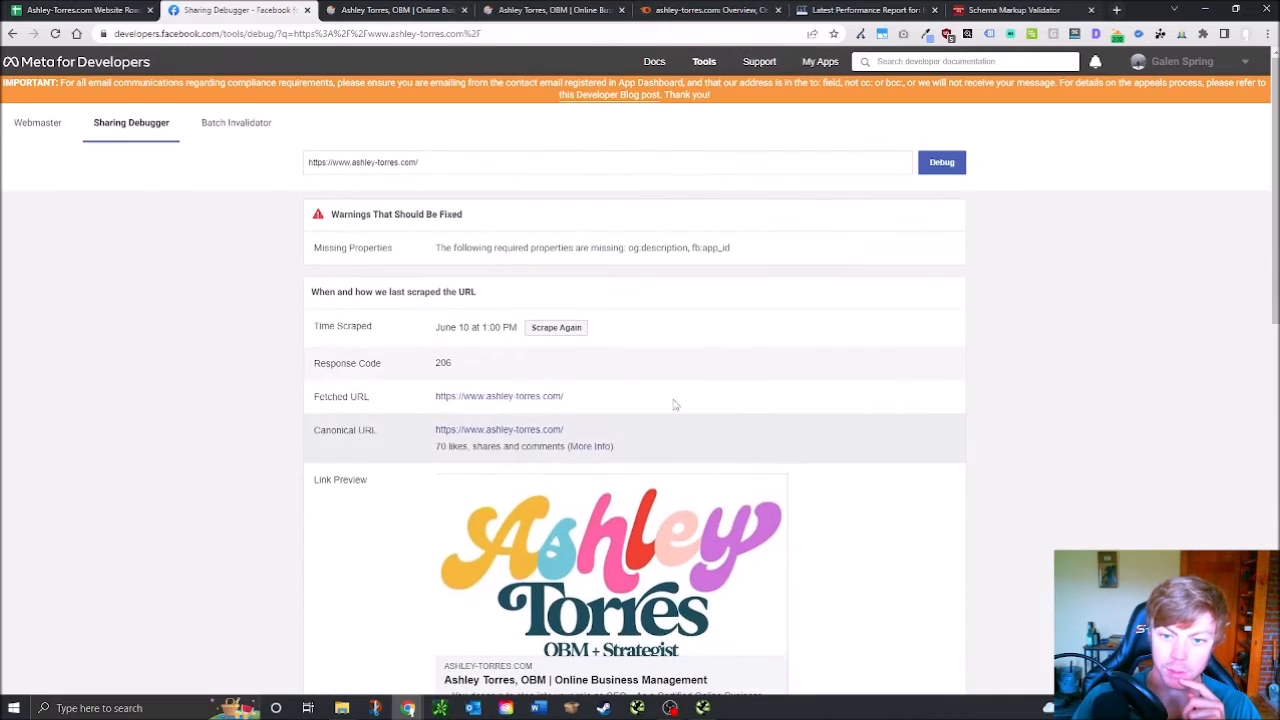
scroll(605, 330, "down", 2)
scroll(610, 440, "down", 1)
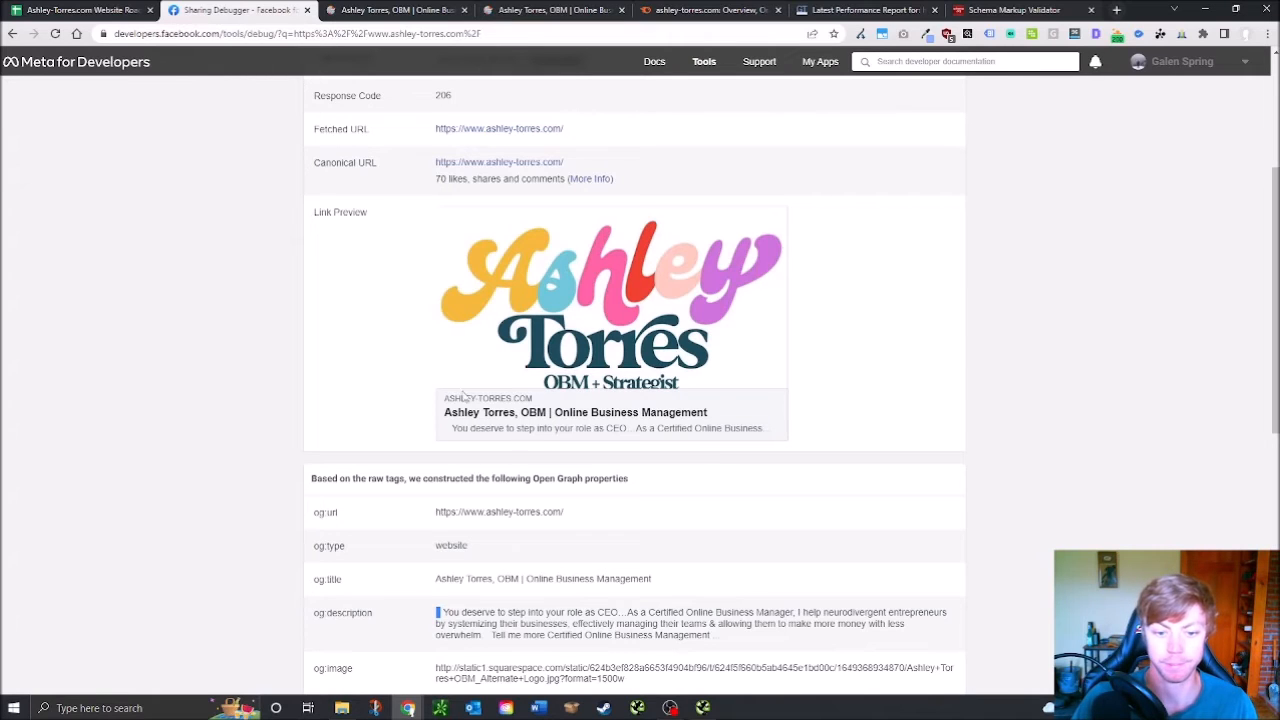
scroll(656, 390, "up", 3)
scroll(622, 518, "down", 1)
scroll(606, 427, "down", 1)
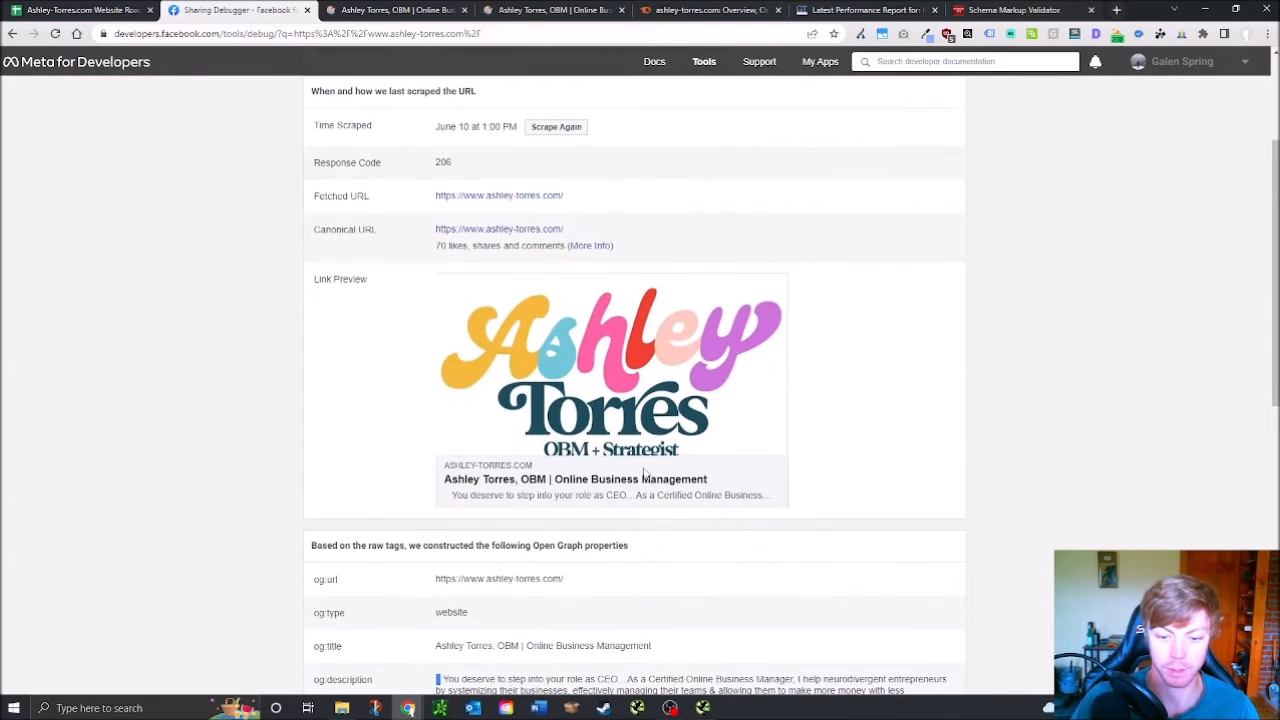
left_click(72, 9)
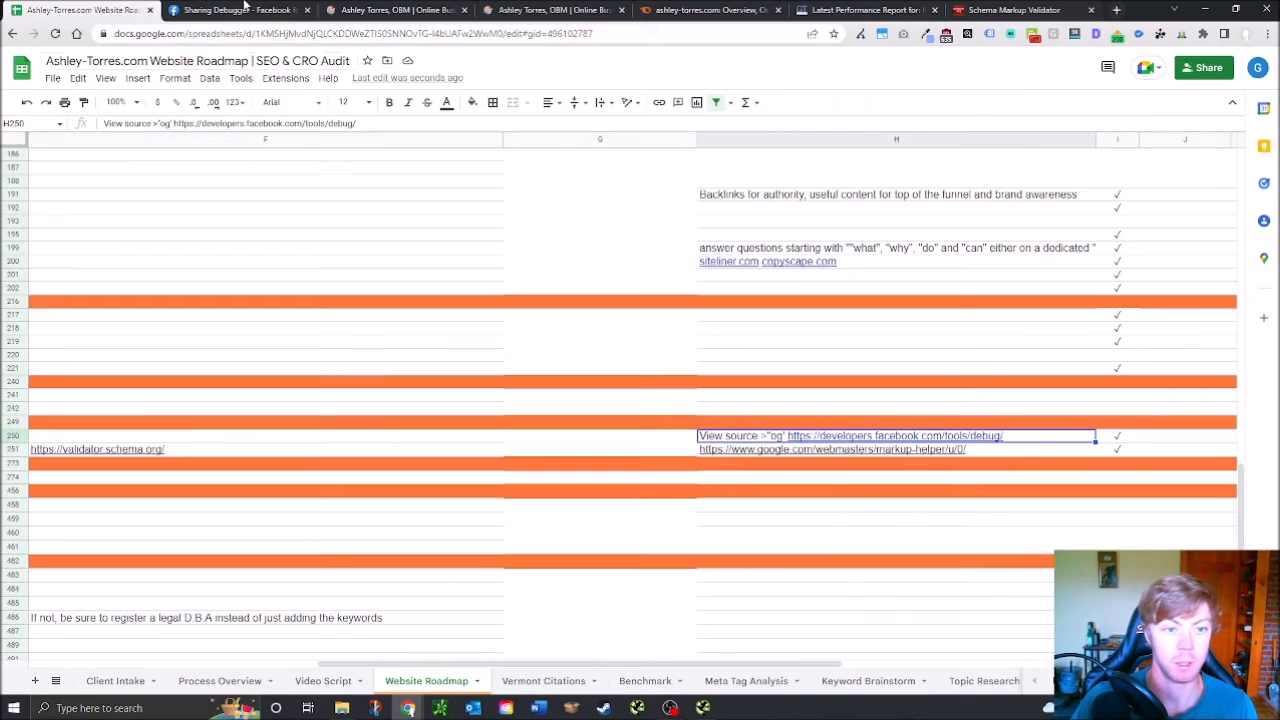
Enter x in D250 so the OG Data Optimized row passes in green
left_click_drag(726, 663, 200, 528)
left_click(452, 436)
type("x")
left_click(447, 479)
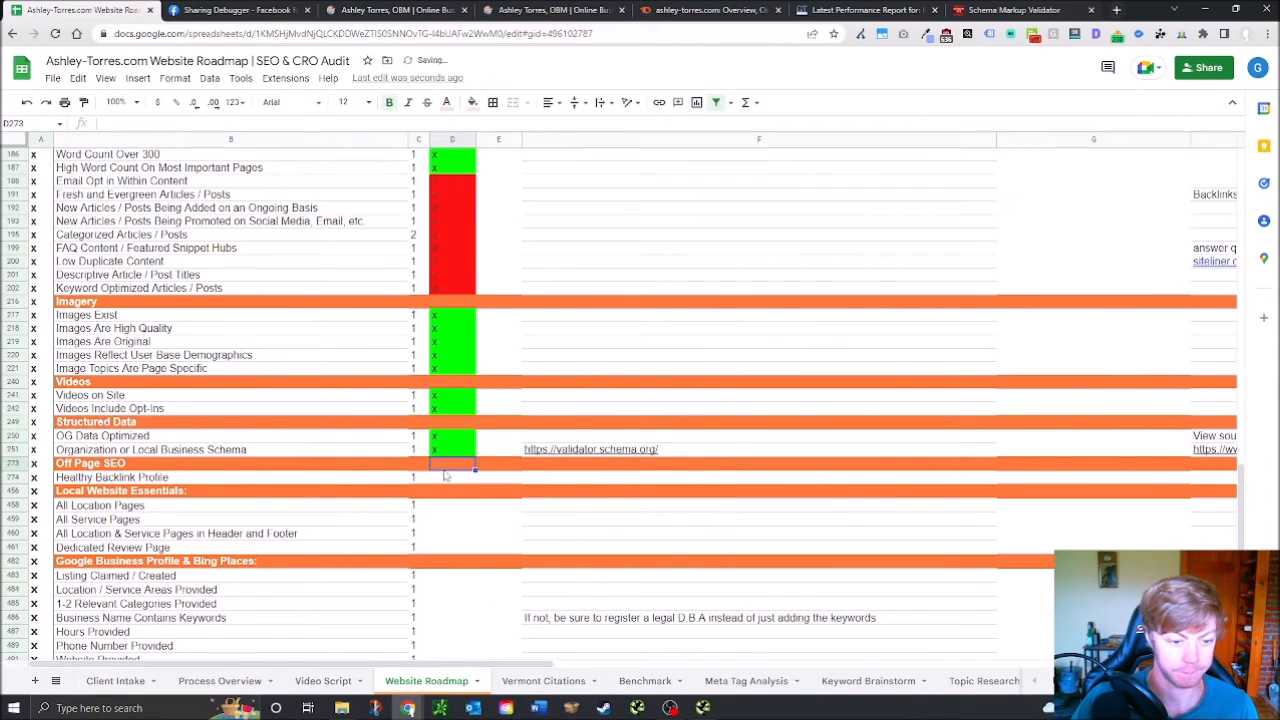
left_click(770, 9)
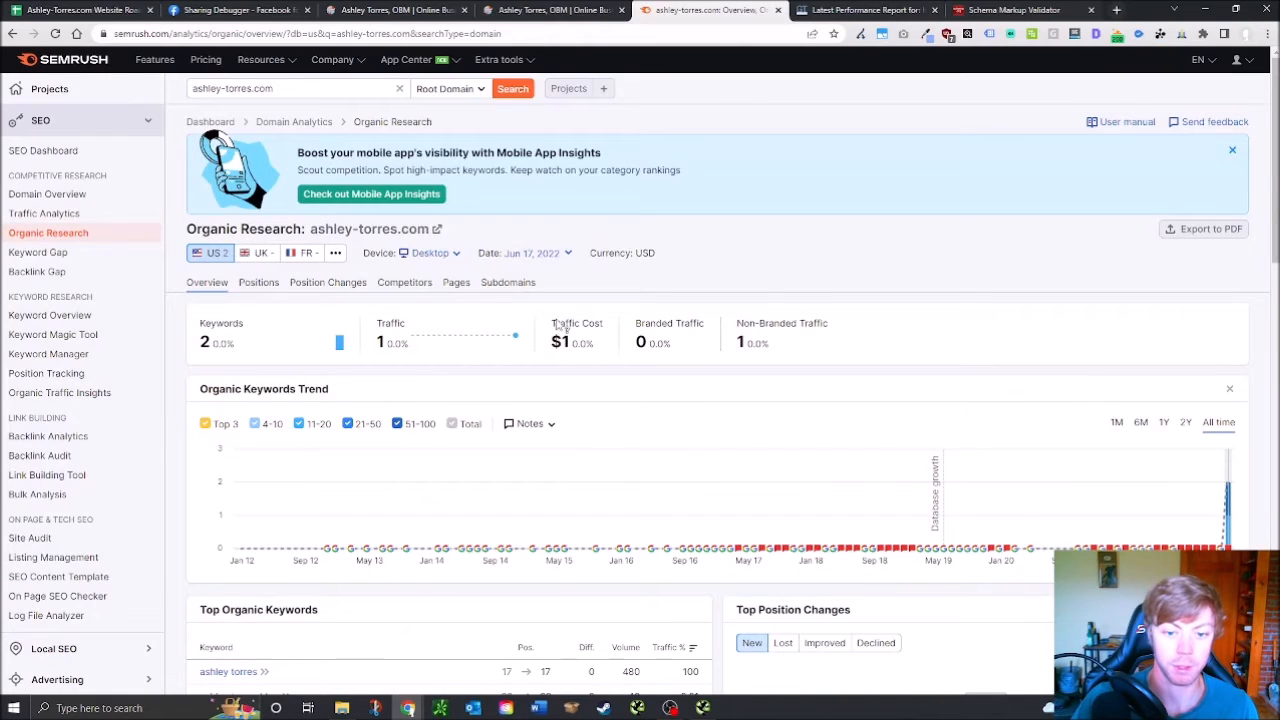
Go back to Semrush's Domain Overview and open Backlink Analytics from the 6-backlinks count
left_click(12, 33)
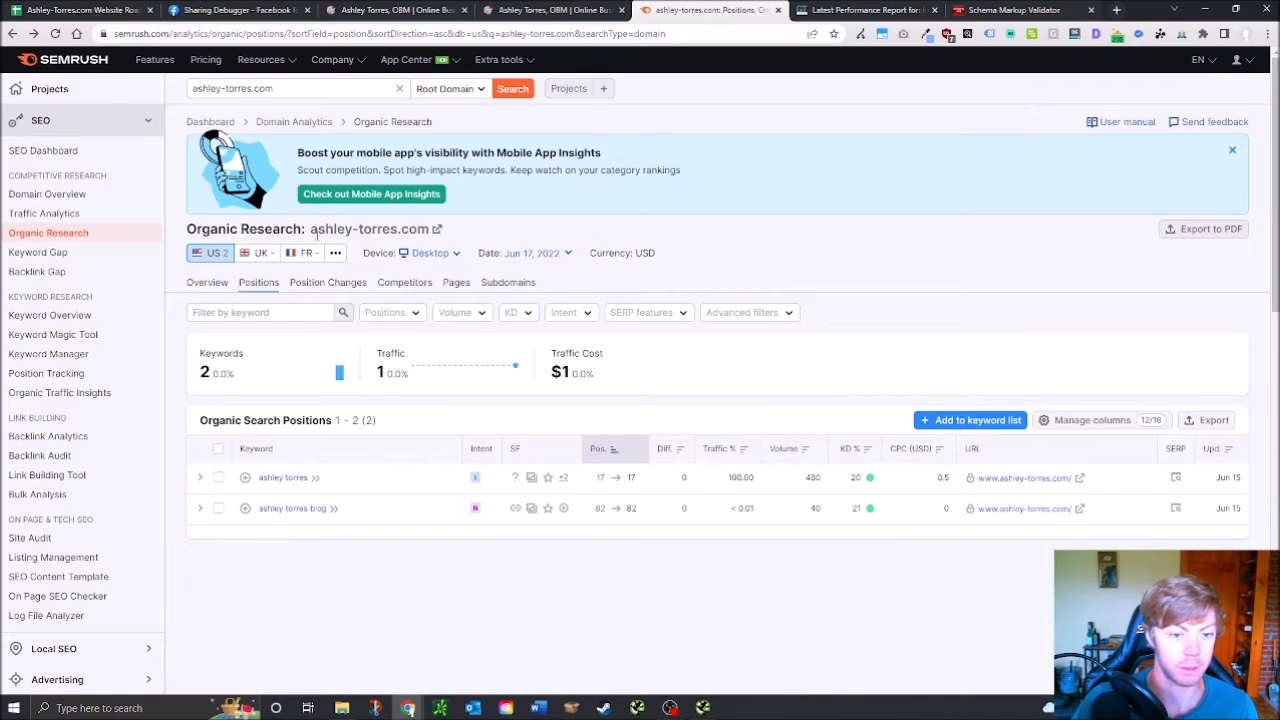
left_click(11, 34)
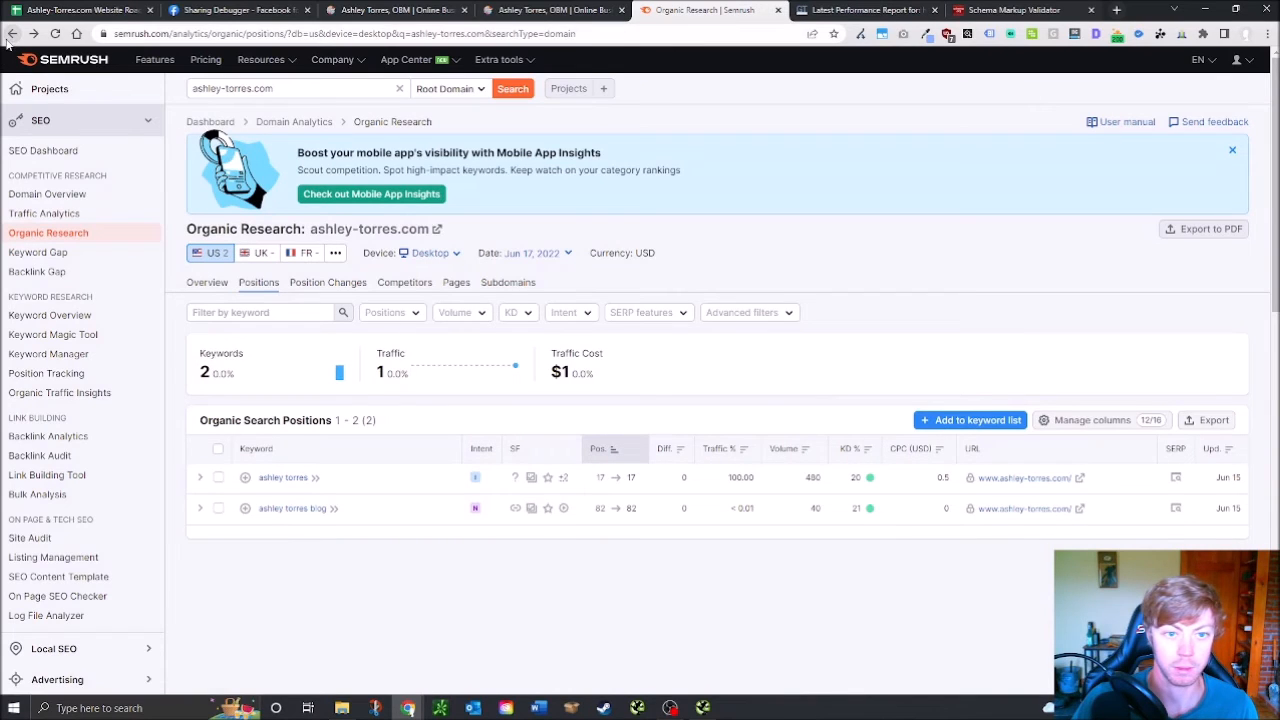
left_click(11, 34)
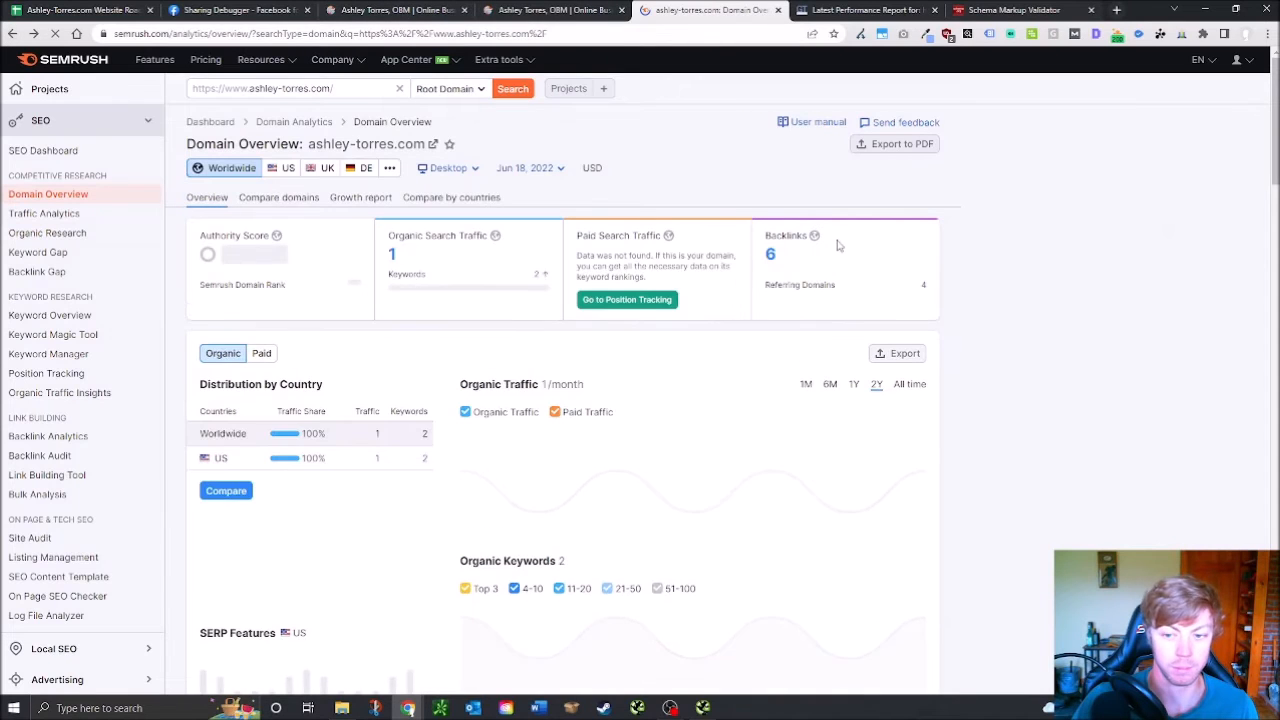
left_click(771, 254)
Close the duplicate website, GTmetrix and Schema Markup Validator tabs
left_click(440, 10)
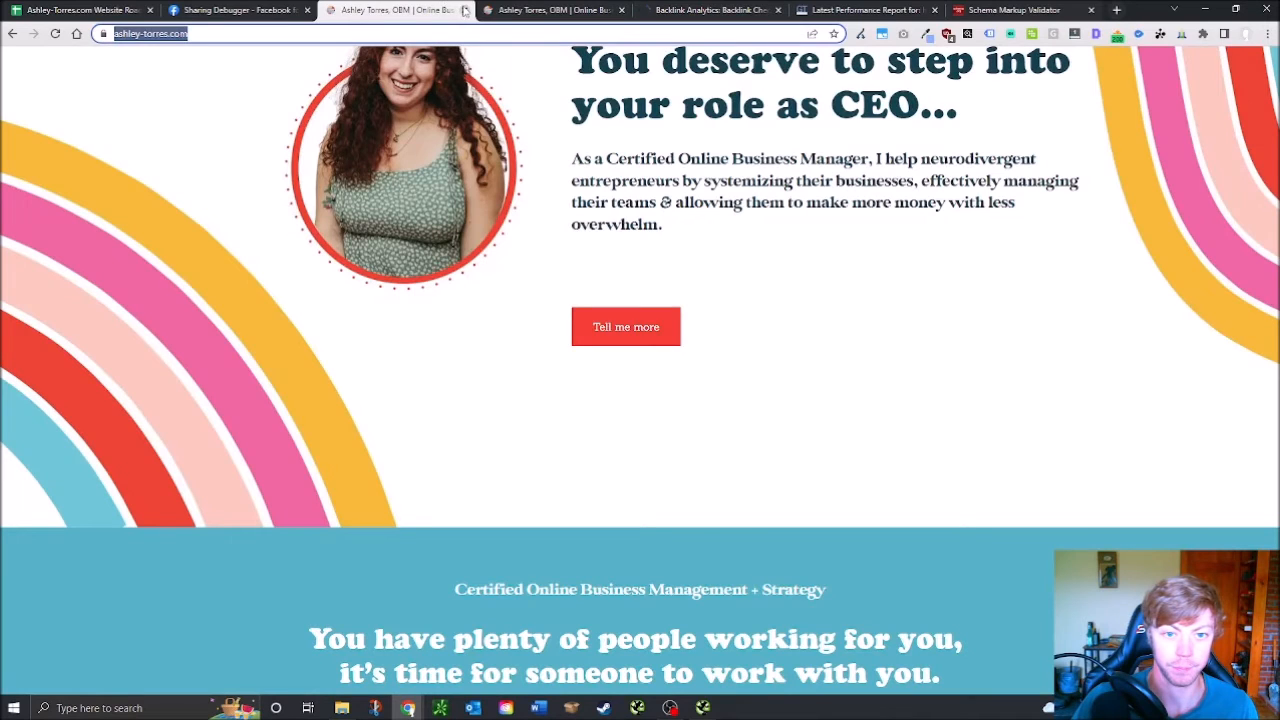
left_click(500, 9)
left_click(645, 10)
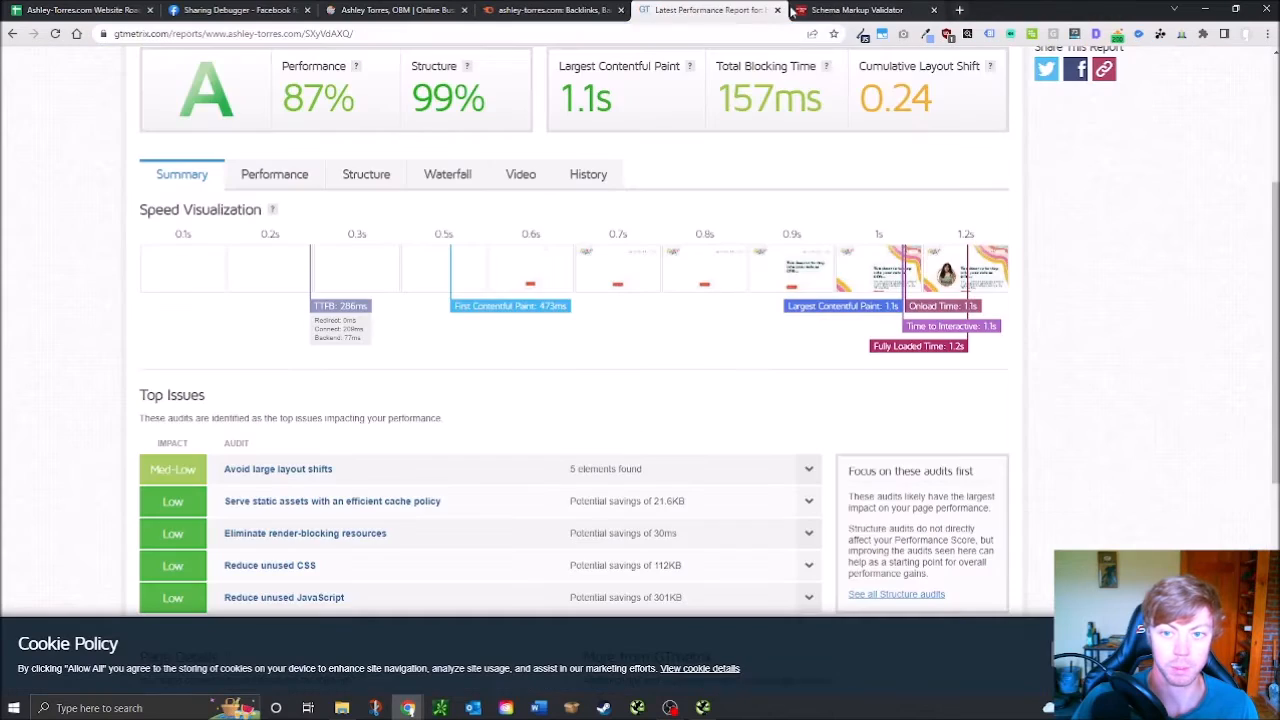
left_click(781, 10)
left_click(781, 10)
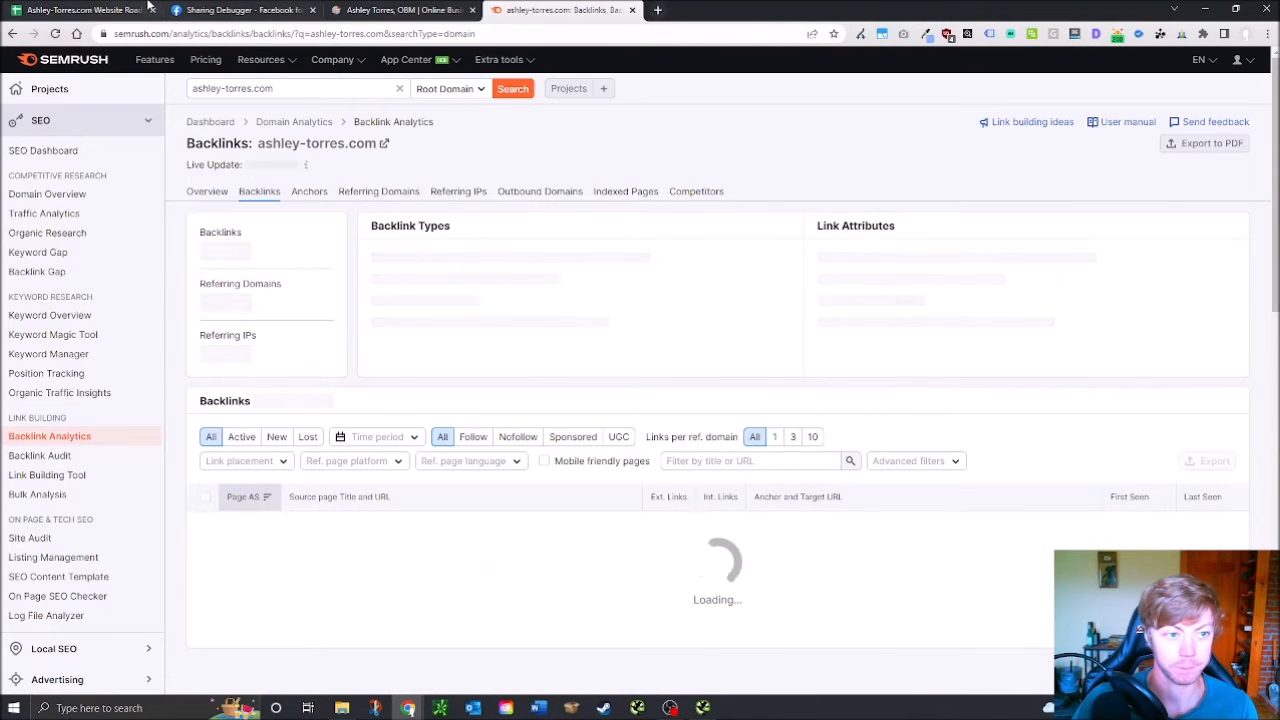
Open the jacobratliff.com referring blog page from the backlinks table in a new Semrush tab
scroll(506, 357, "down", 2)
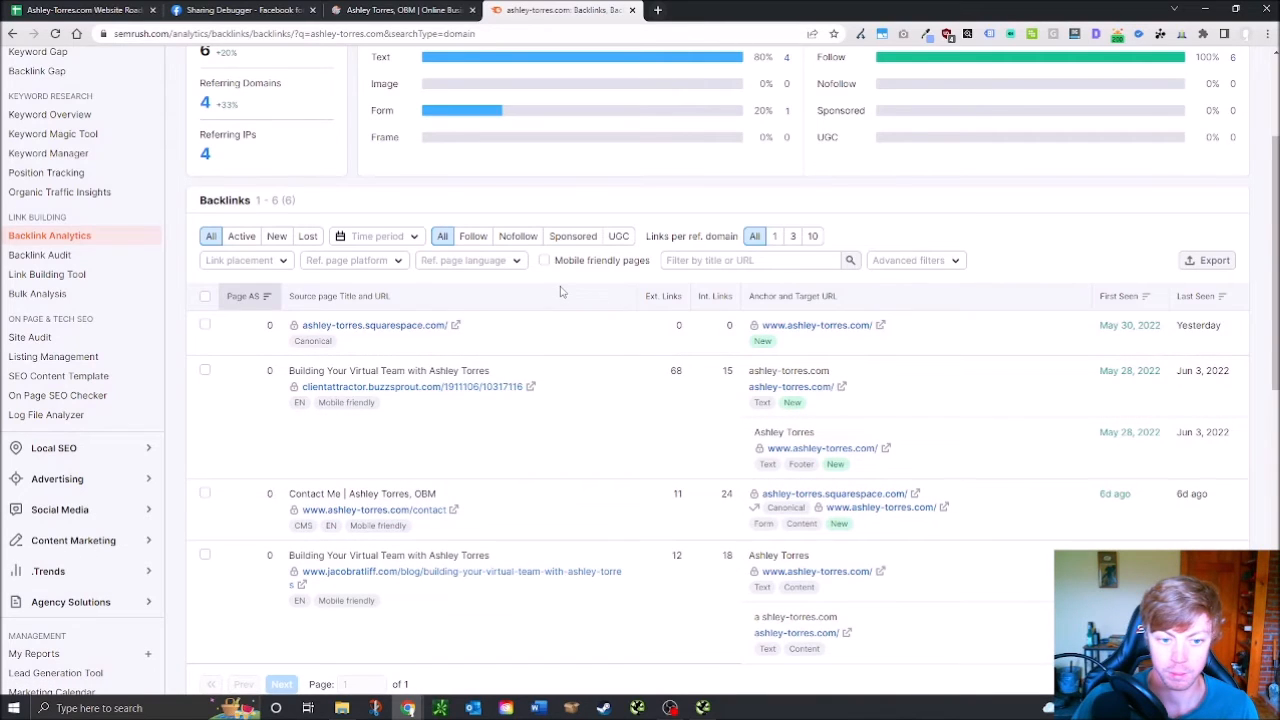
scroll(500, 380, "down", 2)
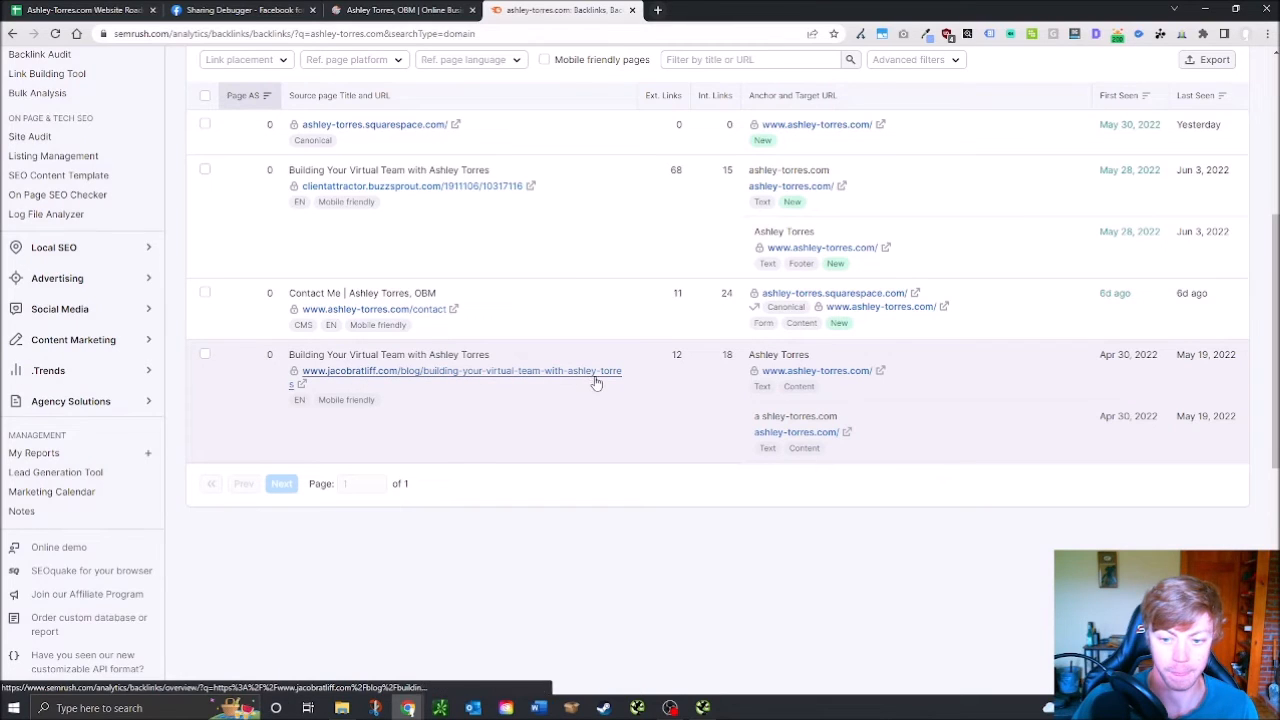
right_click(493, 373)
left_click(551, 383)
left_click(700, 10)
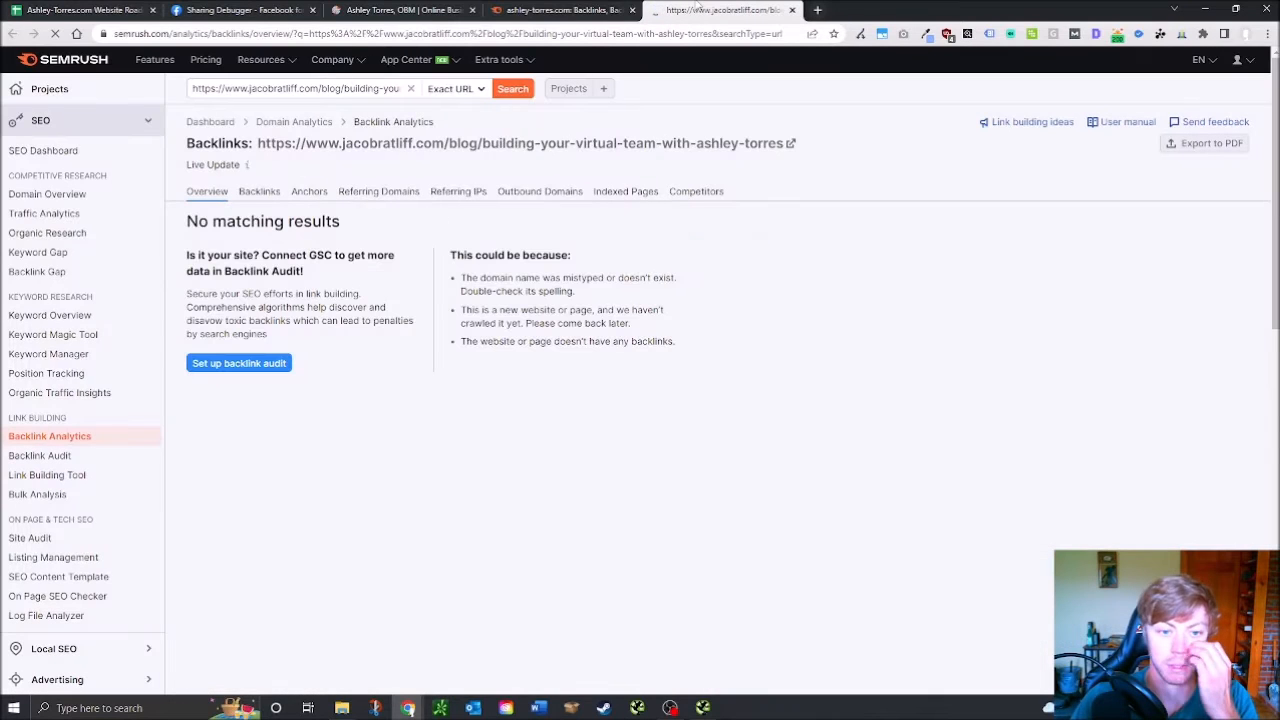
left_click(789, 144)
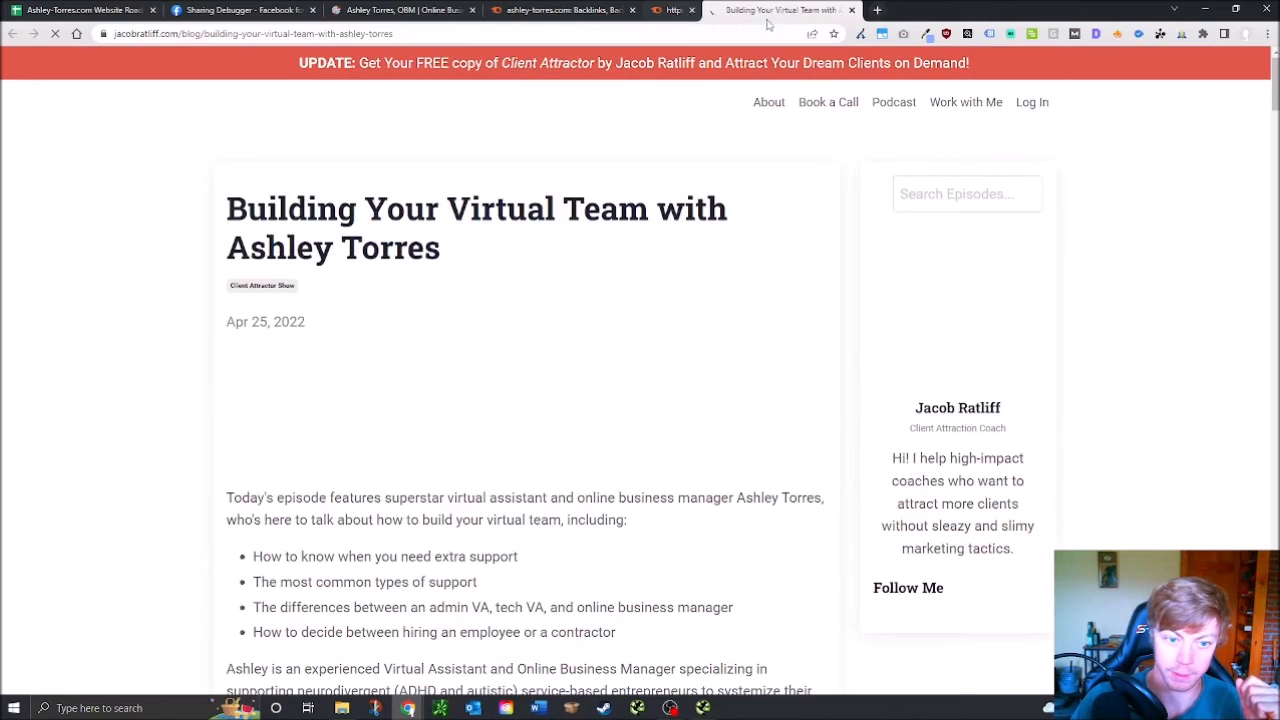
scroll(567, 362, "down", 1)
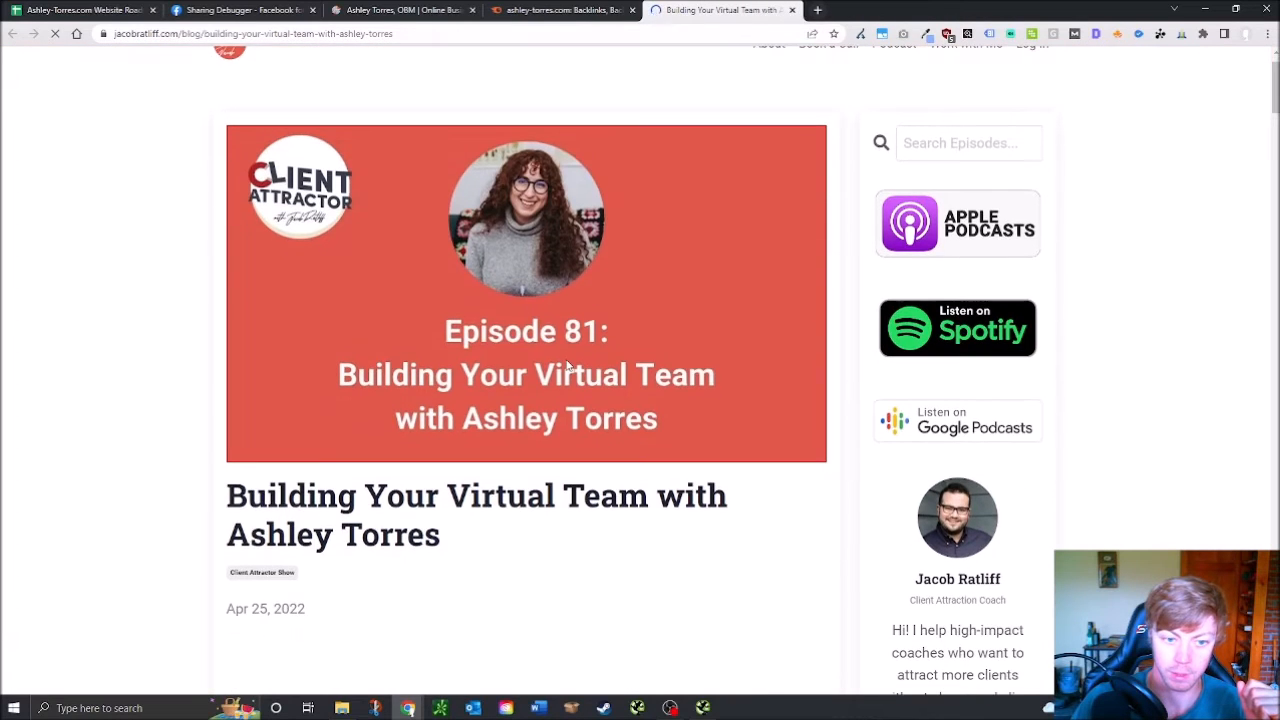
scroll(567, 366, "down", 4)
scroll(533, 401, "down", 3)
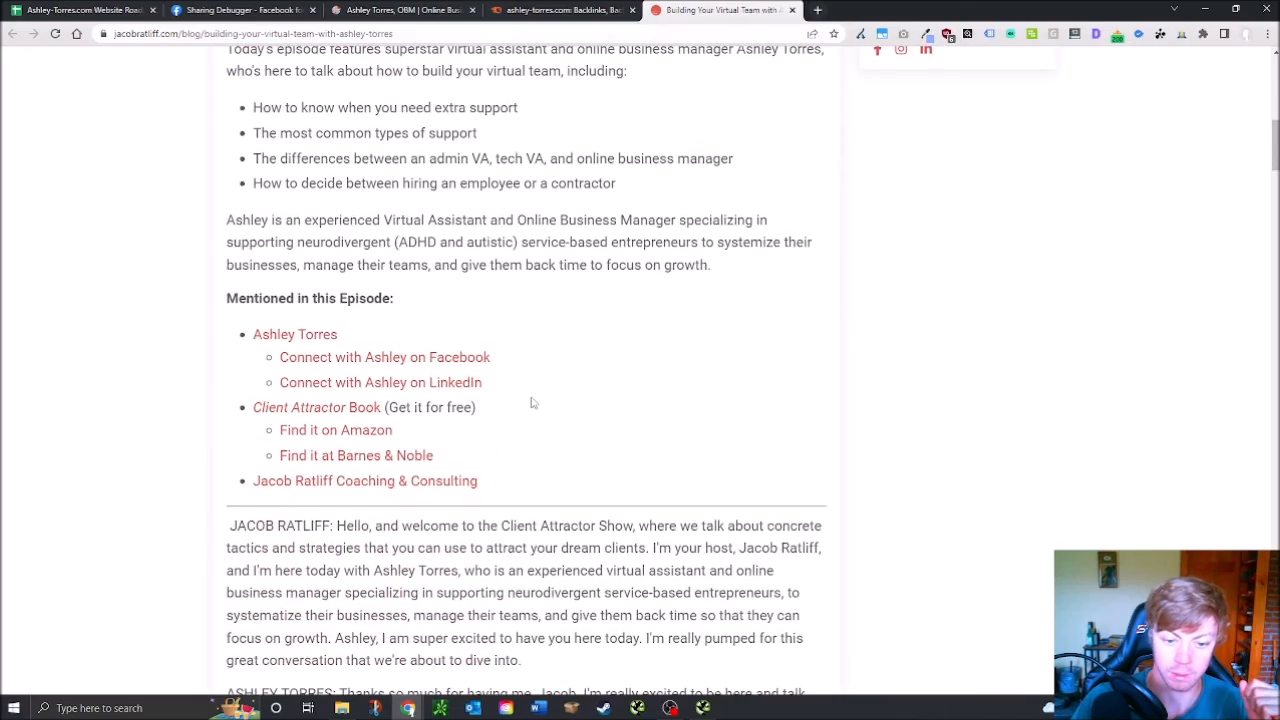
scroll(533, 402, "down", 4)
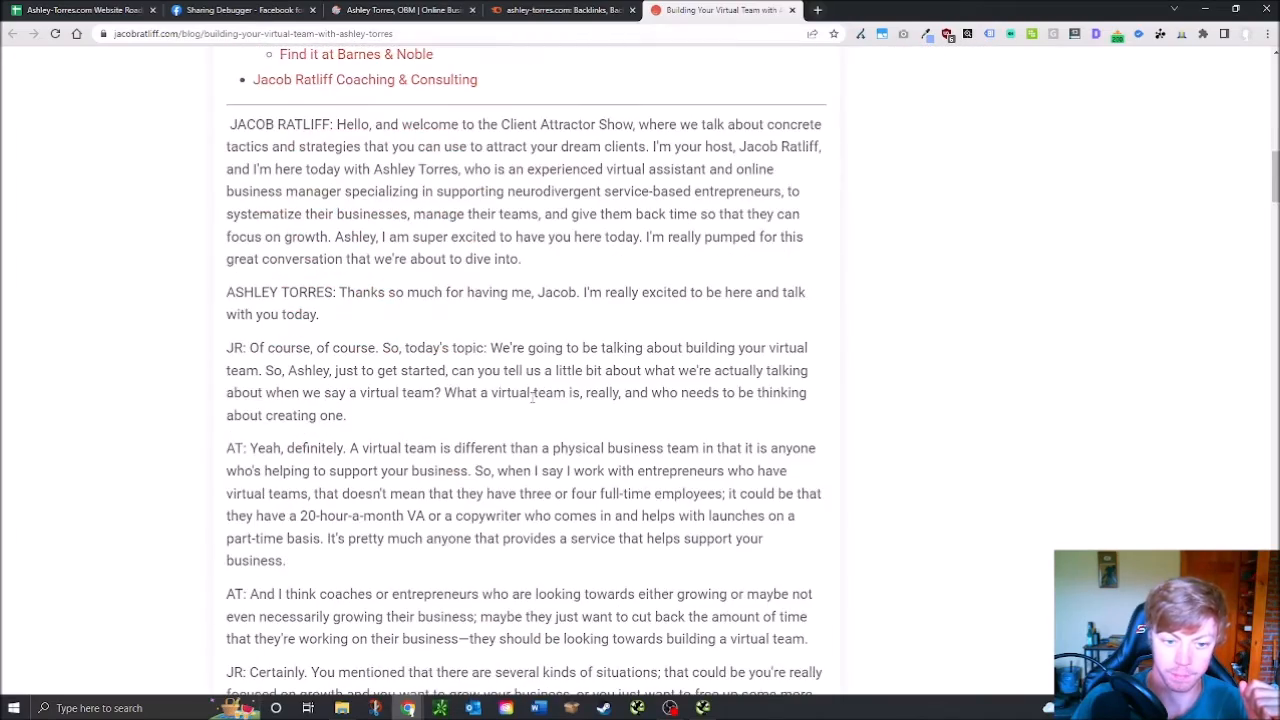
scroll(533, 397, "down", 12)
scroll(535, 398, "down", 18)
scroll(536, 402, "down", 8)
scroll(536, 402, "up", 9)
scroll(479, 481, "up", 20)
scroll(421, 534, "up", 3)
scroll(449, 369, "down", 4)
scroll(372, 541, "down", 1)
scroll(372, 541, "up", 7)
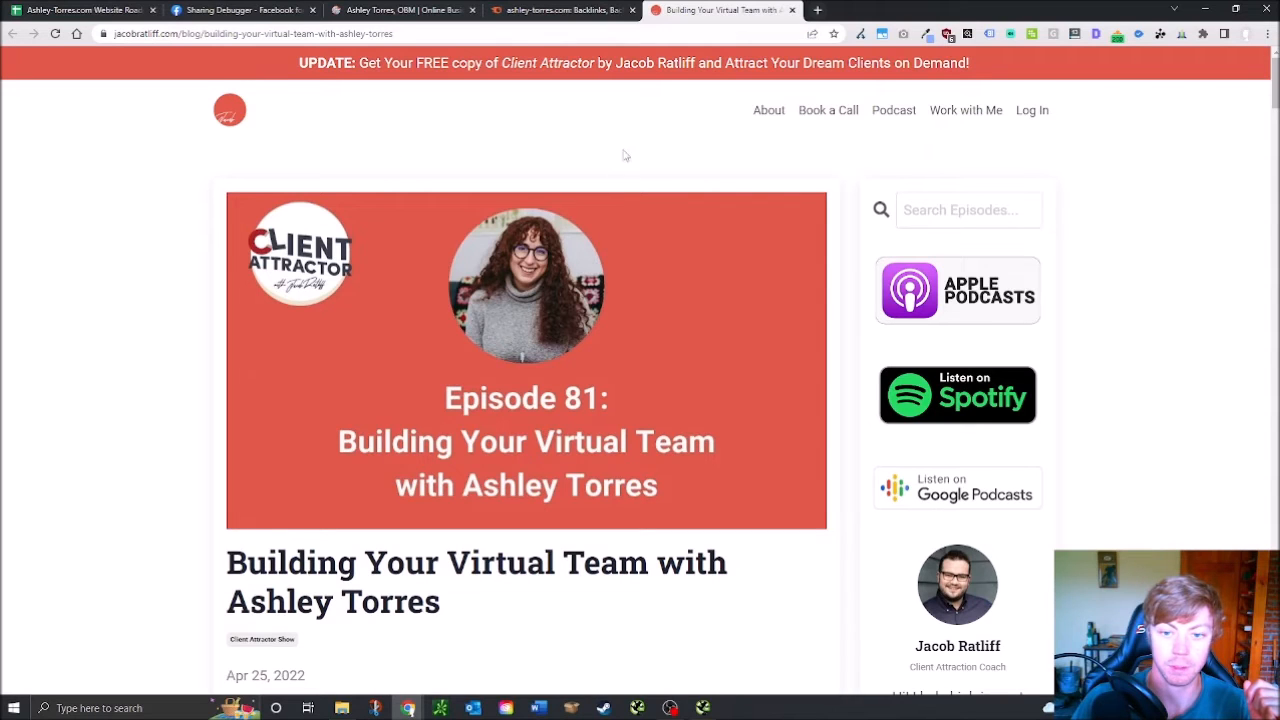
scroll(389, 648, "down", 4)
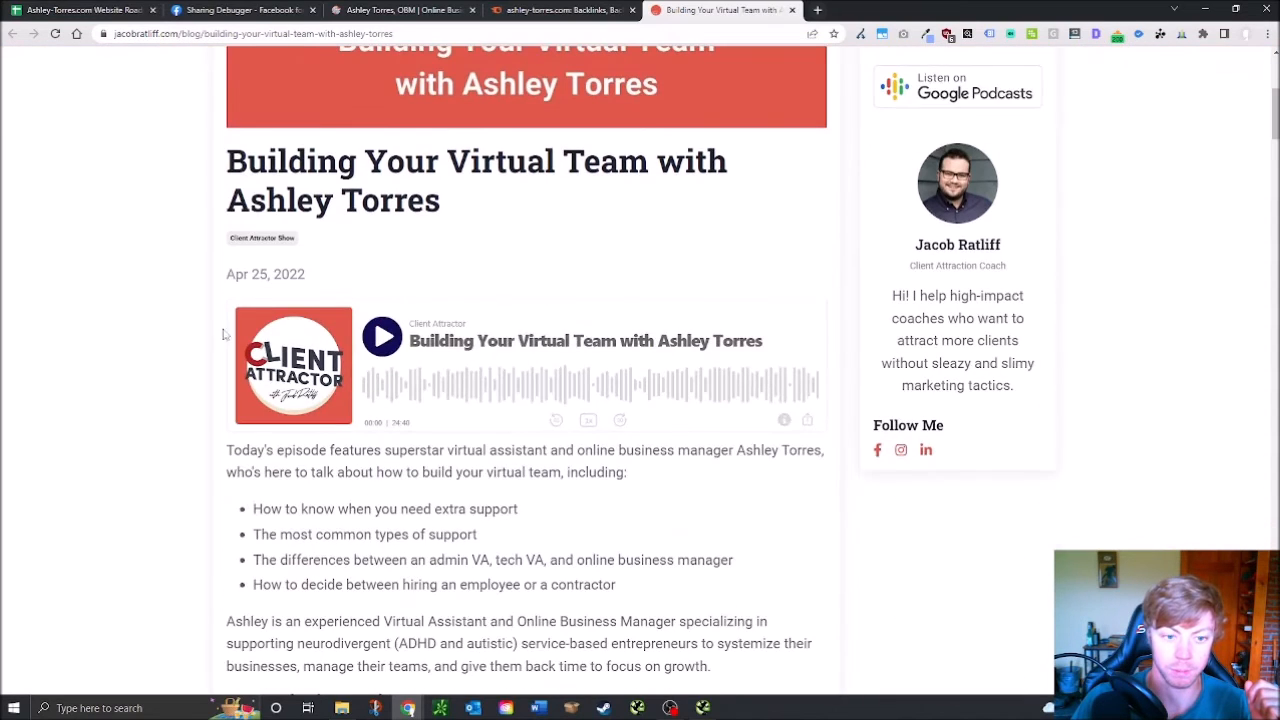
left_click_drag(229, 152, 650, 170)
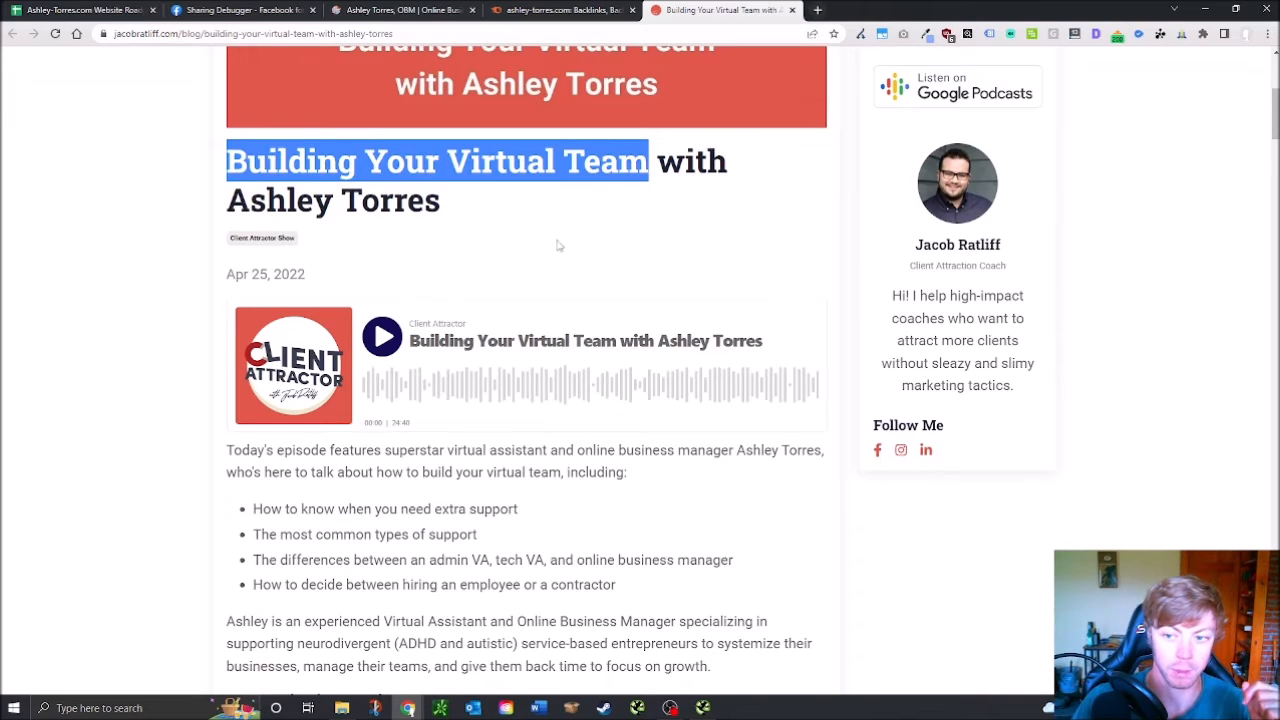
left_click(640, 163)
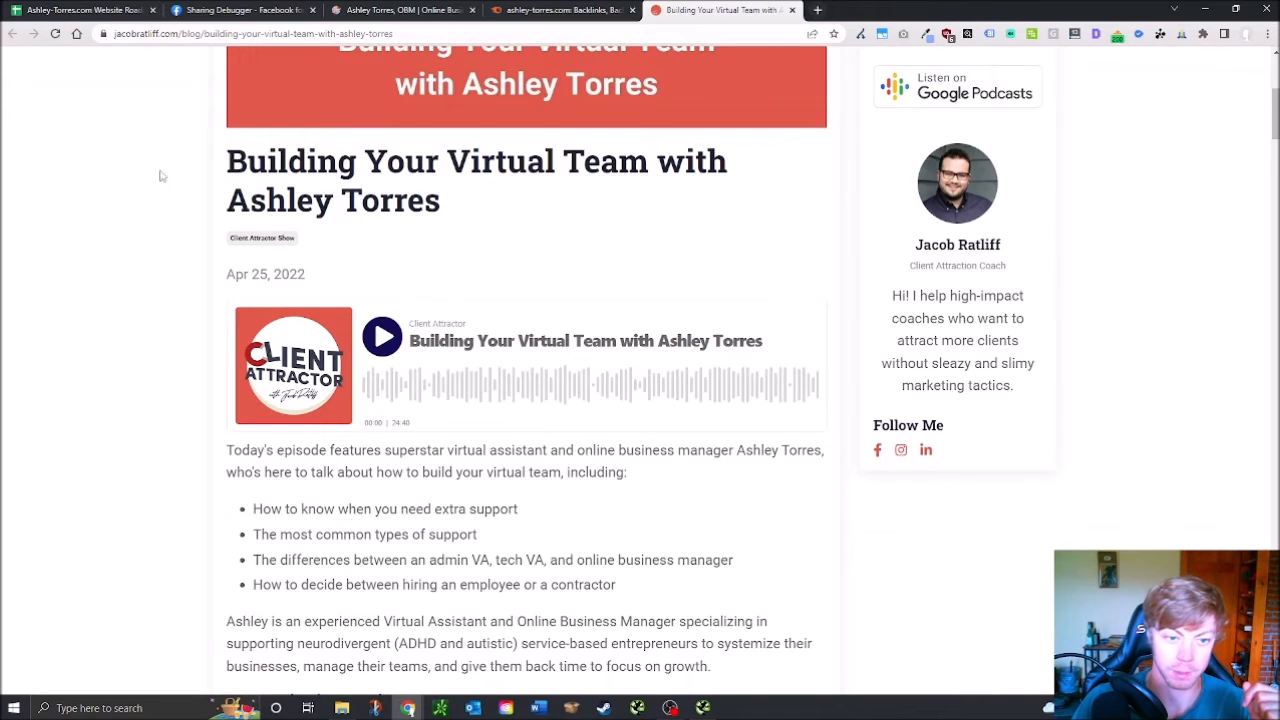
left_click_drag(229, 163, 650, 165)
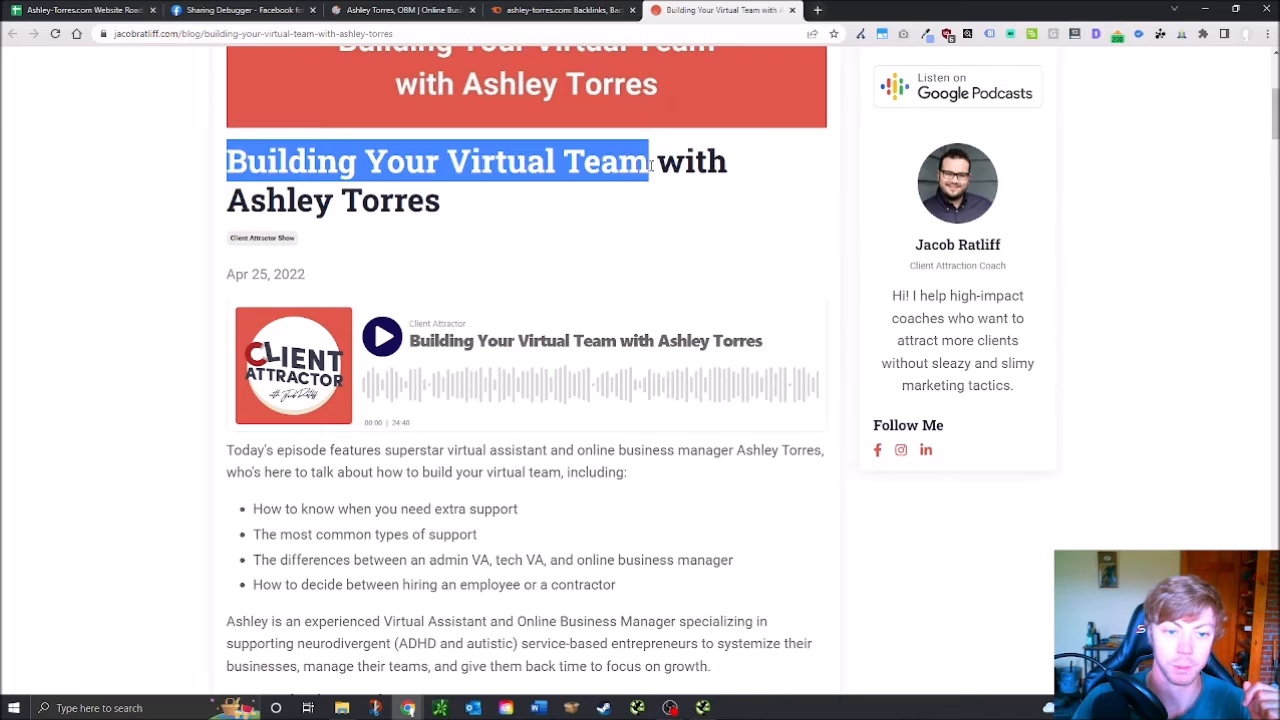
left_click(580, 214)
scroll(457, 260, "up", 4)
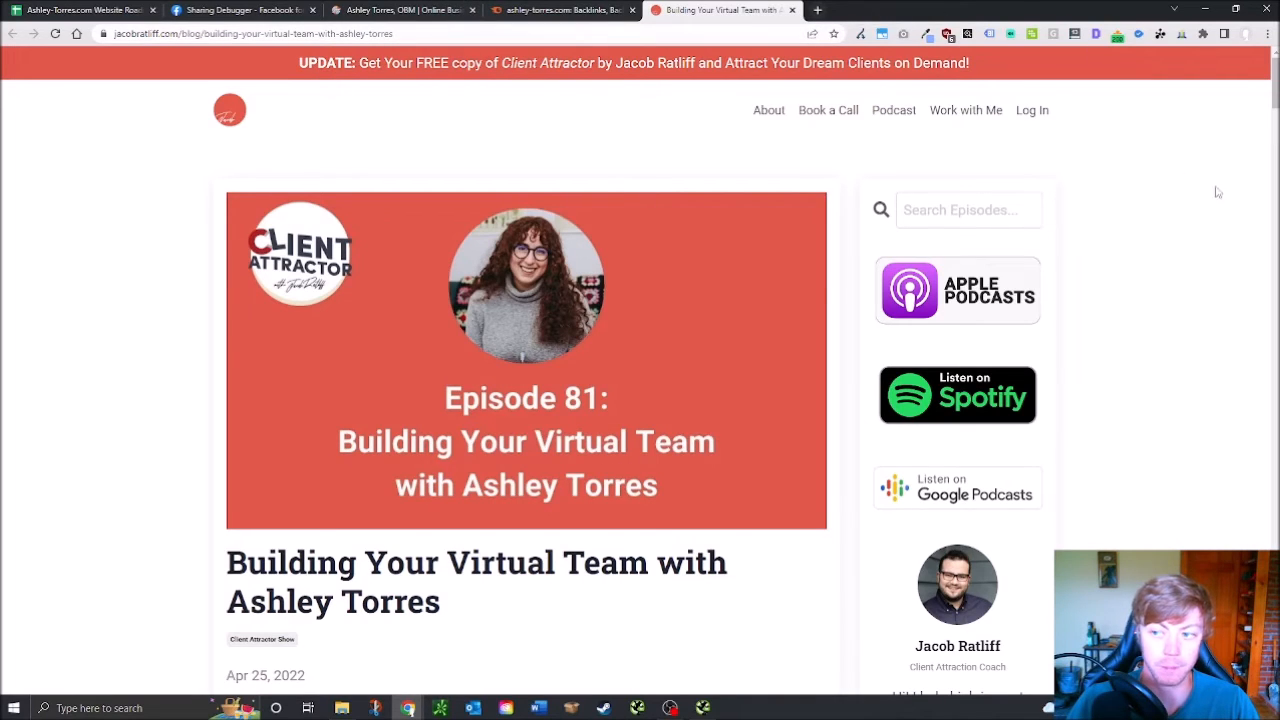
Turn on the MozBar metrics toolbar for the ashley-torres.com homepage
left_click(418, 9)
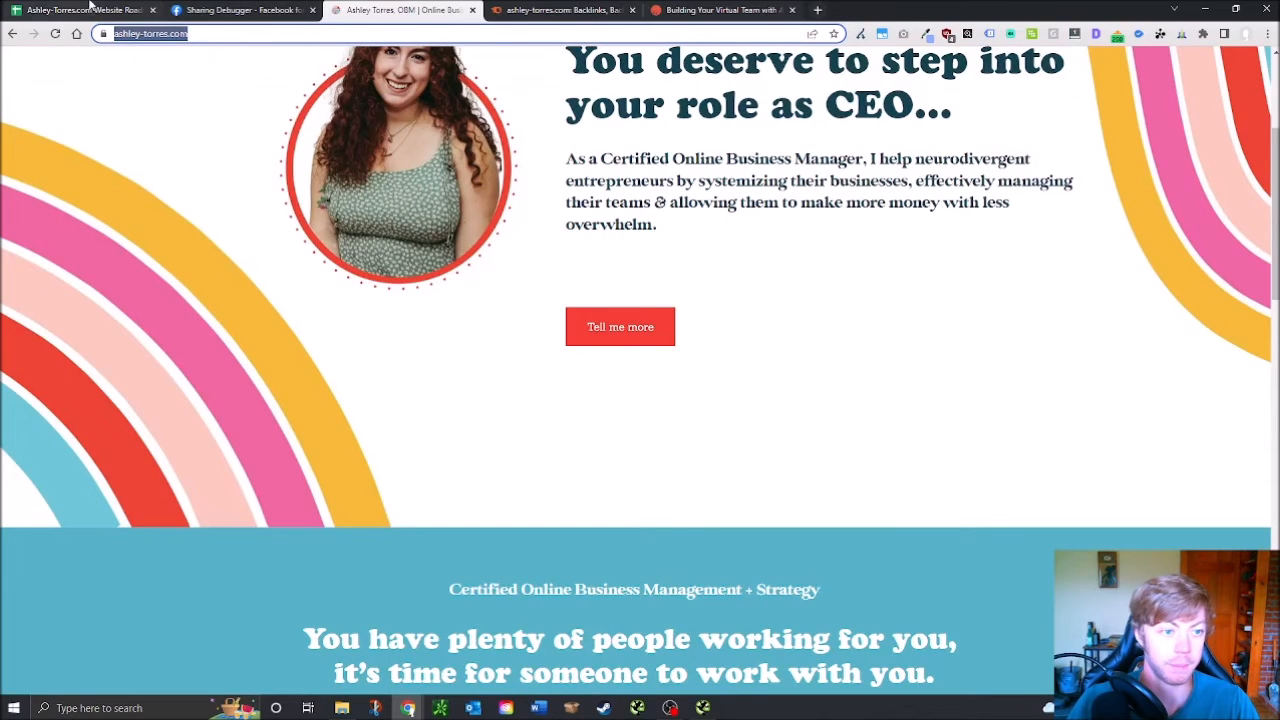
left_click(26, 14)
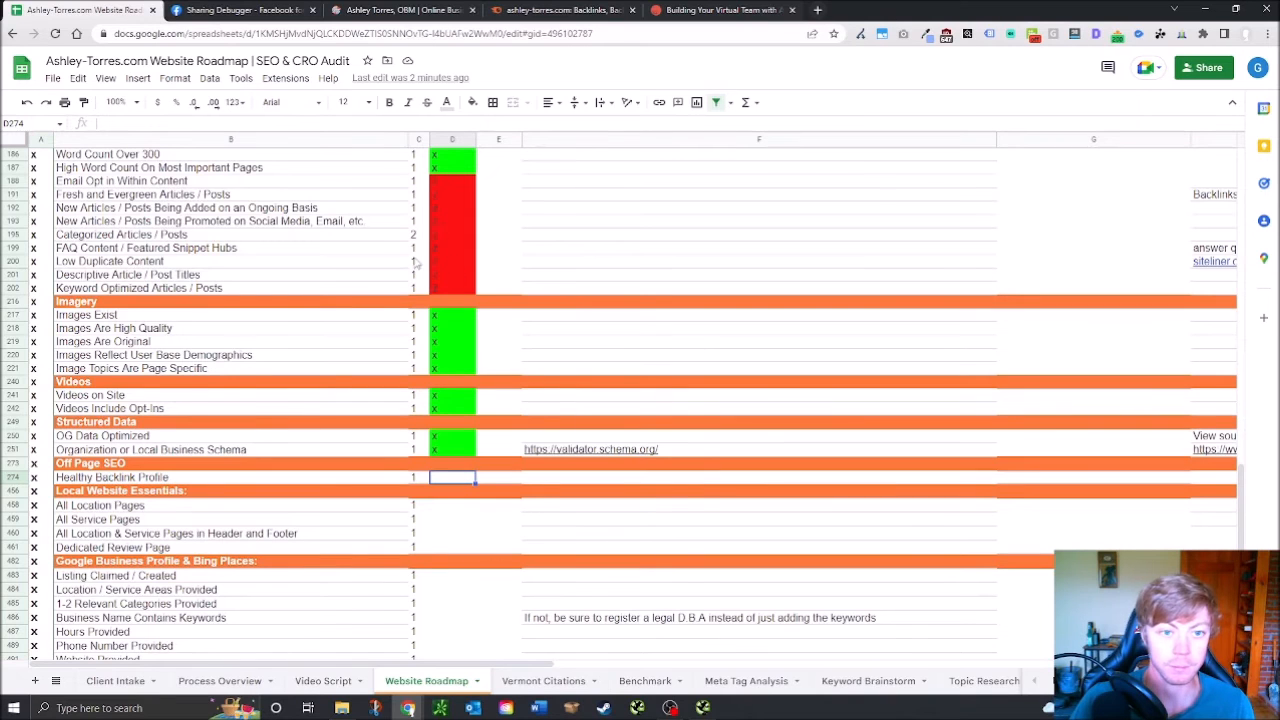
left_click(370, 9)
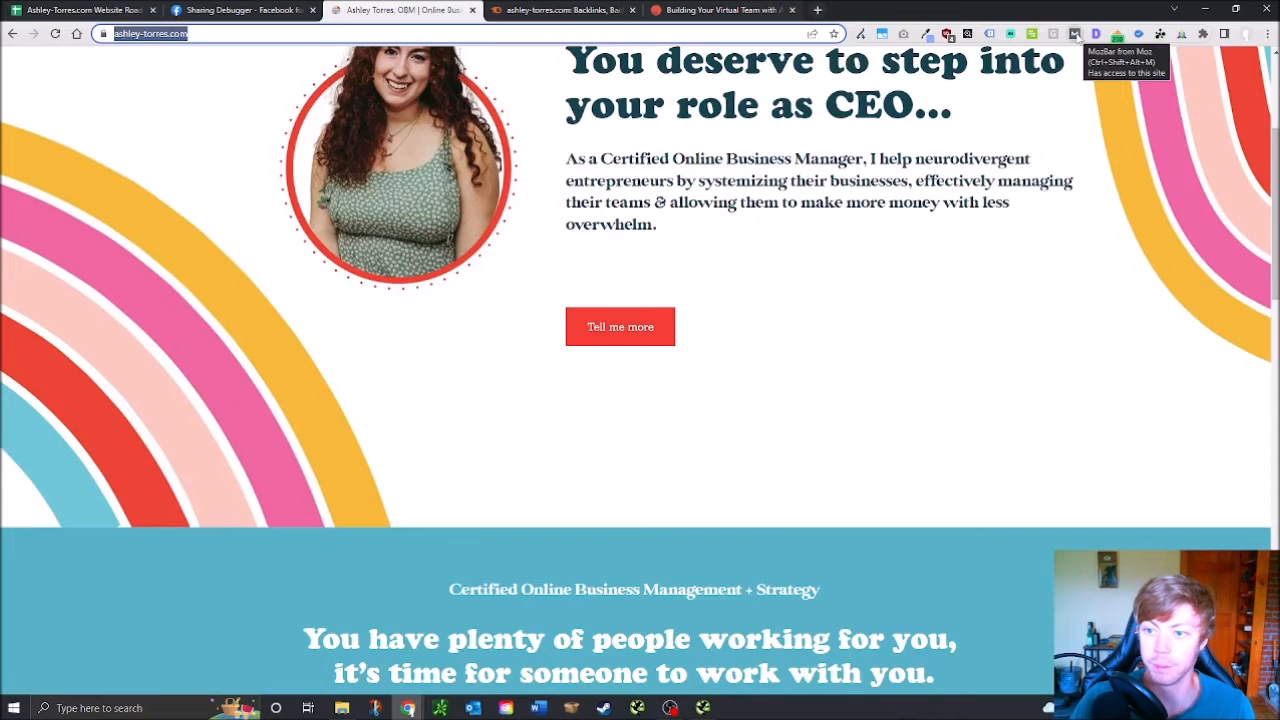
left_click(1075, 35)
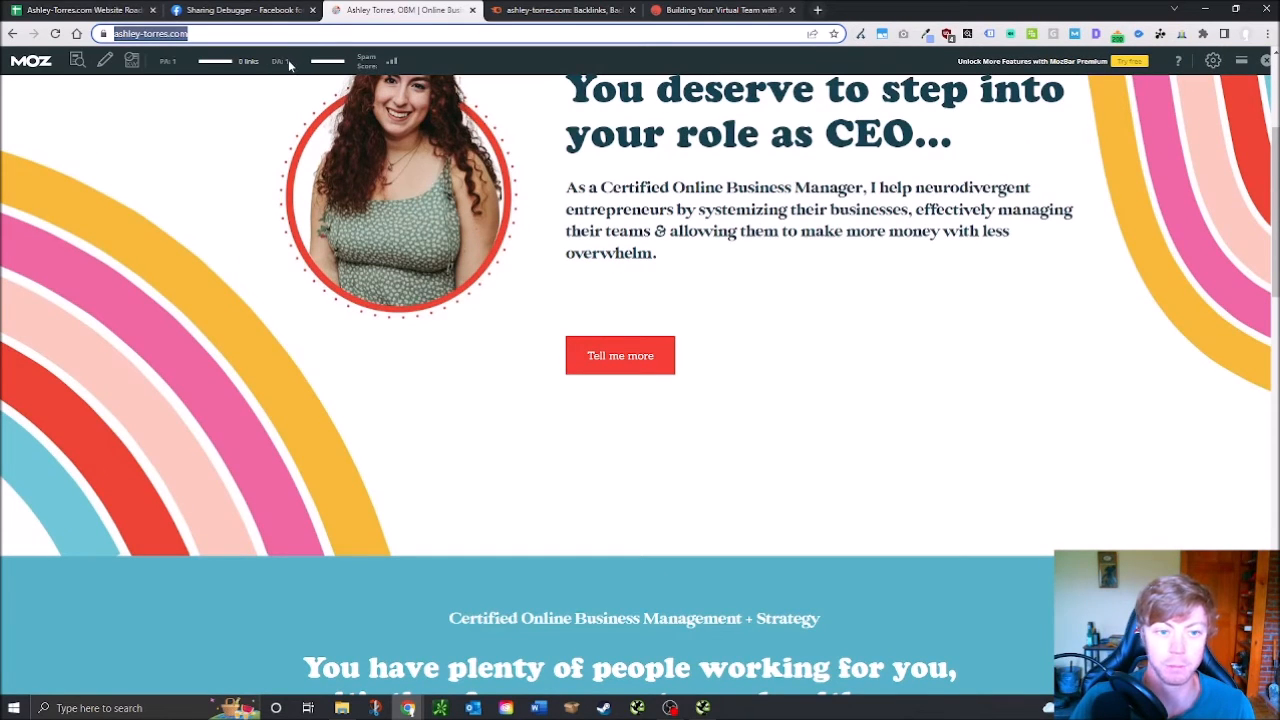
scroll(720, 290, "up", 3)
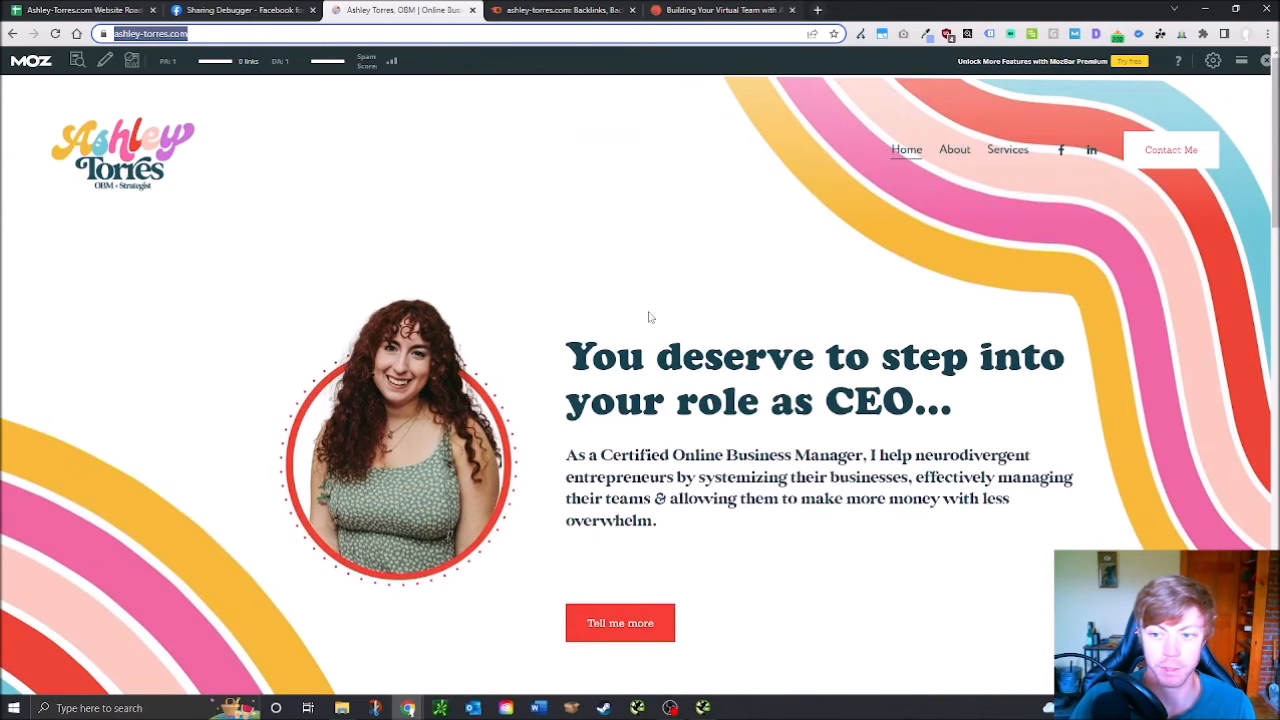
left_click(134, 9)
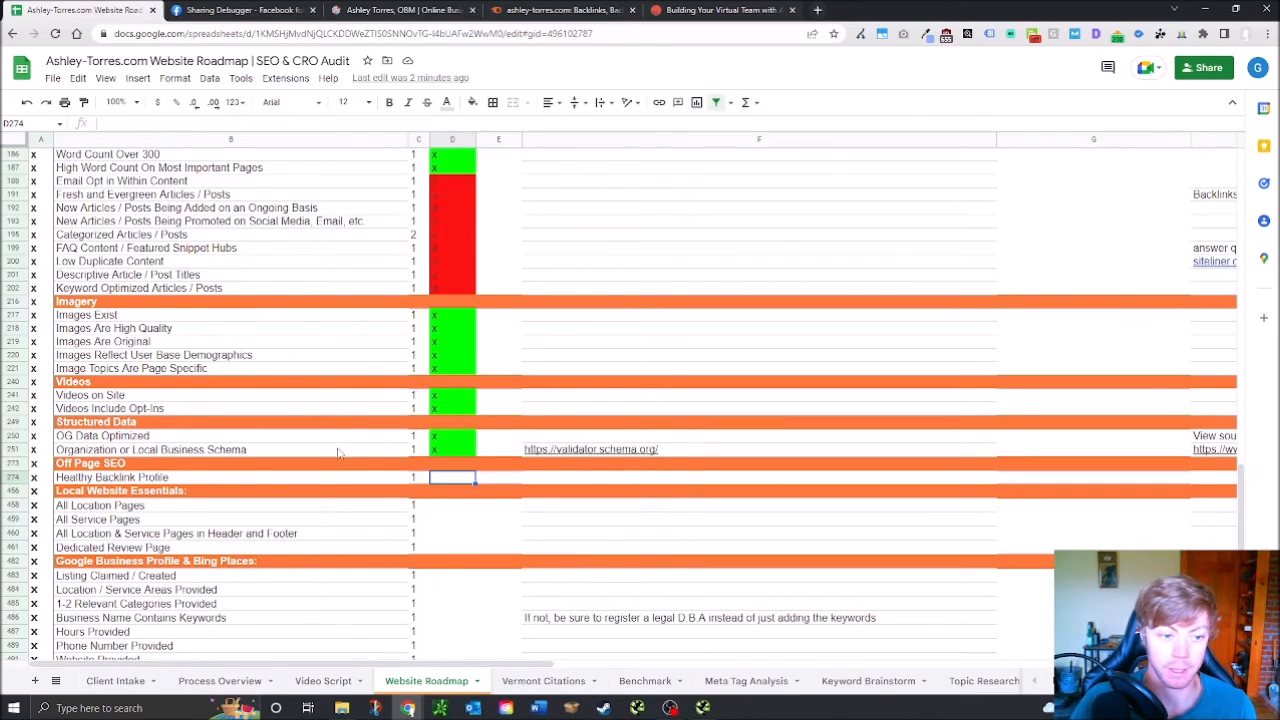
Scroll to row 274 and enter x in D274 so Healthy Backlink Profile passes in green
scroll(340, 453, "down", 1)
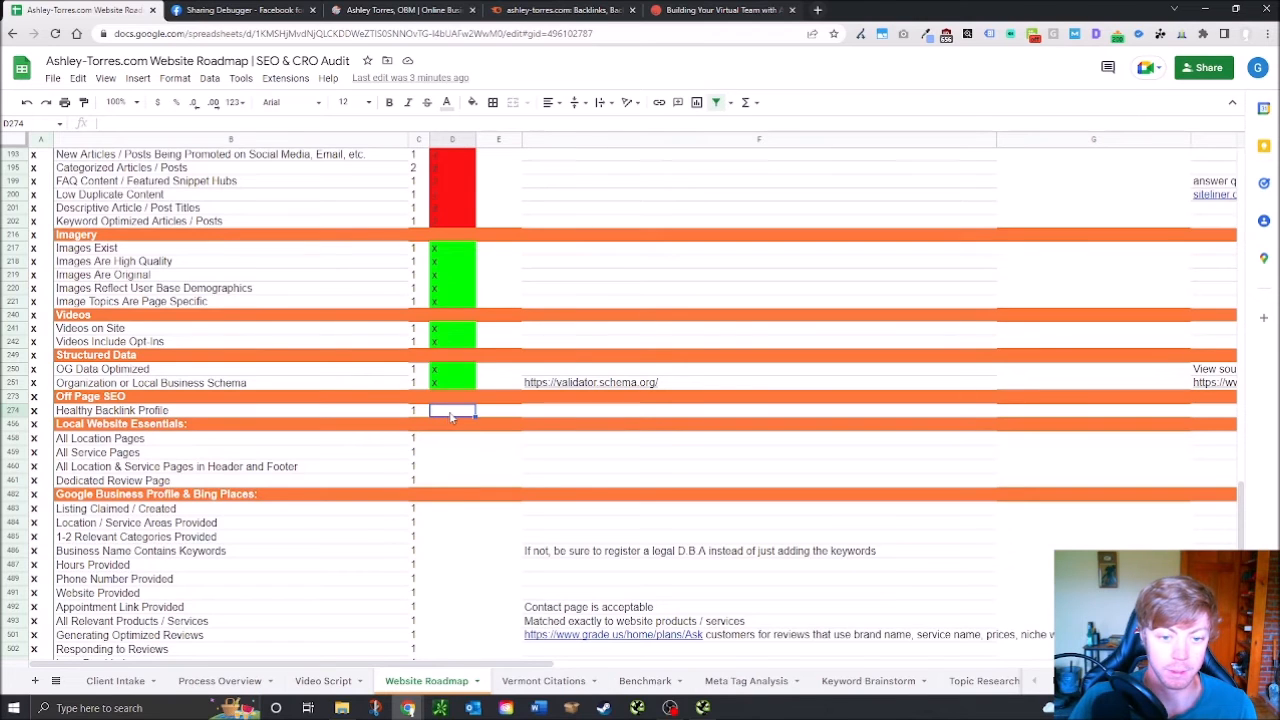
scroll(446, 428, "up", 4)
scroll(461, 433, "up", 5)
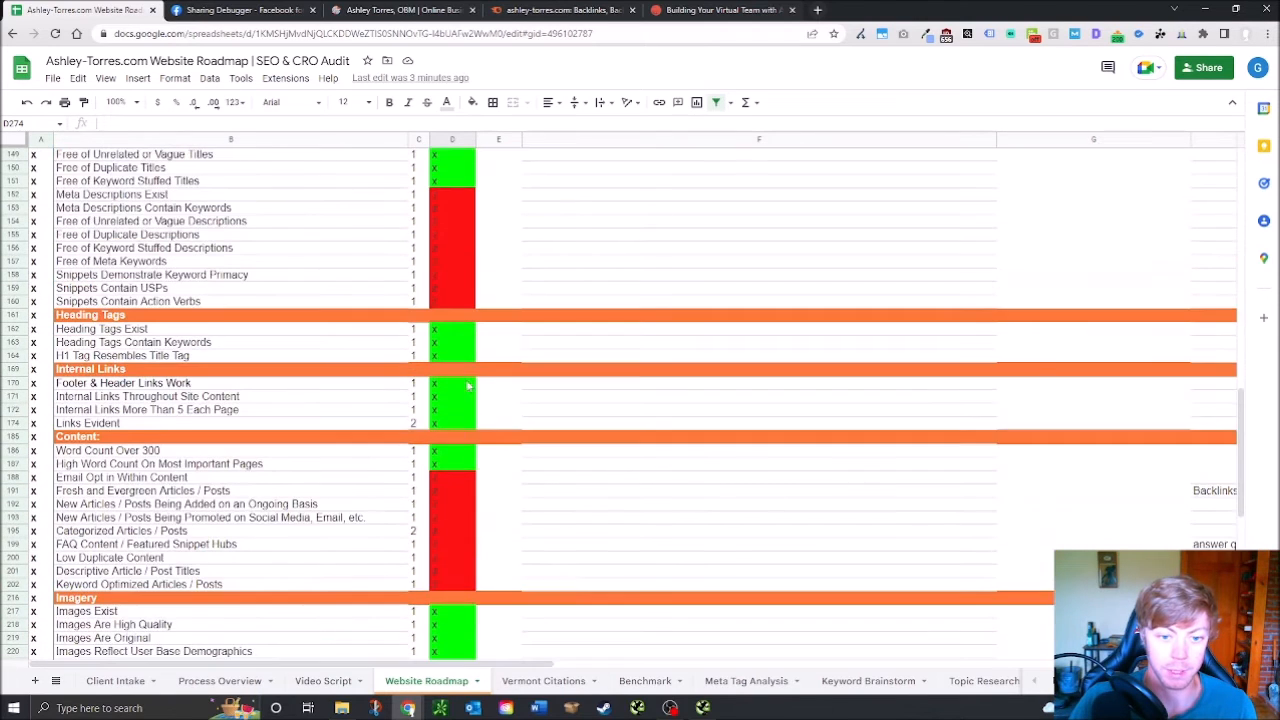
scroll(234, 399, "up", 8)
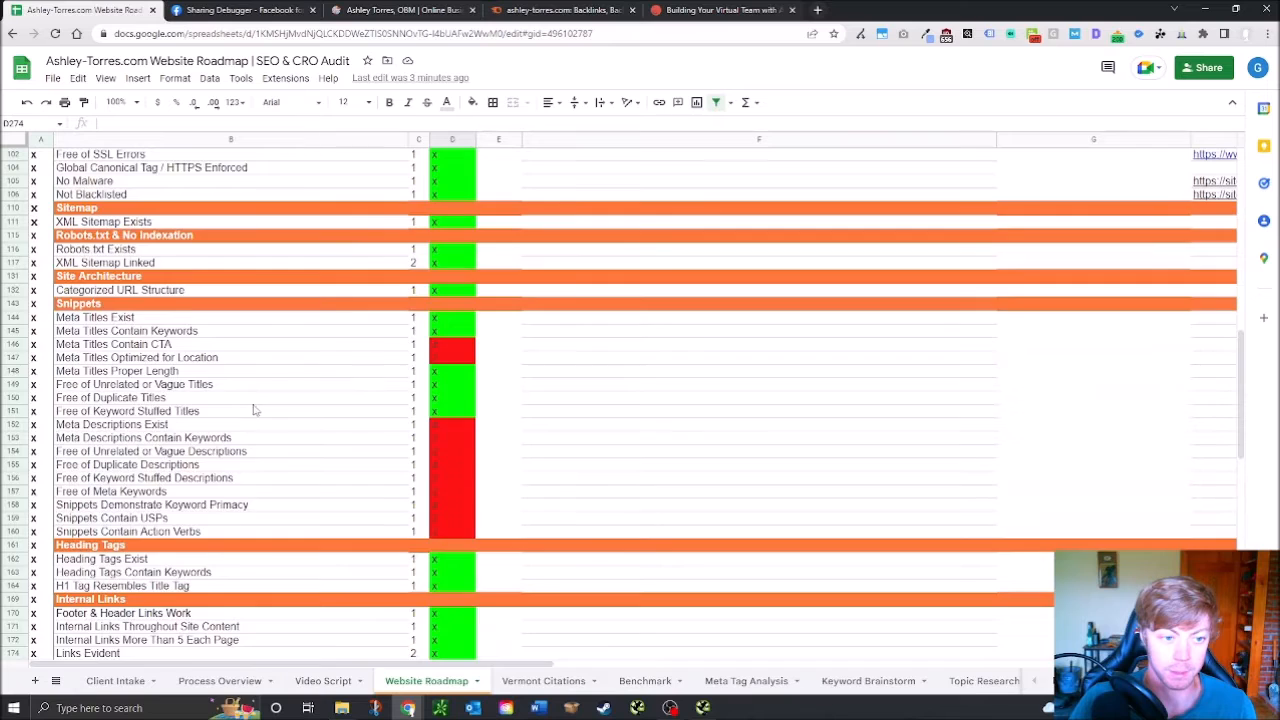
scroll(289, 251, "up", 3)
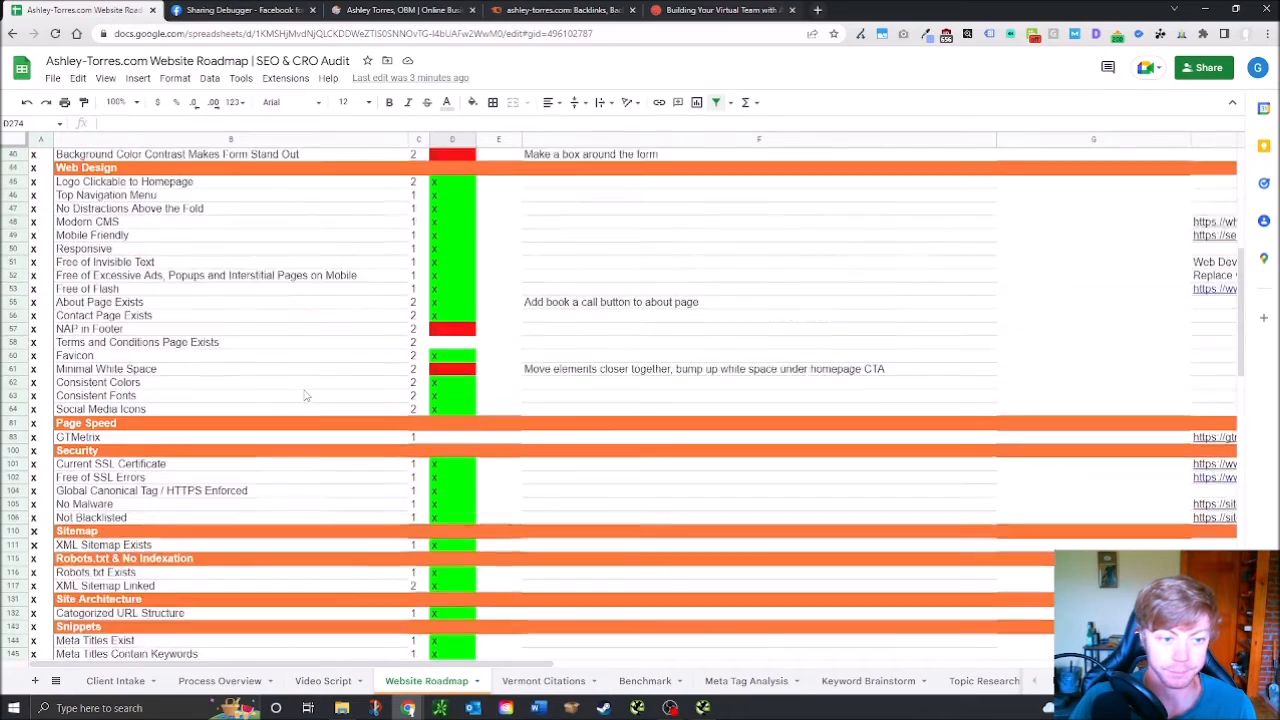
scroll(349, 408, "up", 2)
scroll(349, 408, "up", 3)
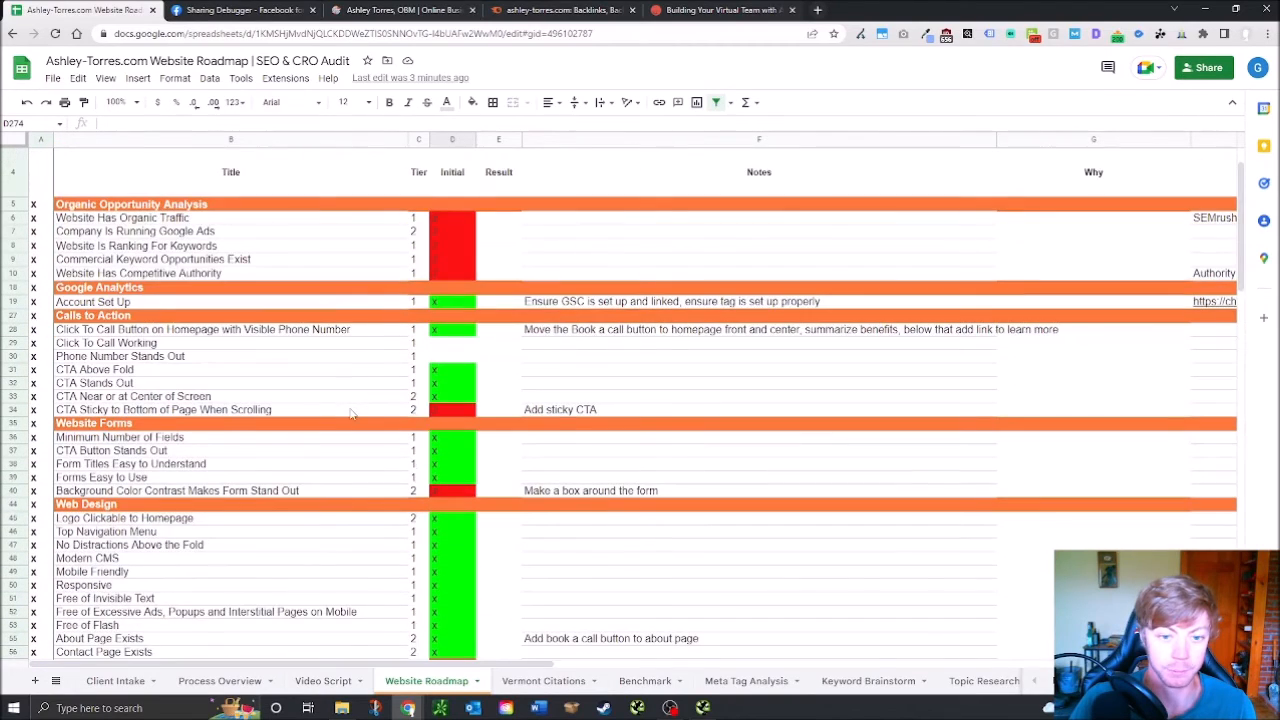
scroll(355, 491, "down", 9)
scroll(554, 486, "down", 6)
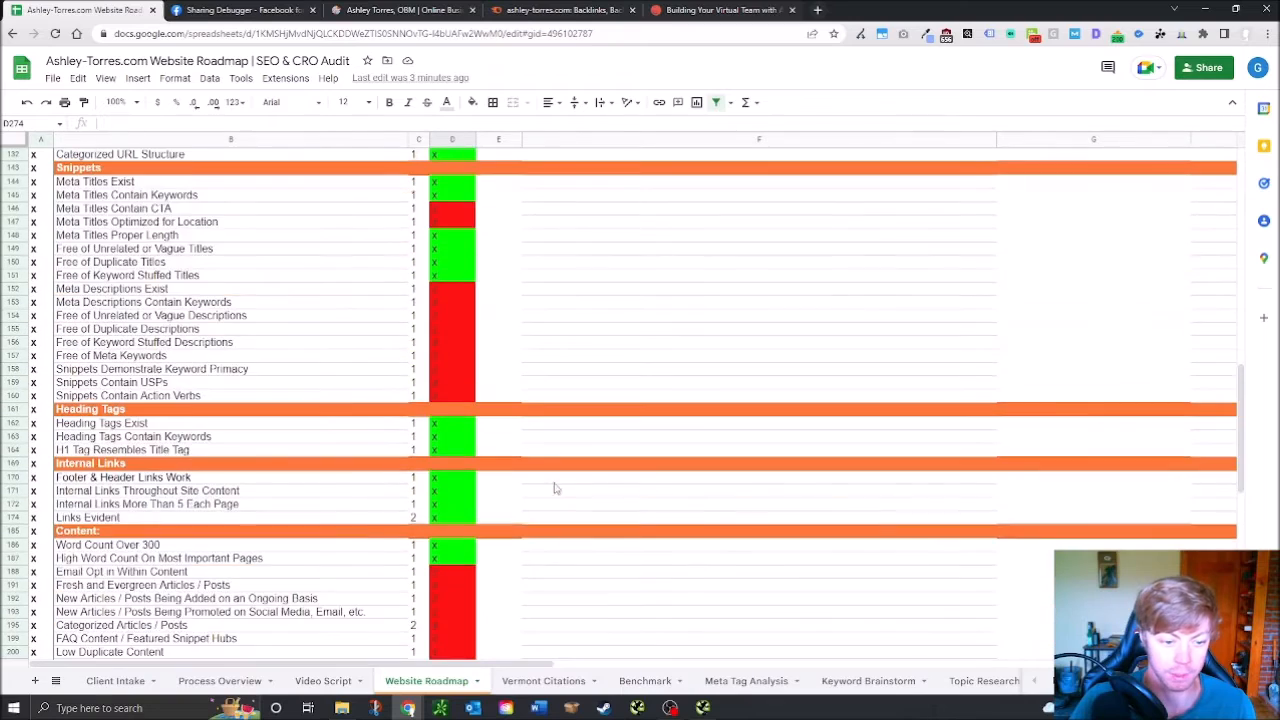
scroll(559, 398, "down", 1)
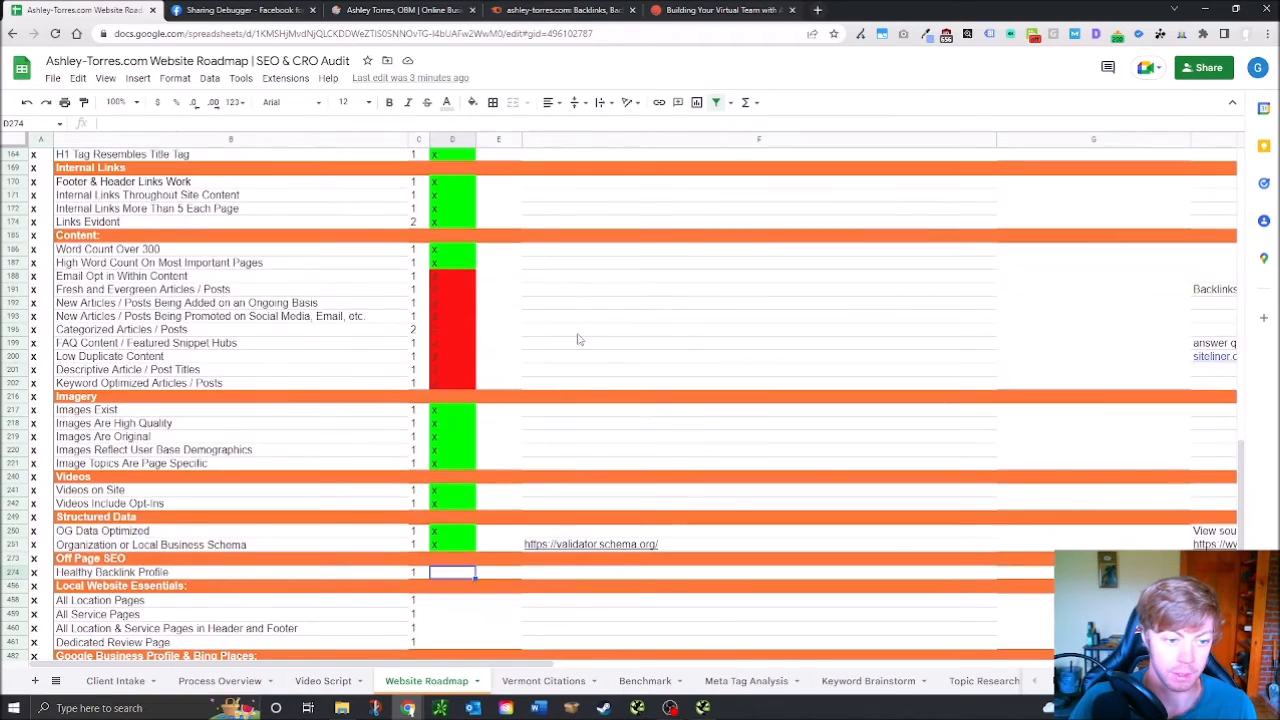
scroll(493, 437, "down", 4)
scroll(493, 437, "down", 1)
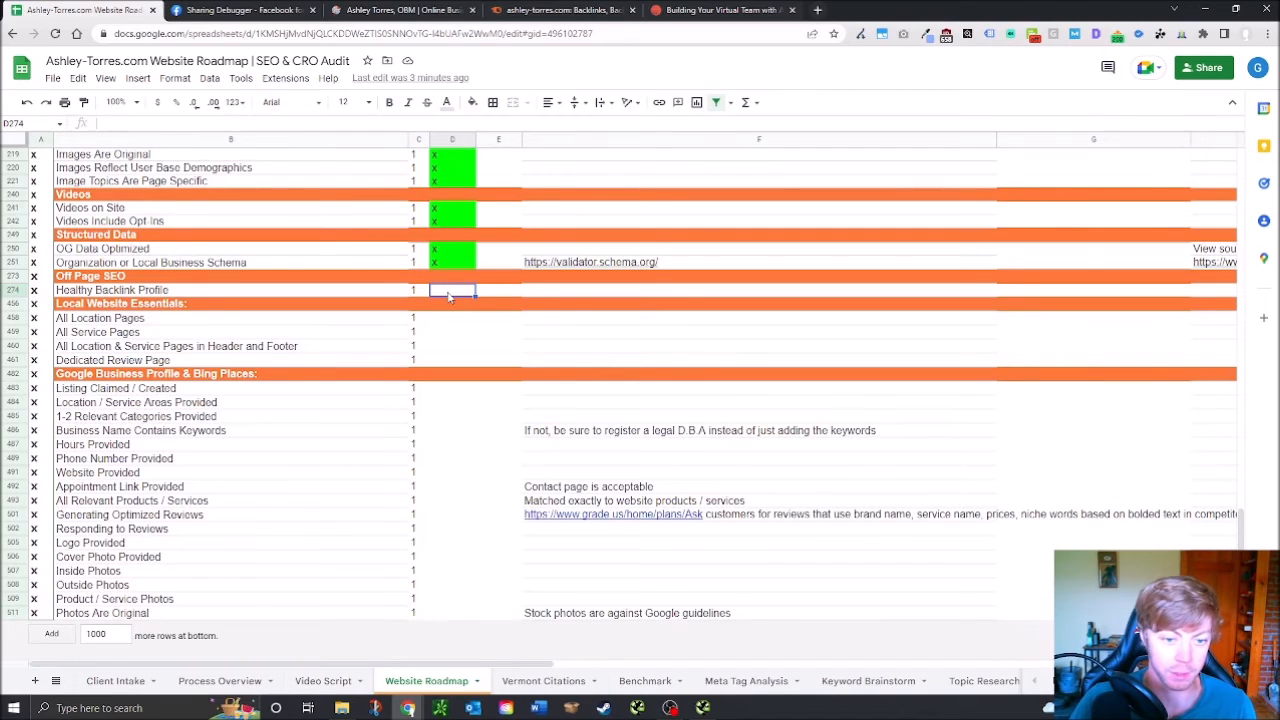
type("x")
left_click(451, 317)
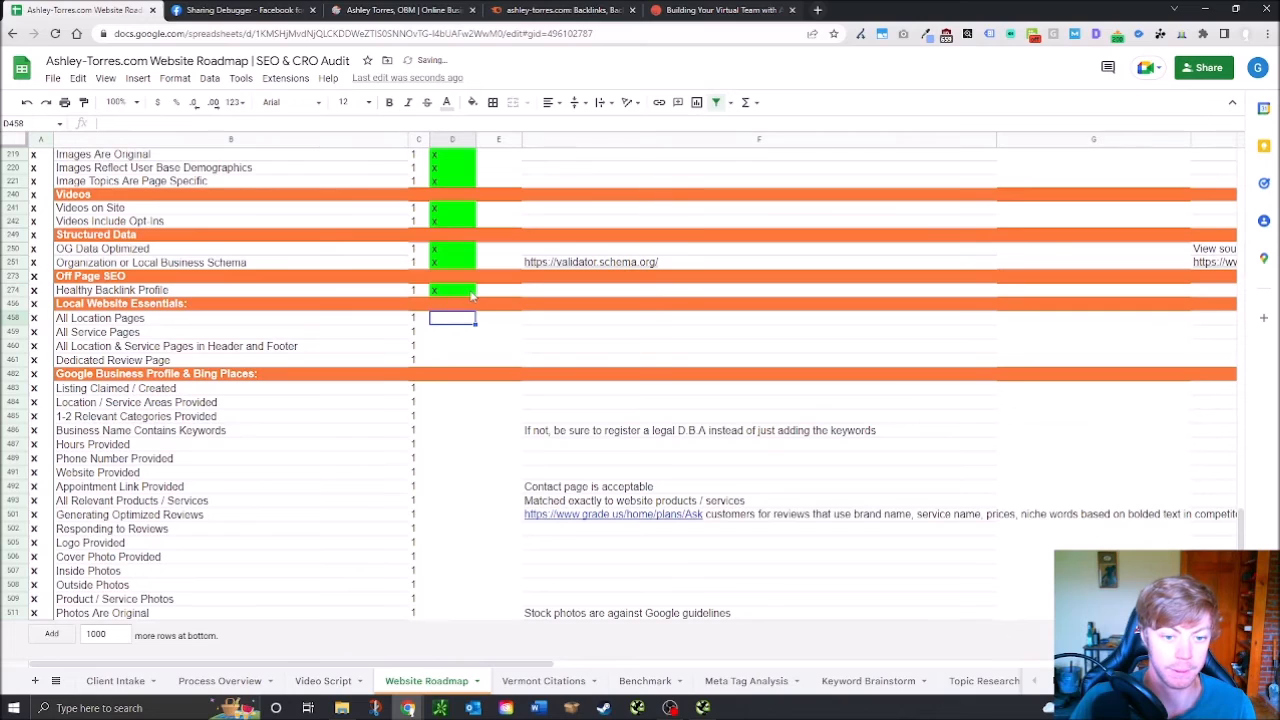
Write 'Consider getting more business, local and niche directory listings' in F274, correcting the 'listings' typo
left_click(580, 292)
type("Consider getting more business")
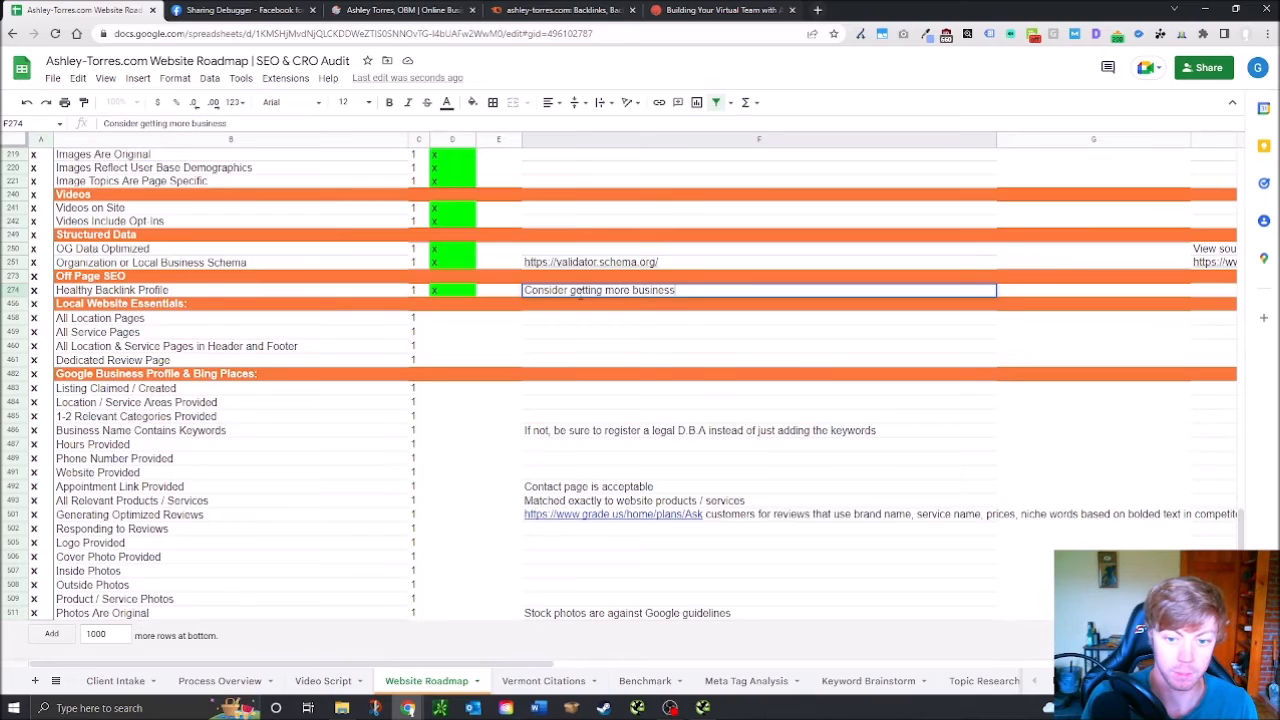
type(", local and ")
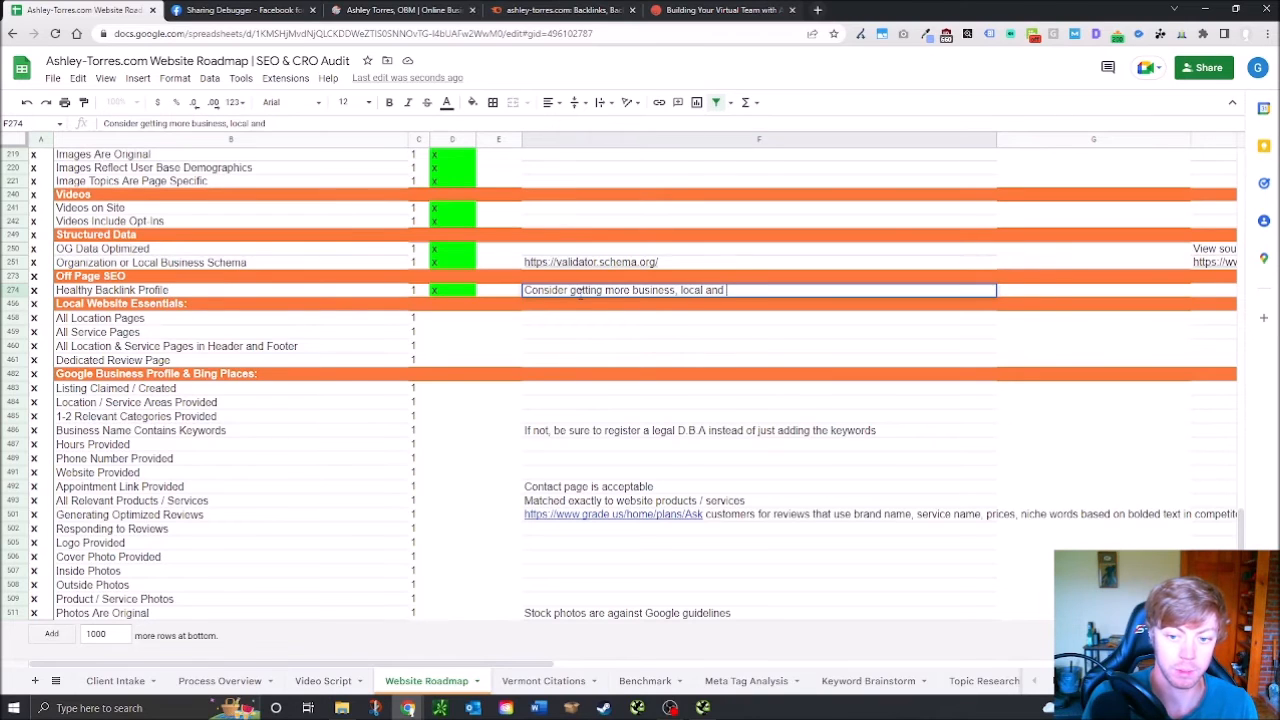
type("niche dire")
type("ctories")
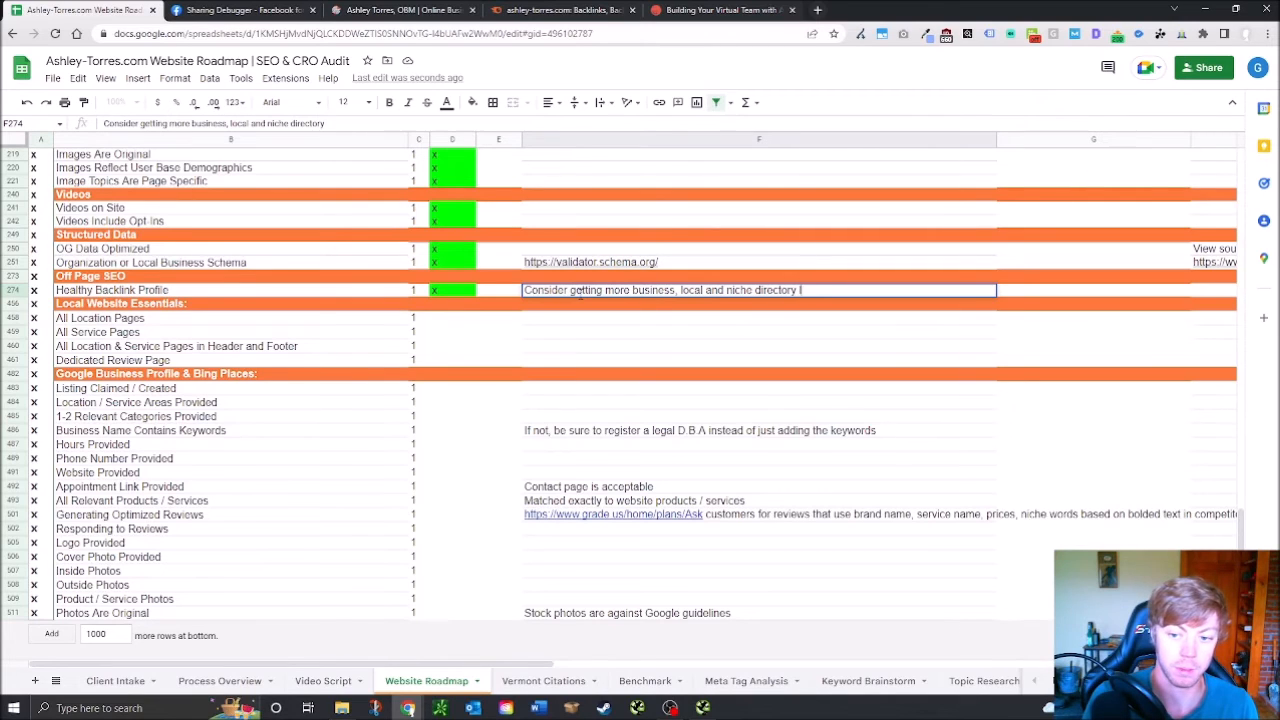
type("ngs")
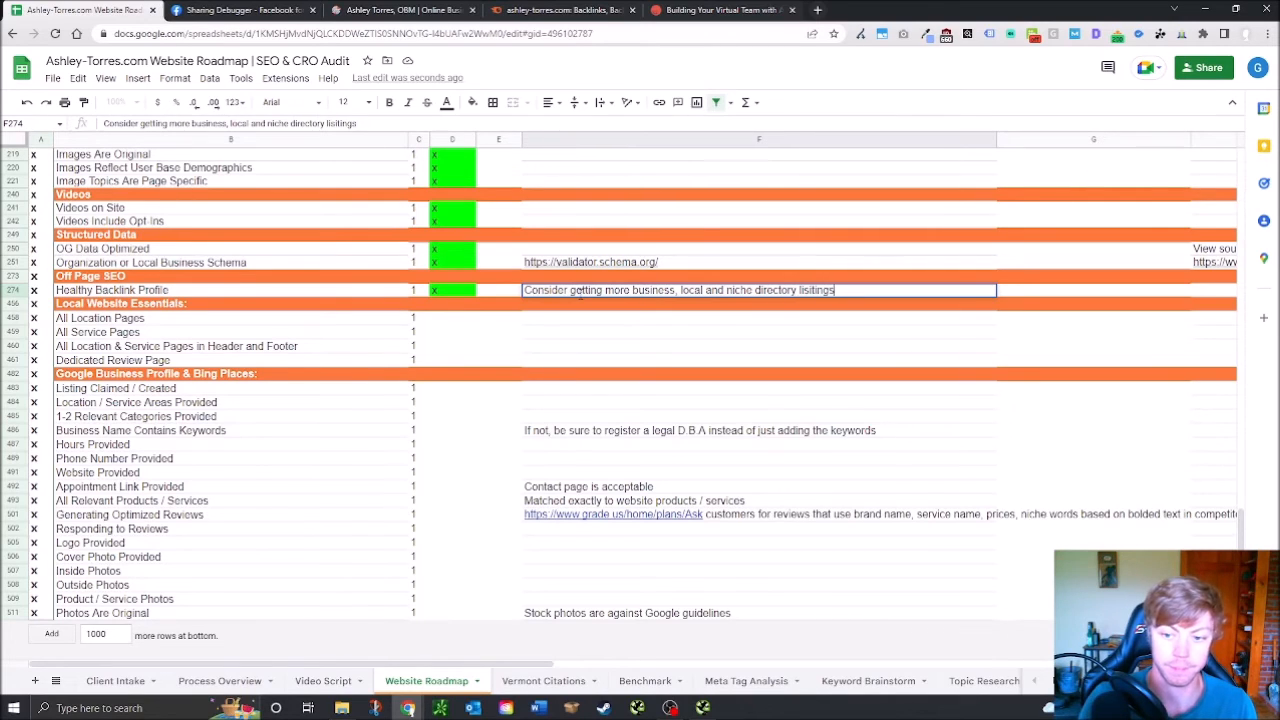
key("Left")
key("Left")
key("Left")
double_click(810, 291)
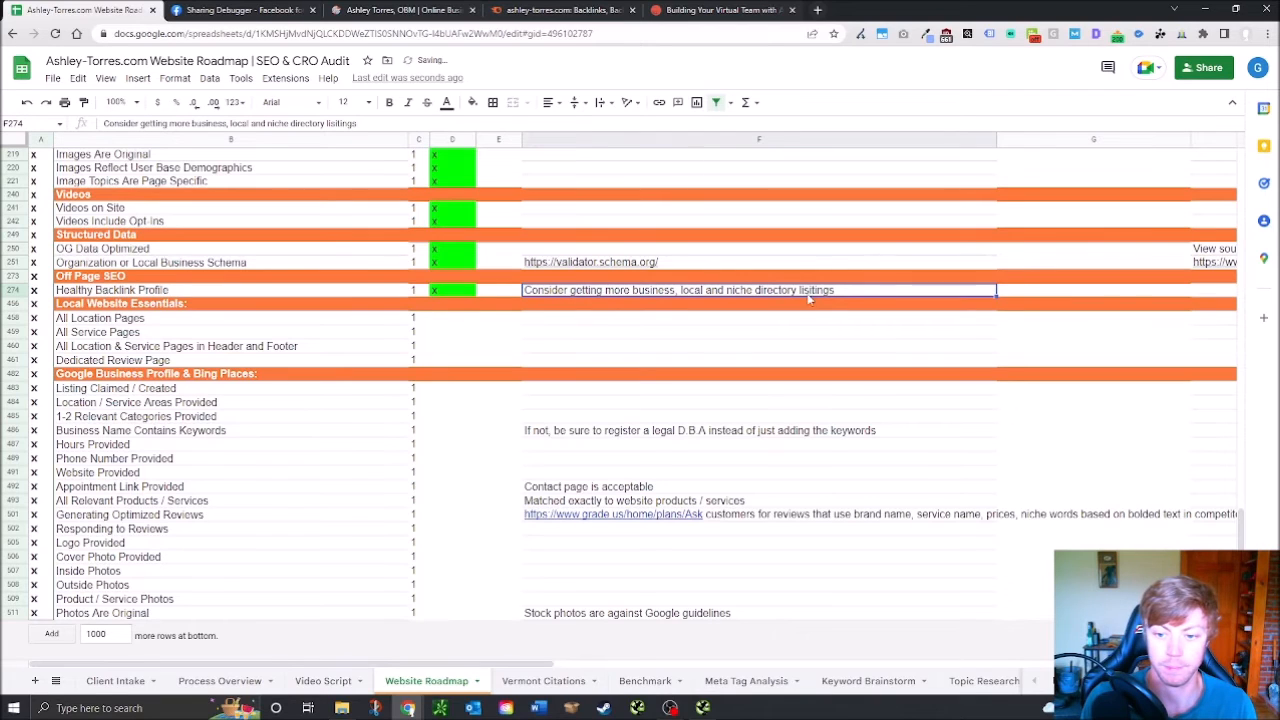
key("BackSpace")
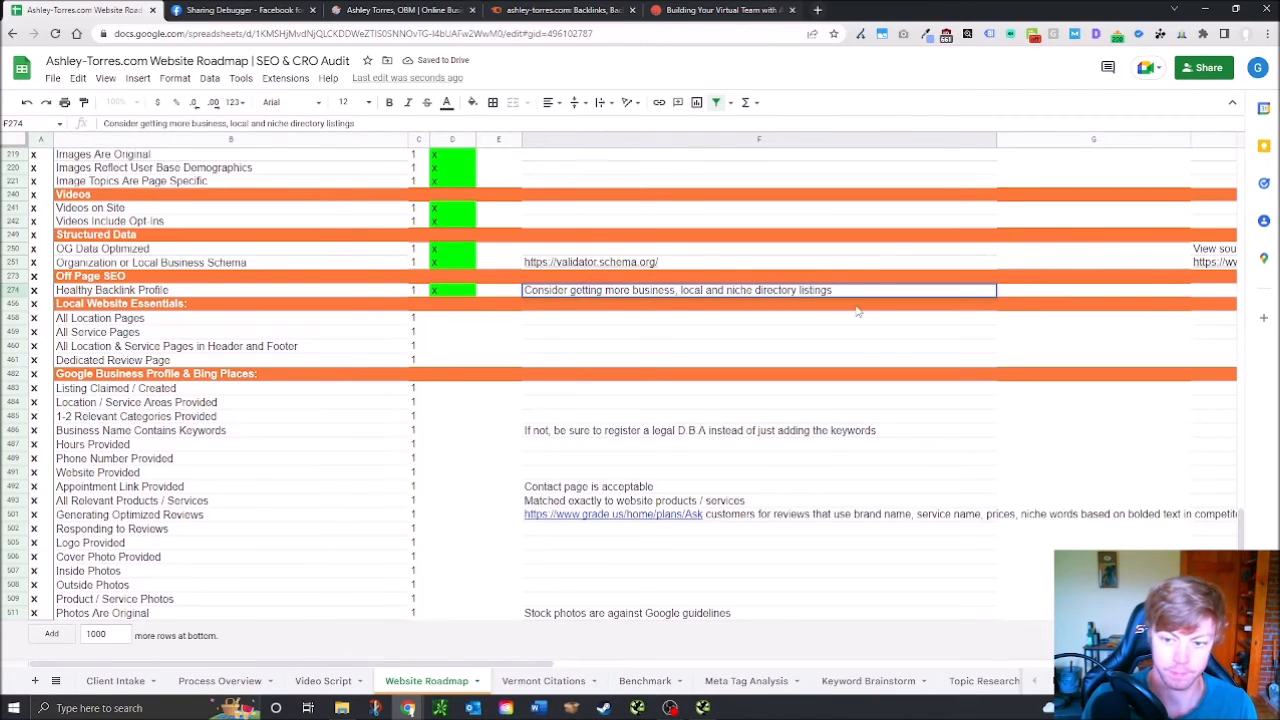
left_click(700, 324)
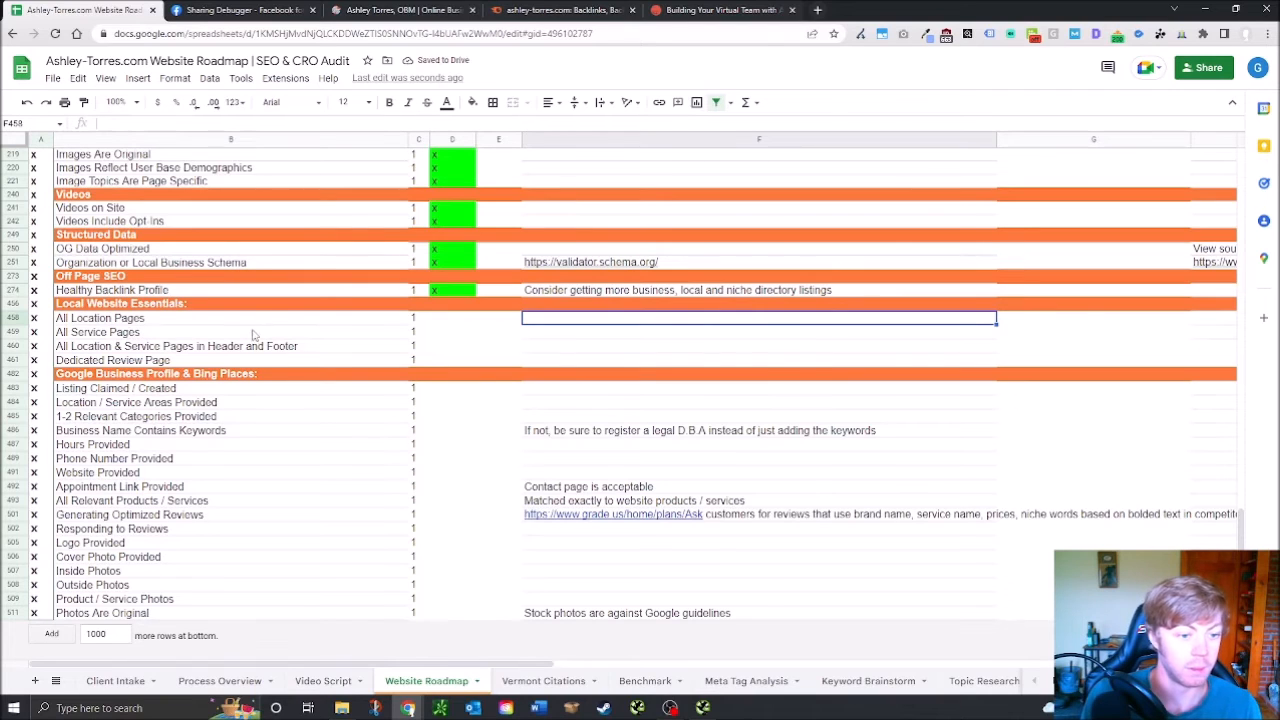
Grade D458–D460: o for All Location Pages, x for All Service Pages and the header/footer row
left_click(468, 323)
type("o")
key("Return")
type("xx")
key("BackSpace")
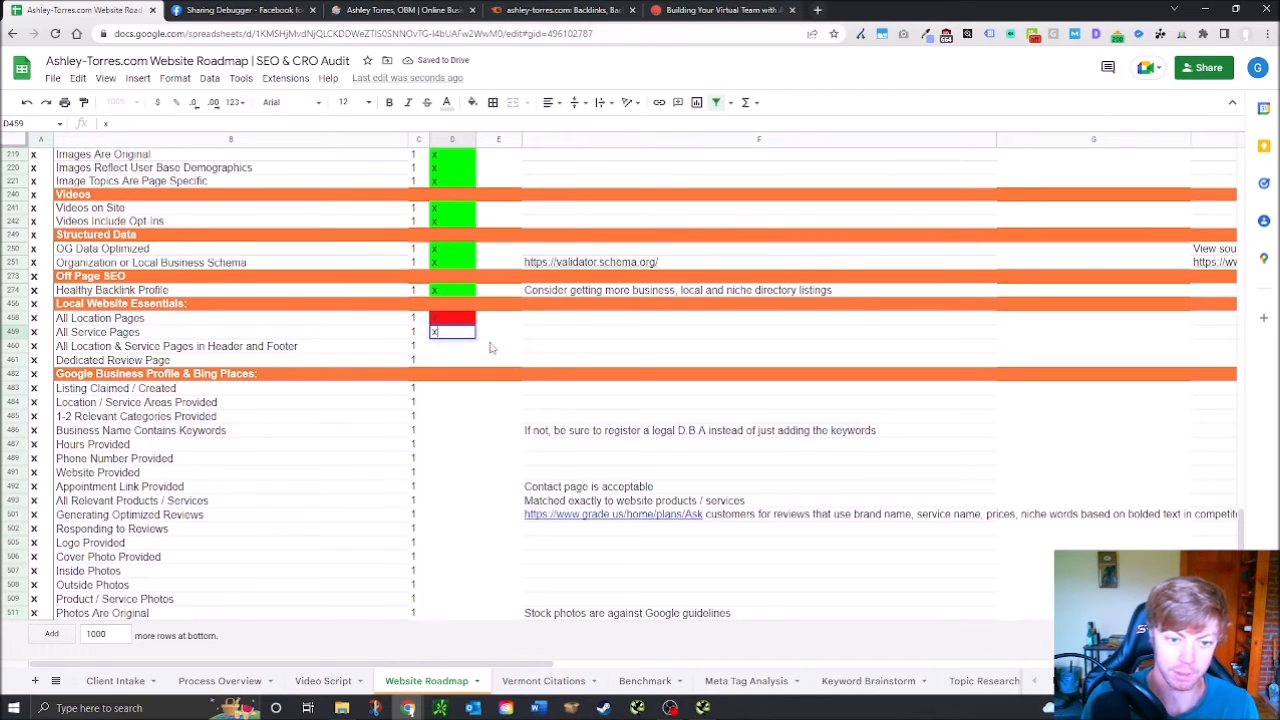
key("Return")
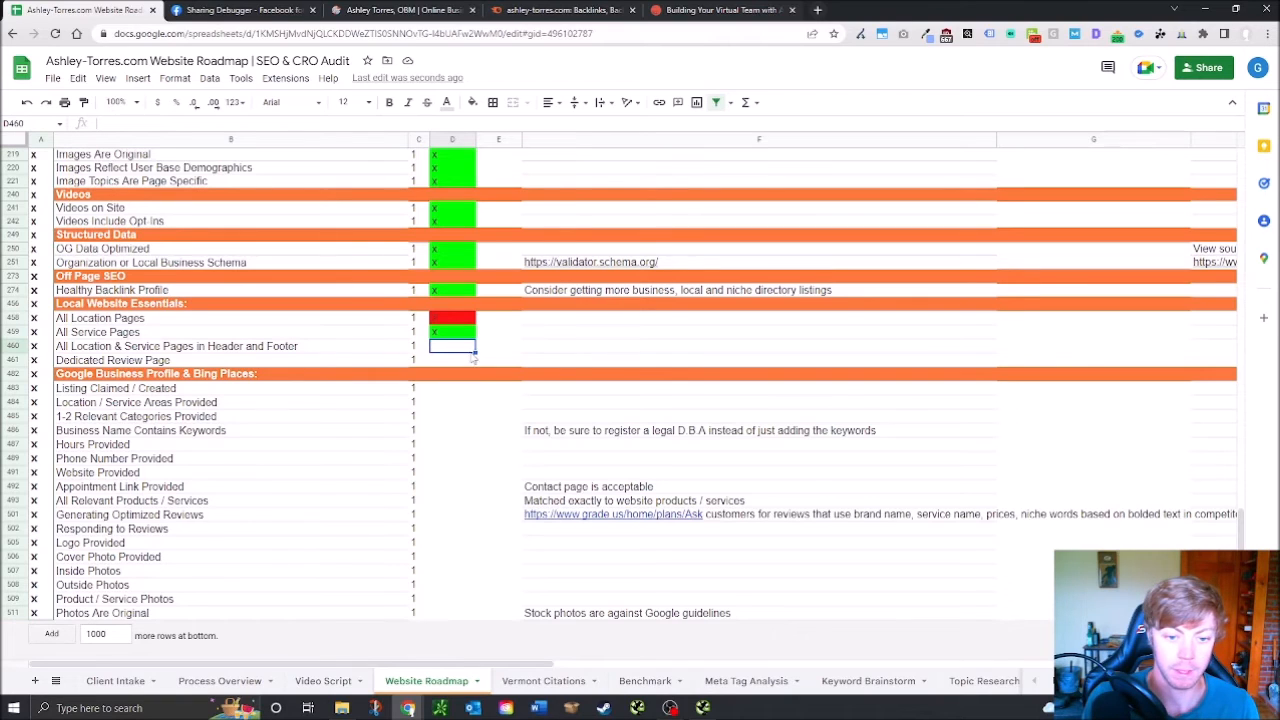
type("x")
key("Return")
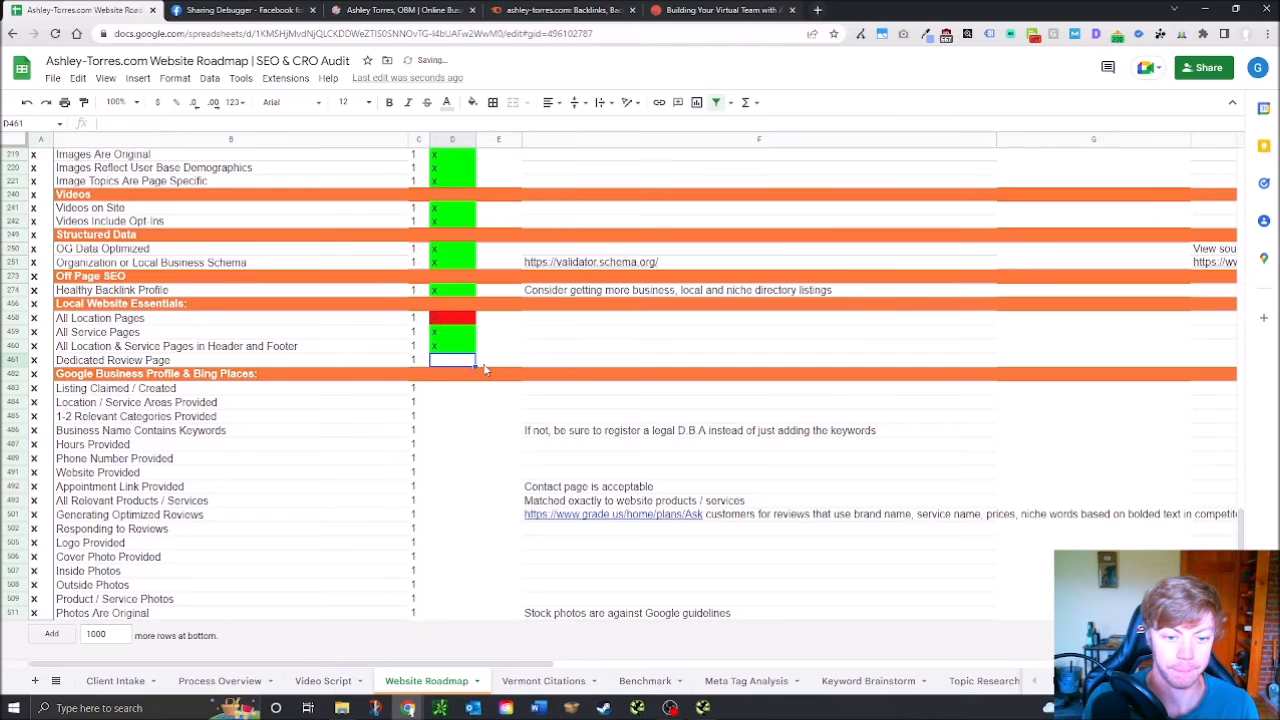
left_click(424, 9)
Scroll down the ashley-torres.com home page and read through the client testimonial
mouse_move(1022, 152)
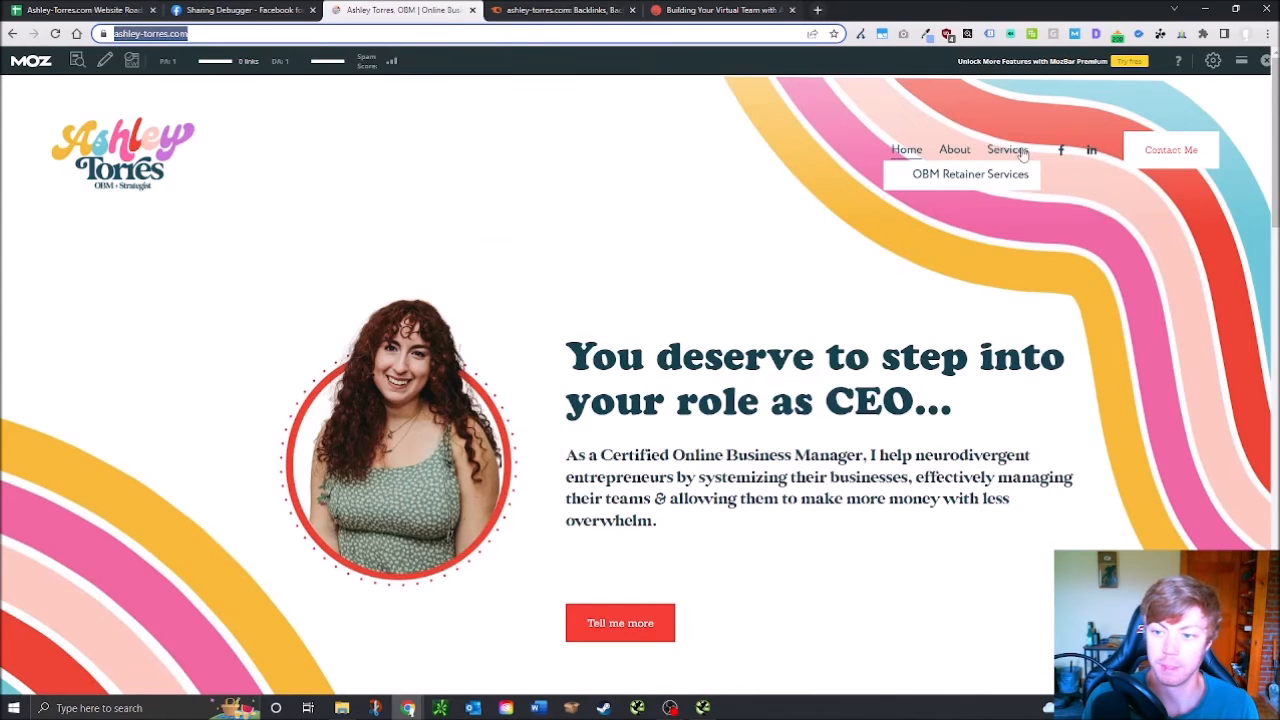
scroll(772, 462, "down", 3)
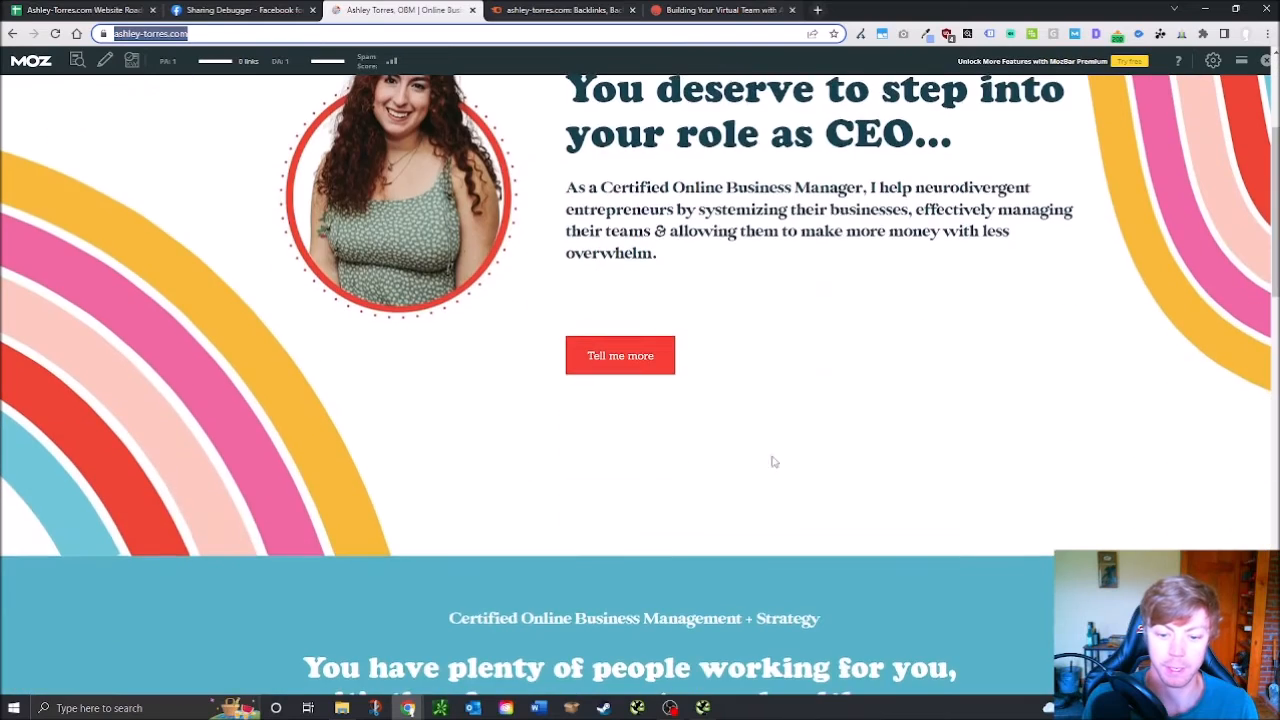
scroll(772, 462, "down", 10)
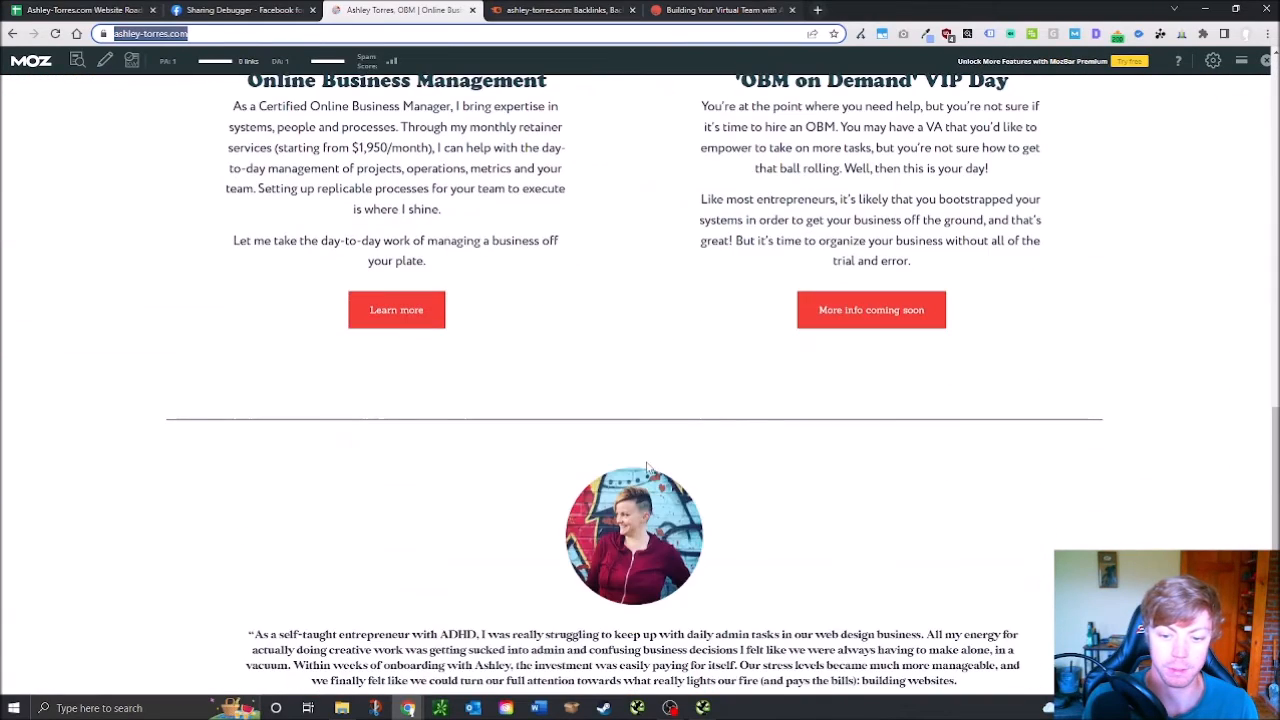
scroll(647, 468, "down", 3)
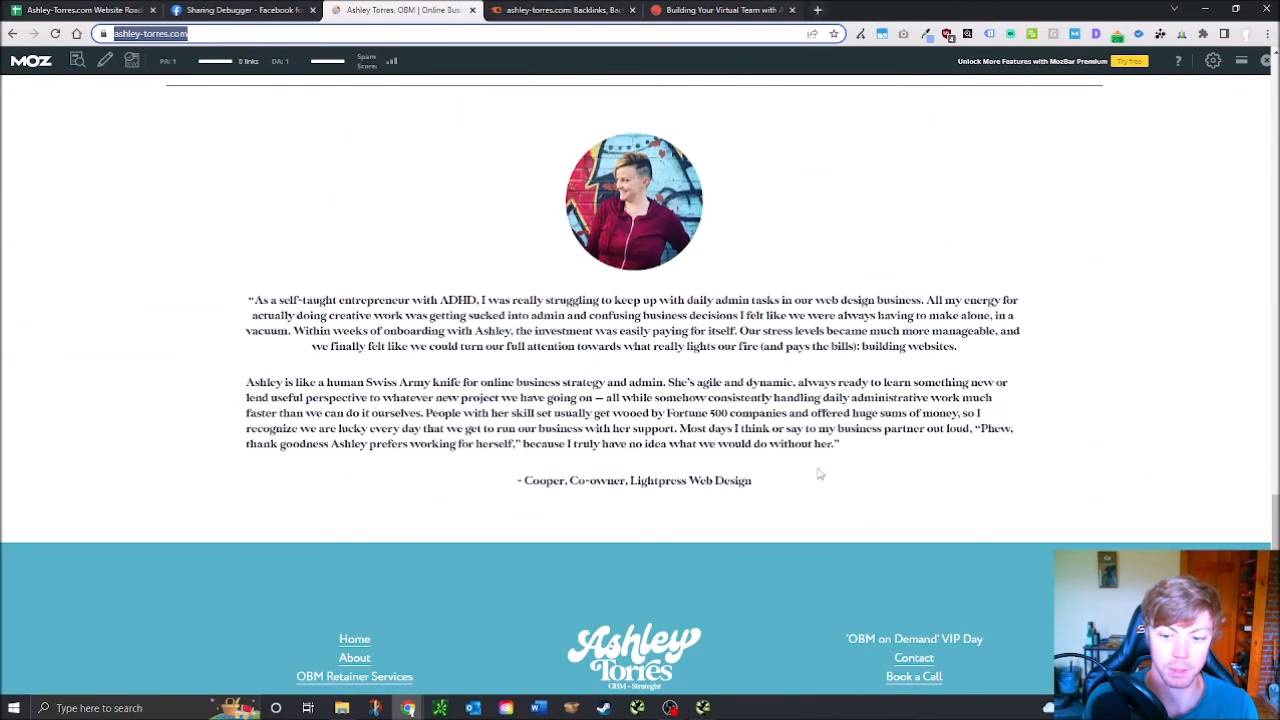
left_click_drag(811, 486, 208, 312)
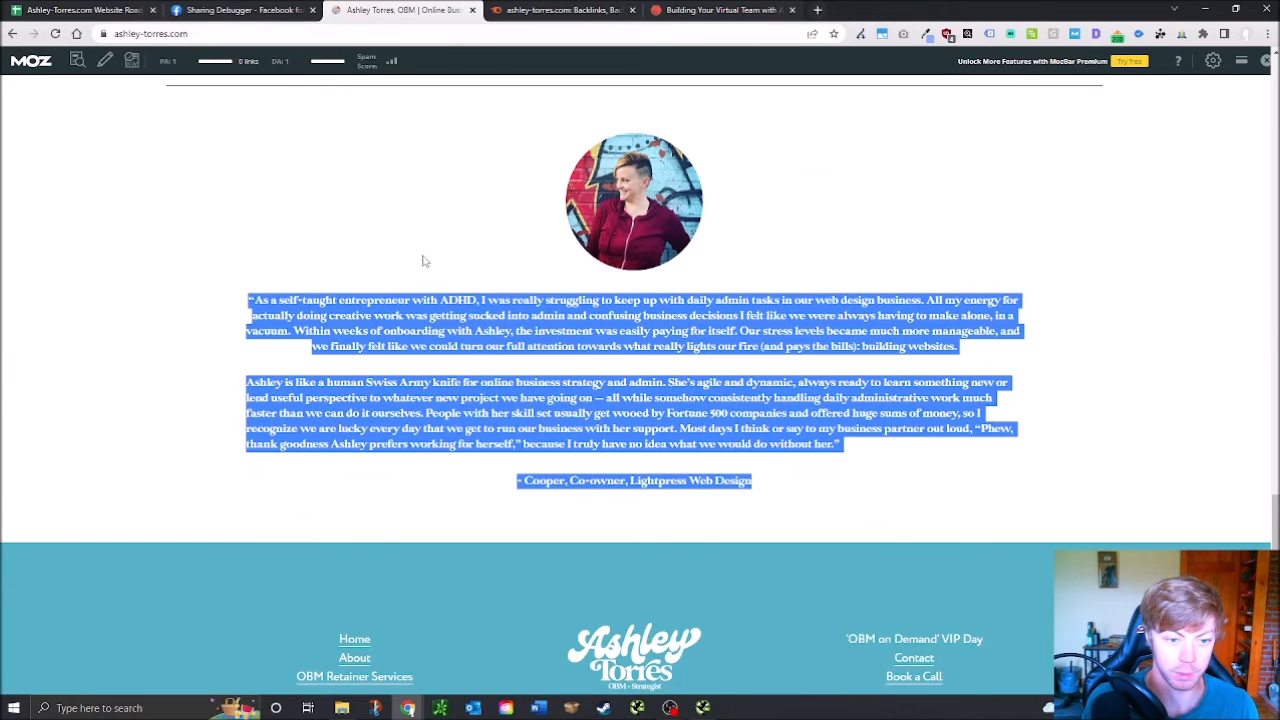
left_click(960, 284)
scroll(606, 290, "down", 1)
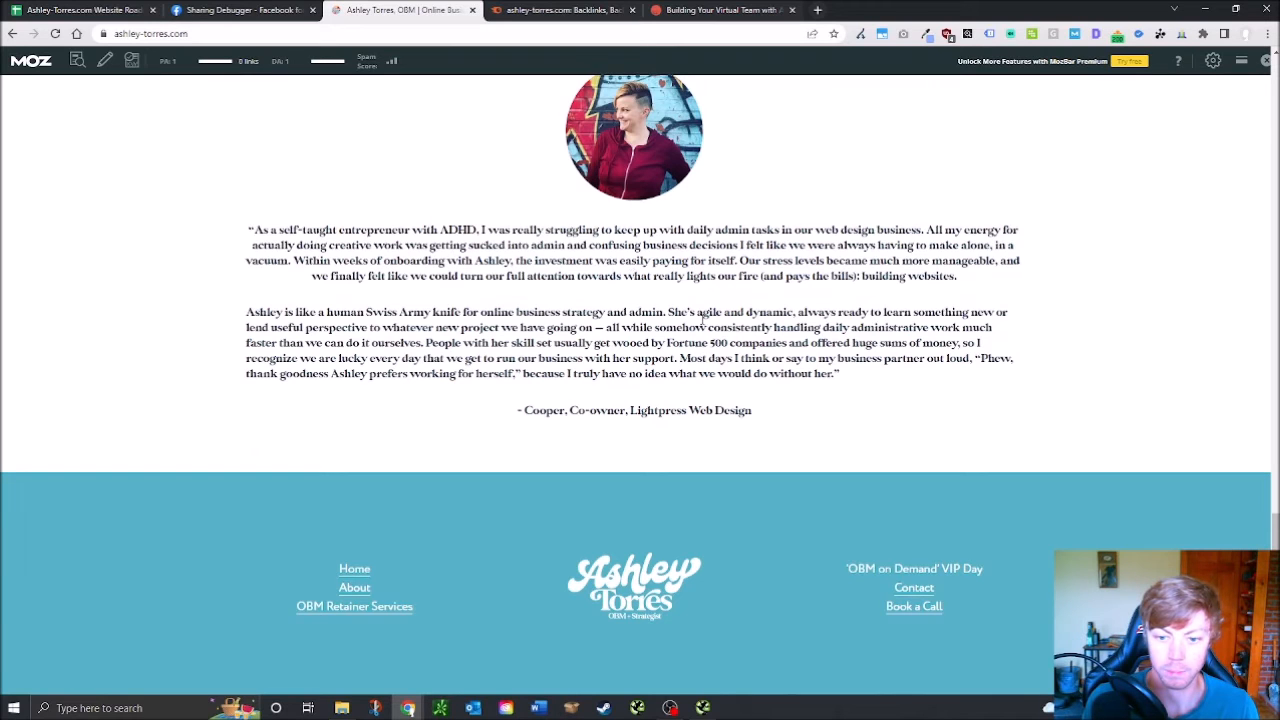
left_click_drag(811, 439, 342, 232)
Go back to the top of the page and open the About page
scroll(640, 289, "up", 12)
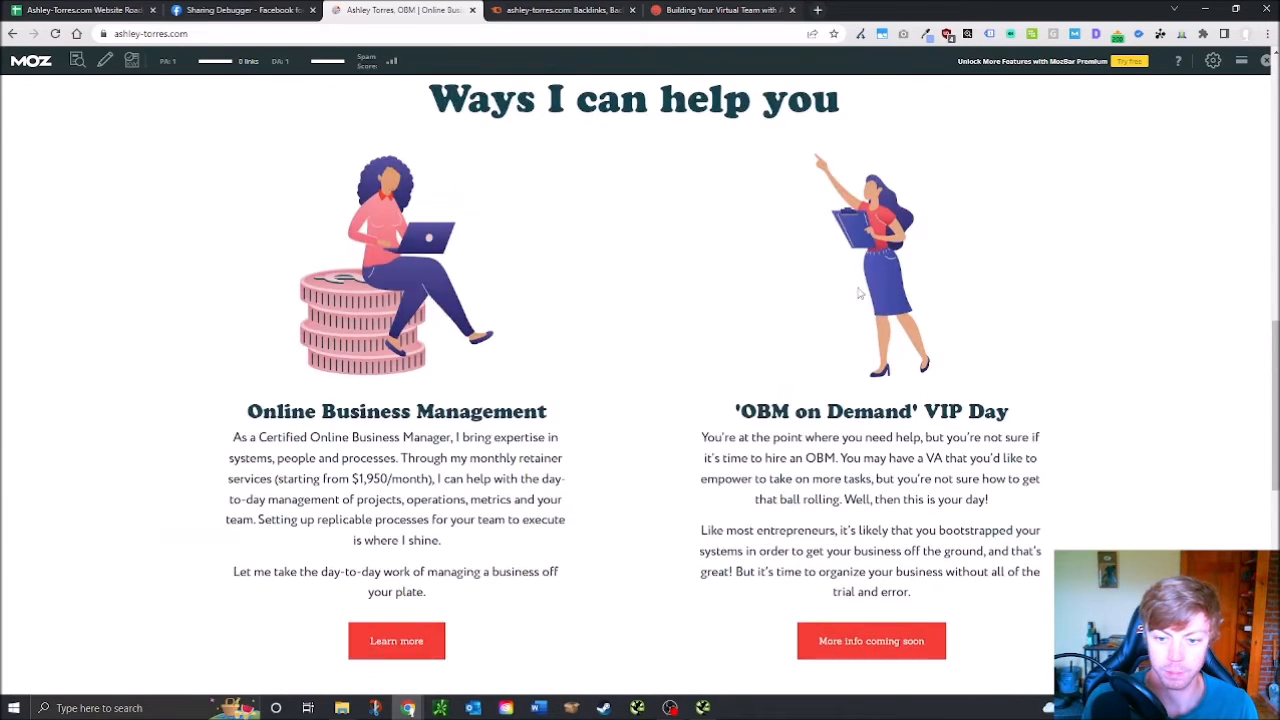
scroll(977, 276, "up", 5)
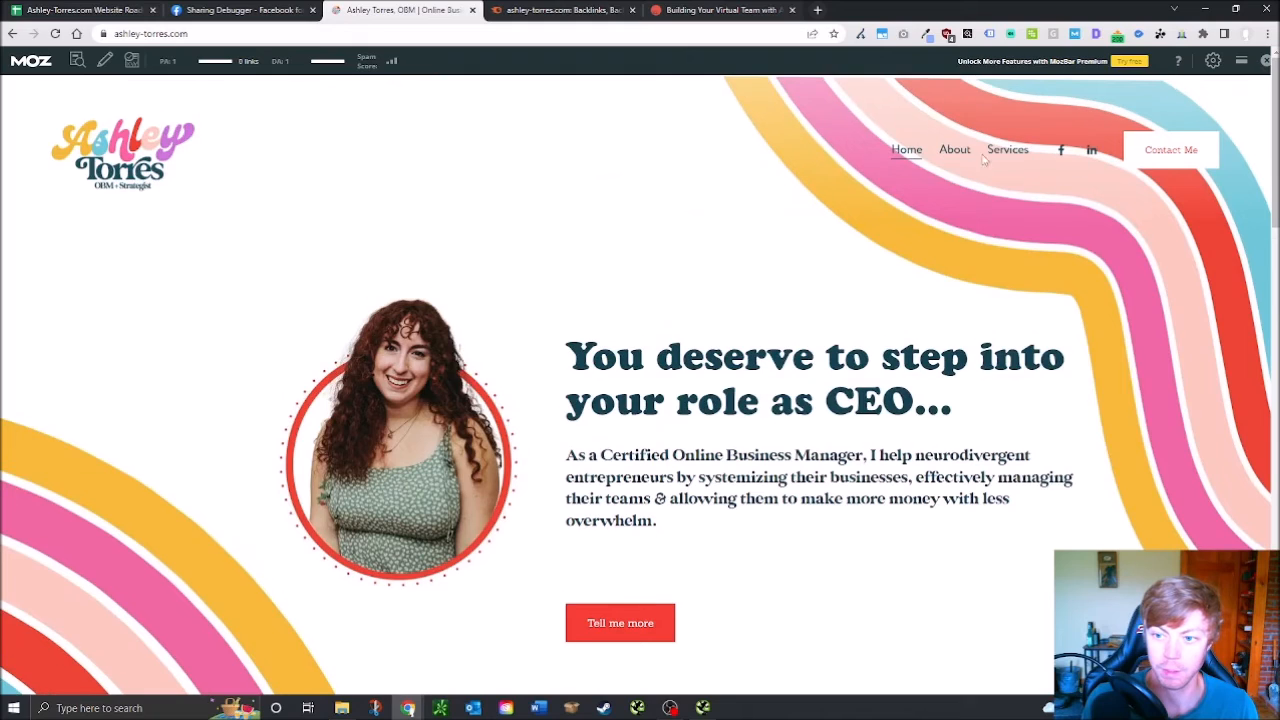
left_click(955, 150)
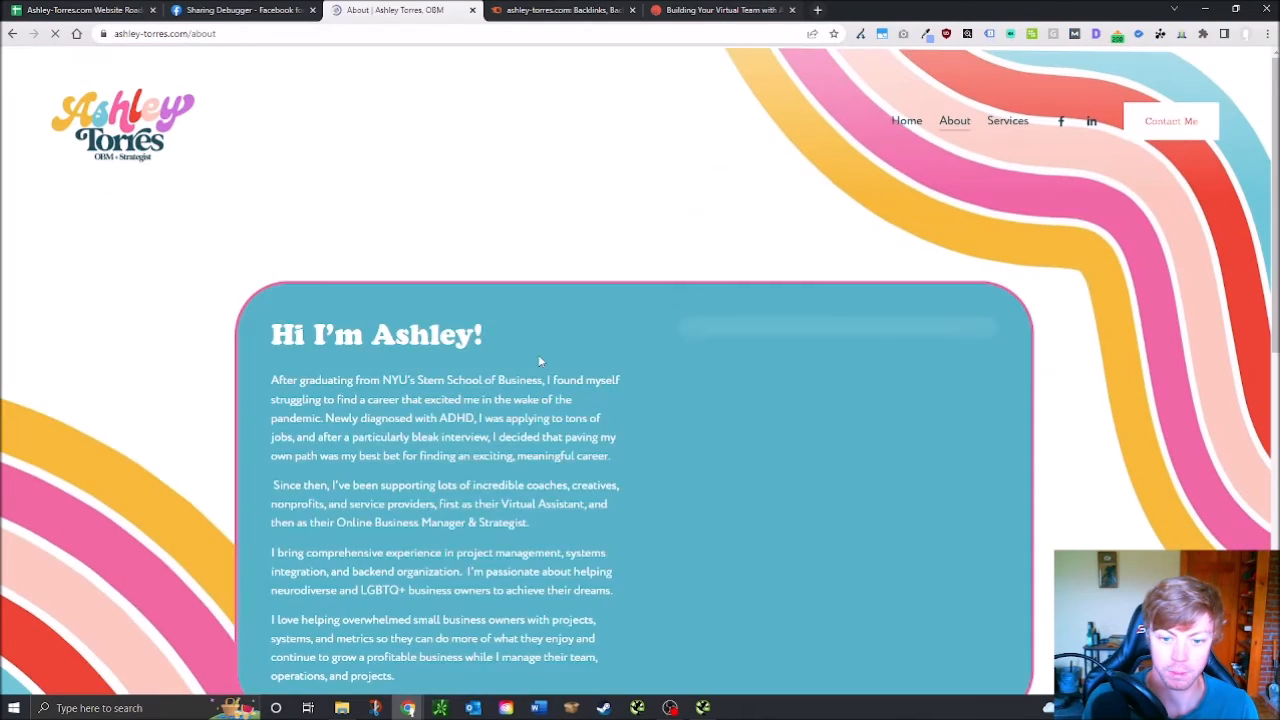
Read the About page down to the CEO client testimonial and footer, glance at Sharing Debugger, then return
scroll(374, 237, "down", 8)
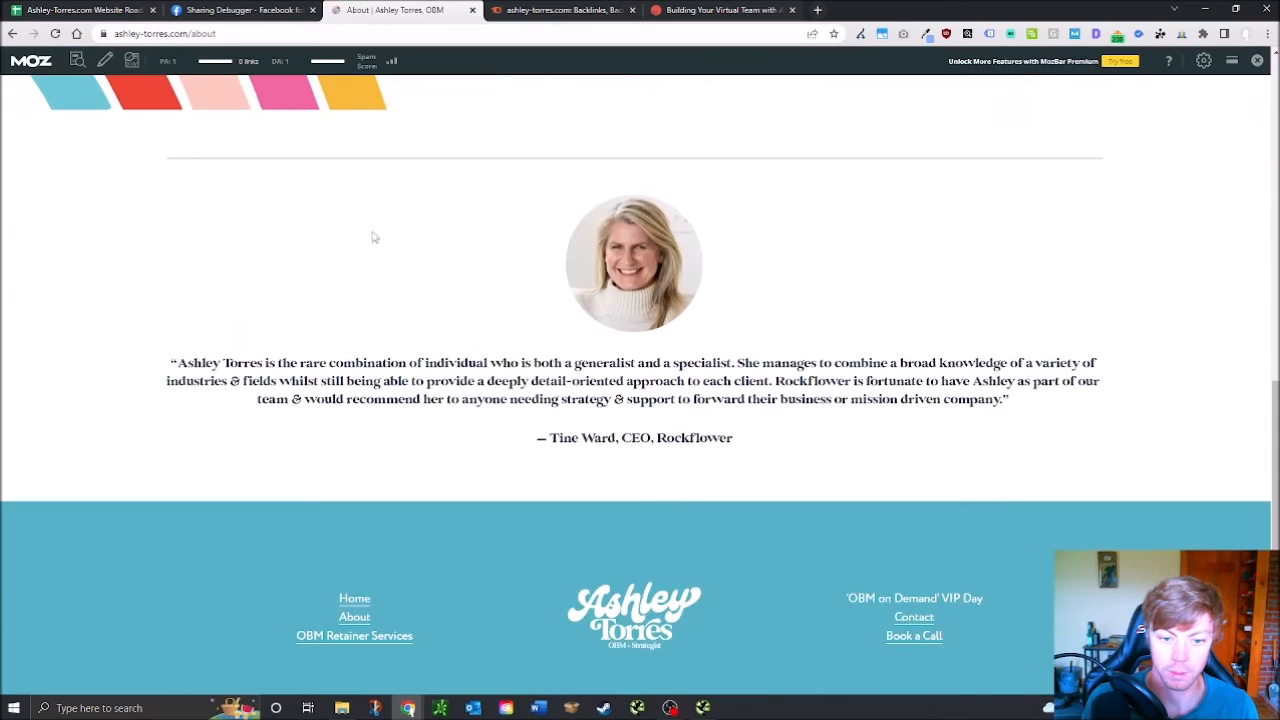
left_click_drag(374, 237, 863, 457)
scroll(848, 457, "up", 10)
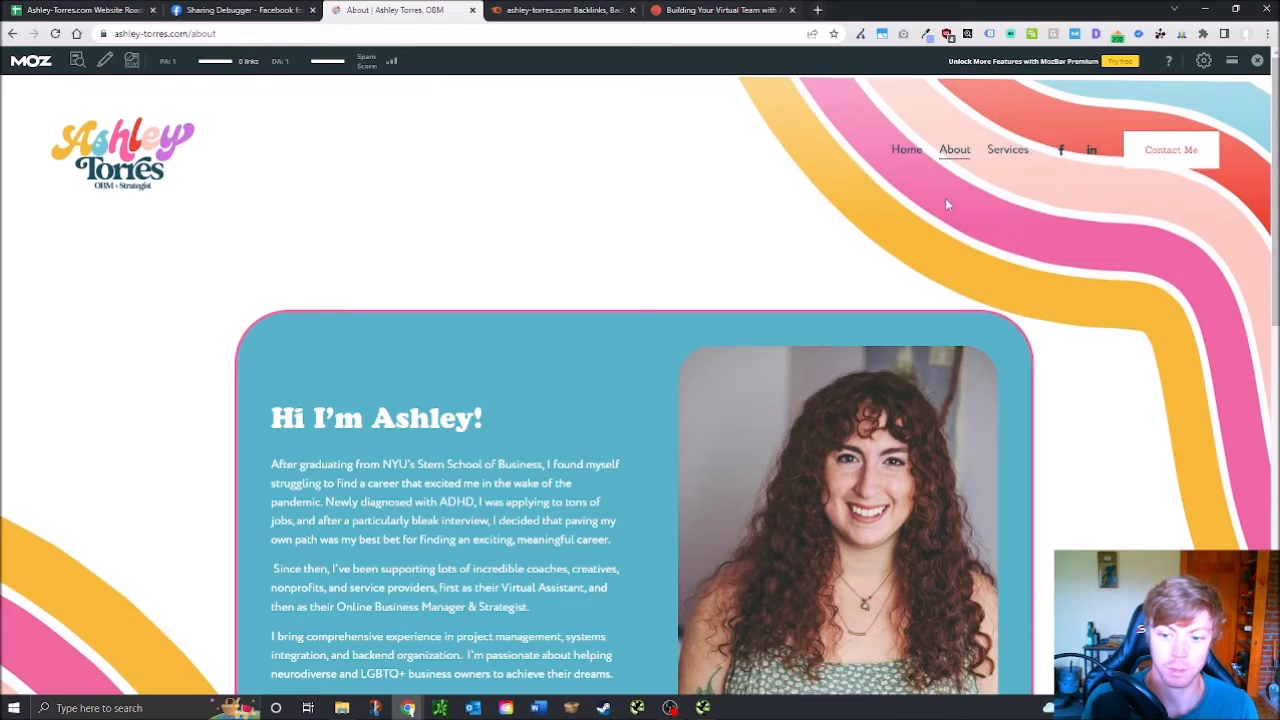
scroll(505, 515, "down", 10)
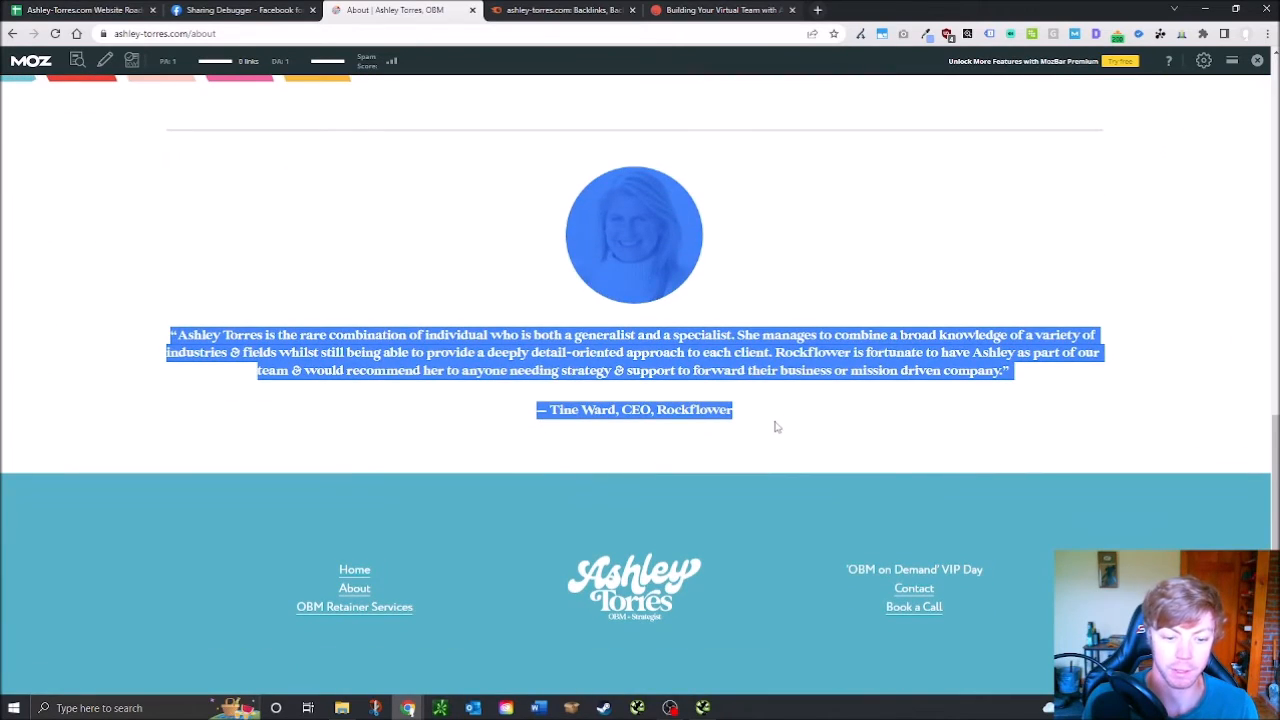
left_click_drag(903, 418, 721, 423)
left_click(347, 354)
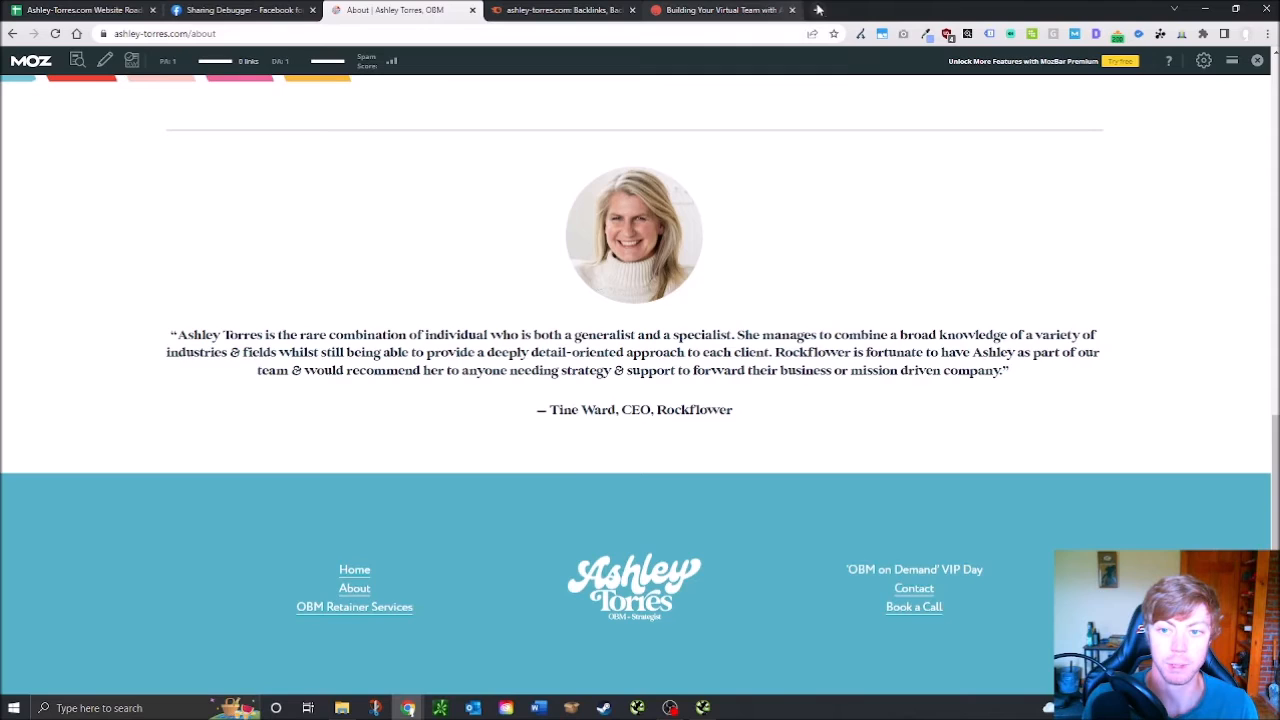
left_click(195, 10)
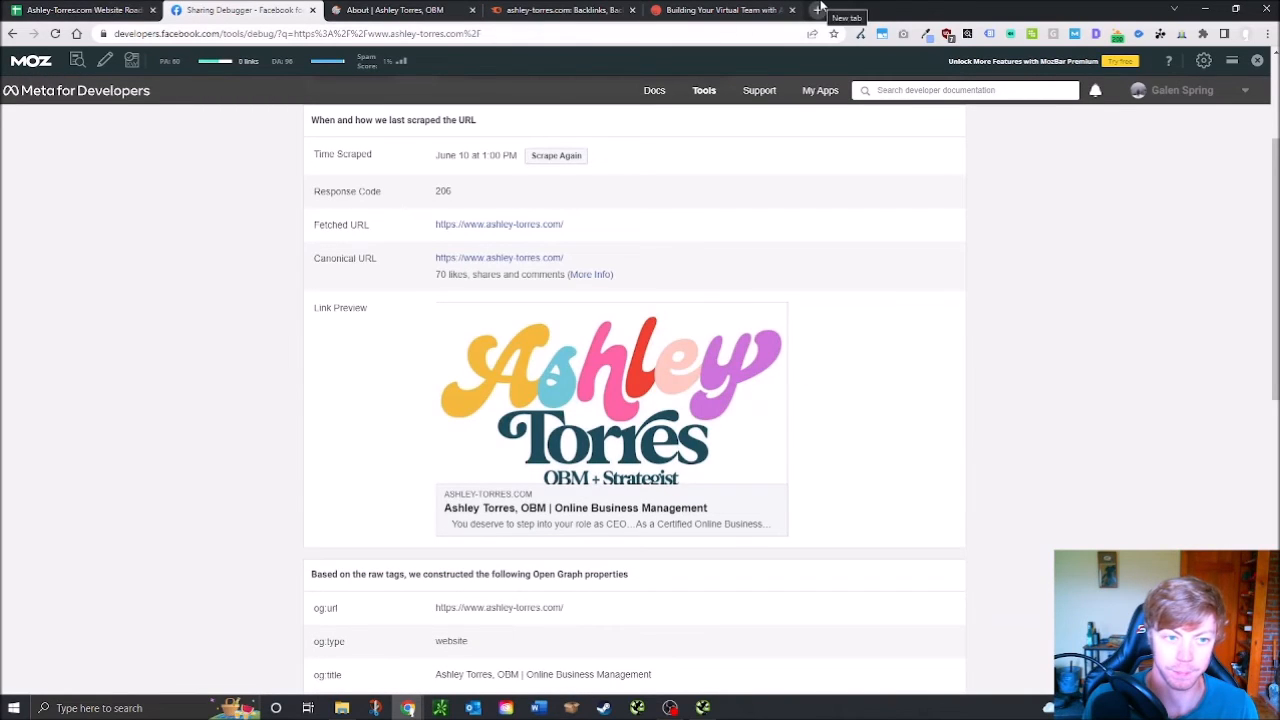
left_click(378, 9)
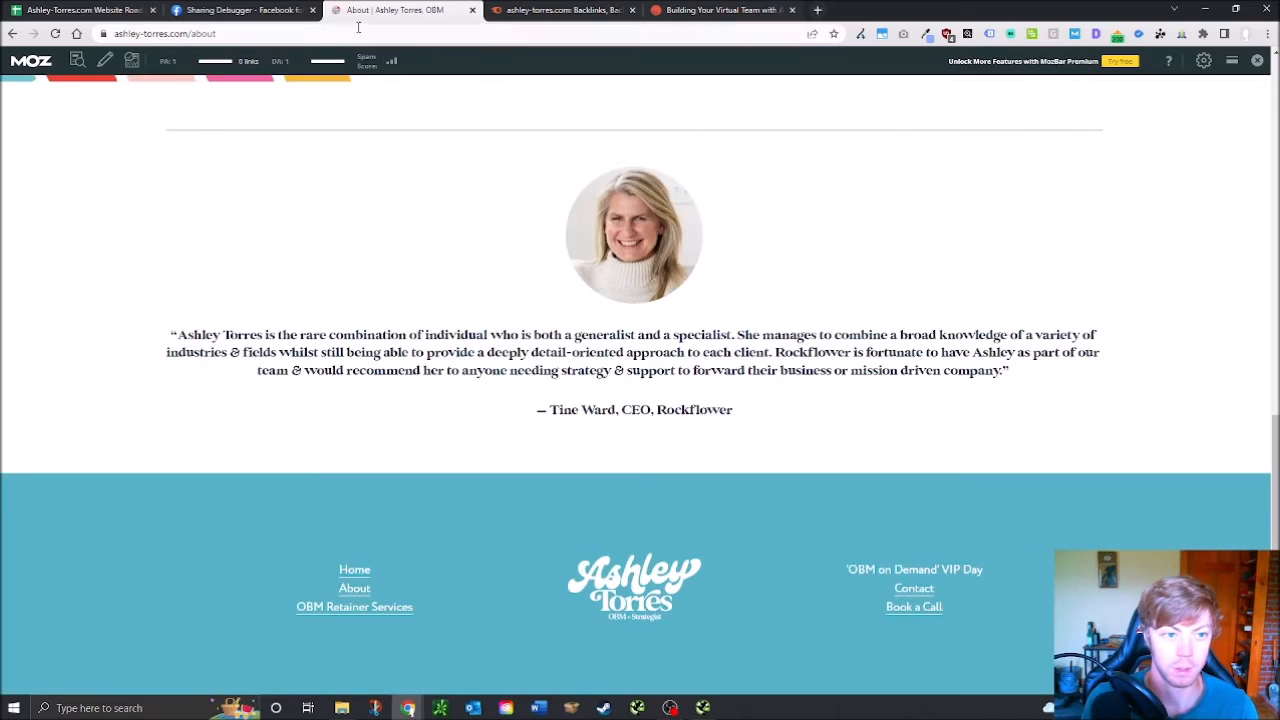
double_click(162, 33)
triple_click(165, 34)
type("https://www.ashley-torres.com/")
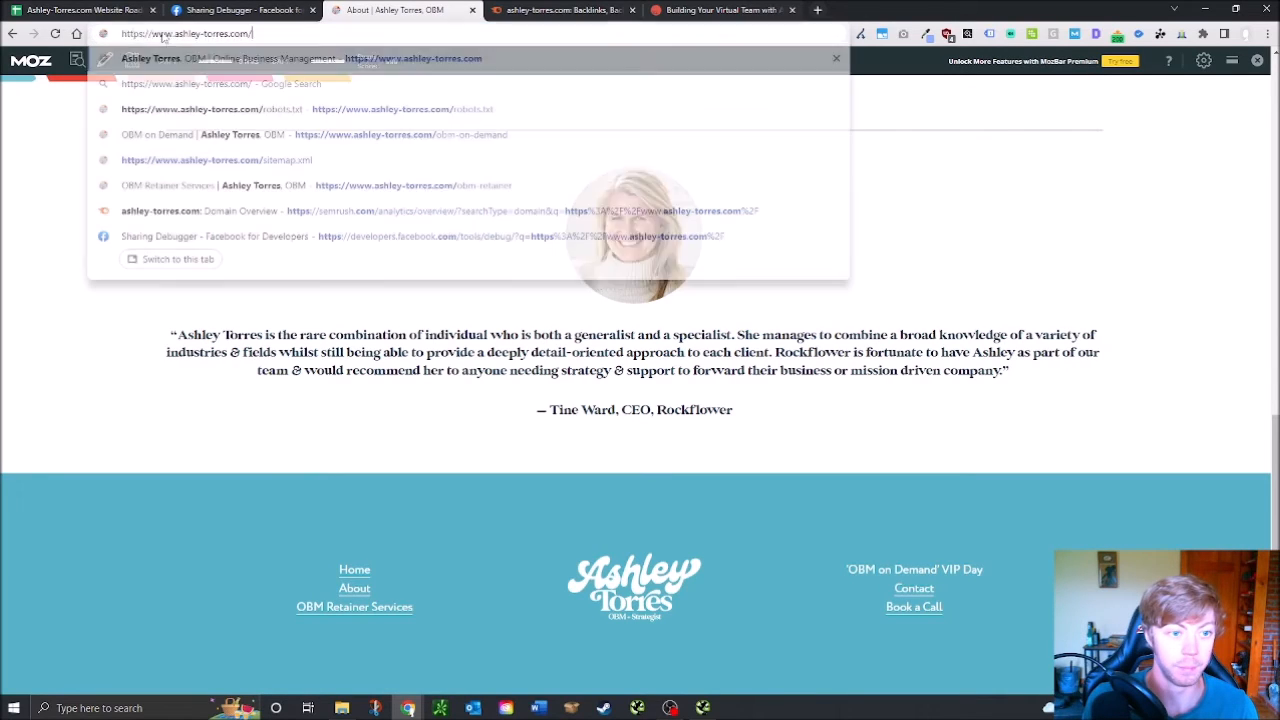
left_click_drag(175, 33, 55, 35)
key("BackSpace")
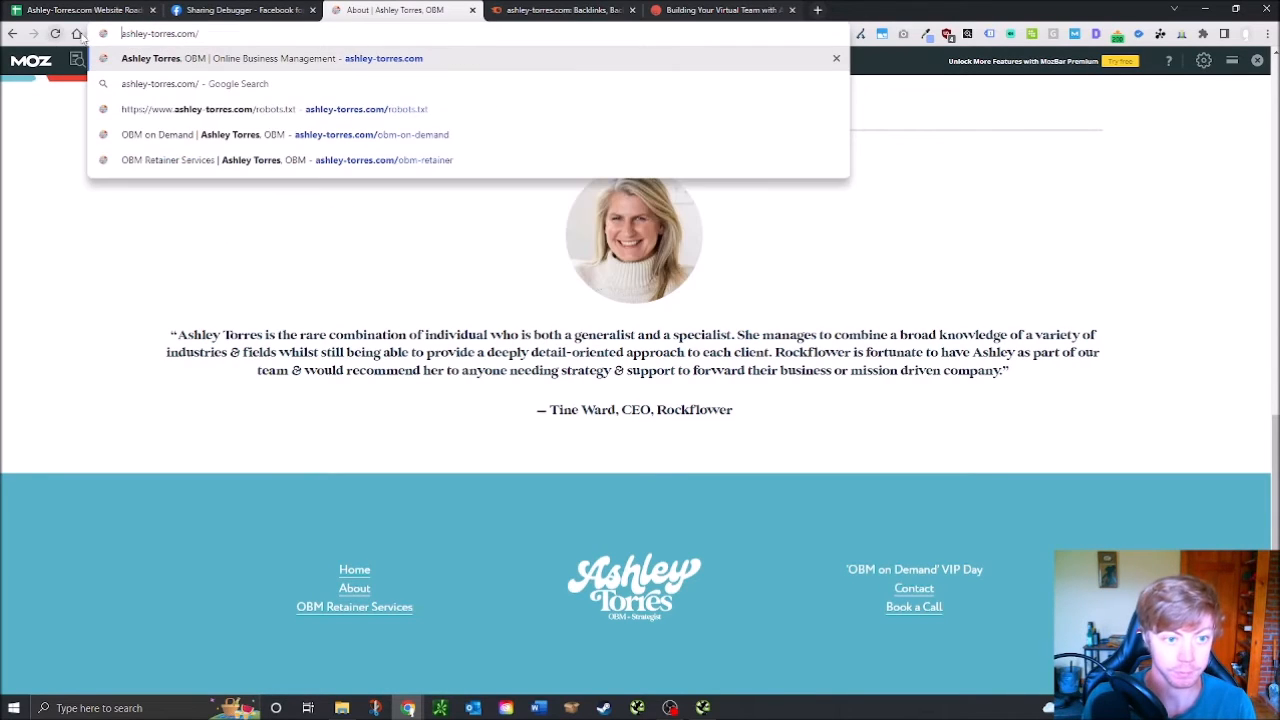
left_click(149, 33)
key("BackSpace")
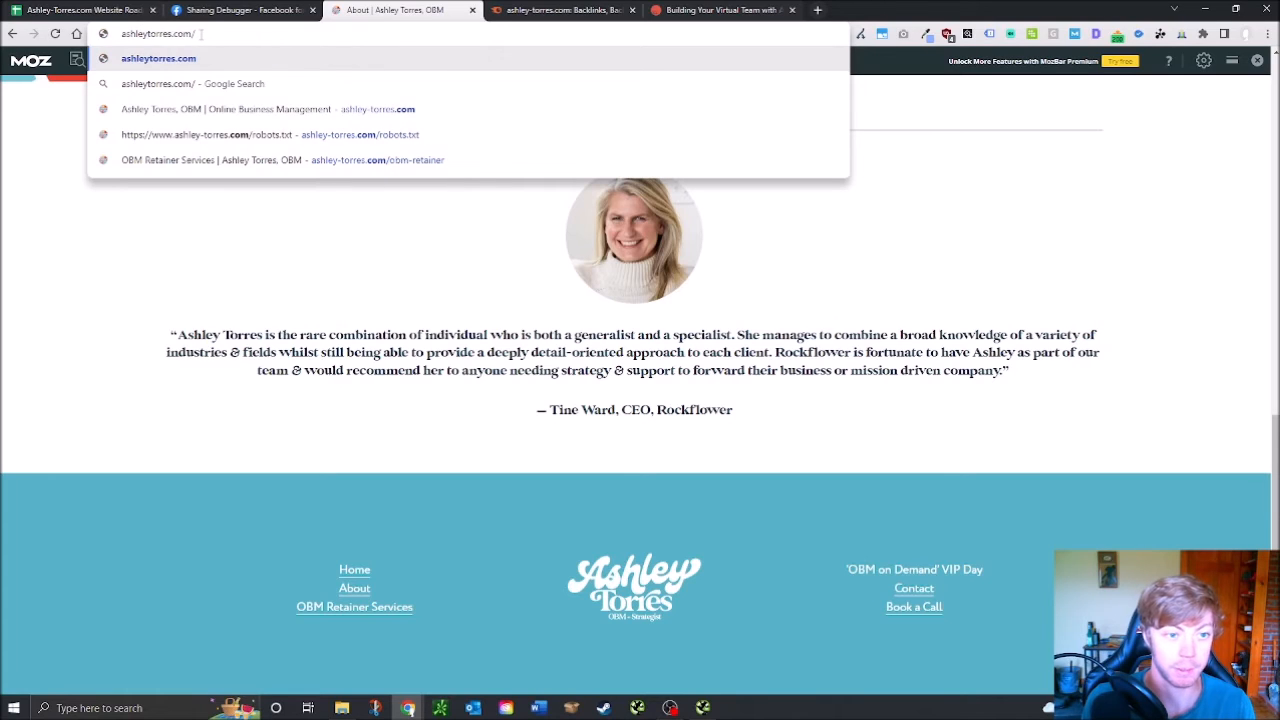
key("BackSpace")
key("BackSpace")
key("BackSpace")
key("BackSpace")
key("BackSpace")
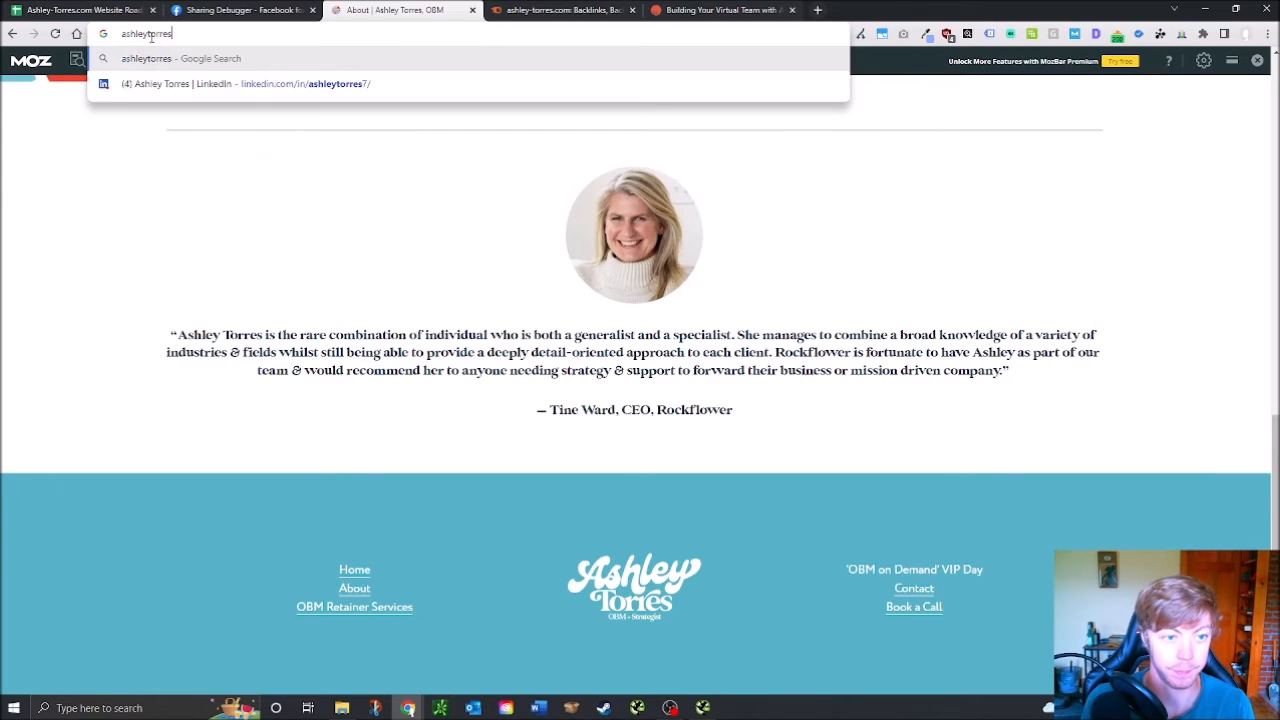
double_click(149, 34)
left_click(157, 36)
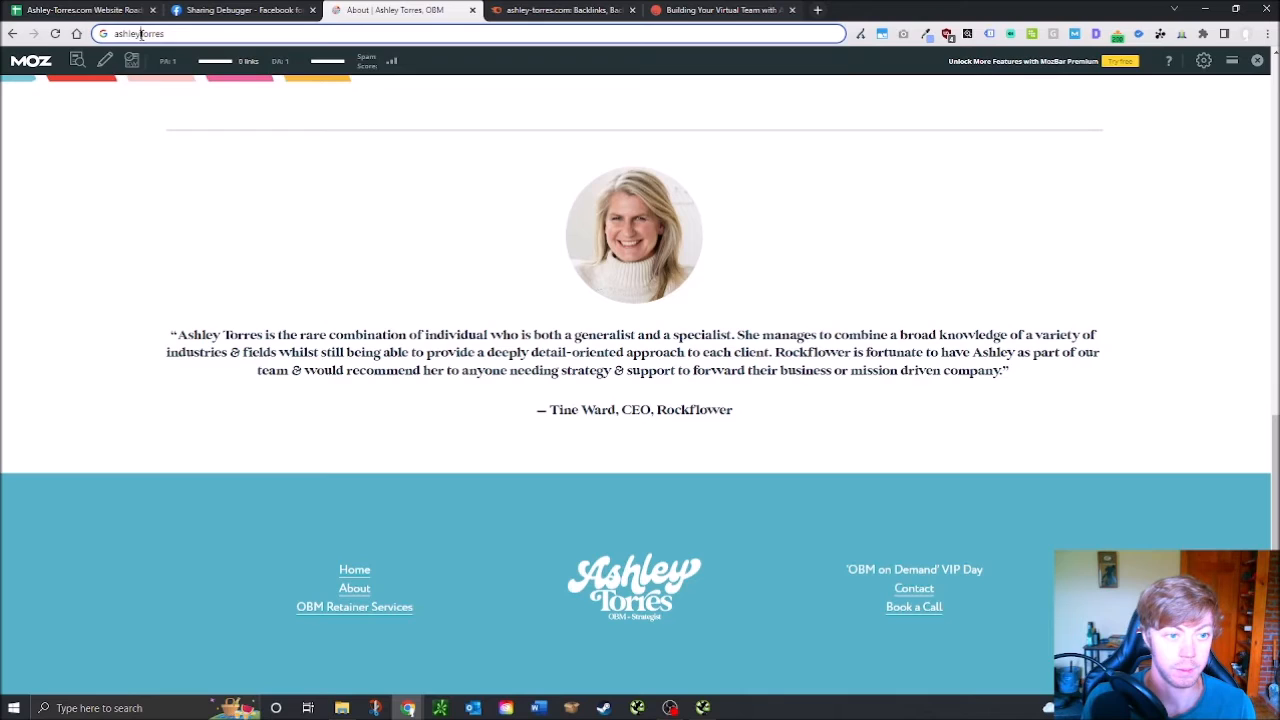
left_click(141, 34)
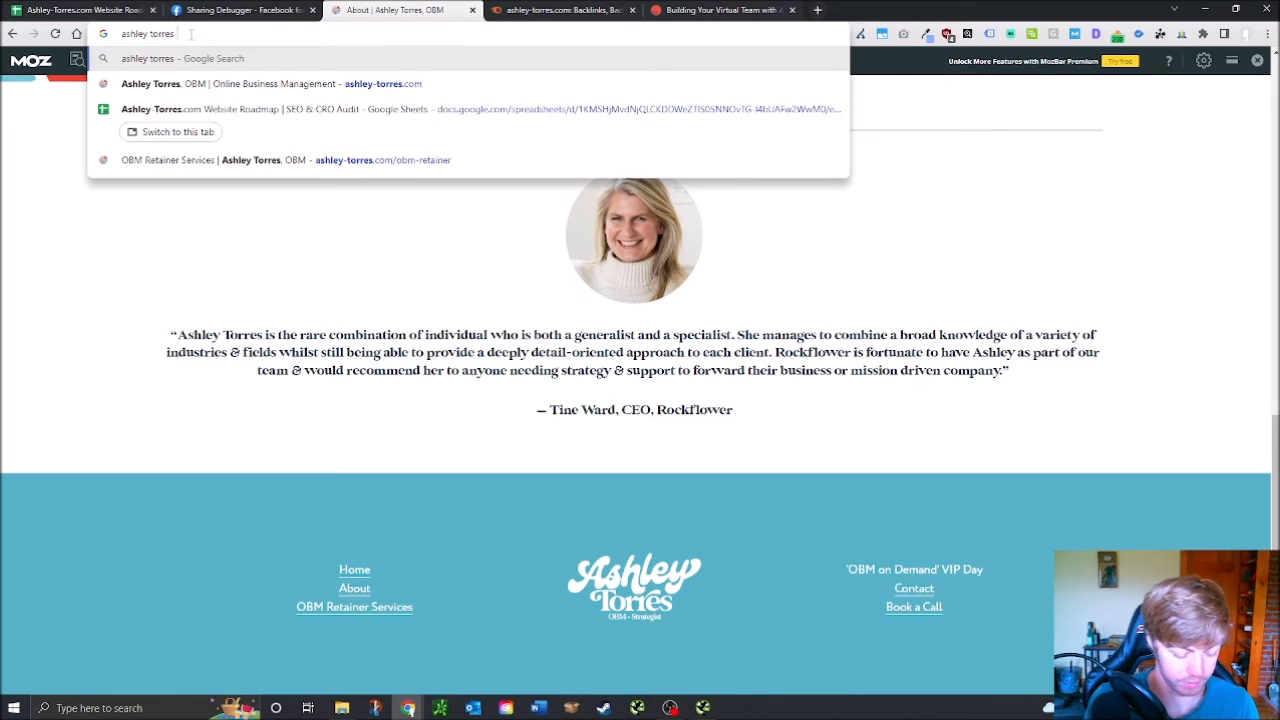
key("Return")
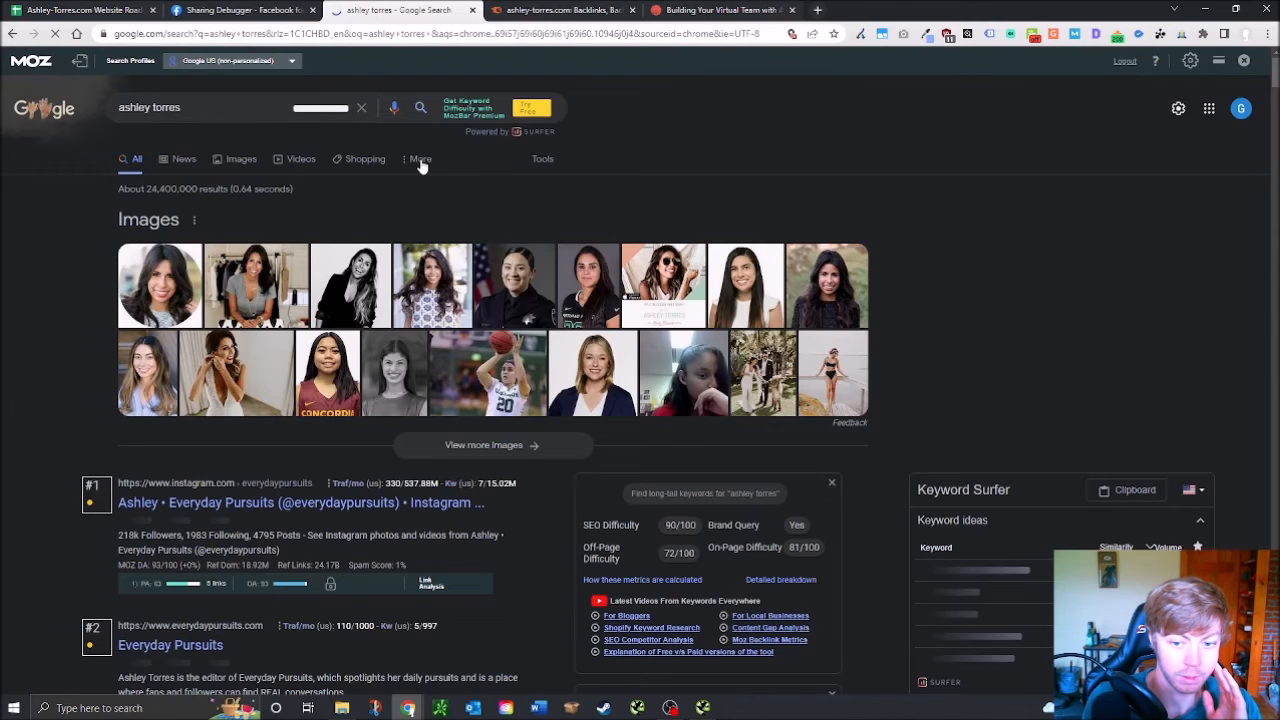
left_click(421, 160)
left_click(421, 160)
left_click(421, 160)
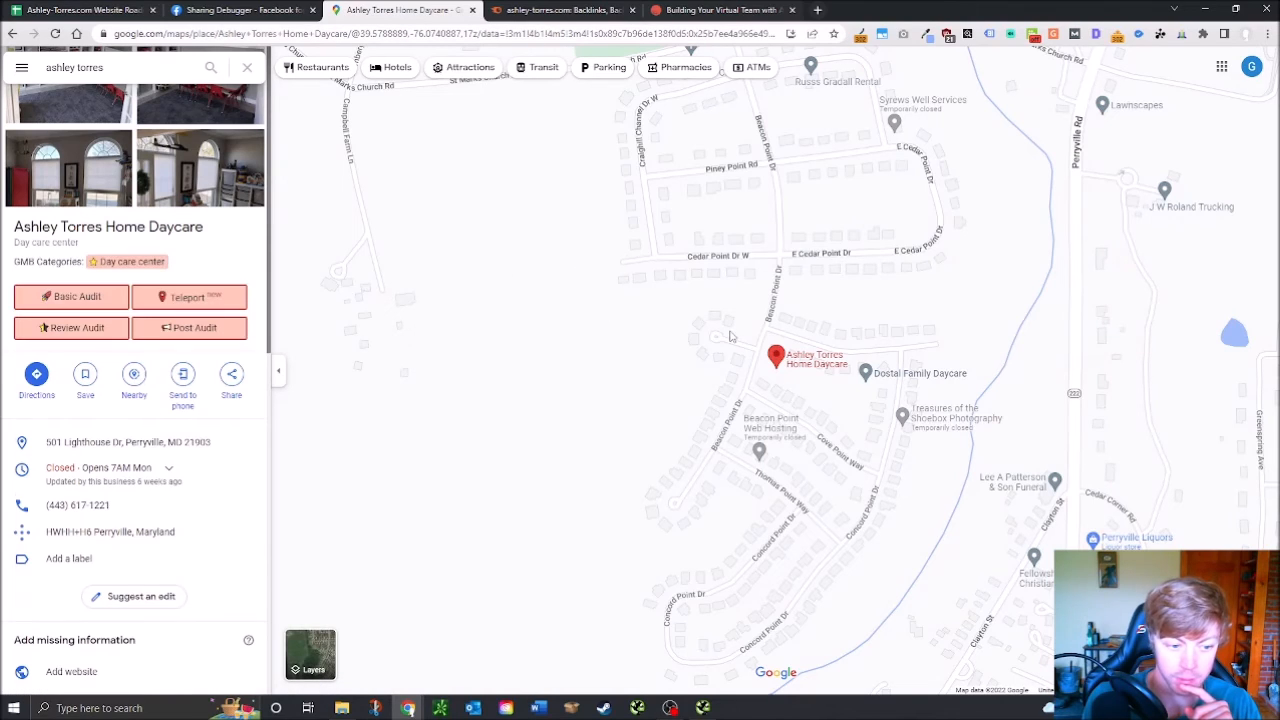
scroll(435, 314, "down", 7)
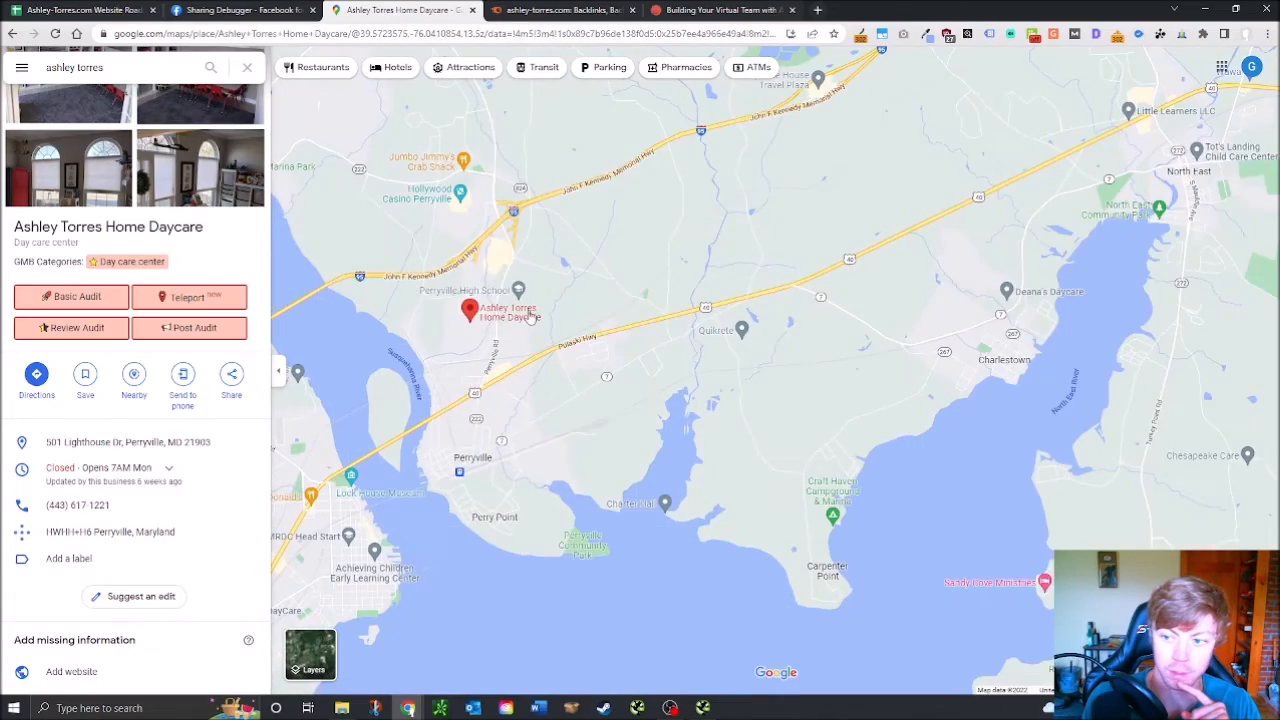
scroll(656, 298, "down", 3)
scroll(656, 298, "down", 5)
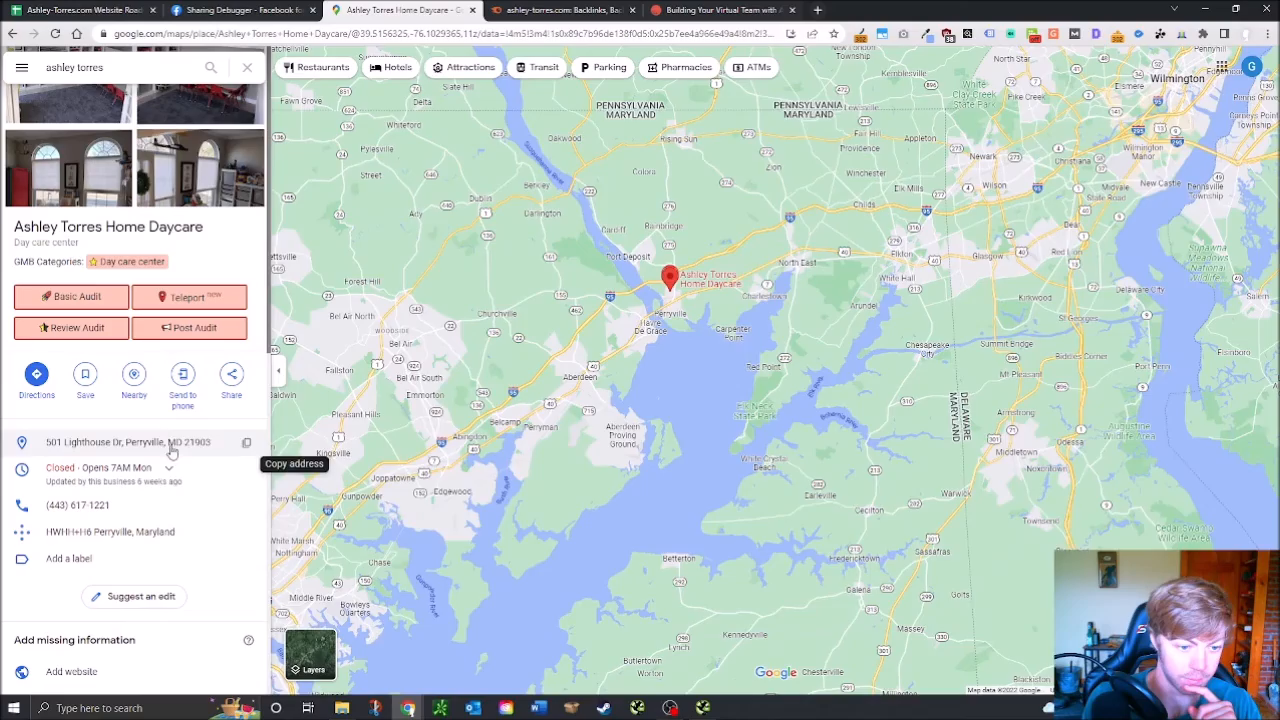
scroll(673, 290, "down", 2)
scroll(673, 290, "down", 4)
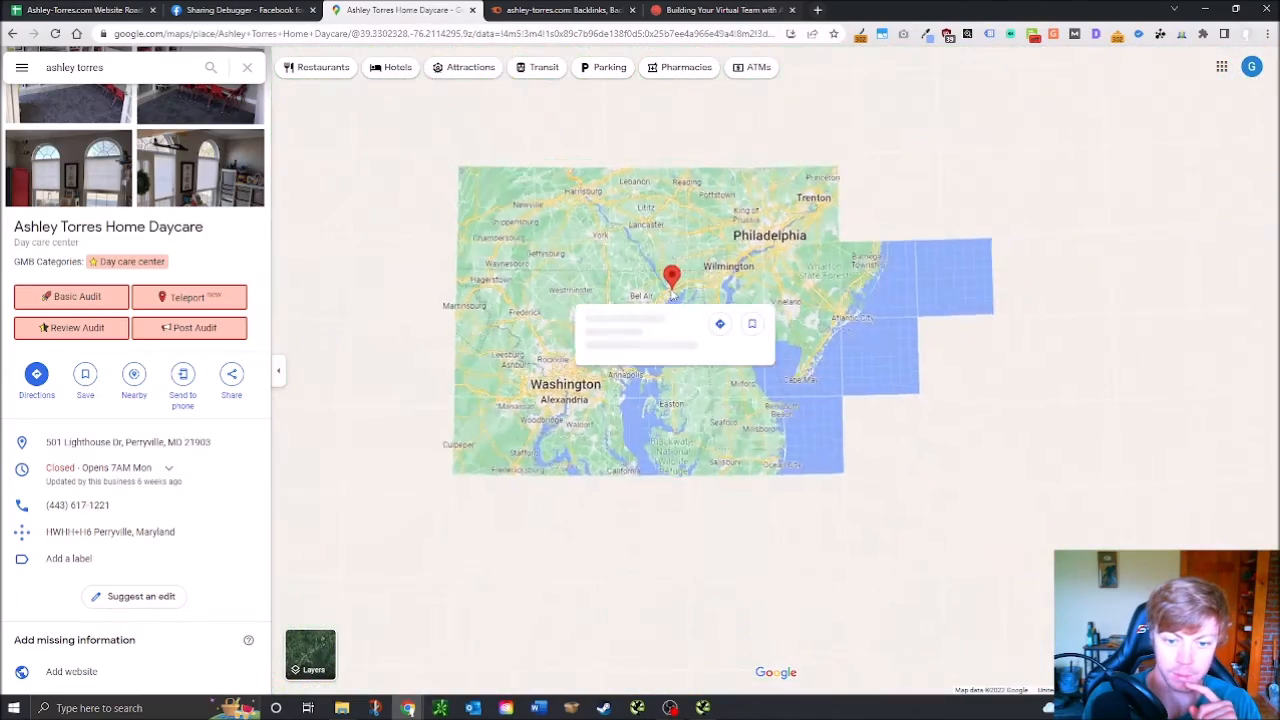
scroll(655, 285, "down", 1)
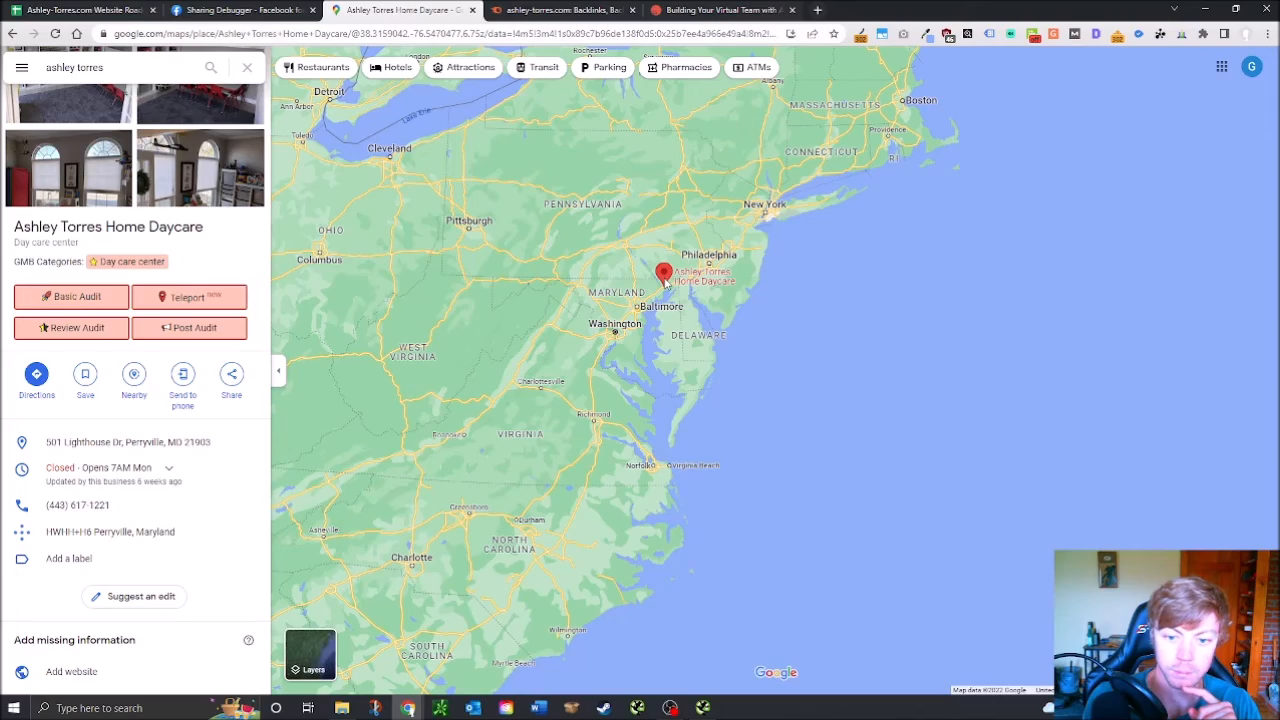
scroll(694, 261, "up", 1)
Pan the map toward New England and Quebec, then return to the Website Roadmap spreadsheet
left_click_drag(828, 122, 726, 309)
left_click_drag(750, 142, 709, 302)
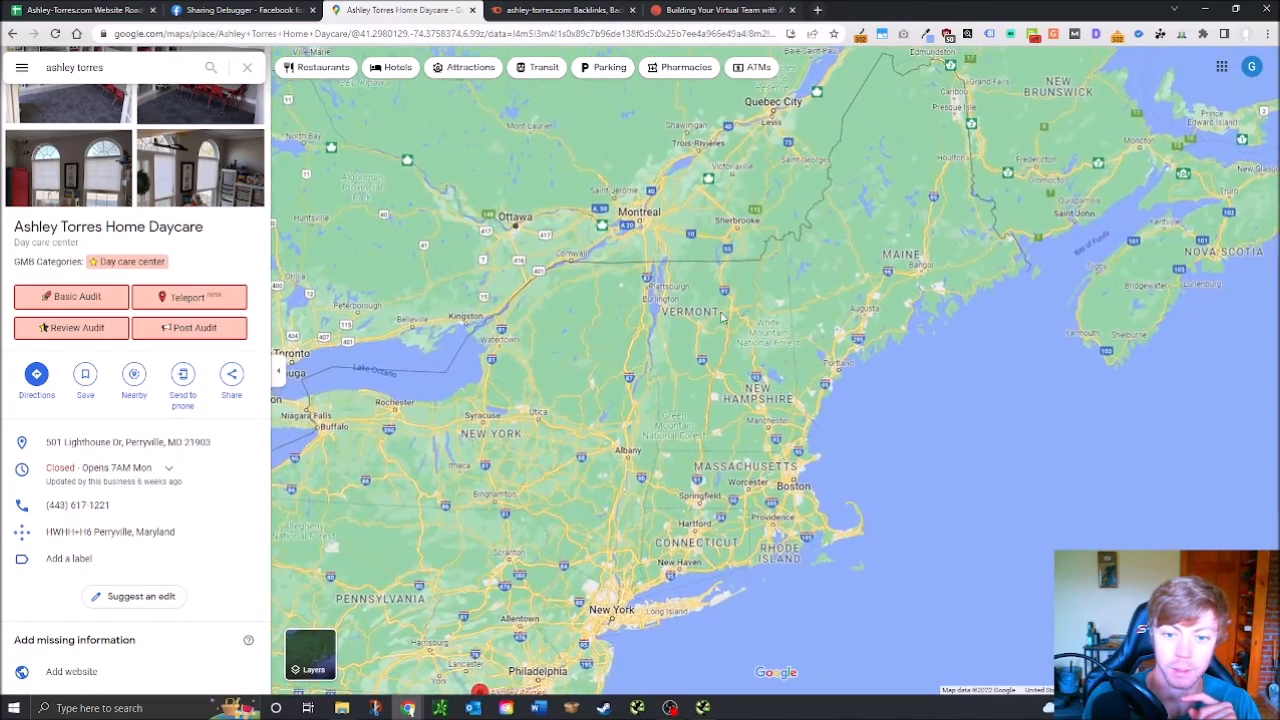
left_click(78, 9)
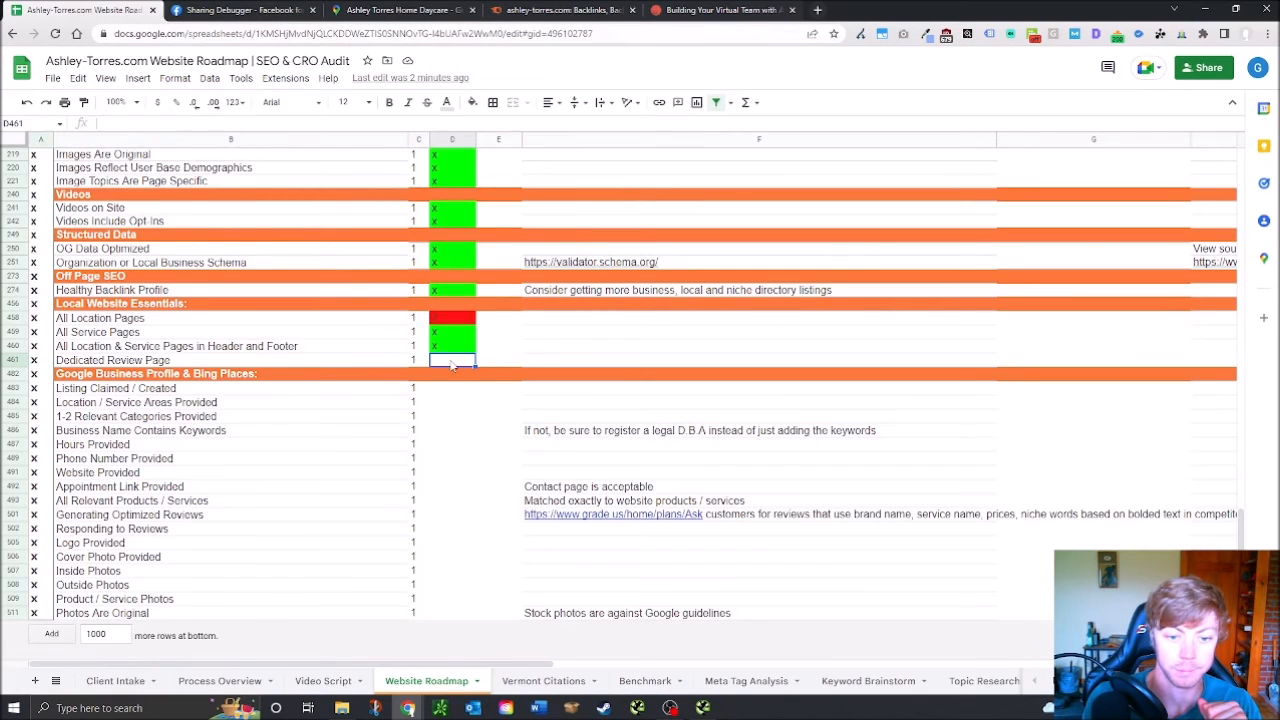
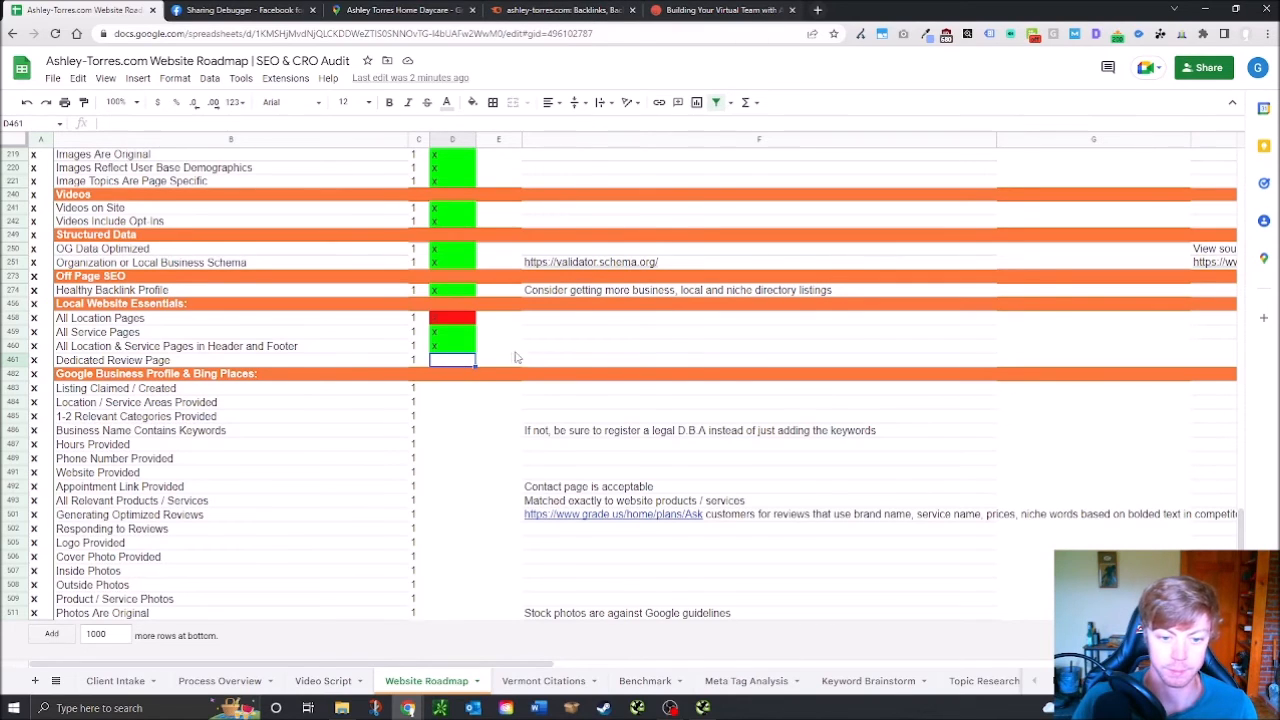
Leave Dedicated Review Page unmarked and note it needs a testimonial page with testimonials or Google reviews
type("x")
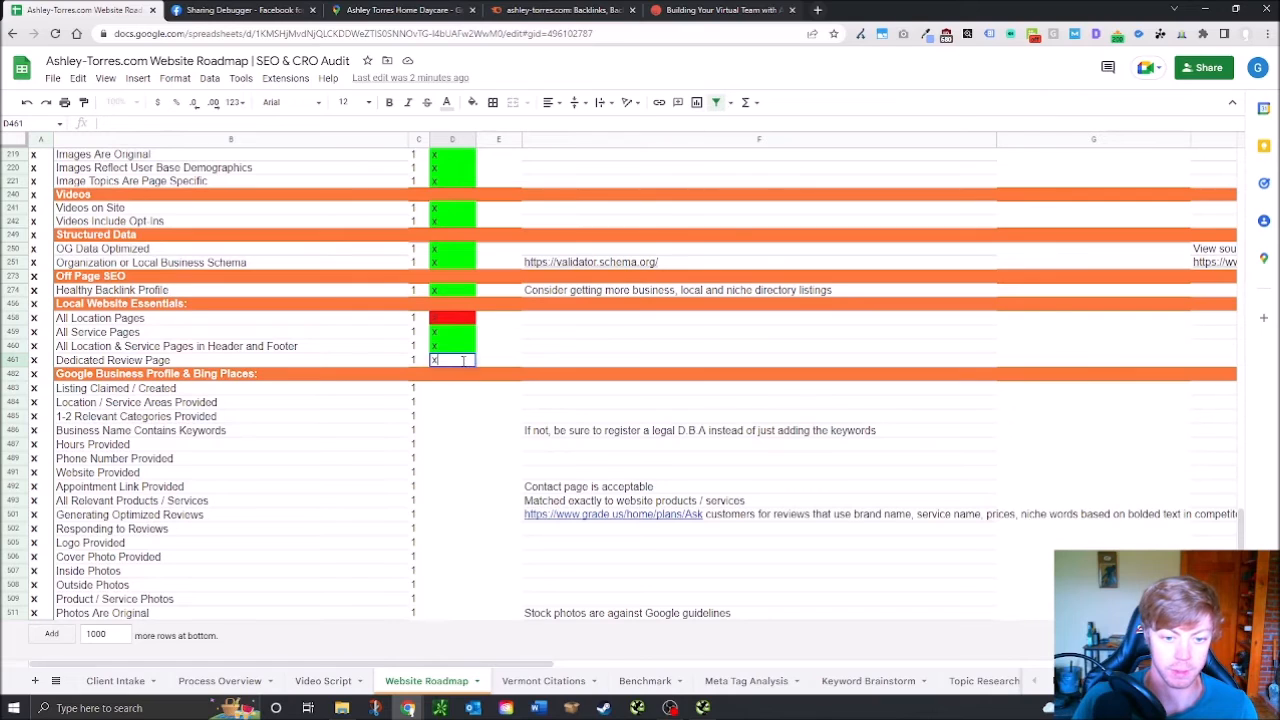
key("Return")
key("ctrl+z")
left_click(566, 358)
type("Add dedicate")
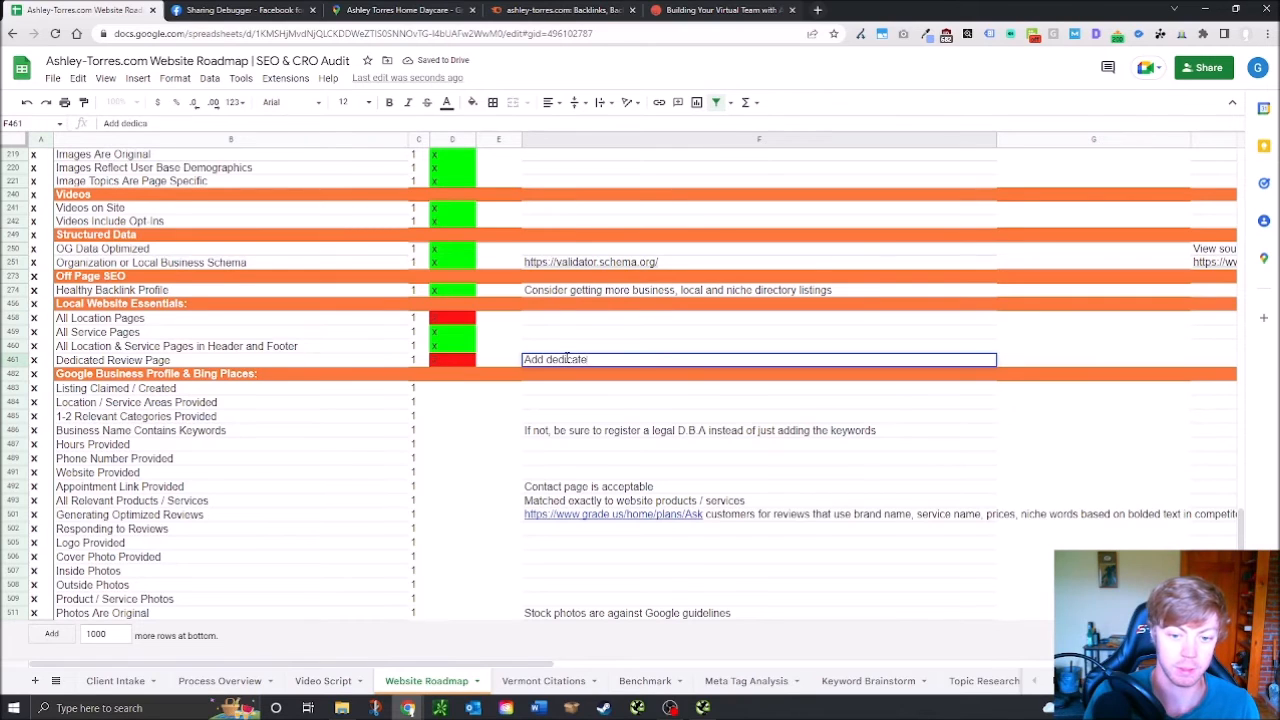
type("d review page,")
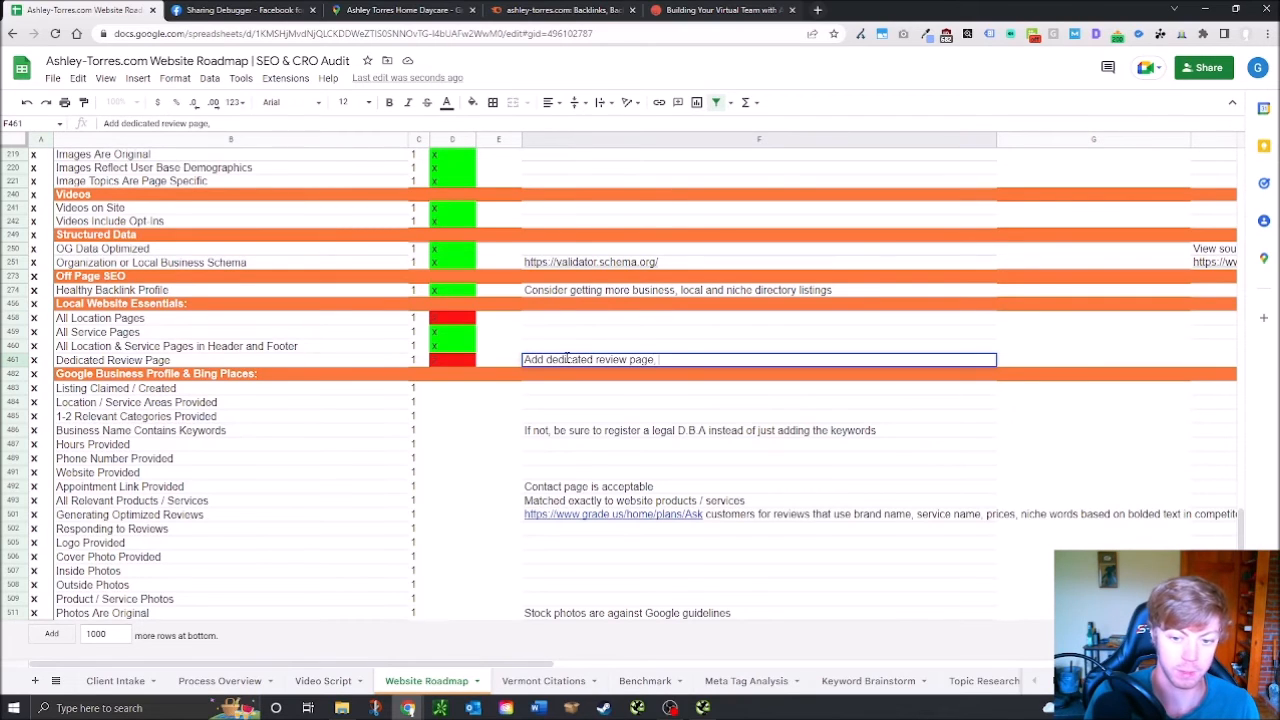
key("BackSpace")
key("BackSpace")
key("BackSpace")
key("BackSpace")
key("BackSpace")
key("BackSpace")
key("BackSpace")
key("BackSpace")
key("BackSpace")
key("BackSpace")
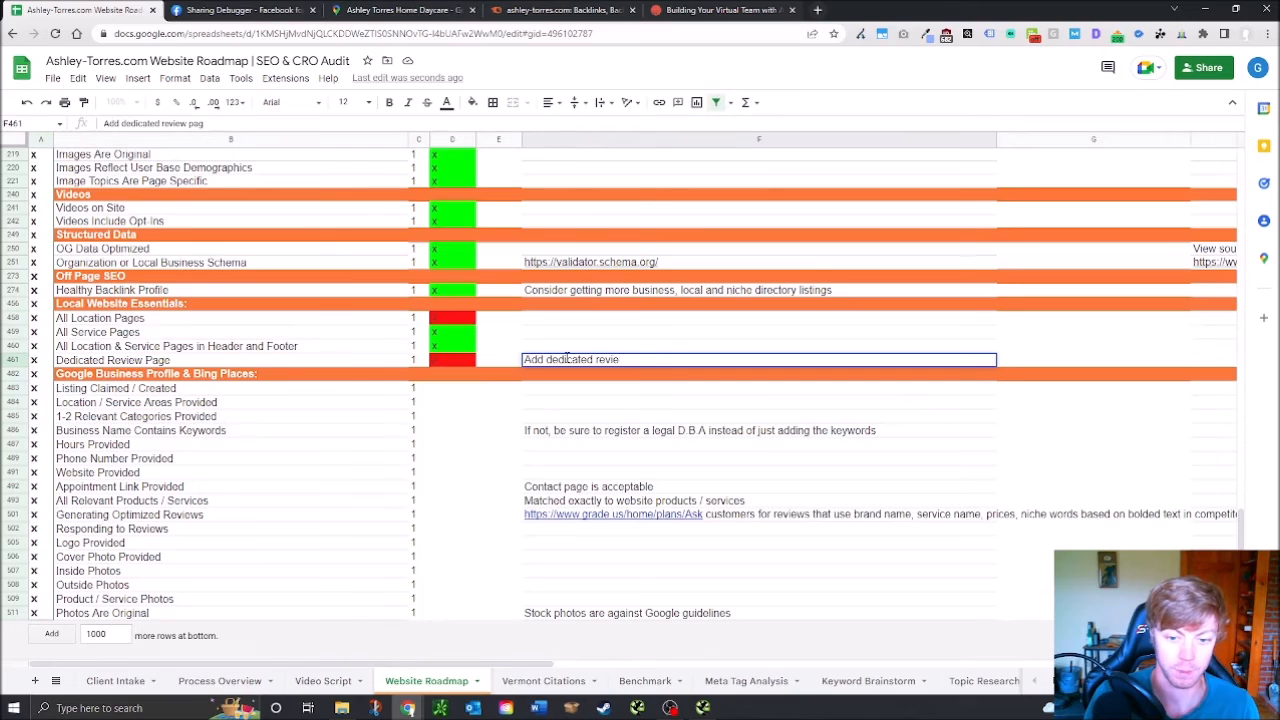
type("testom")
type("ionial")
type(" page,")
type(" add tessi")
type("tim")
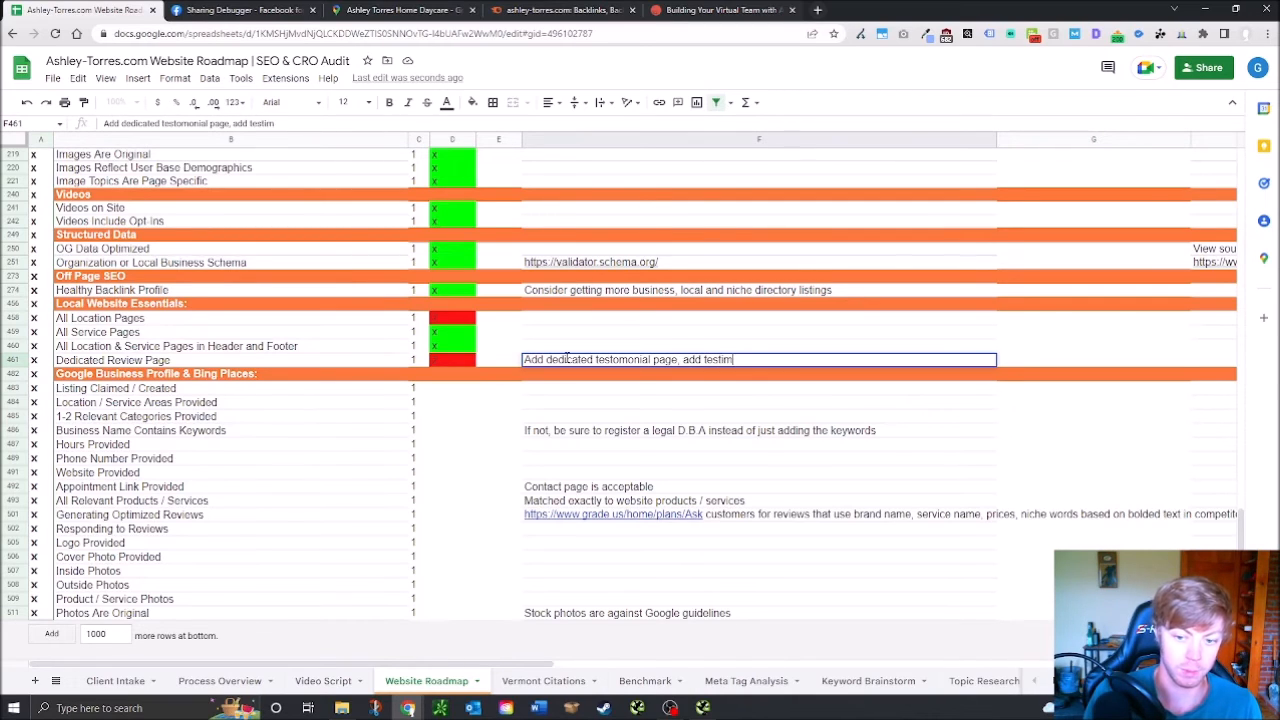
type("onials or google reviews")
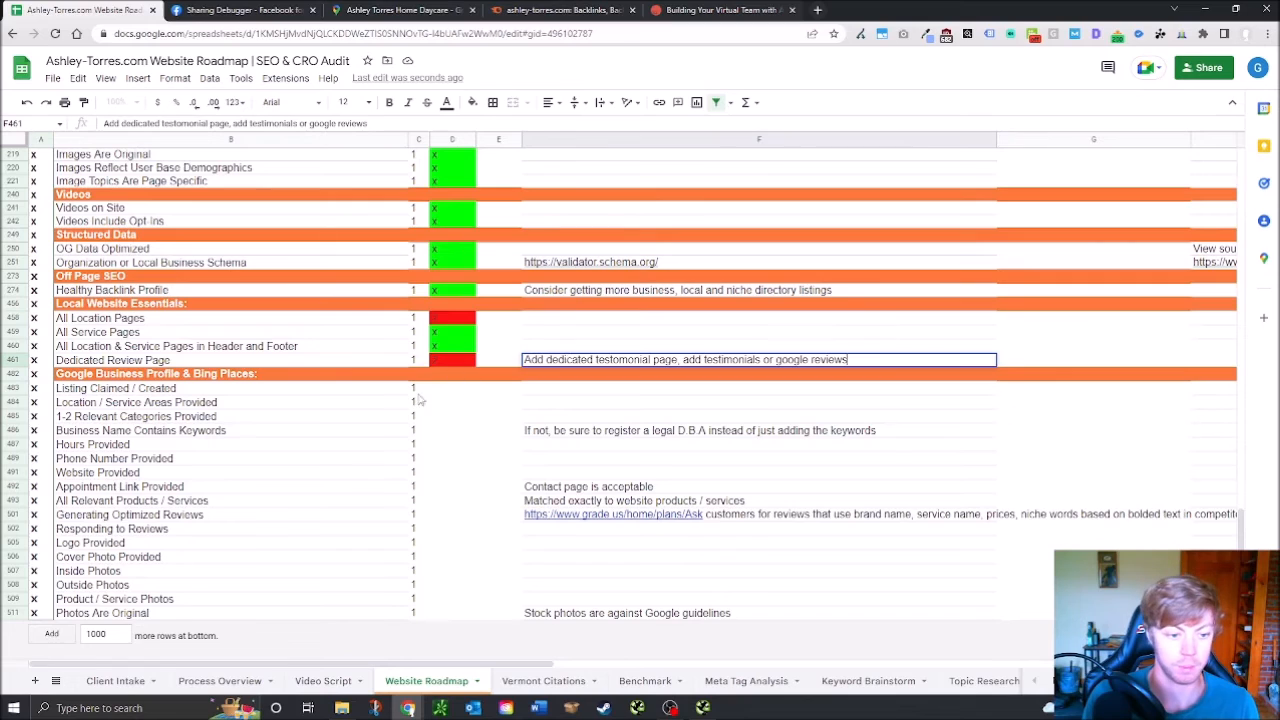
left_click(424, 393)
Mark Listing Claimed / Created through Photos Are Original red with z, filling down to row 511
left_click(485, 398)
left_click(462, 391)
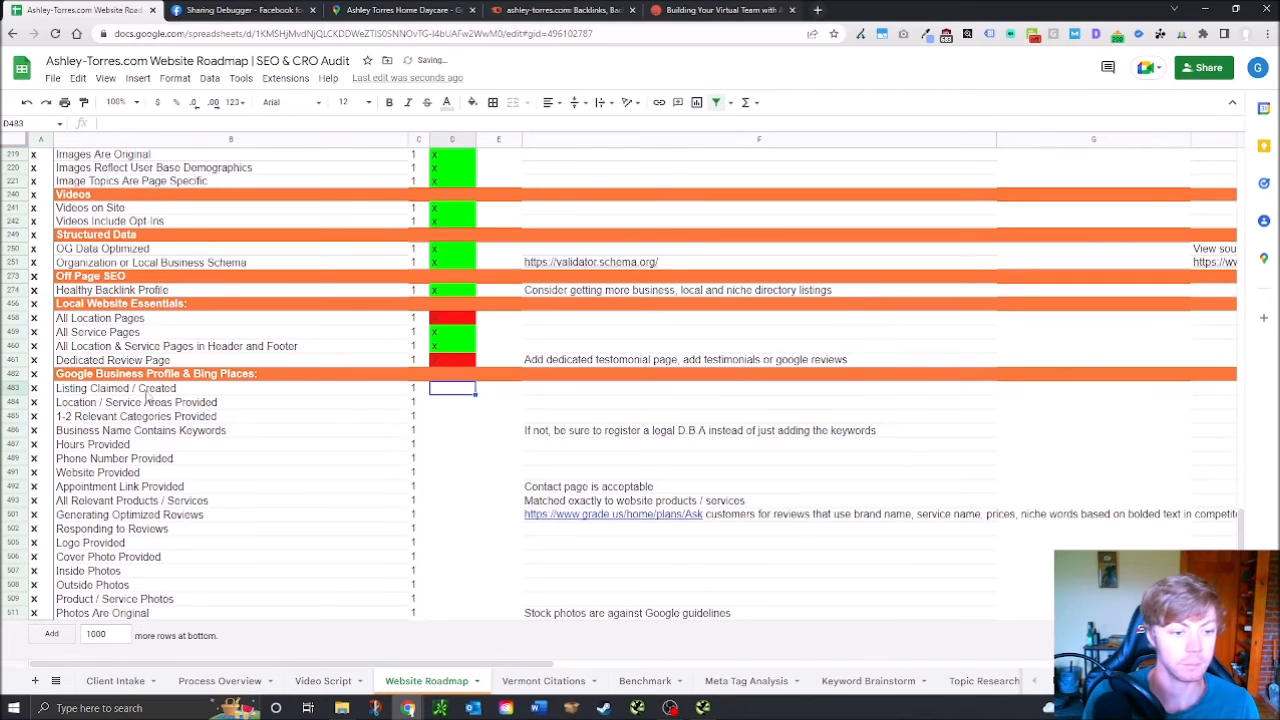
type("z")
key("Return")
left_click(467, 390)
left_click_drag(475, 395, 465, 645)
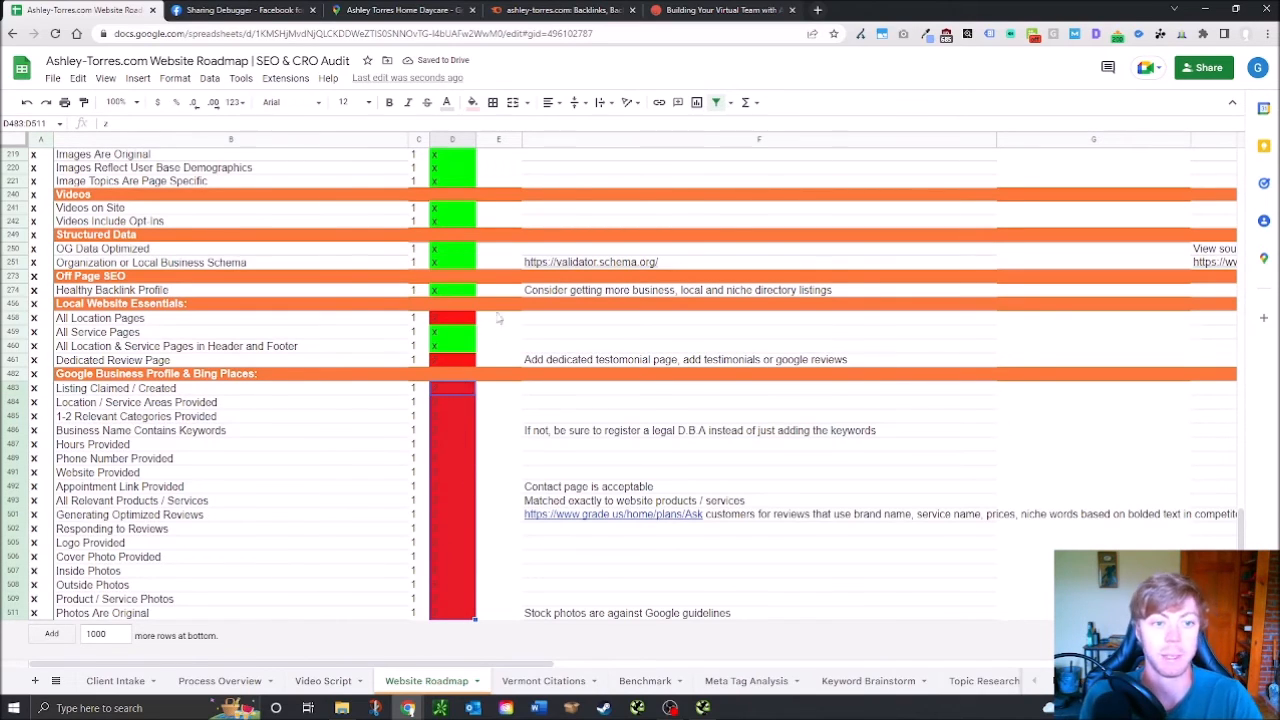
left_click(556, 10)
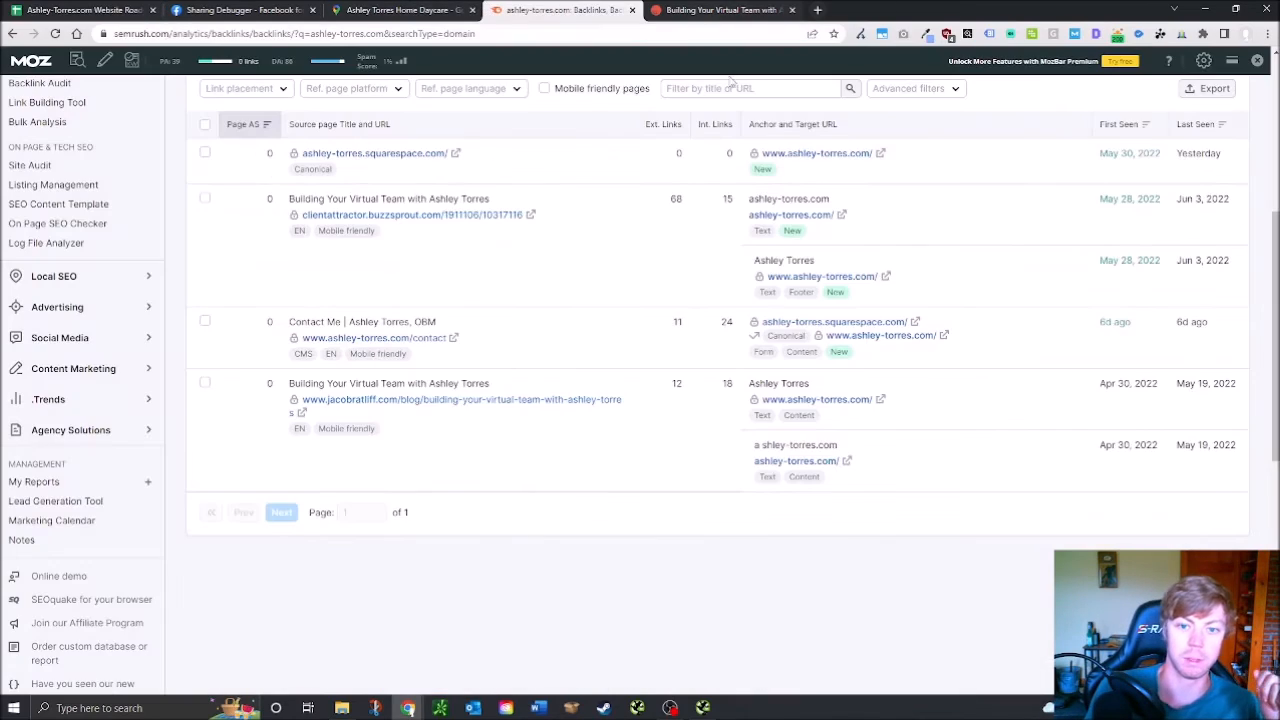
Leave the daycare Maps listing and go back to the ashley-torres.com About page
left_click(242, 10)
left_click(82, 10)
scroll(372, 375, "up", 10)
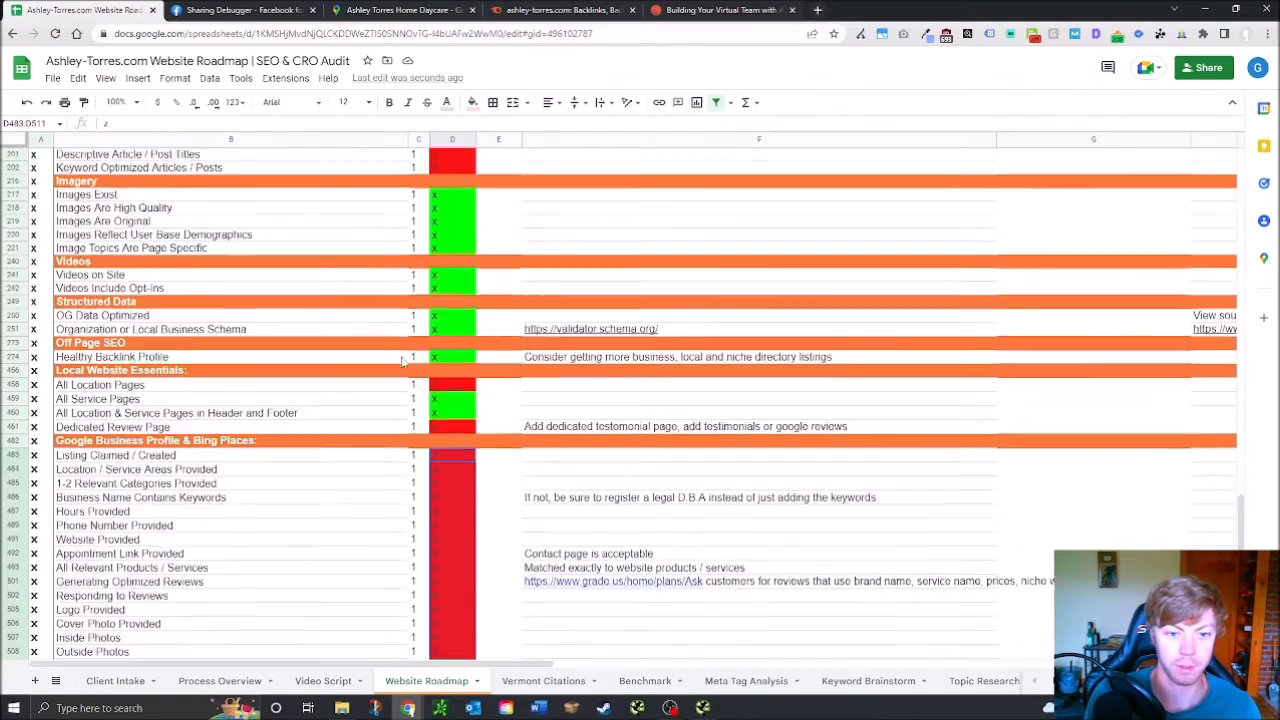
scroll(375, 375, "up", 5)
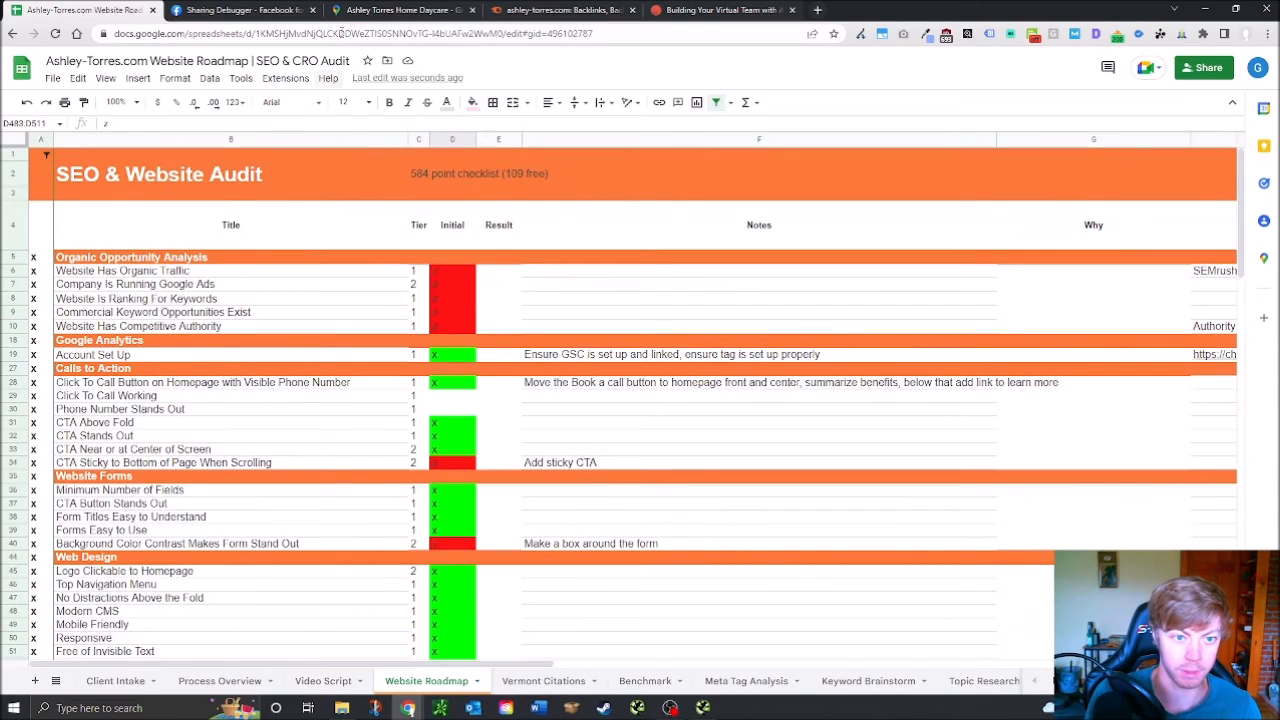
left_click(548, 10)
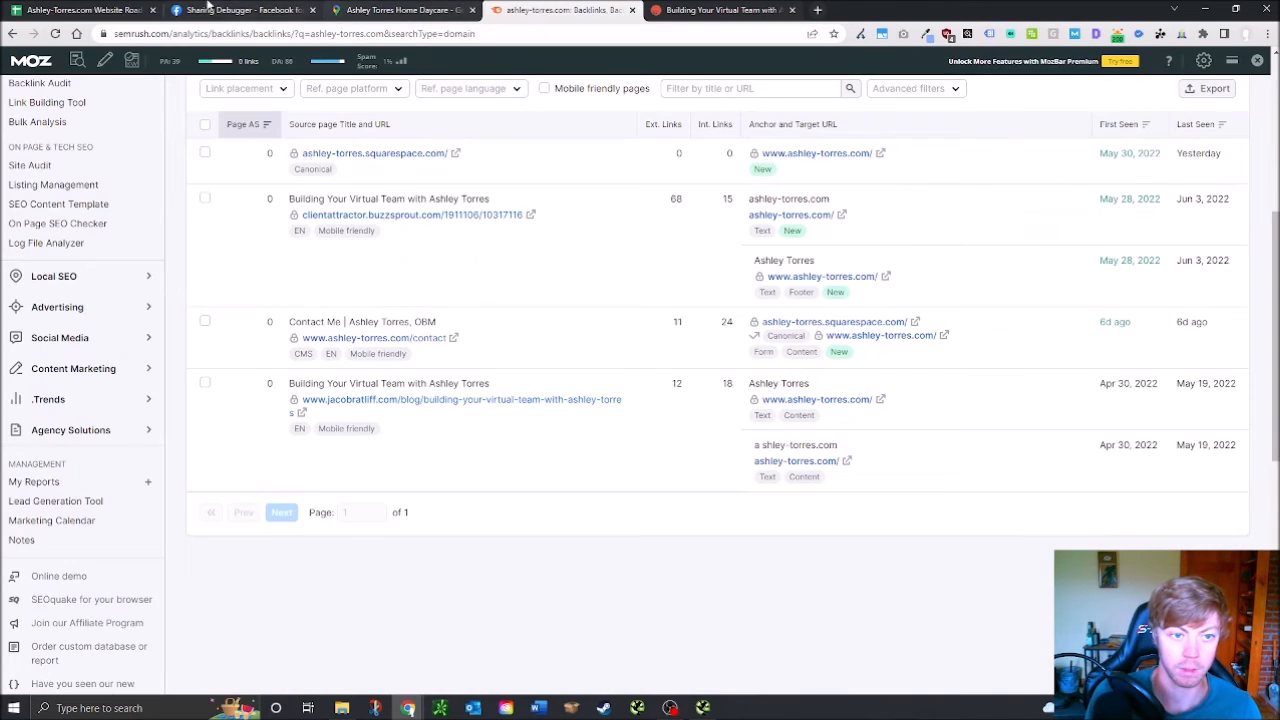
left_click(400, 9)
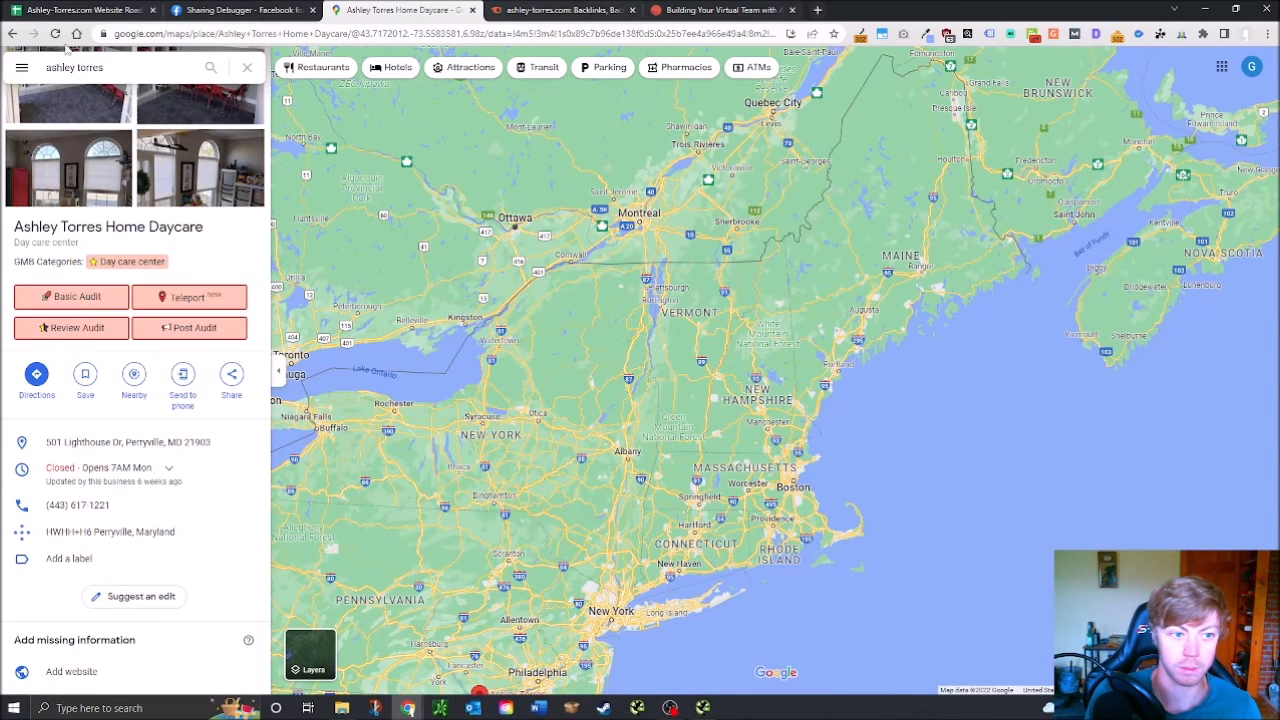
left_click(13, 34)
left_click(13, 34)
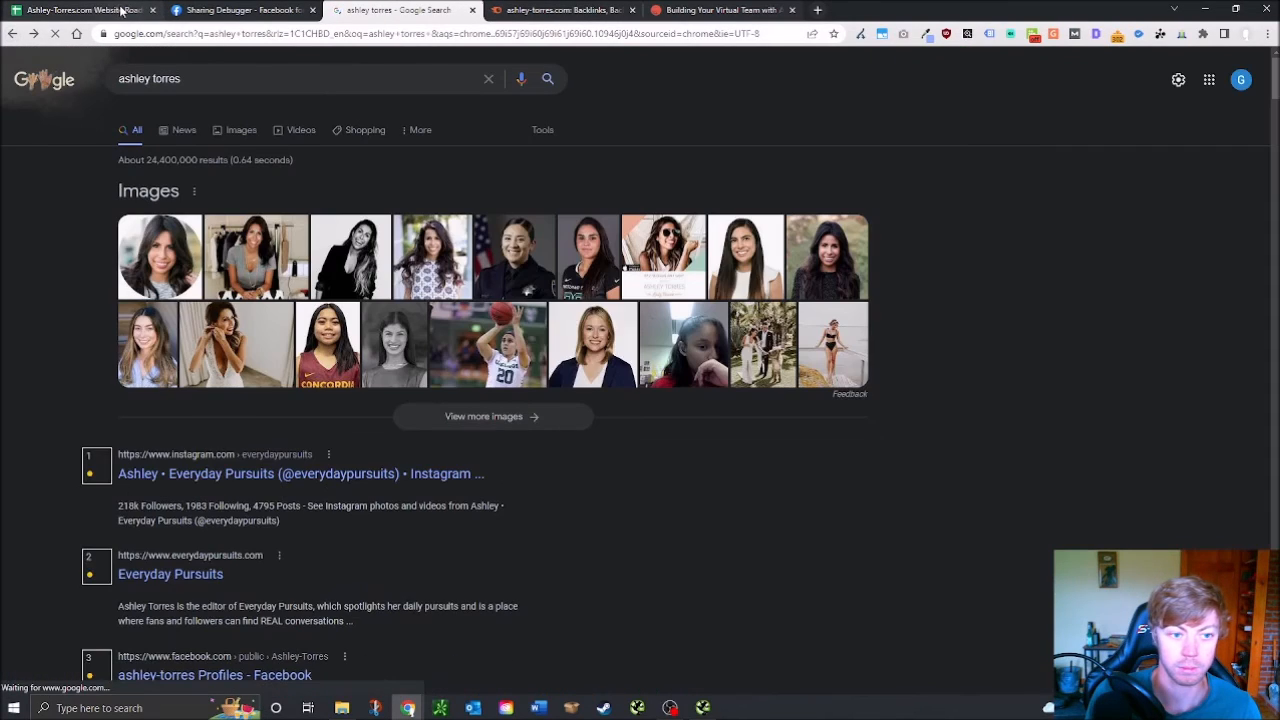
left_click(10, 36)
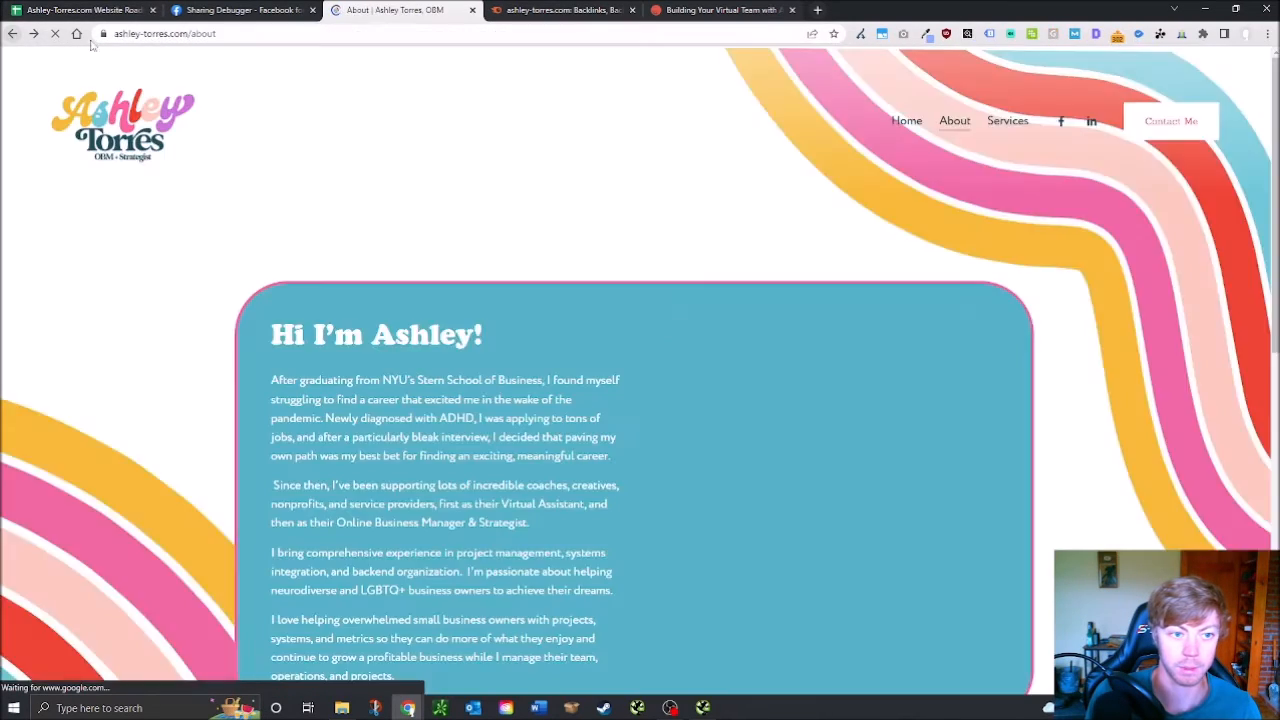
Open the ashley-torres.com home page and select 'Online Business Management' in its title
scroll(1037, 230, "up", 12)
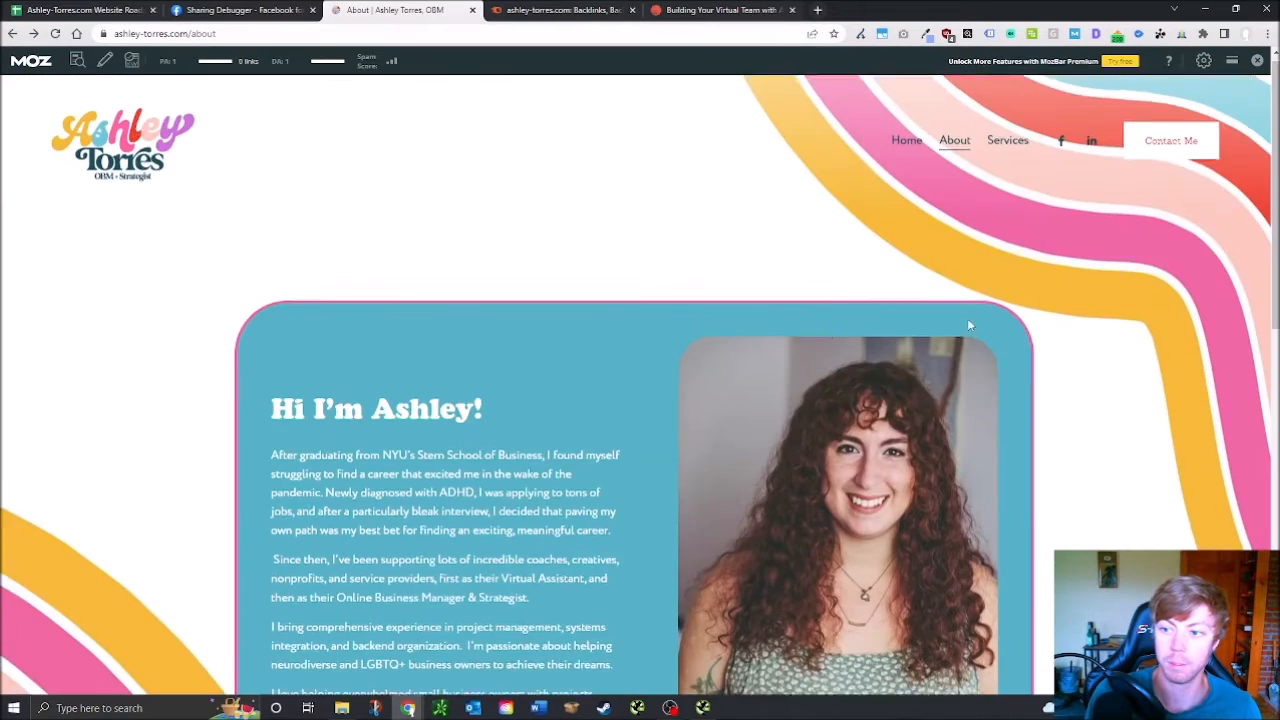
scroll(763, 351, "down", 1)
scroll(106, 142, "up", 1)
left_click(102, 143)
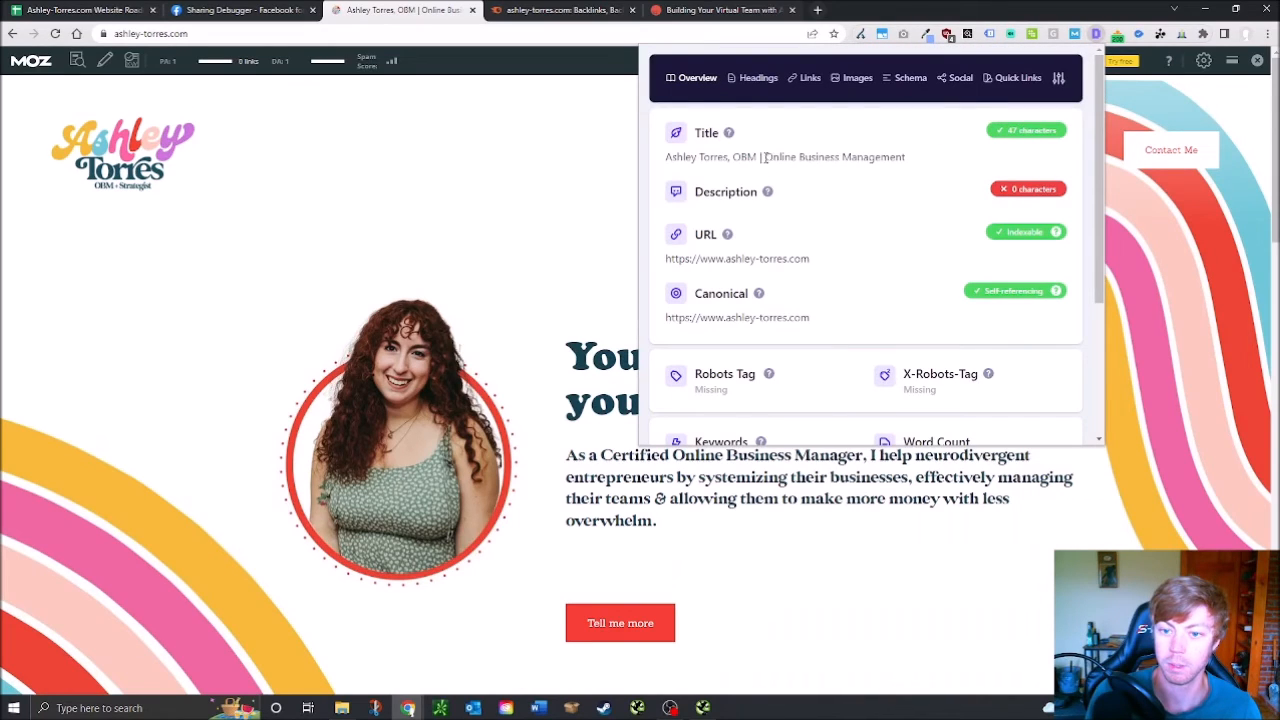
left_click_drag(764, 157, 959, 161)
key("ctrl+c")
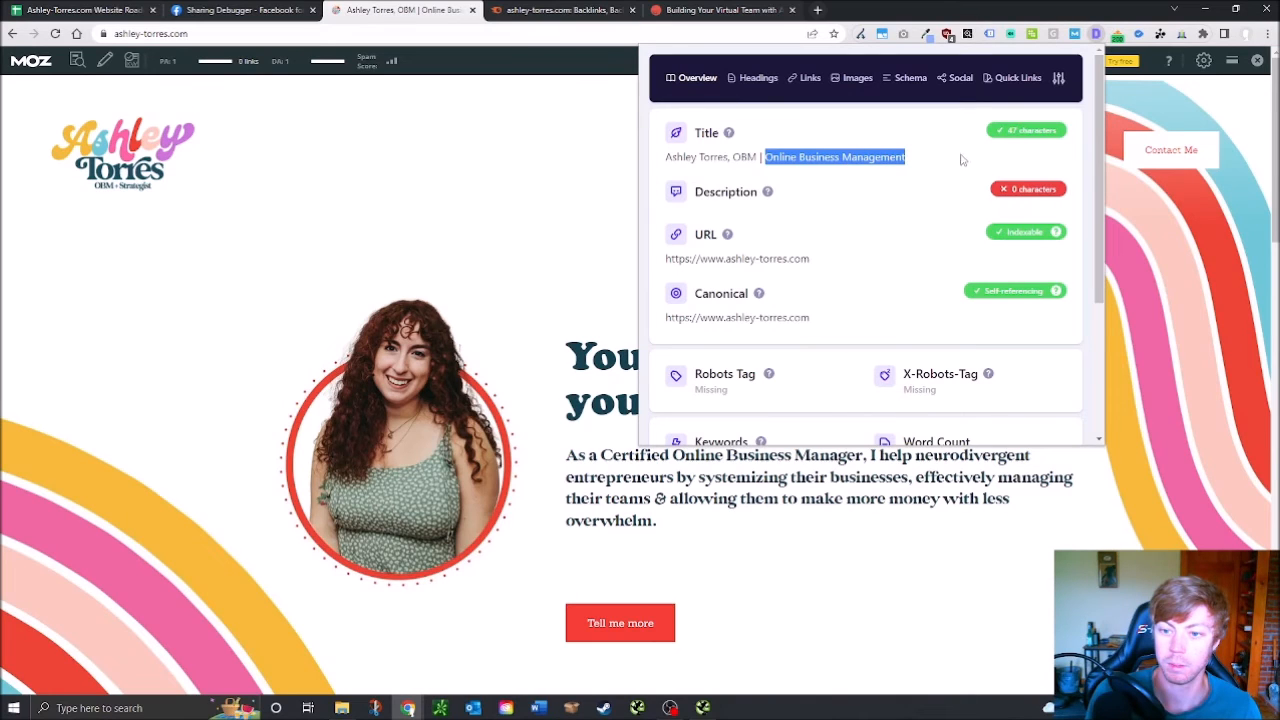
left_click(508, 7)
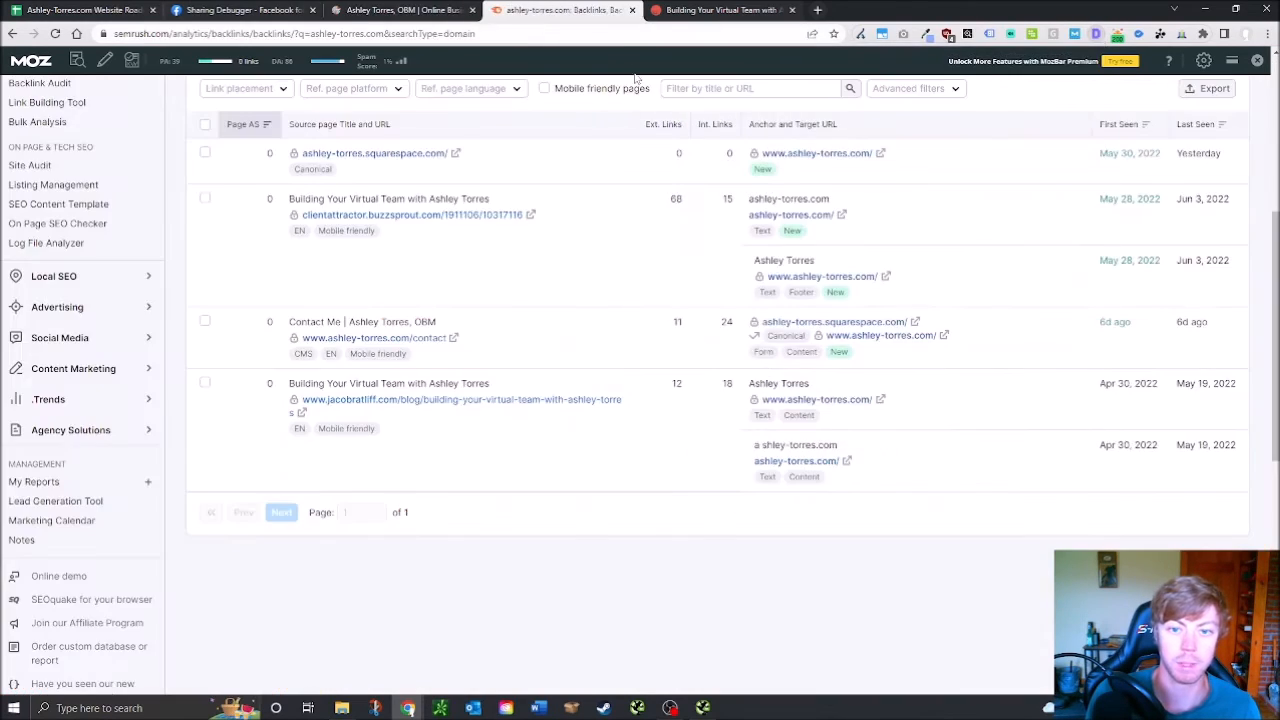
Search the Keyword Magic Tool for 'Online Business Management' instead of ashley-torres.com and scroll the results
scroll(340, 430, "up", 4)
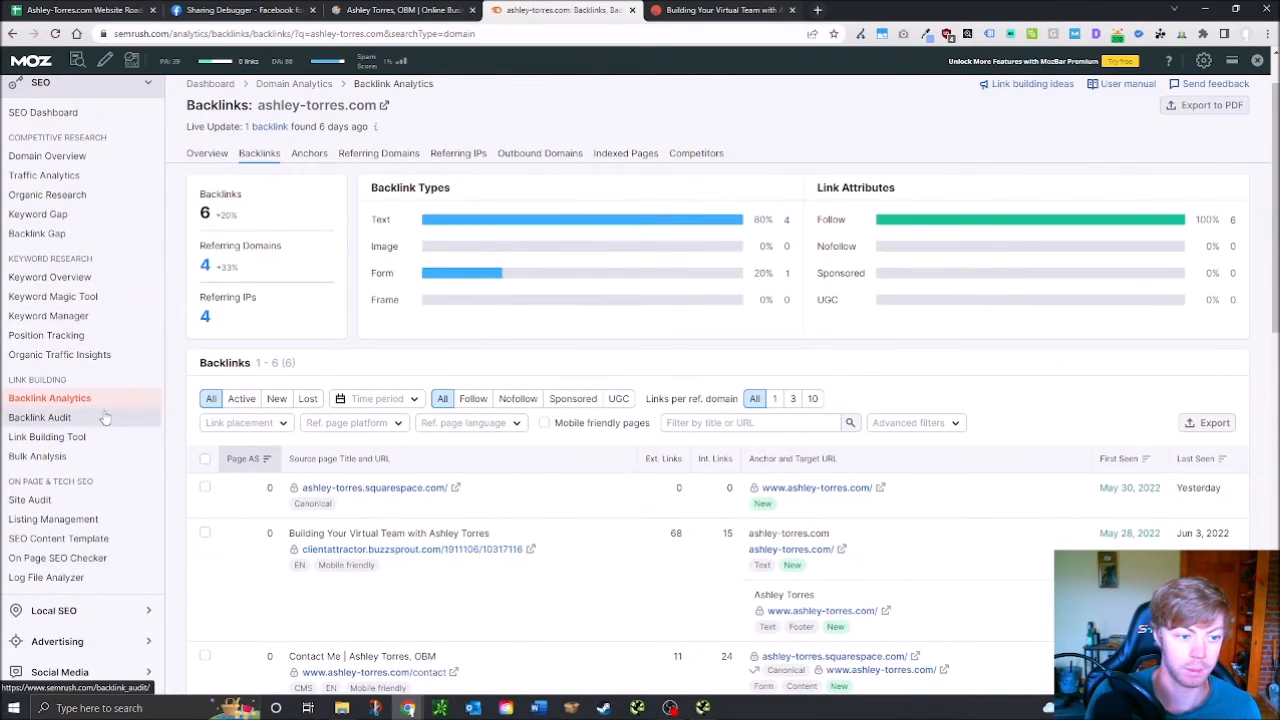
left_click(95, 298)
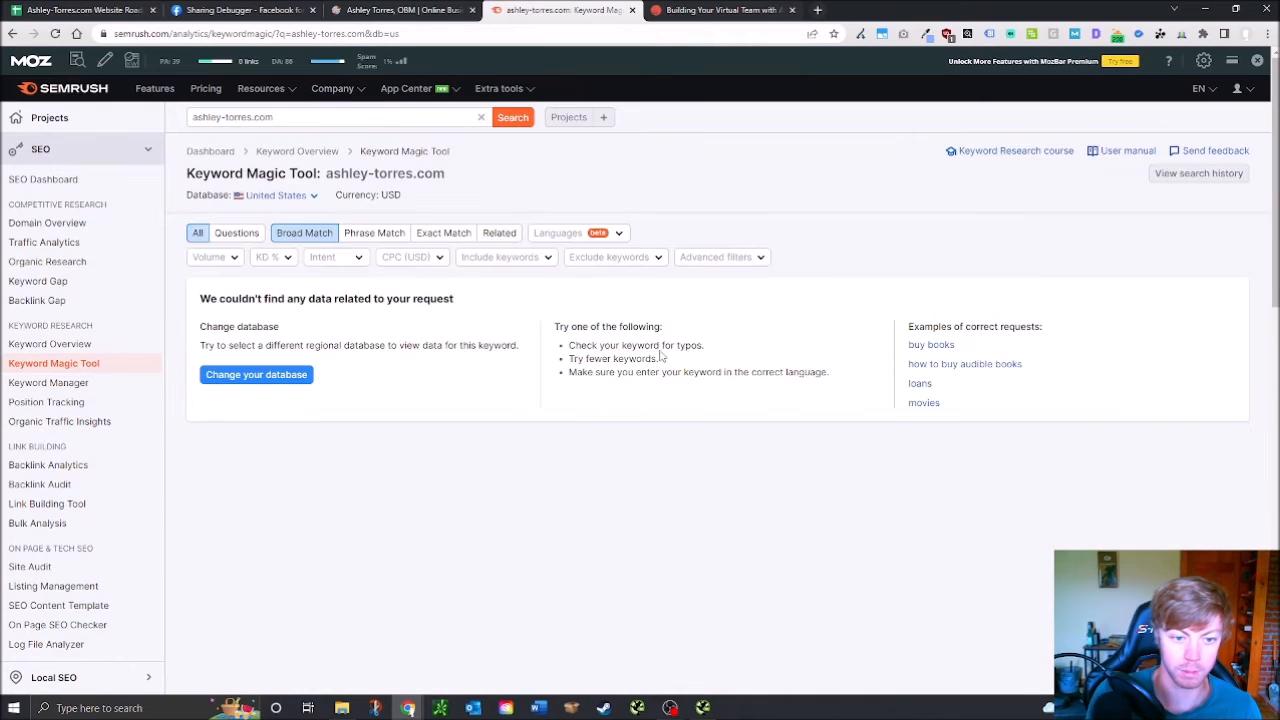
triple_click(357, 118)
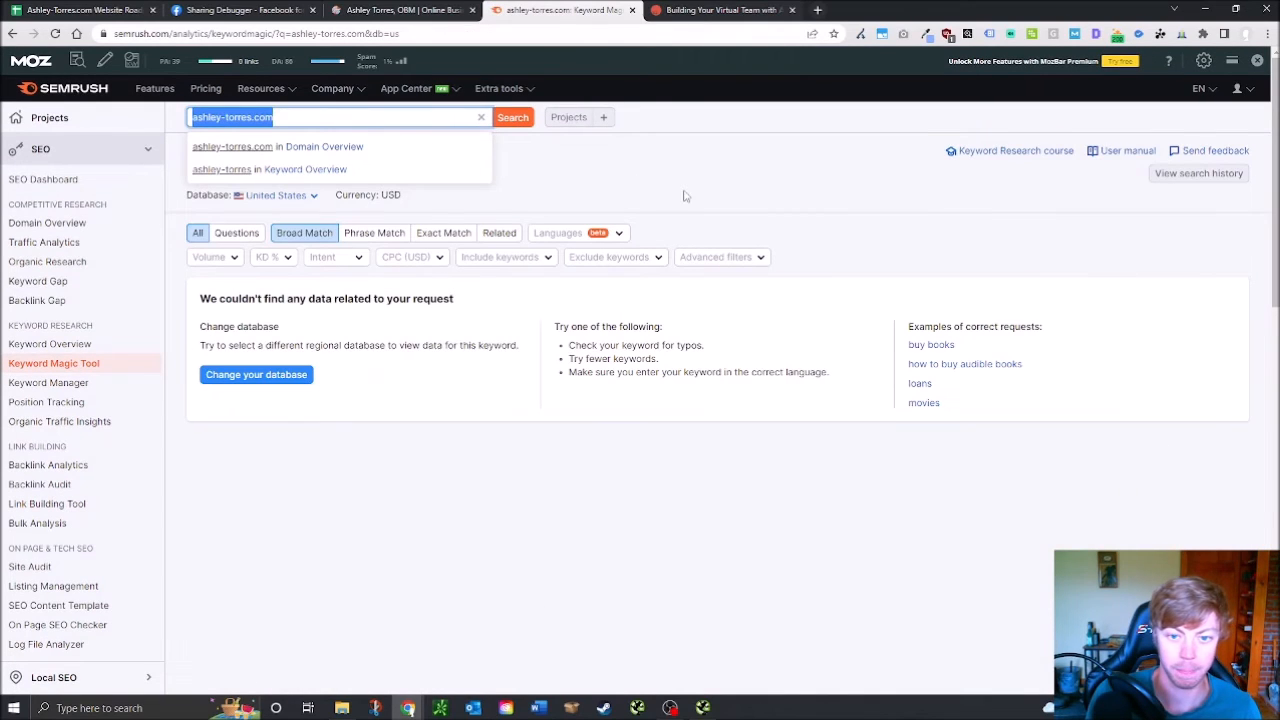
key("ctrl+v")
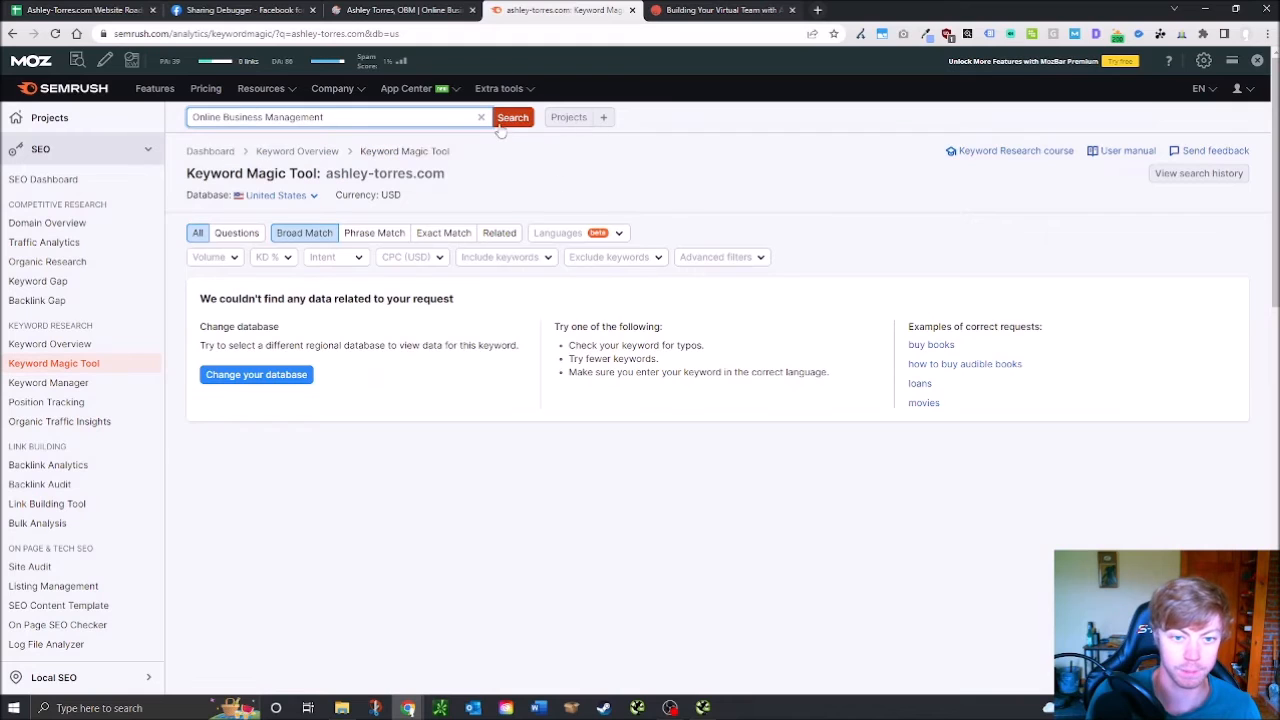
key("Return")
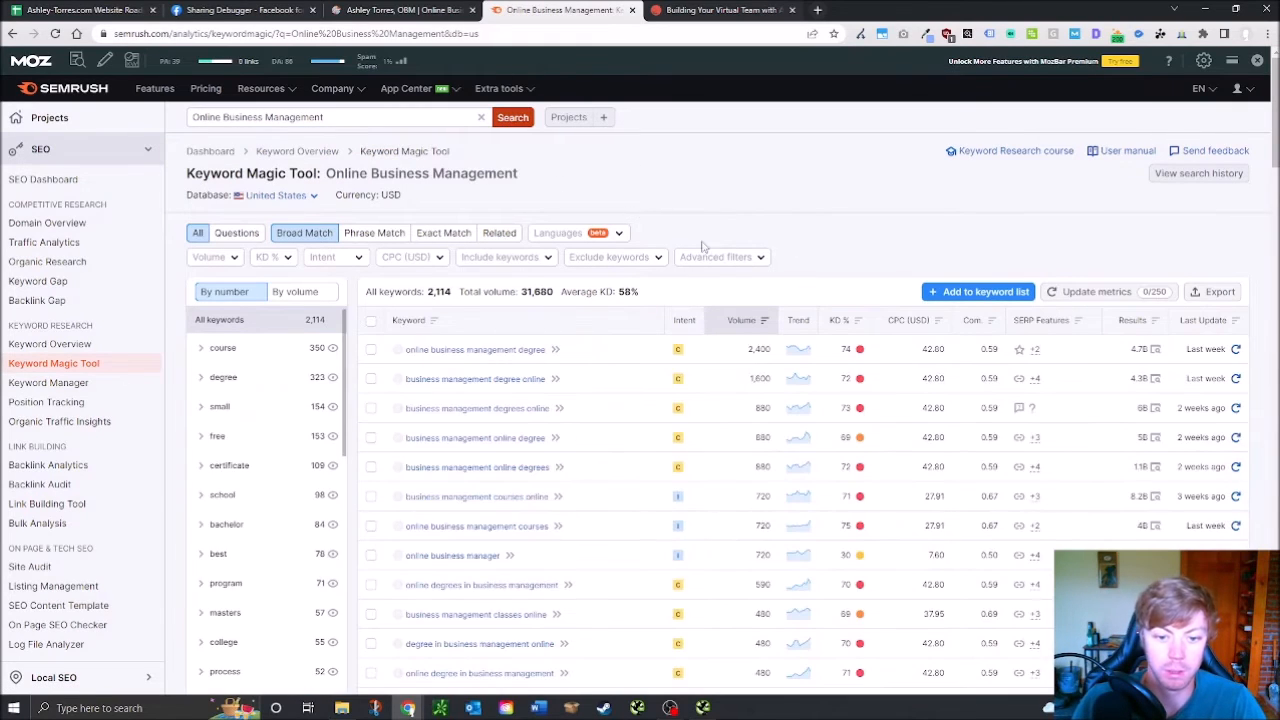
scroll(575, 418, "down", 2)
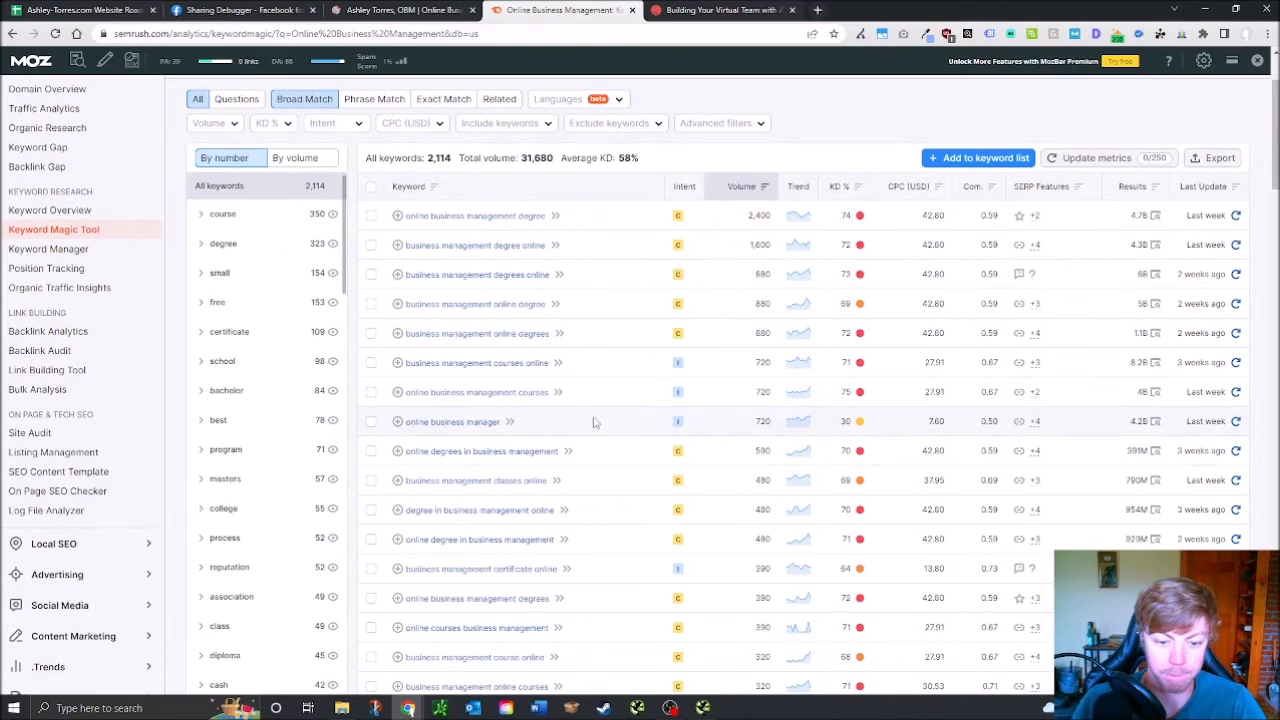
scroll(286, 211, "up", 2)
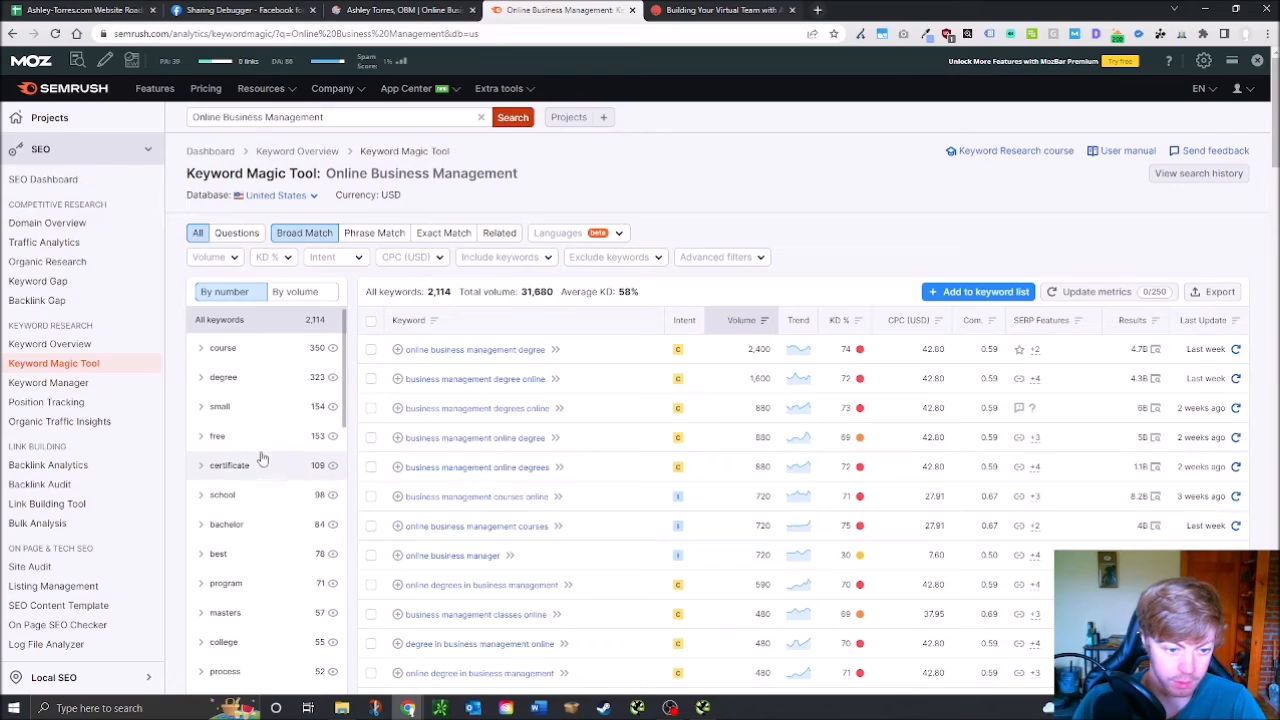
scroll(262, 548, "down", 4)
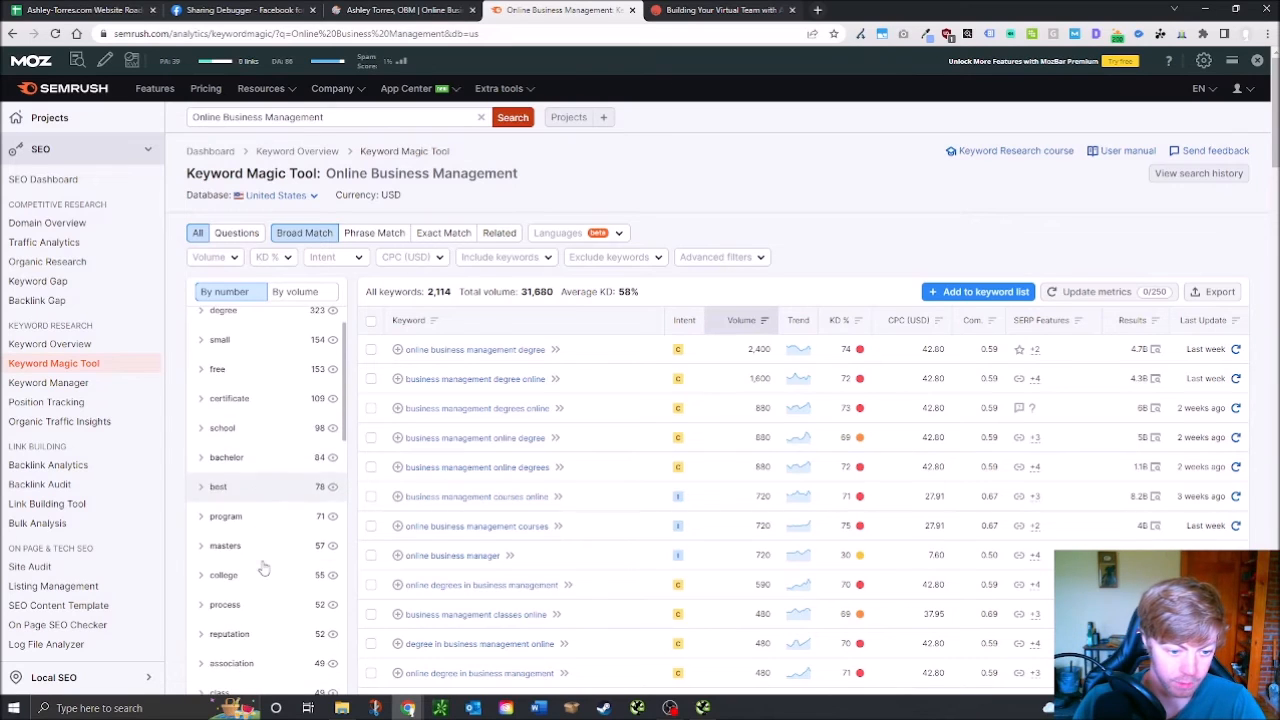
scroll(270, 548, "down", 1)
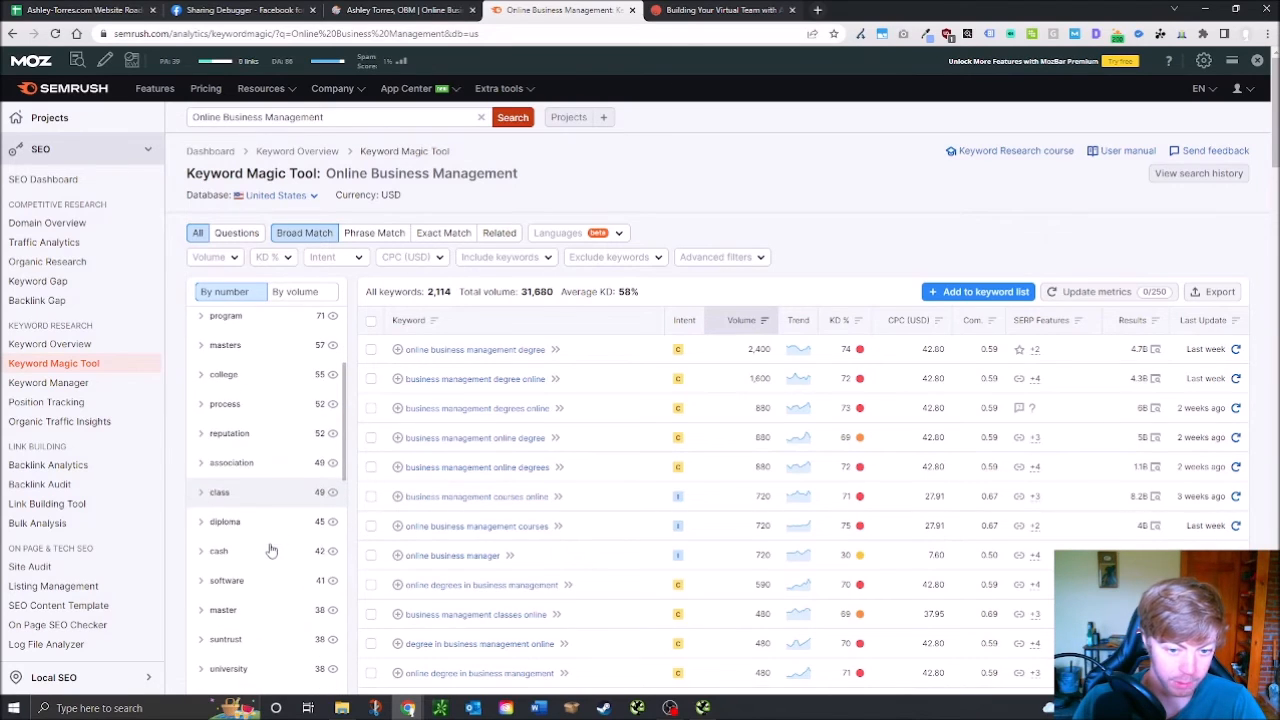
scroll(270, 548, "down", 2)
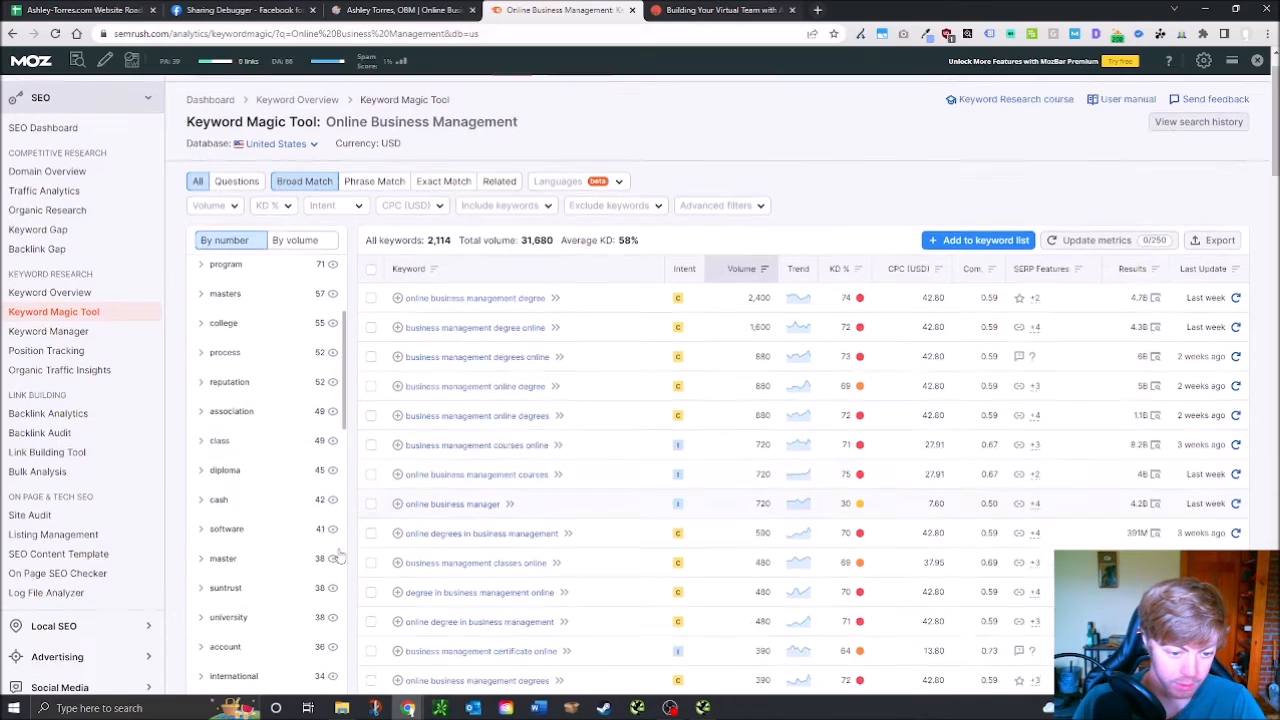
scroll(266, 505, "down", 4)
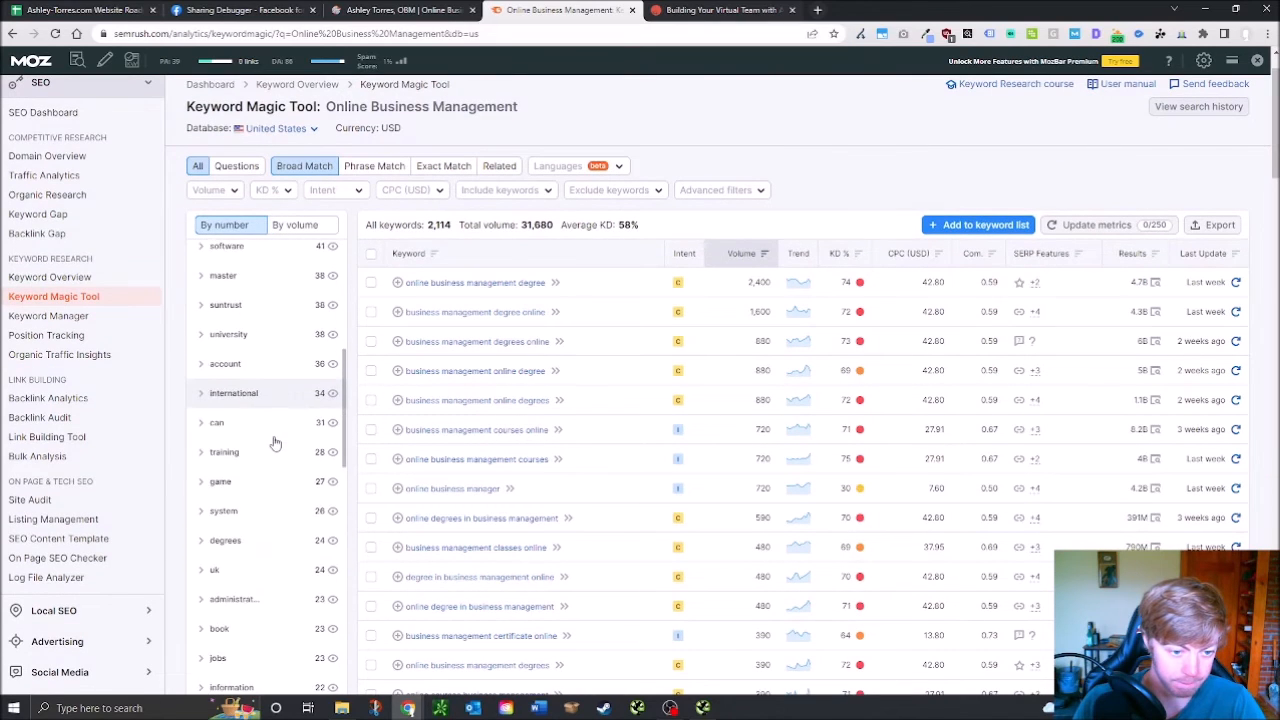
scroll(275, 443, "down", 3)
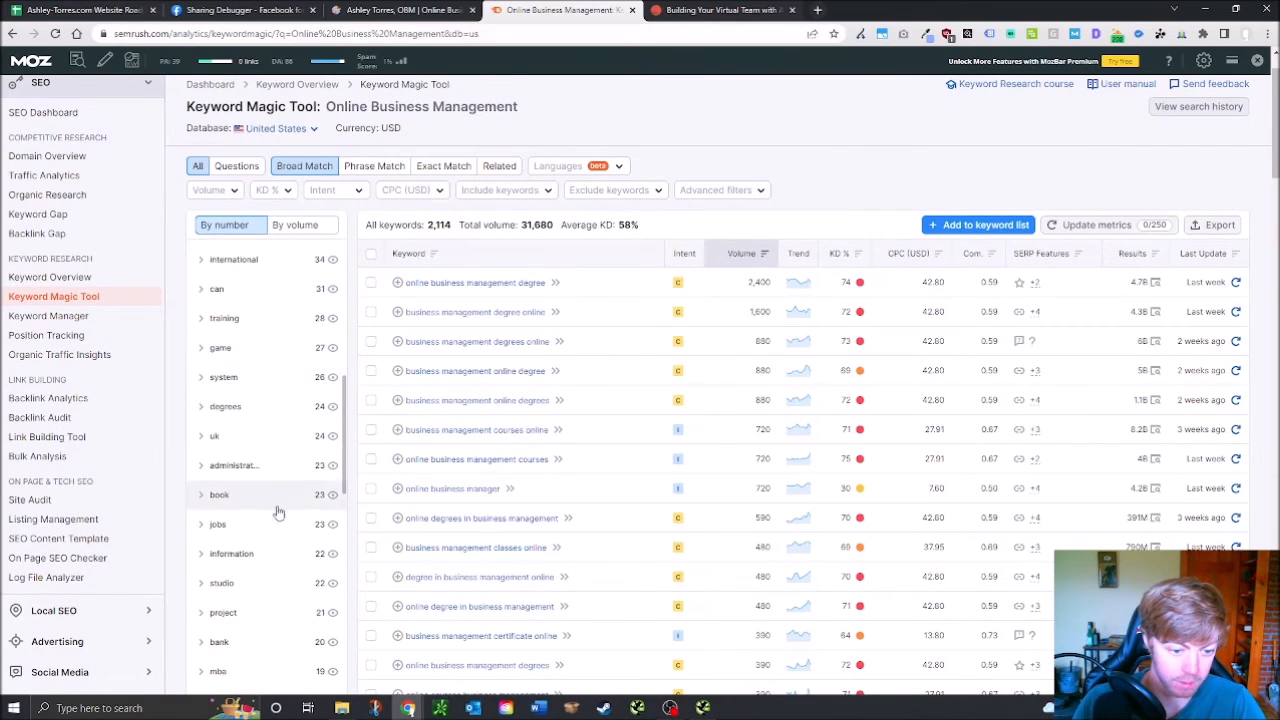
scroll(276, 590, "down", 6)
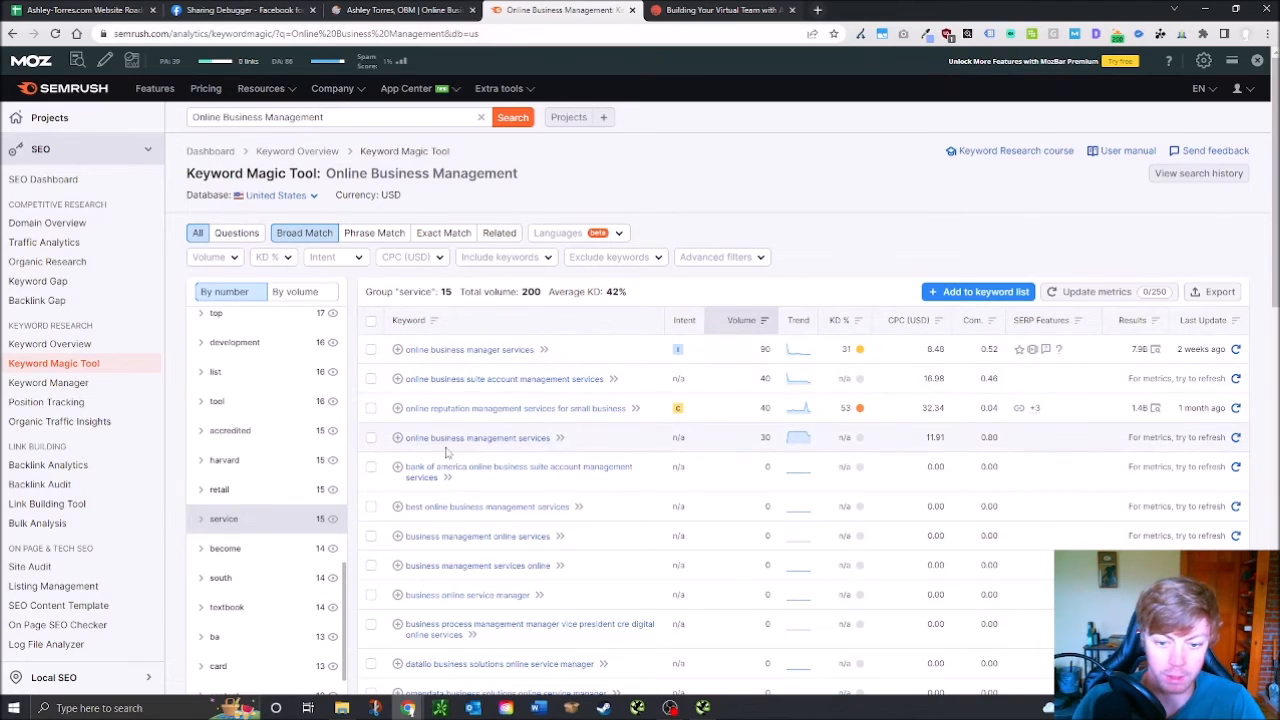
mouse_move(678, 412)
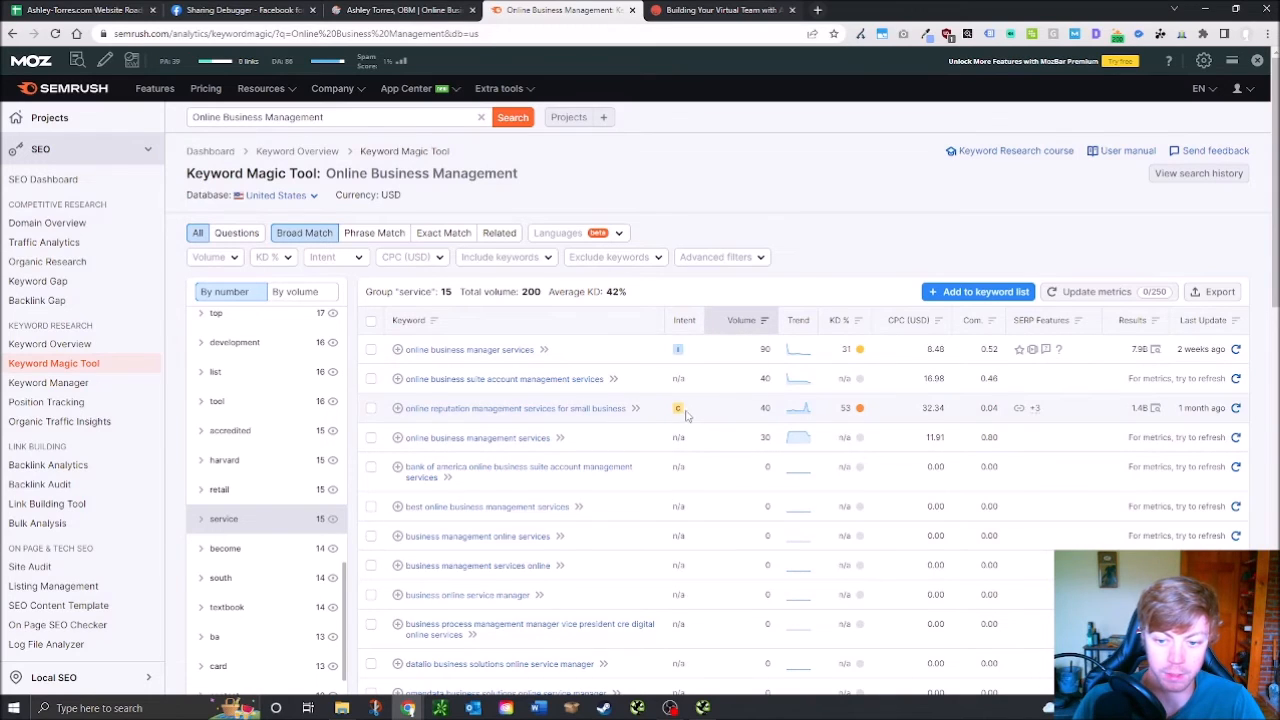
mouse_move(861, 410)
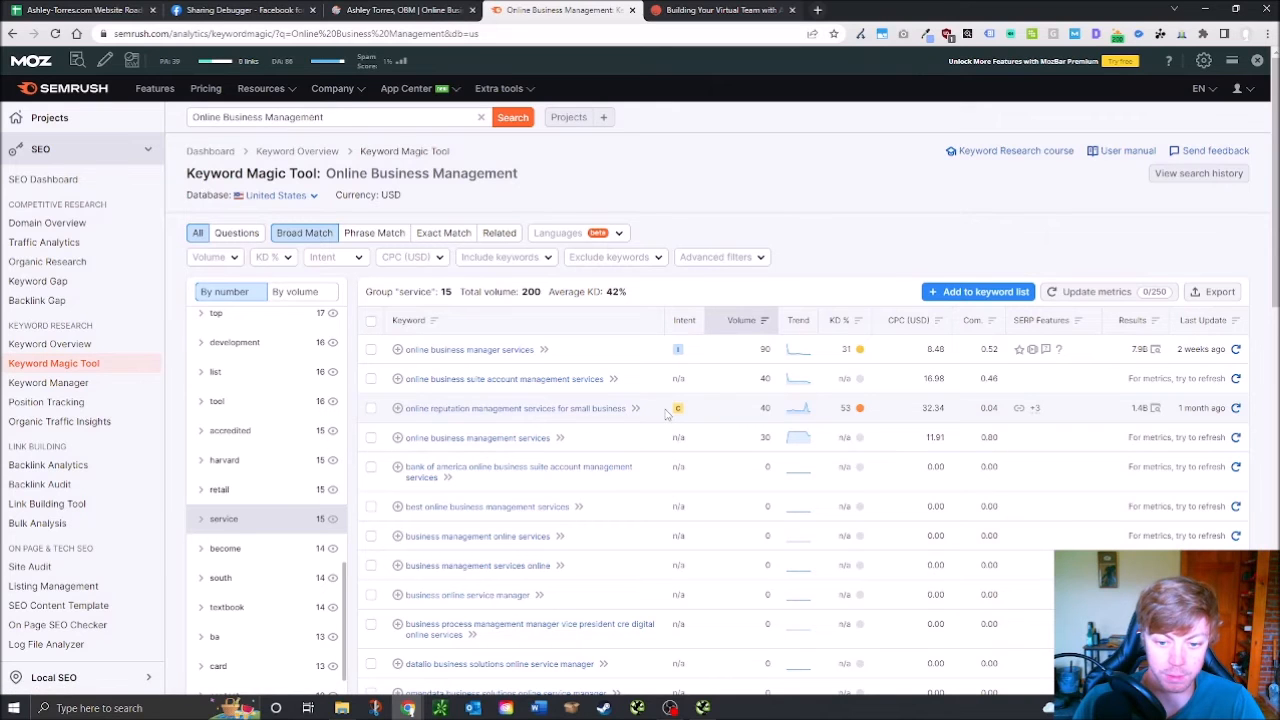
scroll(640, 437, "down", 1)
scroll(640, 437, "down", 4)
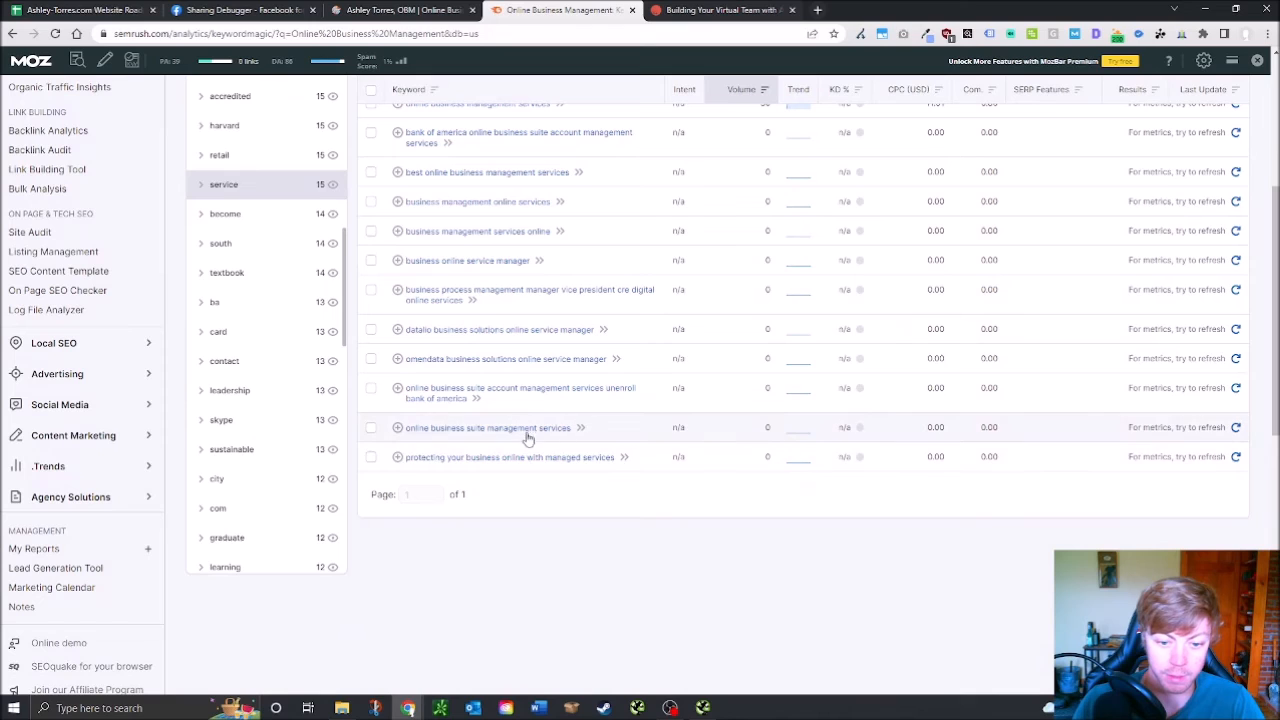
scroll(535, 440, "up", 1)
scroll(537, 440, "up", 1)
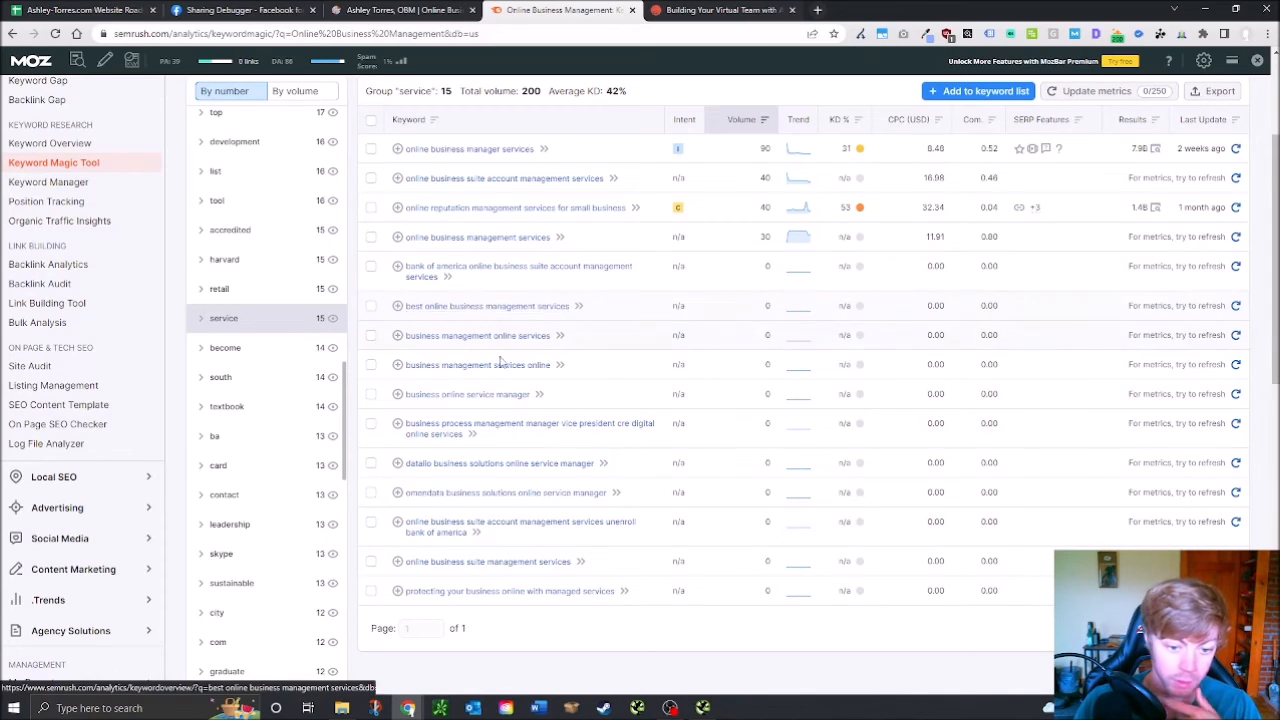
scroll(527, 532, "down", 1)
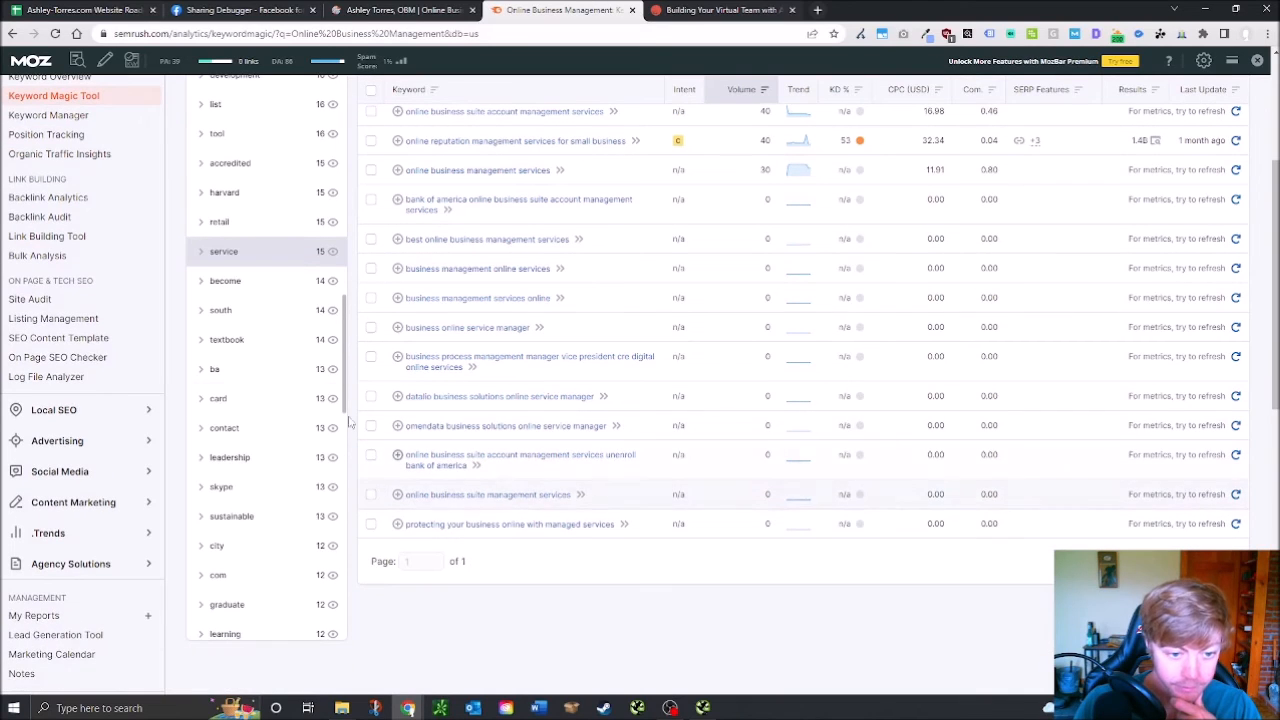
left_click_drag(344, 355, 350, 588)
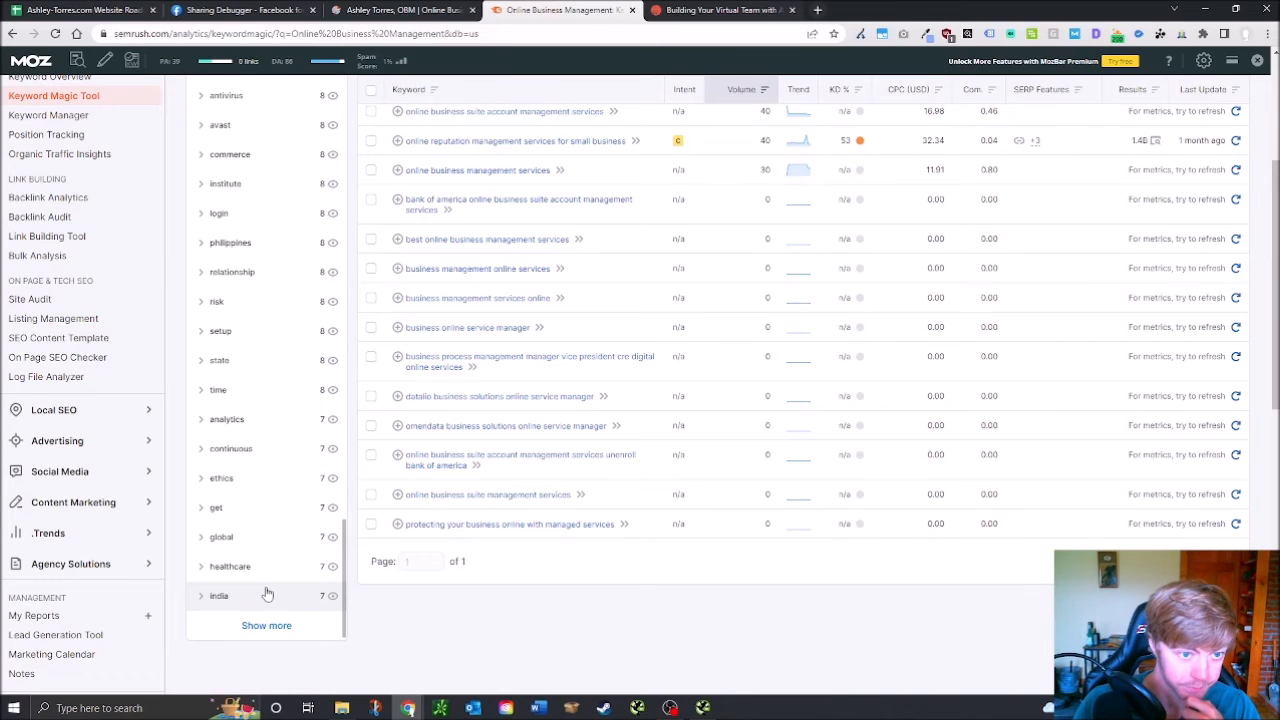
Check the ashley-torres.com homepage SEO overview, which lacks a meta description, and scroll the page
left_click(400, 10)
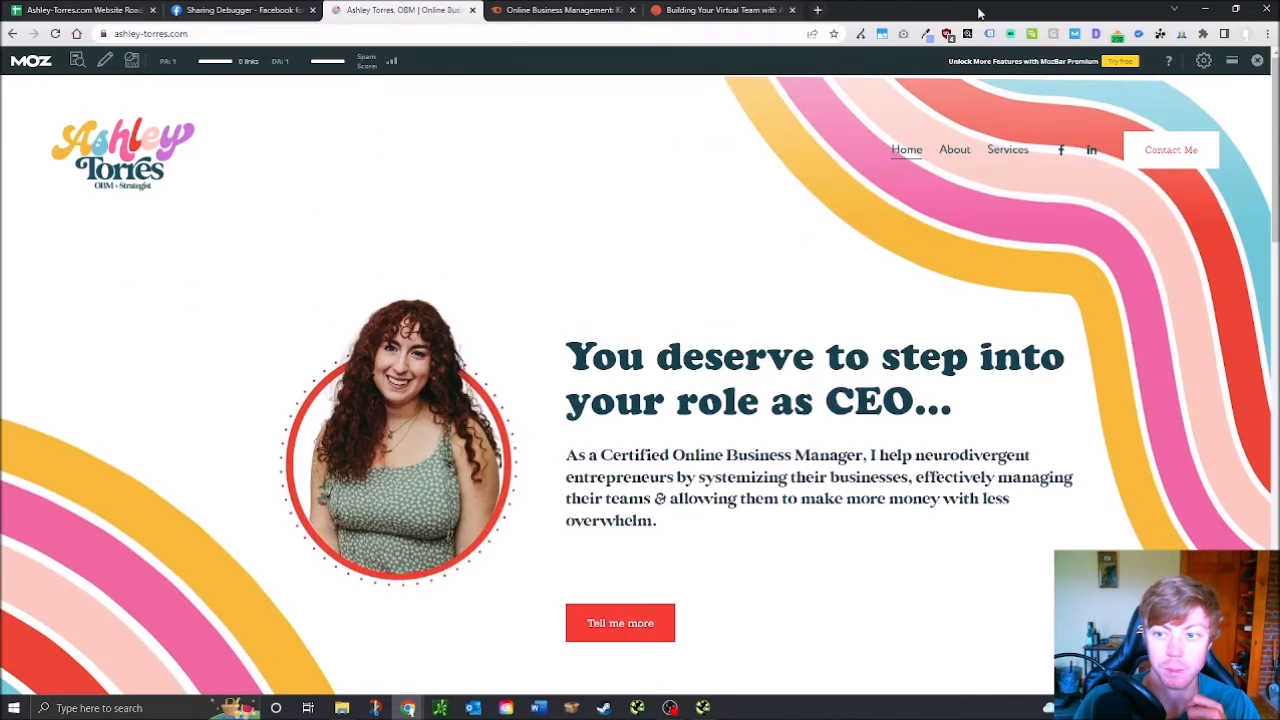
left_click(1096, 35)
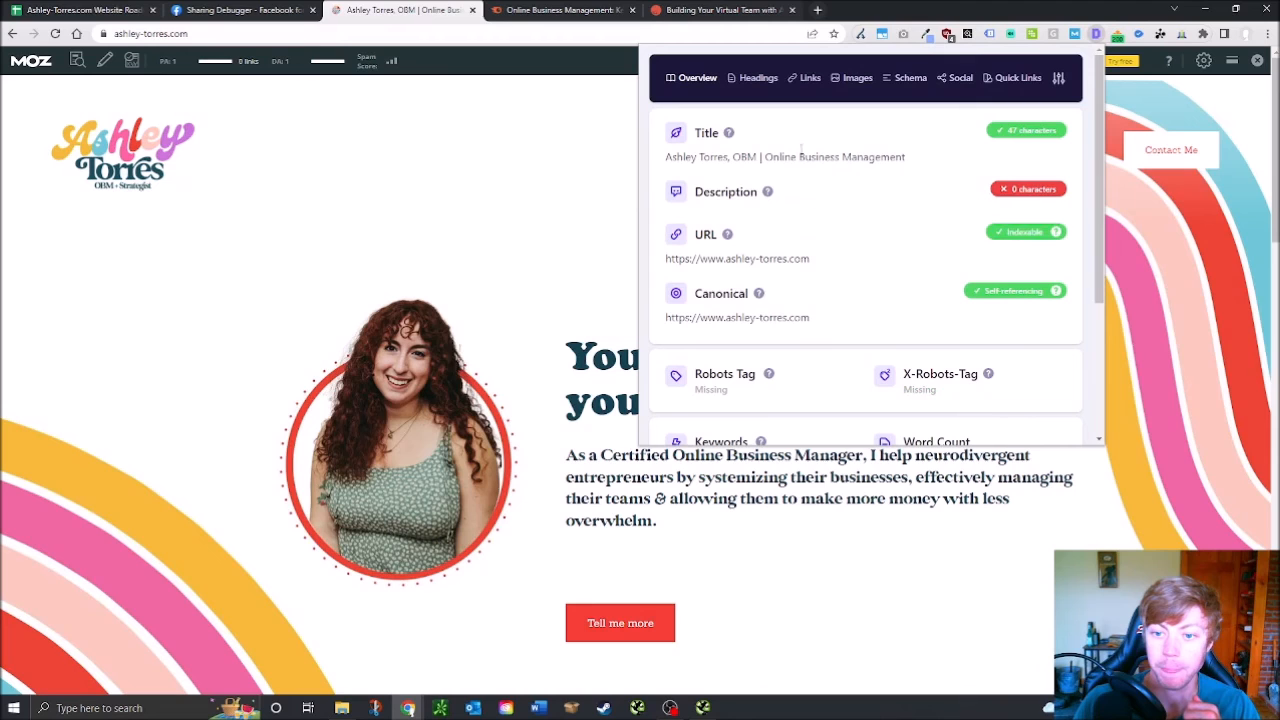
left_click(1216, 268)
scroll(873, 276, "down", 3)
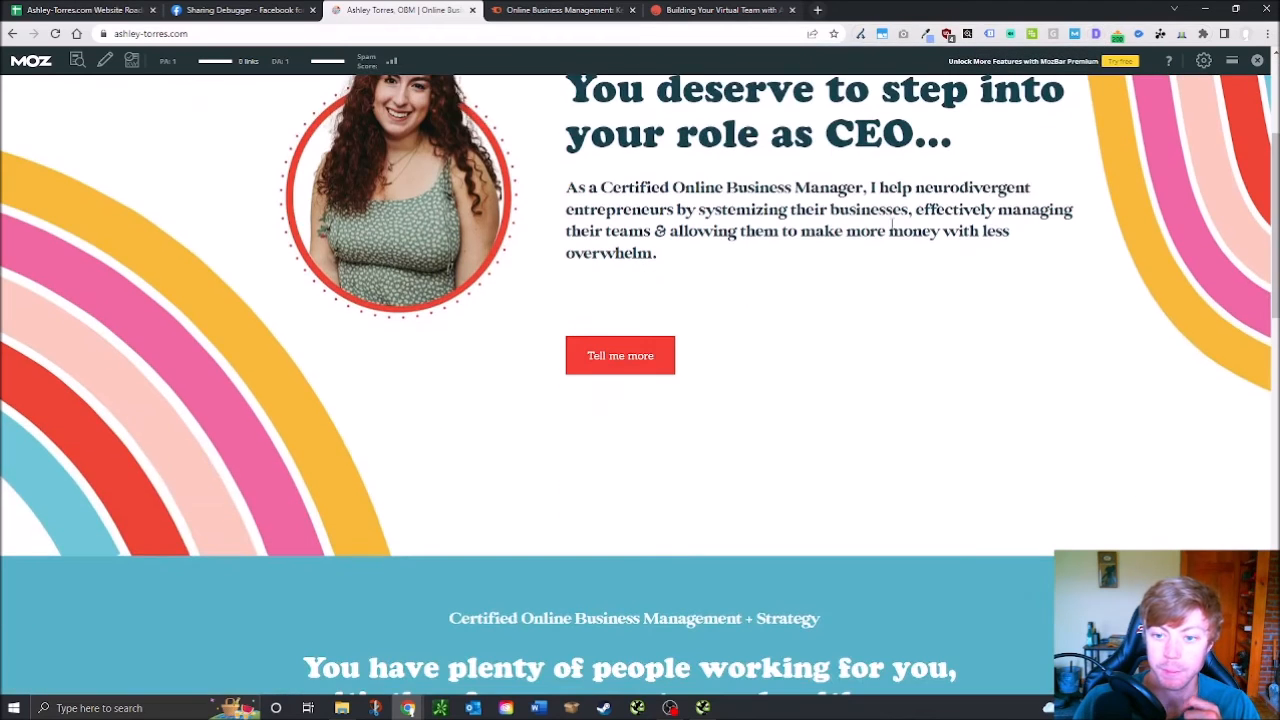
scroll(826, 254, "down", 8)
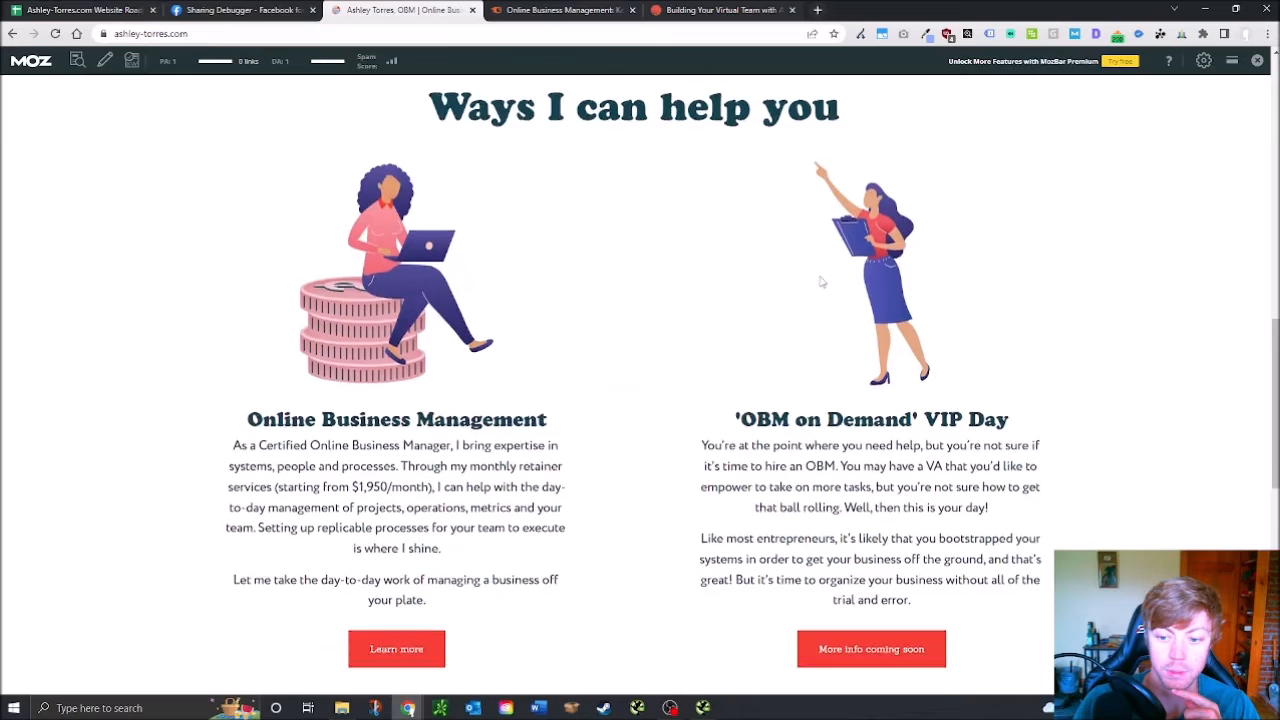
scroll(820, 282, "up", 10)
Open the OBM Retainer Services page from the Services menu, then return to Semrush
mouse_move(1008, 152)
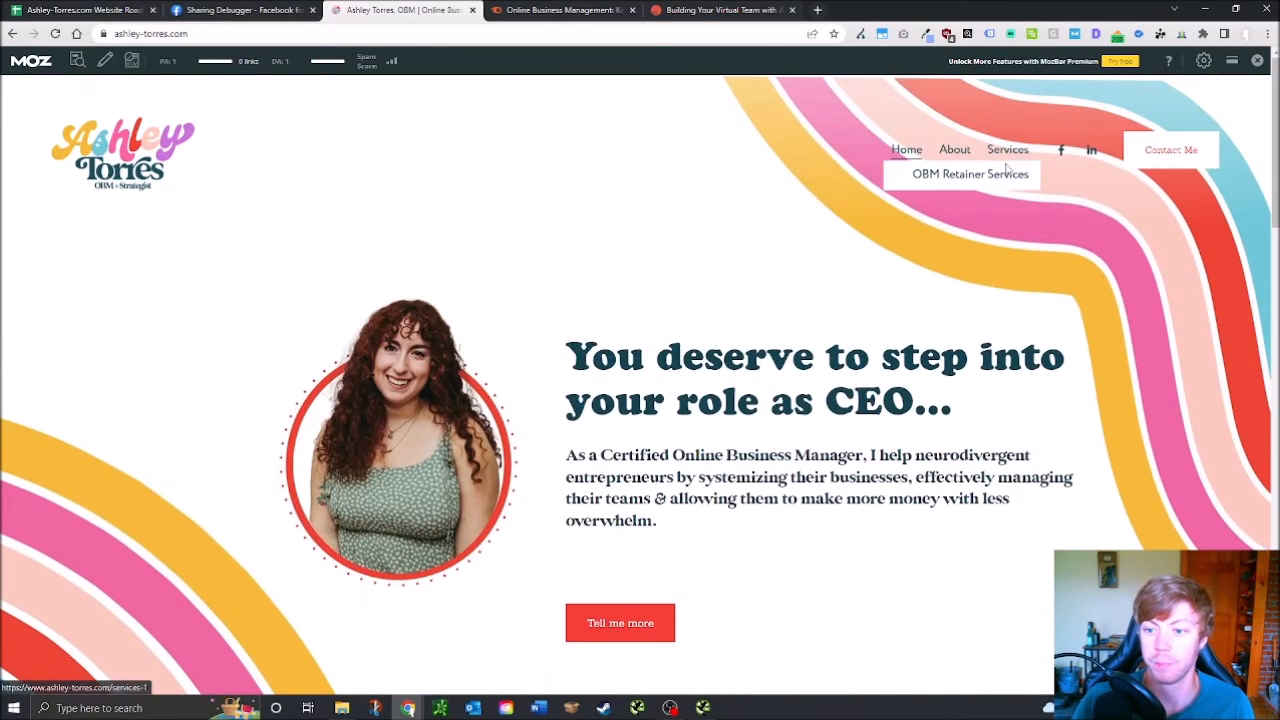
left_click(922, 178)
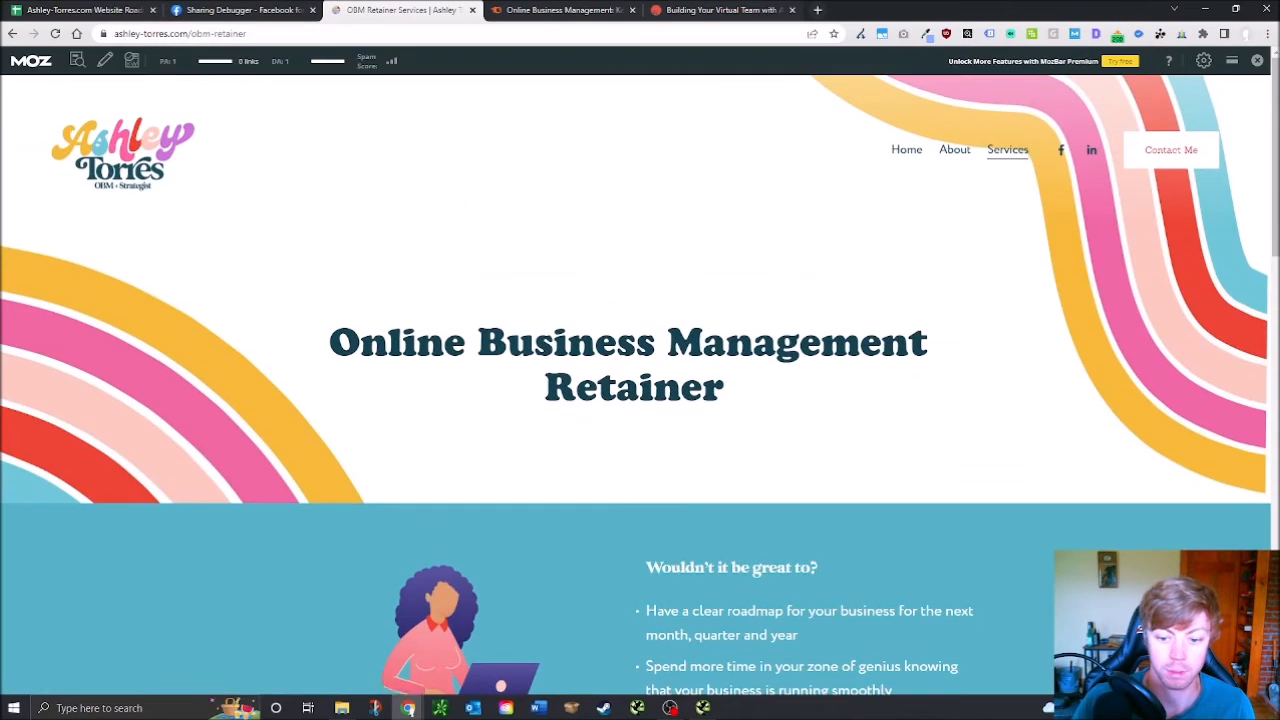
scroll(620, 394, "down", 4)
scroll(705, 386, "up", 3)
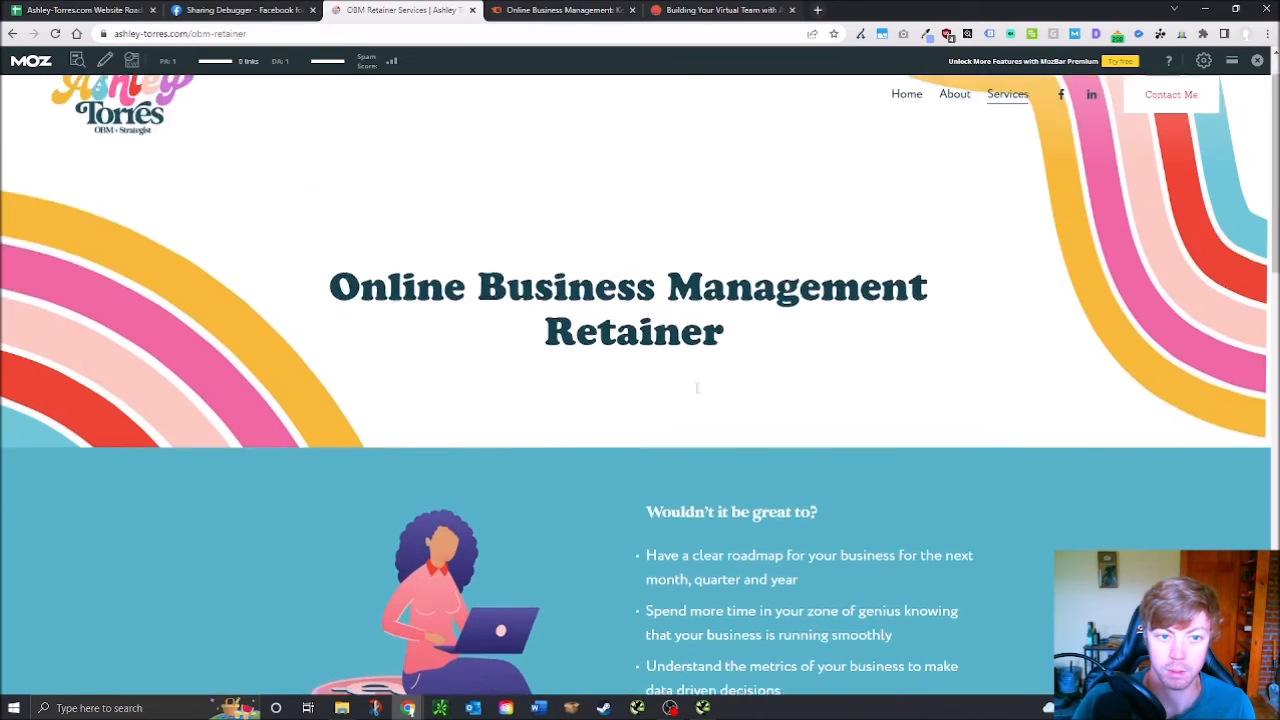
left_click(537, 9)
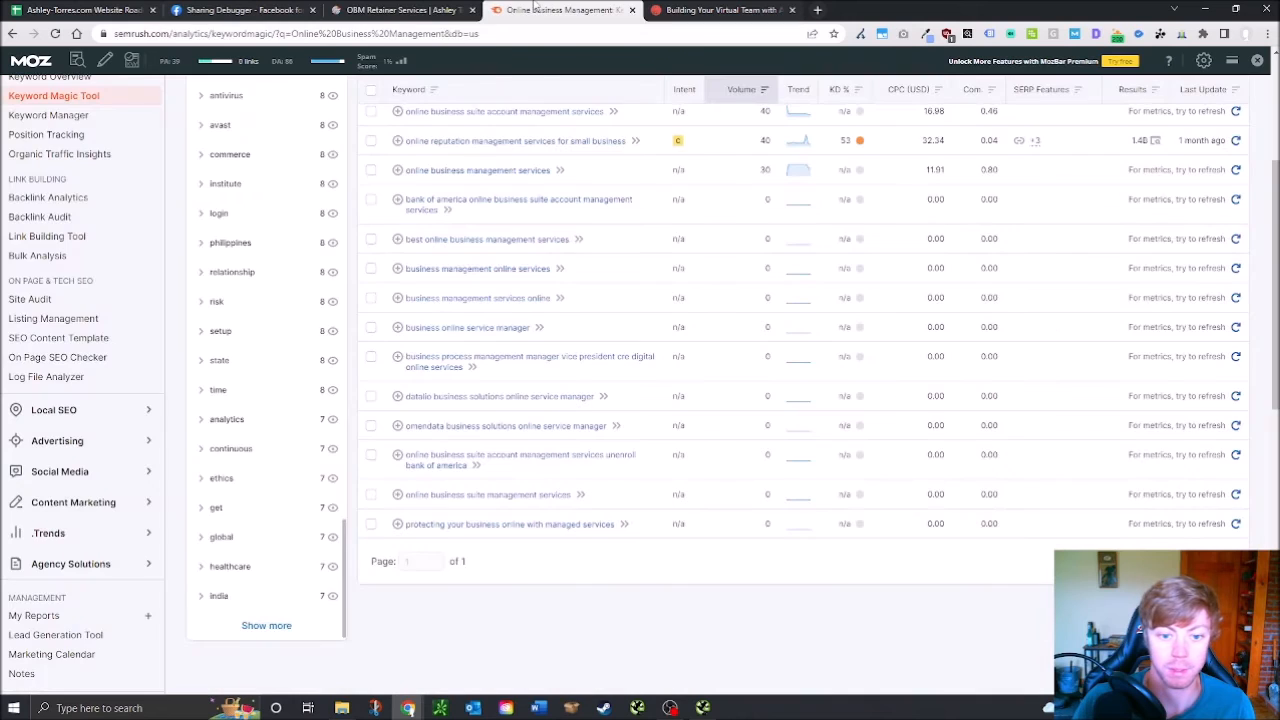
Search Semrush for 'OBM retainer services', then narrow it to 'OBM services' (14 keywords, volume 50)
scroll(398, 100, "up", 3)
triple_click(305, 117)
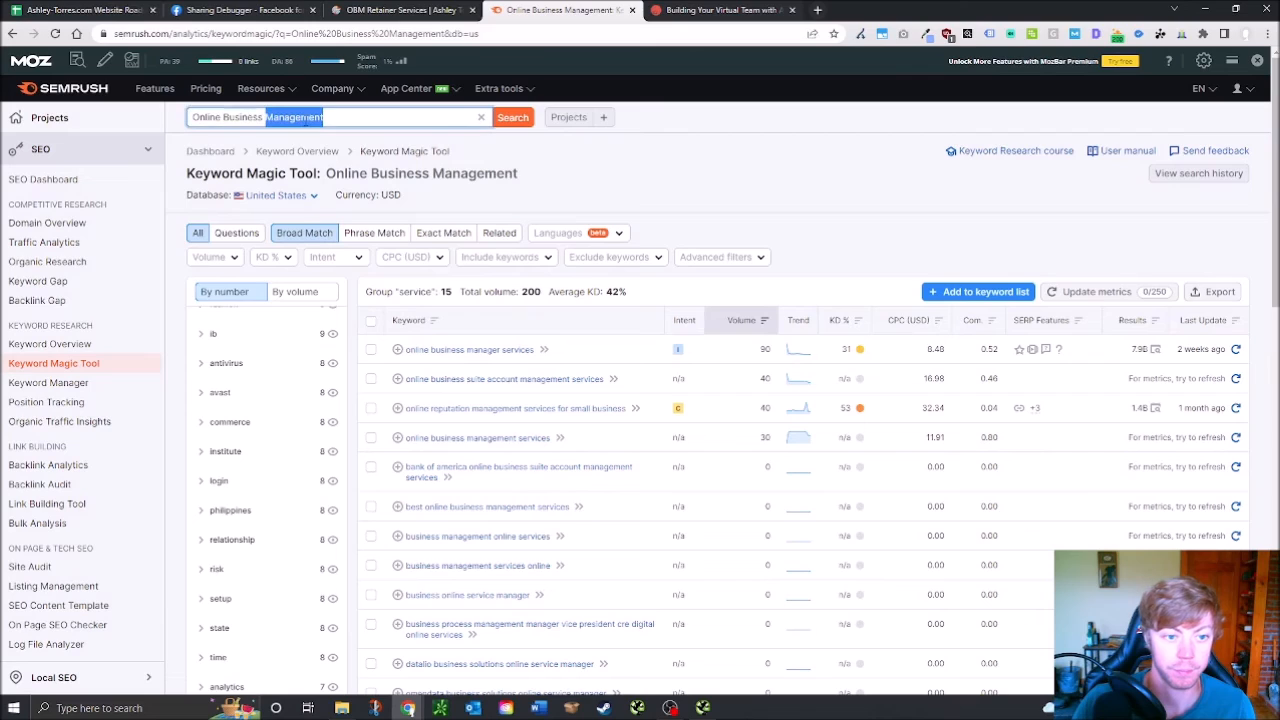
type("OB")
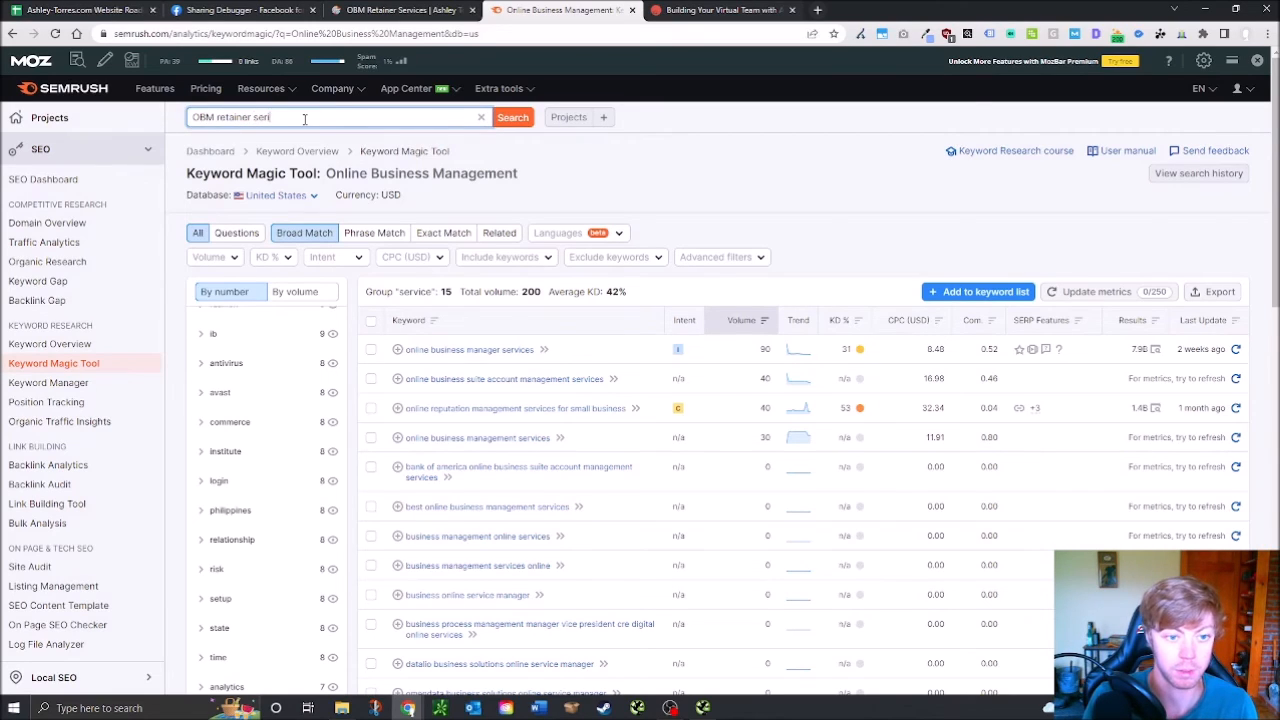
type("M retainer services")
key("Return")
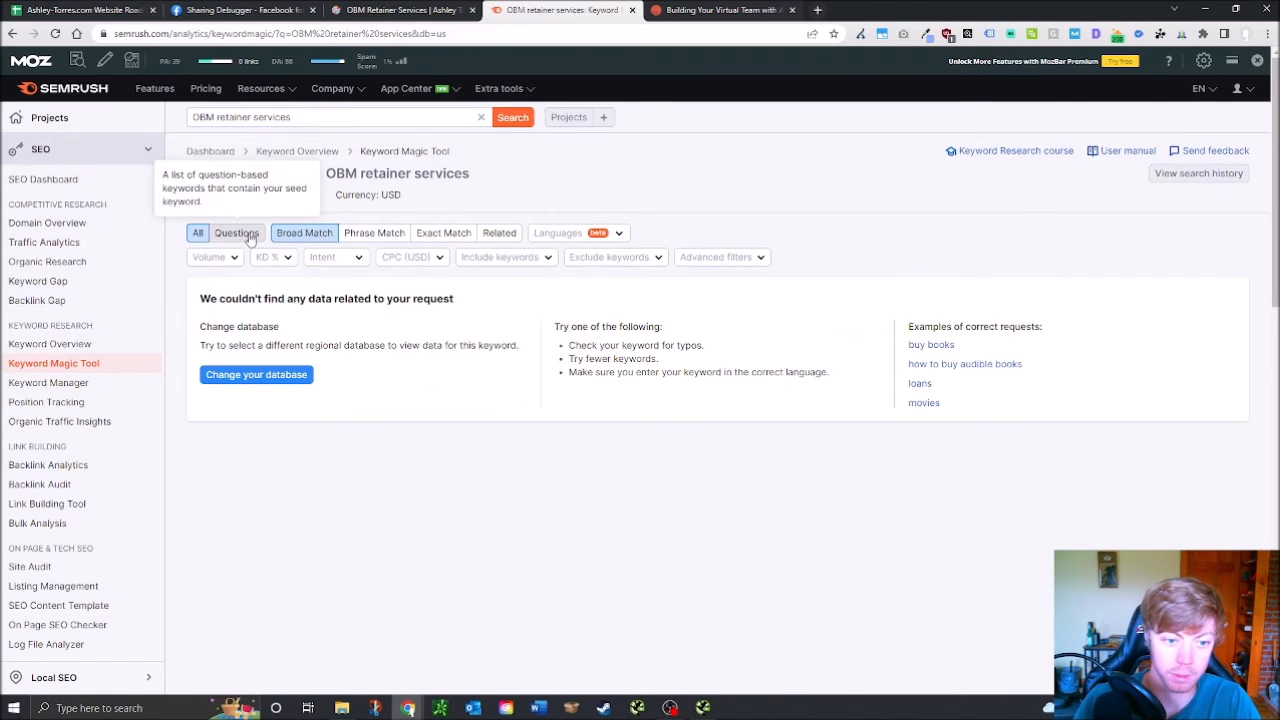
left_click_drag(218, 117, 258, 117)
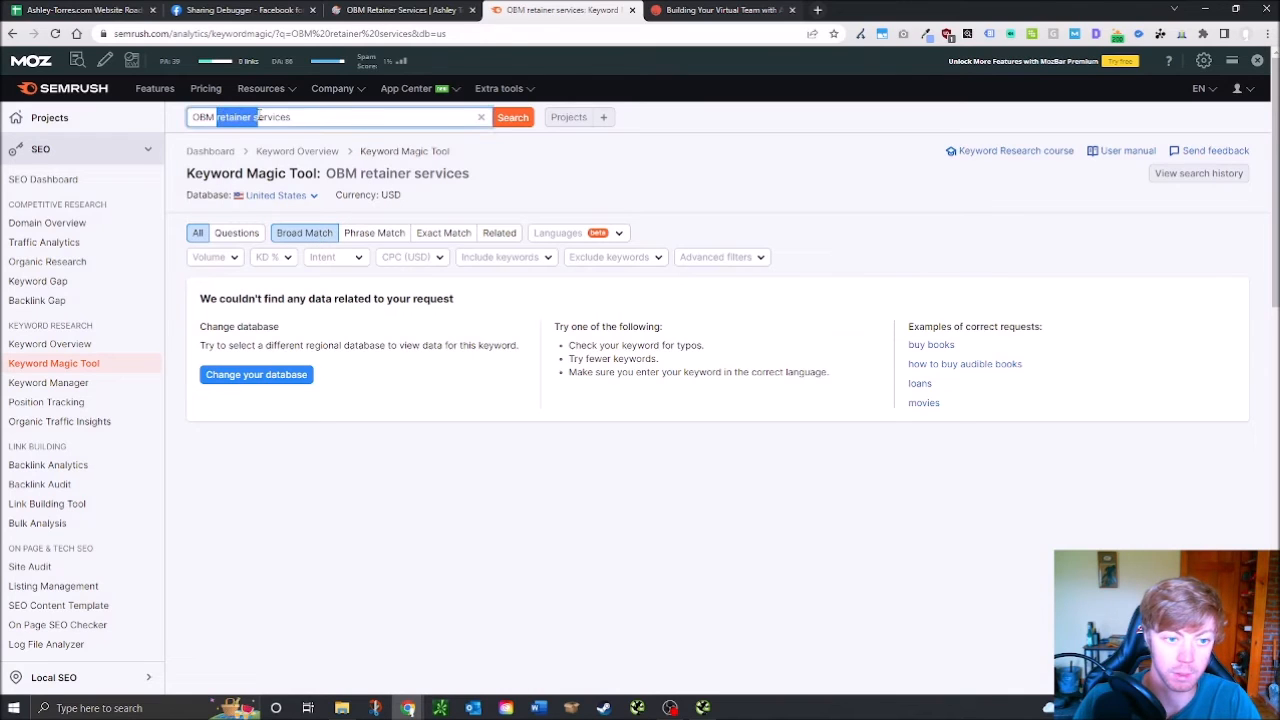
key("BackSpace")
key("Return")
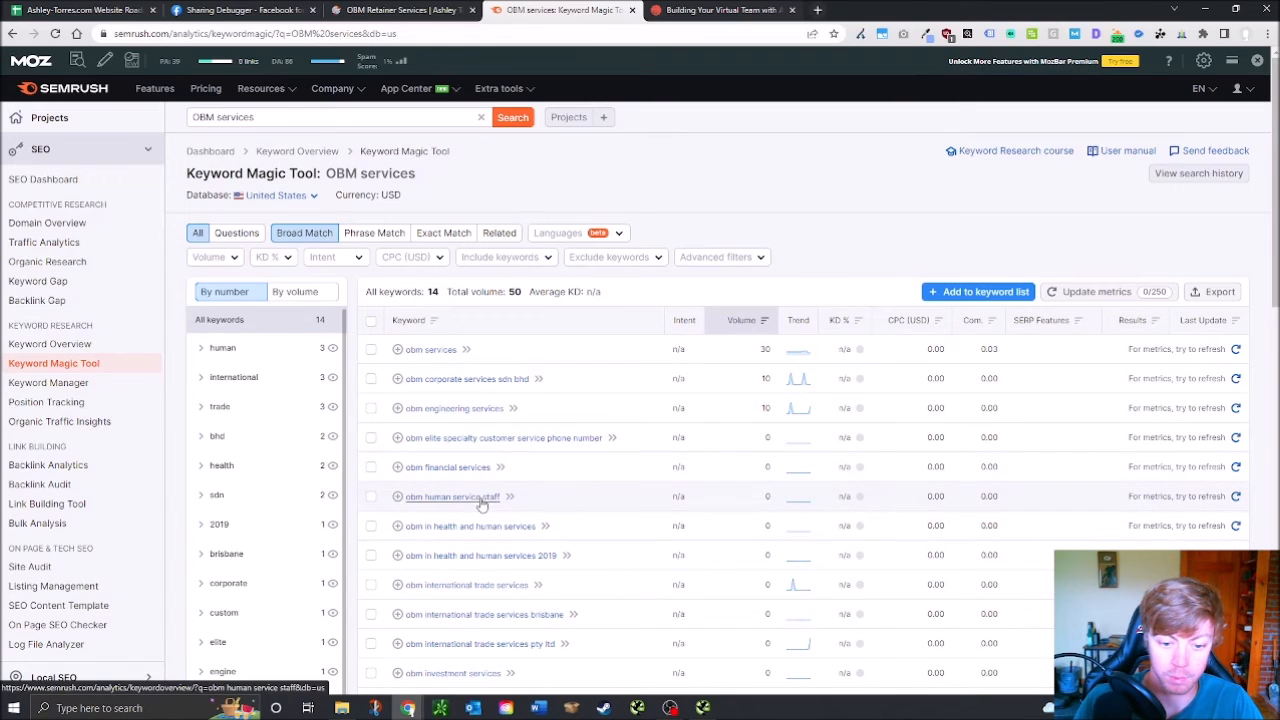
scroll(490, 545, "down", 2)
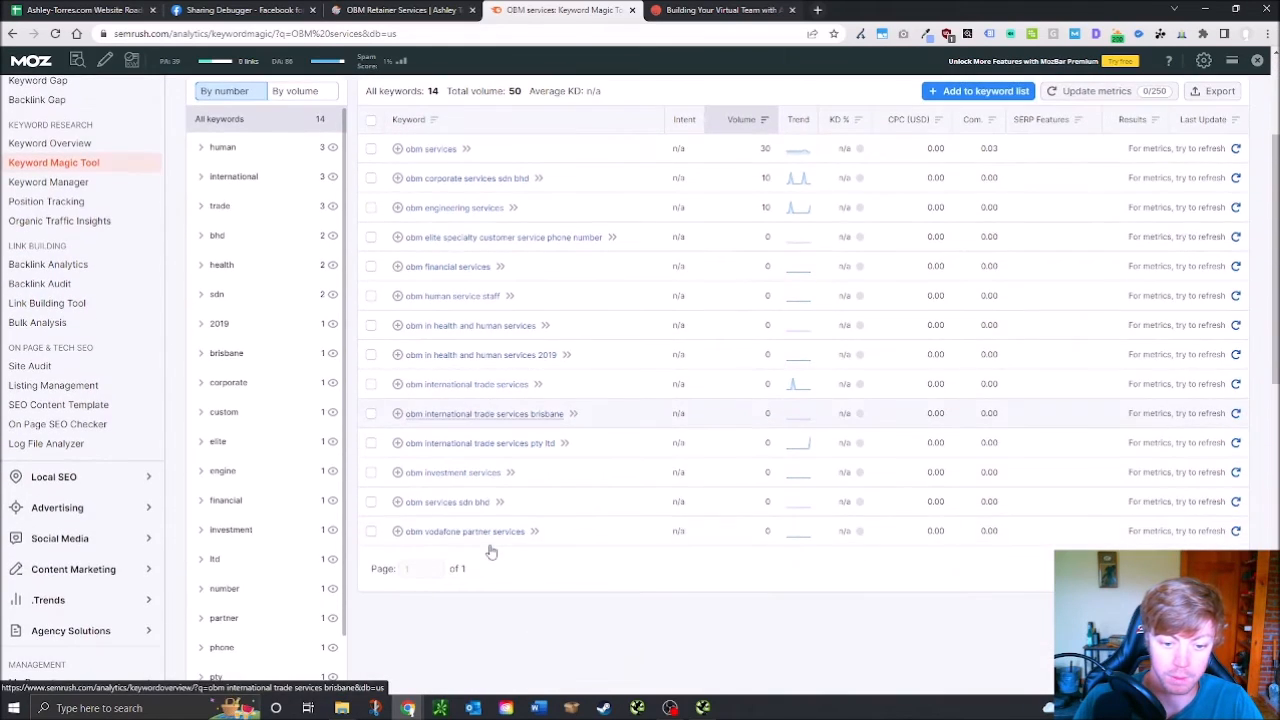
scroll(600, 540, "down", 1)
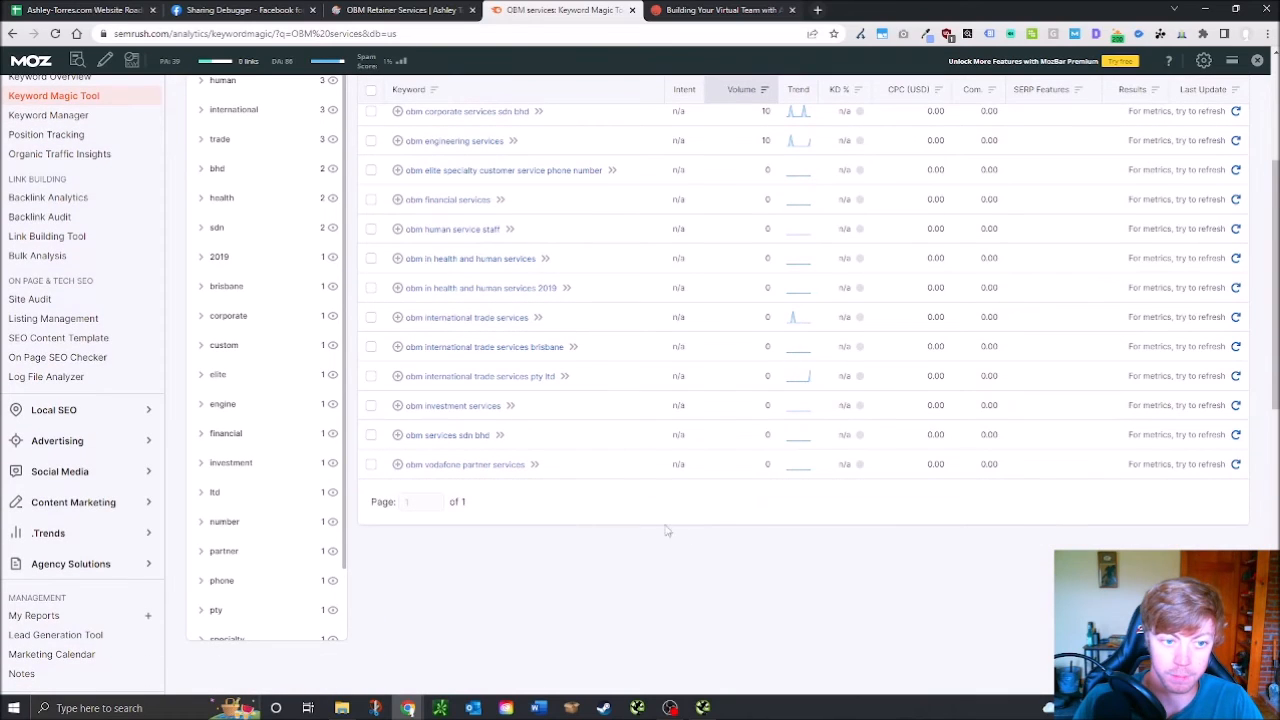
scroll(638, 540, "up", 4)
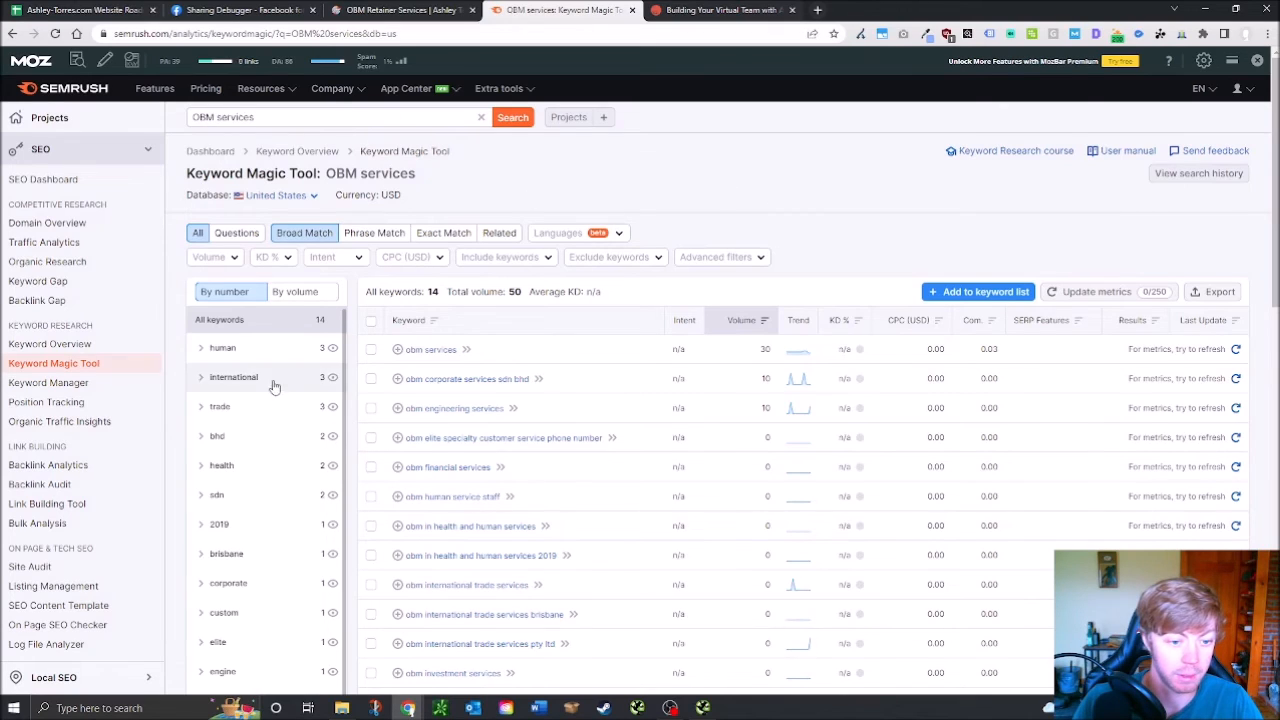
scroll(288, 537, "down", 2)
scroll(288, 537, "down", 2)
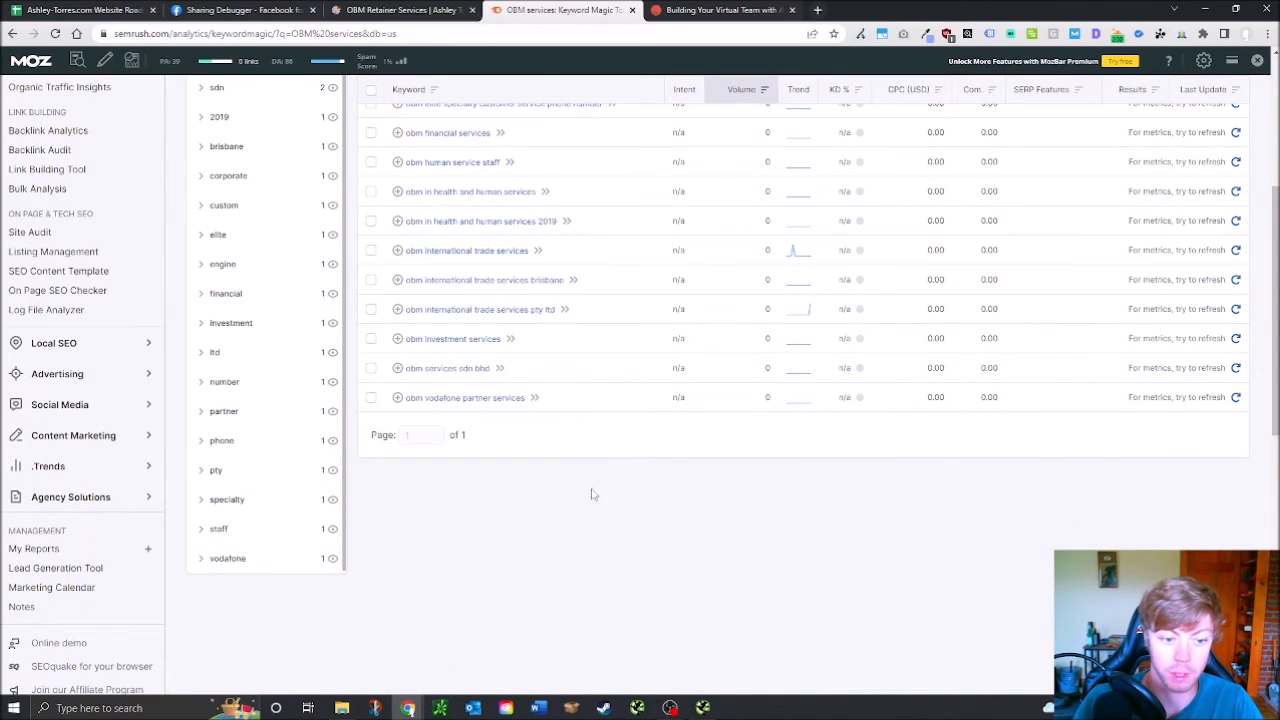
scroll(720, 500, "up", 5)
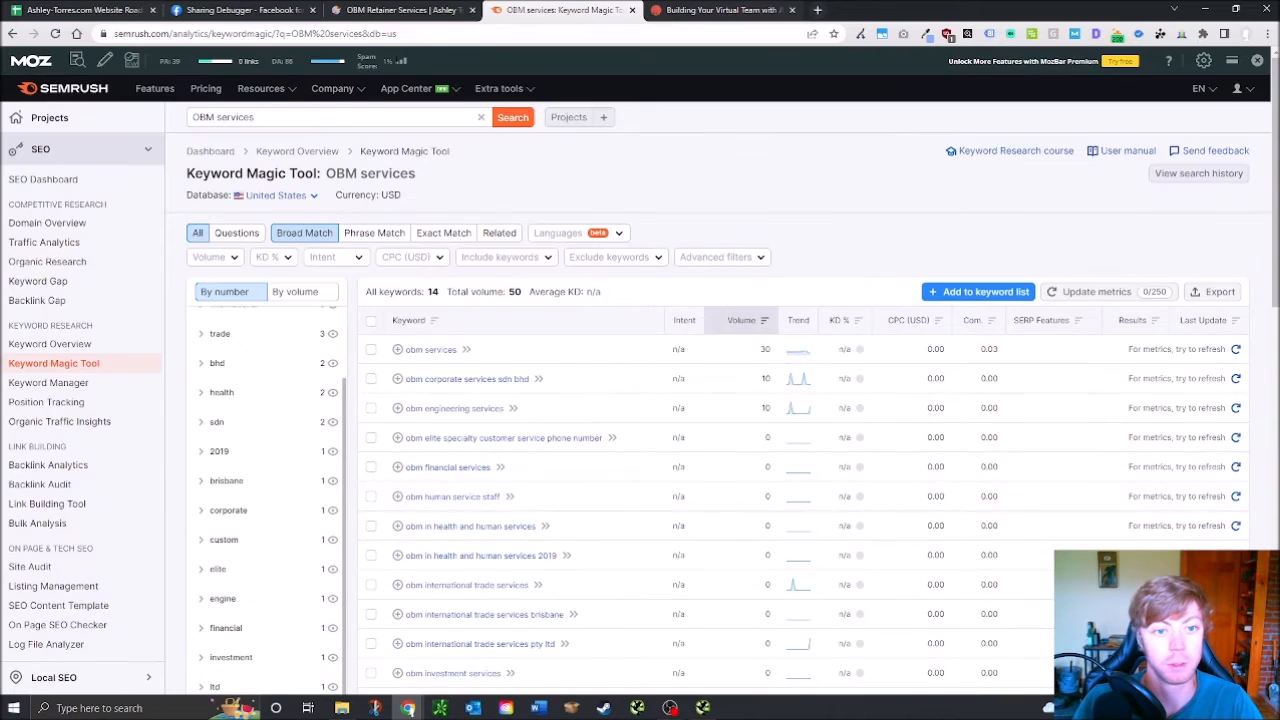
Revisit the OBM Retainer Services page, then bring up the Website Roadmap audit spreadsheet
left_click(280, 10)
left_click(416, 10)
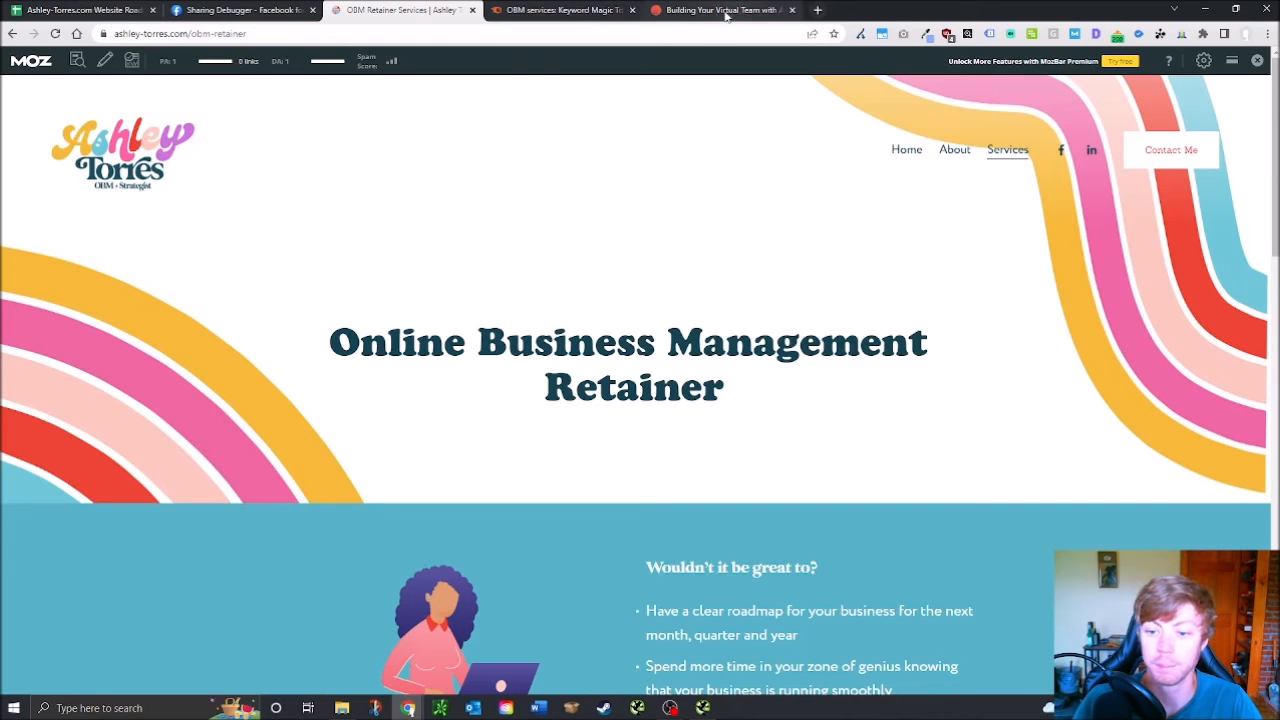
scroll(841, 327, "down", 10)
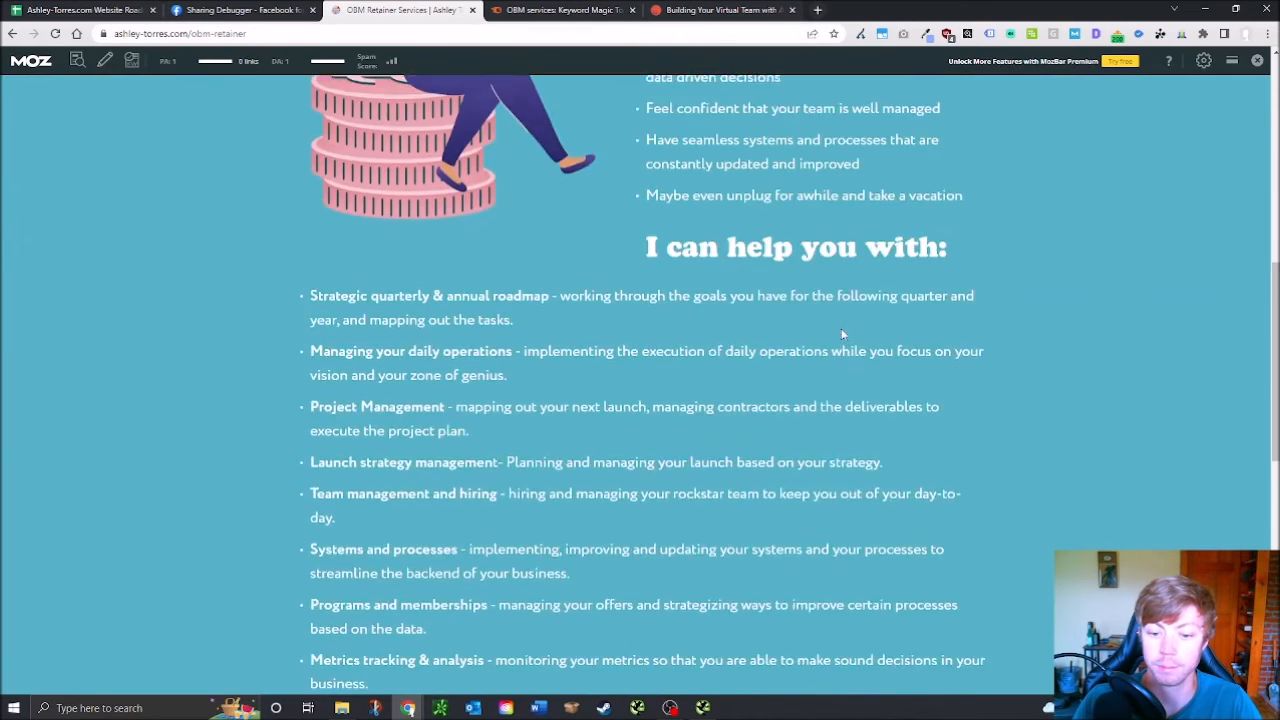
left_click(75, 10)
scroll(523, 374, "down", 15)
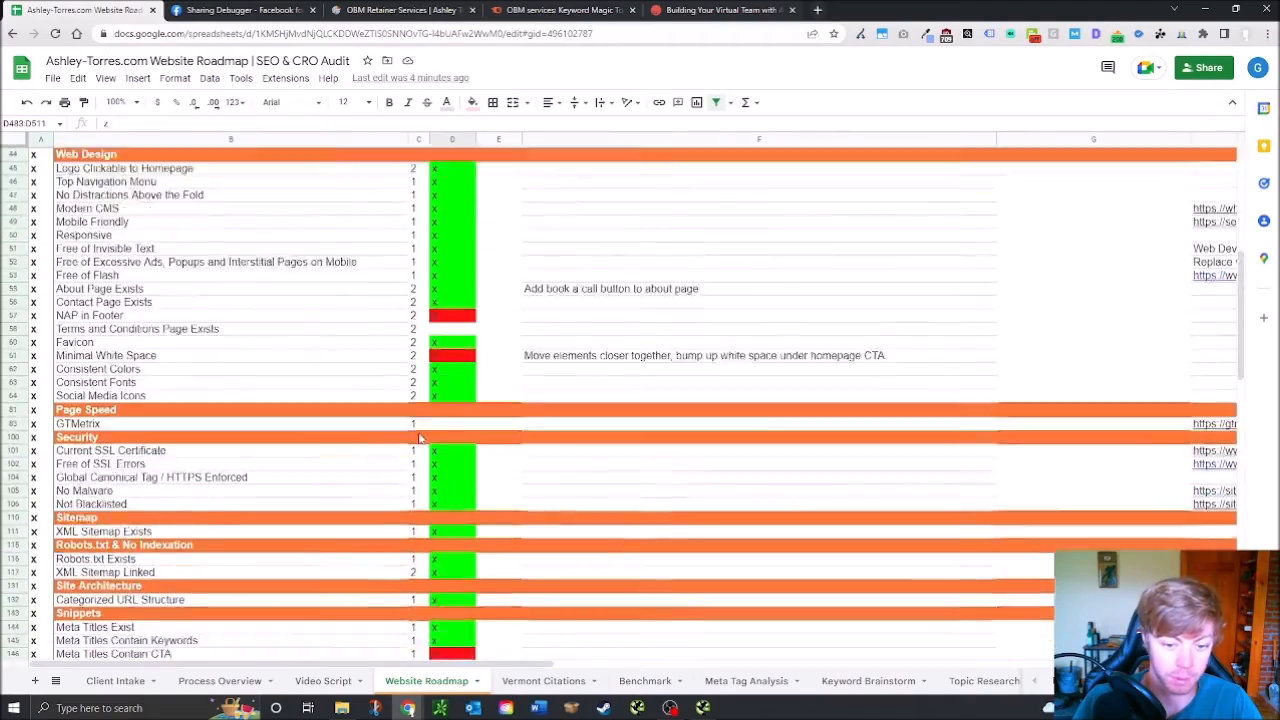
scroll(449, 462, "down", 15)
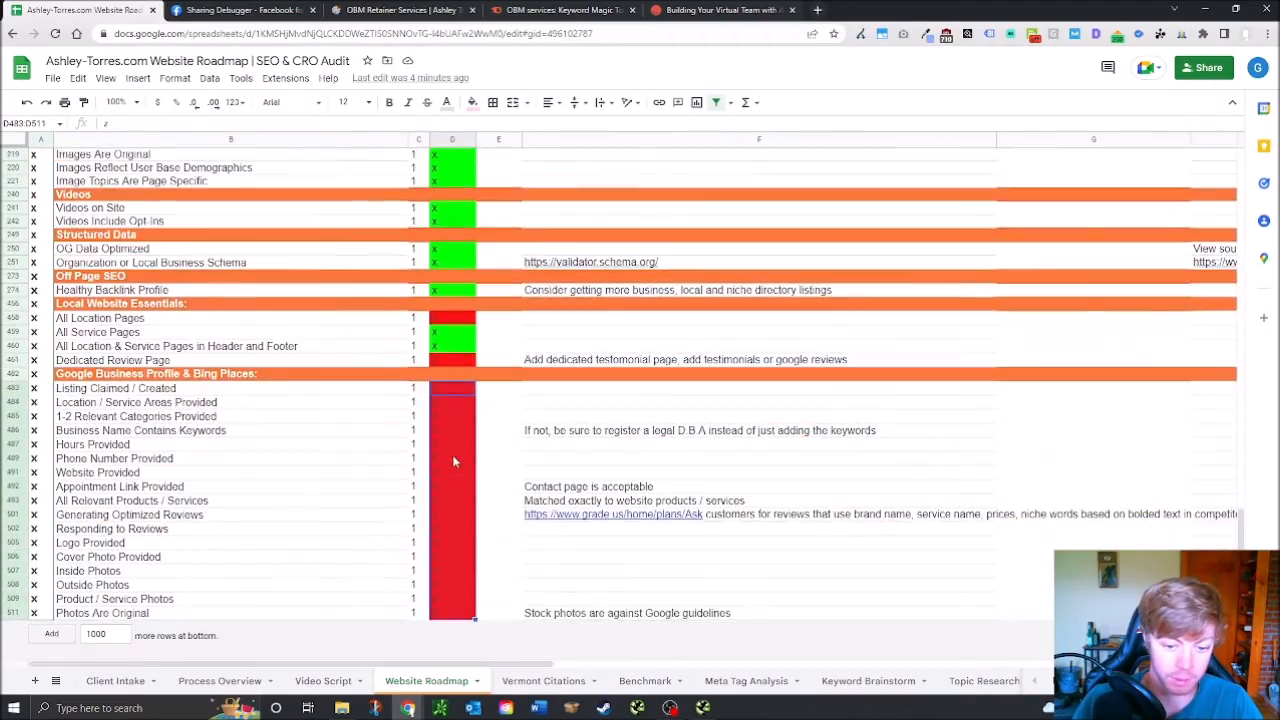
scroll(685, 407, "up", 20)
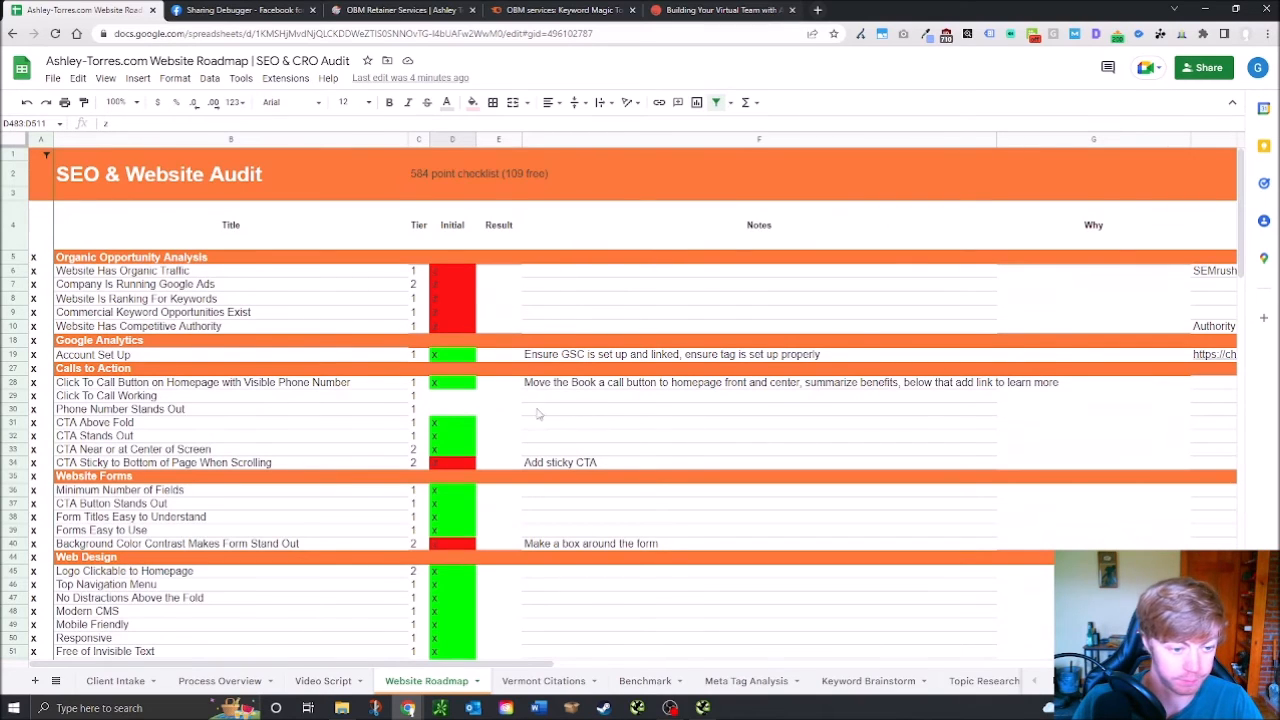
scroll(537, 410, "down", 1)
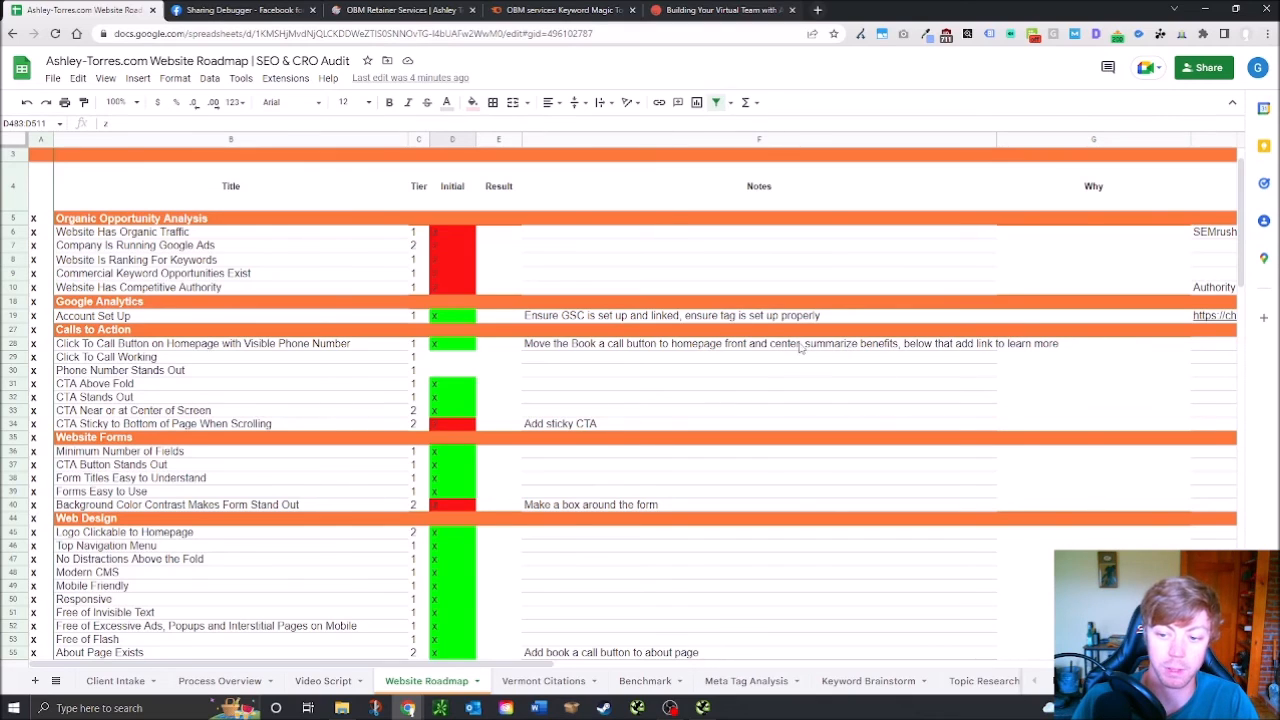
scroll(545, 385, "down", 2)
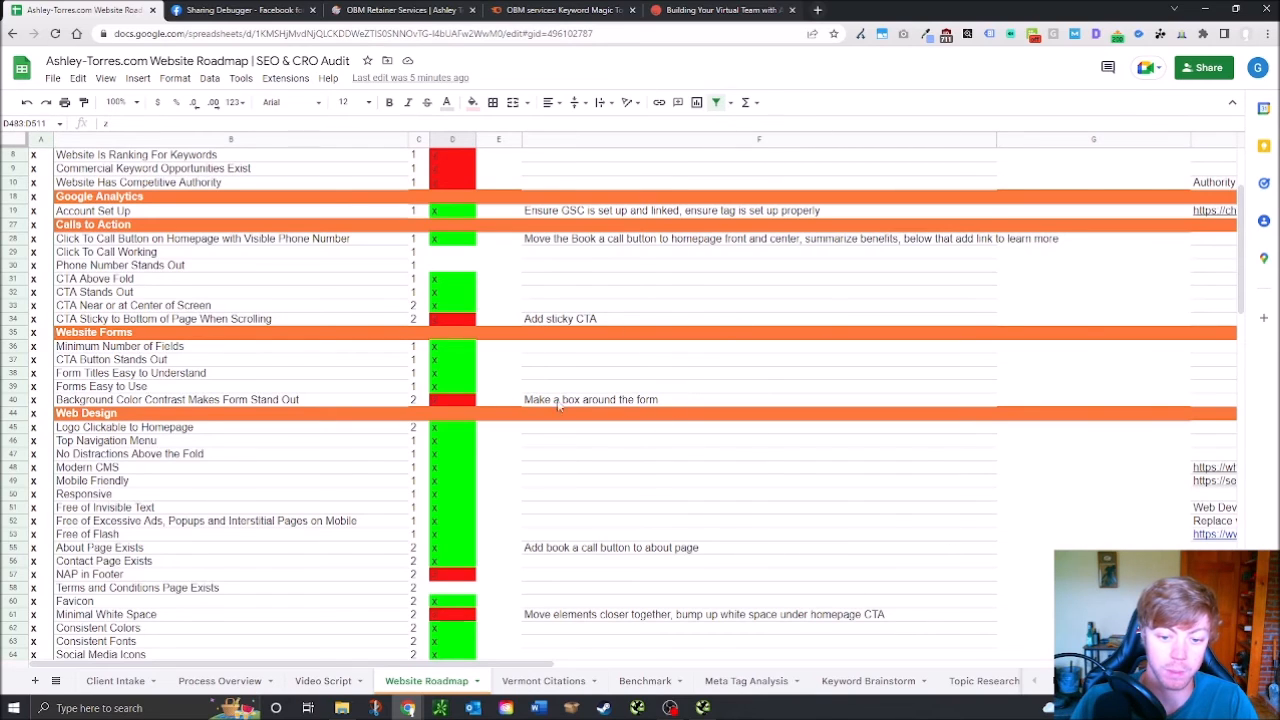
scroll(590, 395, "down", 2)
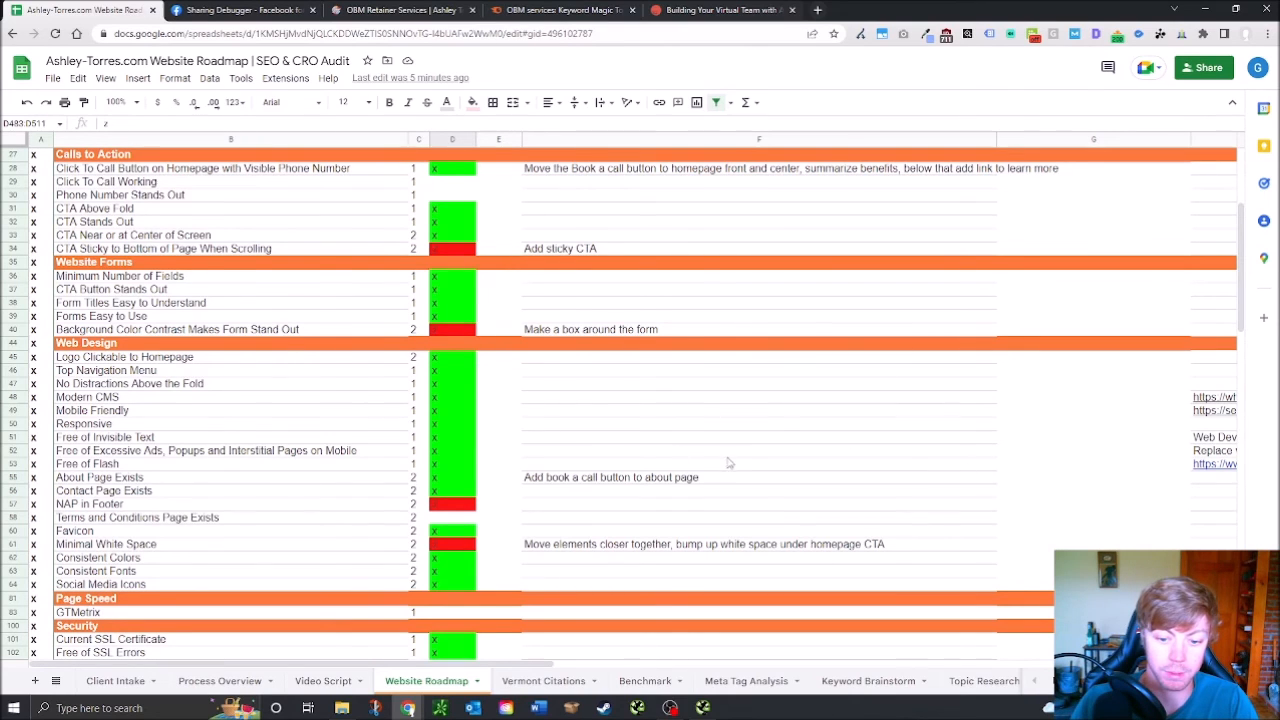
scroll(639, 413, "down", 3)
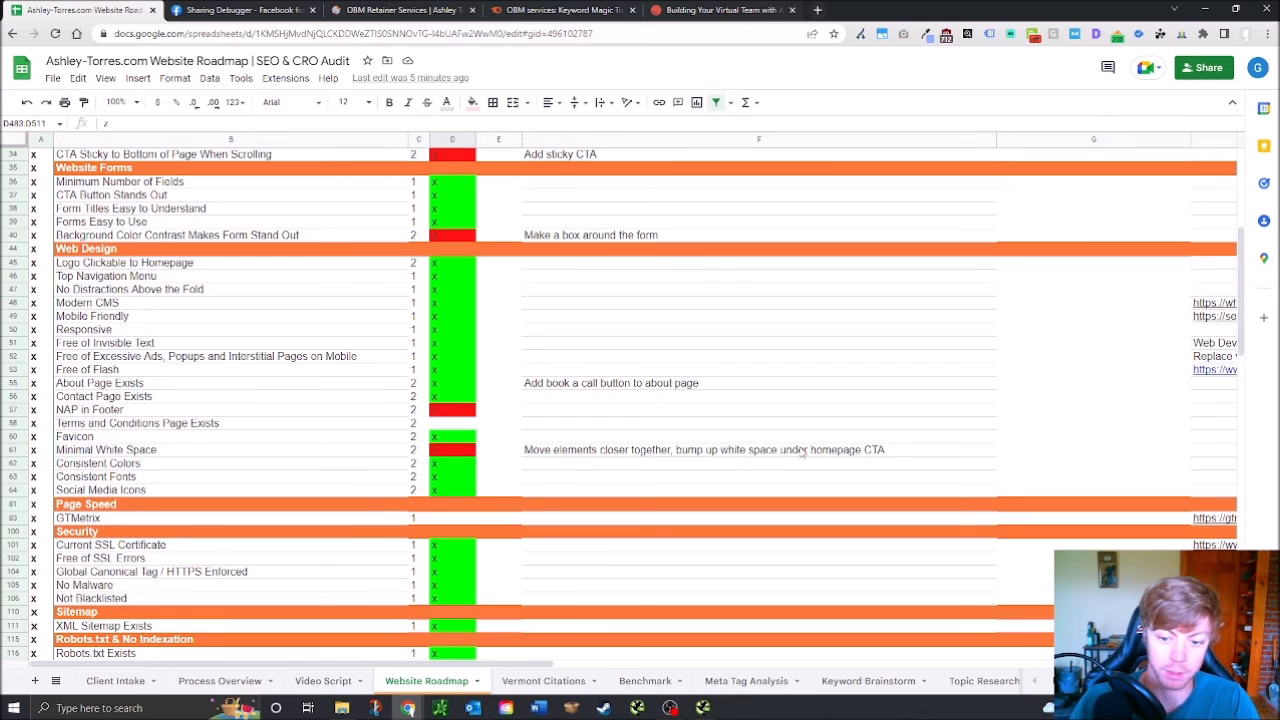
scroll(700, 505, "down", 5)
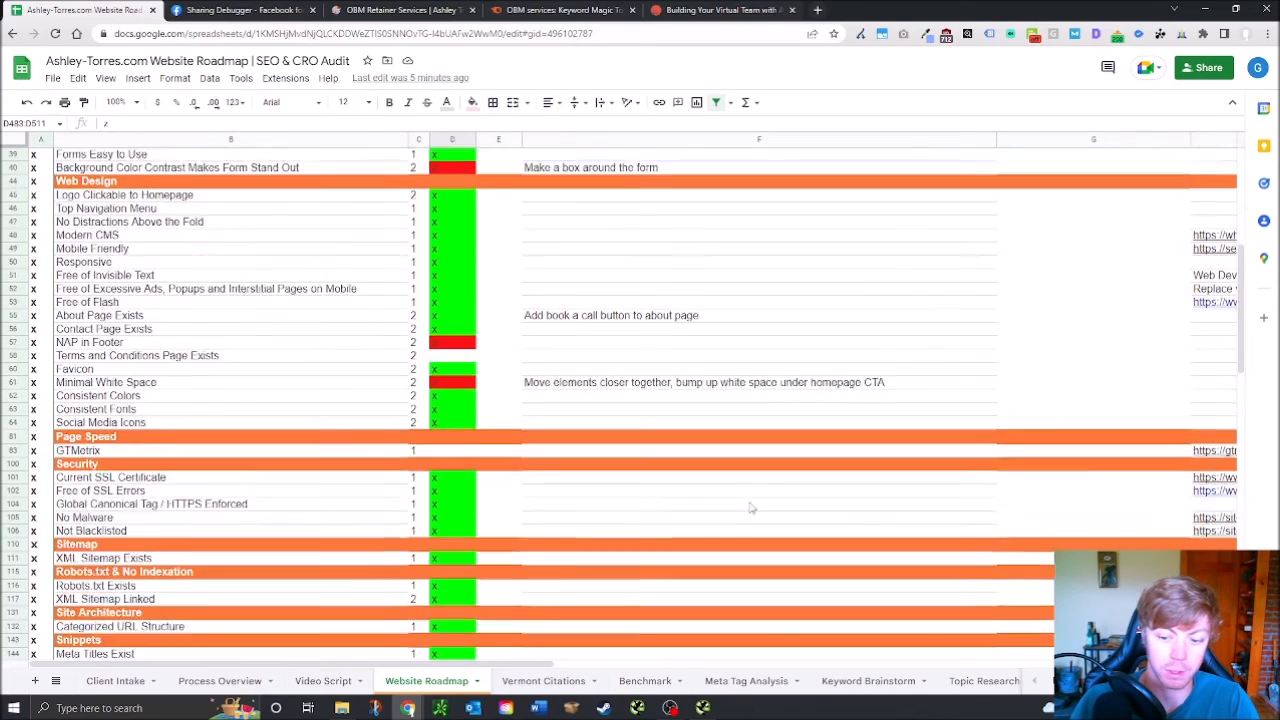
scroll(684, 494, "down", 3)
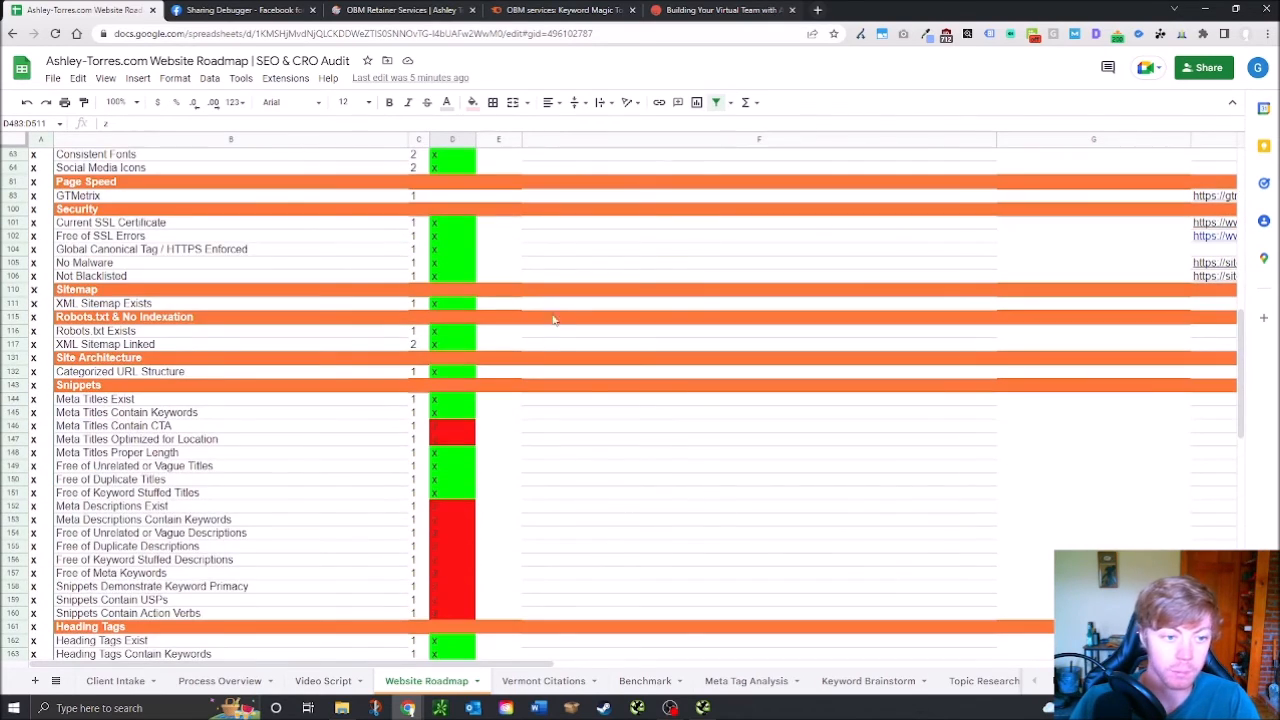
scroll(521, 412, "down", 1)
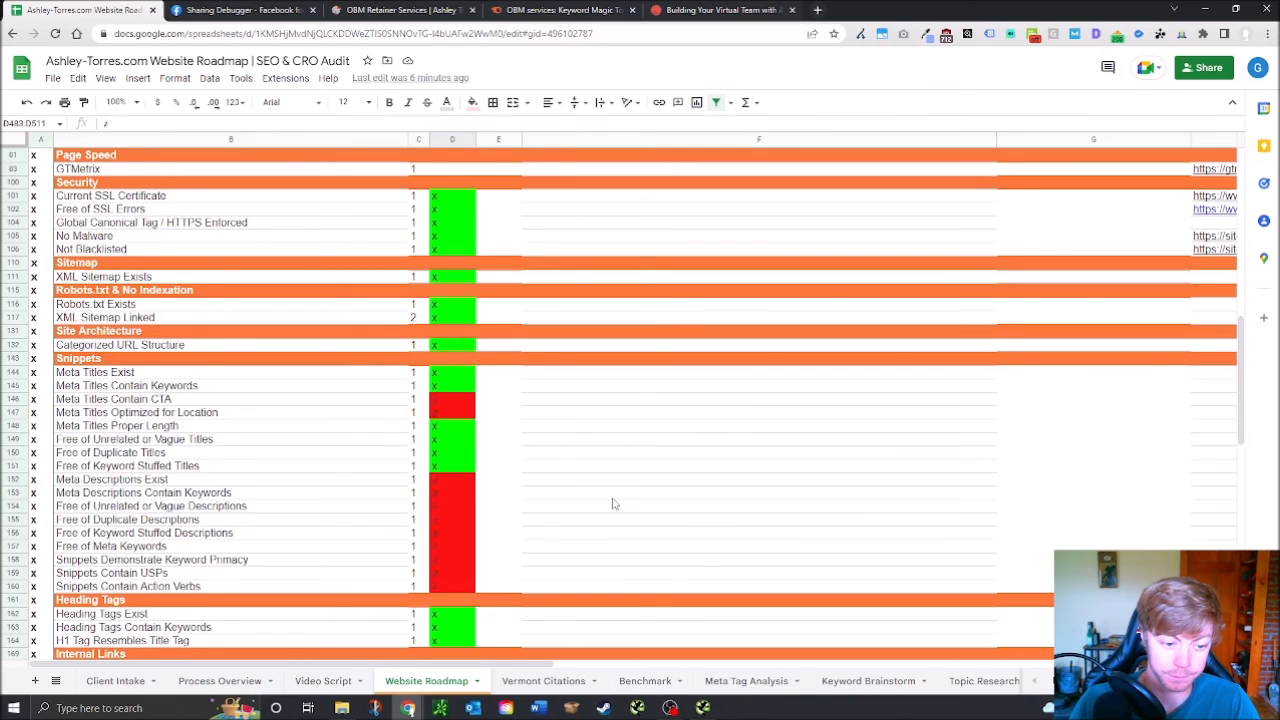
scroll(617, 505, "down", 2)
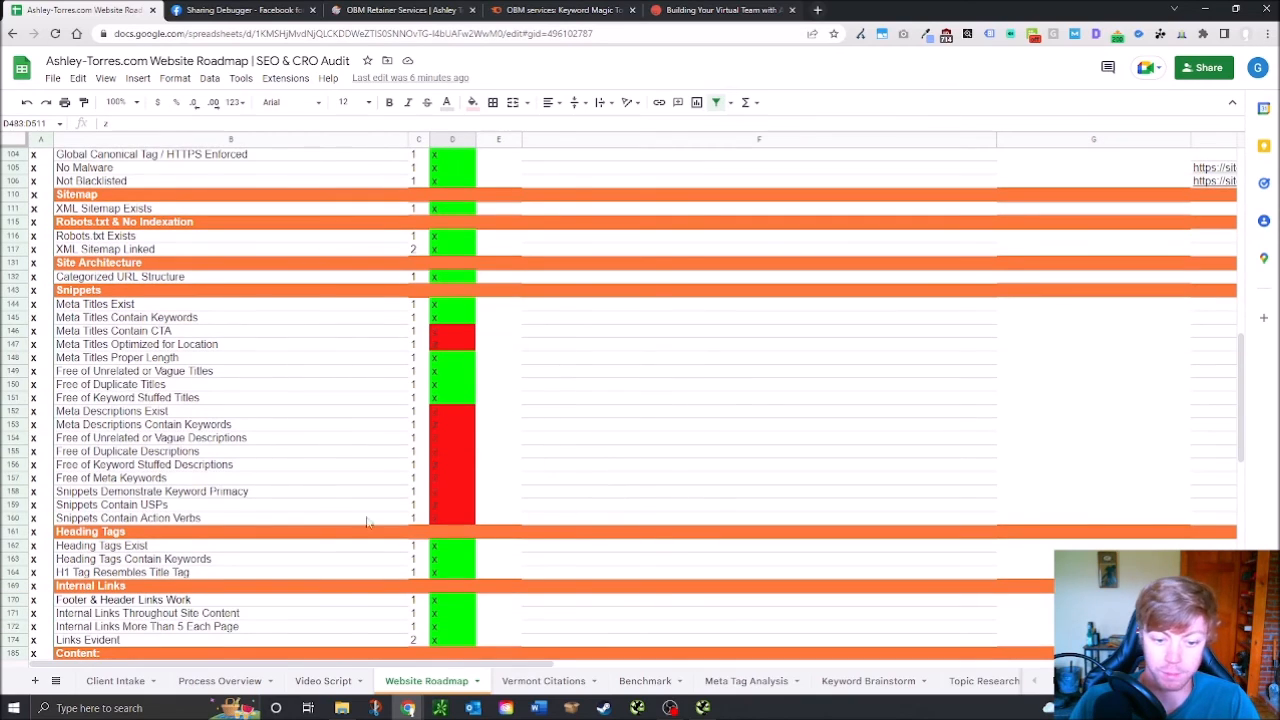
scroll(603, 488, "down", 2)
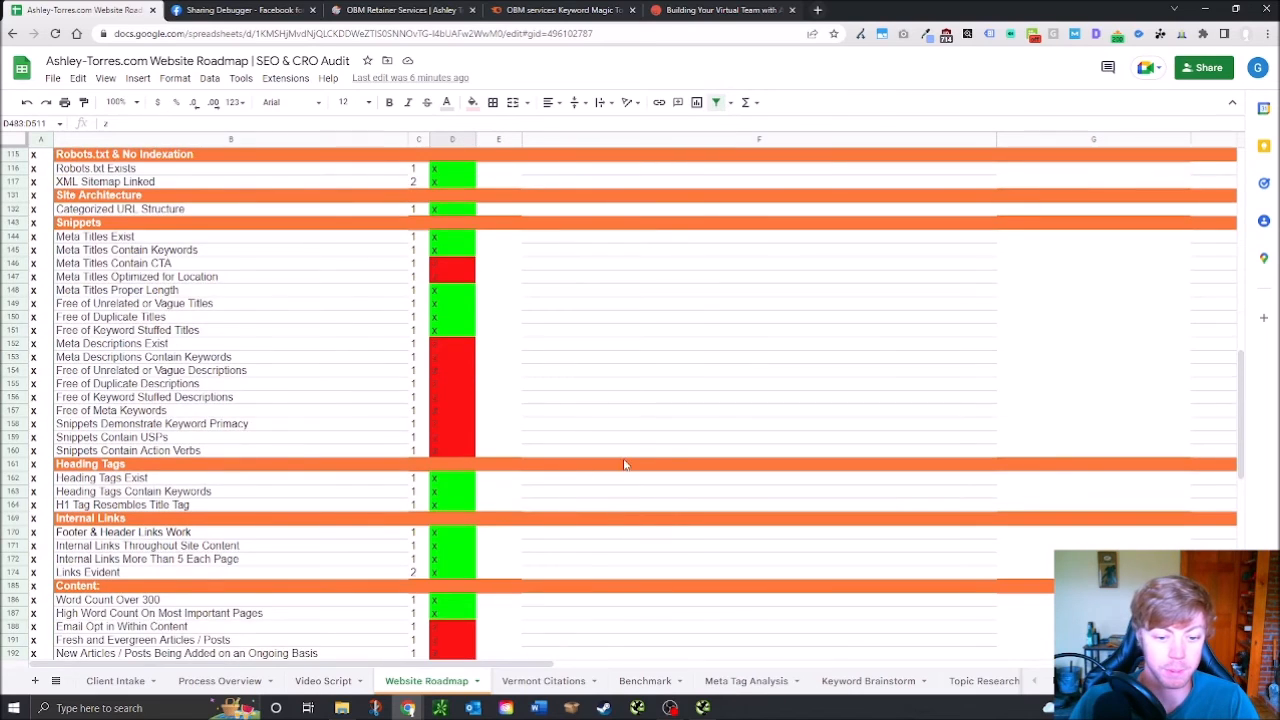
scroll(627, 465, "down", 4)
scroll(740, 390, "down", 2)
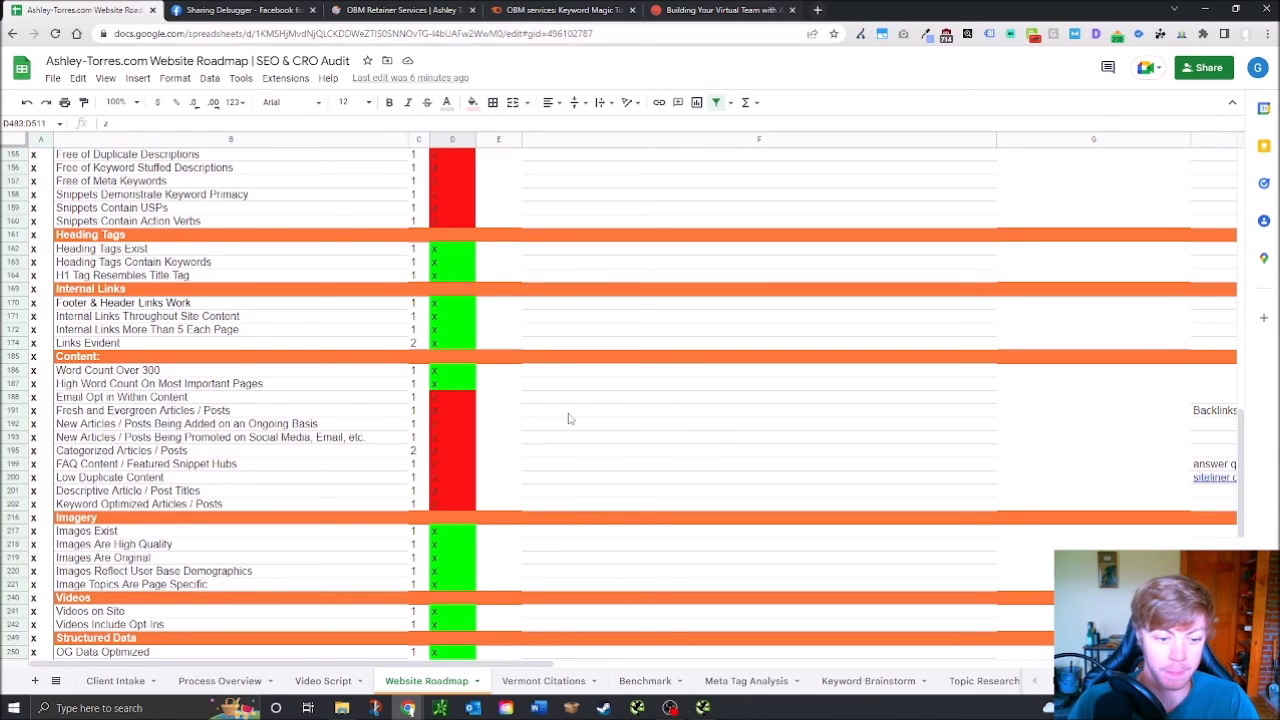
scroll(562, 419, "down", 2)
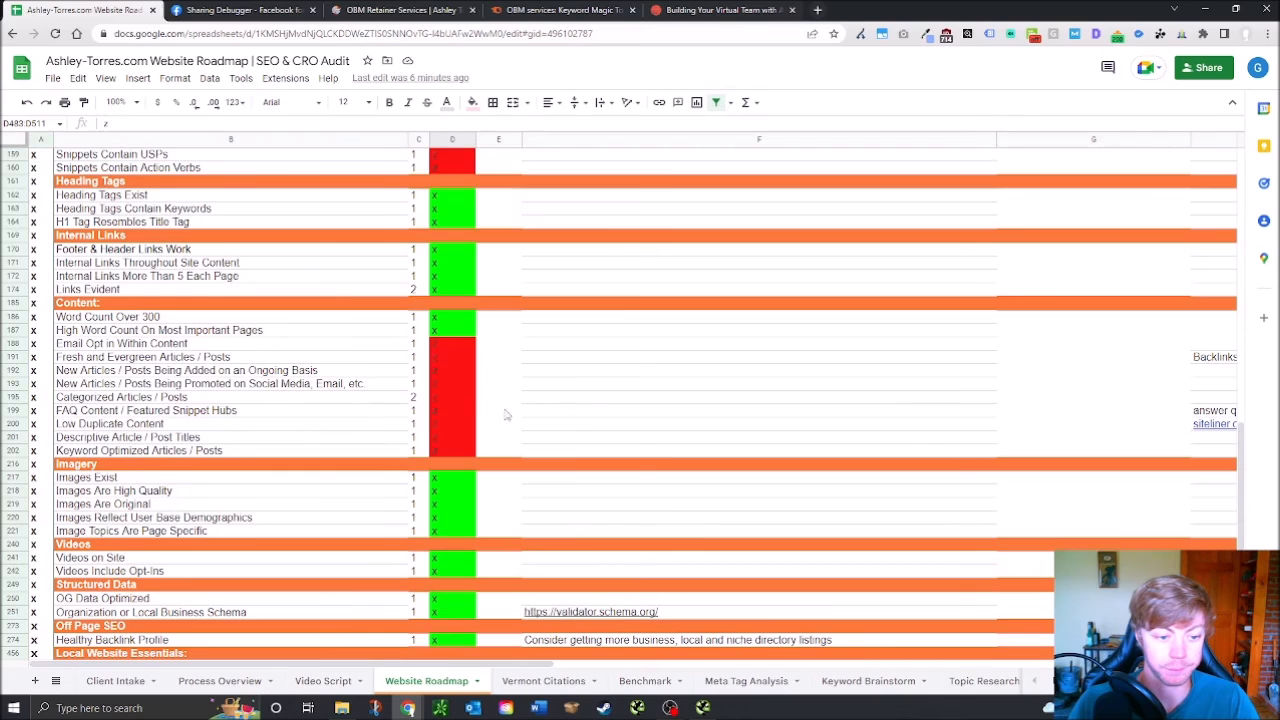
scroll(588, 420, "down", 2)
scroll(650, 443, "down", 1)
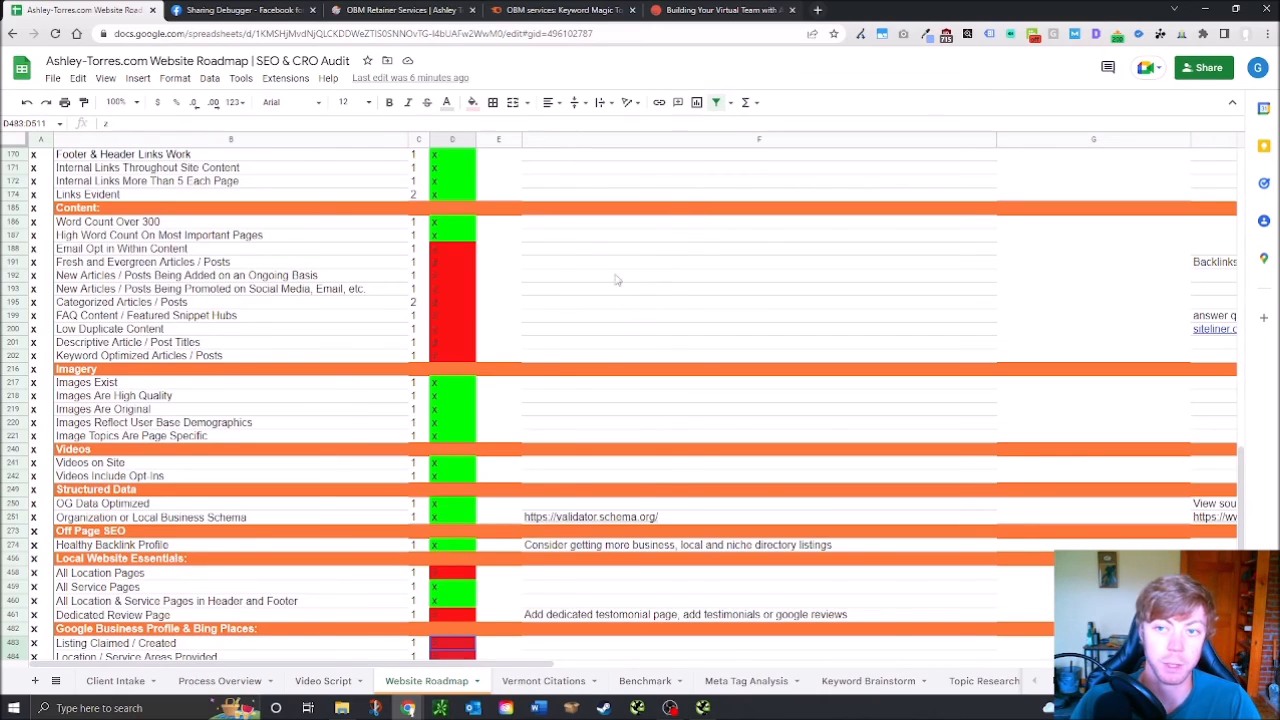
scroll(571, 283, "down", 3)
scroll(540, 355, "down", 1)
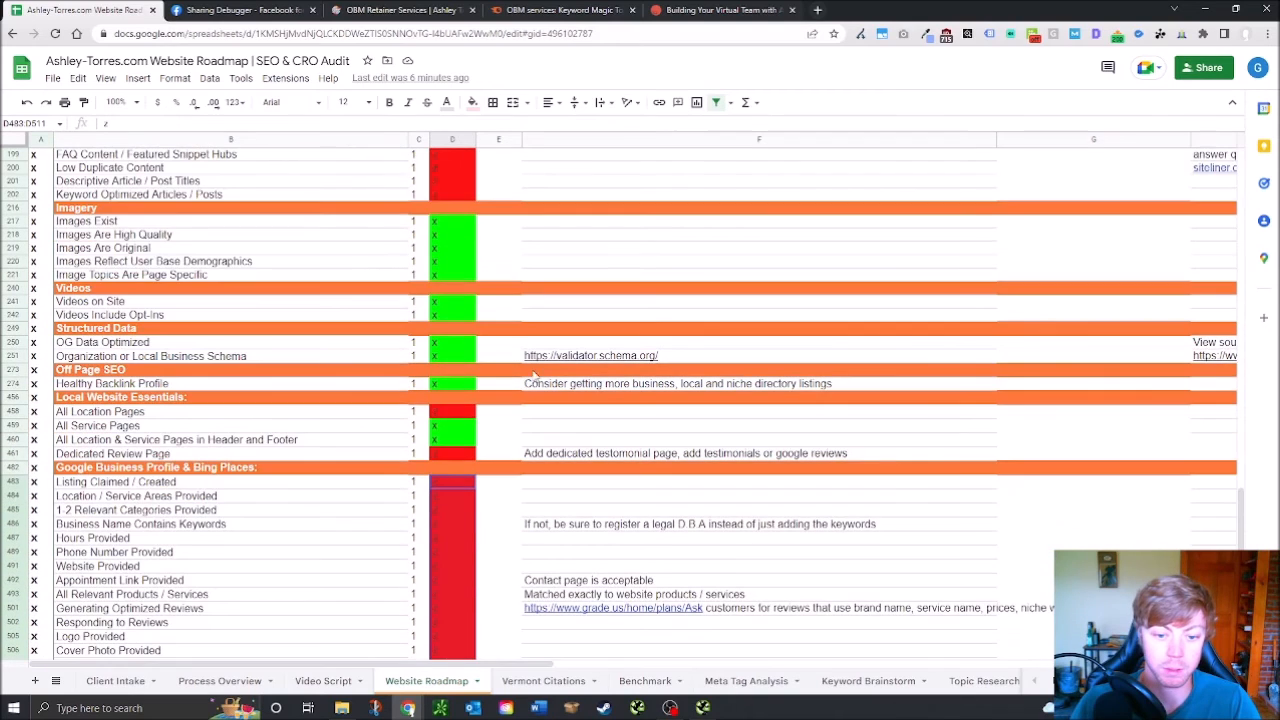
scroll(583, 405, "down", 2)
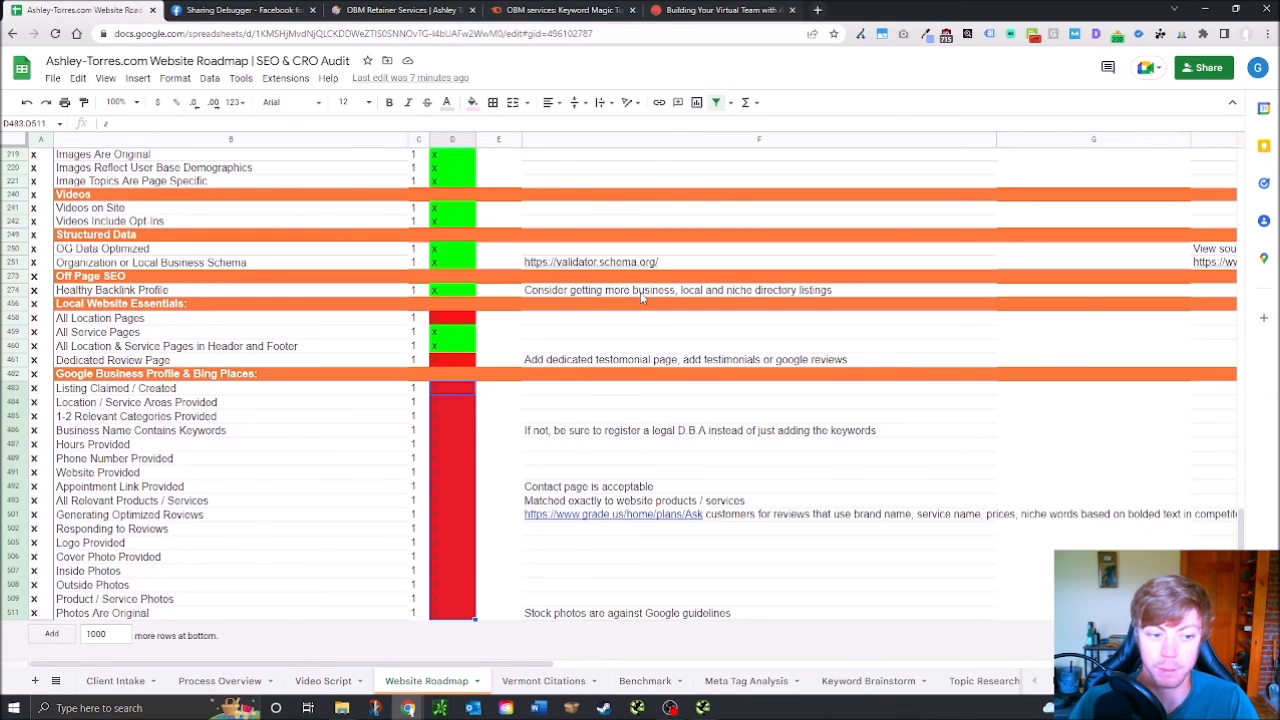
left_click(558, 405)
left_click(562, 393)
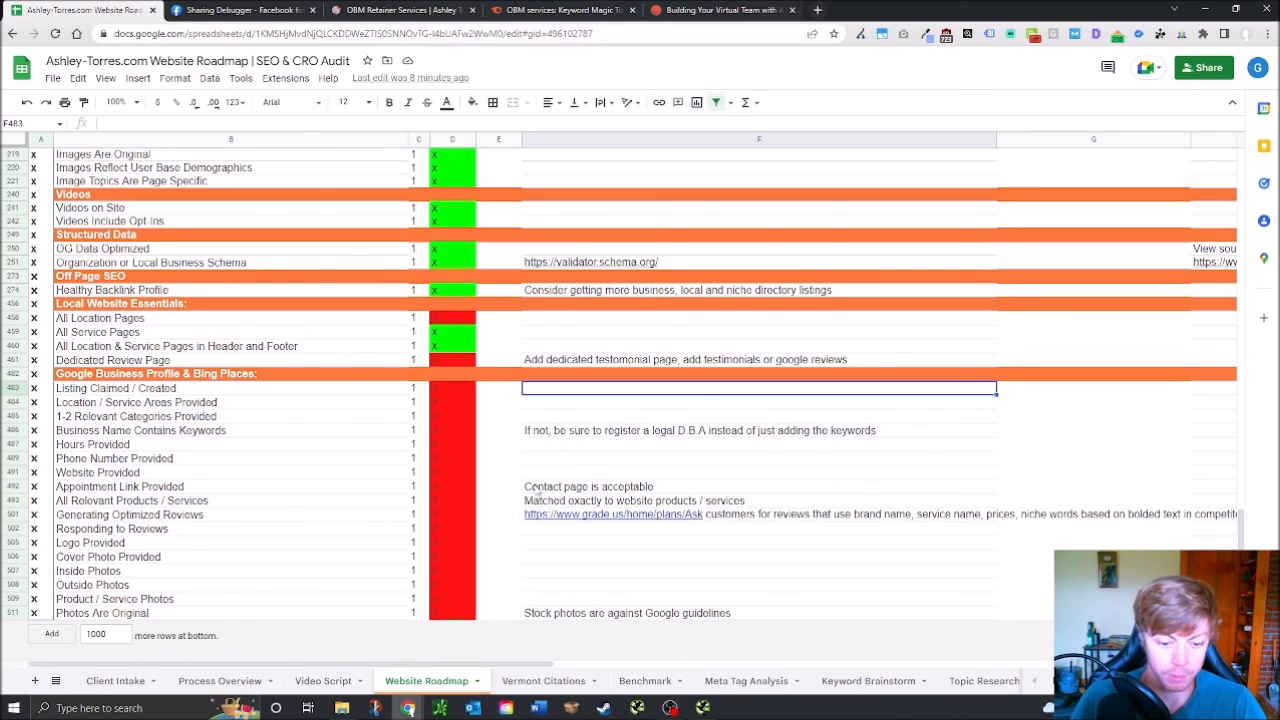
left_click_drag(1241, 540, 1241, 180)
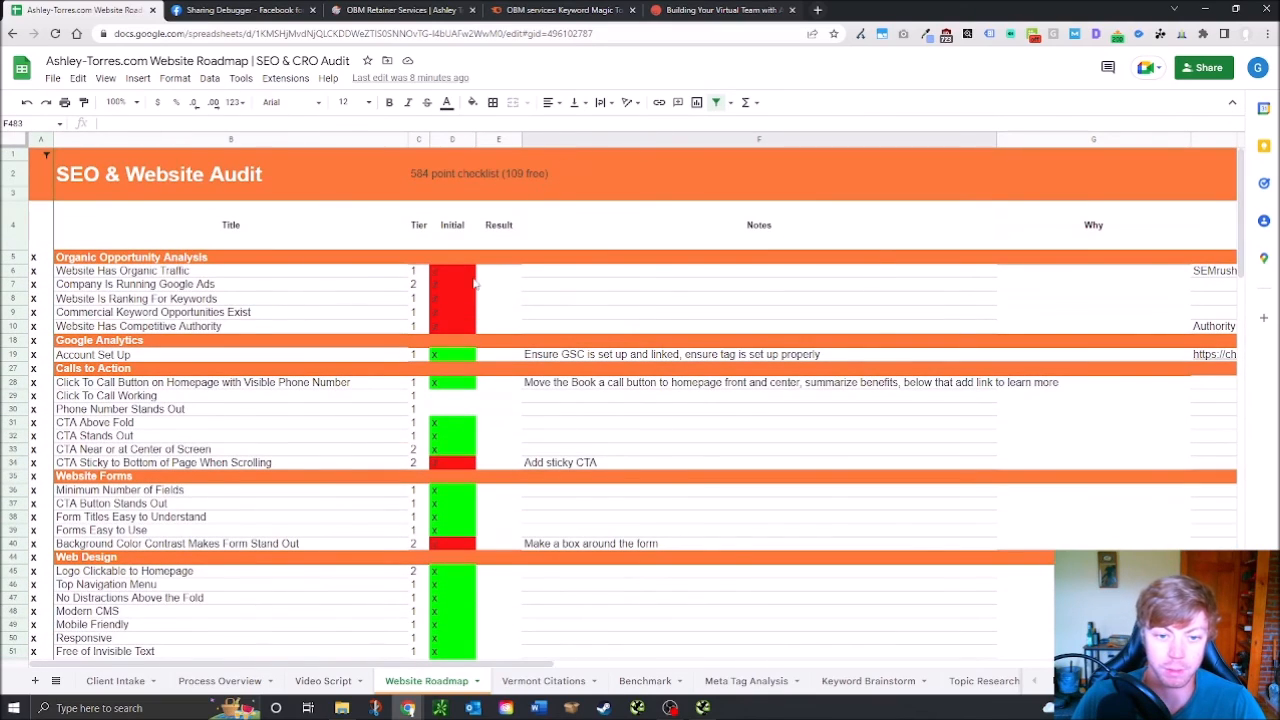
scroll(290, 466, "down", 20)
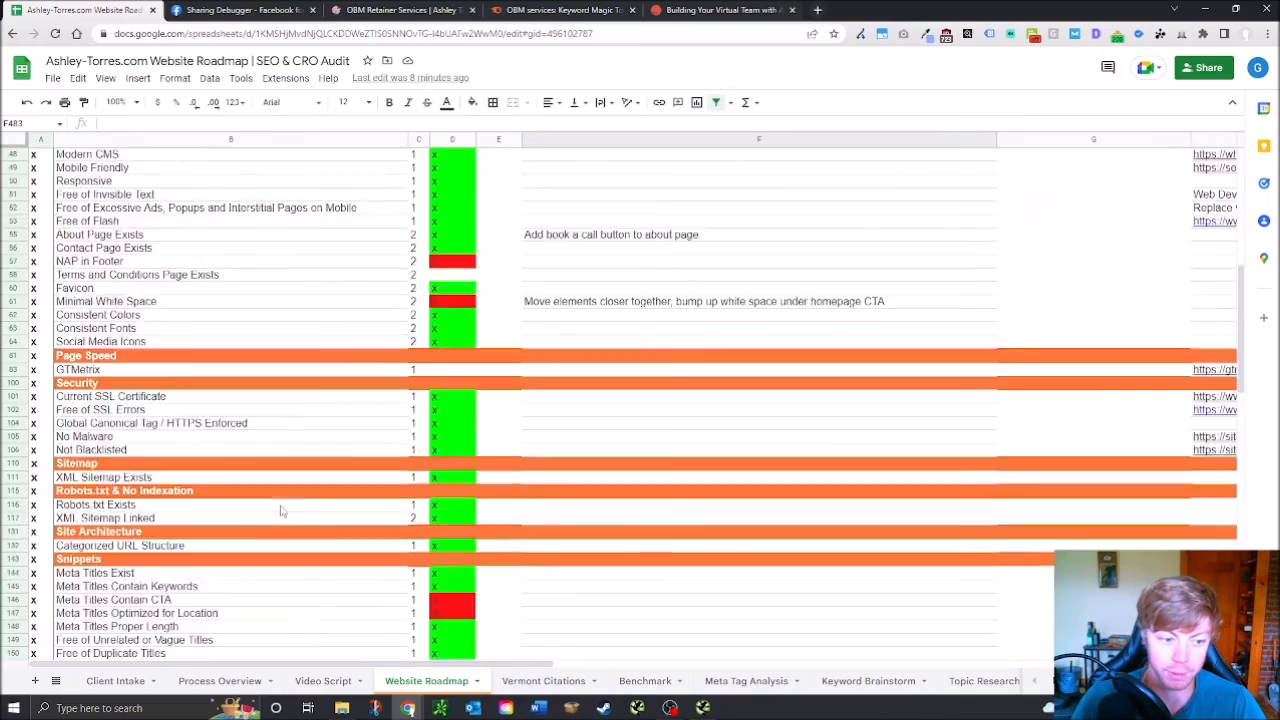
scroll(240, 550, "down", 4)
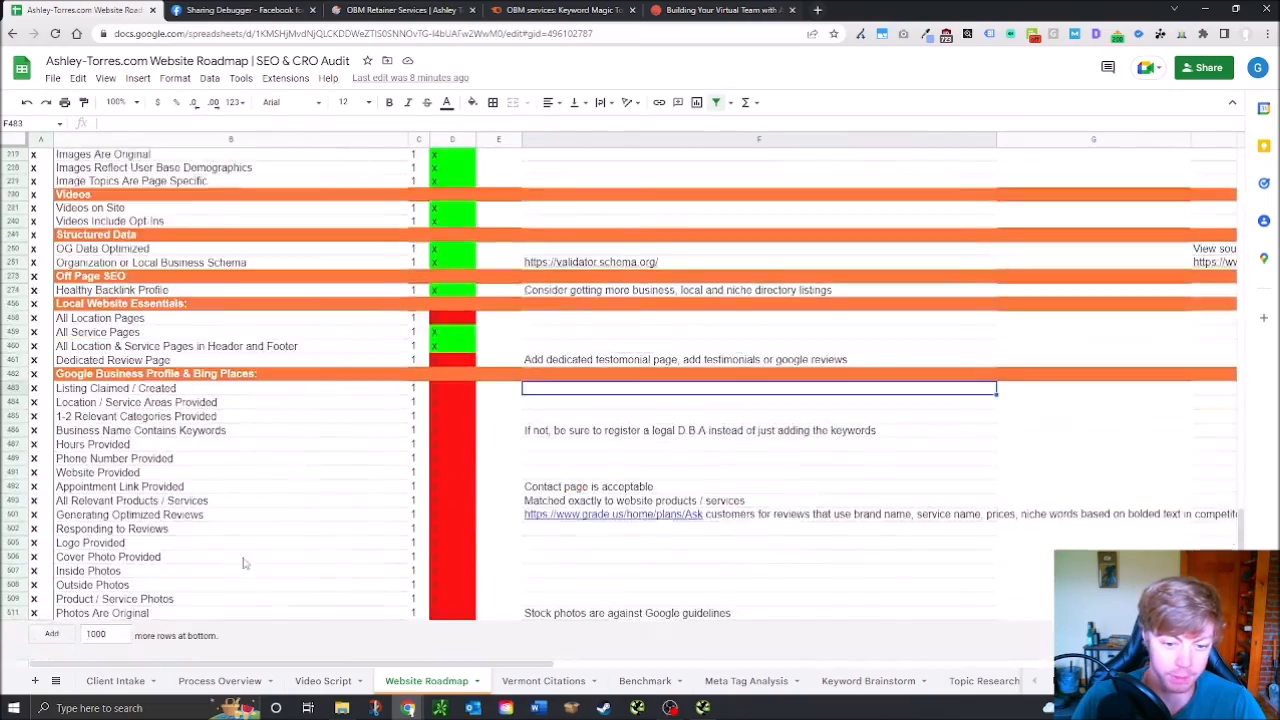
scroll(245, 566, "up", 20)
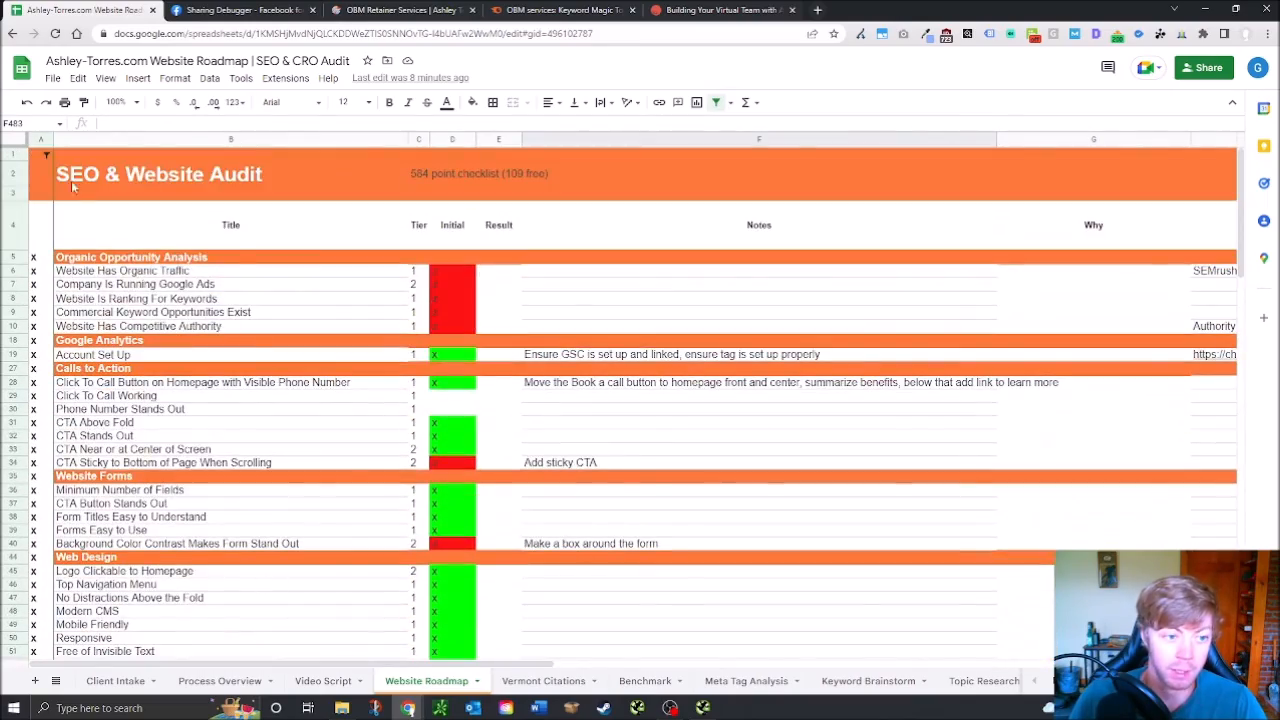
Add (Blanks) to the column A filter so unmarked checklist rows appear too
left_click(46, 155)
left_click(150, 398)
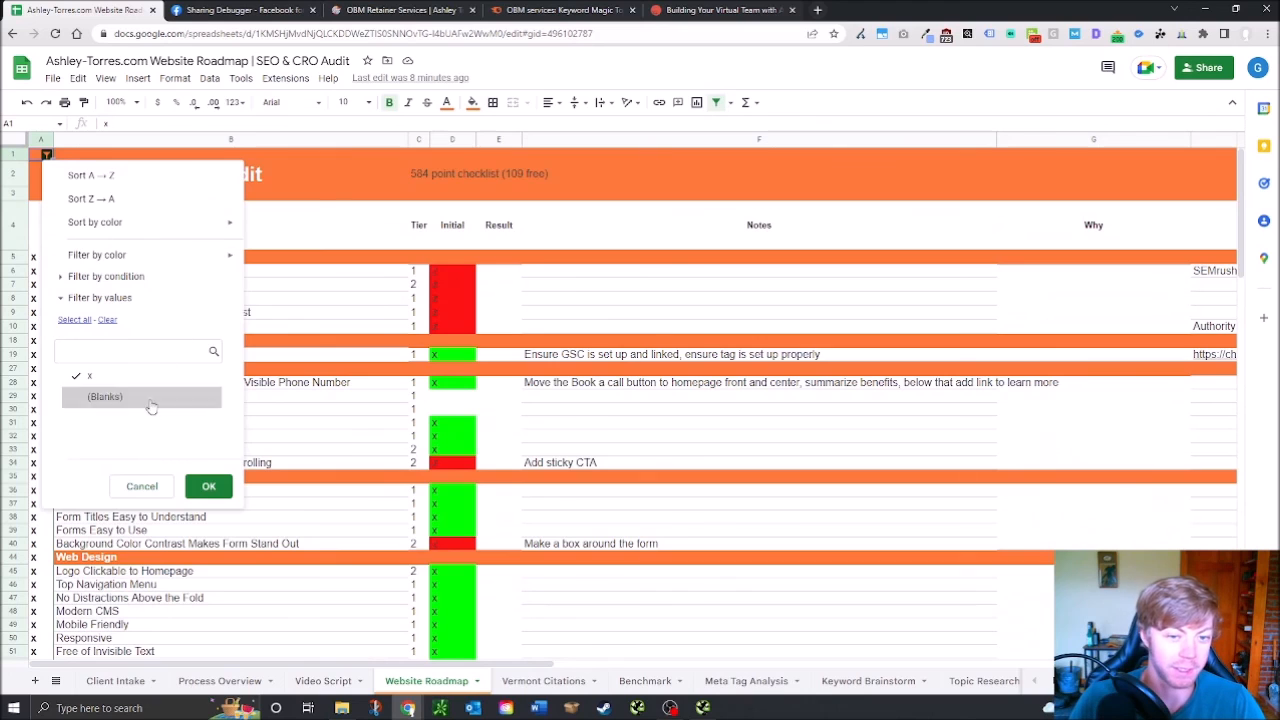
left_click(208, 487)
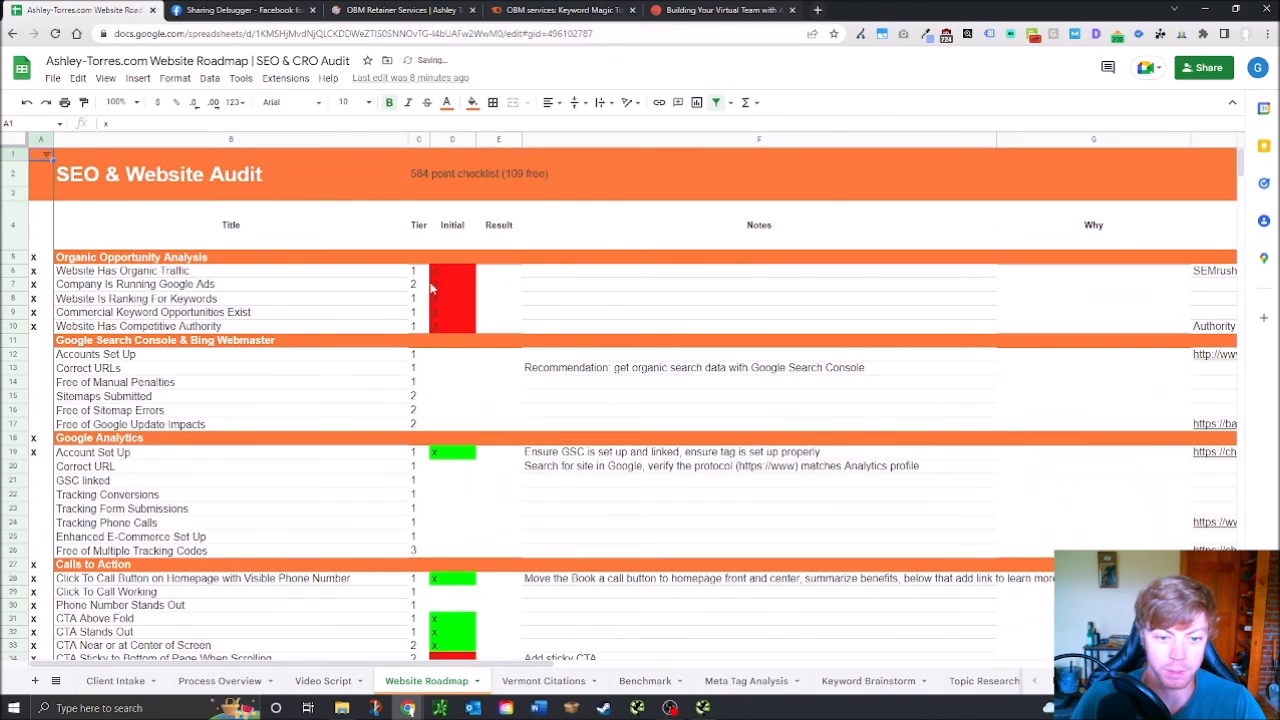
left_click_drag(1244, 167, 1155, 130)
Remove (Blanks) from the column A filter, keeping only rows marked x
left_click(46, 155)
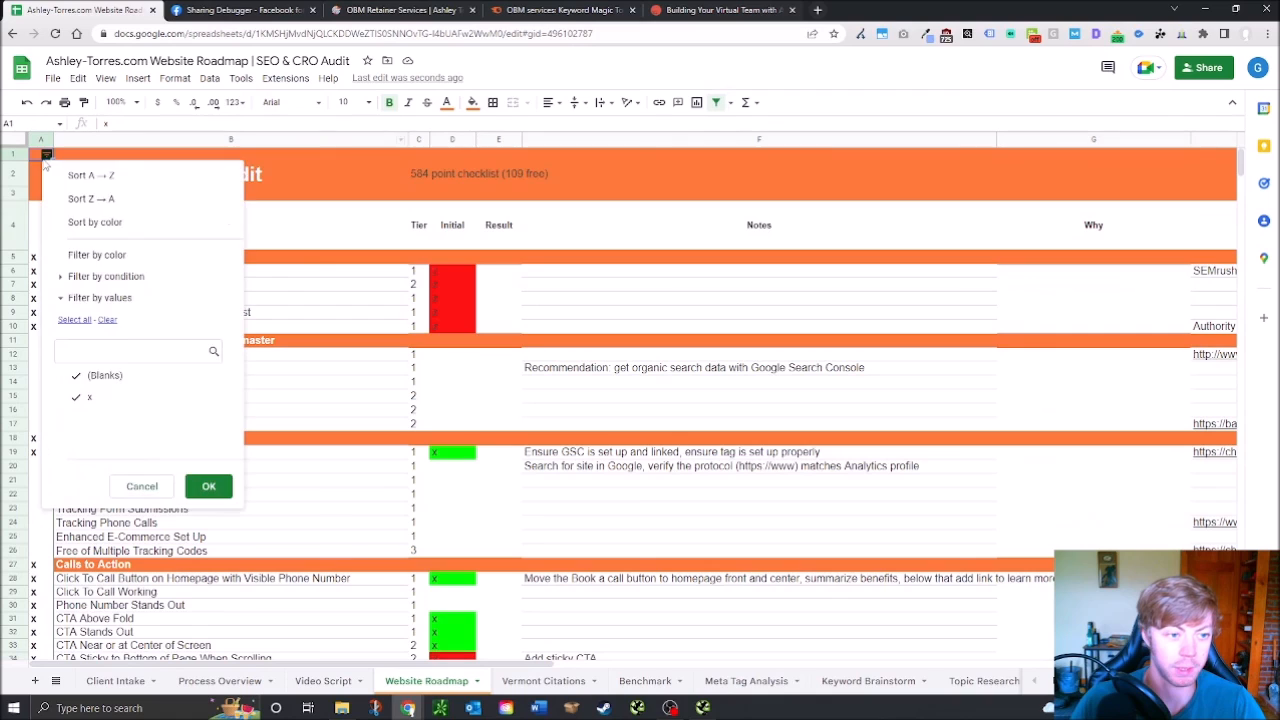
left_click(150, 376)
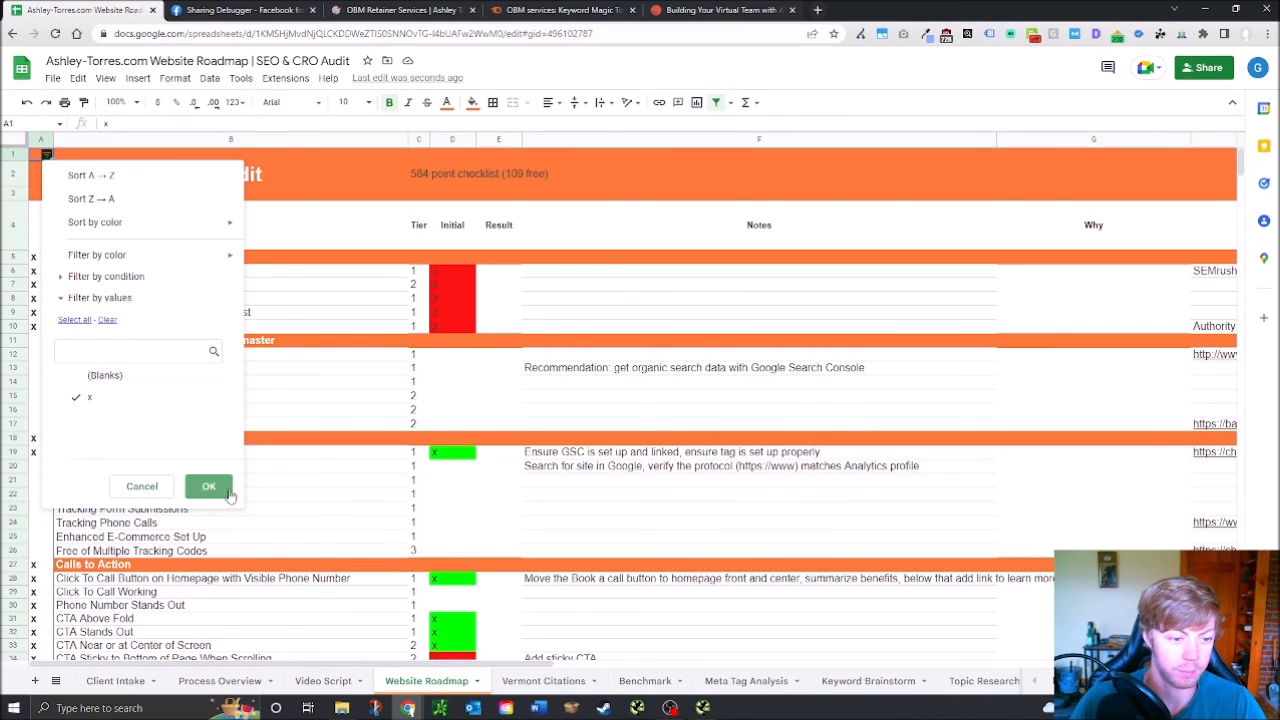
left_click(222, 490)
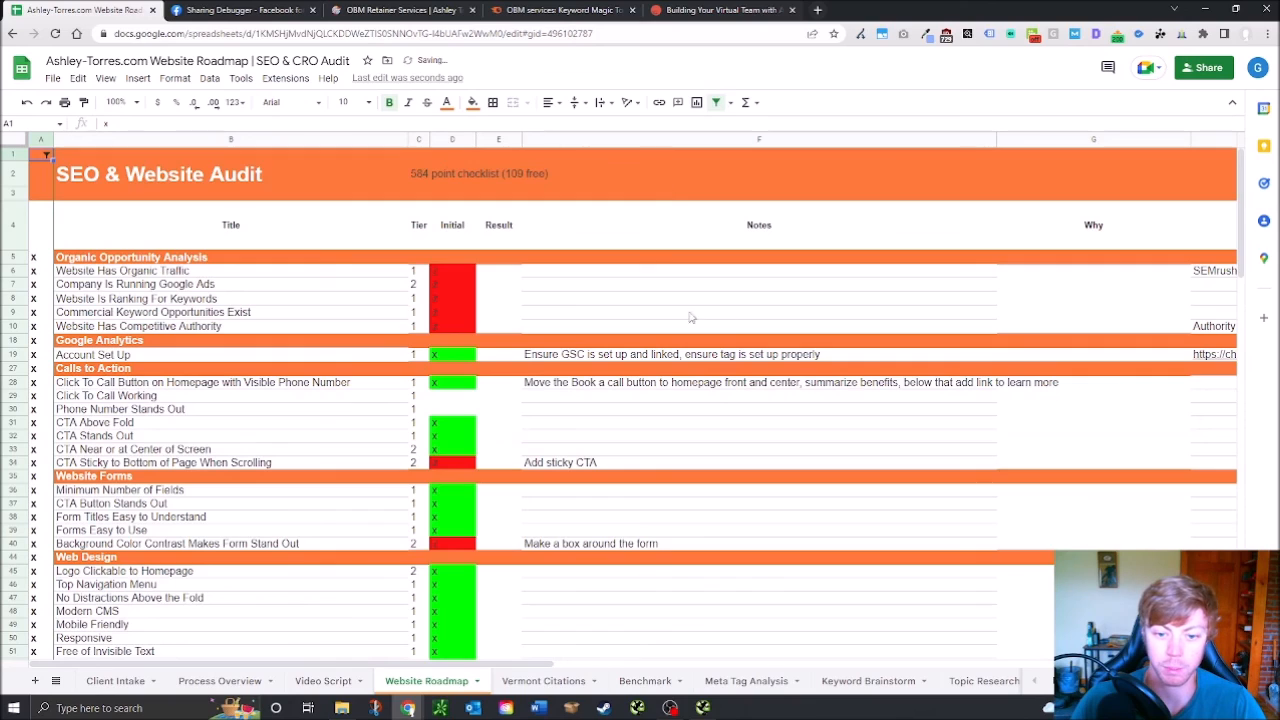